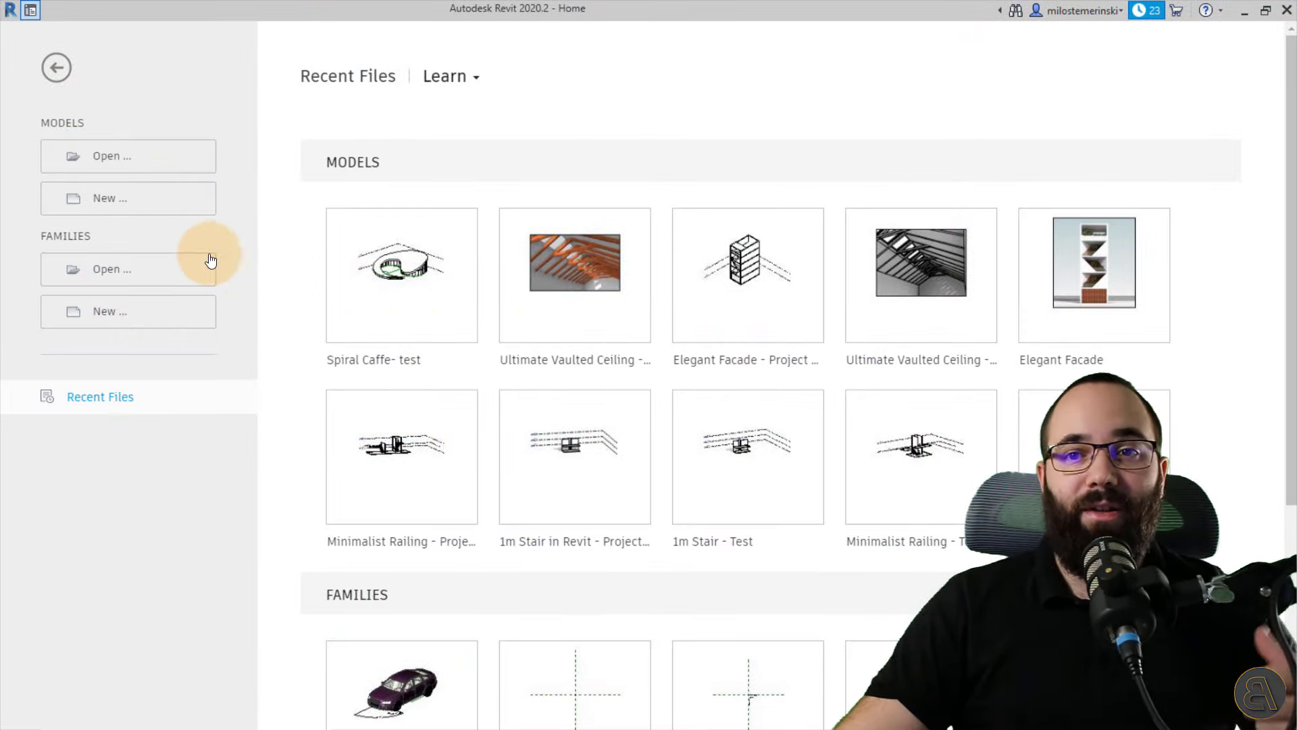
- Create a new project from the Architecture Design Template - Metric template and open its Site floor plan
left_click(97, 214)
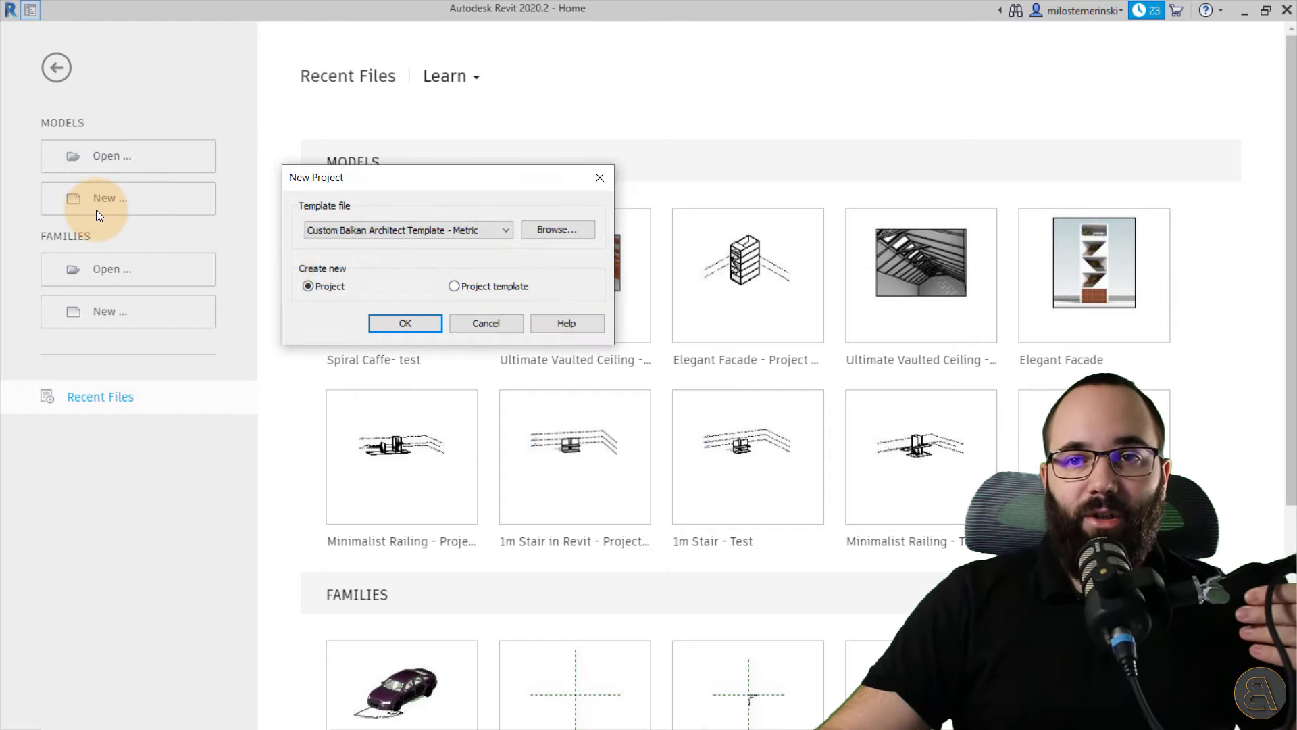
left_click(350, 232)
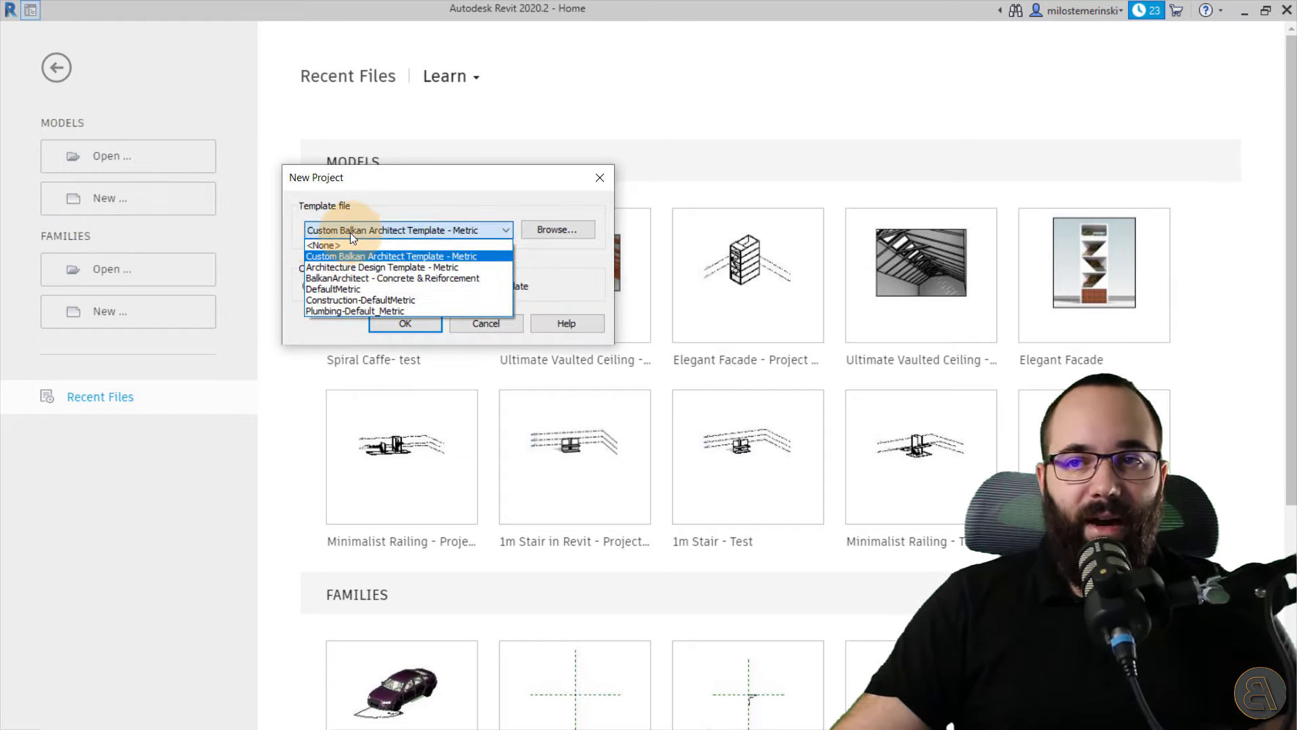
left_click(354, 269)
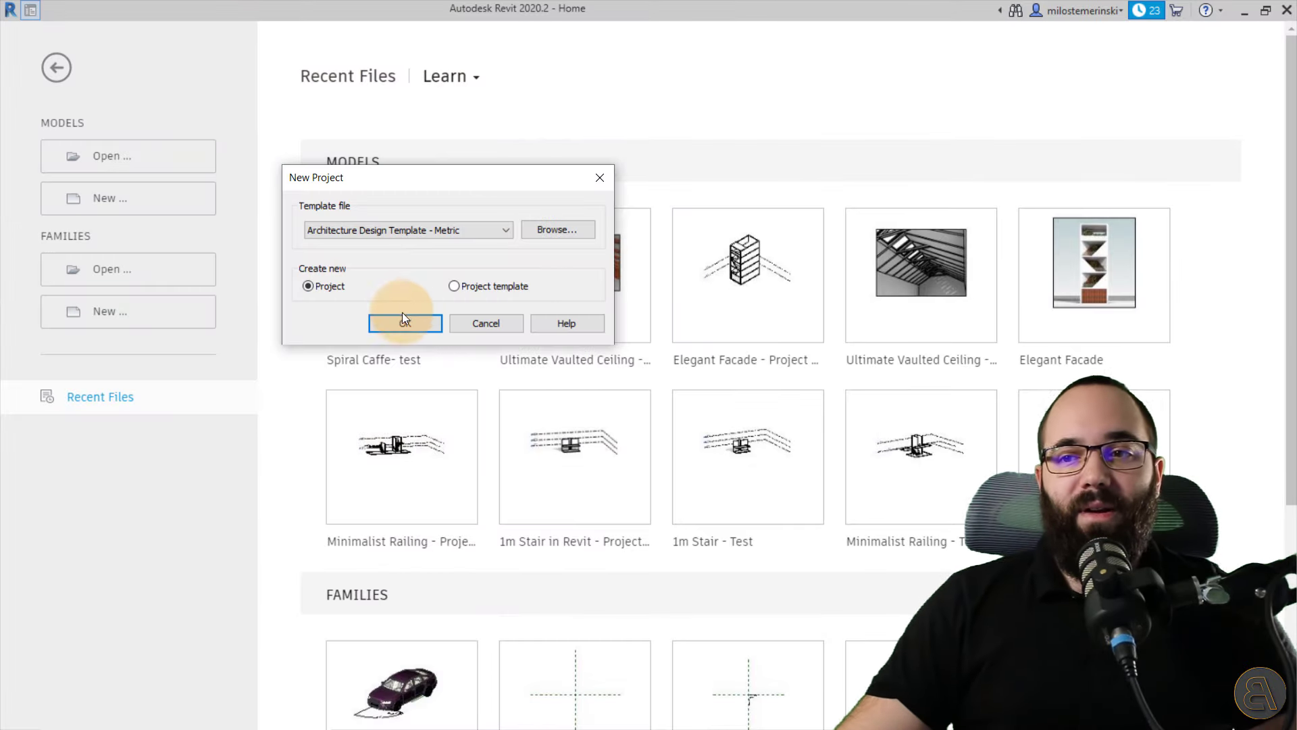
left_click(405, 323)
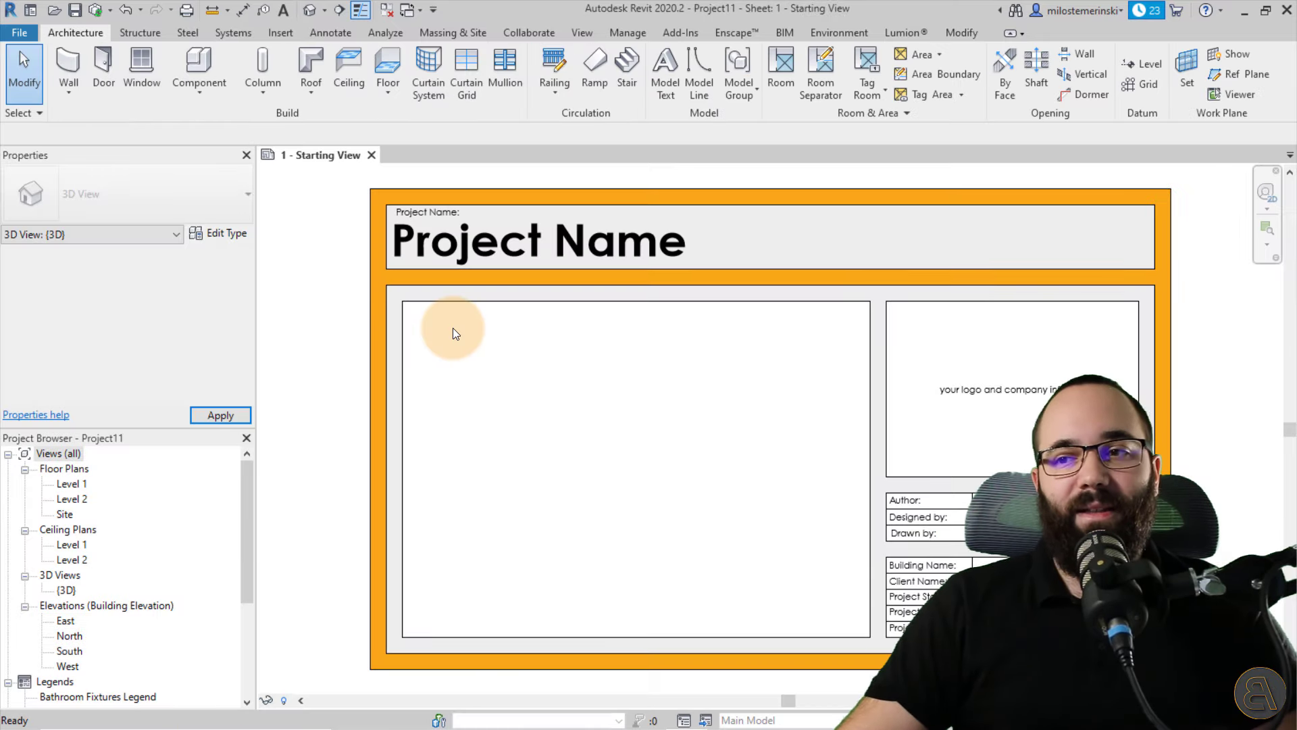
left_click(453, 327)
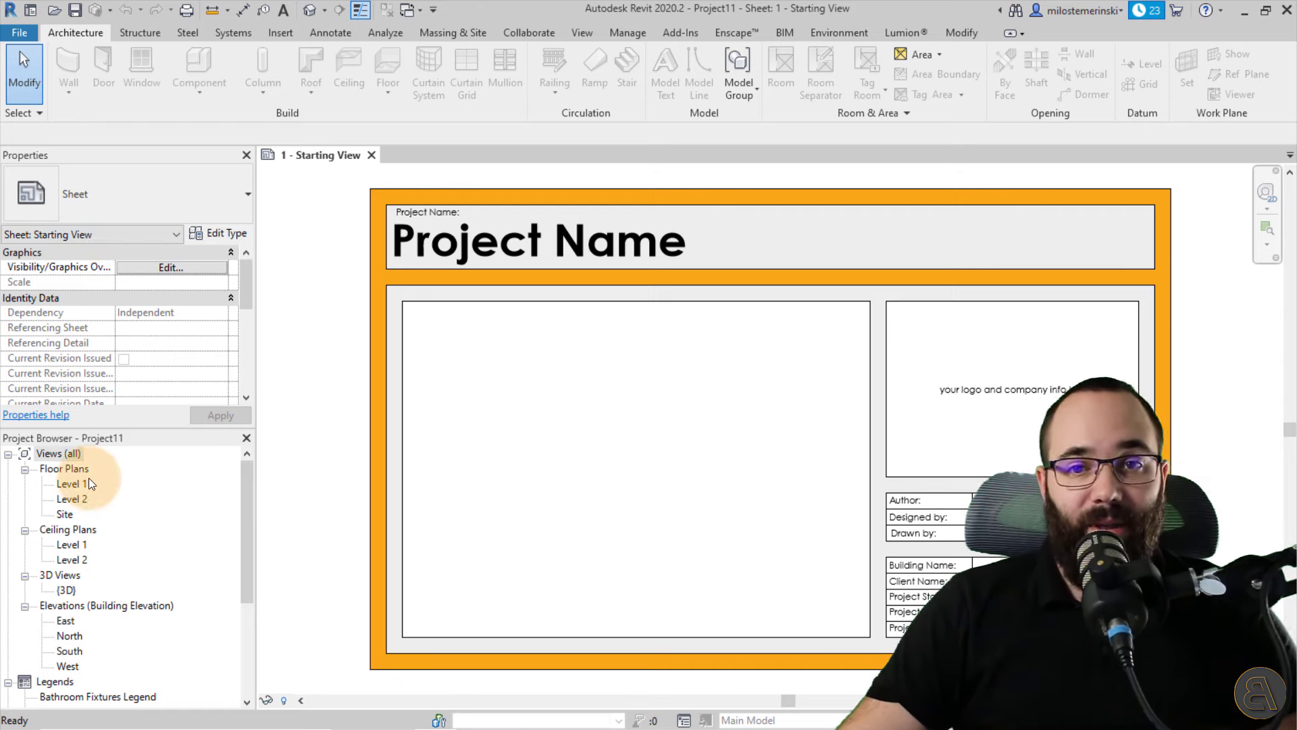
double_click(66, 514)
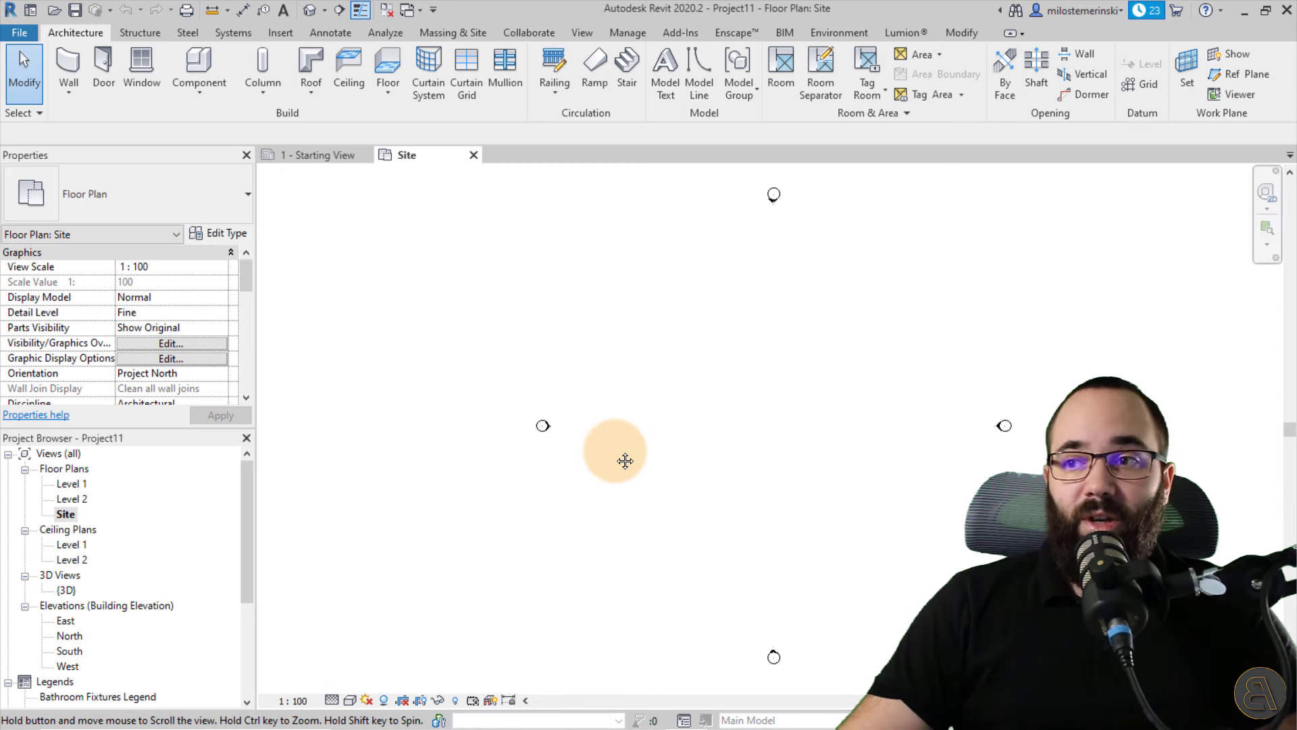
- Place the raster image spiral_cafe_remm_studio_iran-16.jpg in the Site plan and centre it between the elevation markers
left_click_drag(365, 389, 545, 399)
left_click(602, 416)
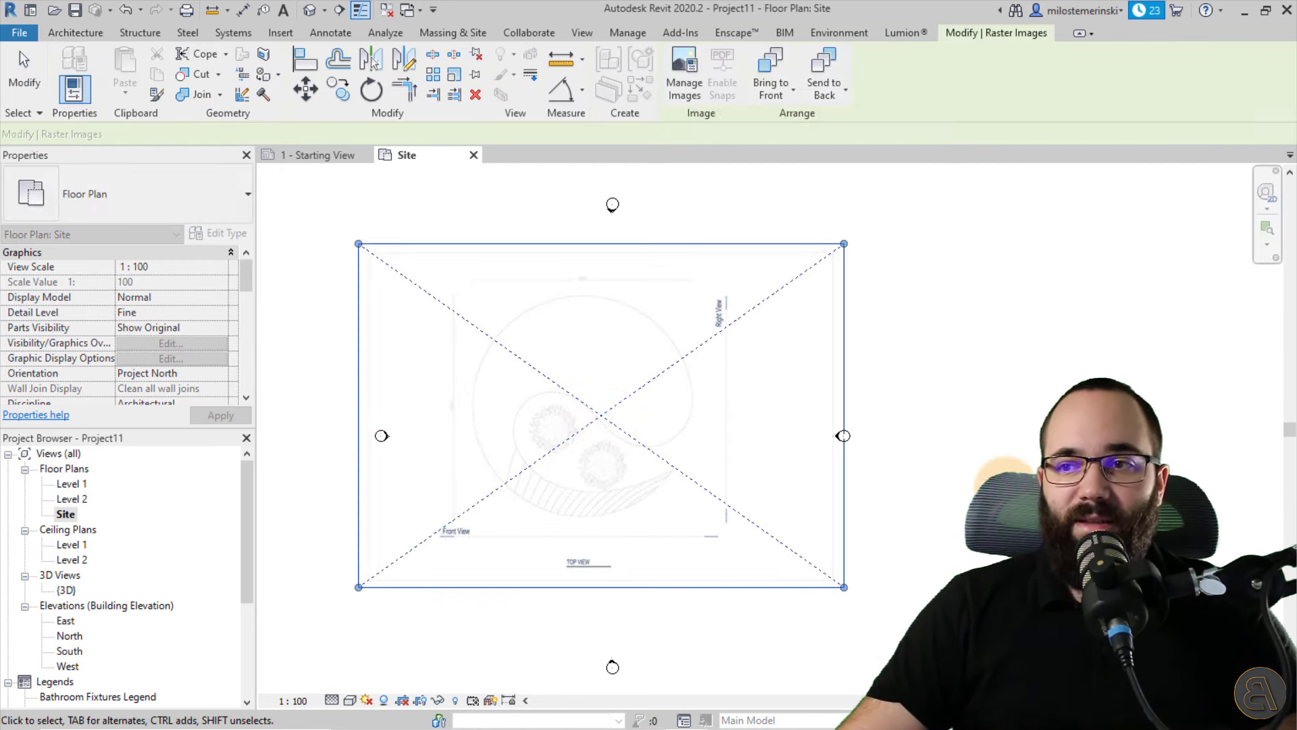
left_click(680, 449)
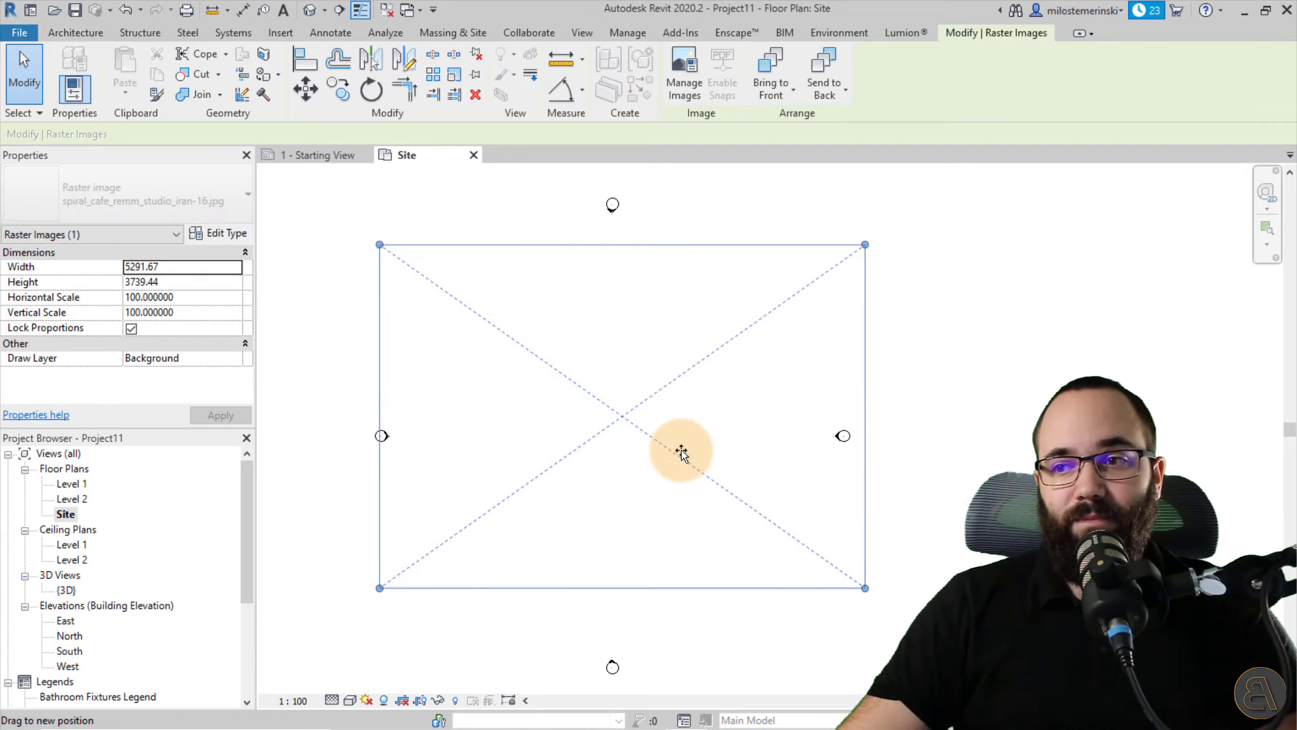
left_click(898, 492)
- Pin the top view raster image in place so it cannot be moved
scroll(603, 488, "up", 3)
scroll(607, 452, "down", 2)
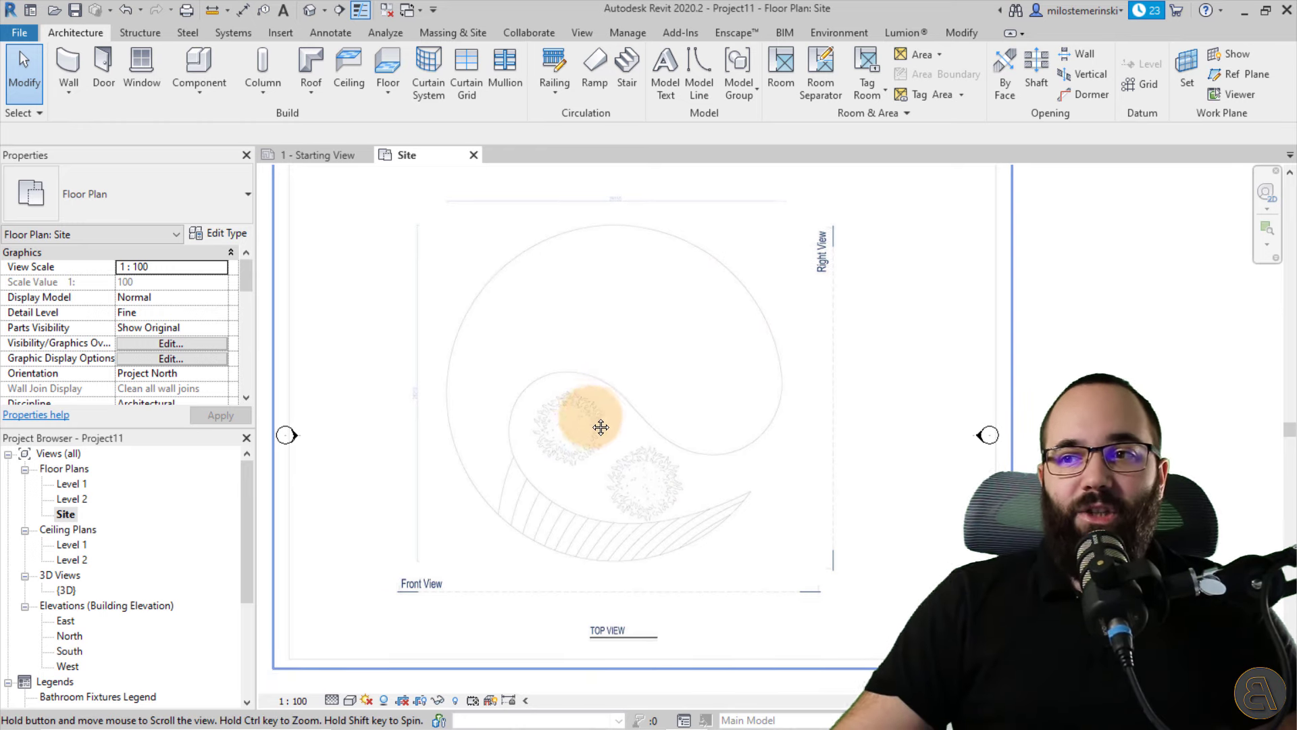
scroll(587, 429, "down", 2)
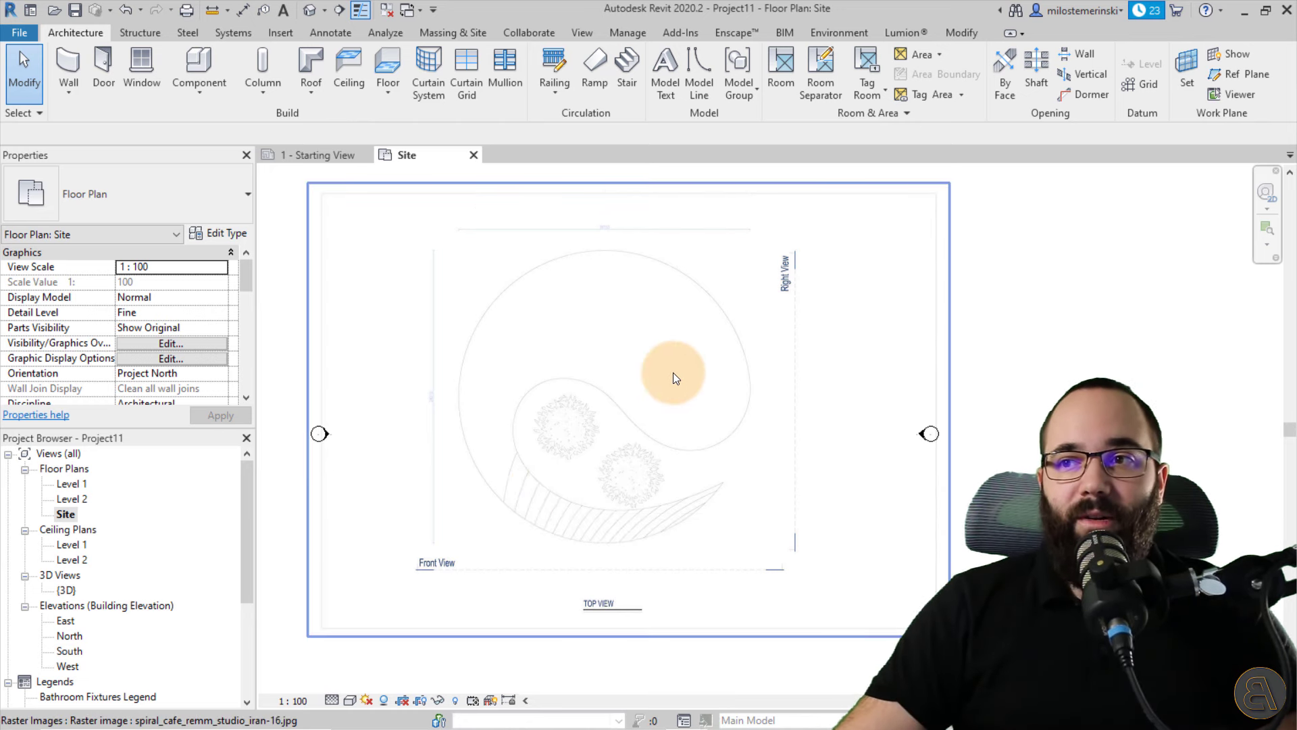
left_click(406, 497)
scroll(406, 497, "down", 1)
scroll(524, 455, "up", 1)
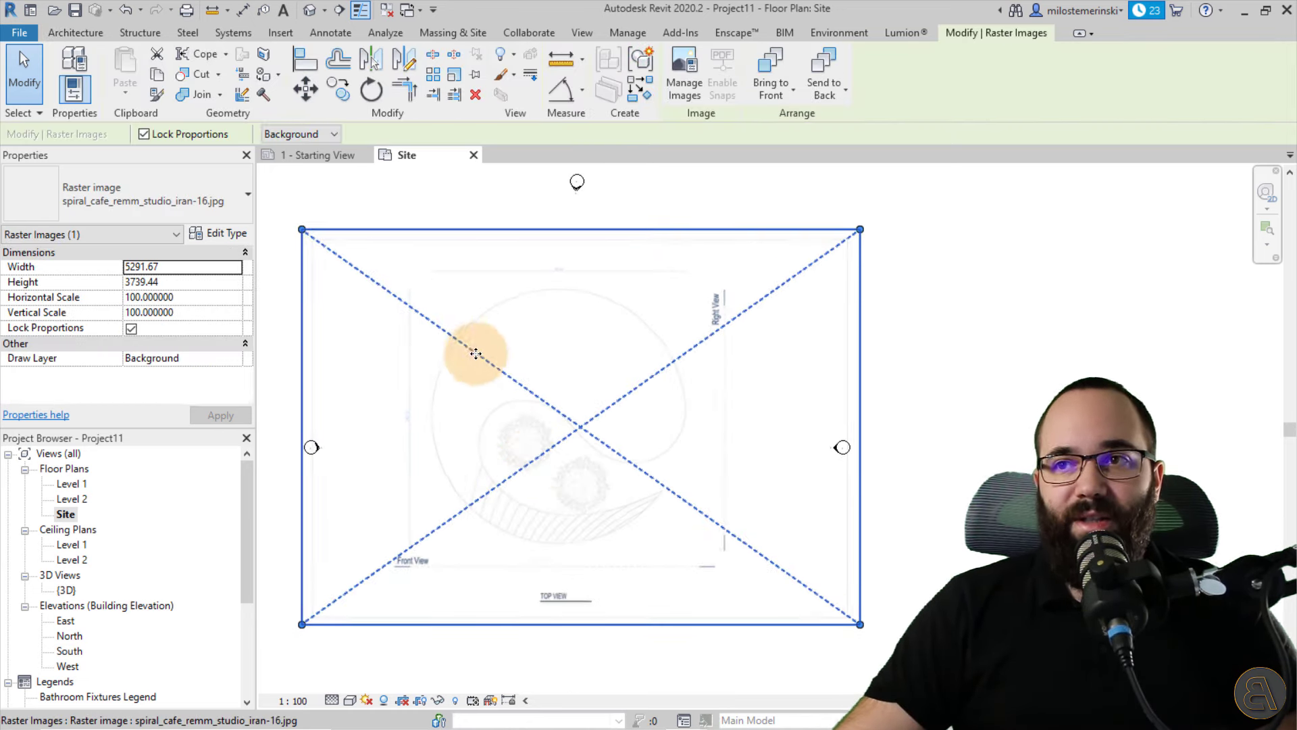
left_click(477, 77)
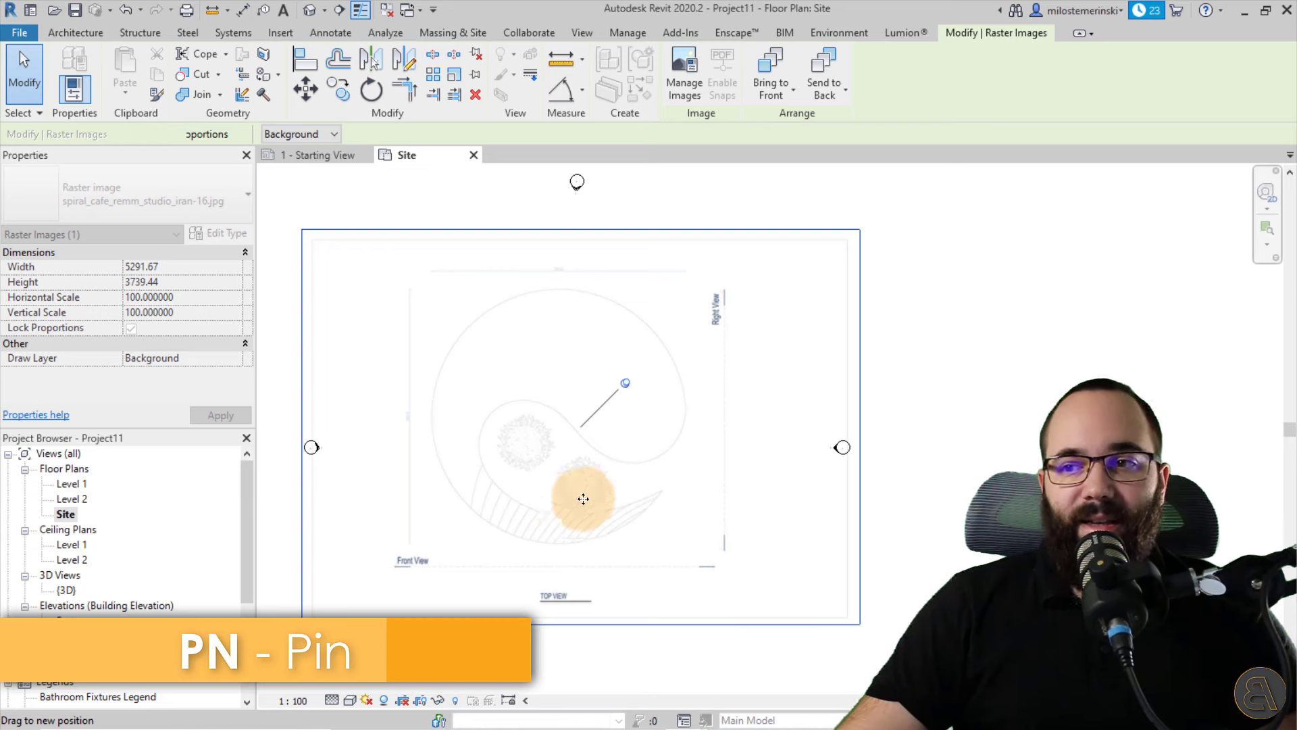
left_click(917, 446)
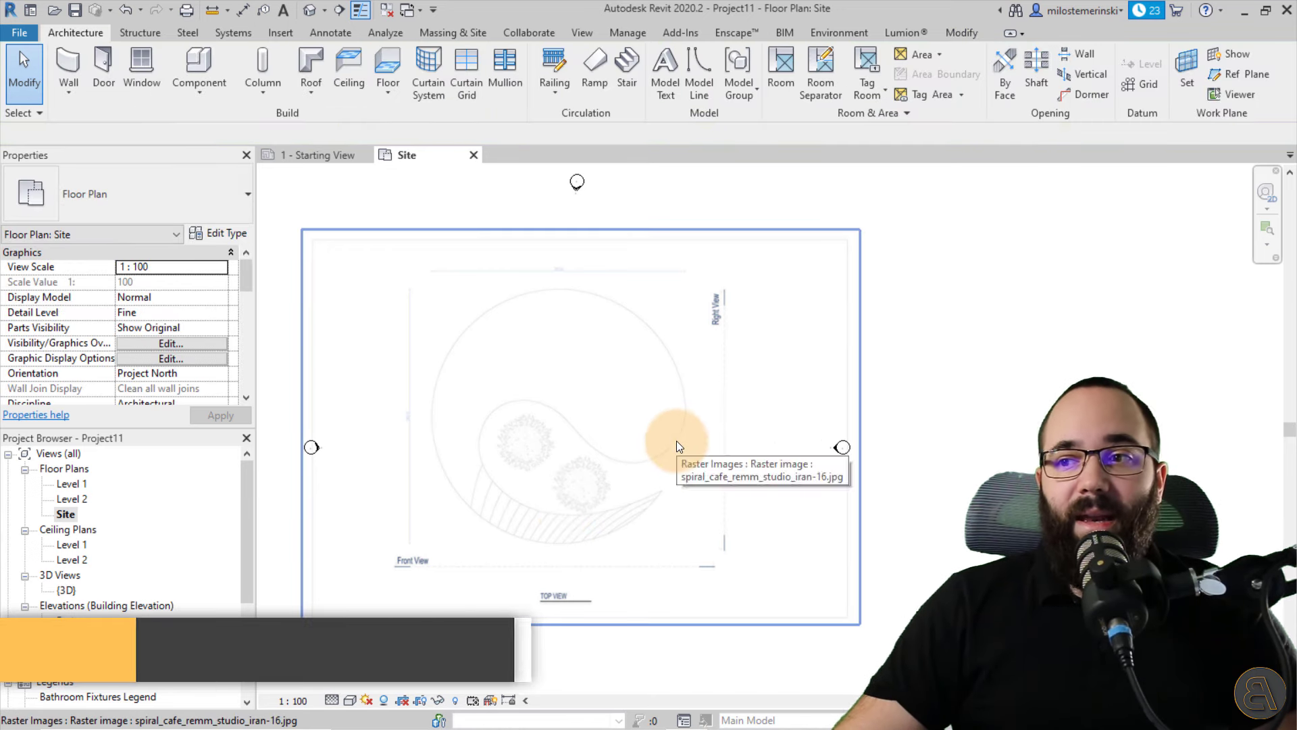
- Draw a vertical model line across the traced building outline, from the topmost to the bottommost point of its large circle
scroll(562, 377, "up", 2)
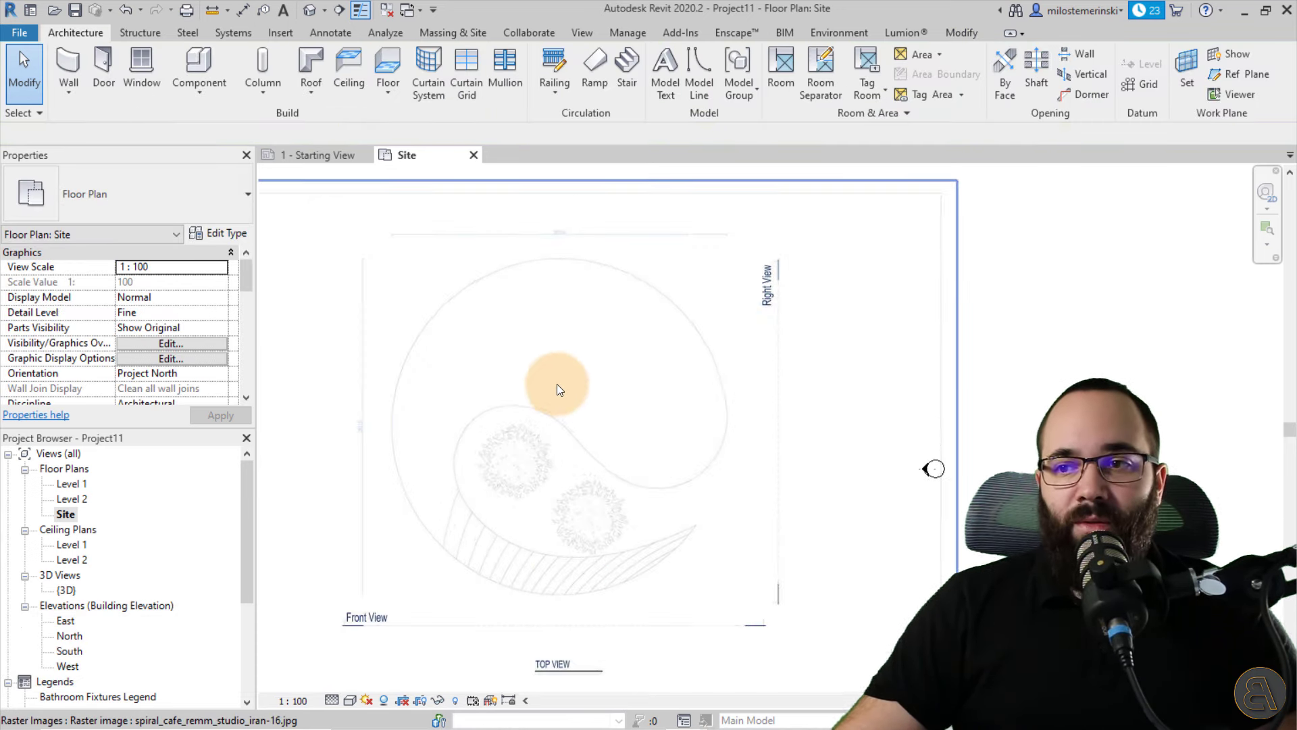
scroll(607, 485, "up", 1)
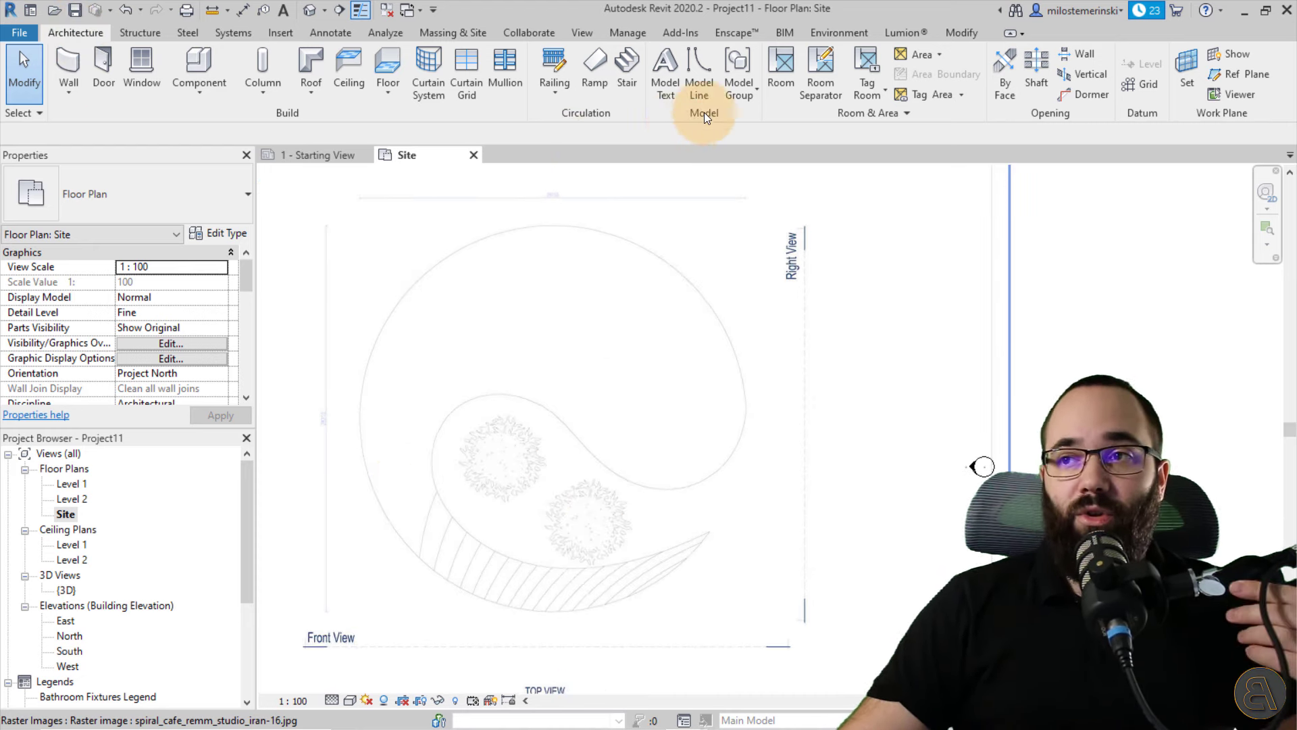
left_click(697, 95)
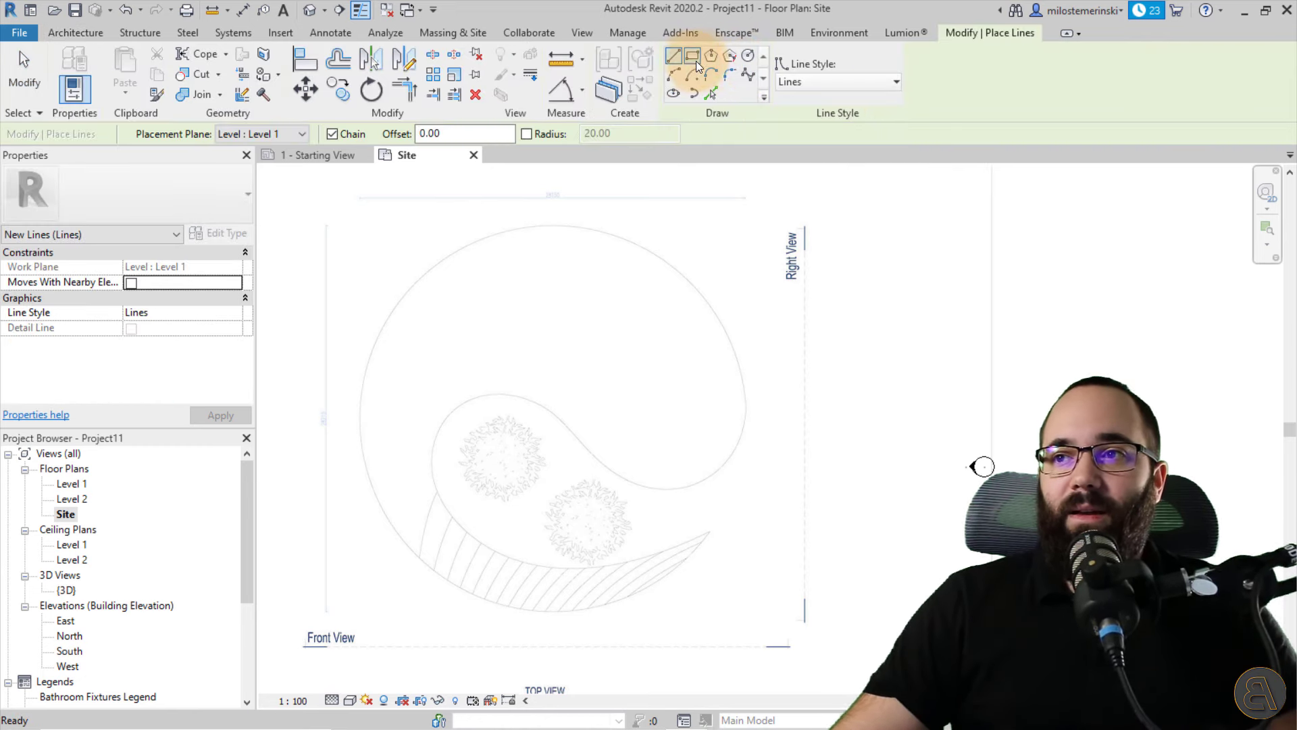
left_click(672, 58)
scroll(556, 223, "up", 4)
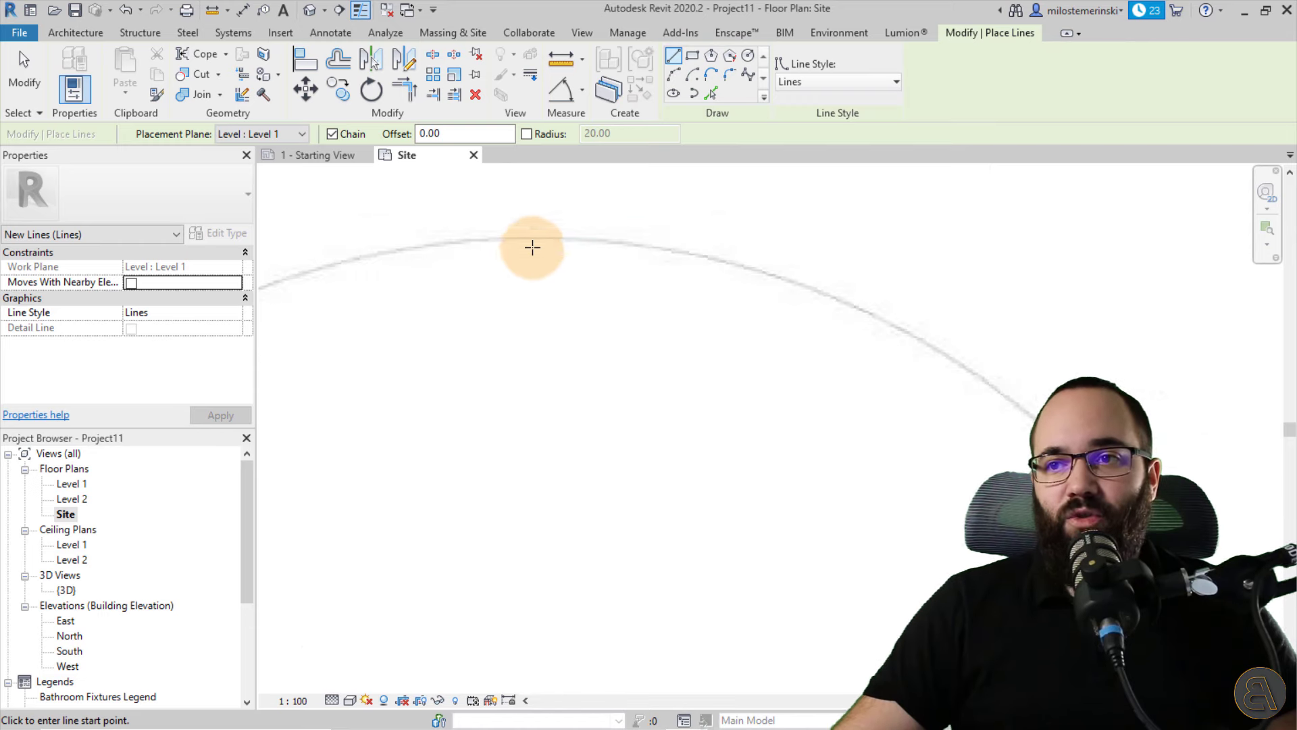
scroll(541, 249, "up", 2)
left_click(547, 230)
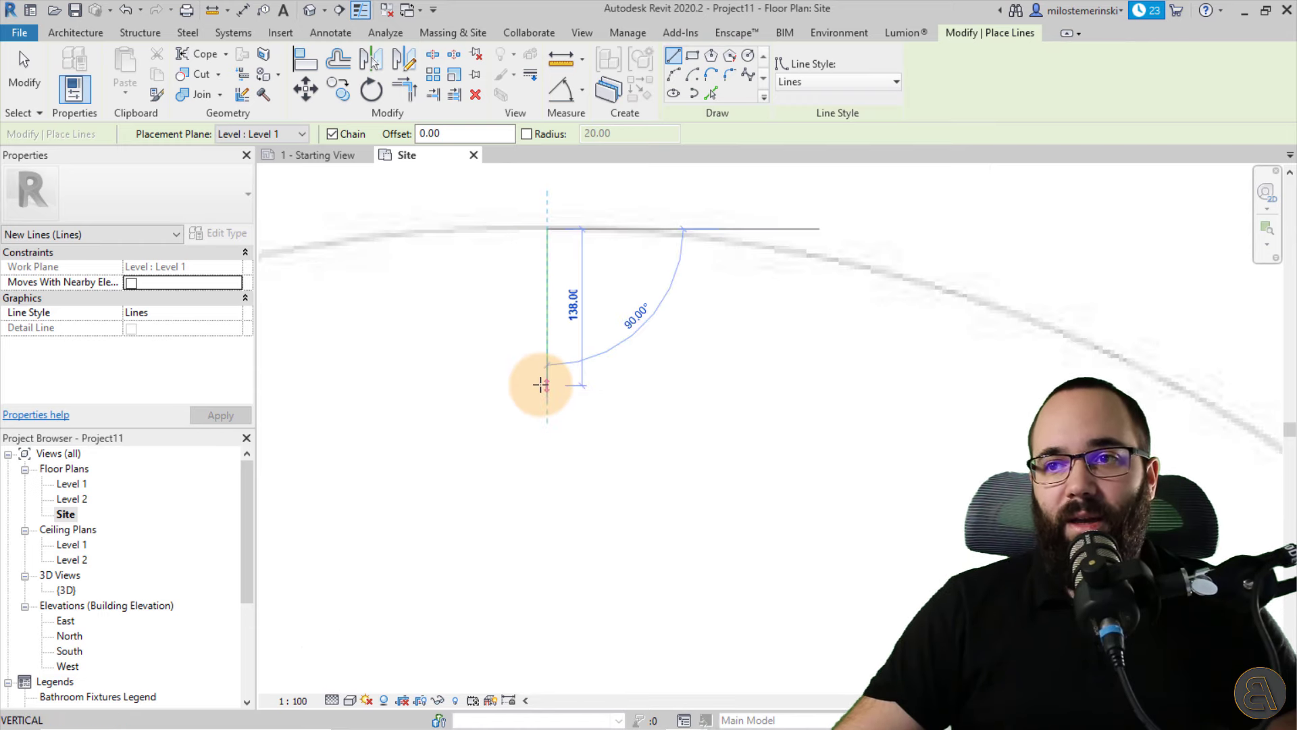
scroll(536, 384, "down", 3)
scroll(521, 390, "up", 4)
scroll(519, 506, "down", 3)
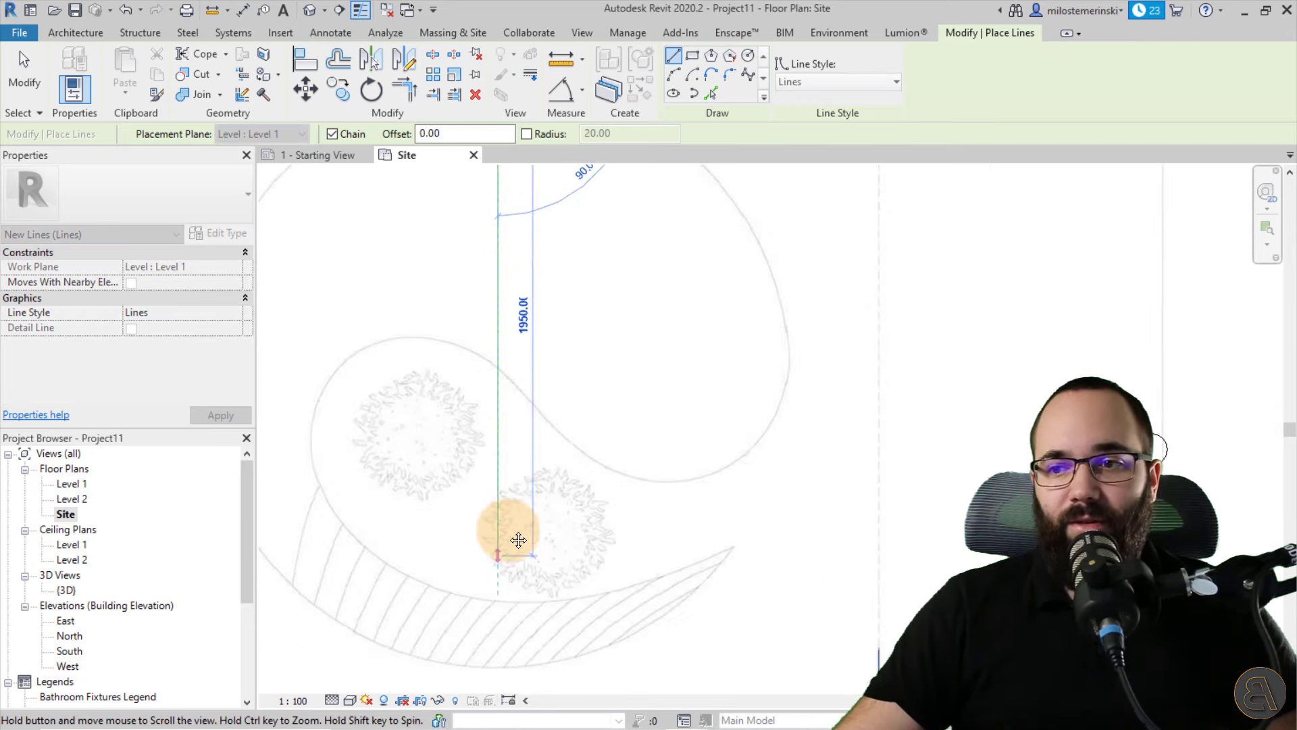
scroll(507, 515, "up", 6)
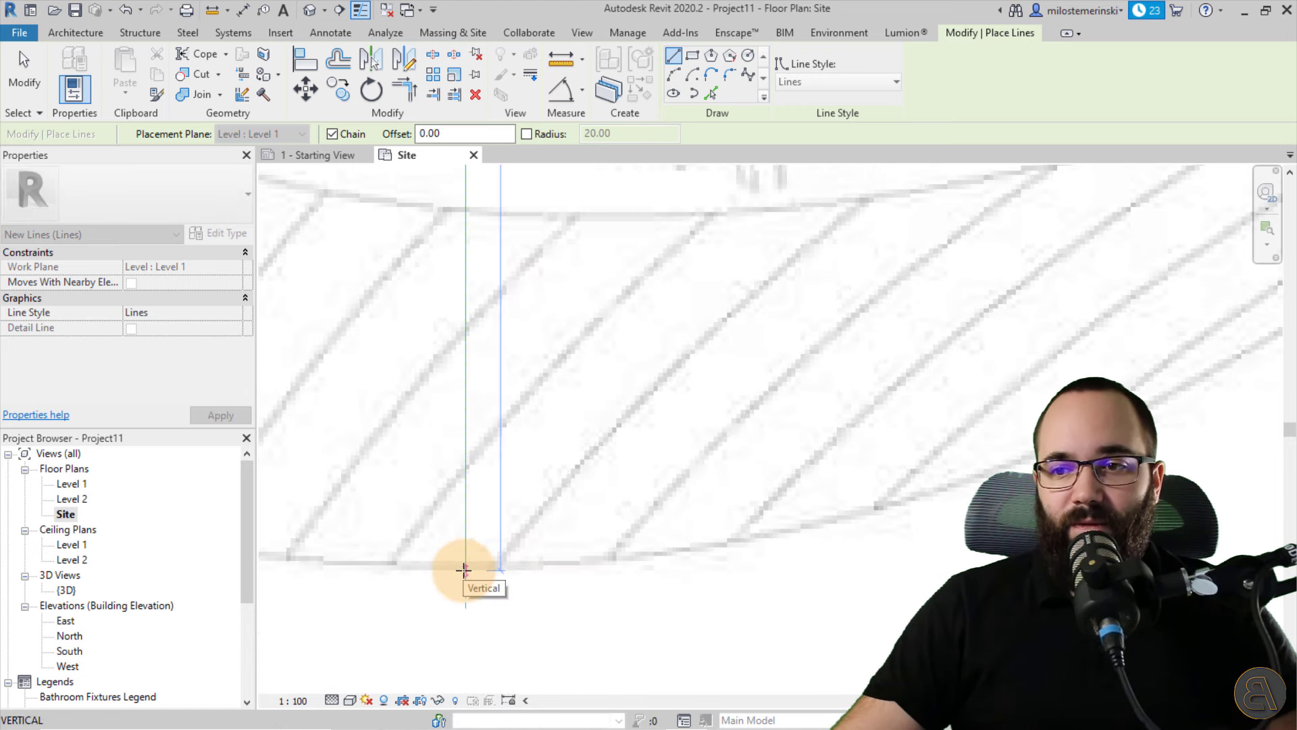
left_click(465, 565)
scroll(507, 585, "down", 5)
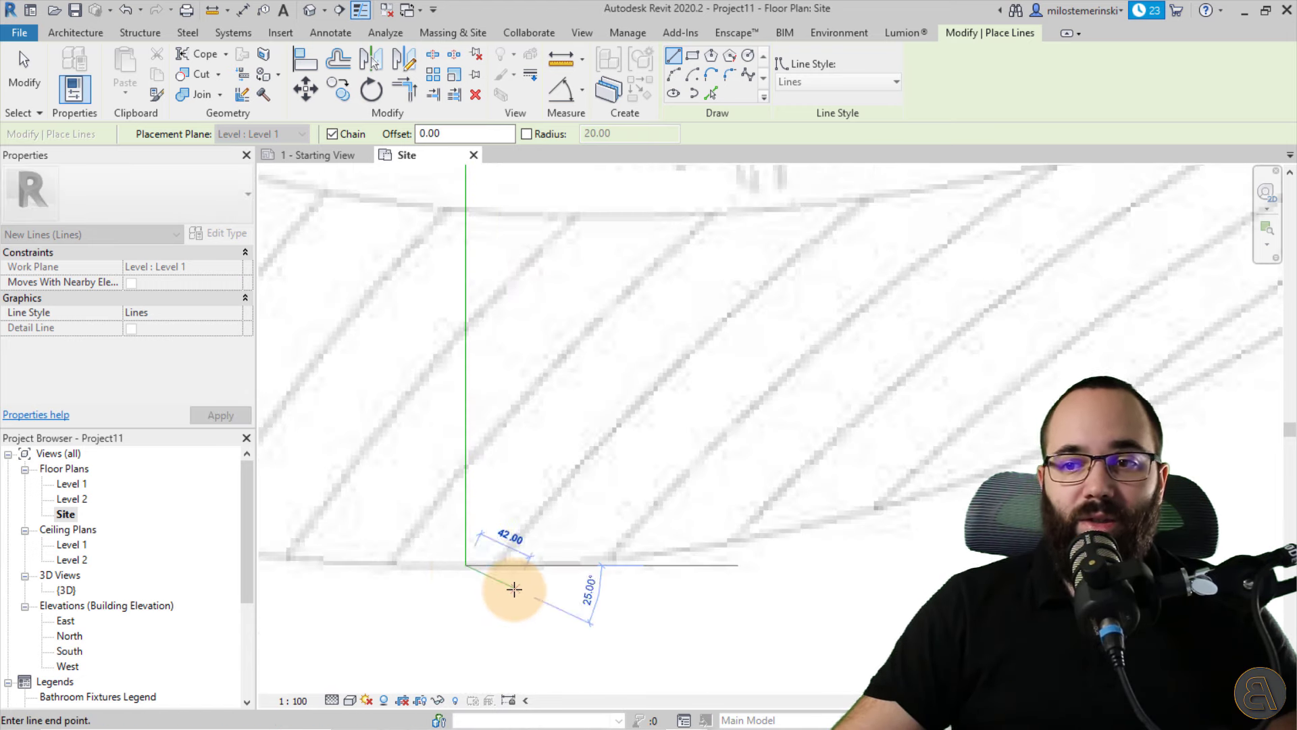
key("Escape")
key("Escape")
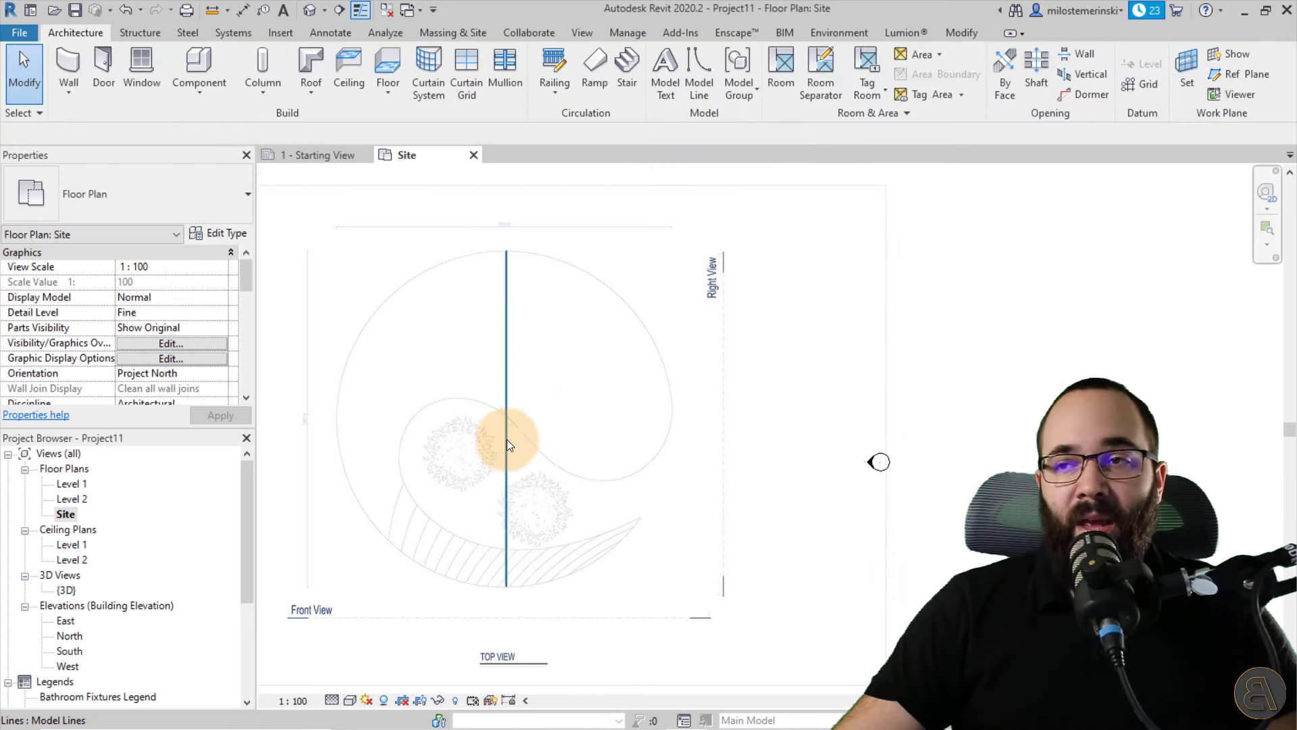
- Draw a model-line circle centred on the vertical line's midpoint, reaching its top end with a radius of about 1203
left_click(683, 96)
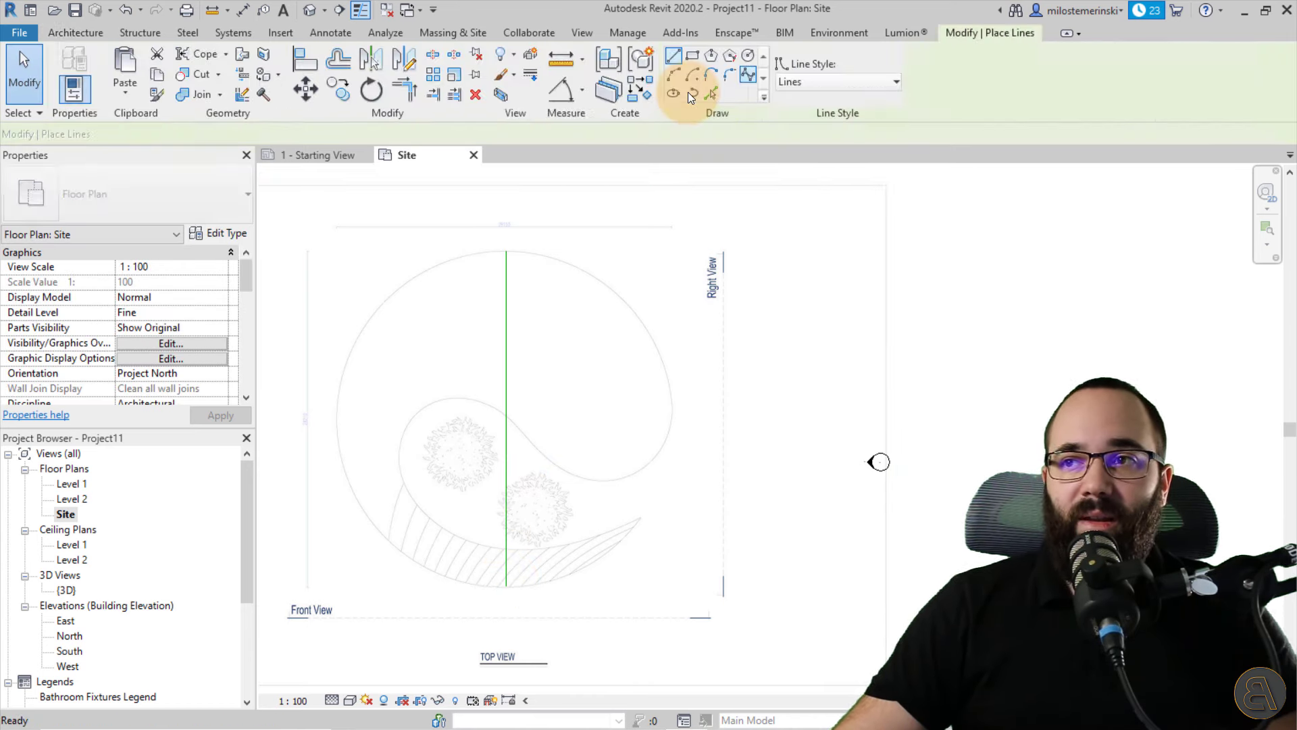
left_click(747, 57)
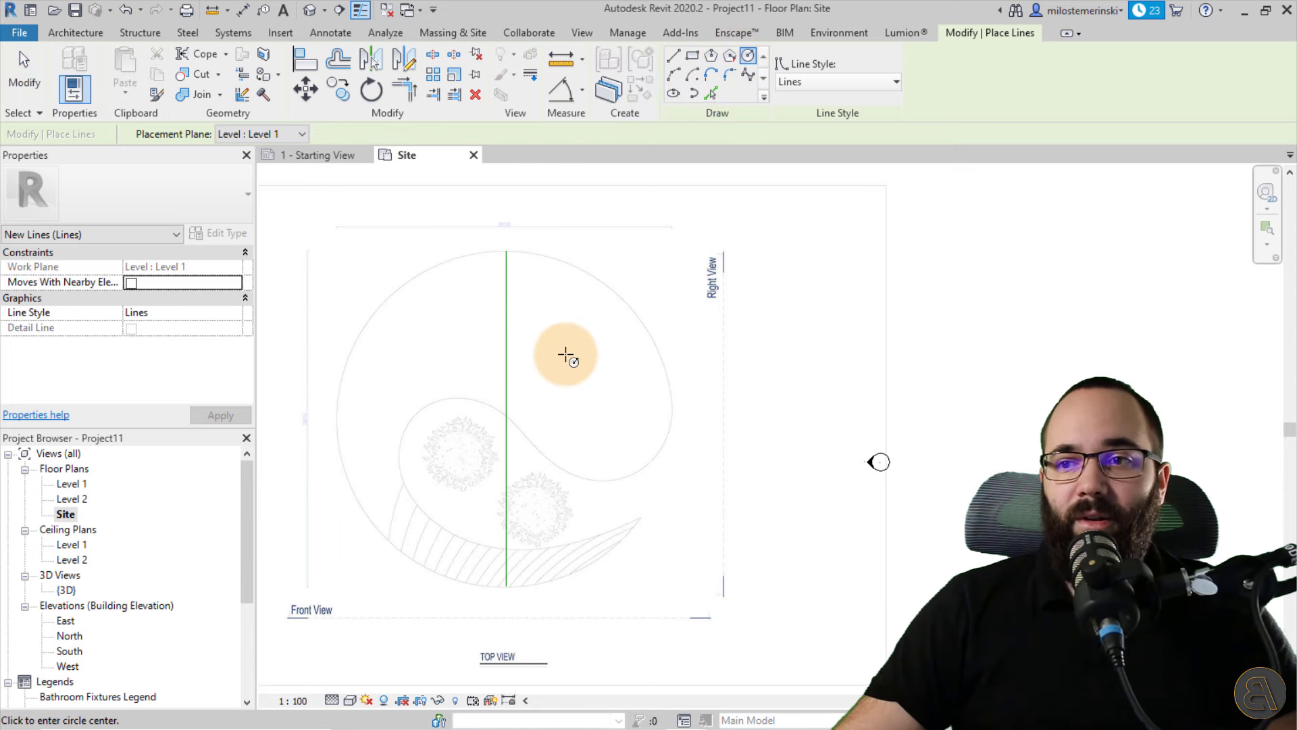
left_click(508, 419)
scroll(507, 255, "up", 6)
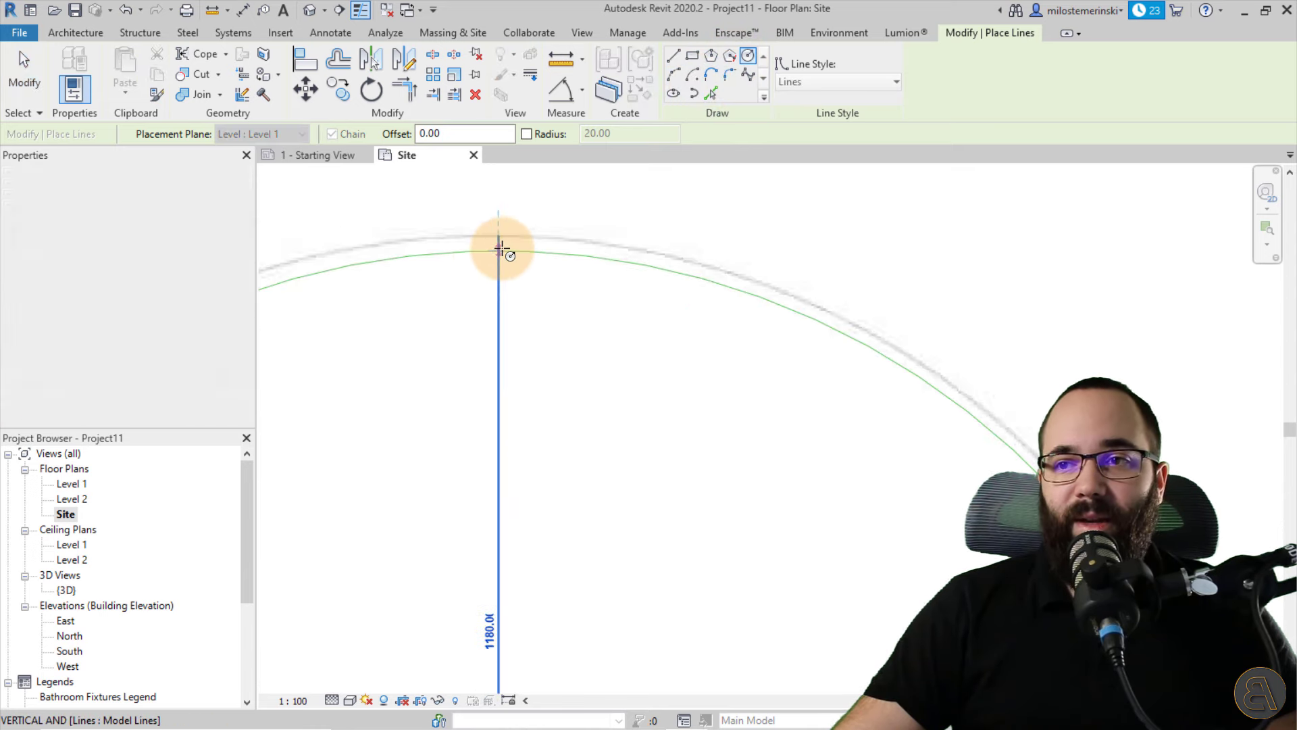
left_click(499, 237)
scroll(498, 236, "down", 6)
key("Escape")
key("Escape")
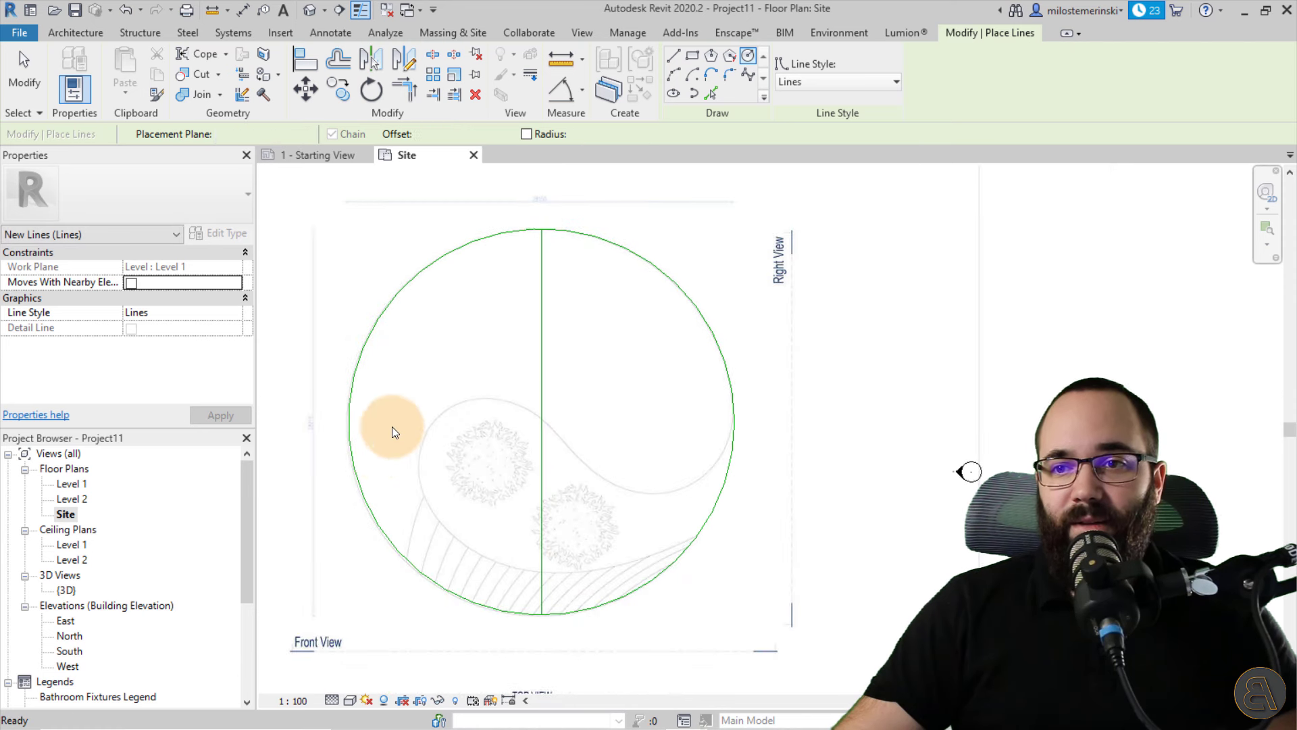
- Nudge the circle and the vertical line together slightly to the left to align them with the building outline in the image
scroll(354, 488, "up", 4)
scroll(298, 472, "down", 2)
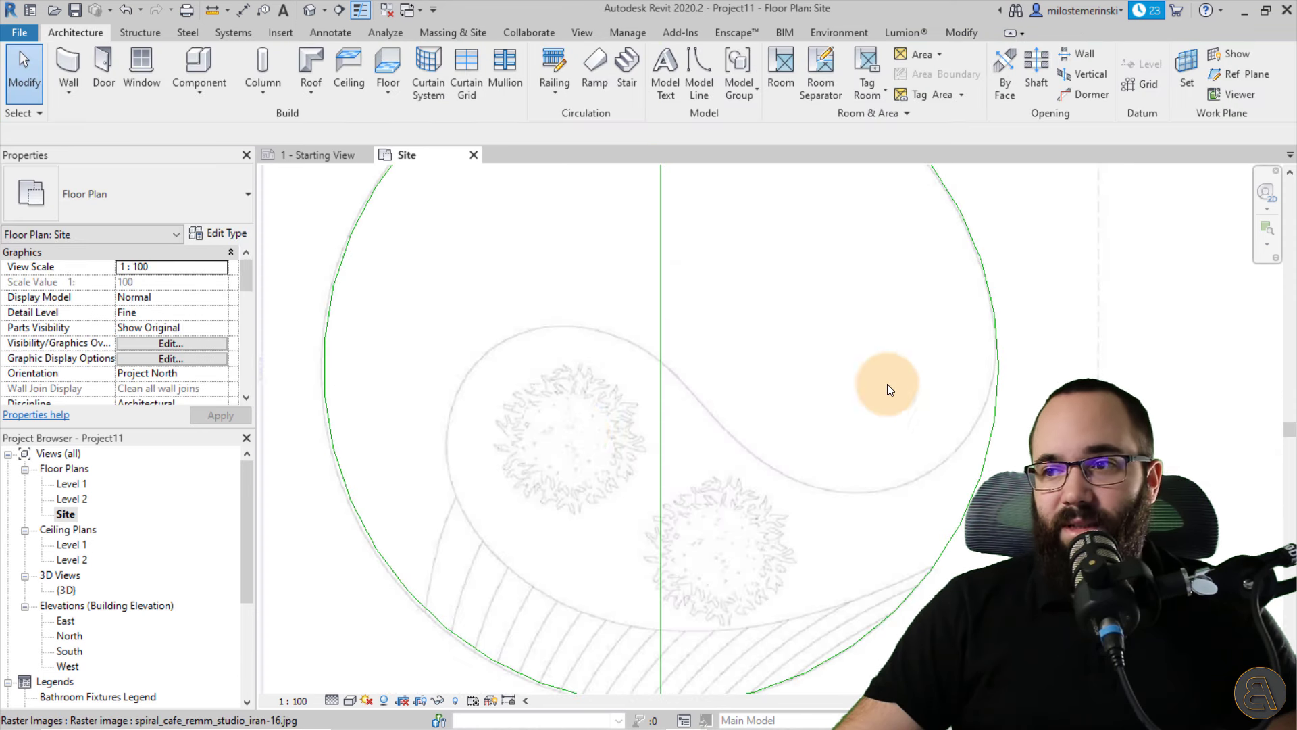
scroll(1040, 352, "up", 3)
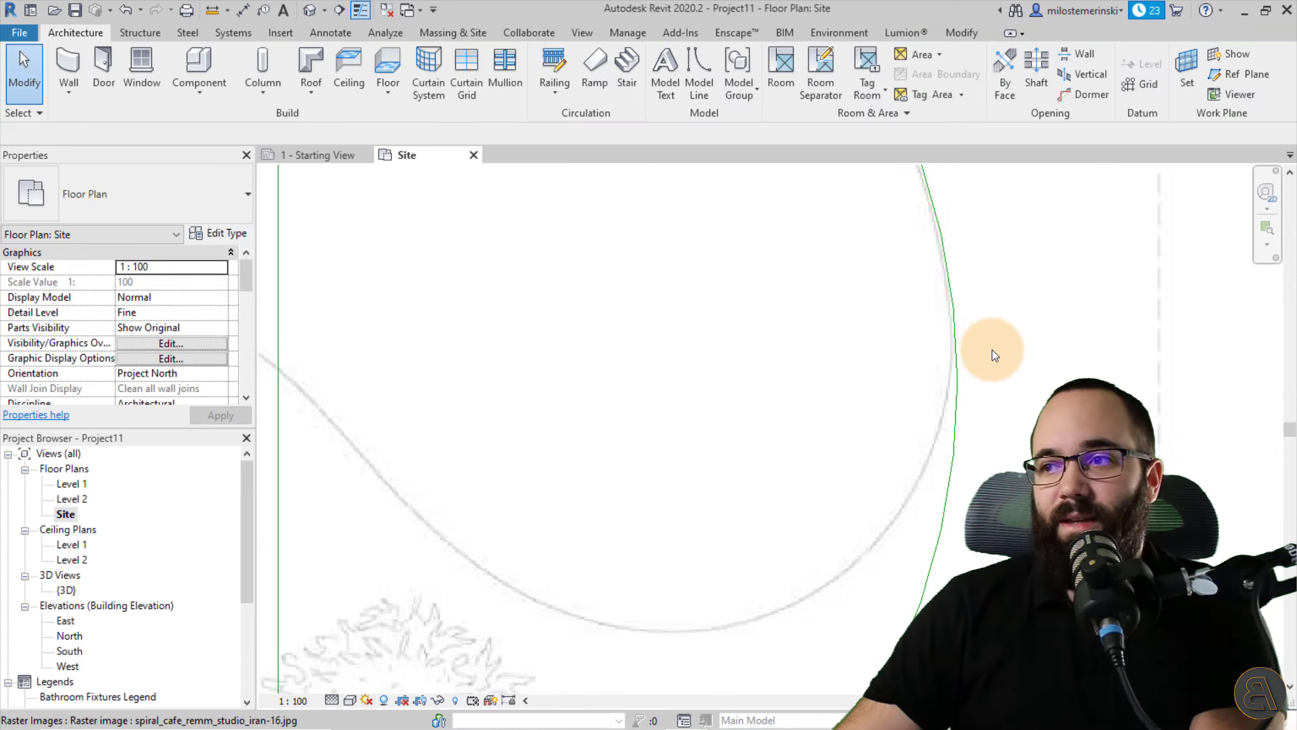
scroll(926, 370, "down", 3)
left_click(945, 371)
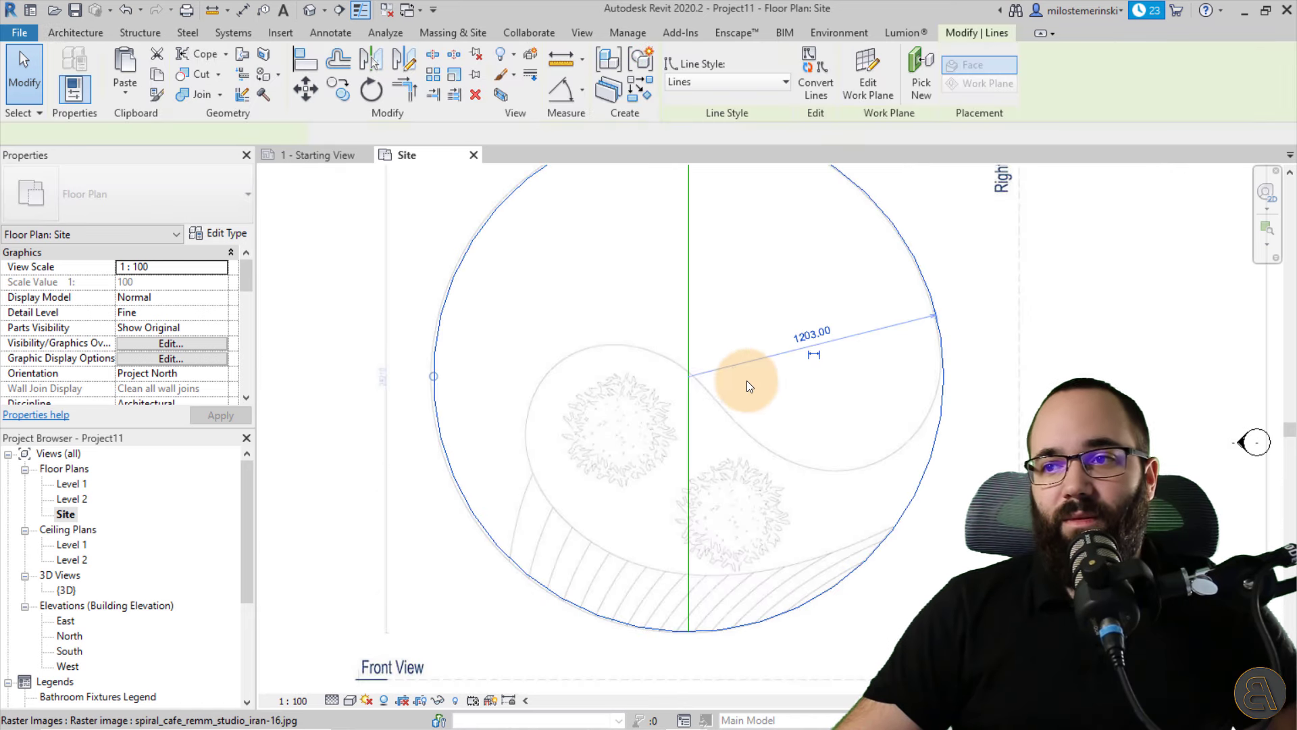
left_click(689, 391, "ctrl")
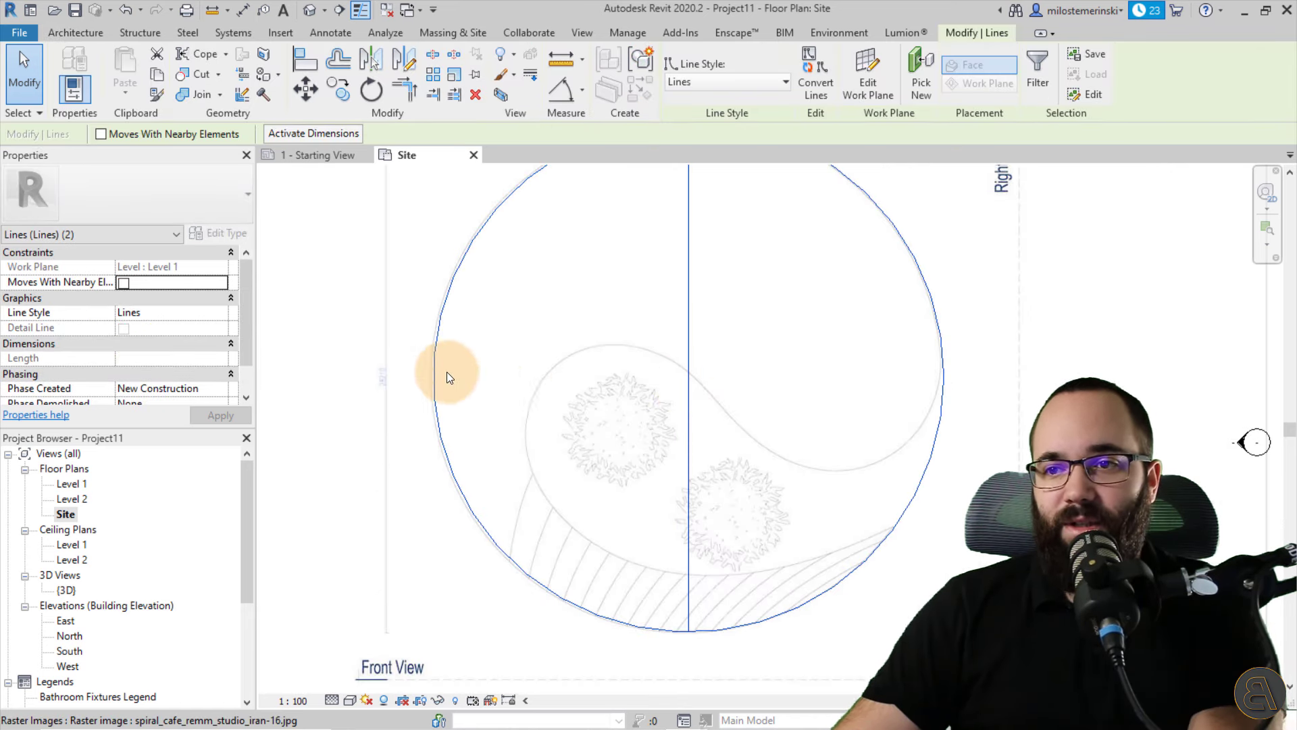
scroll(429, 388, "up", 3)
scroll(406, 397, "up", 2)
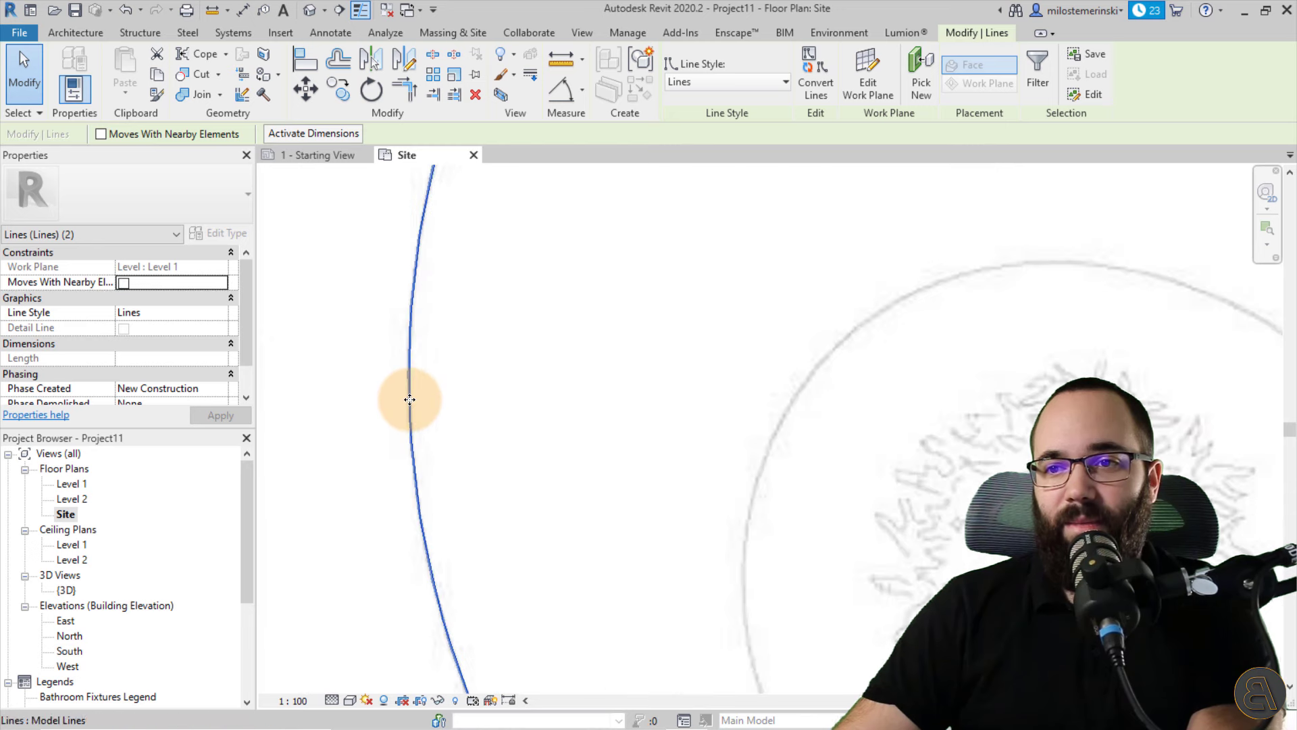
scroll(412, 404, "down", 3)
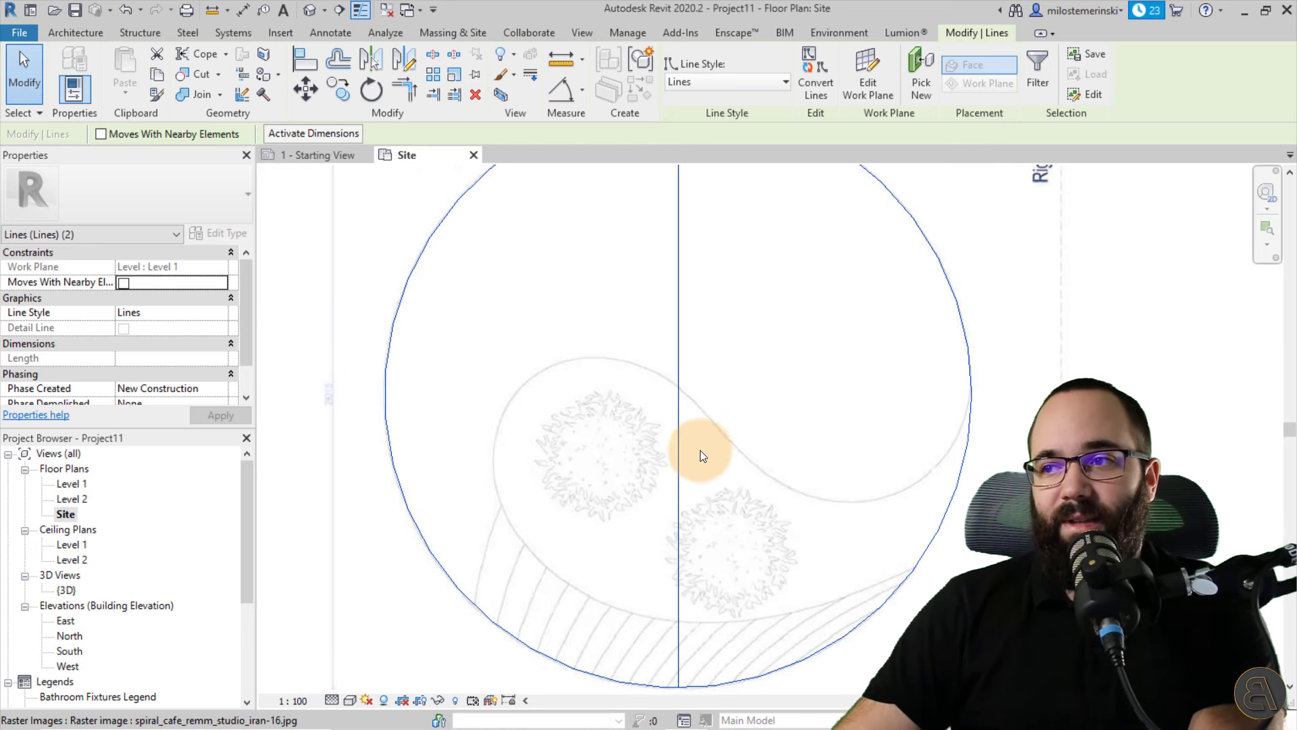
scroll(700, 450, "down", 1)
left_click(1139, 447)
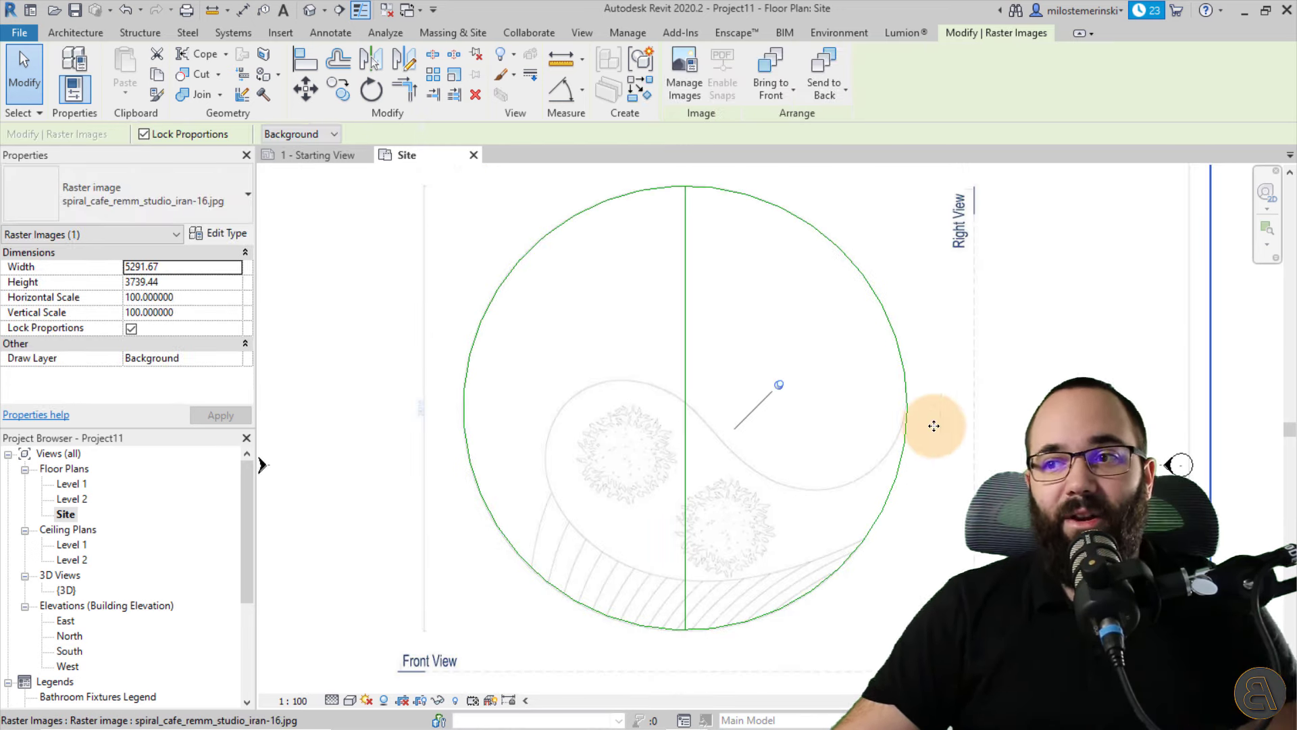
key("Escape")
- Delete the vertical helper line running through the circle
scroll(714, 395, "down", 1)
middle_click_drag(652, 405, 541, 404)
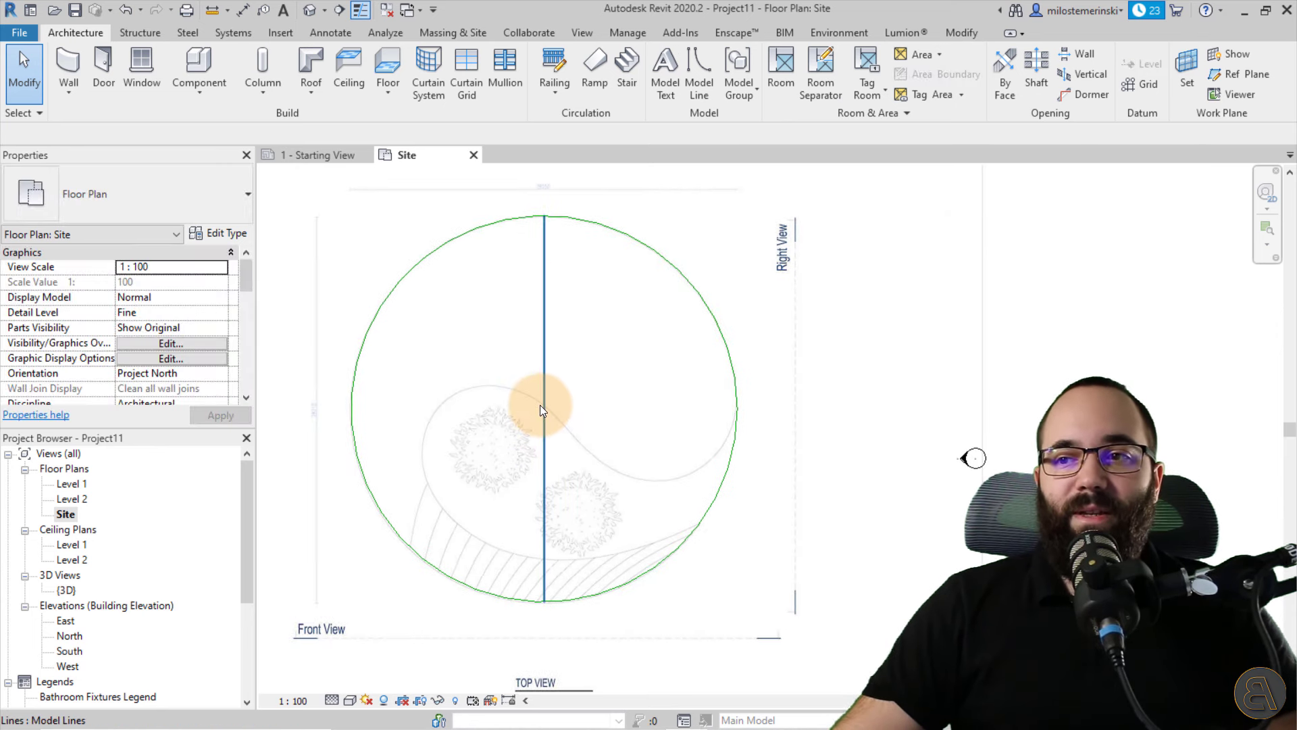
key("Delete")
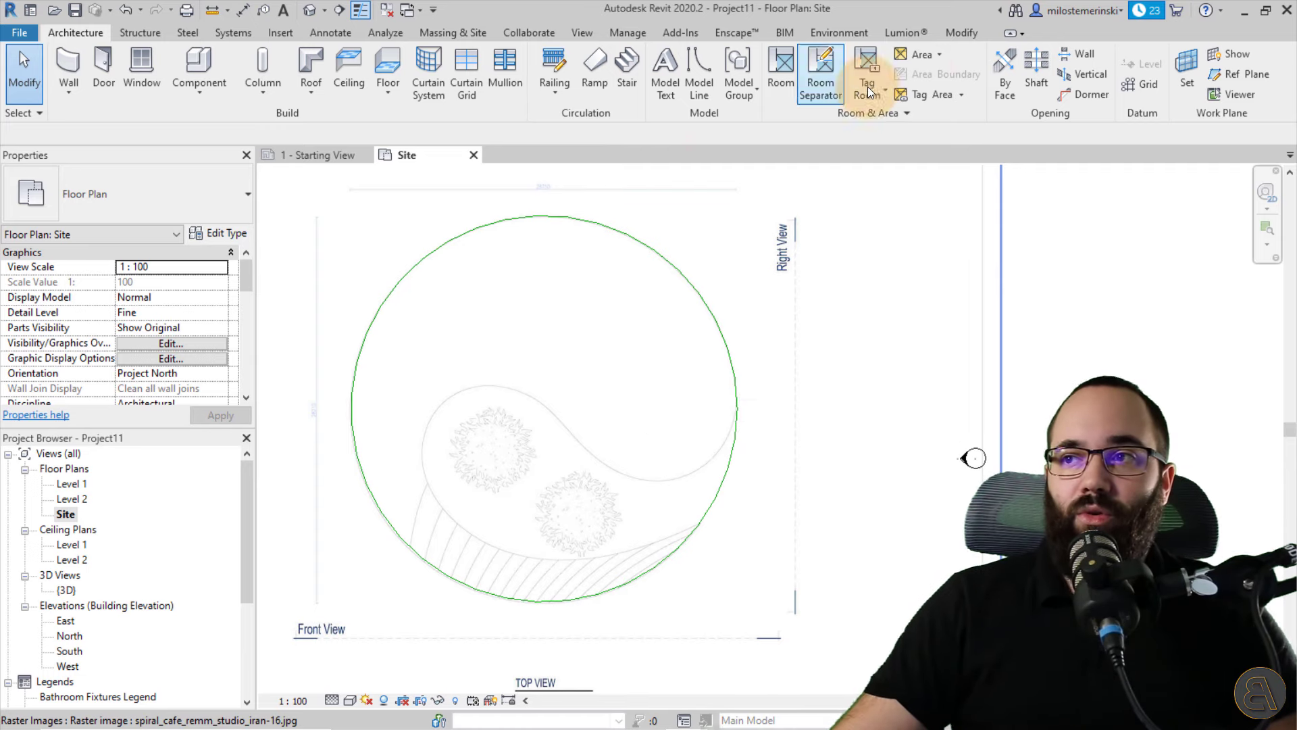
- Split the traced circle where the inner curve meets its right side and at the tip of the crescent
left_click(960, 34)
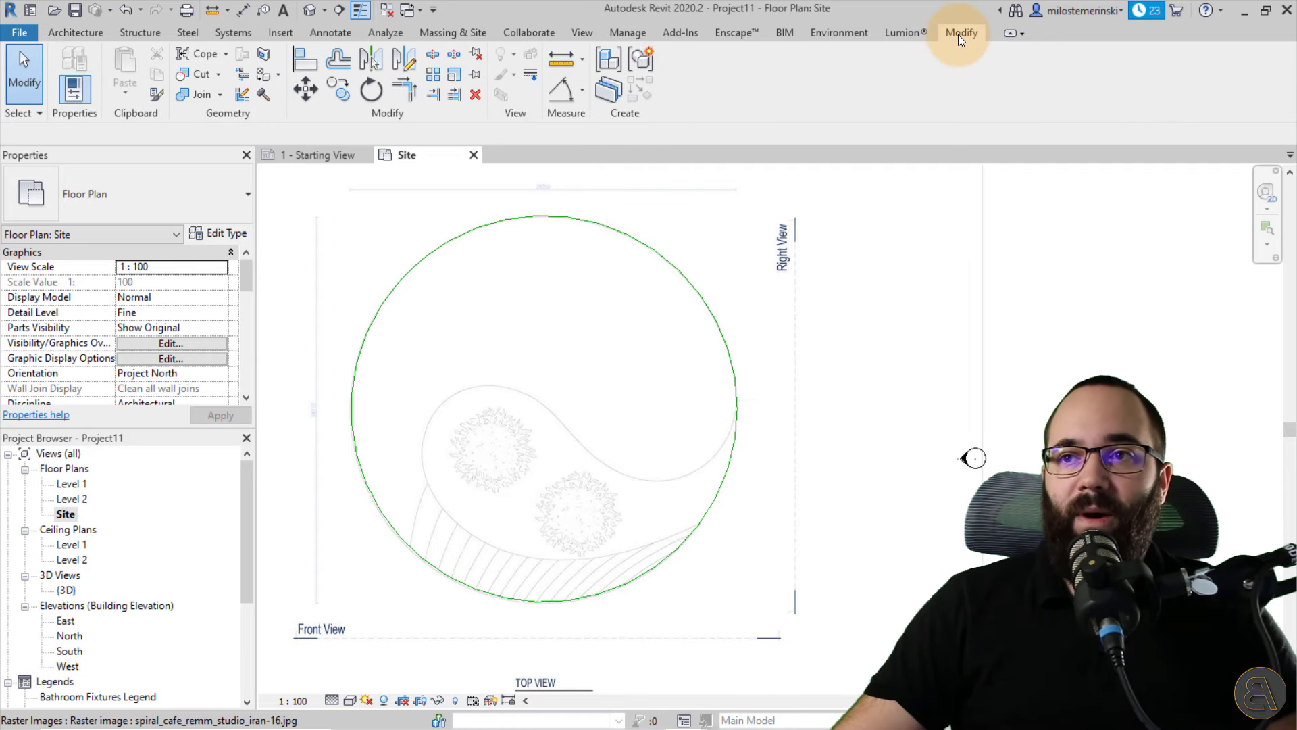
left_click(439, 55)
scroll(669, 398, "up", 5)
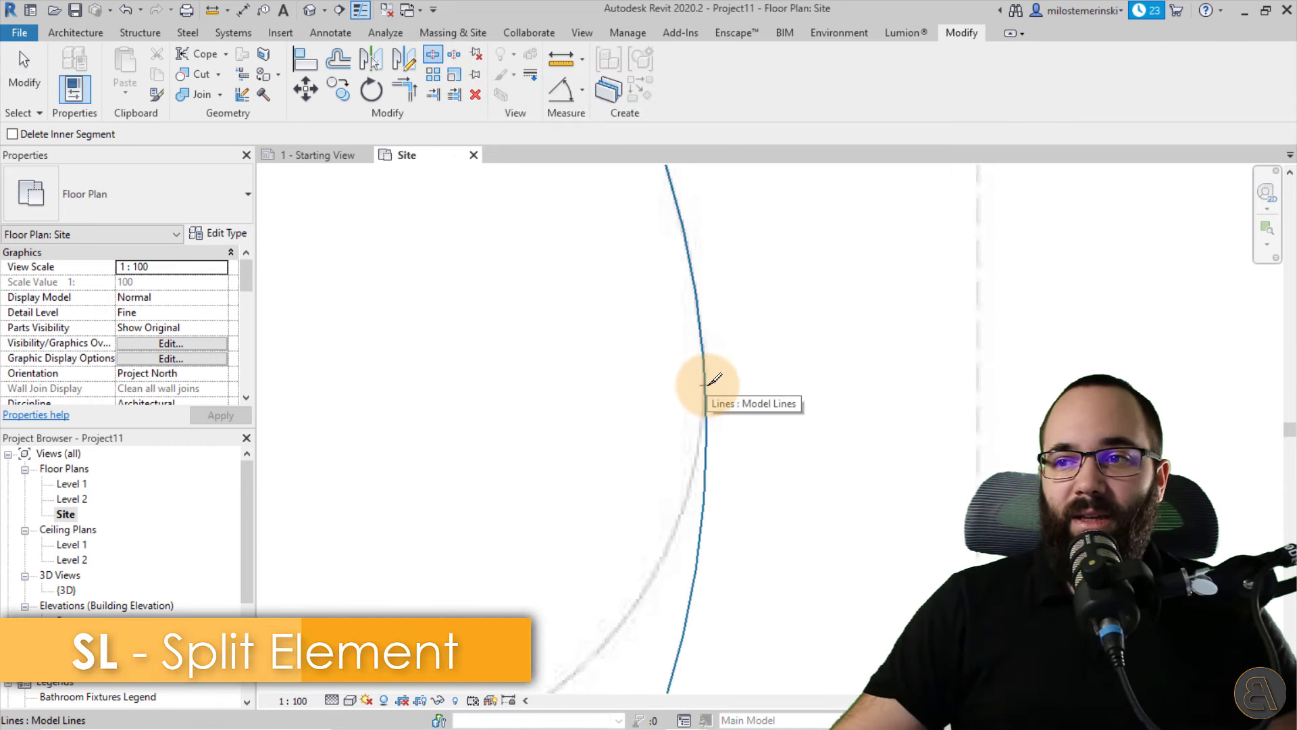
left_click(705, 389)
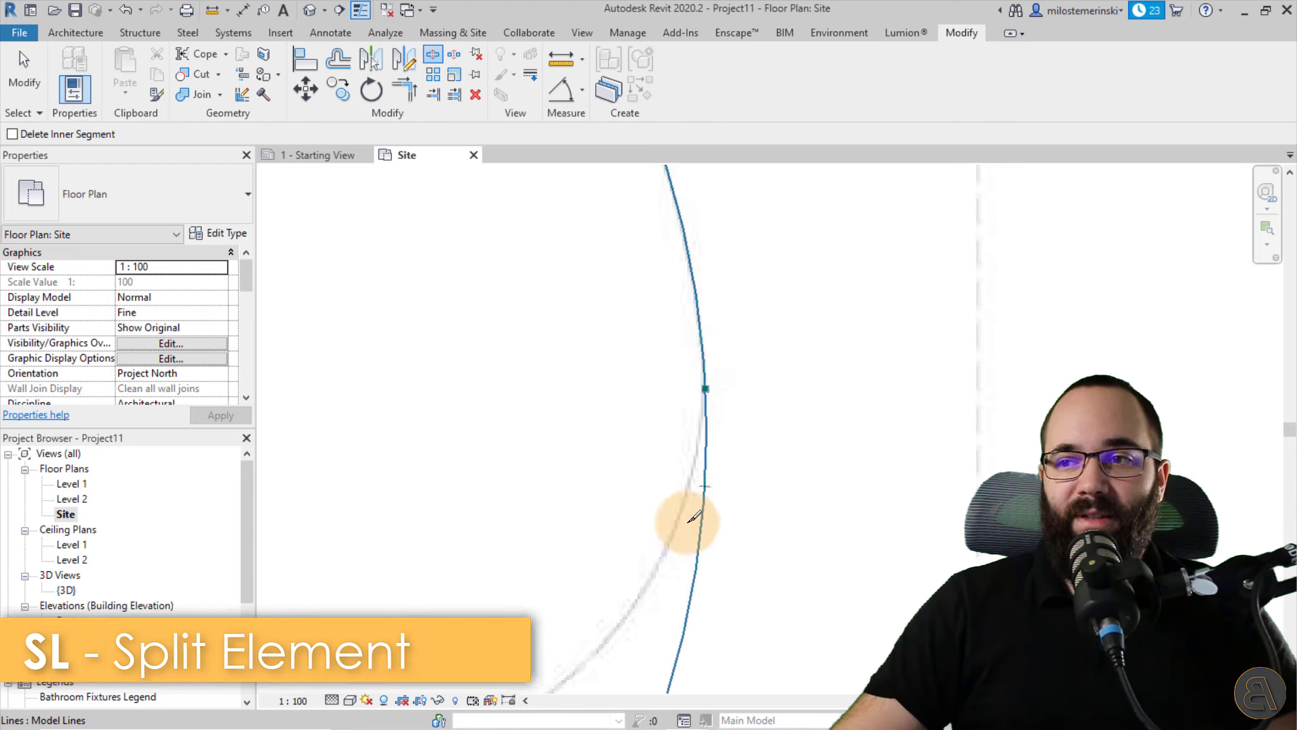
scroll(703, 313, "down", 5)
scroll(669, 466, "up", 4)
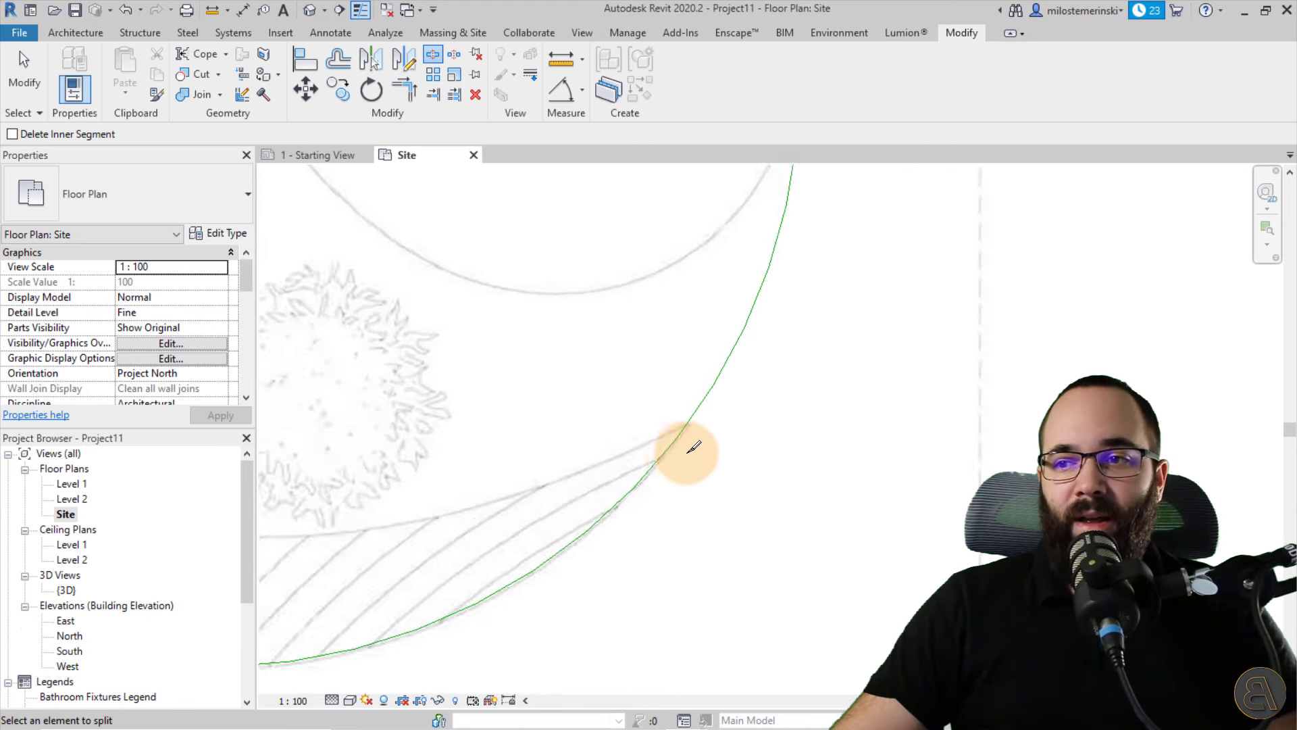
left_click(688, 412)
scroll(686, 504, "down", 5)
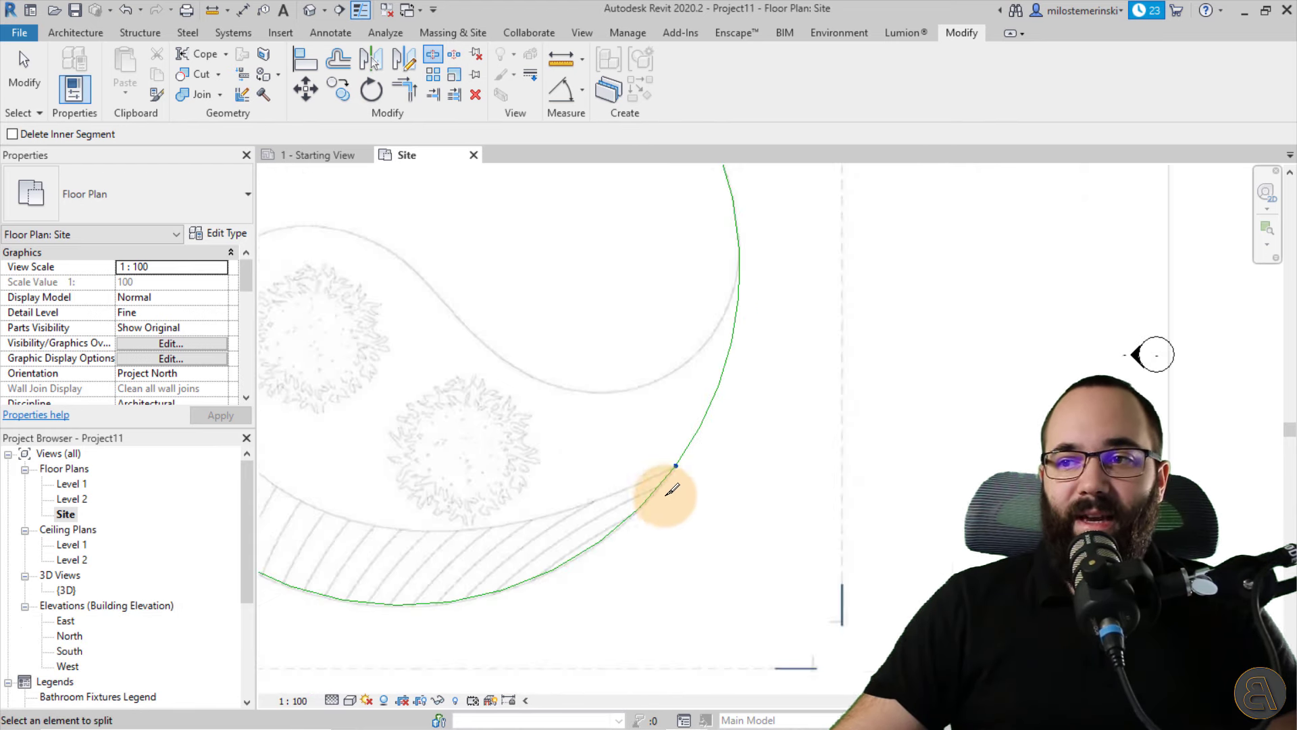
key("Escape")
- Delete the short arc between the two split points and shorten the remaining arc's upper end to where the inner curve departs
left_click(696, 444)
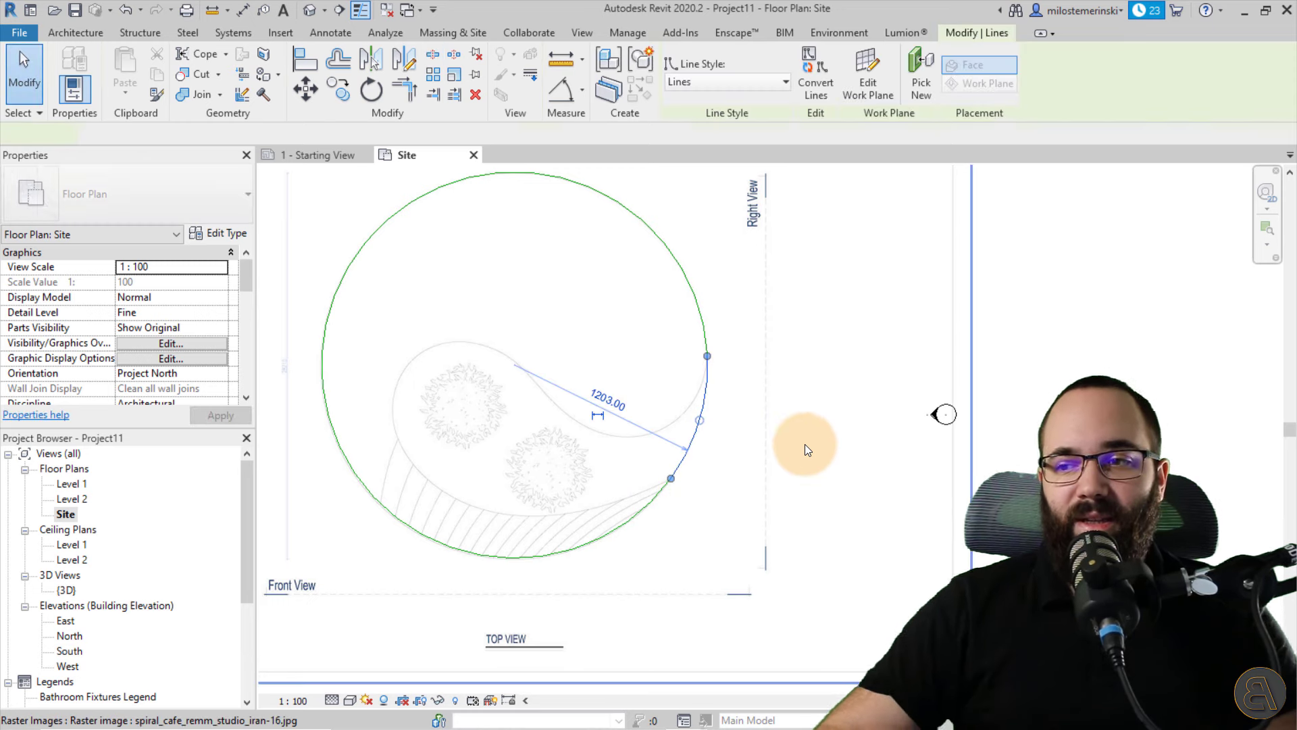
left_click(805, 444)
scroll(720, 384, "up", 3)
scroll(722, 405, "up", 3)
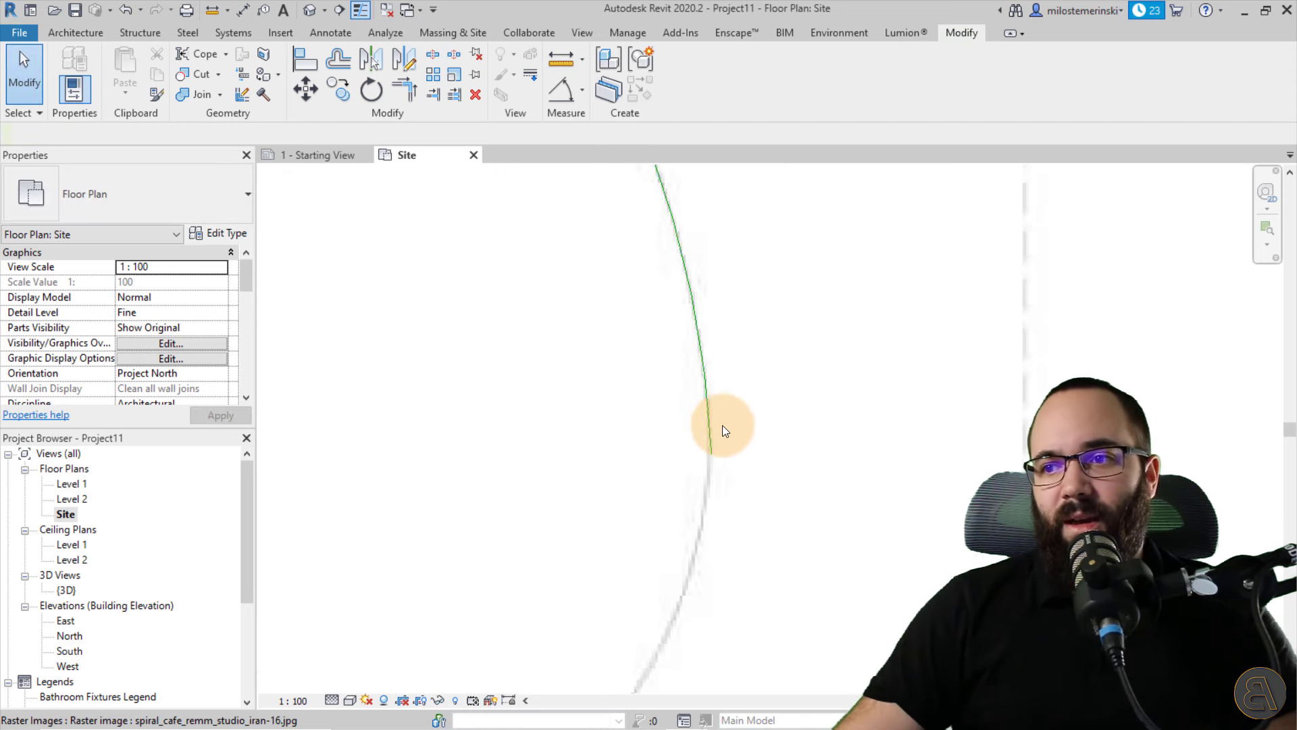
left_click(711, 443)
left_click_drag(712, 450, 668, 327)
scroll(666, 324, "down", 4)
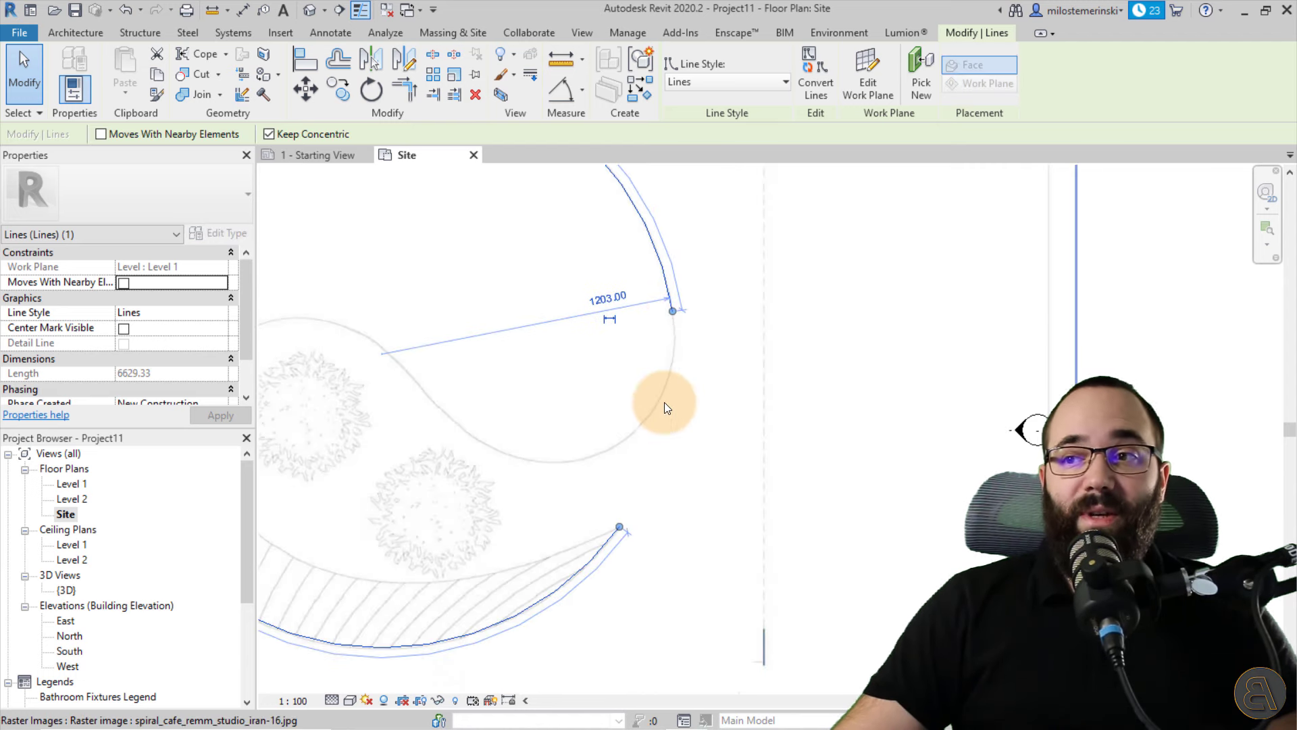
left_click(797, 464)
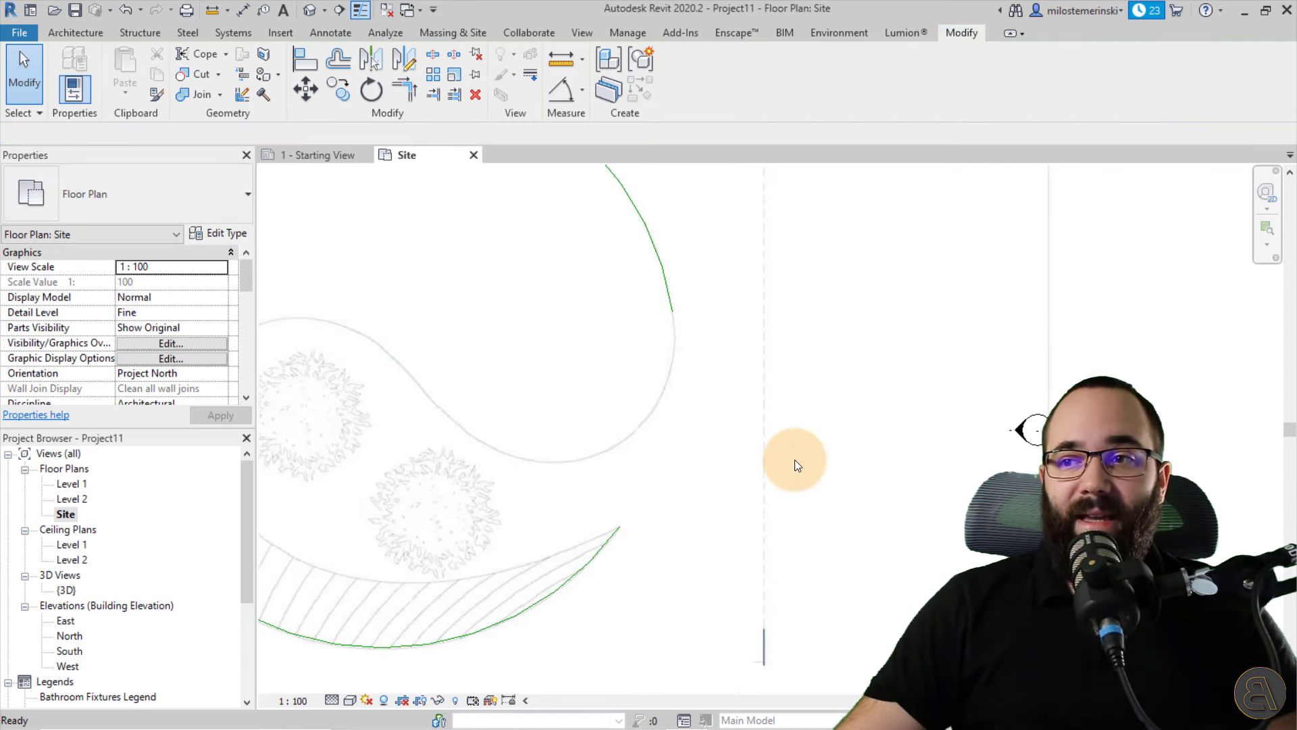
- Trace the inner curve with chained tangent model-line arcs from the large arc's right end around its lower bend
left_click(75, 32)
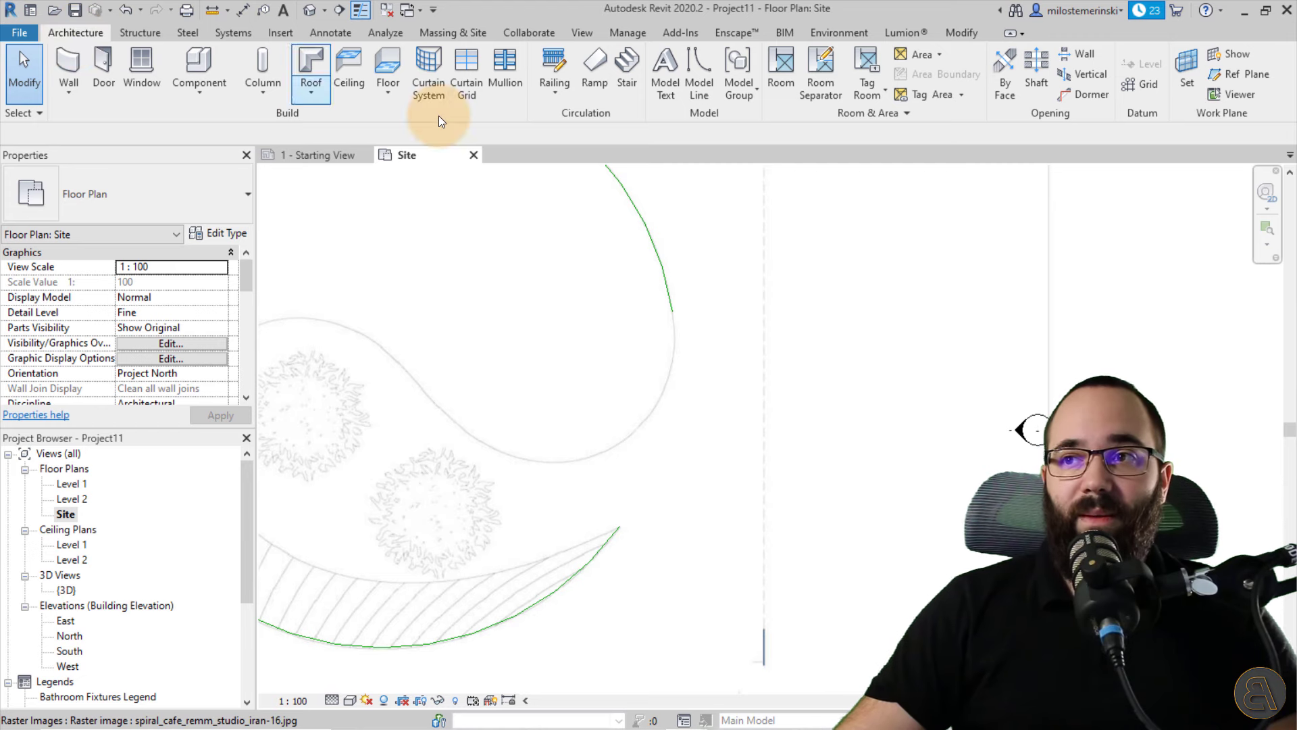
left_click(699, 97)
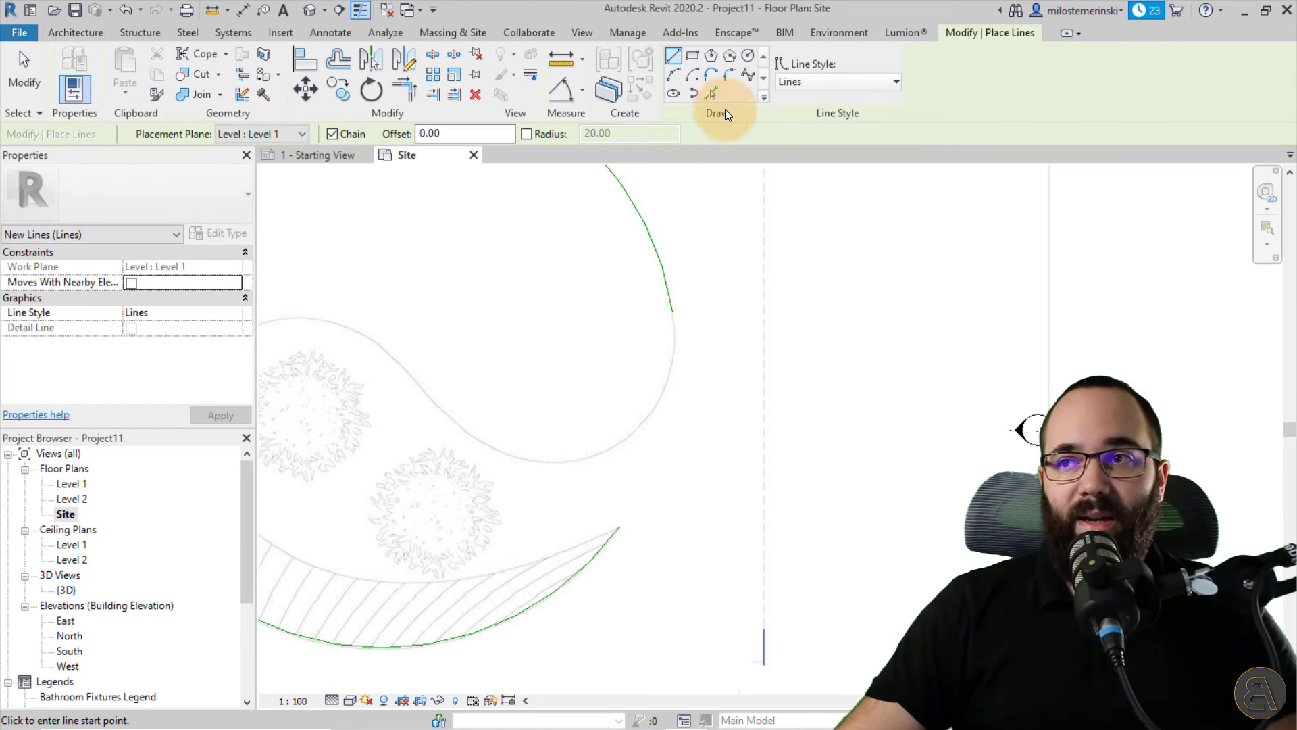
left_click(713, 77)
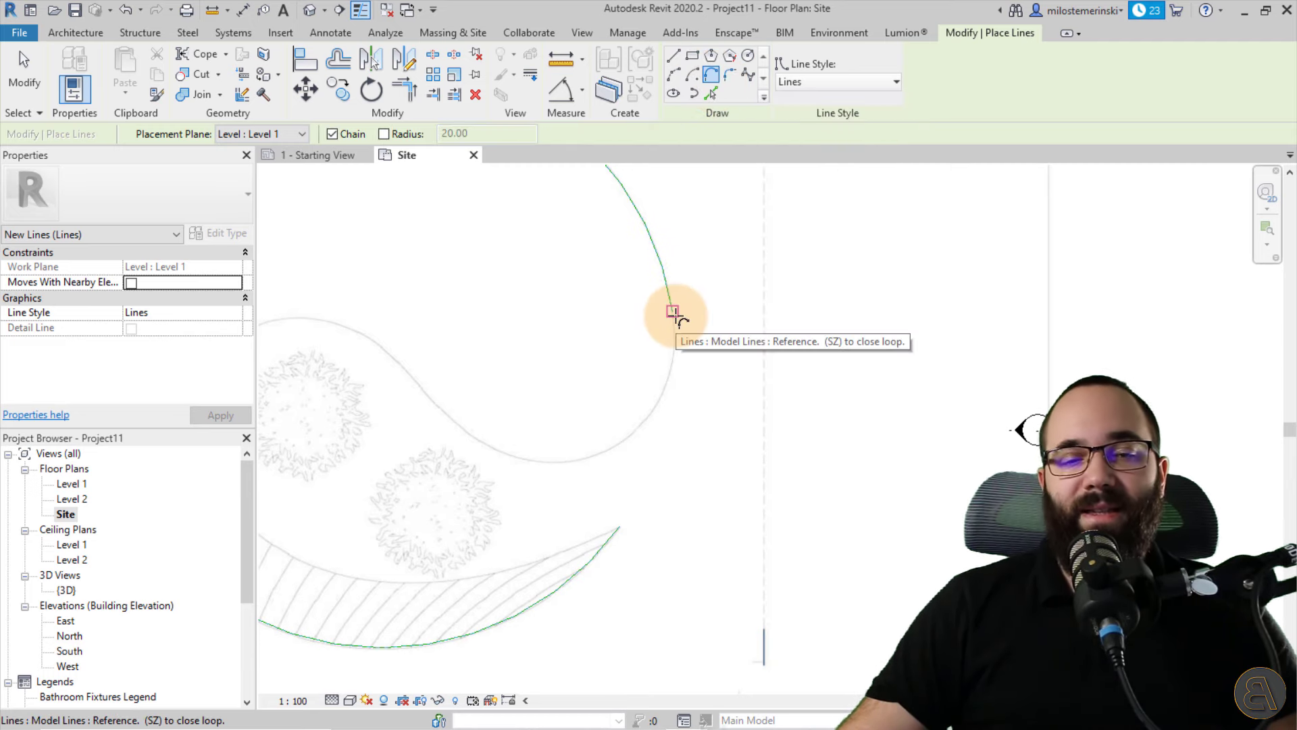
left_click(673, 312)
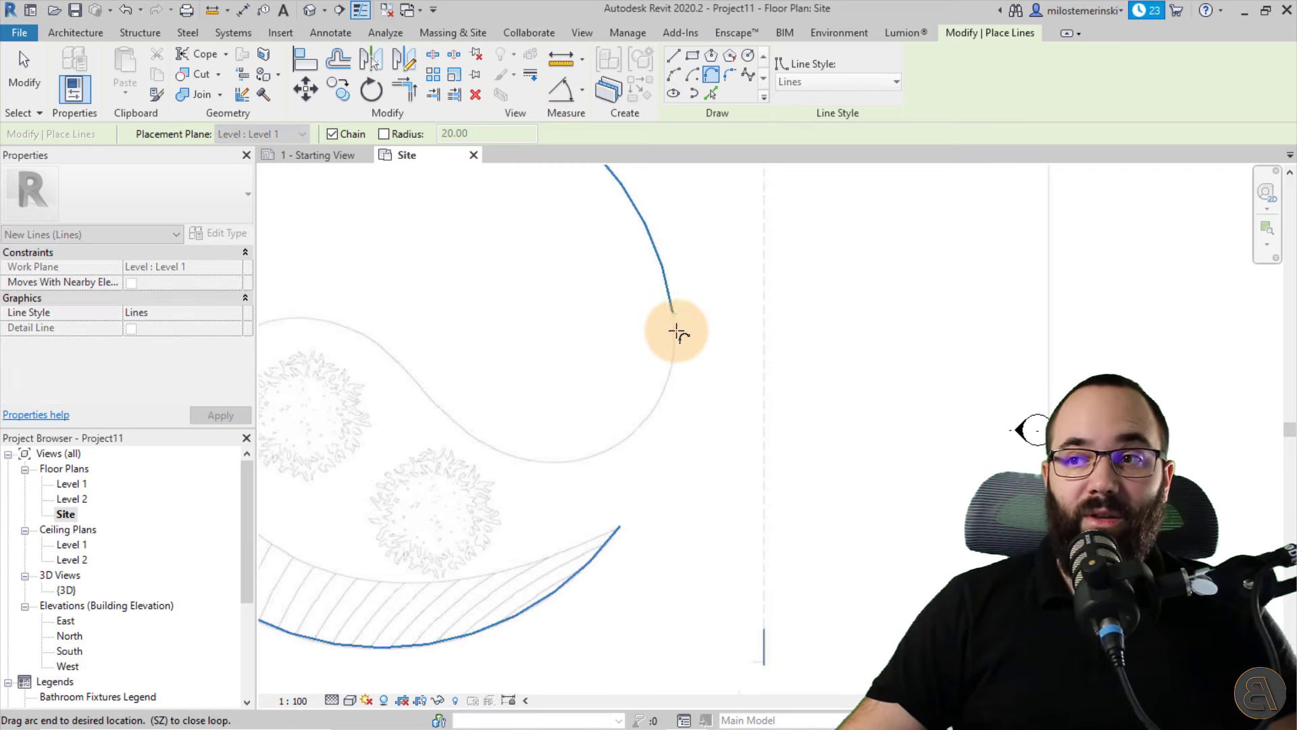
scroll(635, 375, "up", 3)
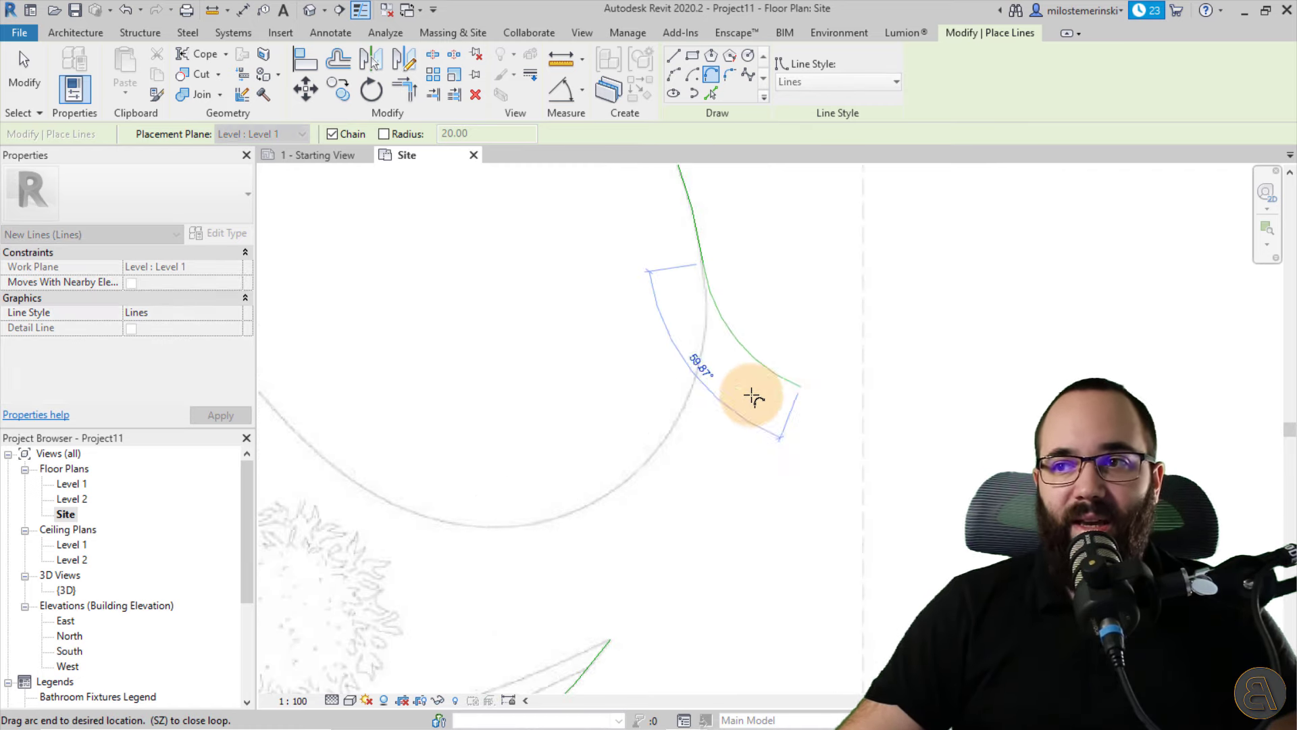
scroll(689, 383, "up", 4)
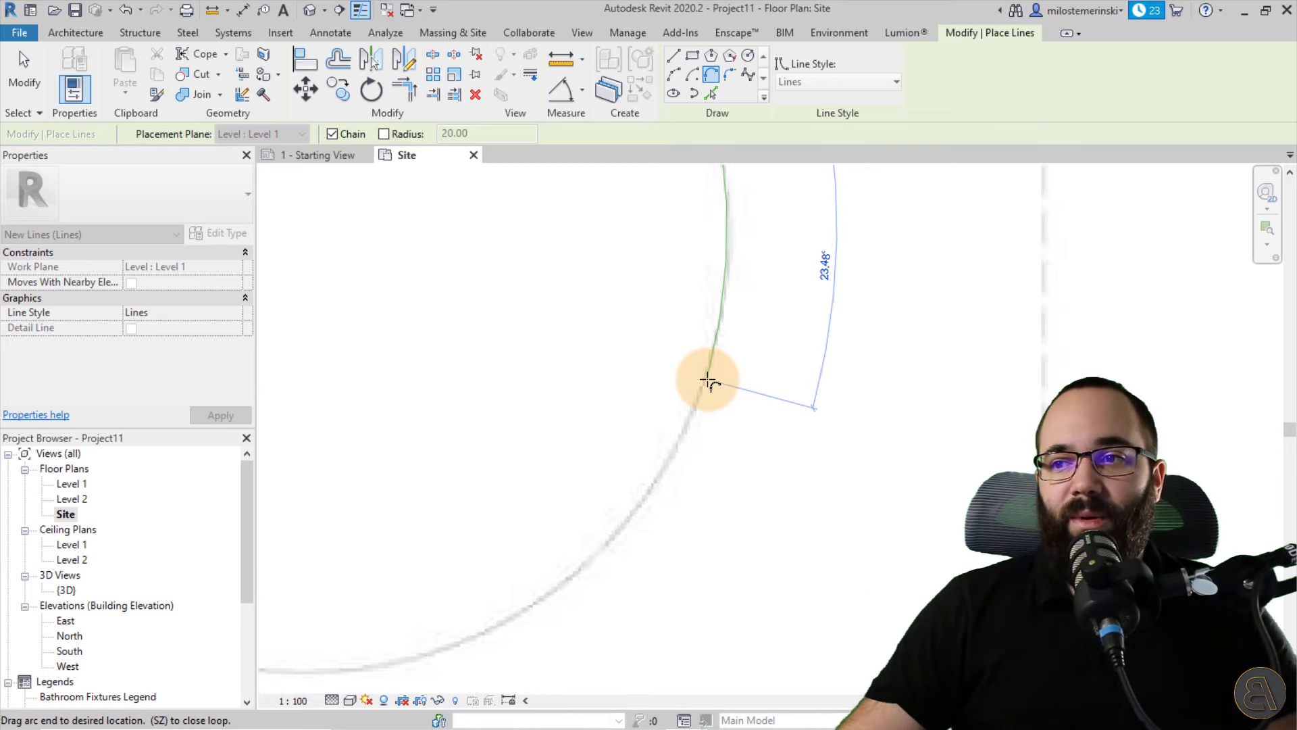
scroll(708, 381, "down", 5)
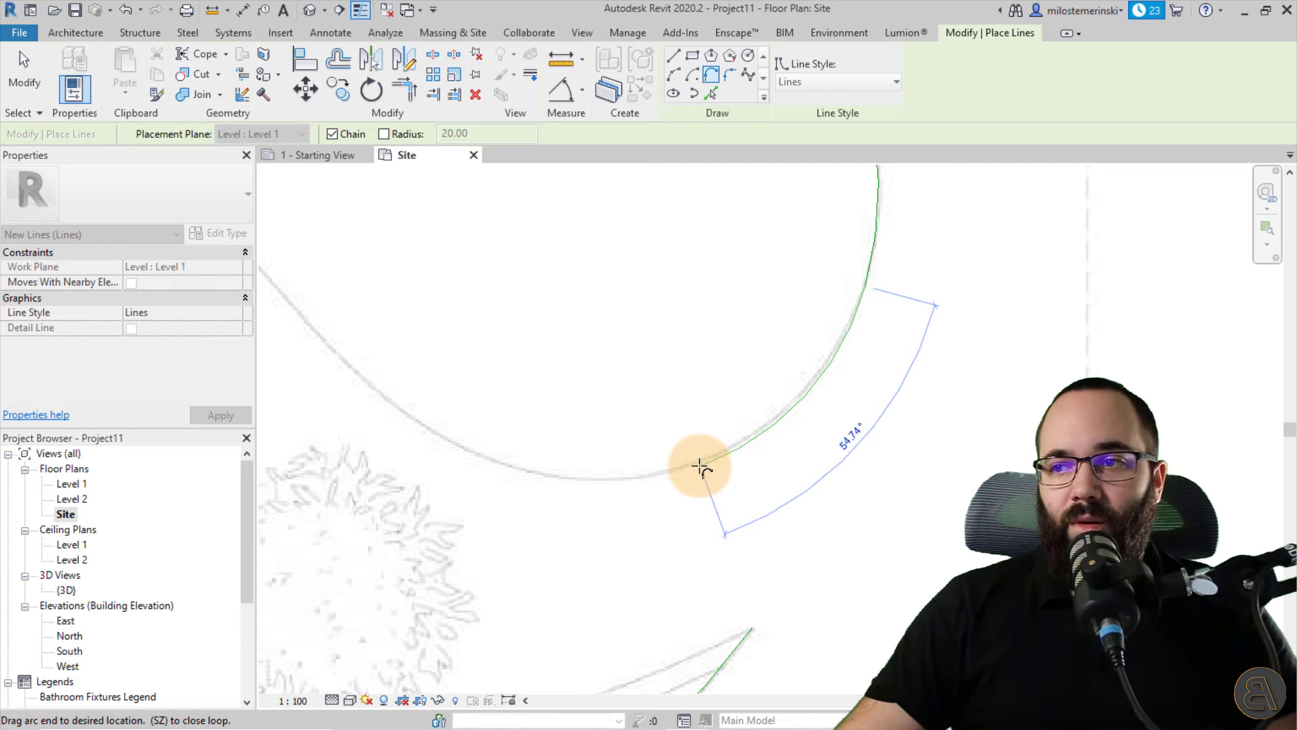
left_click(755, 435)
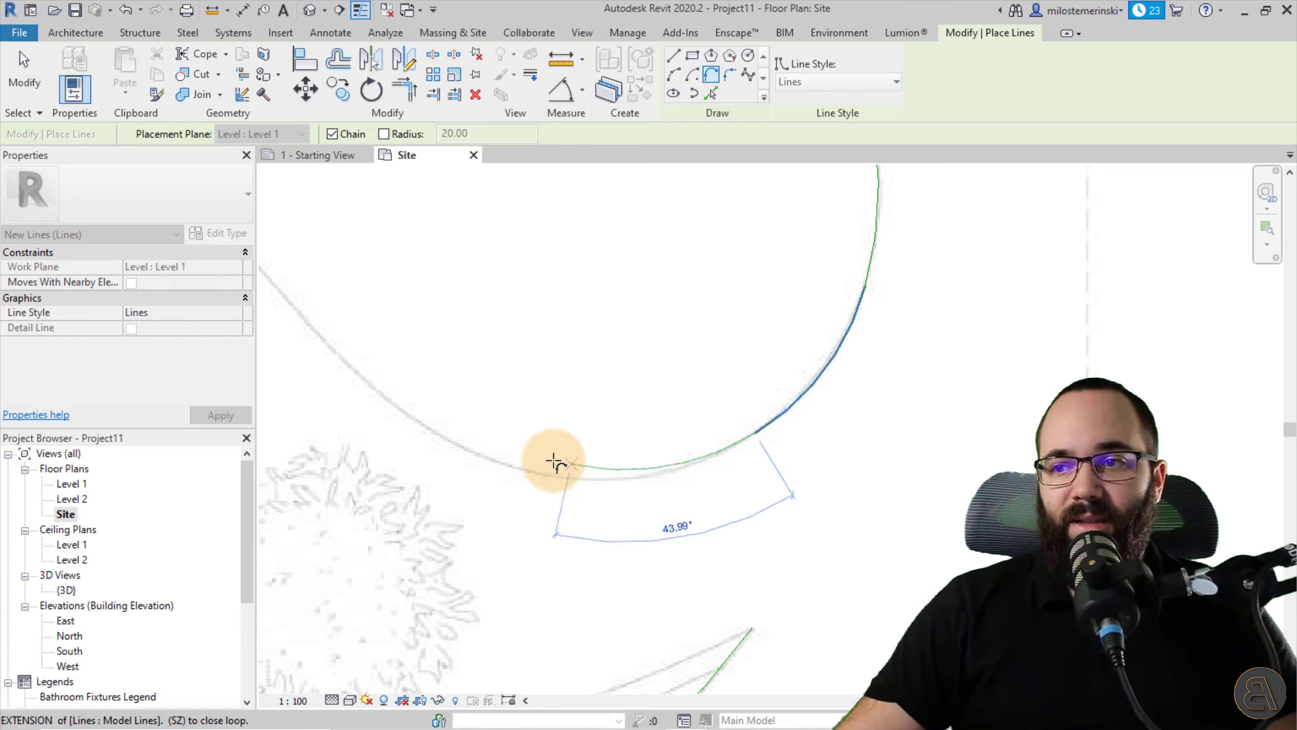
middle_click_drag(419, 412, 516, 428)
left_click(564, 475)
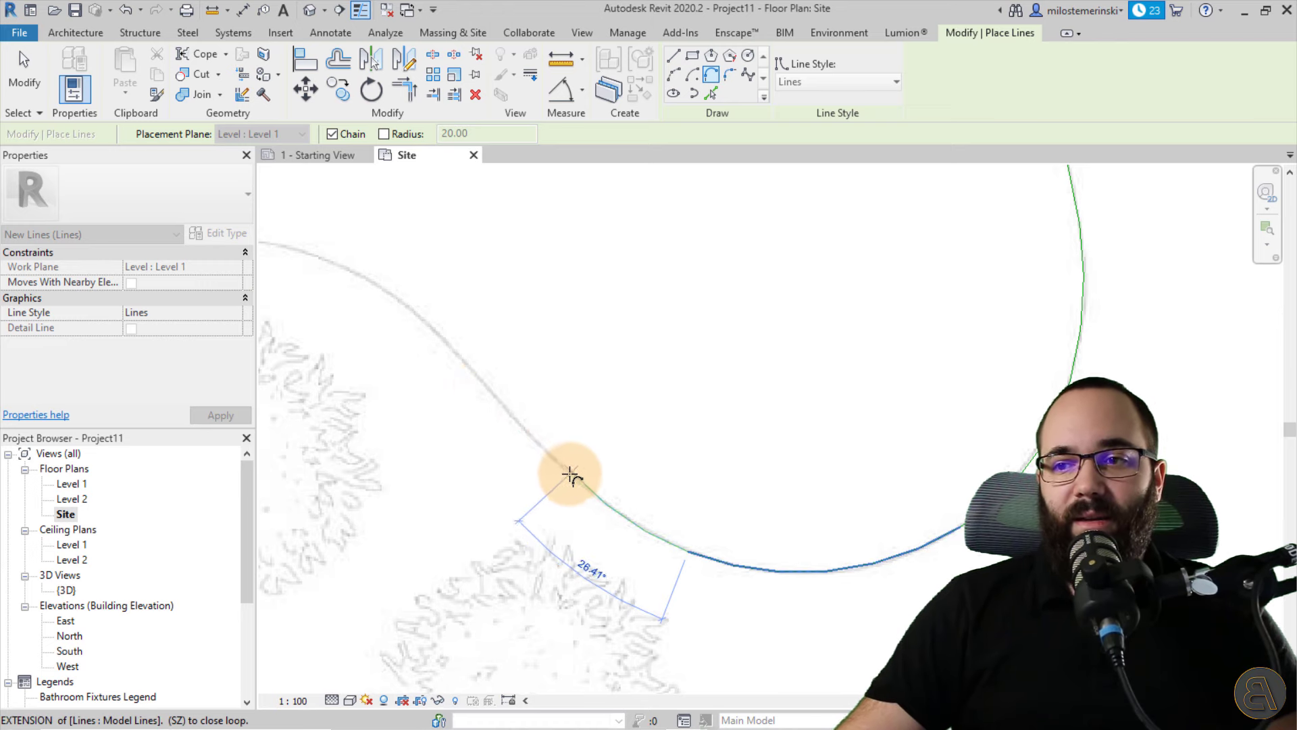
left_click(585, 492)
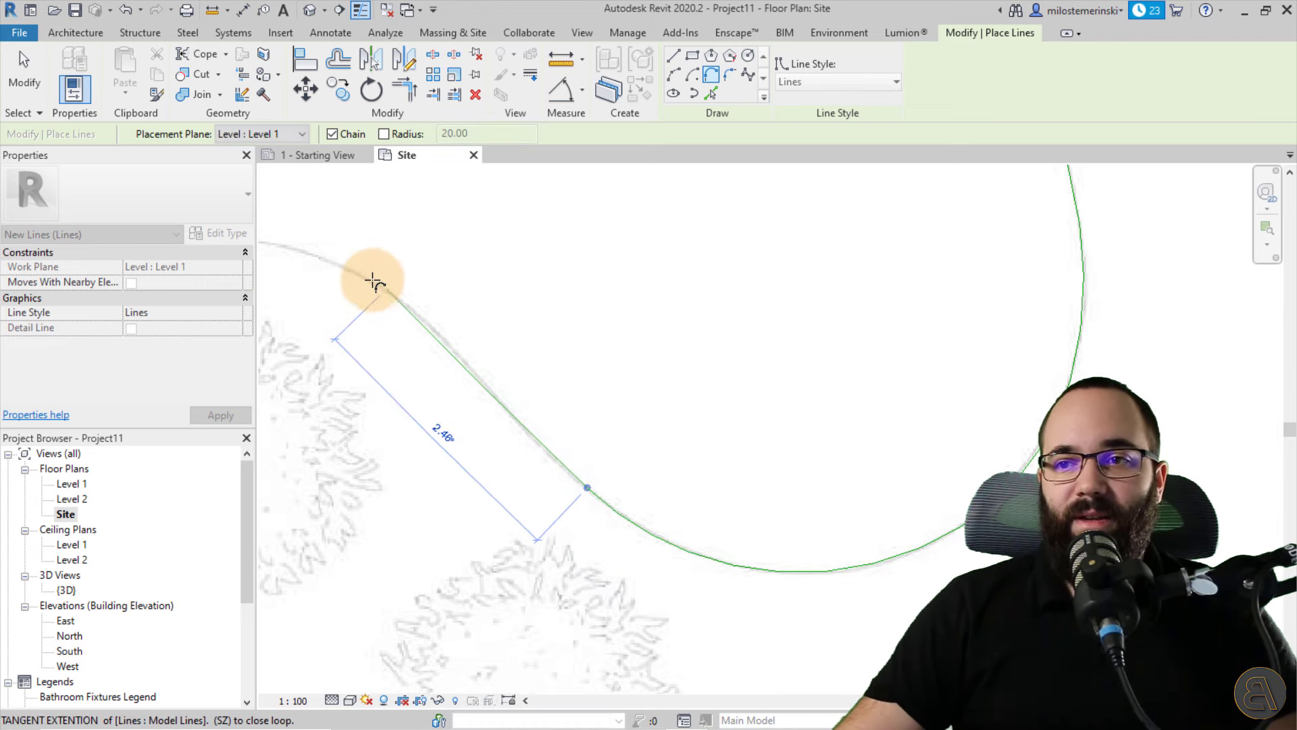
- Continue the tangent arcs up the S-shaped section and around the rounded head to its left side
left_click(465, 365)
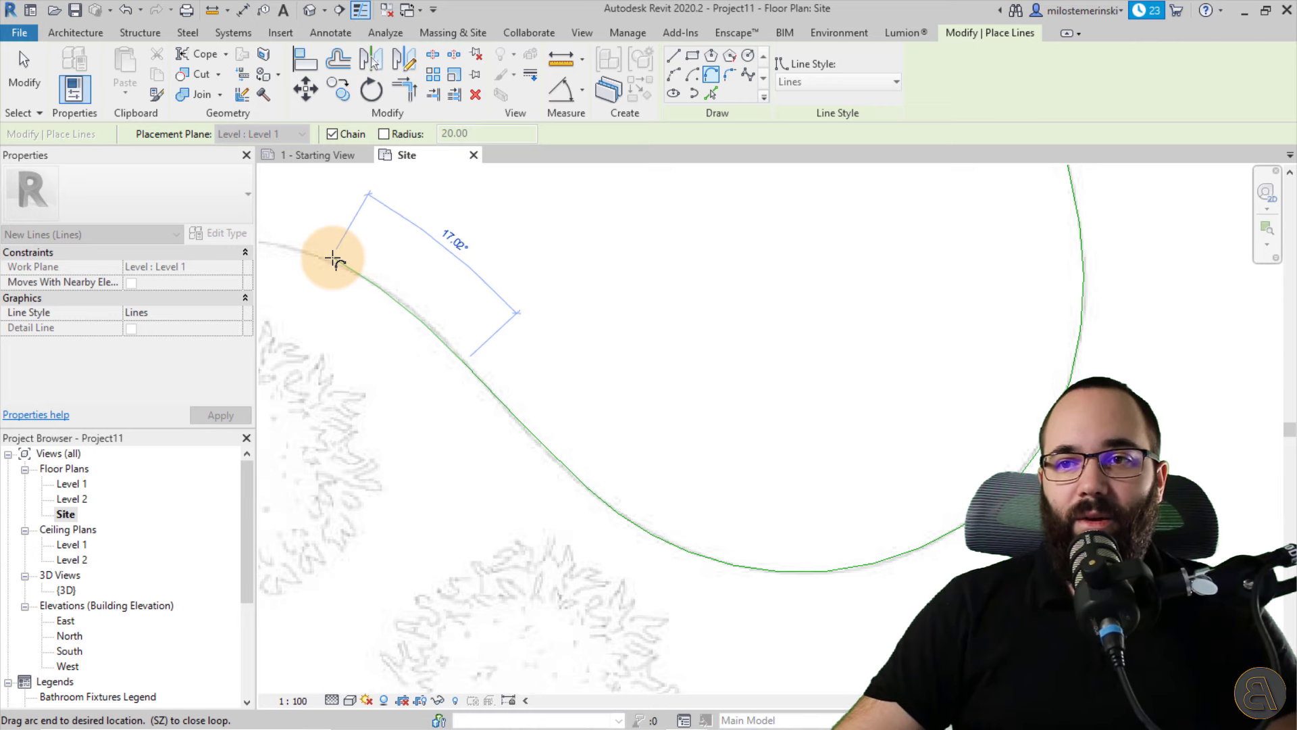
left_click(340, 267)
middle_click_drag(385, 263, 608, 266)
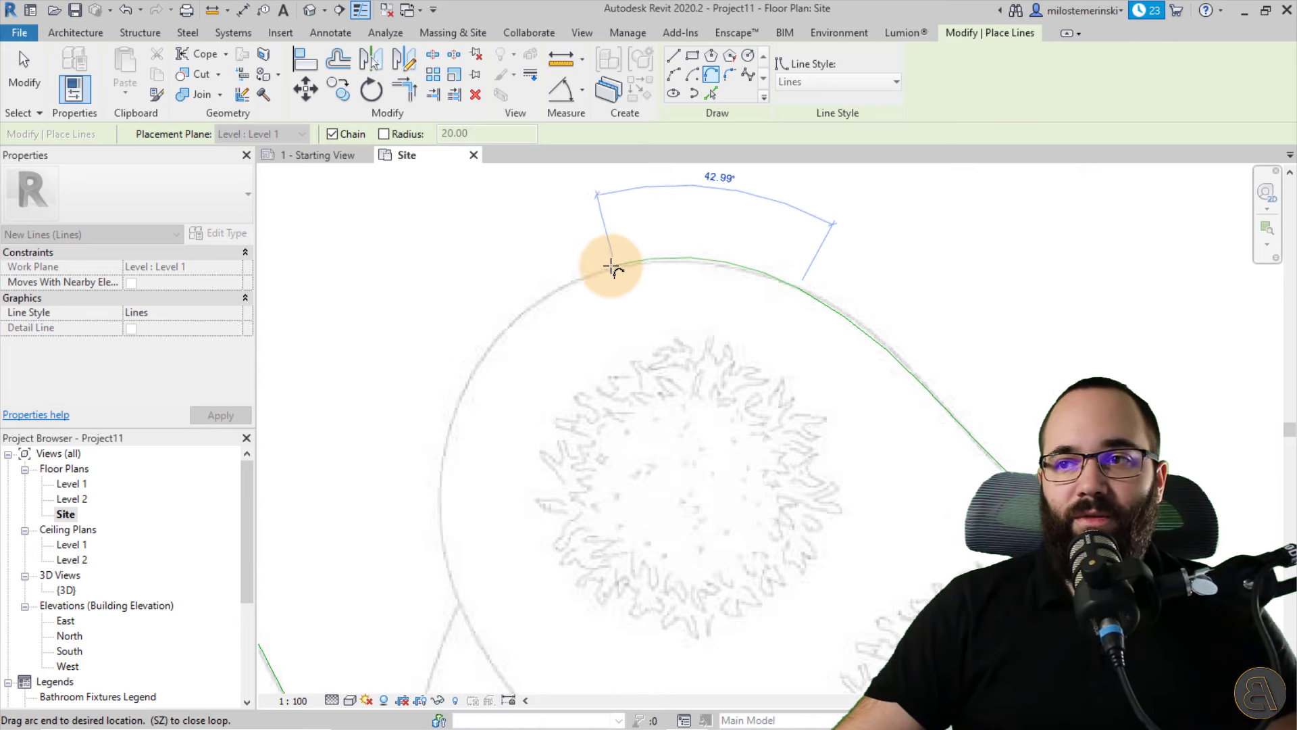
left_click(686, 264)
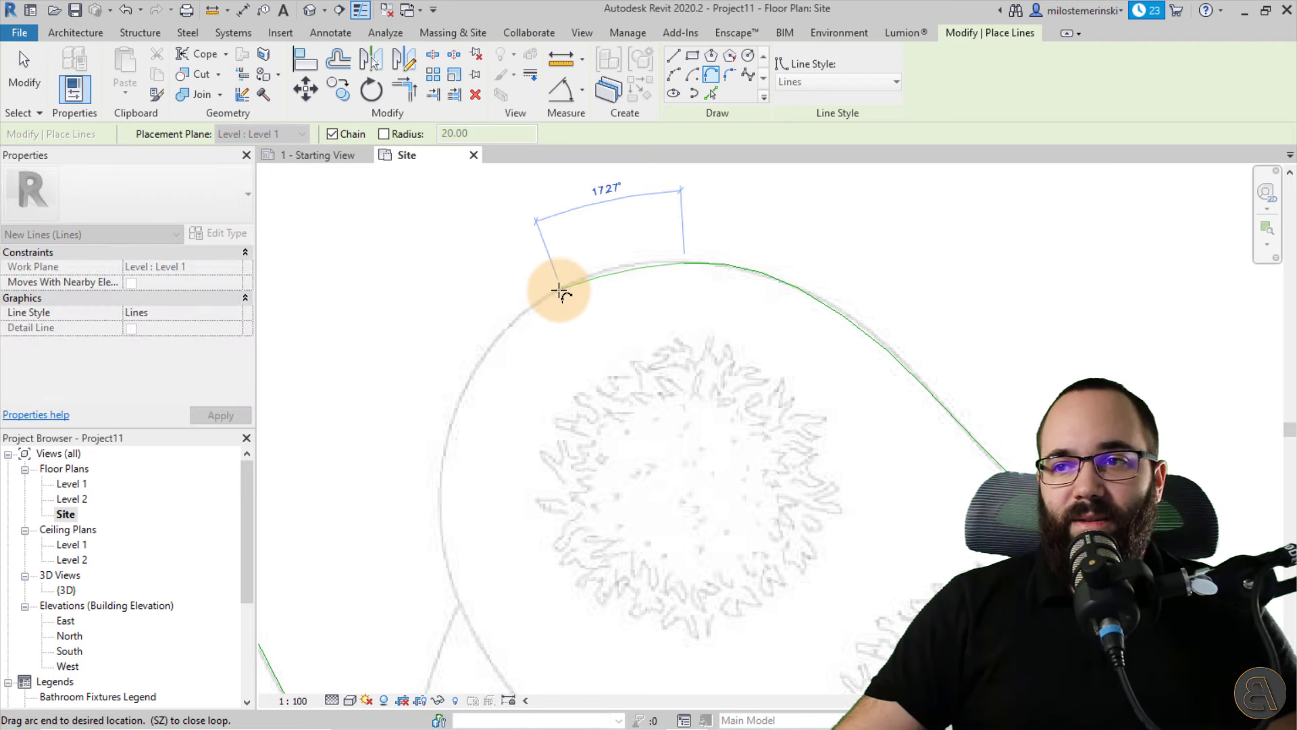
left_click(531, 308)
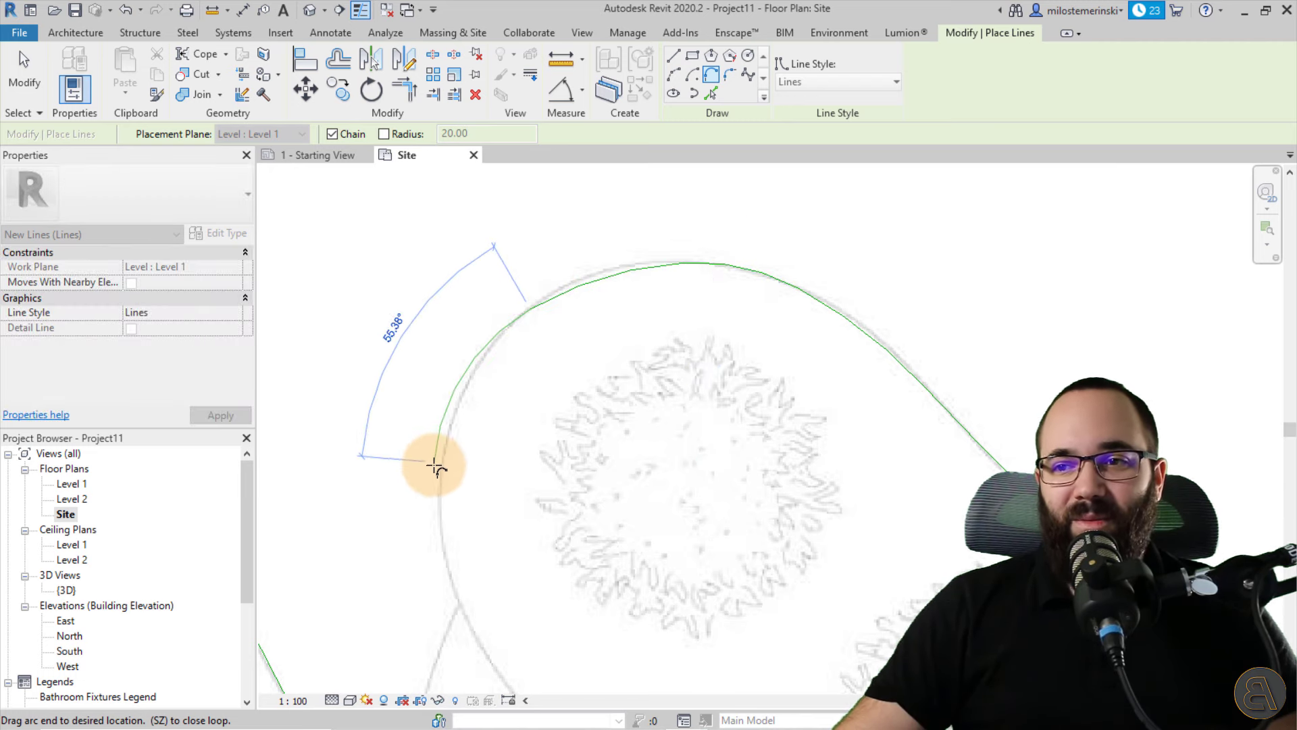
left_click(435, 469)
- Continue the tangent arcs along the inner edge of the hatched crescent and close the outline at its tip
middle_click_drag(440, 561, 408, 368)
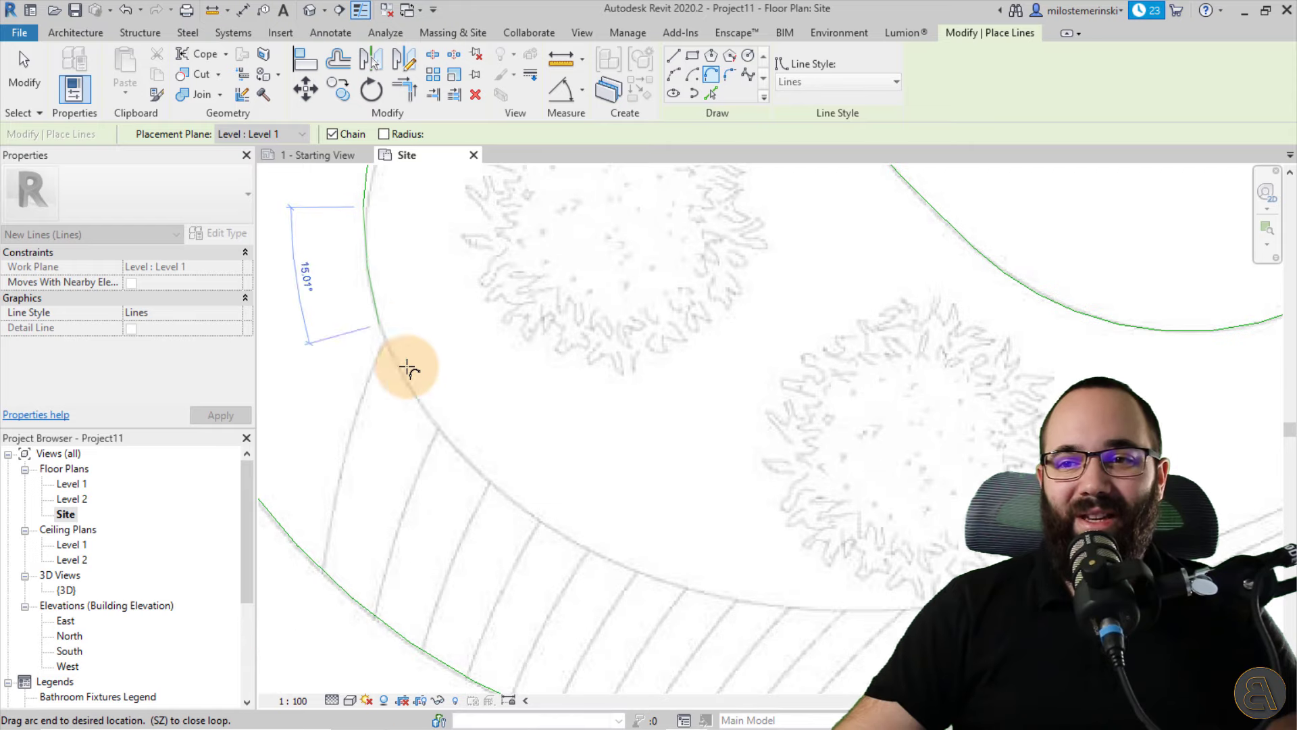
left_click(446, 442)
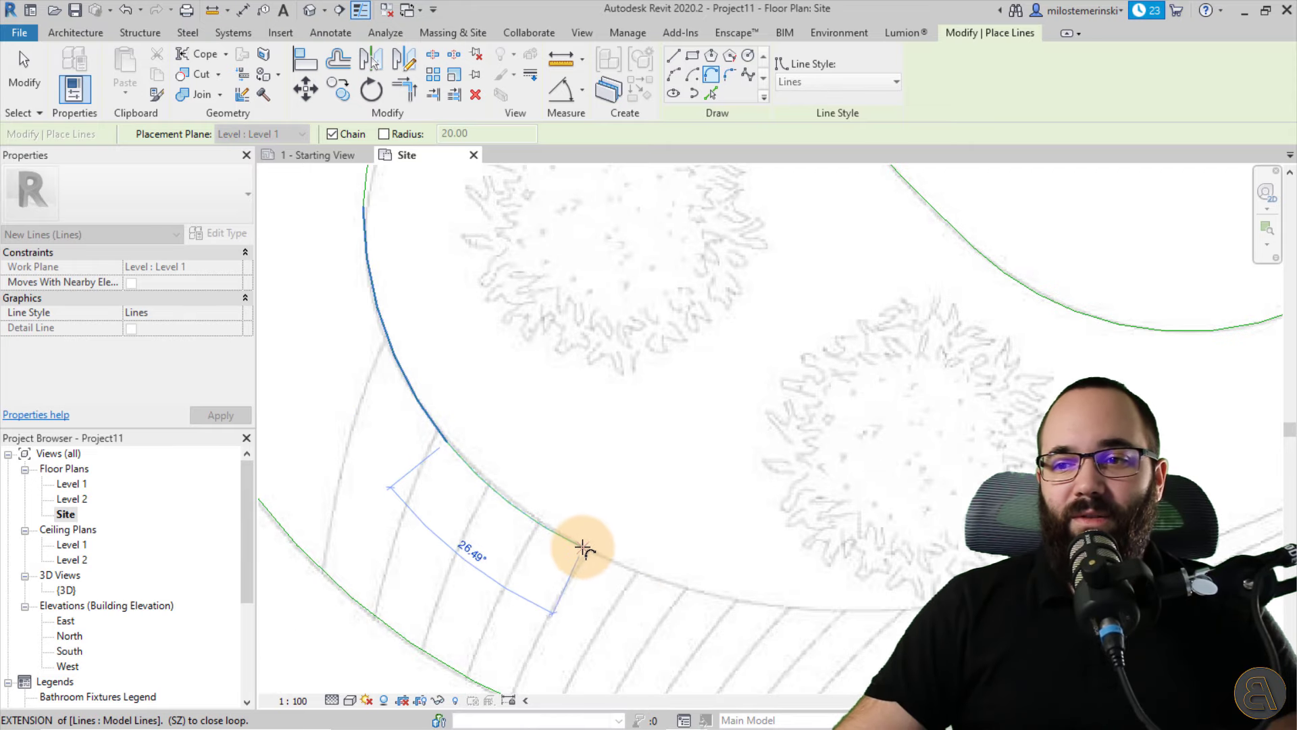
left_click(617, 565)
left_click(863, 609)
middle_click_drag(915, 550, 530, 506)
left_click(755, 519)
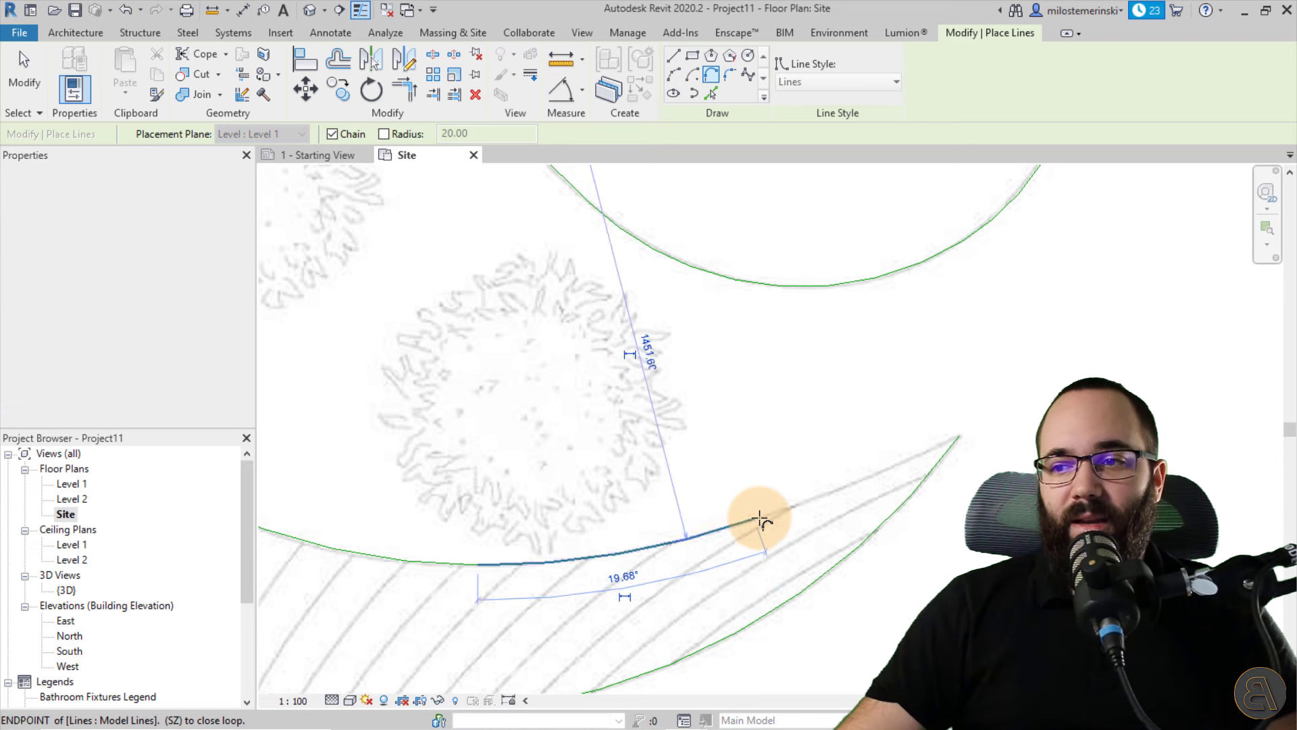
left_click(959, 436)
scroll(759, 338, "down", 6)
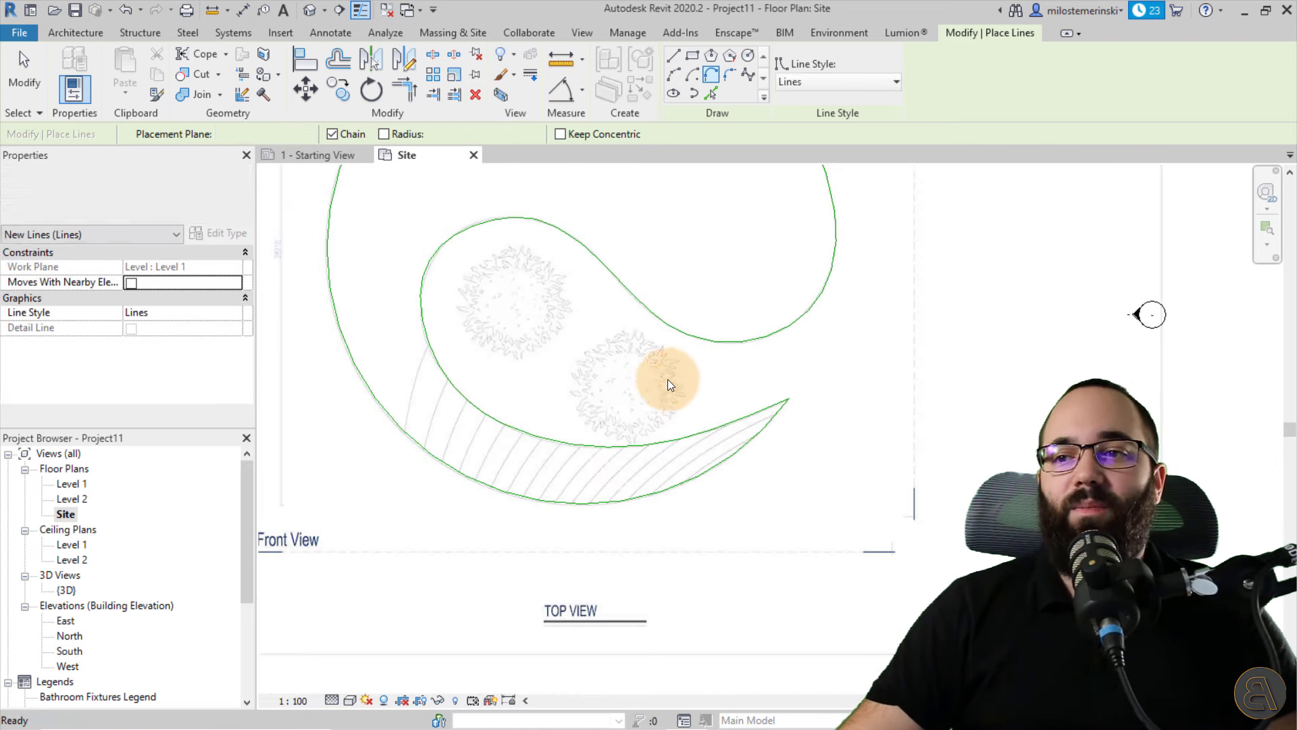
key("Escape")
key("Escape")
- Draw a horizontal reference plane across the bottom of the traced outline, extending past both sides of the circle
scroll(467, 404, "down", 2)
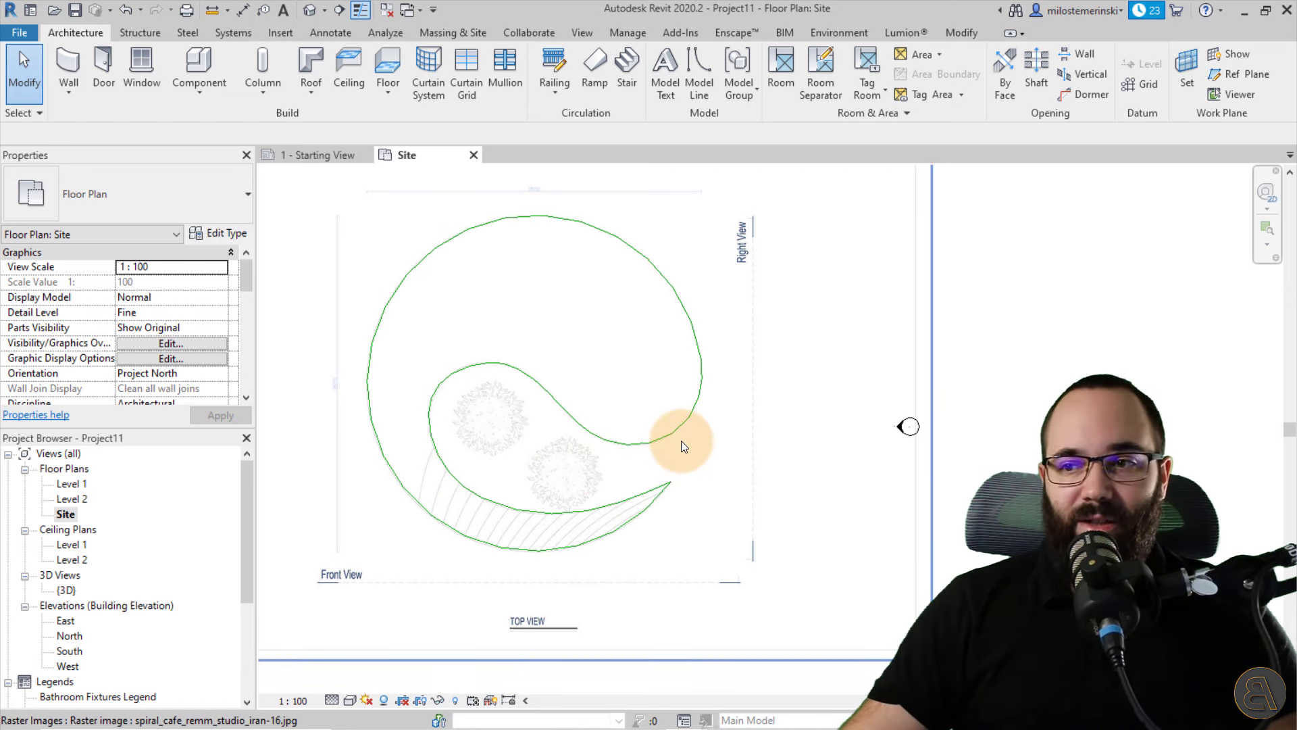
scroll(538, 443, "down", 2)
left_click(534, 429)
scroll(566, 456, "up", 1)
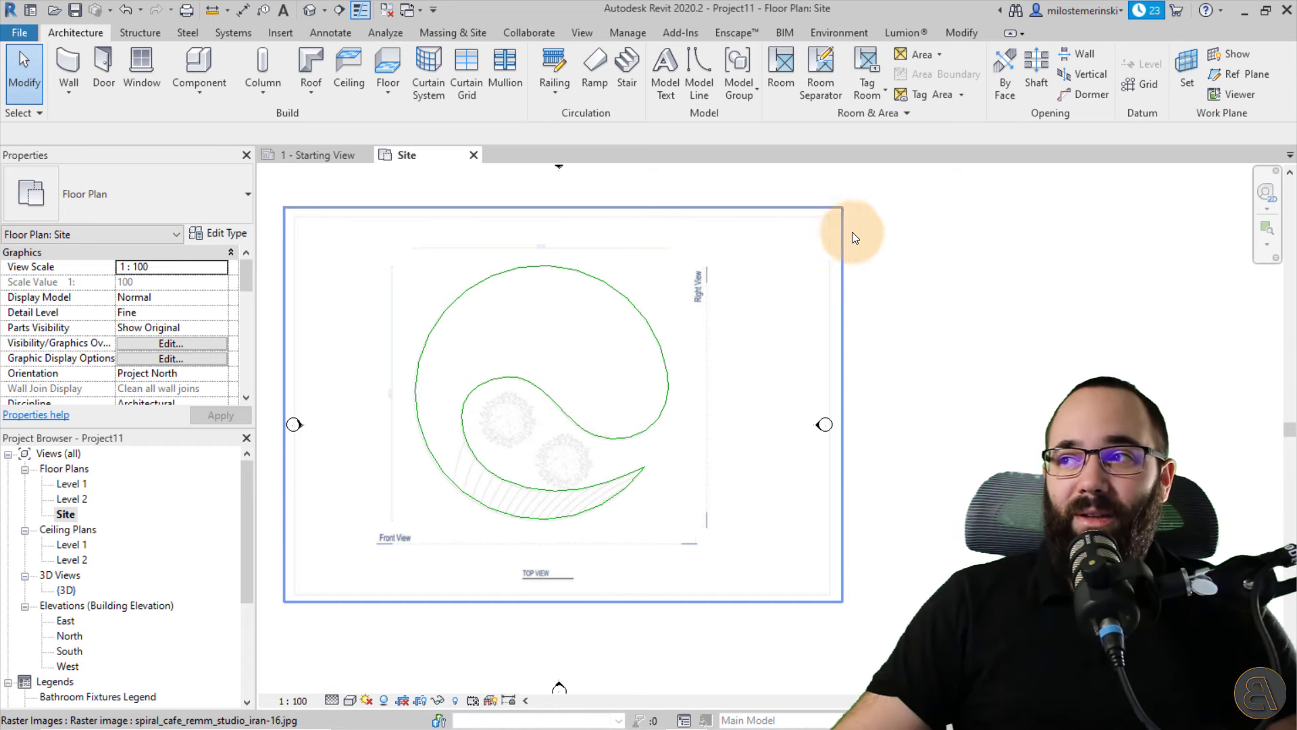
left_click(1216, 76)
scroll(451, 532, "up", 1)
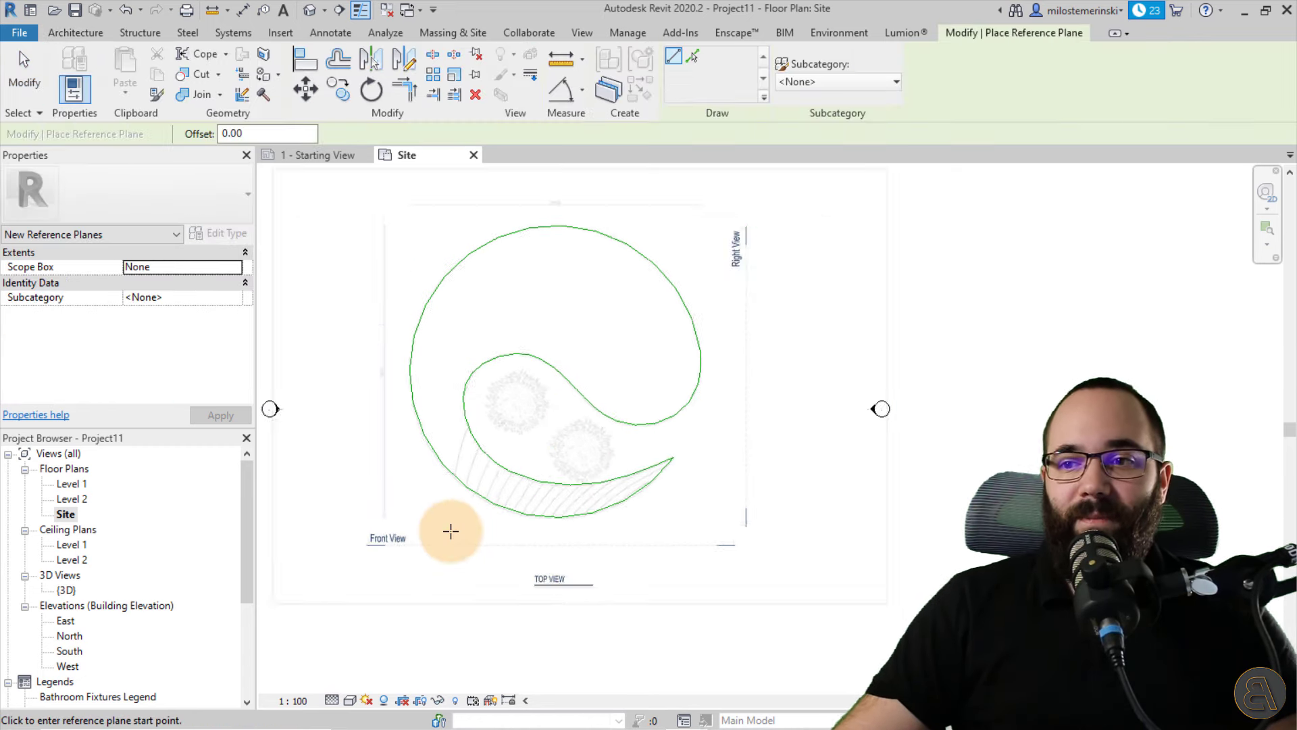
scroll(451, 531, "up", 1)
left_click(382, 508)
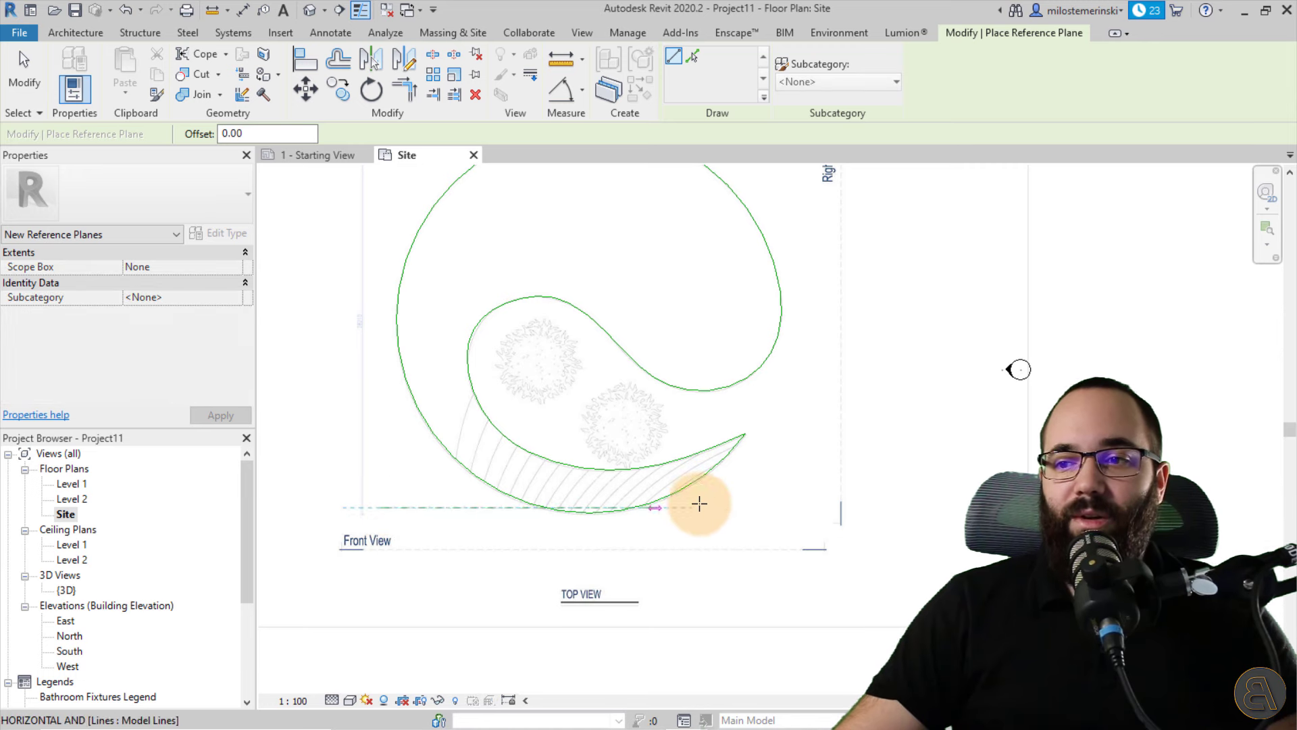
left_click(885, 507)
key("Escape")
key("Escape")
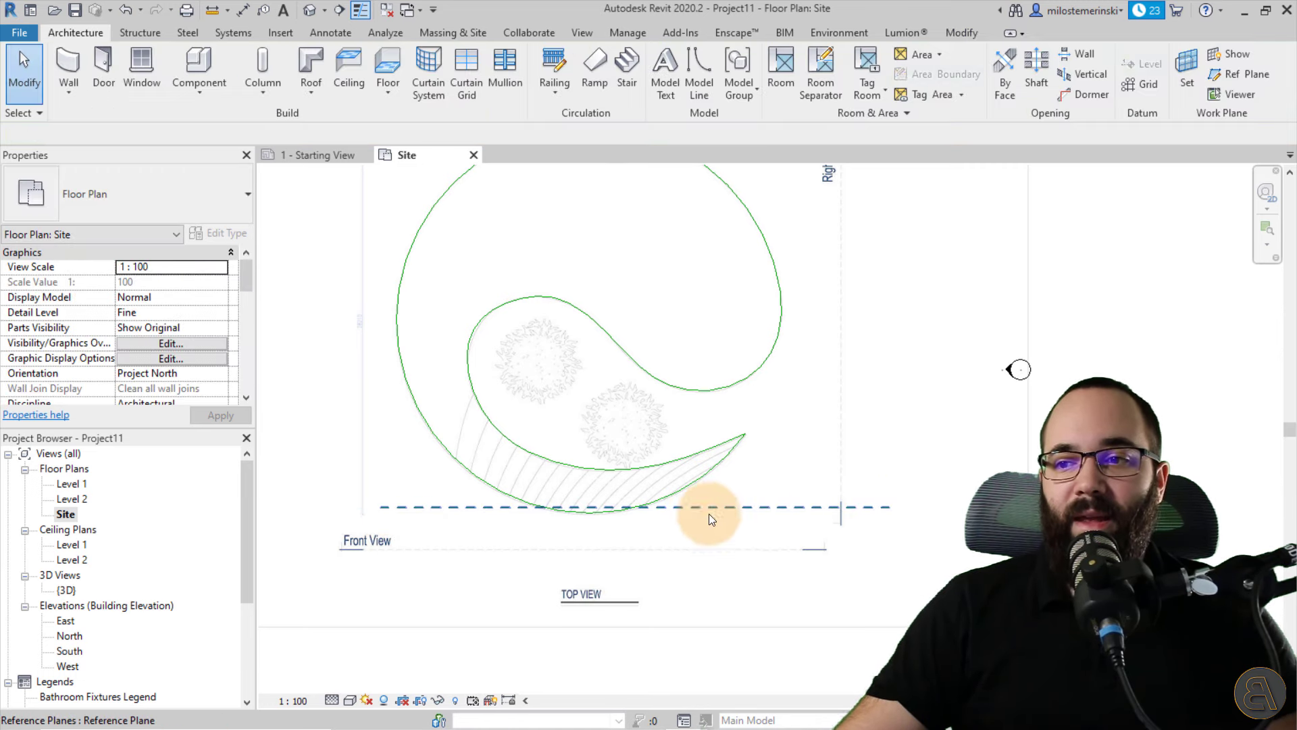
- Move the horizontal reference plane down to sit just below the lowest point of the traced circle
left_click_drag(708, 514, 686, 517)
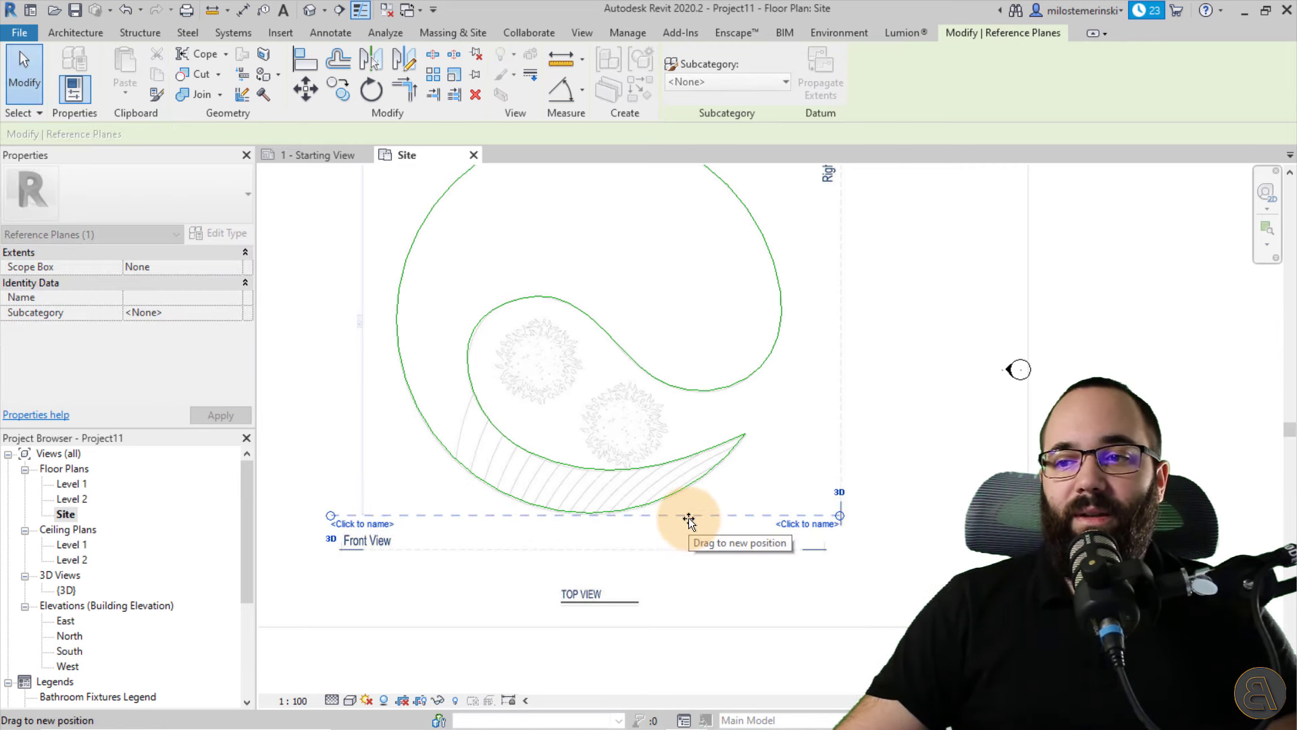
left_click(643, 515)
left_click_drag(650, 522, 630, 540)
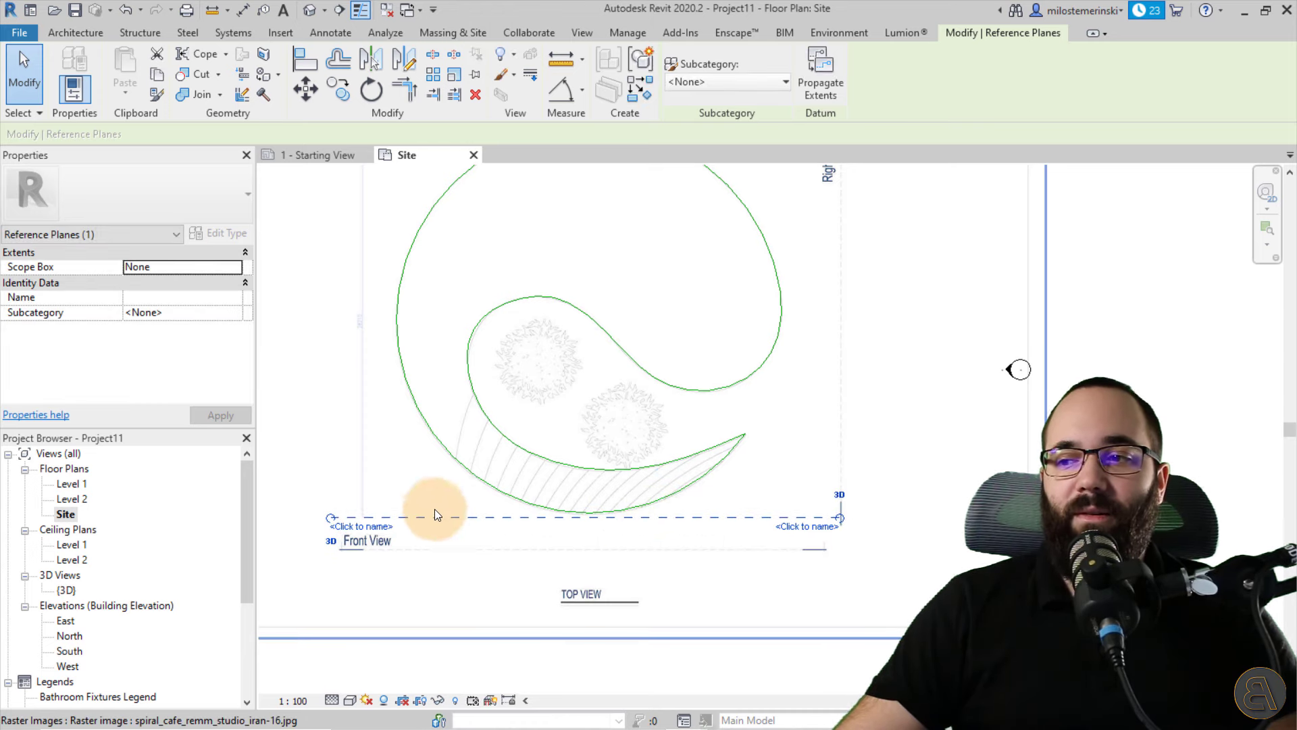
- Copy the bottom horizontal reference plane upward four times across the traced outline, placing the last copy at the circle's highest point
scroll(447, 387, "down", 1)
left_click(338, 92)
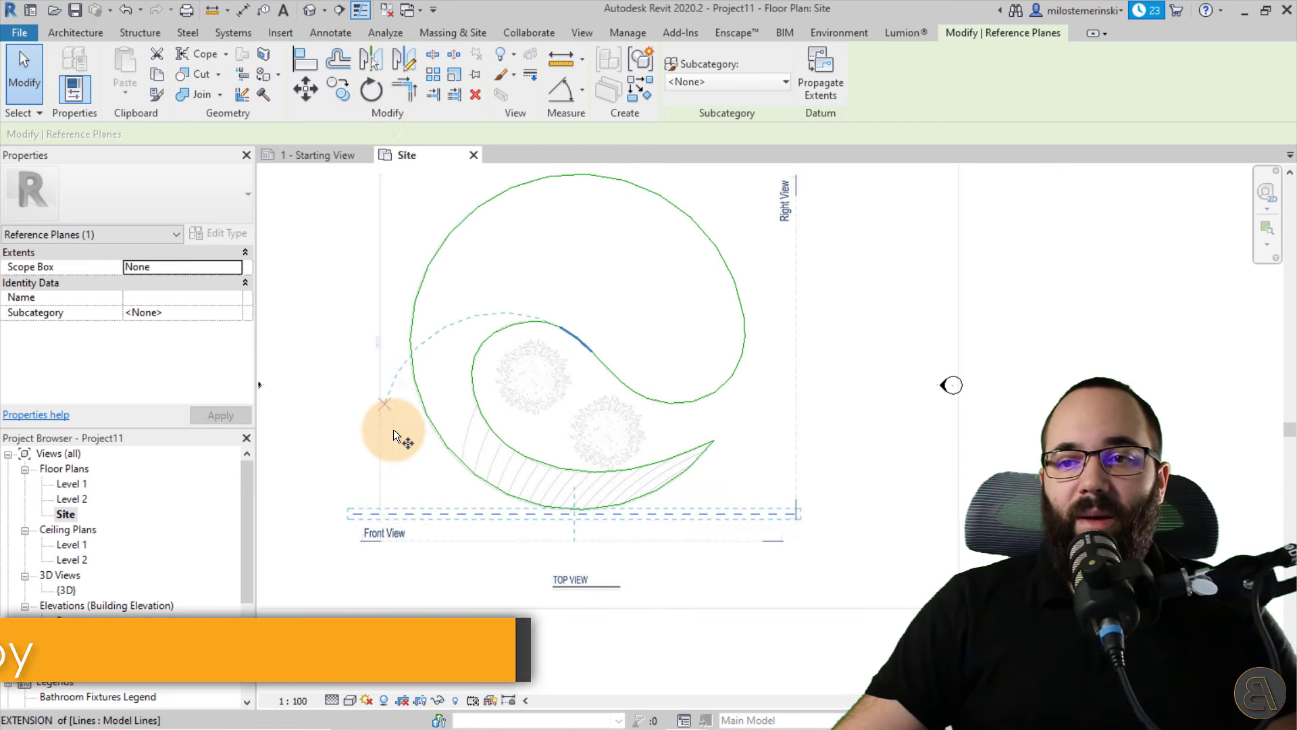
left_click(394, 512)
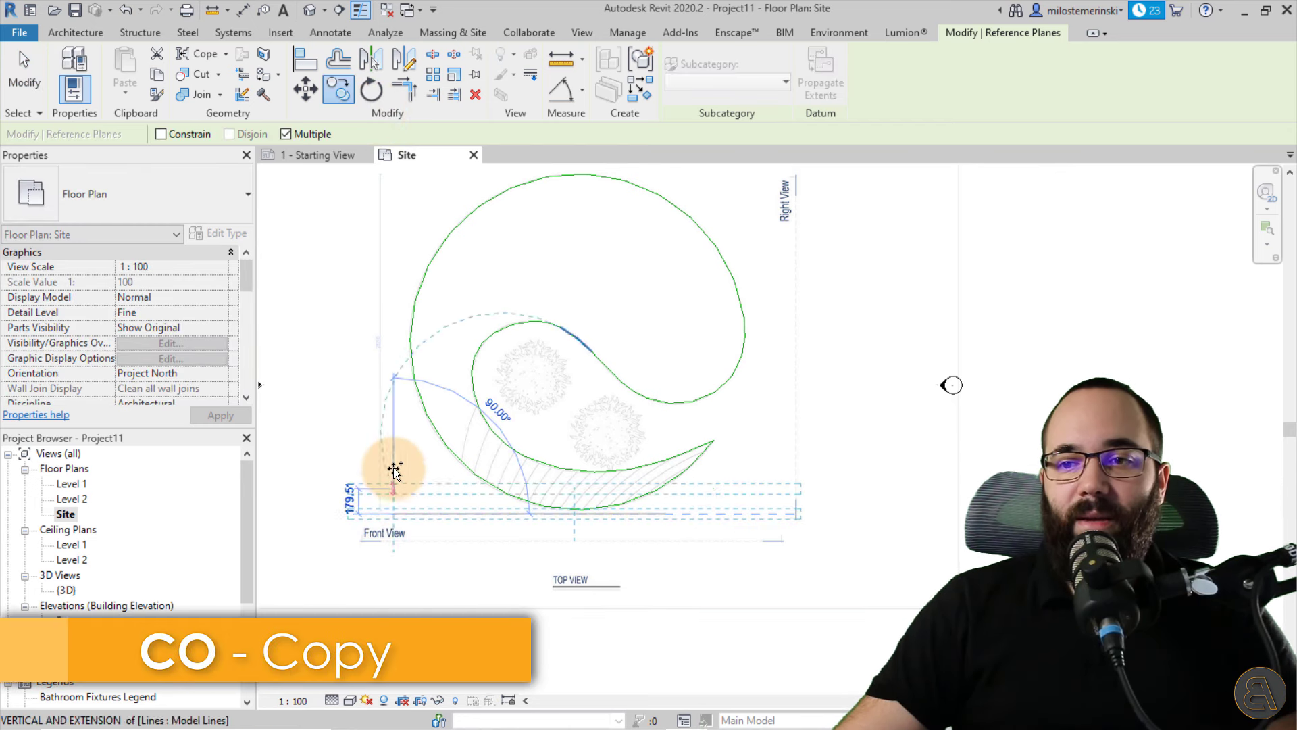
left_click(395, 434)
left_click(394, 345)
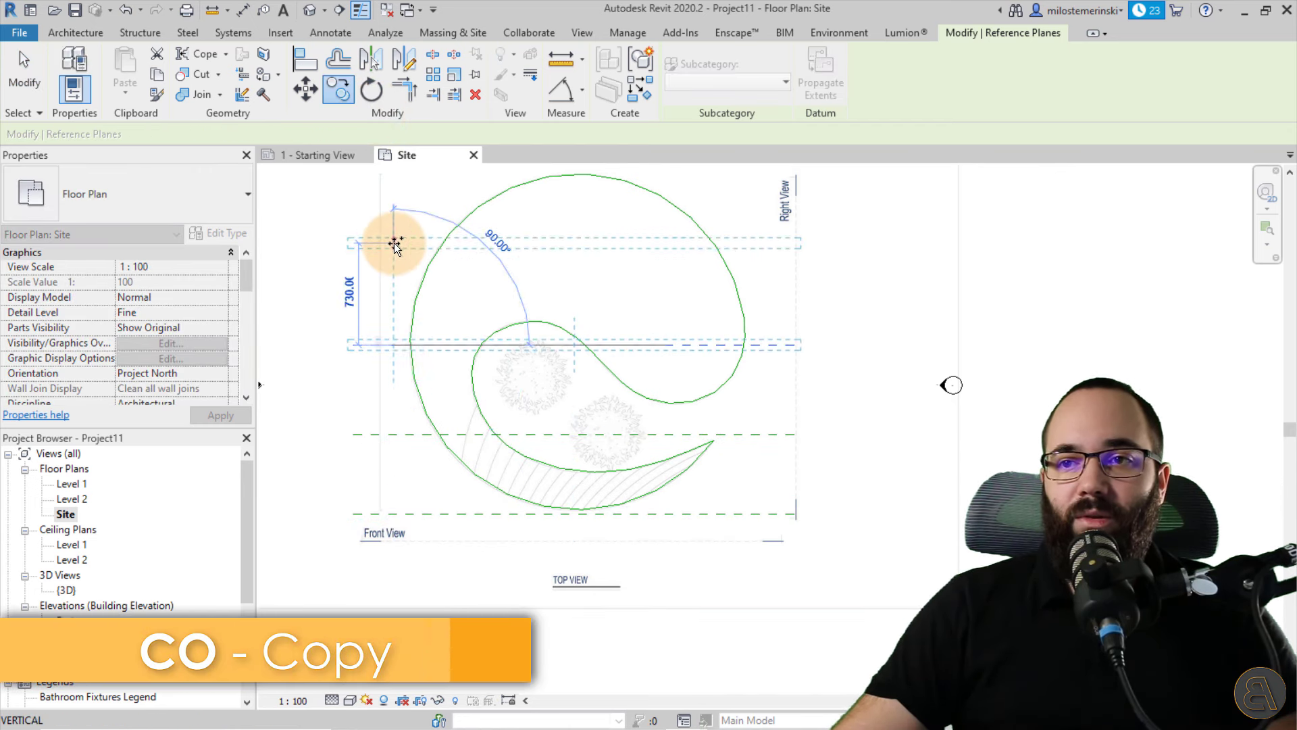
left_click(395, 241)
left_click(396, 173)
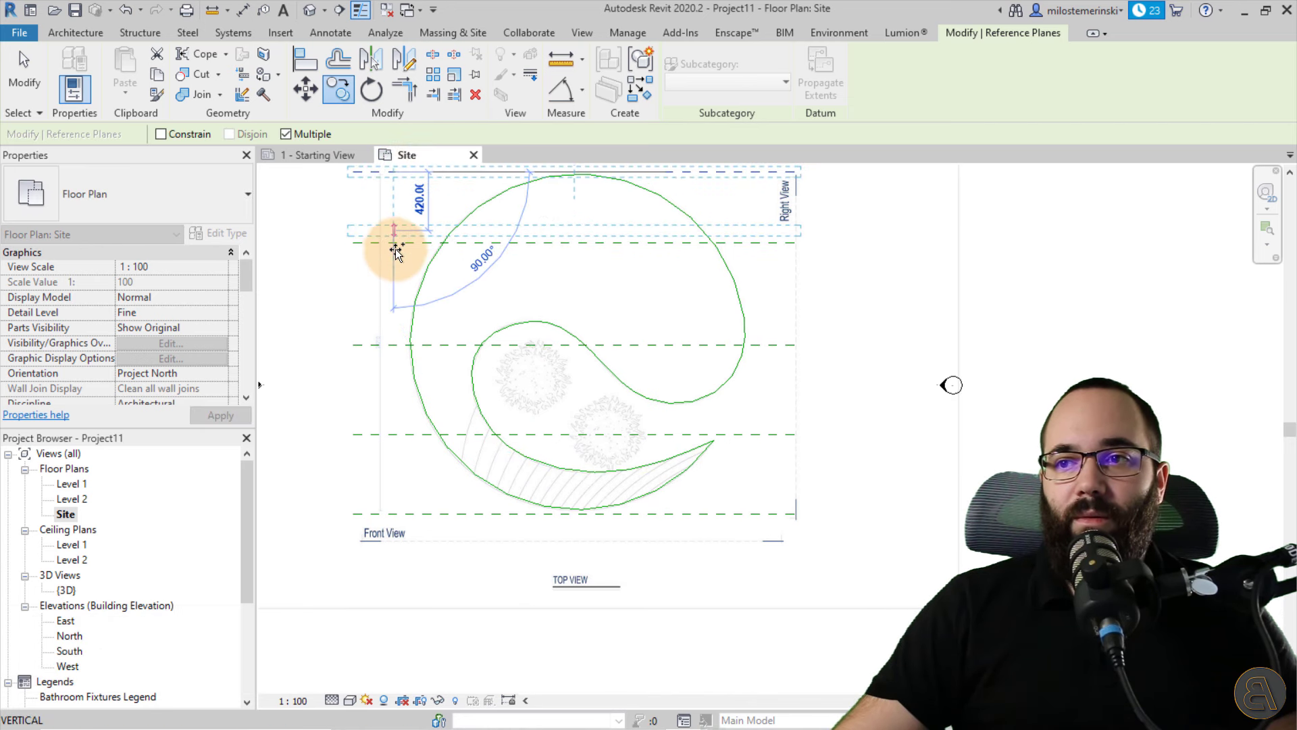
middle_click_drag(401, 310, 377, 340)
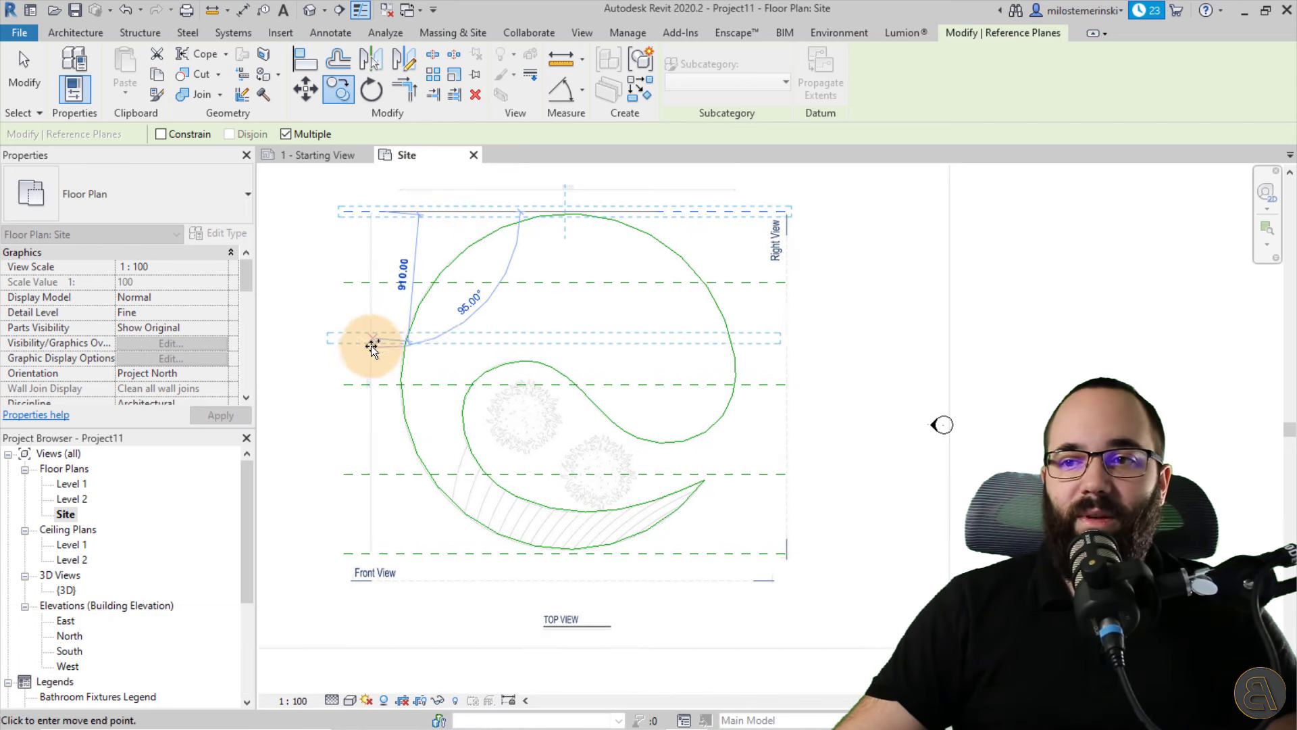
key("Escape")
key("Escape")
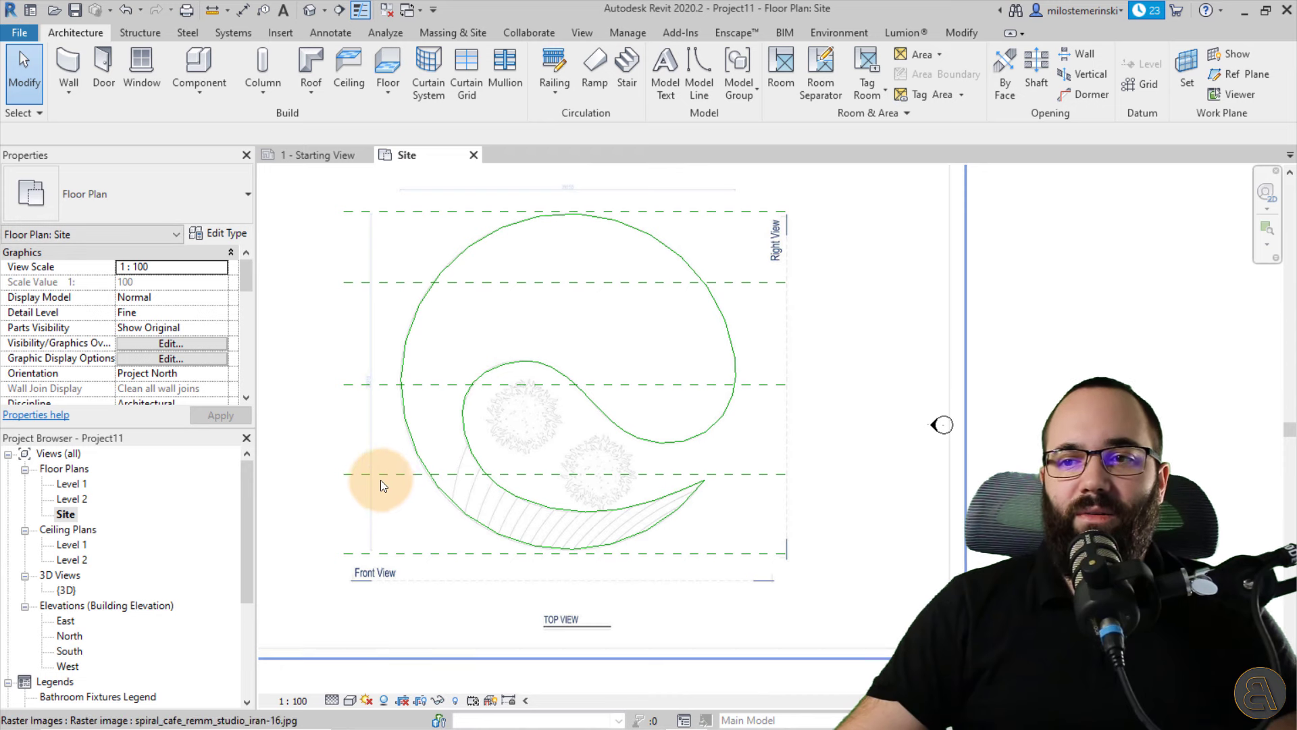
- Nudge the three intermediate reference planes so the five planes sit about 610, 640, 630 and 570 apart from bottom to top
left_click(350, 477)
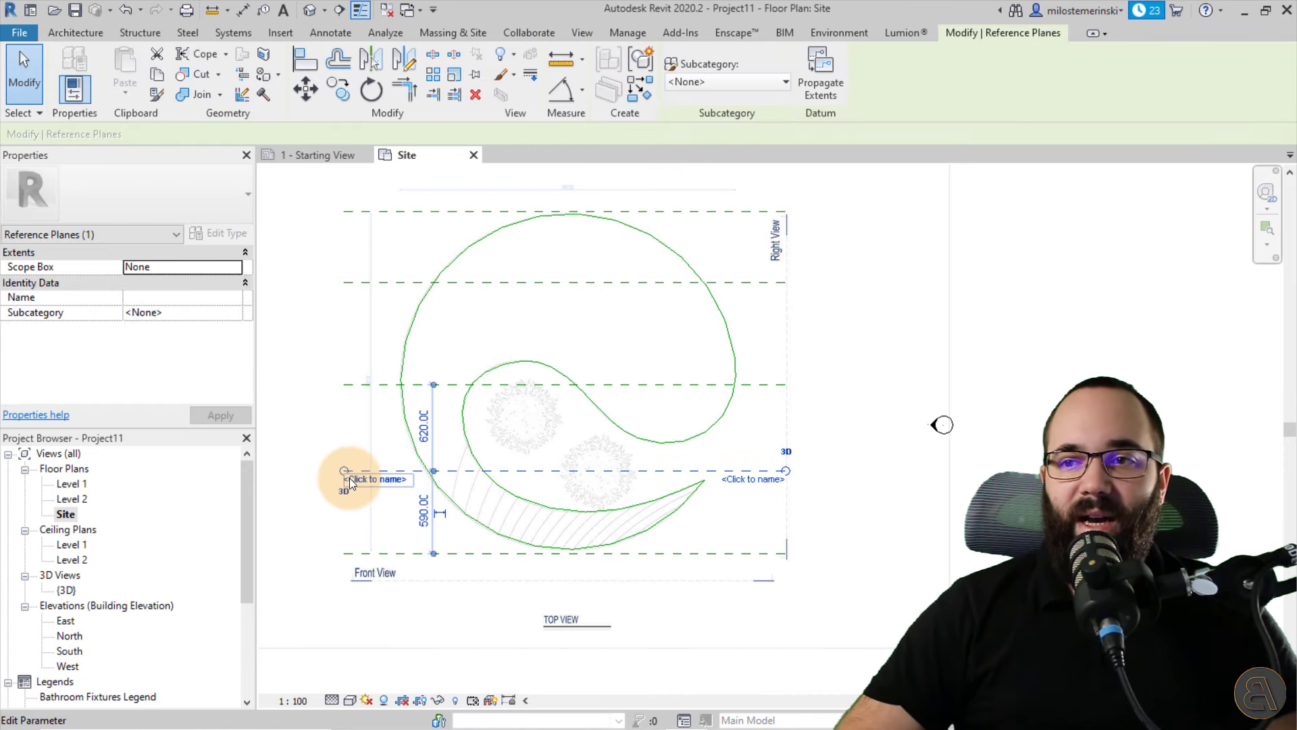
key("Escape")
left_click(359, 390)
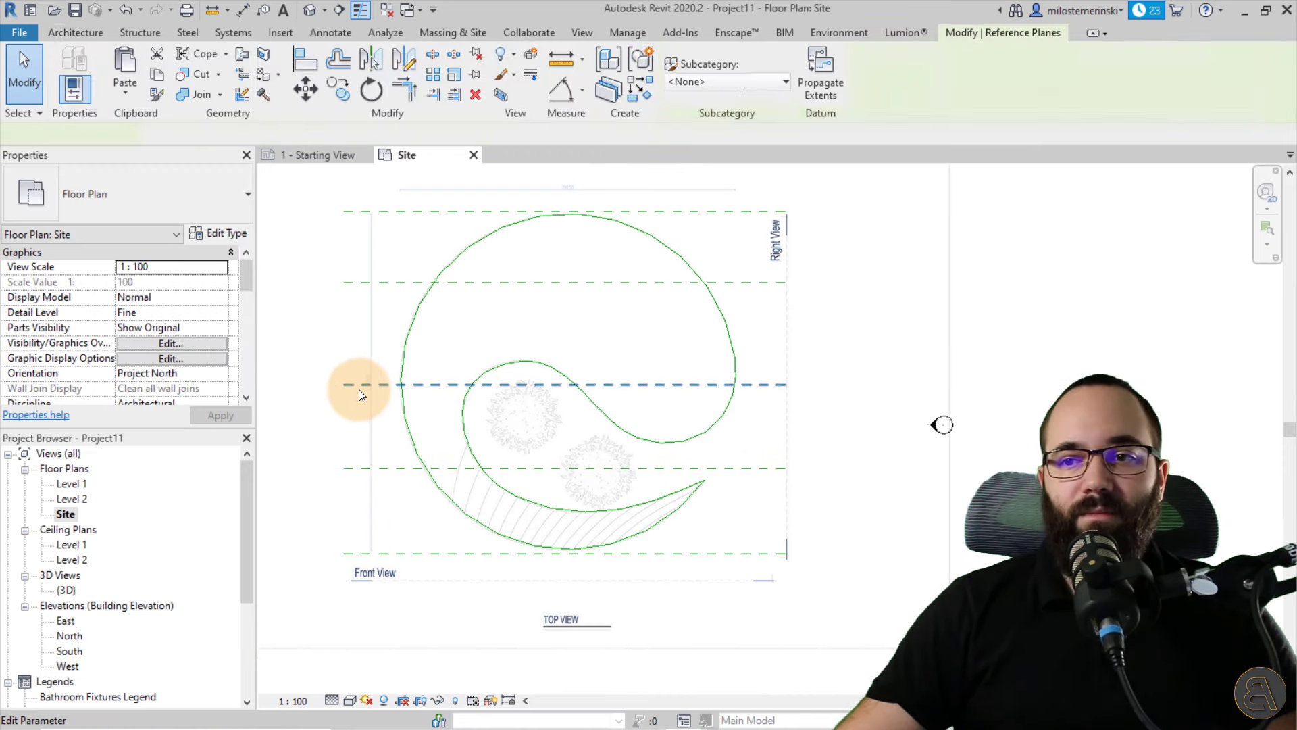
key("Escape")
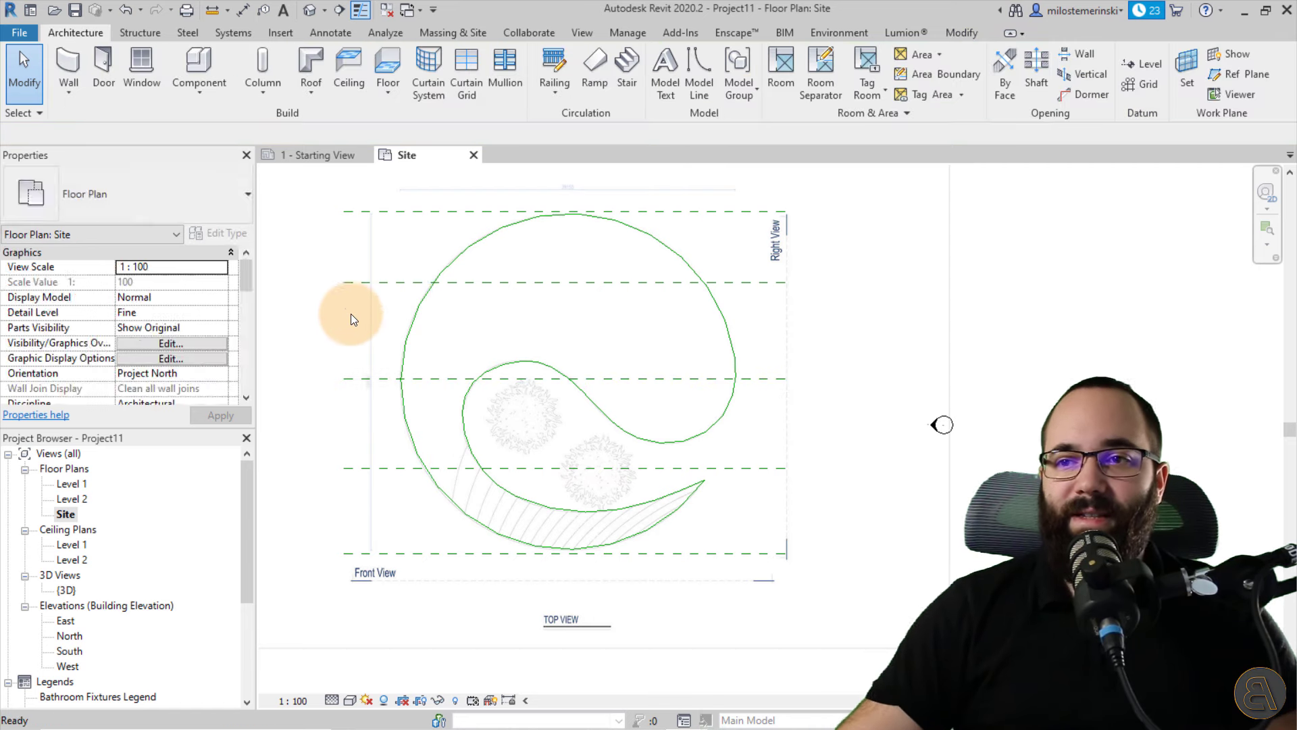
left_click(350, 284)
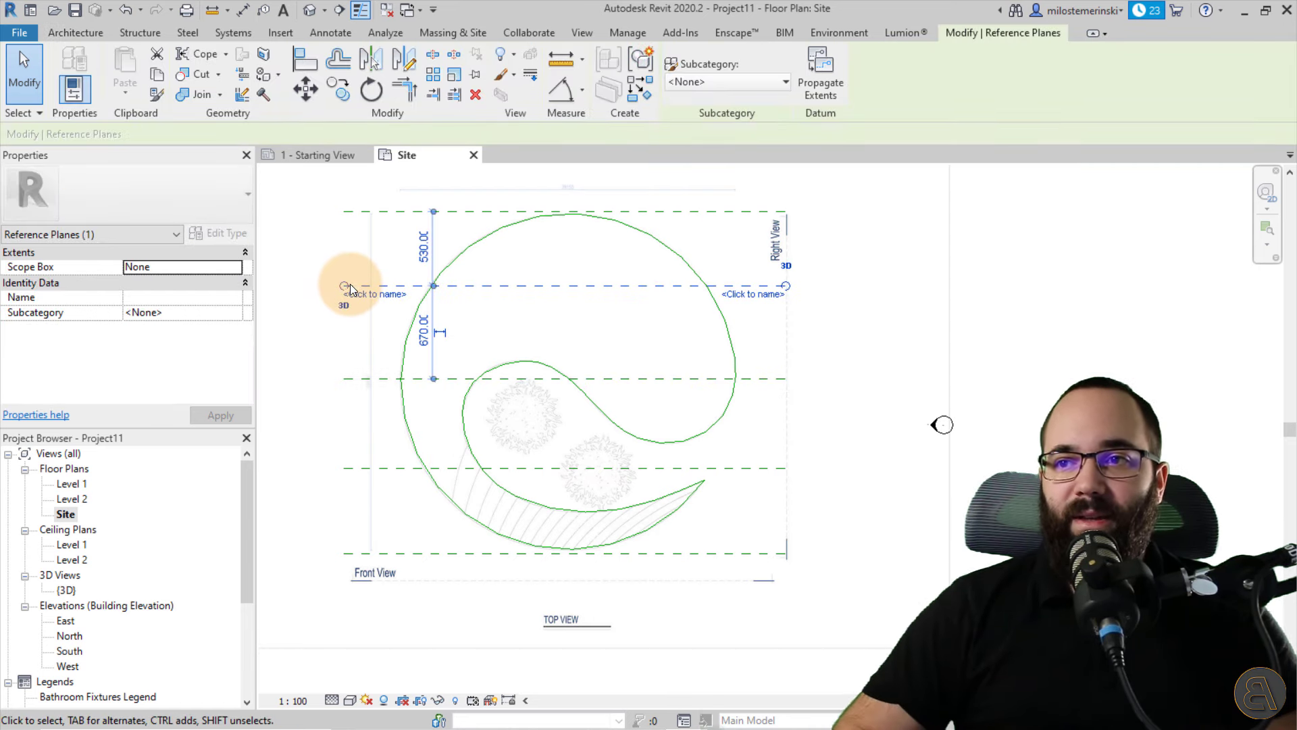
key("Escape")
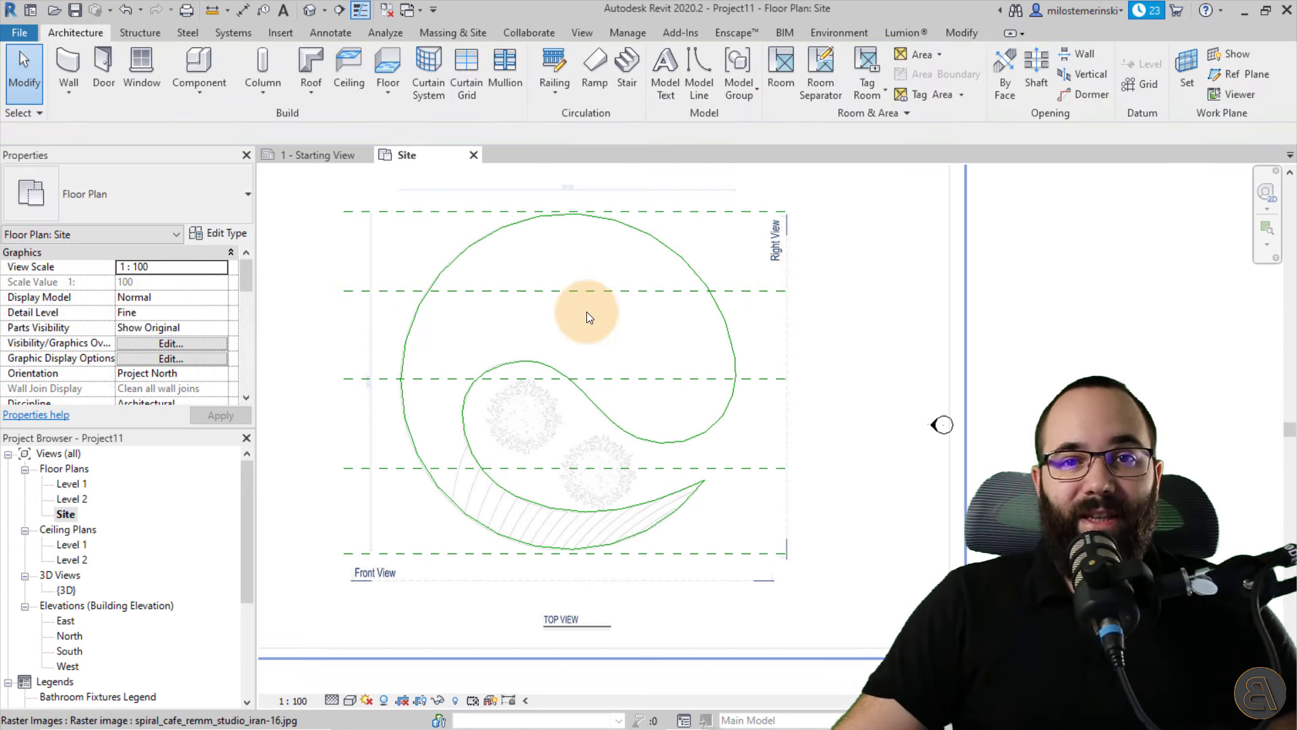
- Name the lowest reference plane 1 and the one directly above it 2
left_click(376, 552)
left_click(375, 569)
type("1")
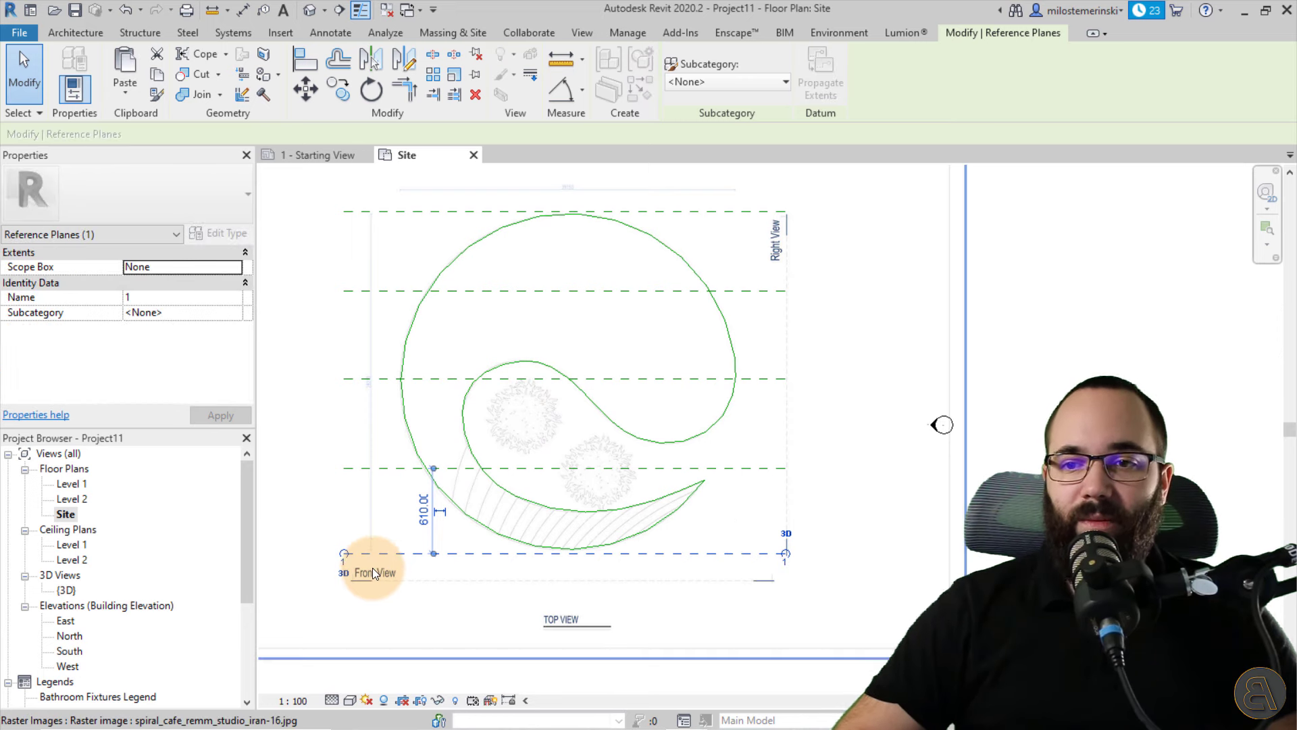
key("Return")
left_click(377, 468)
left_click(375, 476)
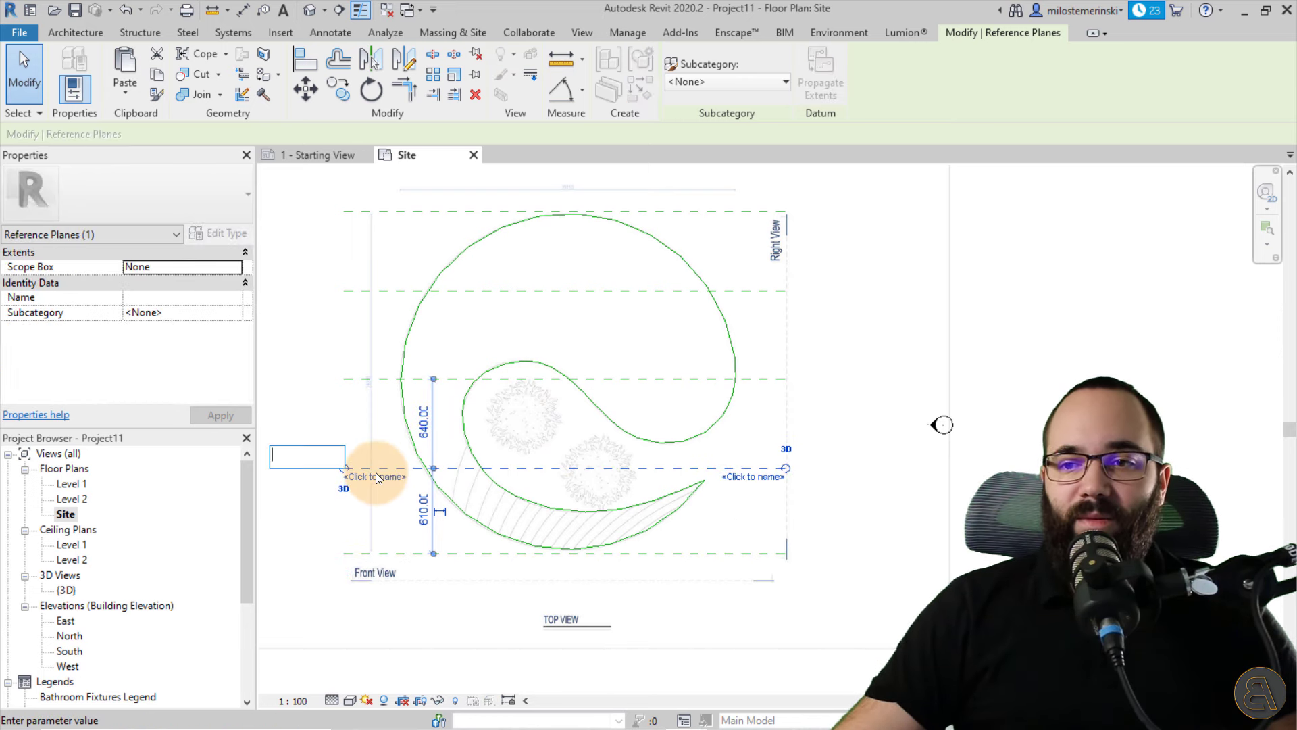
type("2")
key("Return")
- Name the middle reference plane through the circle's center 3
left_click(391, 382)
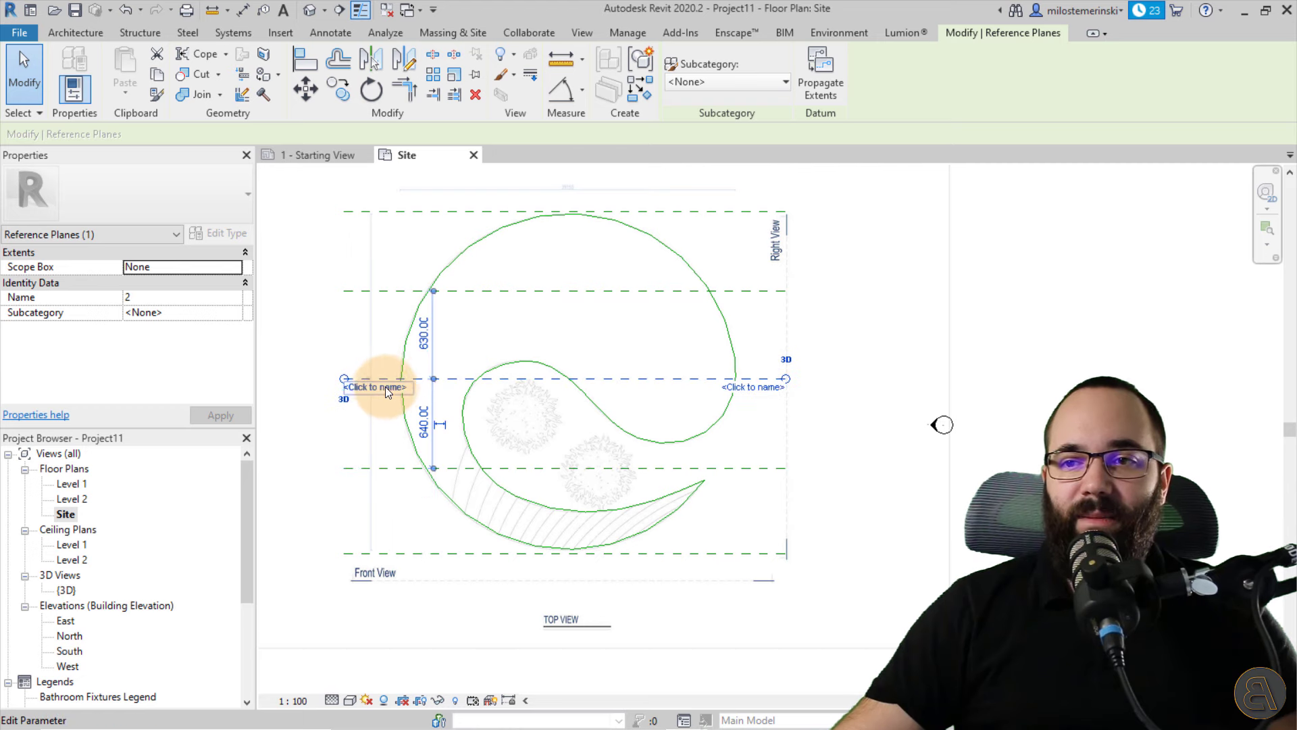
left_click(381, 389)
type("3")
key("Return")
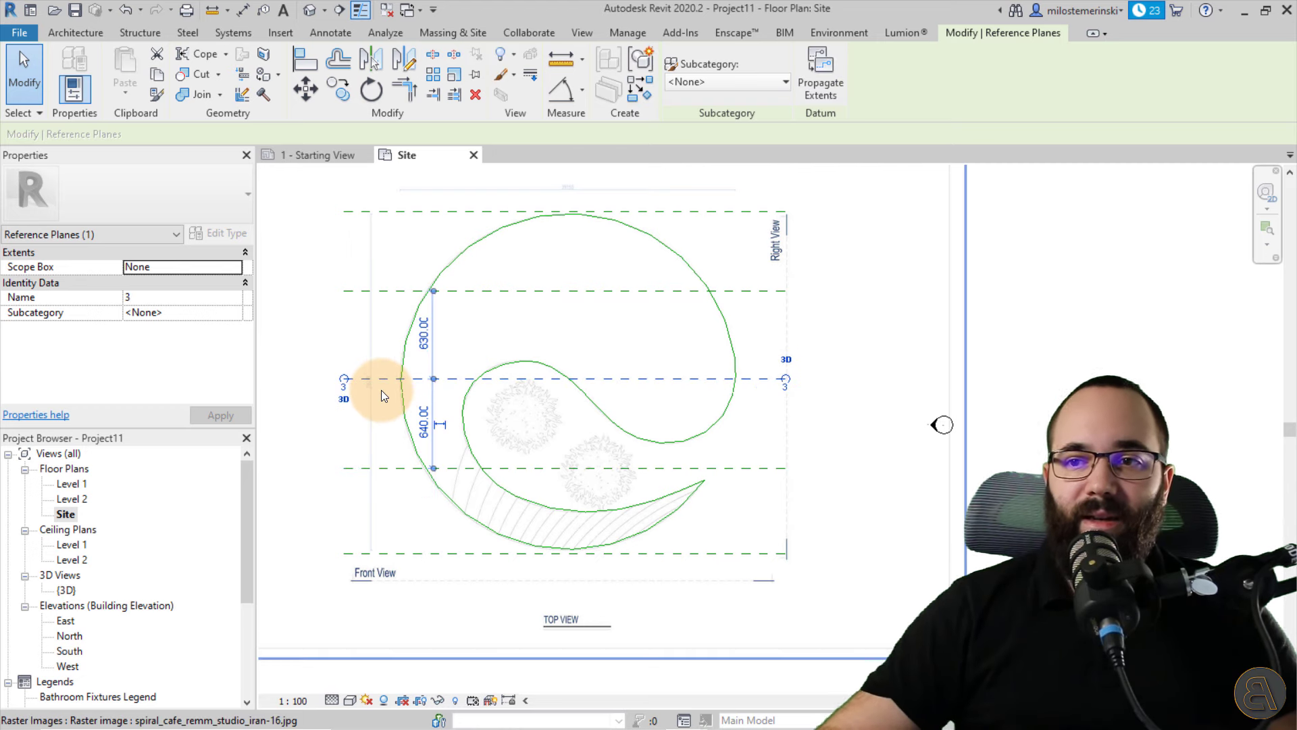
- Name the remaining two reference planes, the fourth from the bottom and the uppermost one
left_click(386, 299)
key("Escape")
left_click(385, 291)
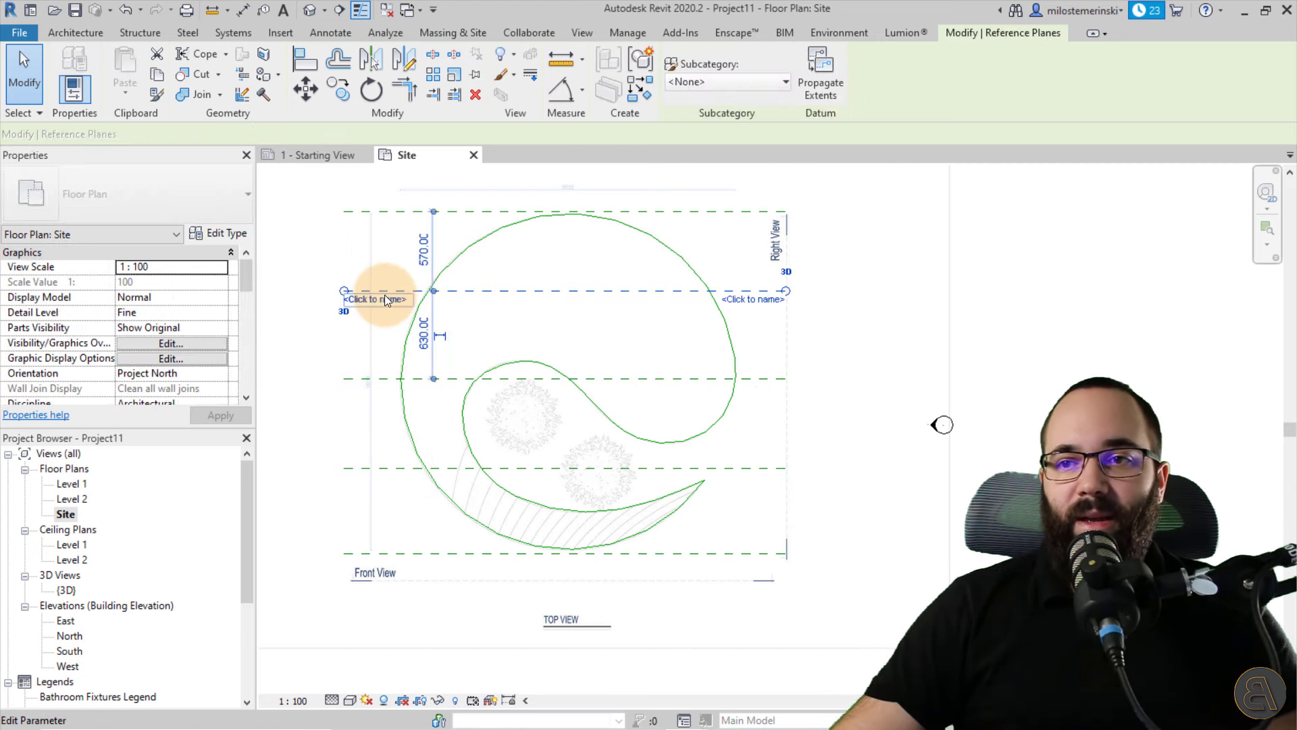
left_click(380, 304)
left_click(380, 304)
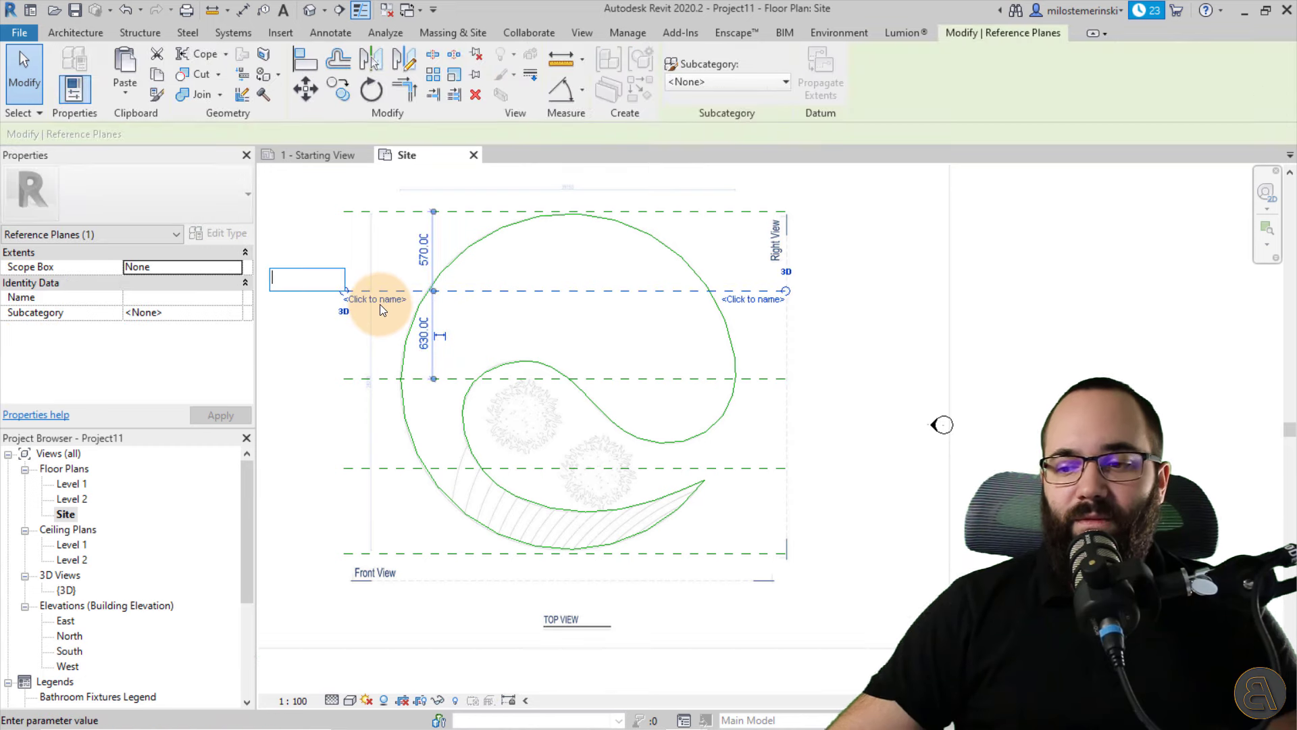
left_click(375, 214)
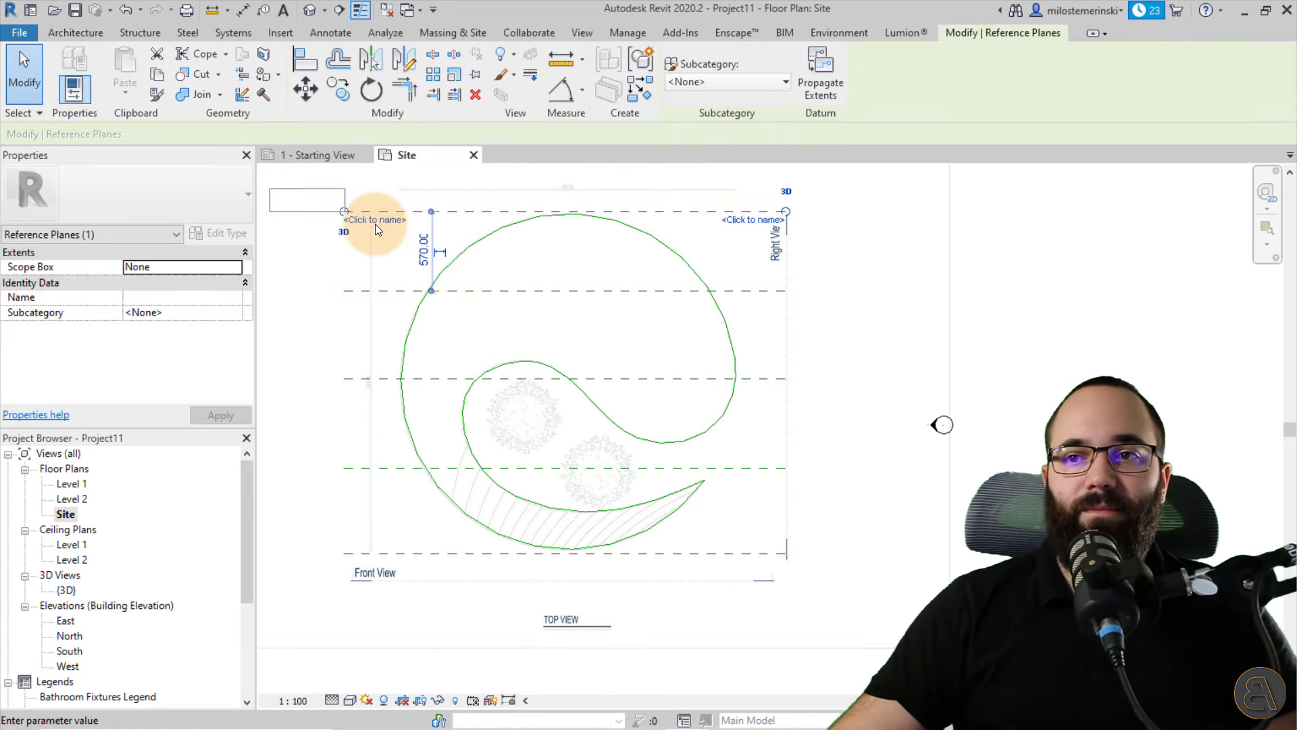
key("Escape")
key("Escape")
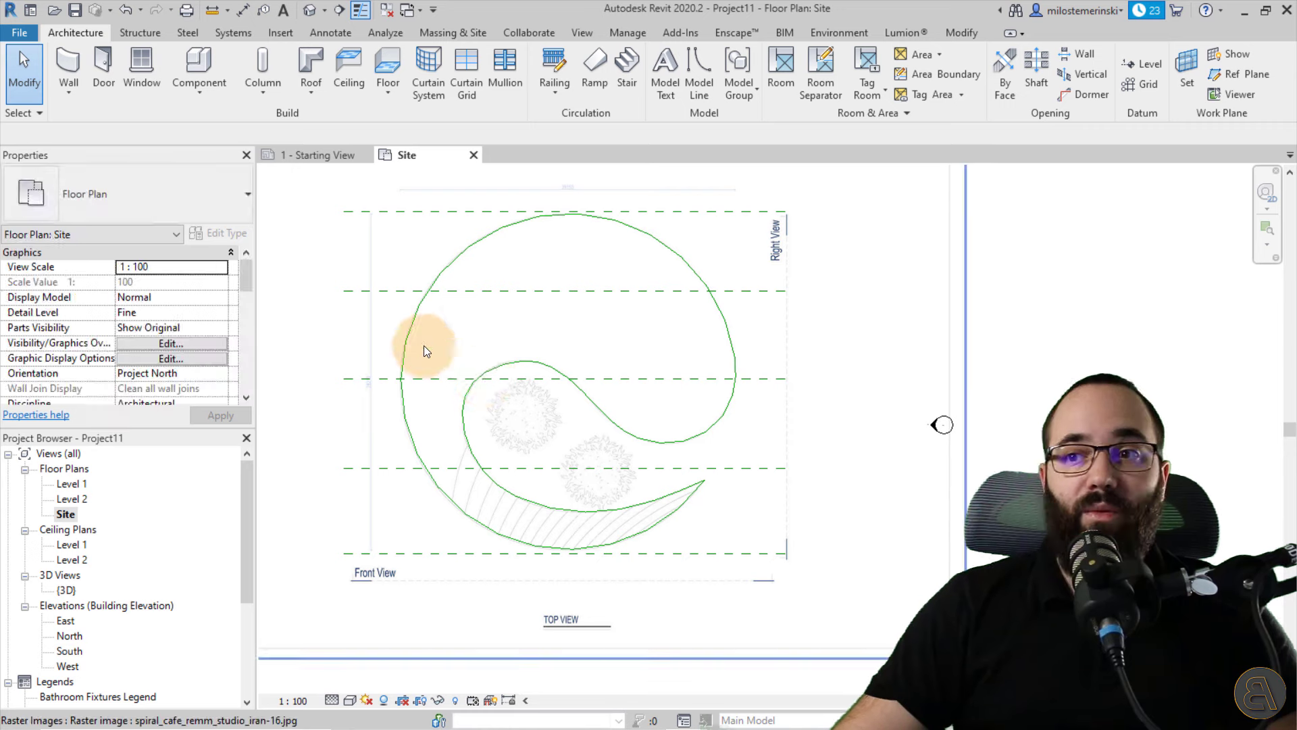
- Examine the traced outline from different angles in the default 3D view
left_click(312, 14)
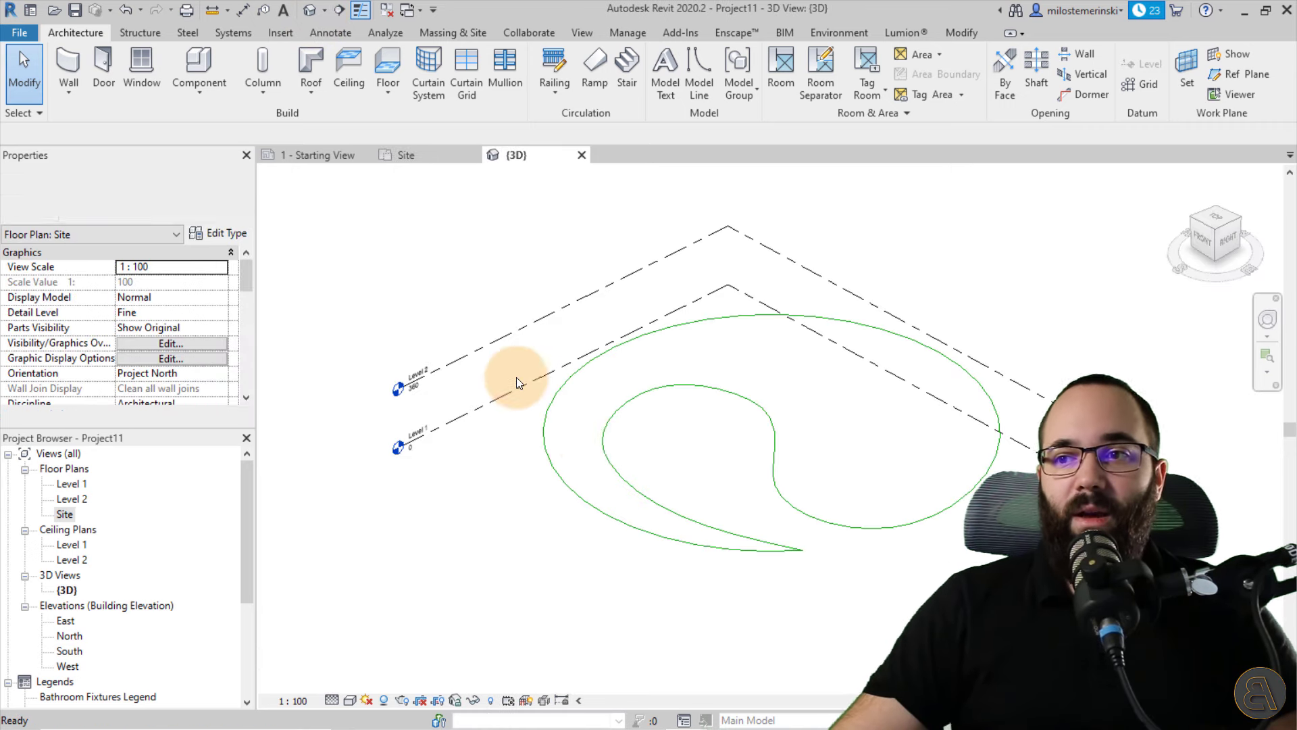
middle_click_drag(701, 484, 657, 473, "shift")
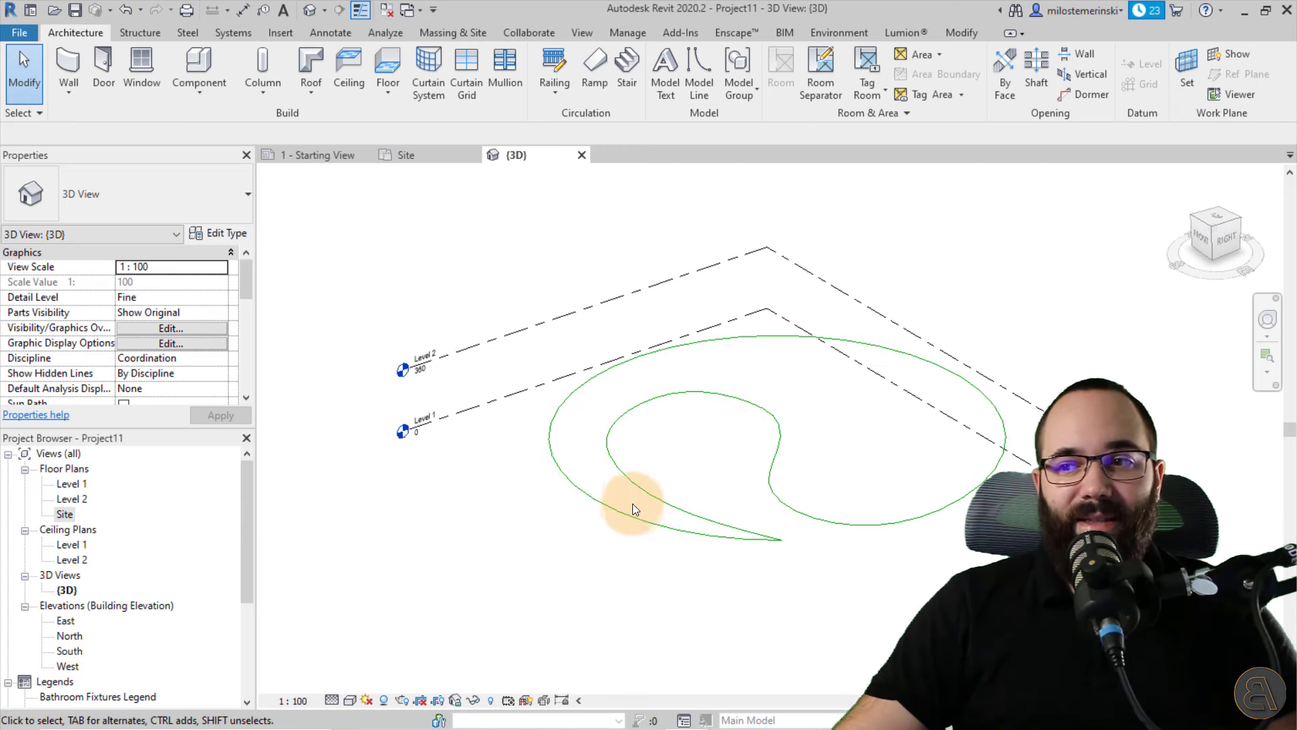
middle_click_drag(554, 514, 602, 552, "shift")
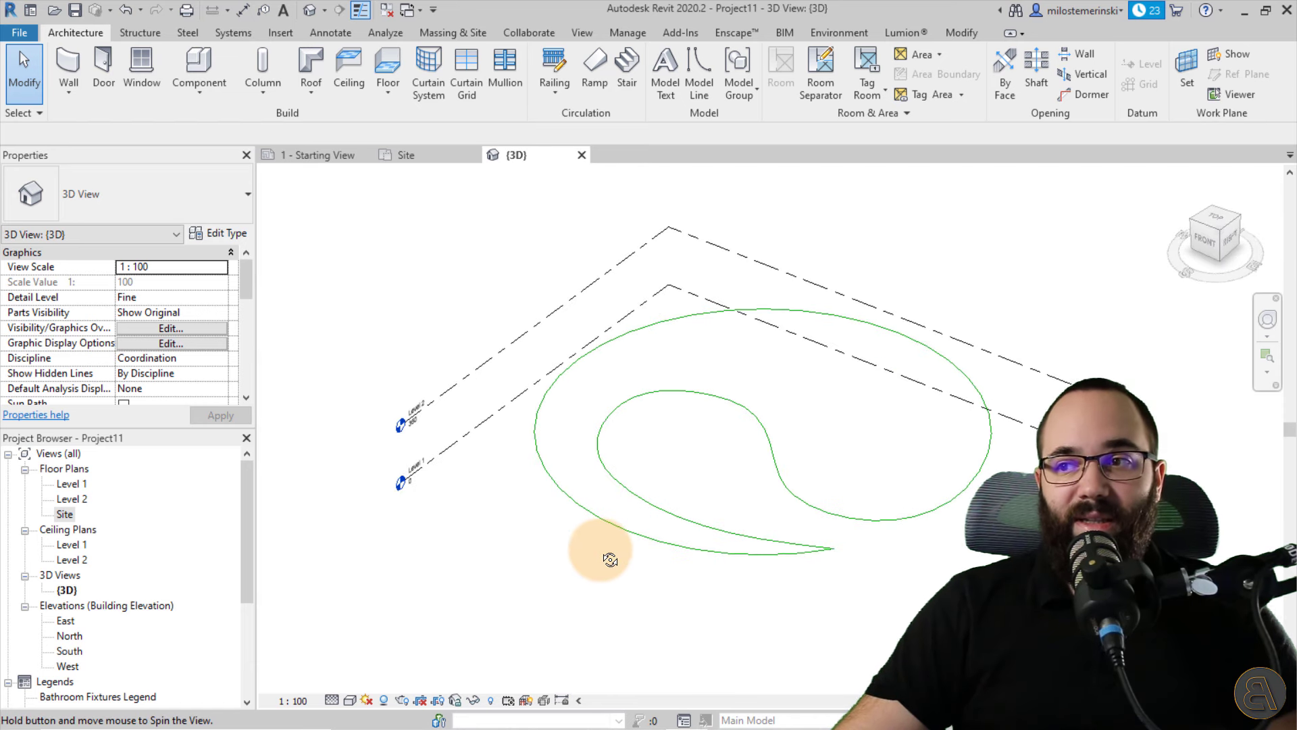
- In the Site plan, draw a vertical model line through the circle's center from its lowest point to its highest point
left_click(423, 159)
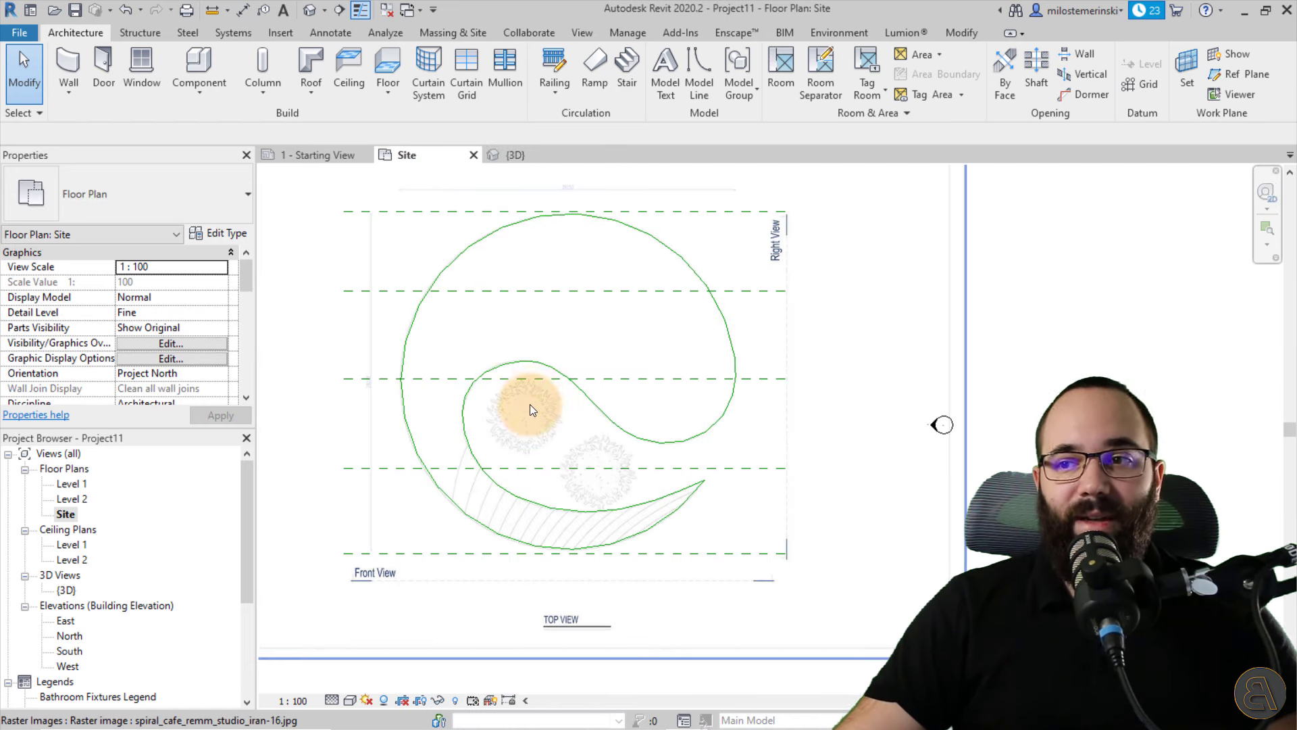
middle_click_drag(522, 434, 490, 450)
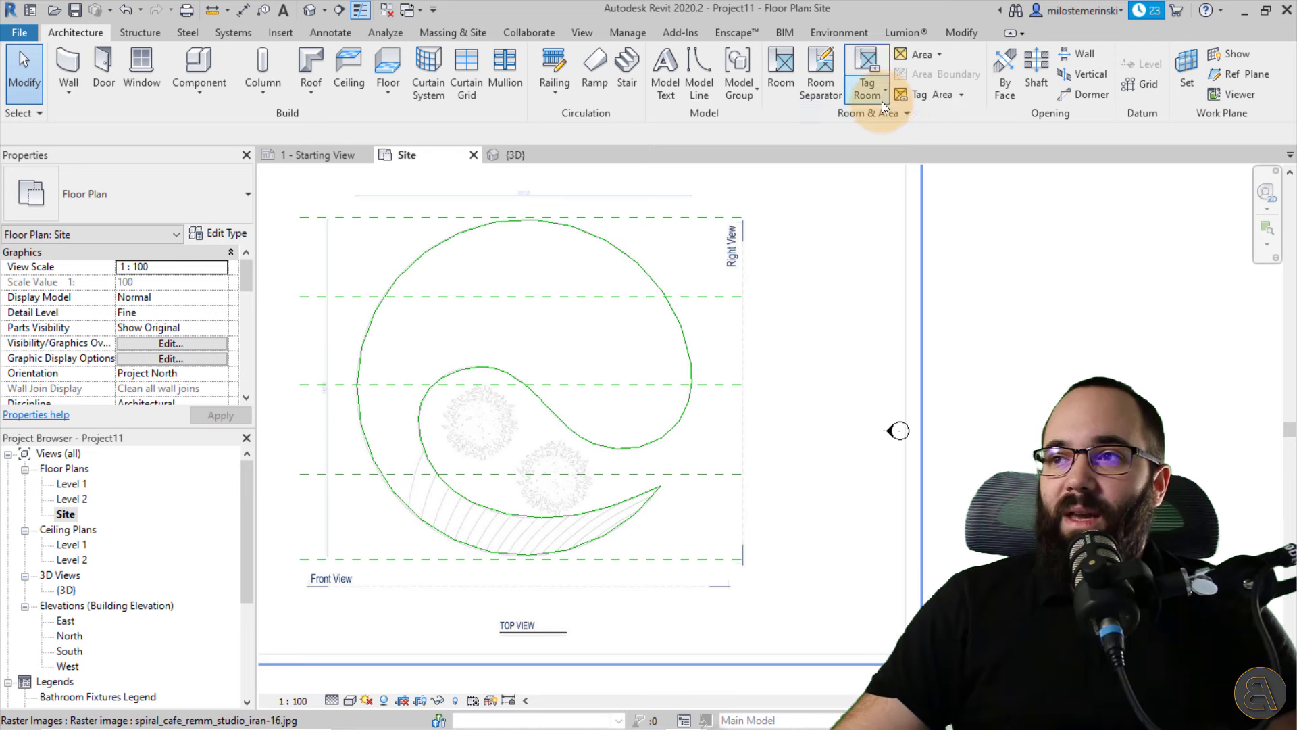
left_click(500, 612)
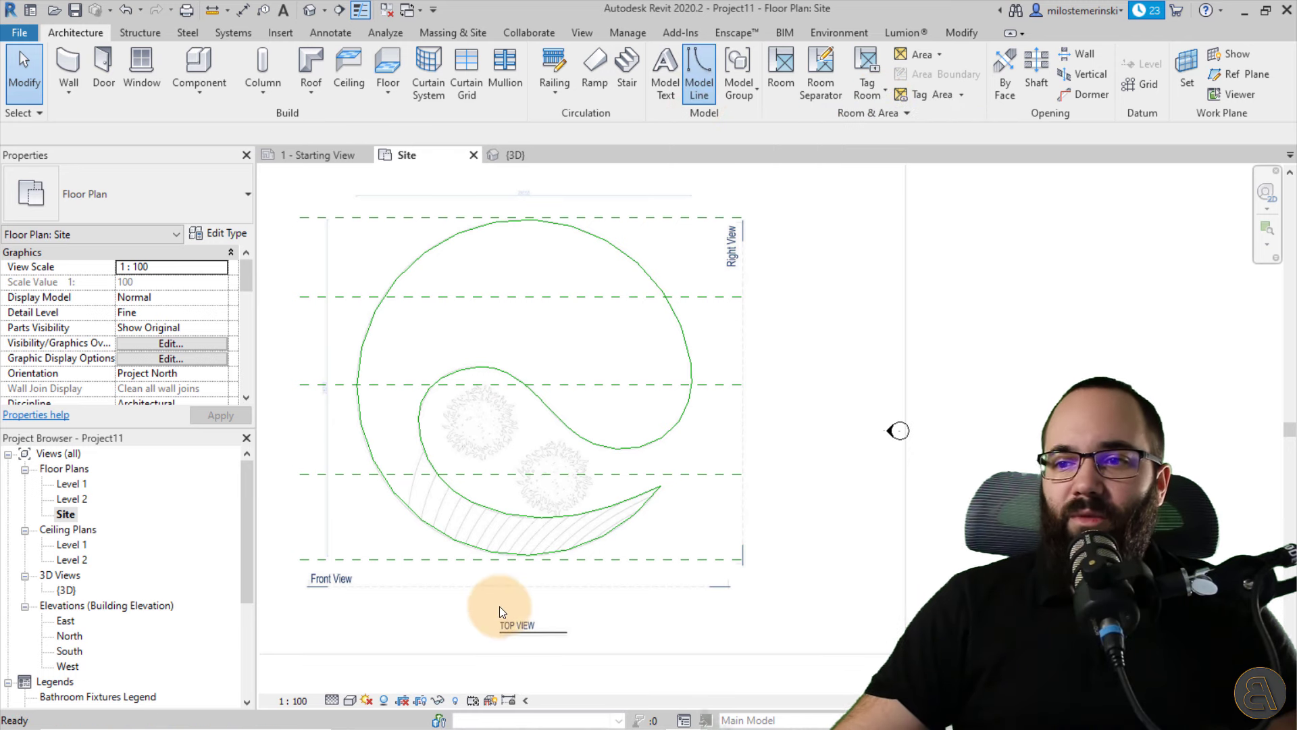
left_click(527, 555)
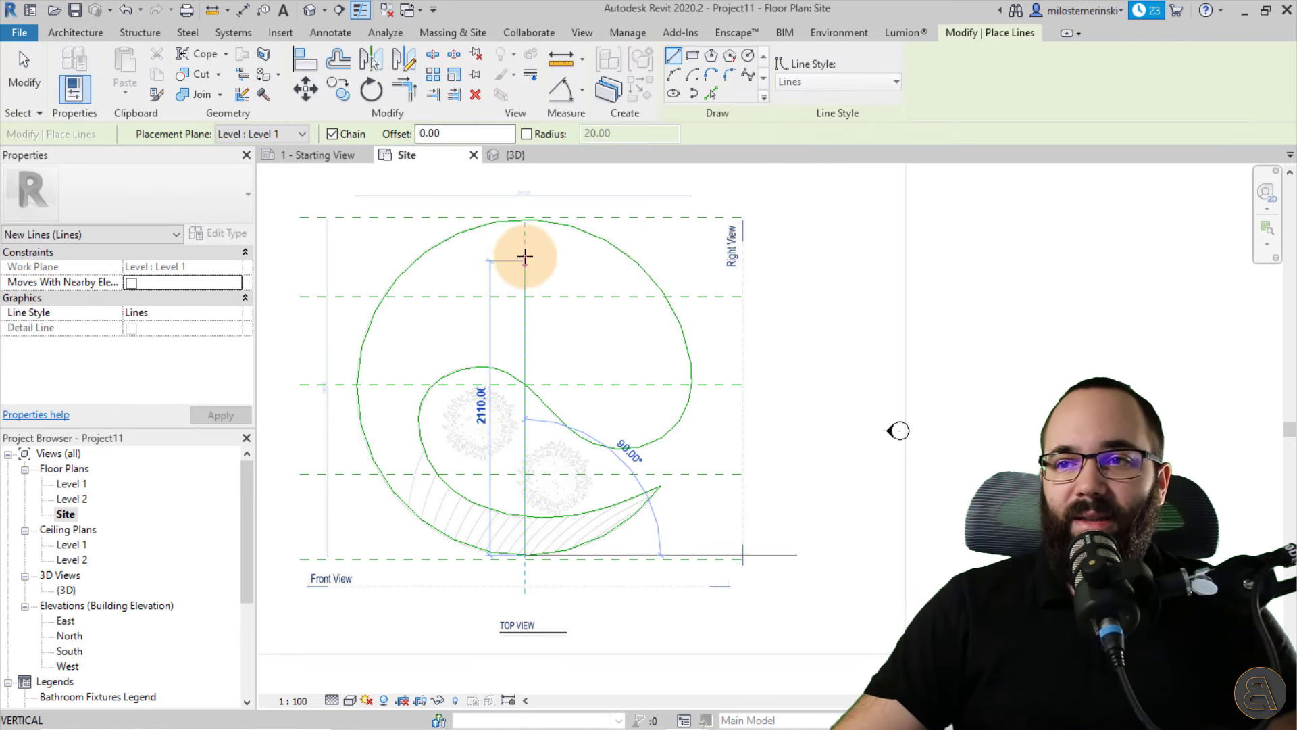
left_click(525, 220)
key("Escape")
key("Escape")
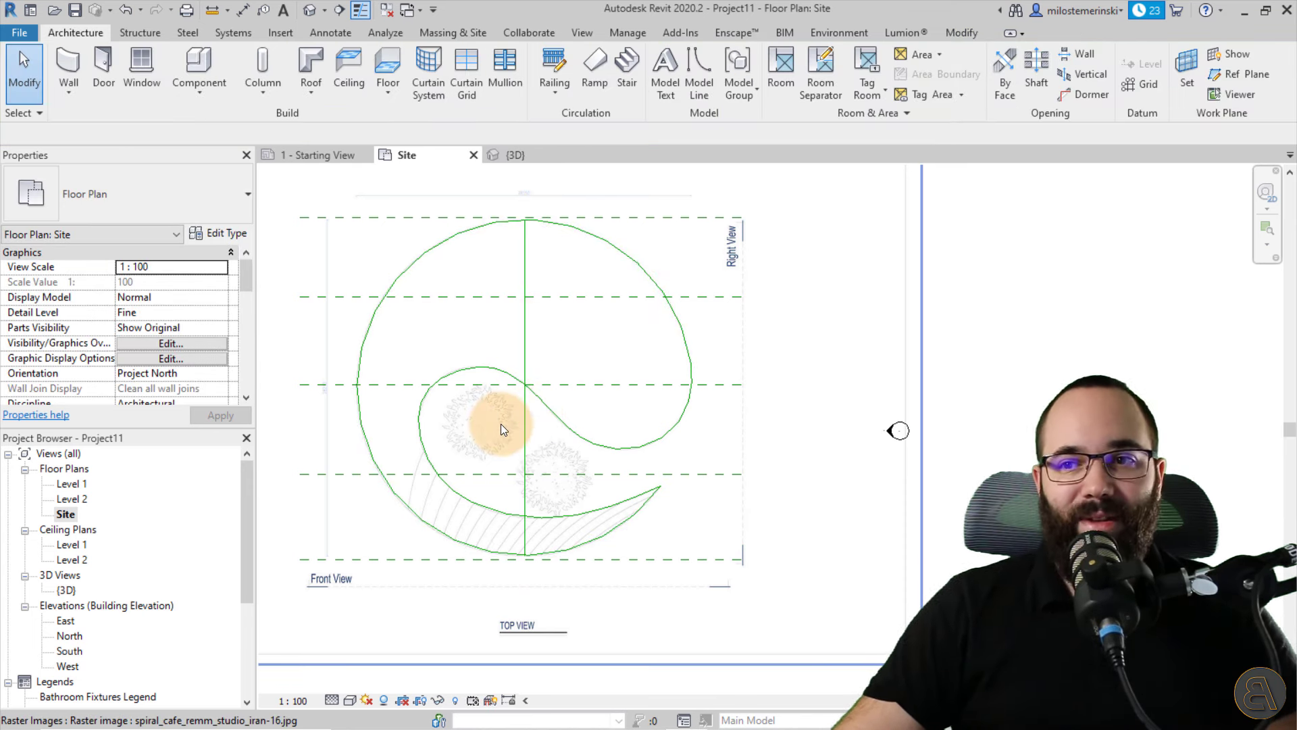
- Turn on Show Mass Form and Floors and start an in-place mass named Mass 1
middle_click_drag(486, 417, 490, 422)
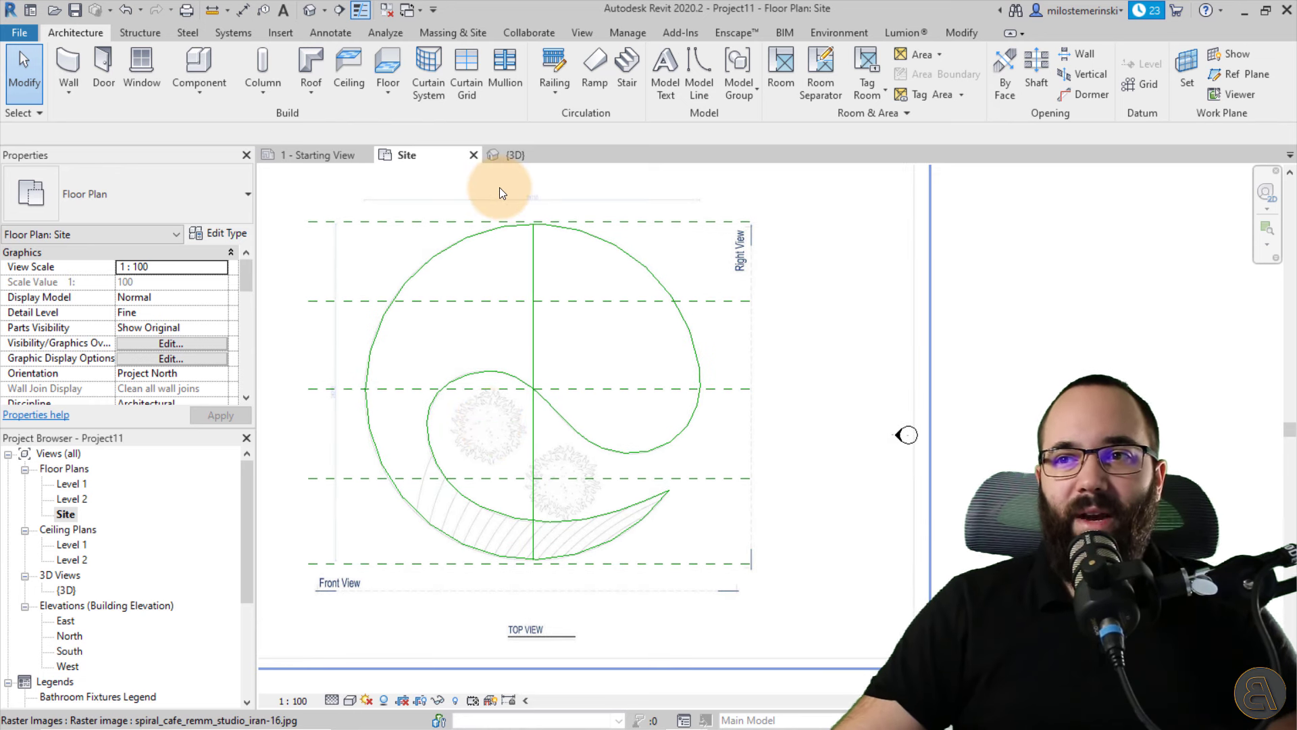
left_click(463, 37)
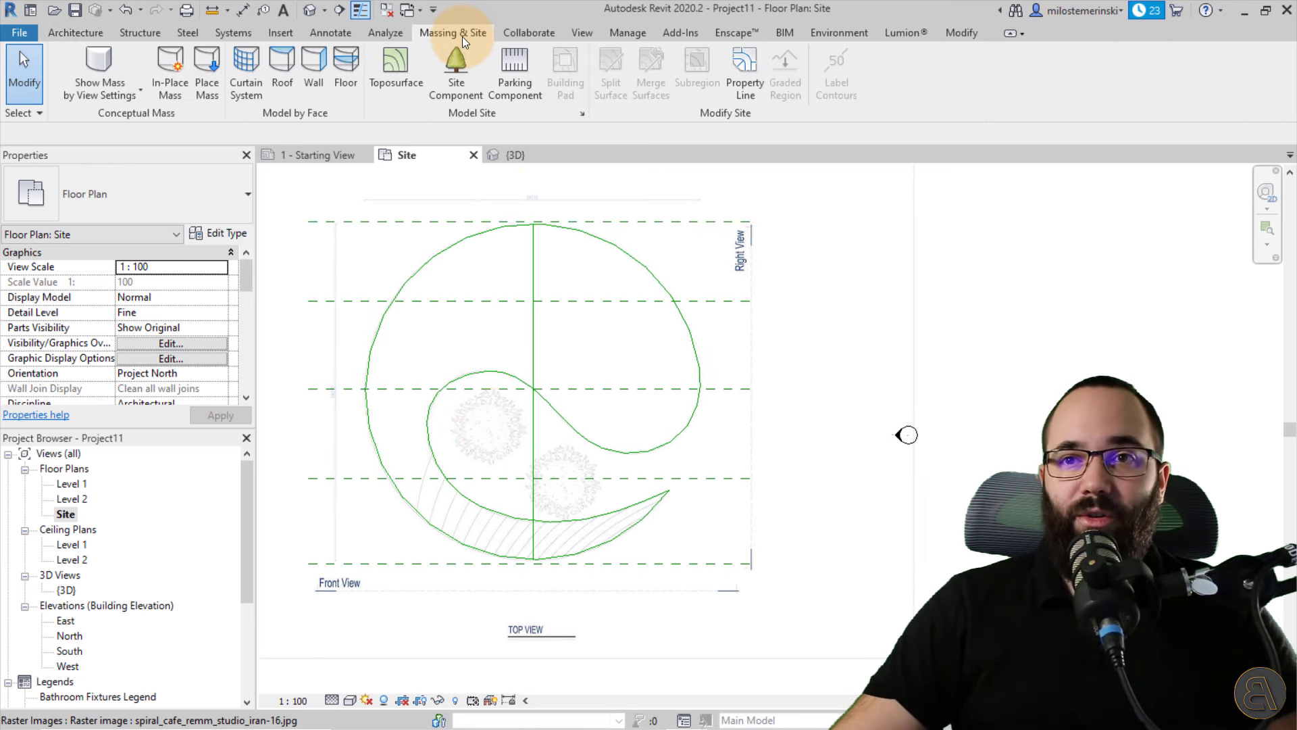
left_click(88, 60)
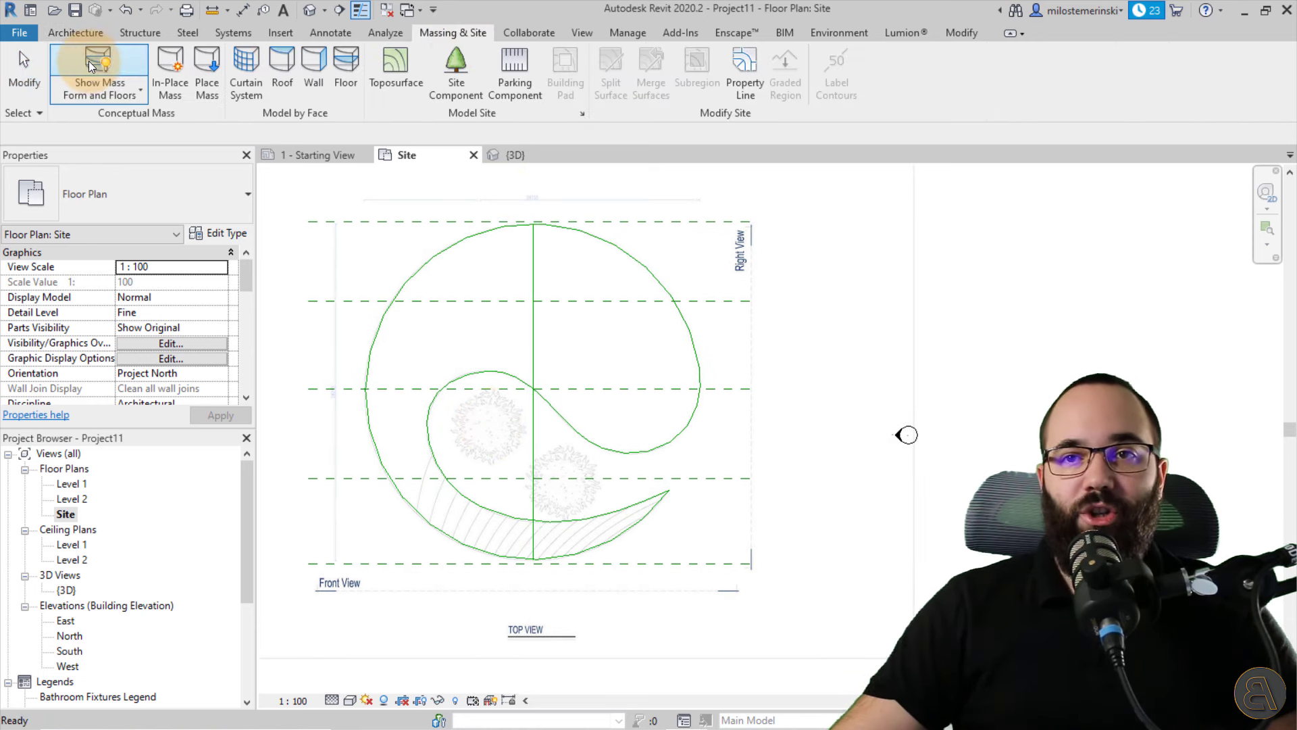
left_click(164, 93)
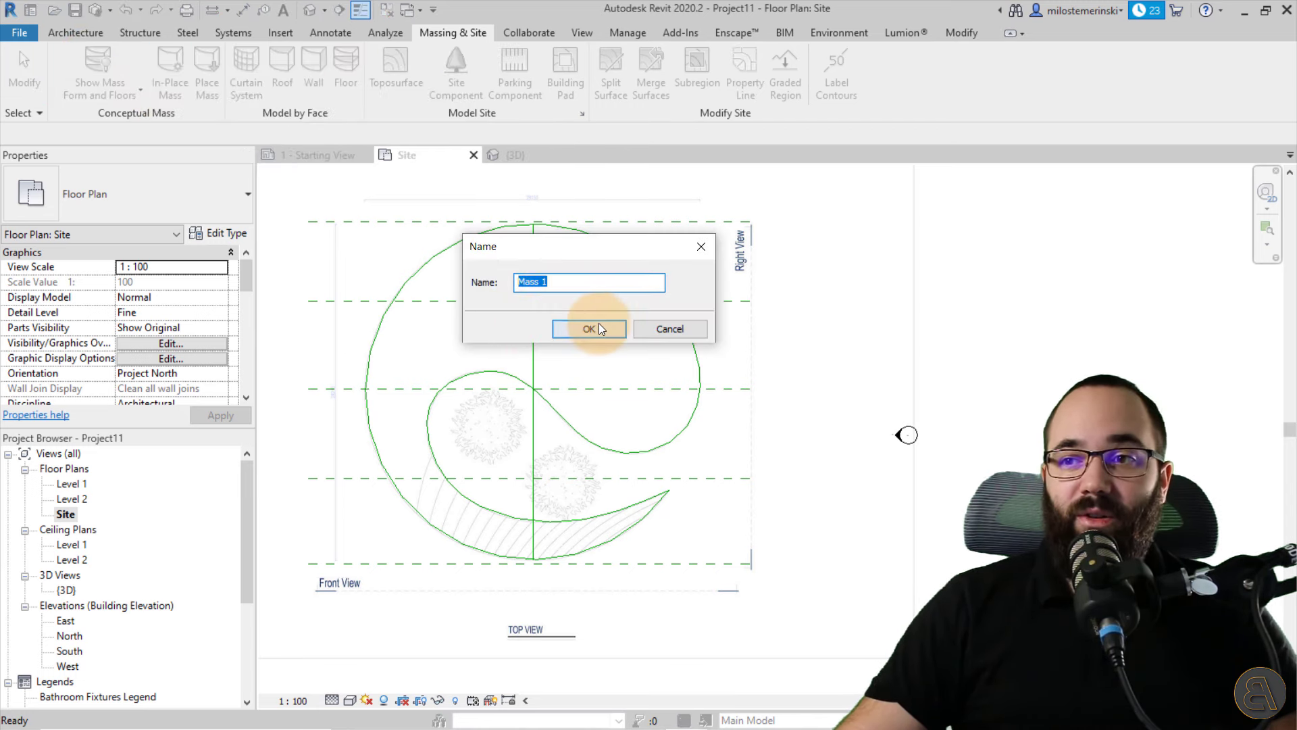
left_click(598, 327)
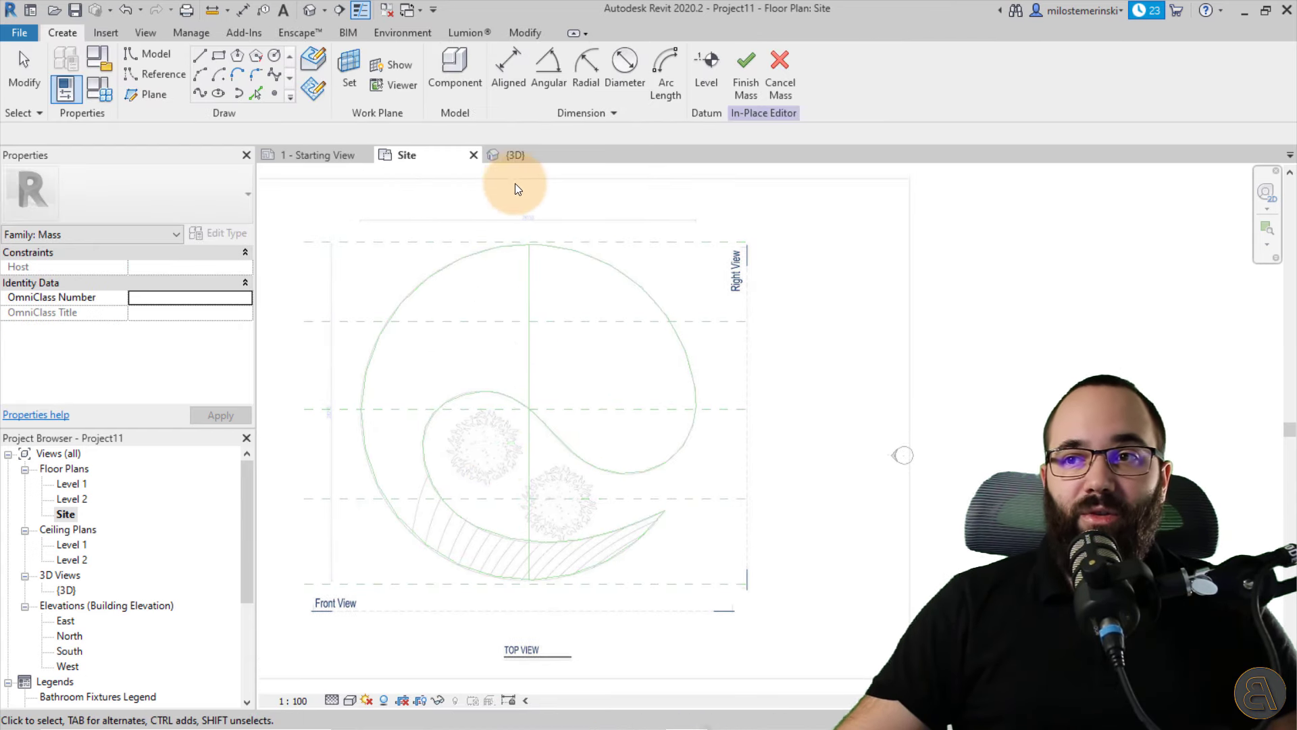
- In the South elevation, start a spline through points on Reference Plane : 1, set to draw on the work plane
double_click(69, 651)
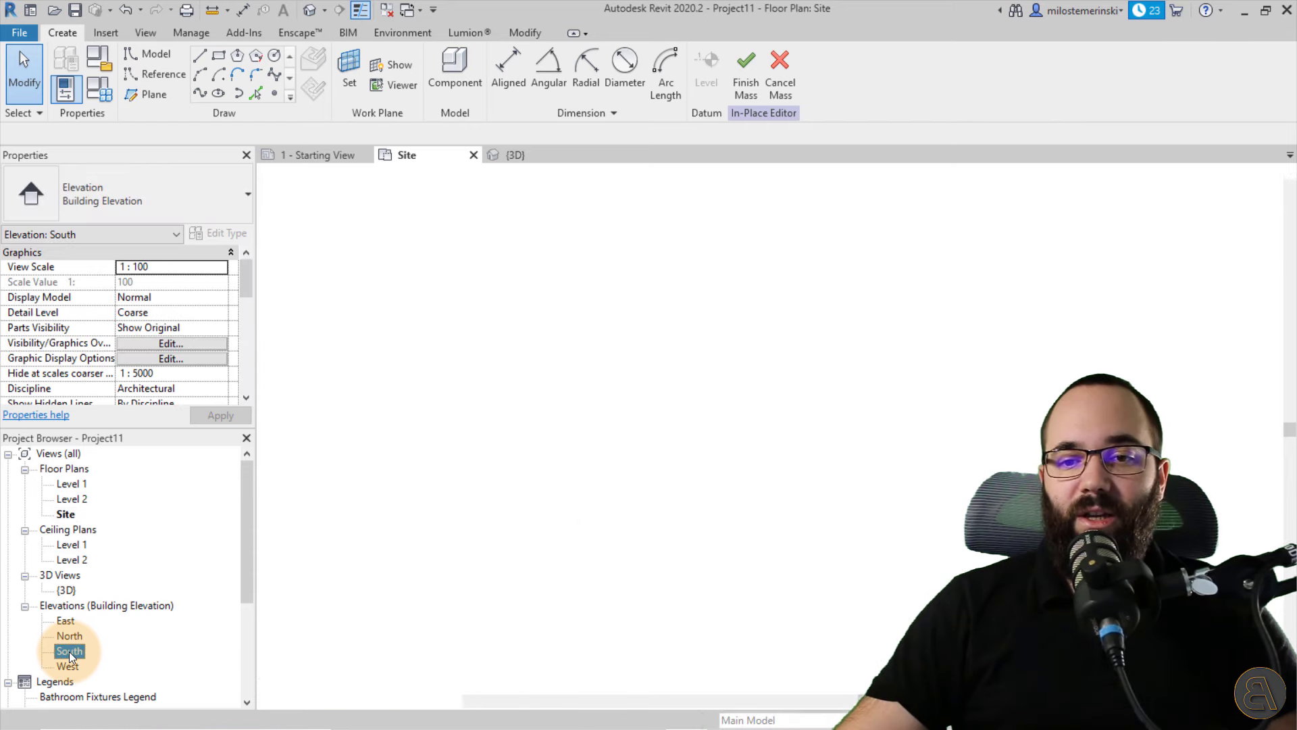
middle_click_drag(589, 534, 547, 540)
mouse_move(387, 496)
middle_mouse_down()
mouse_move(469, 501)
mouse_move(411, 497)
middle_mouse_up()
scroll(360, 477, "down", 1)
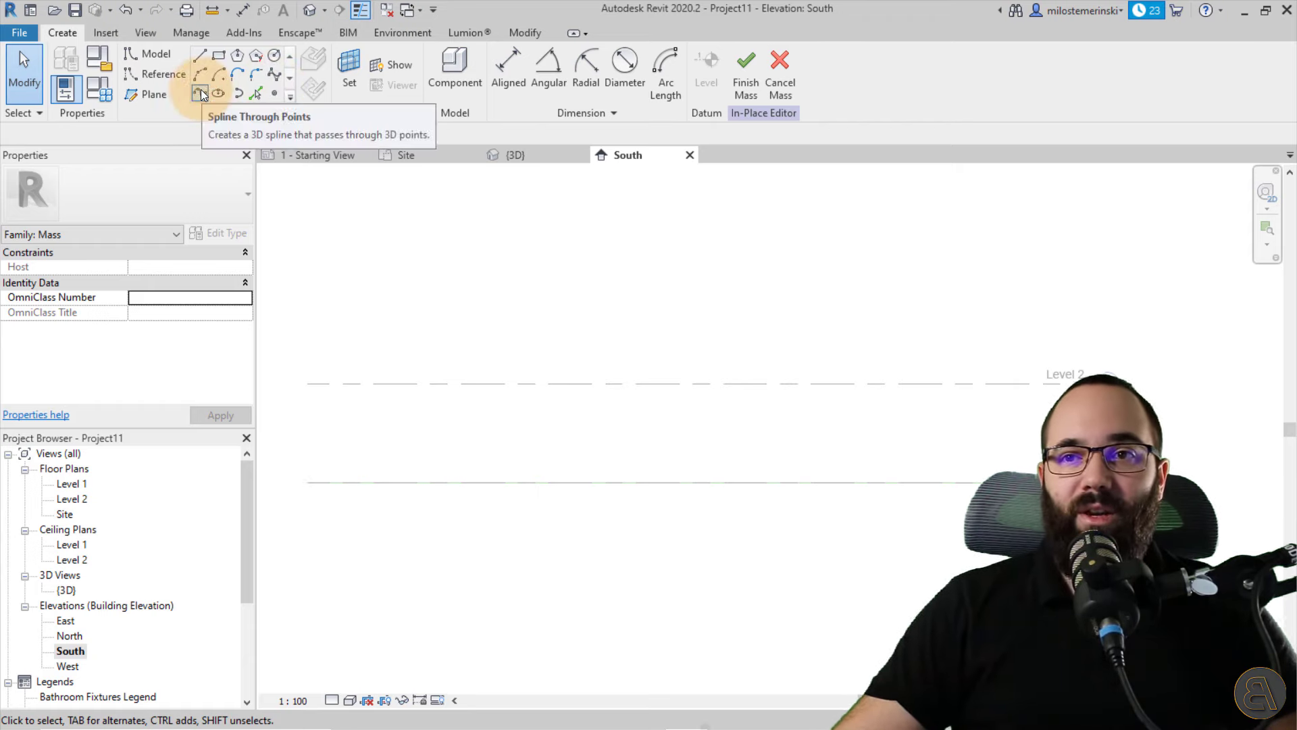
left_click(432, 371)
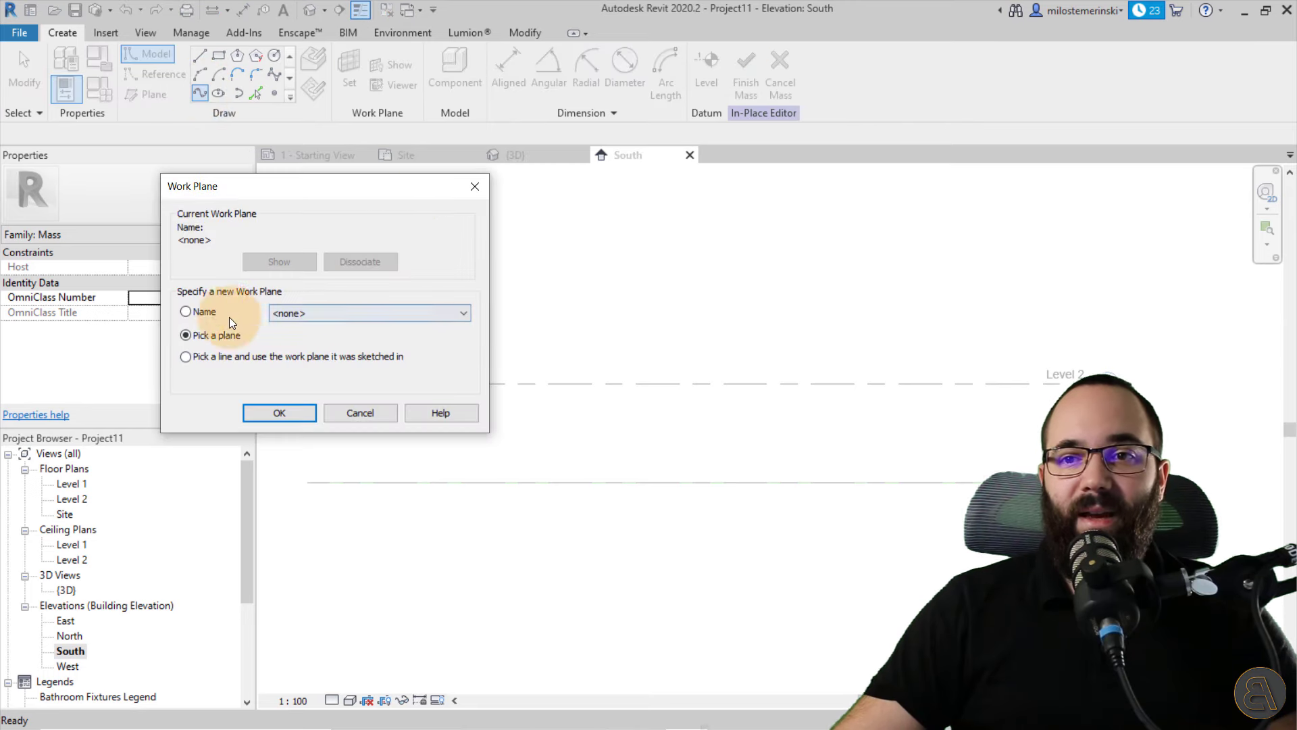
left_click(354, 313)
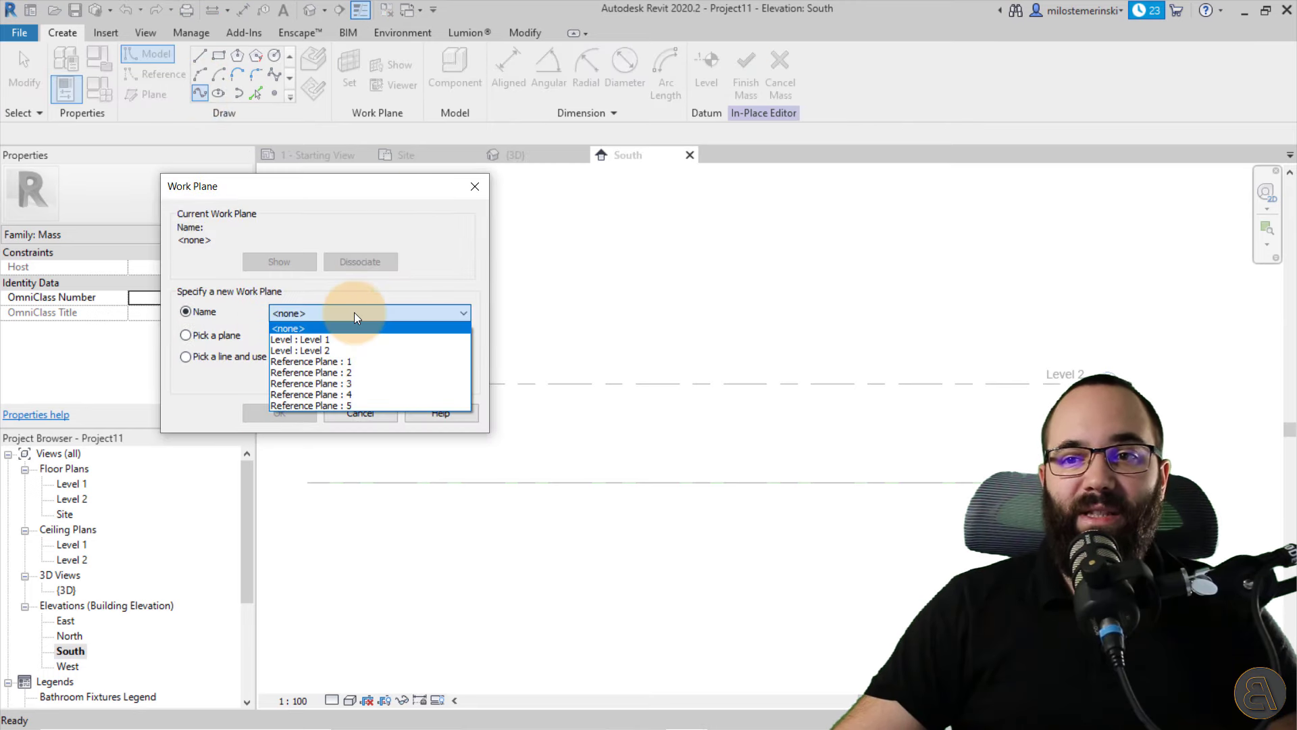
left_click(307, 362)
left_click(302, 406)
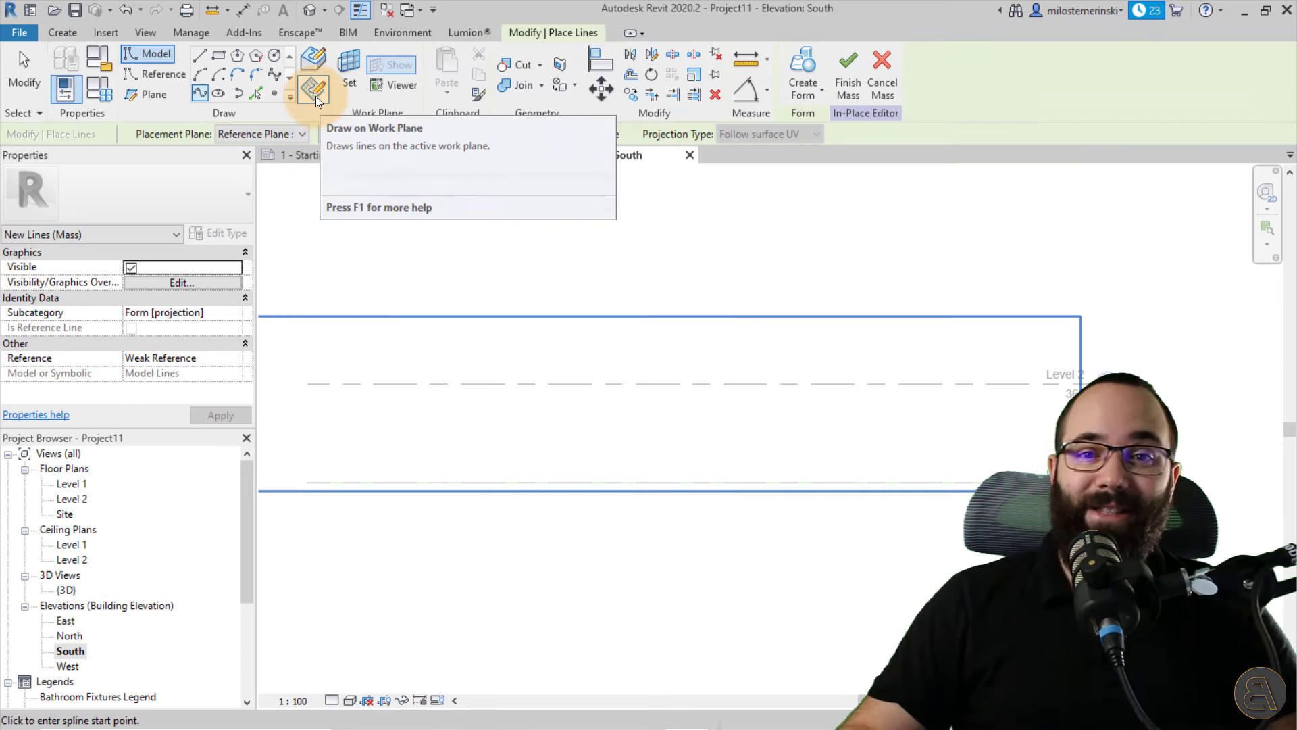
left_click(313, 96)
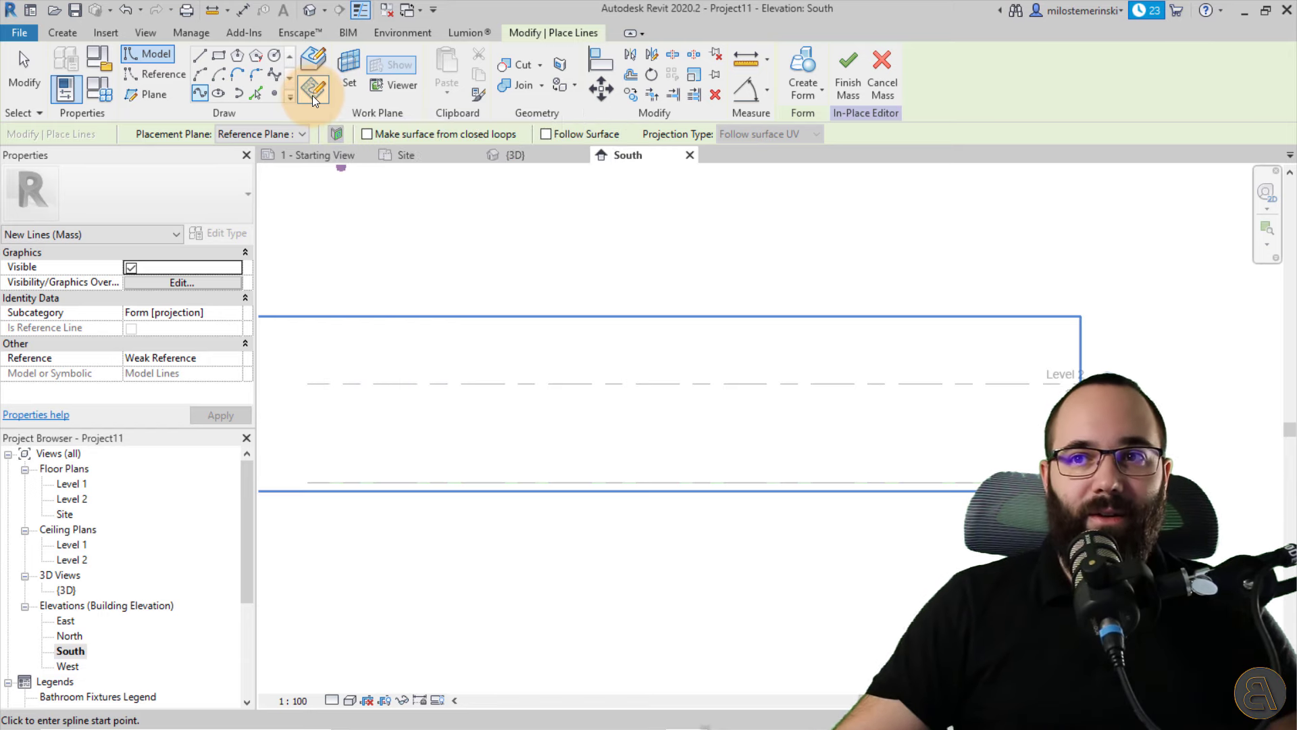
- Draw a straight spline through seven points along Level 1, spanning nearly the whole length of the level line
scroll(416, 317, "down", 1)
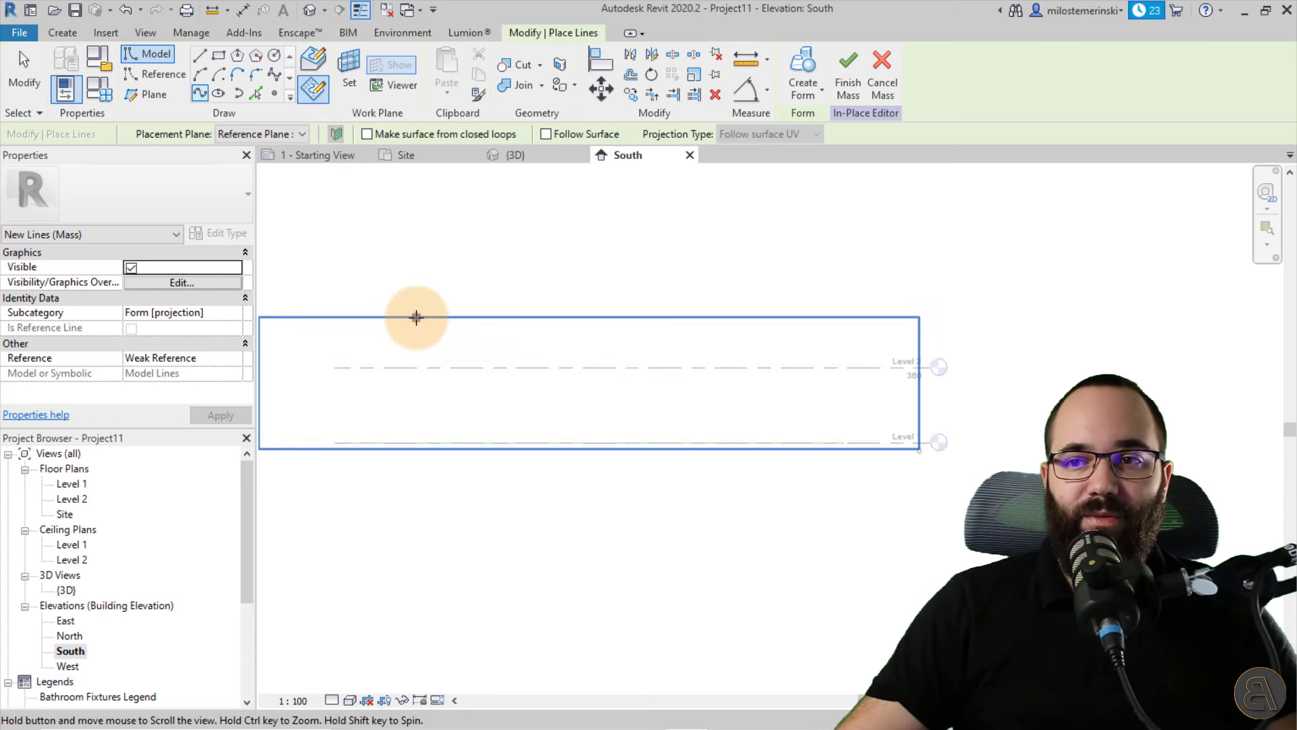
scroll(365, 435, "up", 1)
left_click(353, 432)
left_click(377, 432)
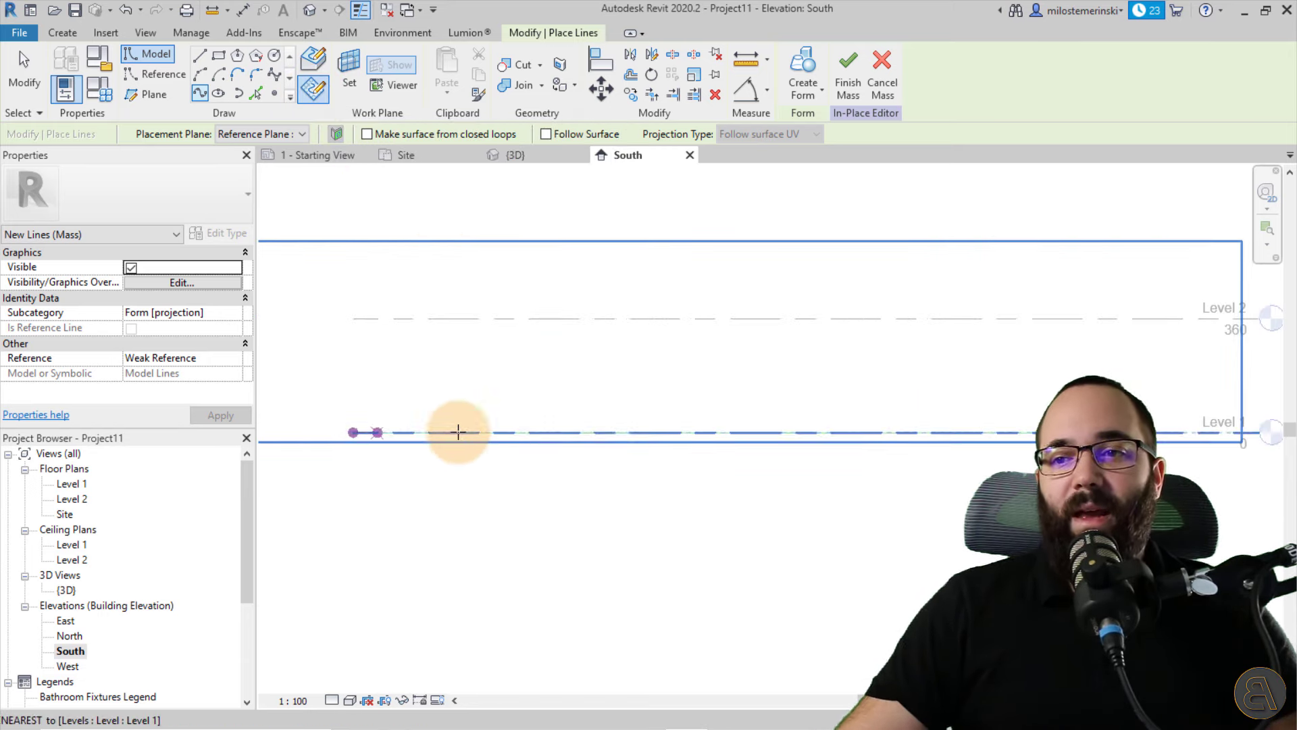
left_click(529, 432)
left_click(677, 432)
left_click(780, 432)
left_click(909, 431)
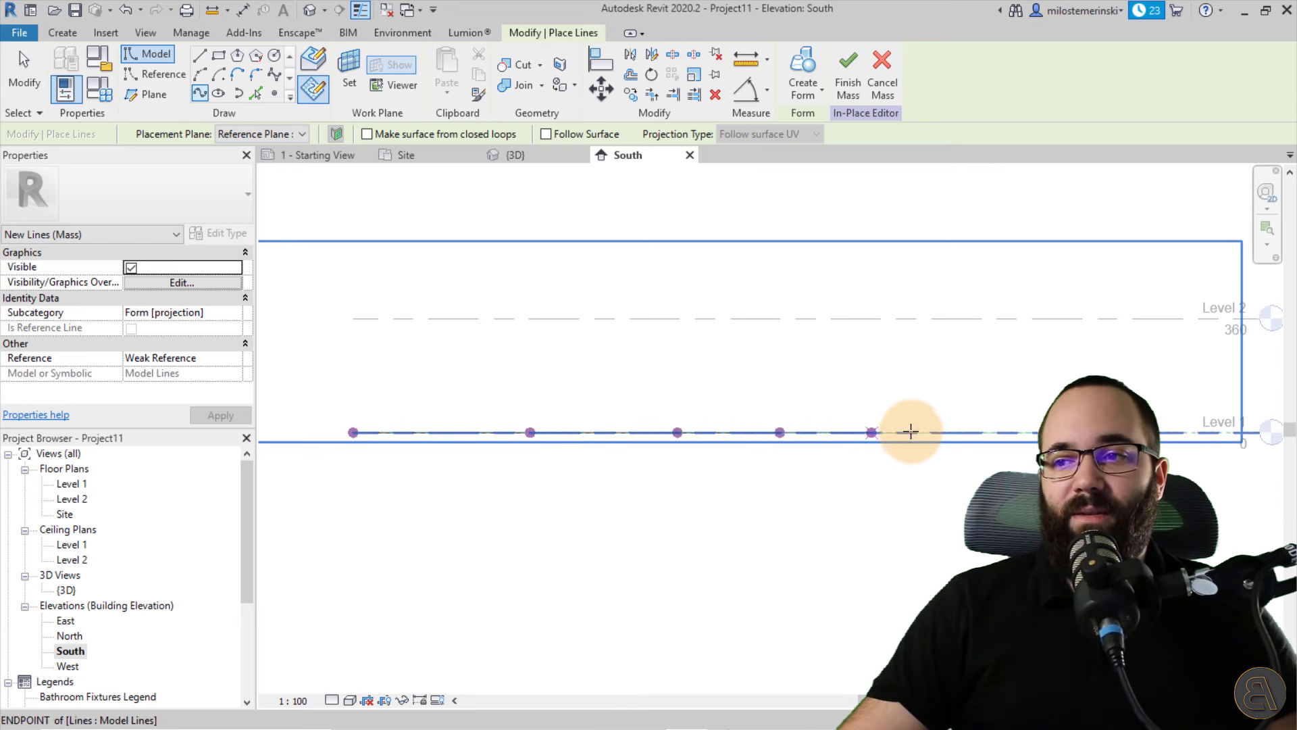
left_click(1224, 431)
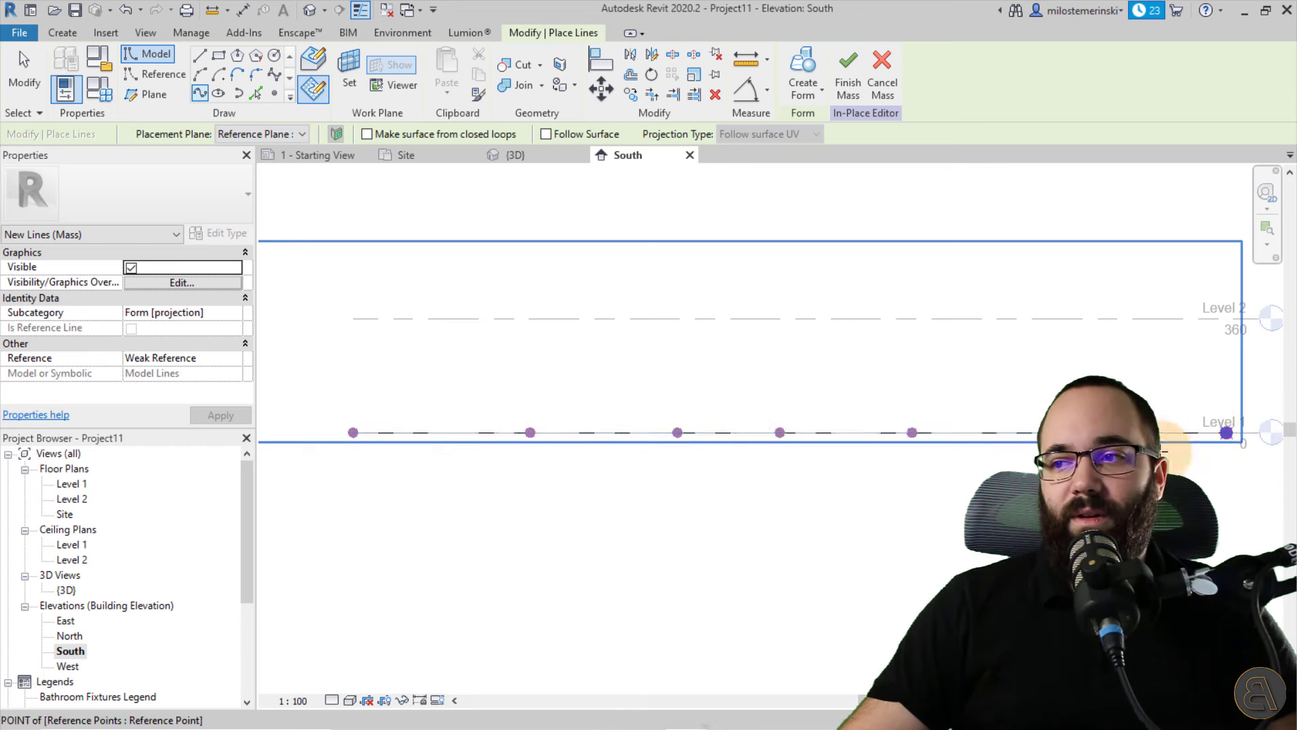
key("Escape")
key("Escape")
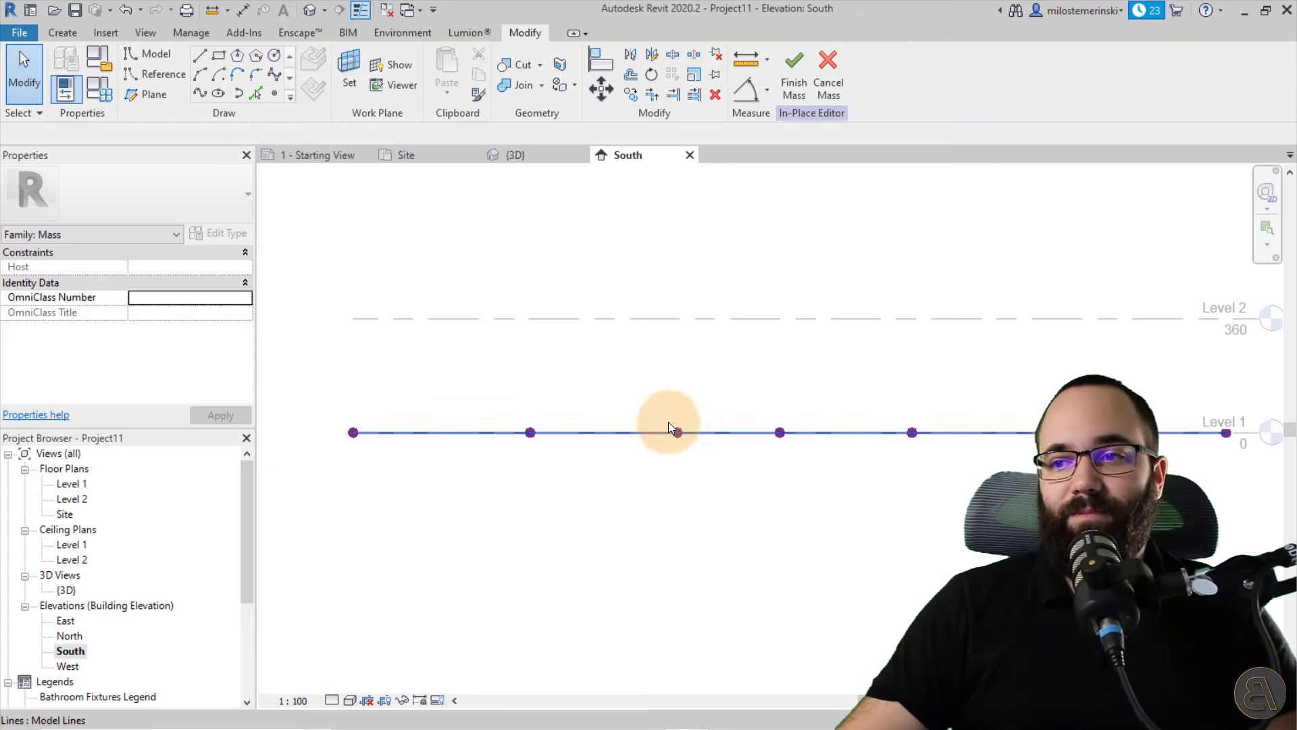
- Shift the spline's second and third points slightly toward its starting end along Level 1 to even out the spacing
left_click_drag(691, 452, 555, 428)
left_click(538, 457)
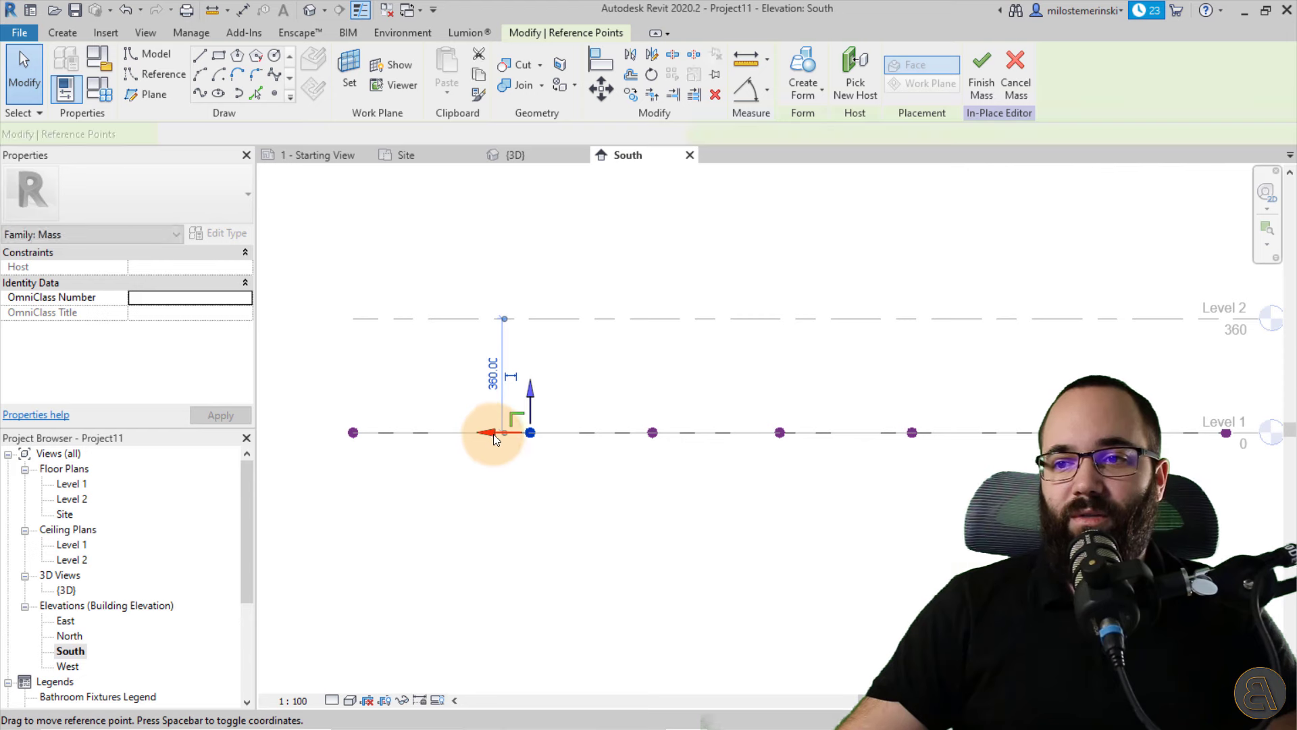
left_click_drag(492, 434, 468, 432)
left_click(586, 517)
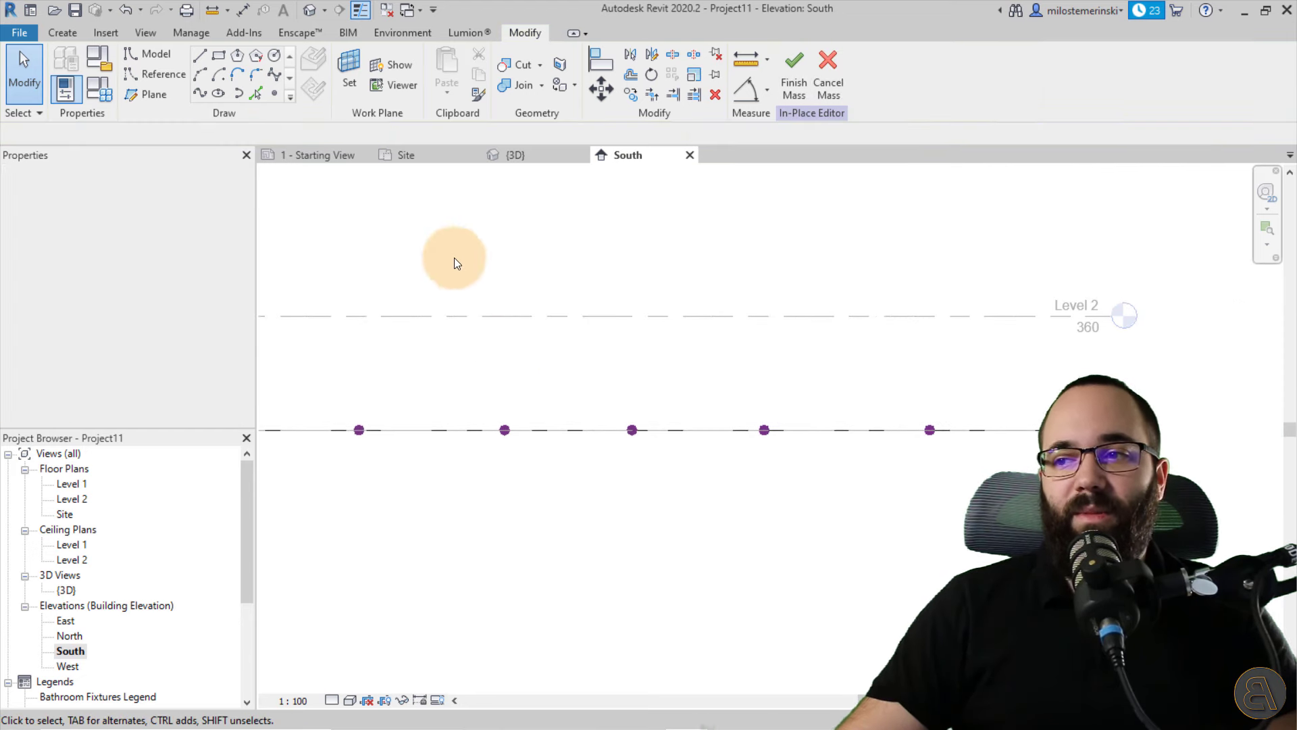
- Copy the spline with all its points from the lowest reference plane onto each of the other four reference planes in the Site plan
left_click(517, 156)
middle_click_drag(588, 310, 512, 298, "shift")
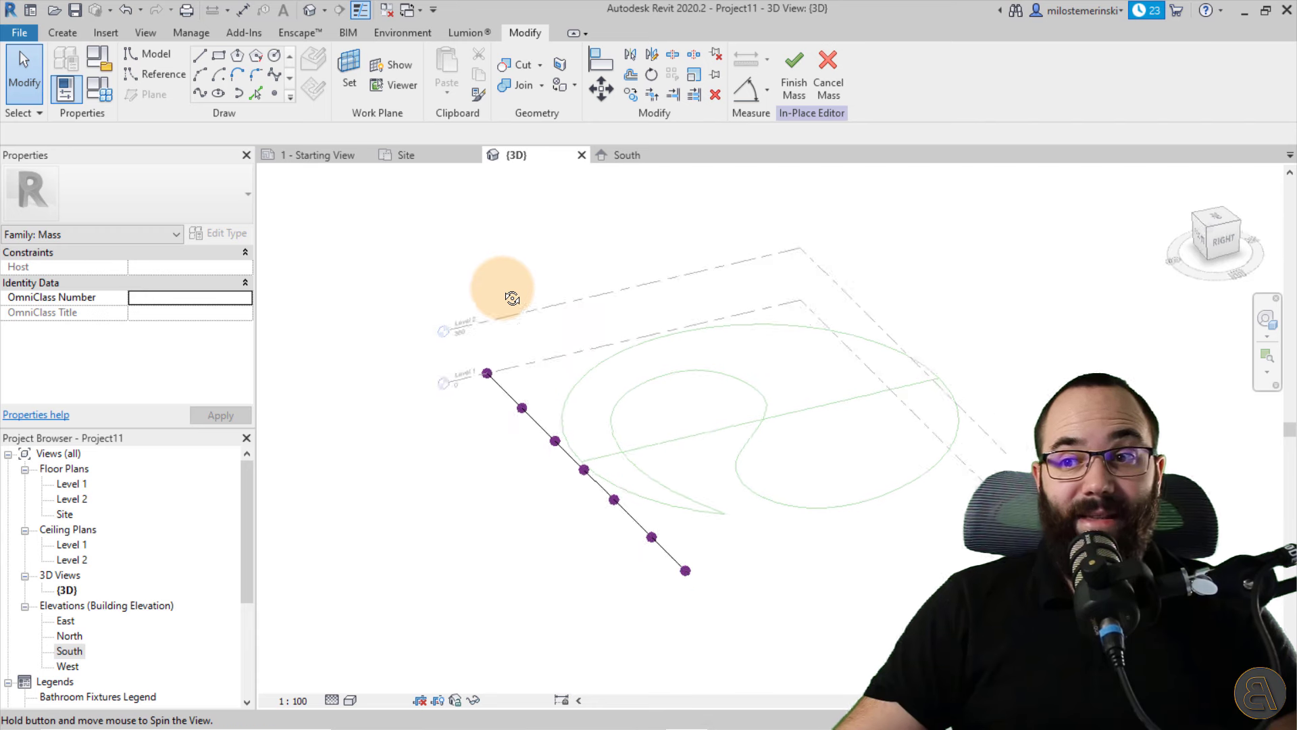
left_click(546, 427)
left_click_drag(341, 308, 778, 656)
left_click_drag(710, 568, 709, 567)
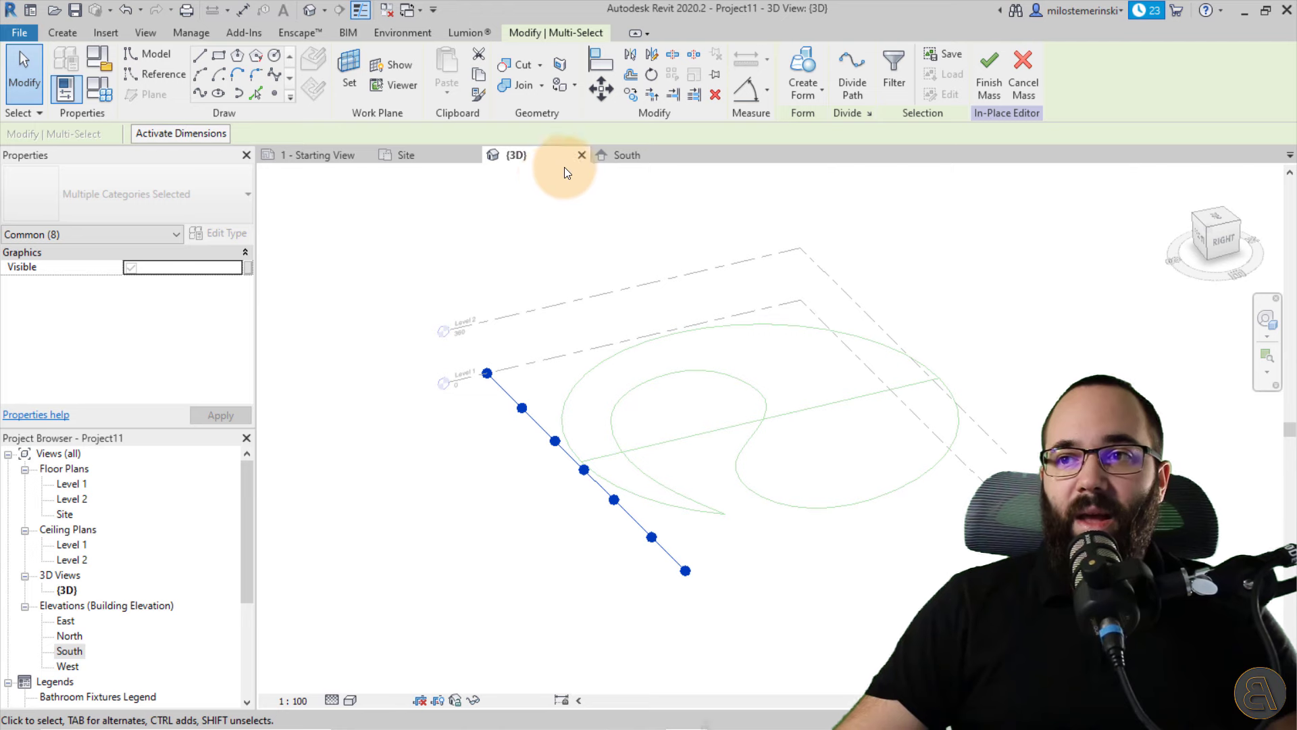
left_click(423, 159)
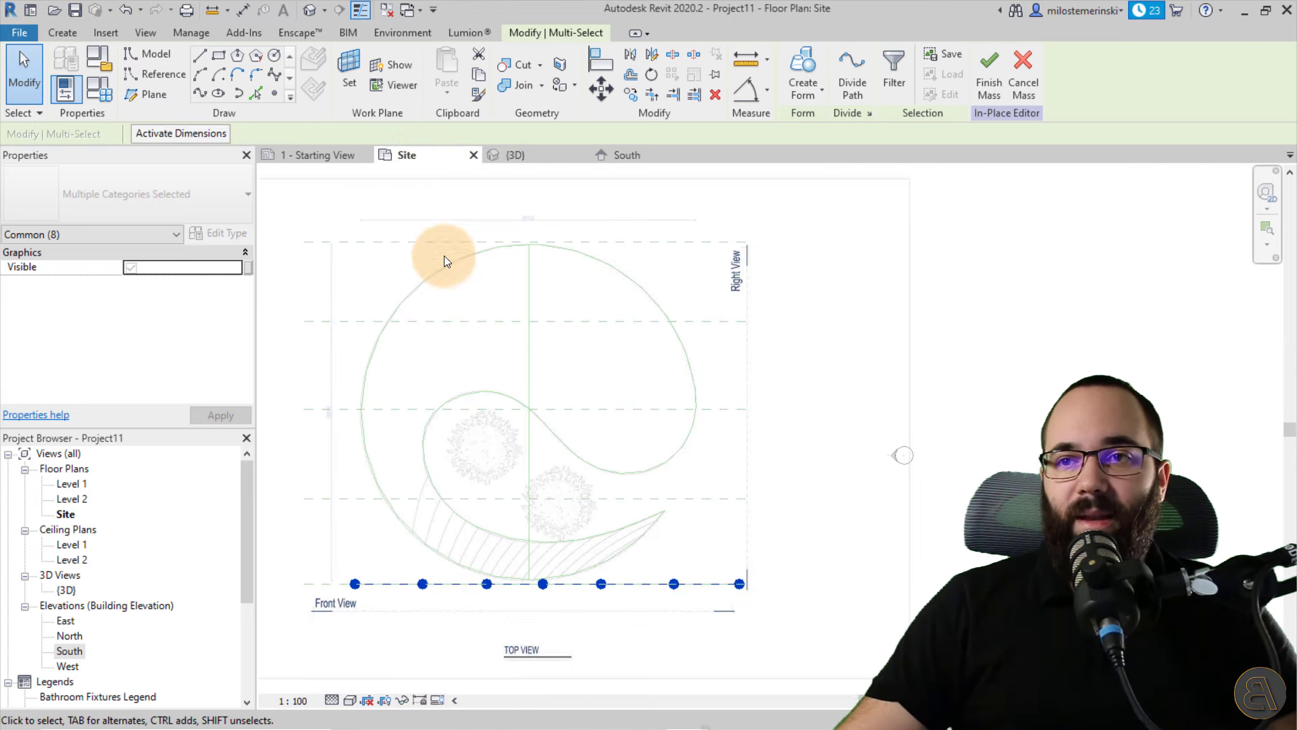
left_click(638, 95)
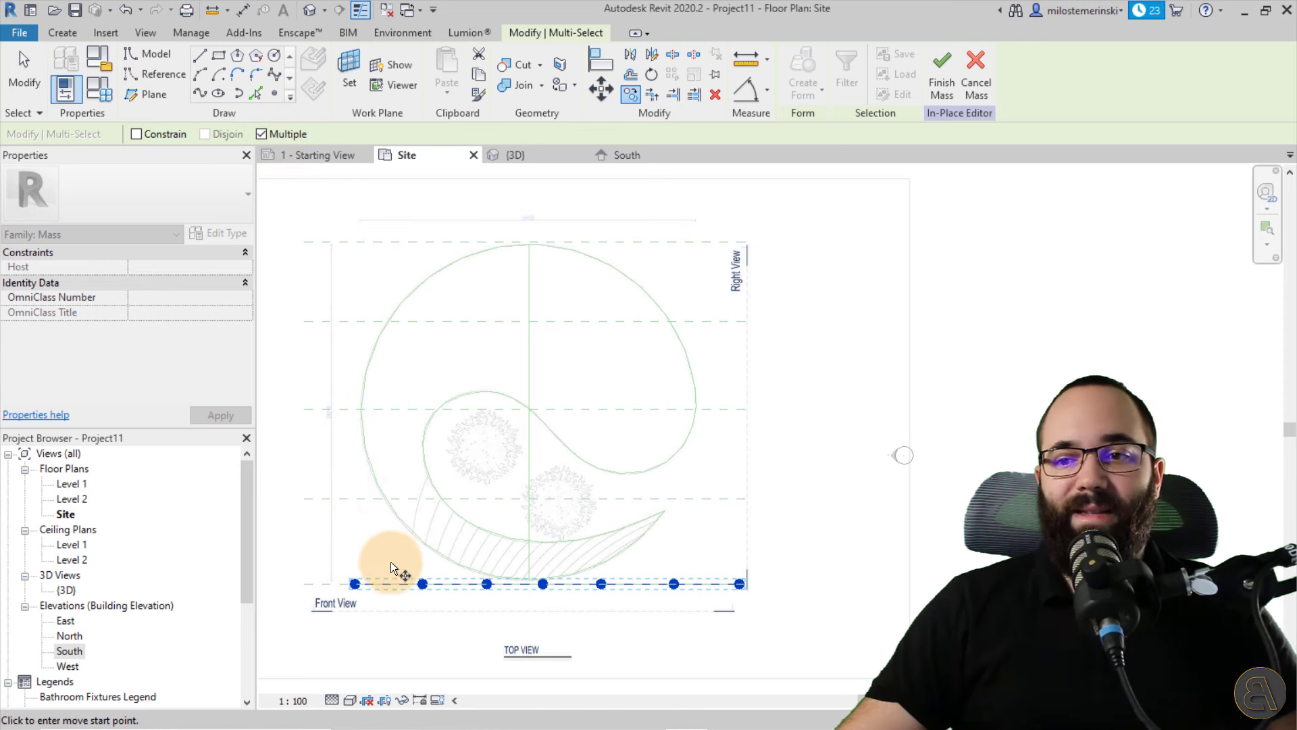
left_click(305, 582)
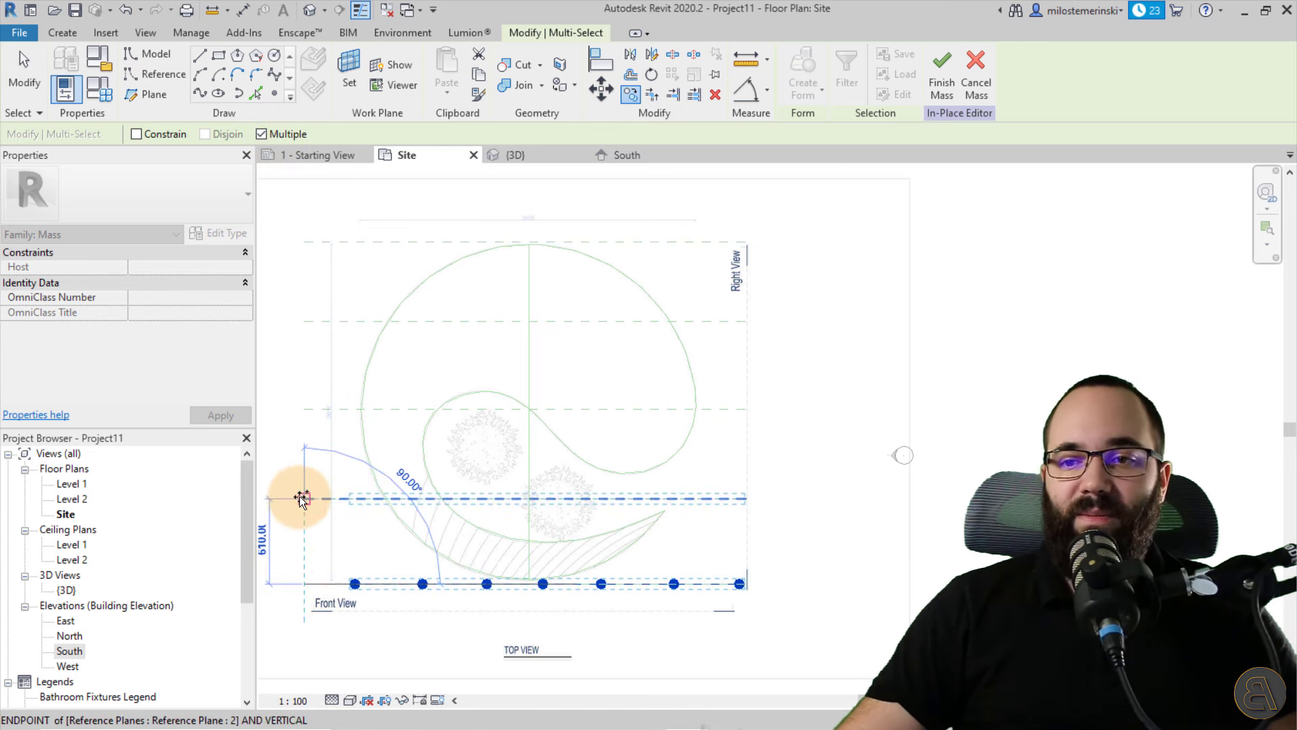
left_click(306, 498)
left_click(306, 409)
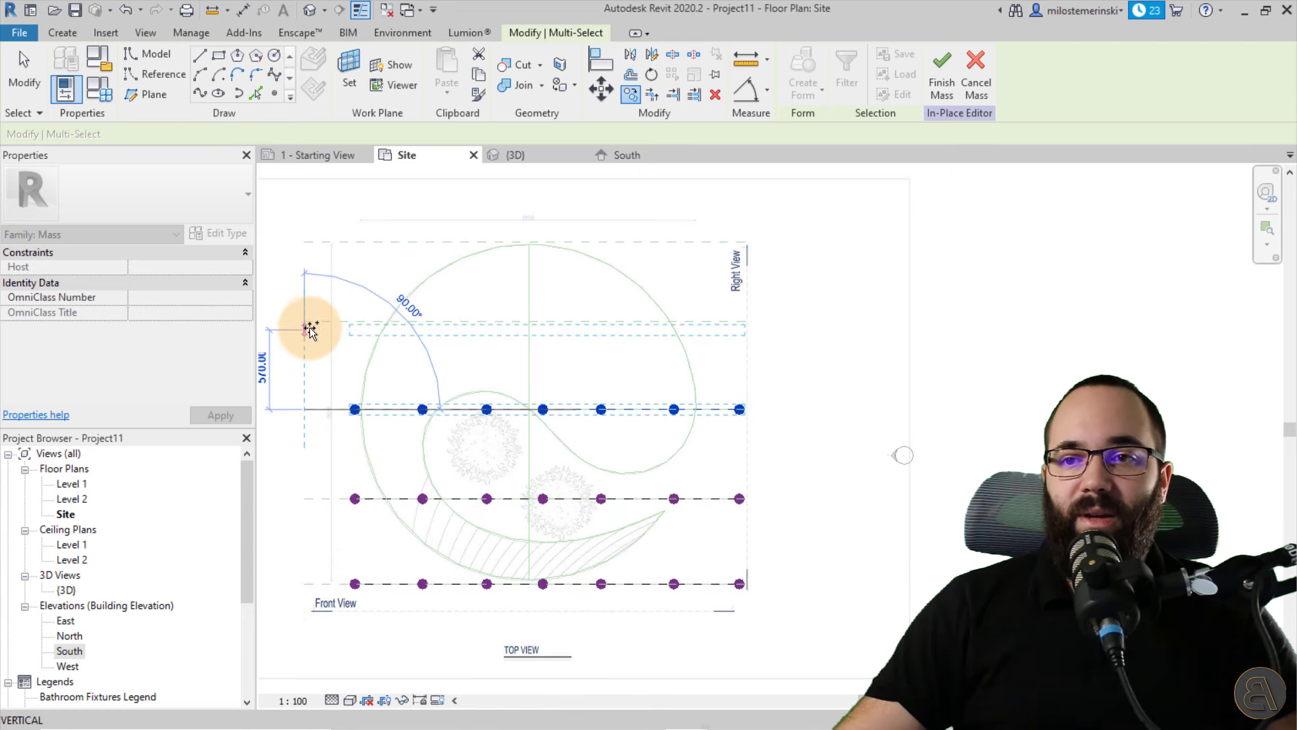
left_click(305, 321)
left_click(305, 241)
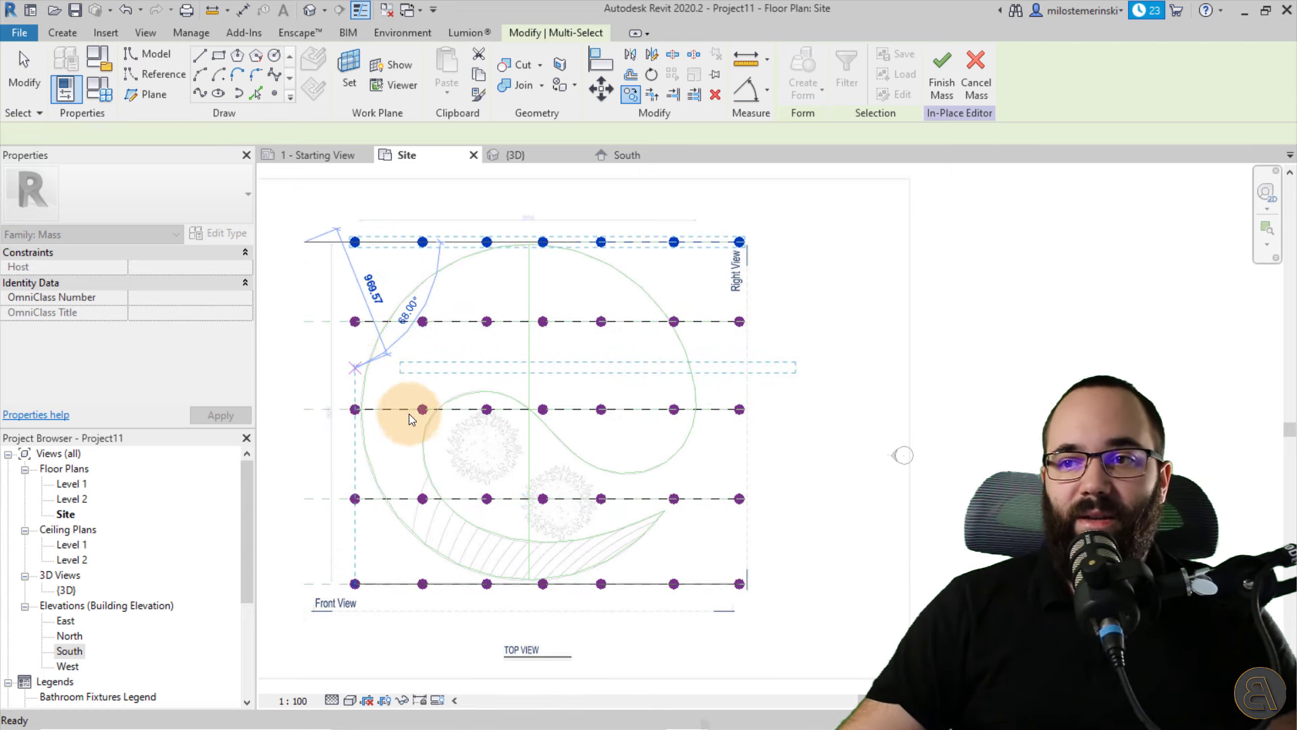
key("Escape")
key("Escape")
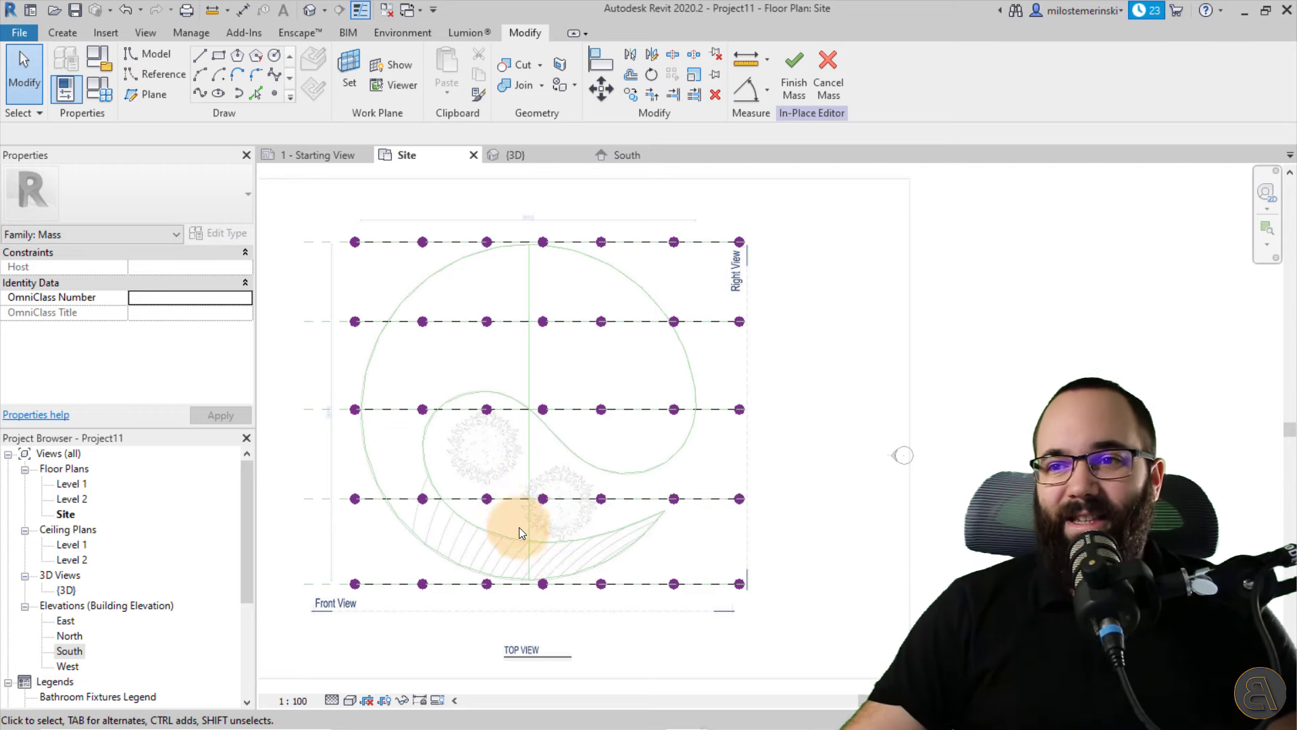
middle_click_drag(506, 533, 522, 532)
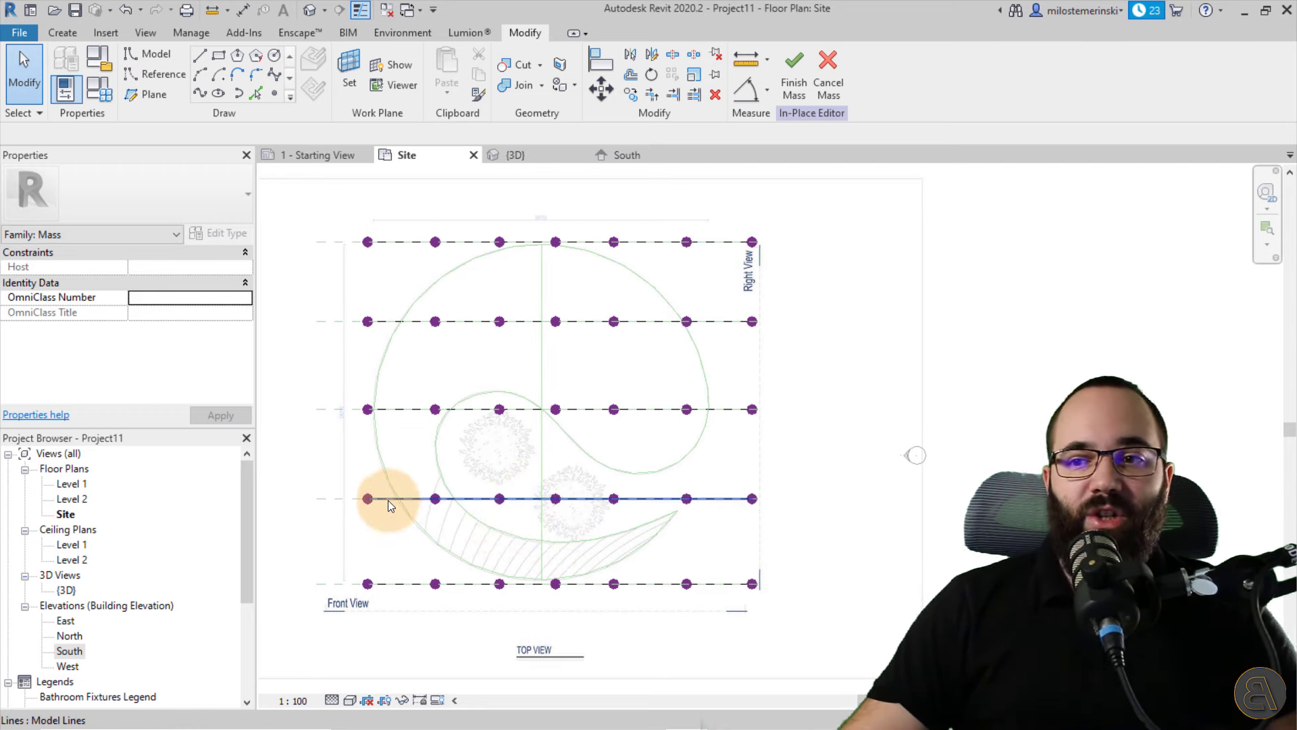
left_click_drag(524, 500, 911, 549)
left_click(621, 162)
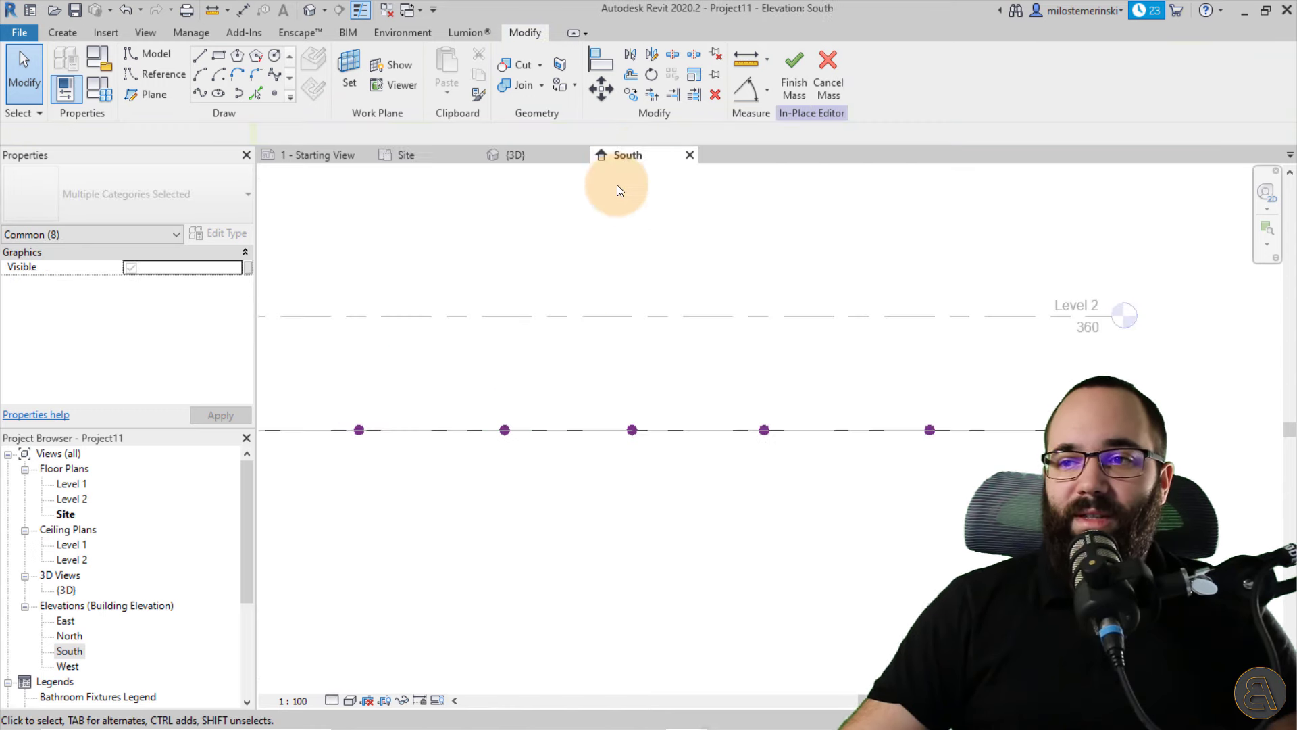
left_click(601, 88)
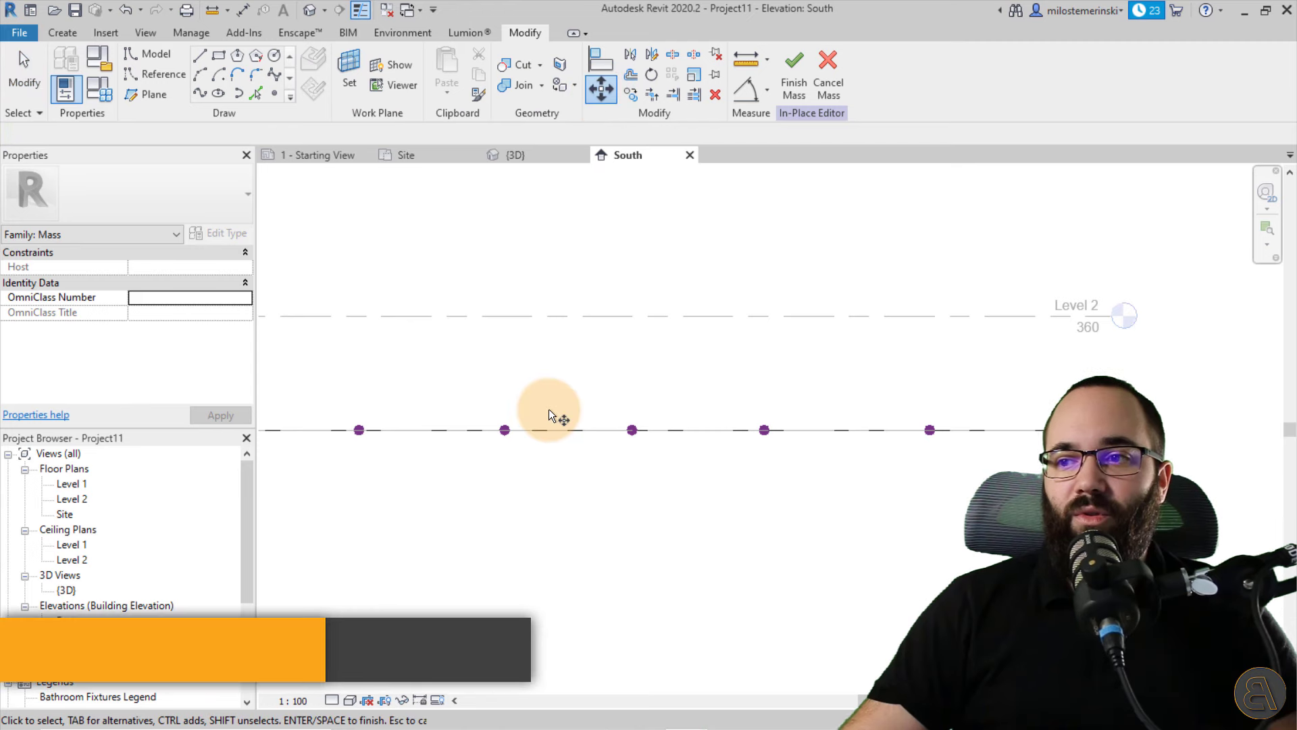
scroll(549, 409, "down", 2)
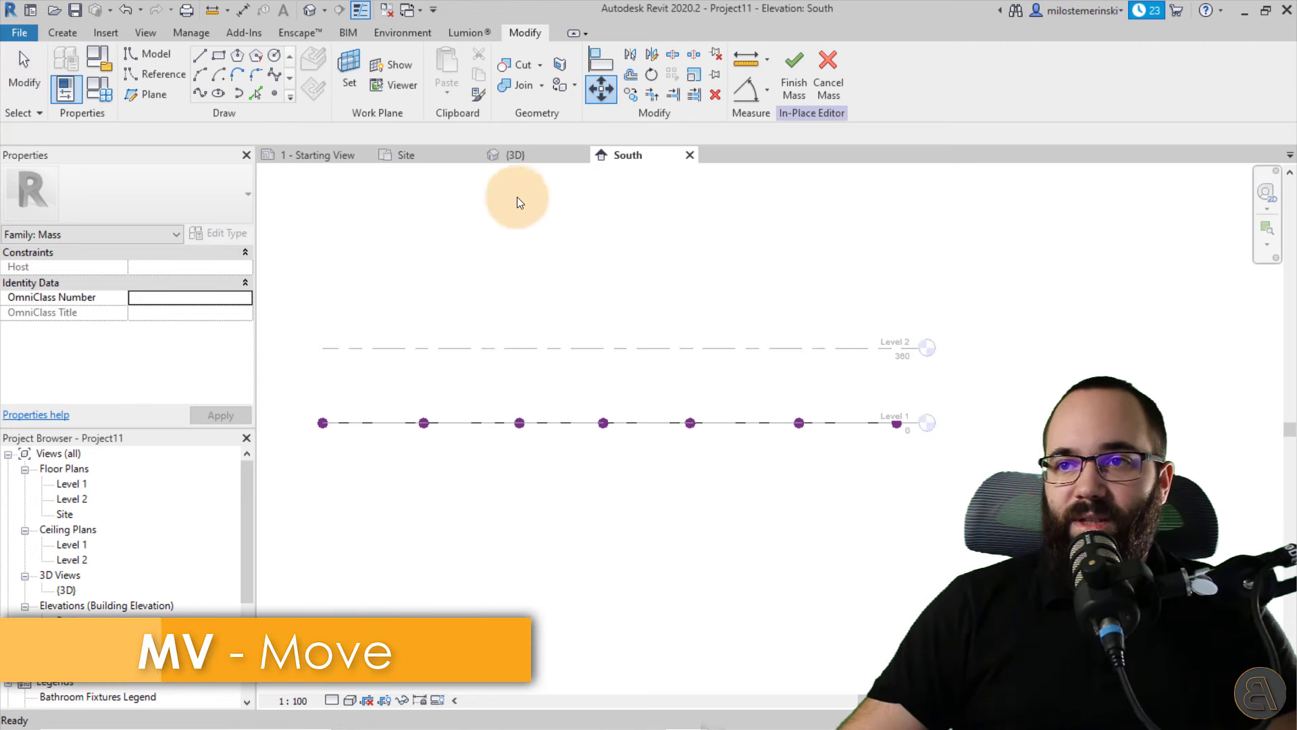
- Select the spline on the second reference plane with all its points and move it straight up 230 in the South elevation
left_click(516, 156)
middle_click_drag(537, 331, 613, 301, "shift")
left_click_drag(614, 301, 736, 614)
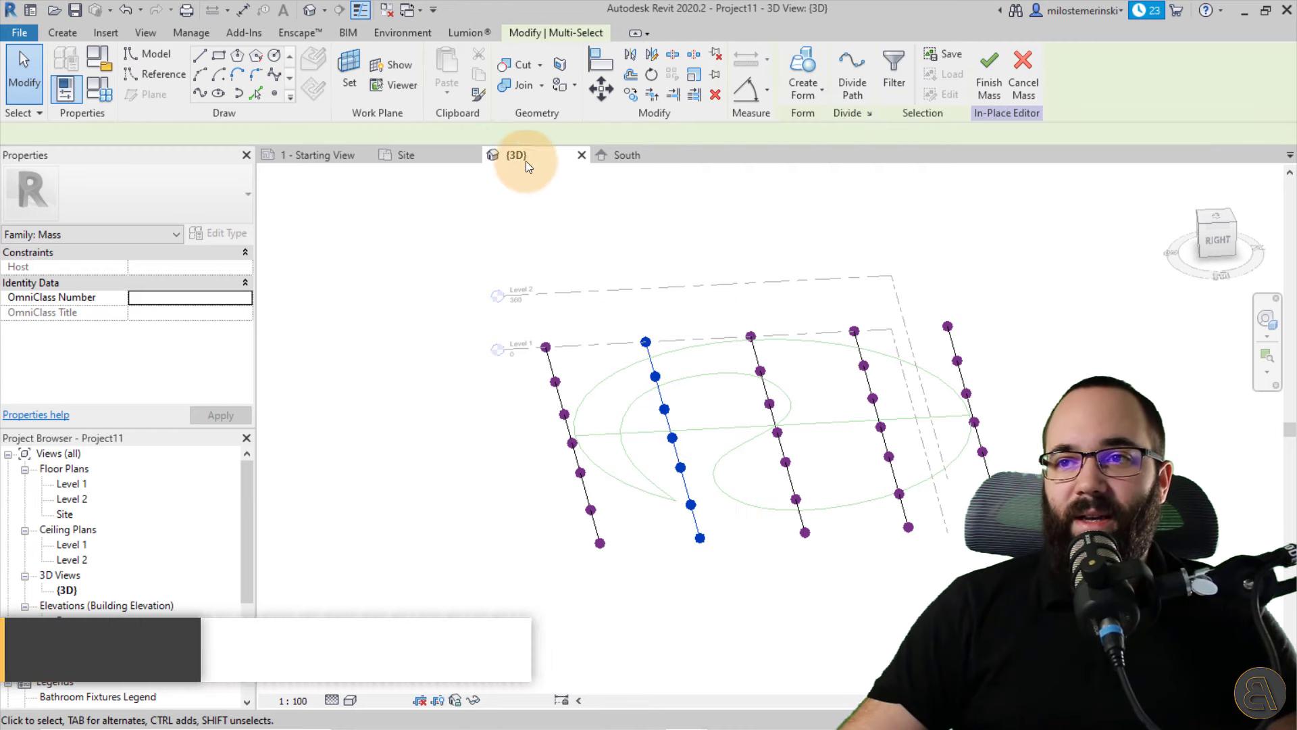
left_click(622, 159)
left_click(603, 92)
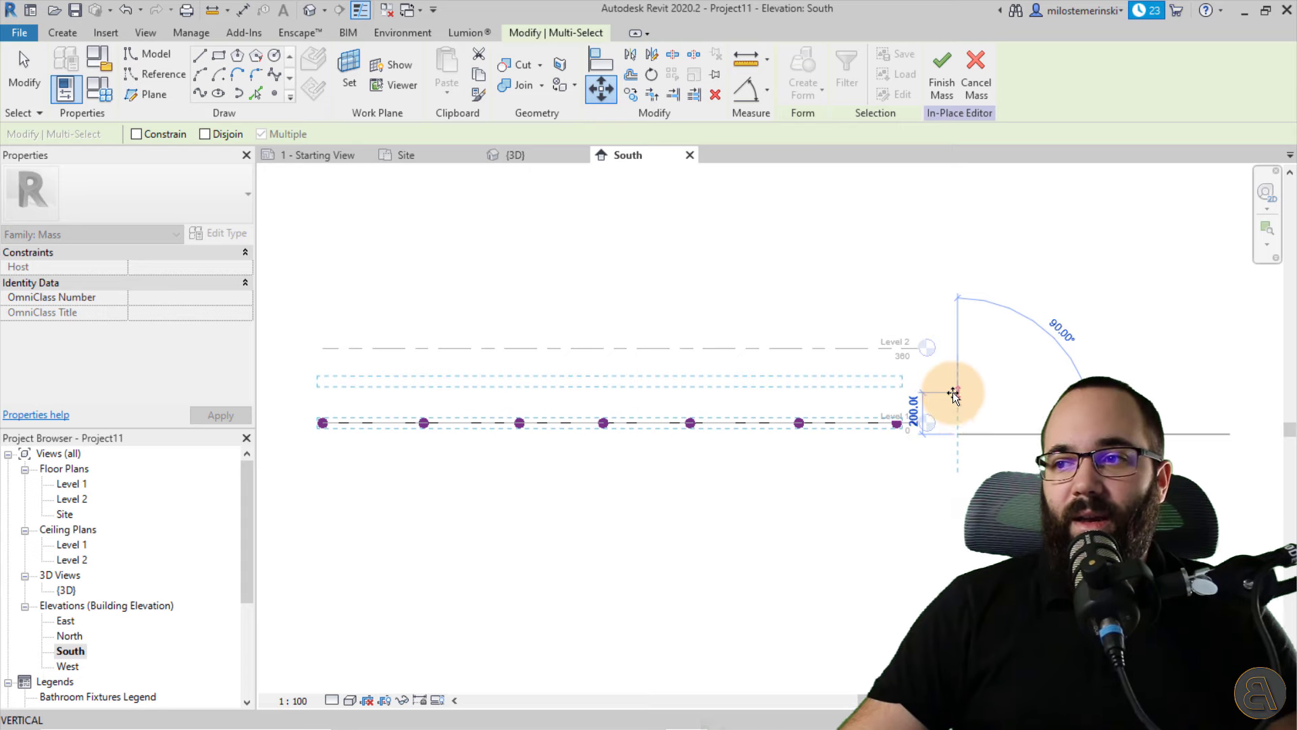
left_click(954, 389)
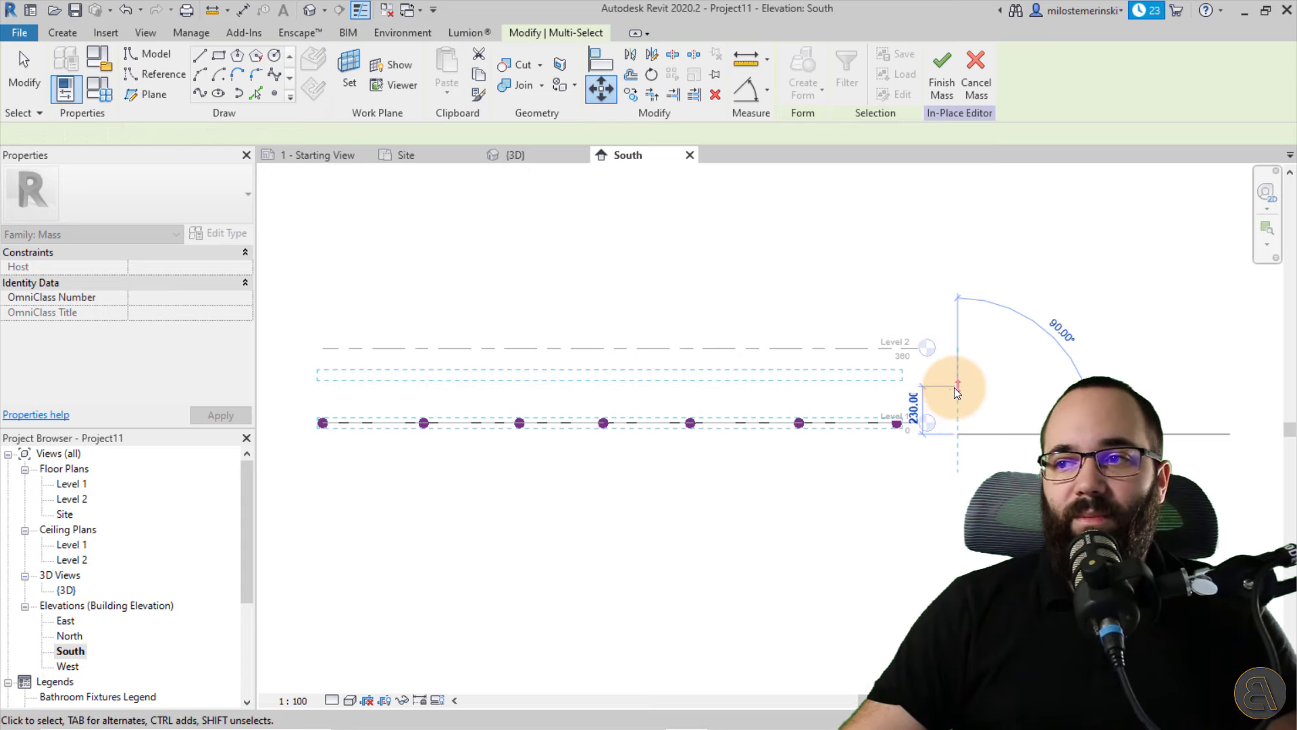
key("Escape")
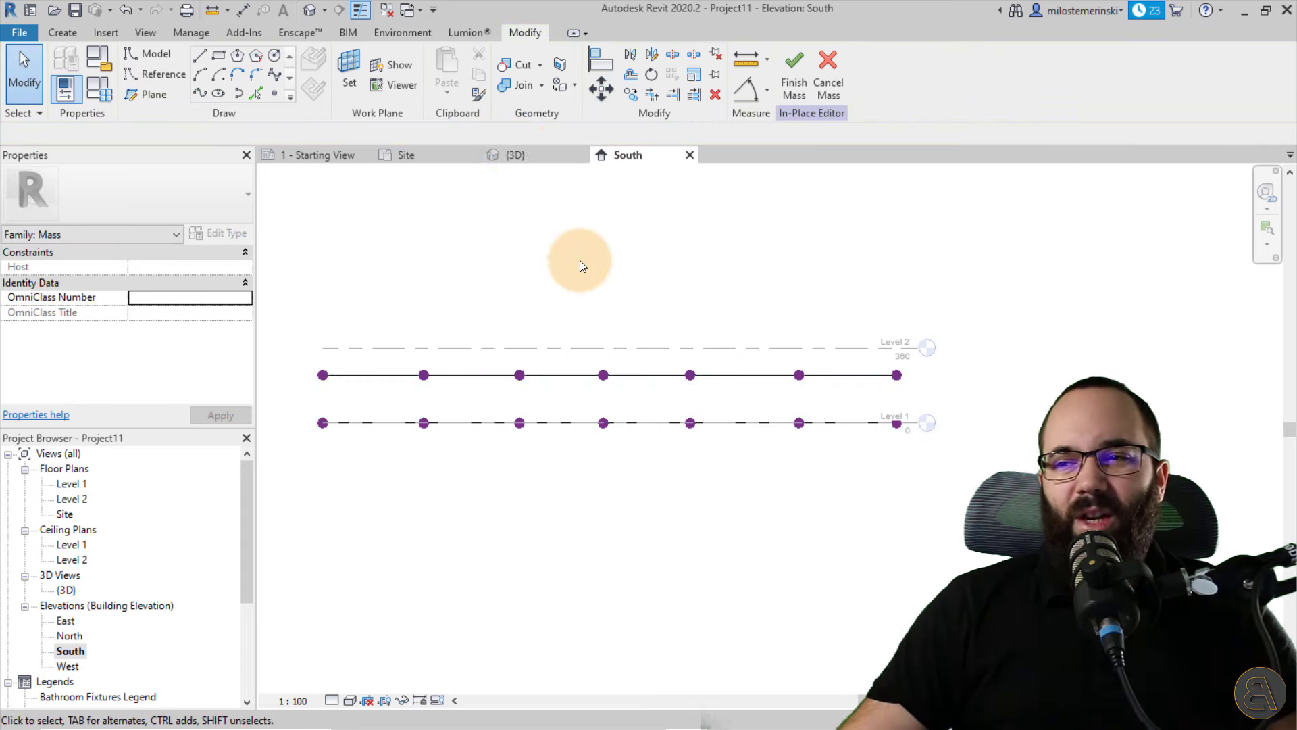
- Select the spline on the fourth reference plane with all its points and move it straight up above Level 2 in the South elevation
left_click(519, 169)
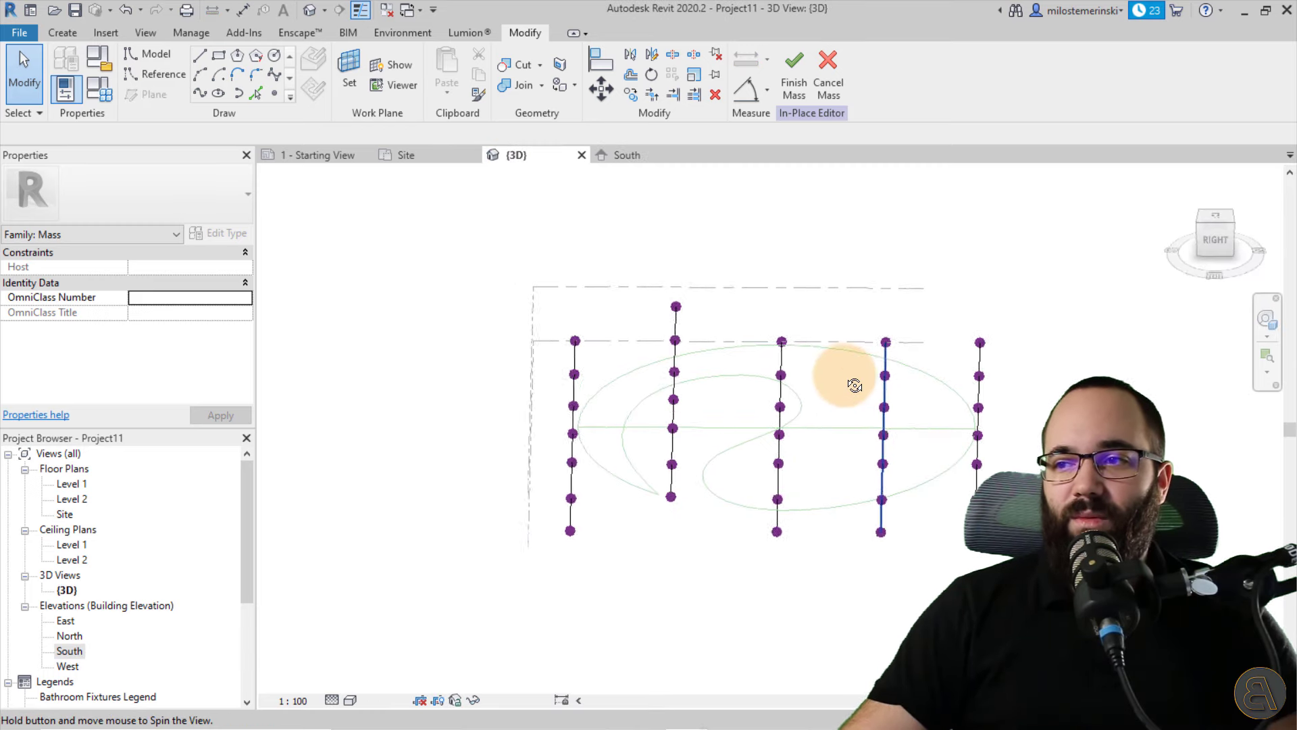
left_click_drag(853, 312, 895, 585)
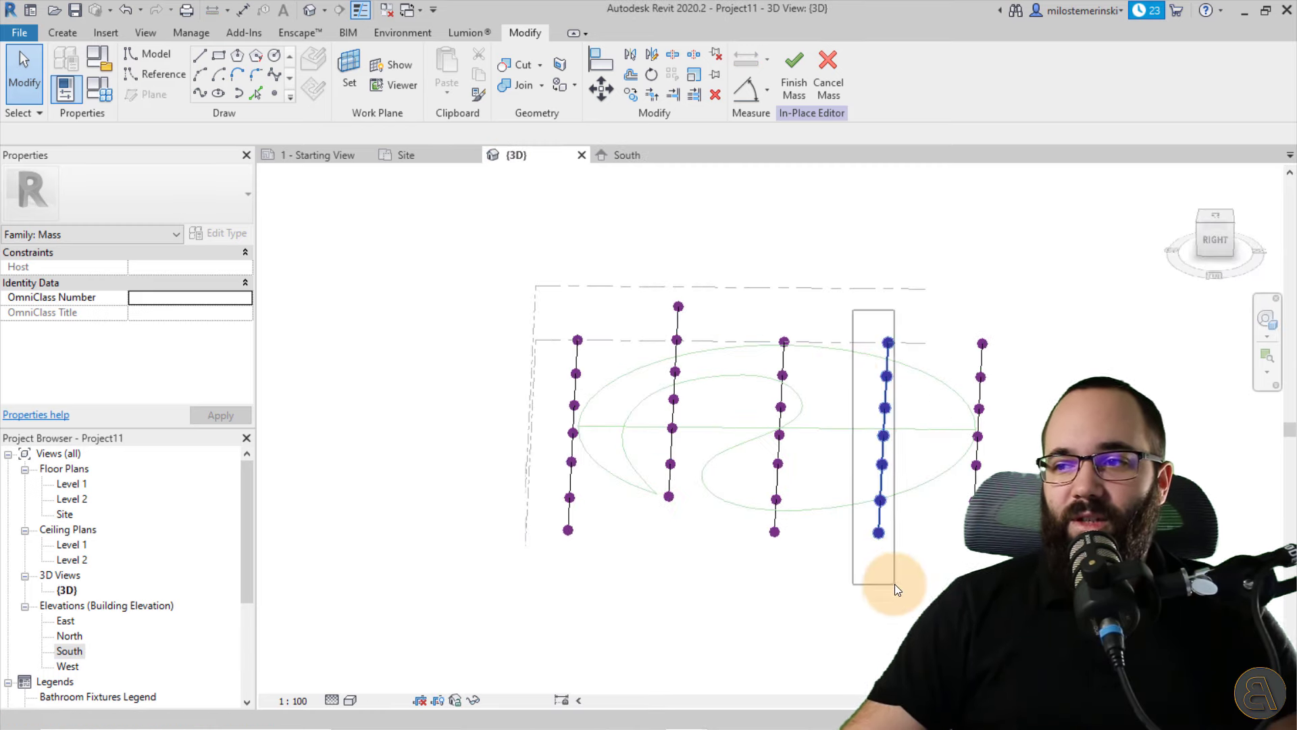
left_click(627, 156)
left_click(600, 89)
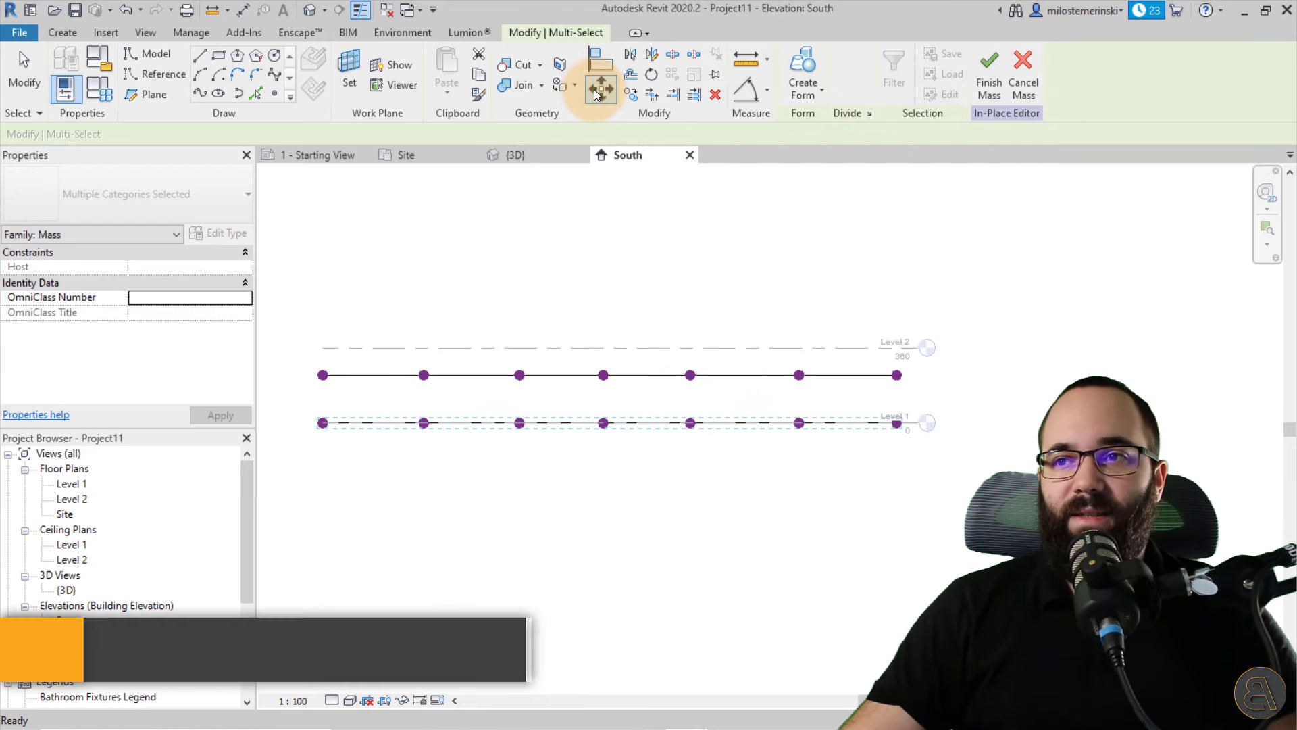
left_click(973, 423)
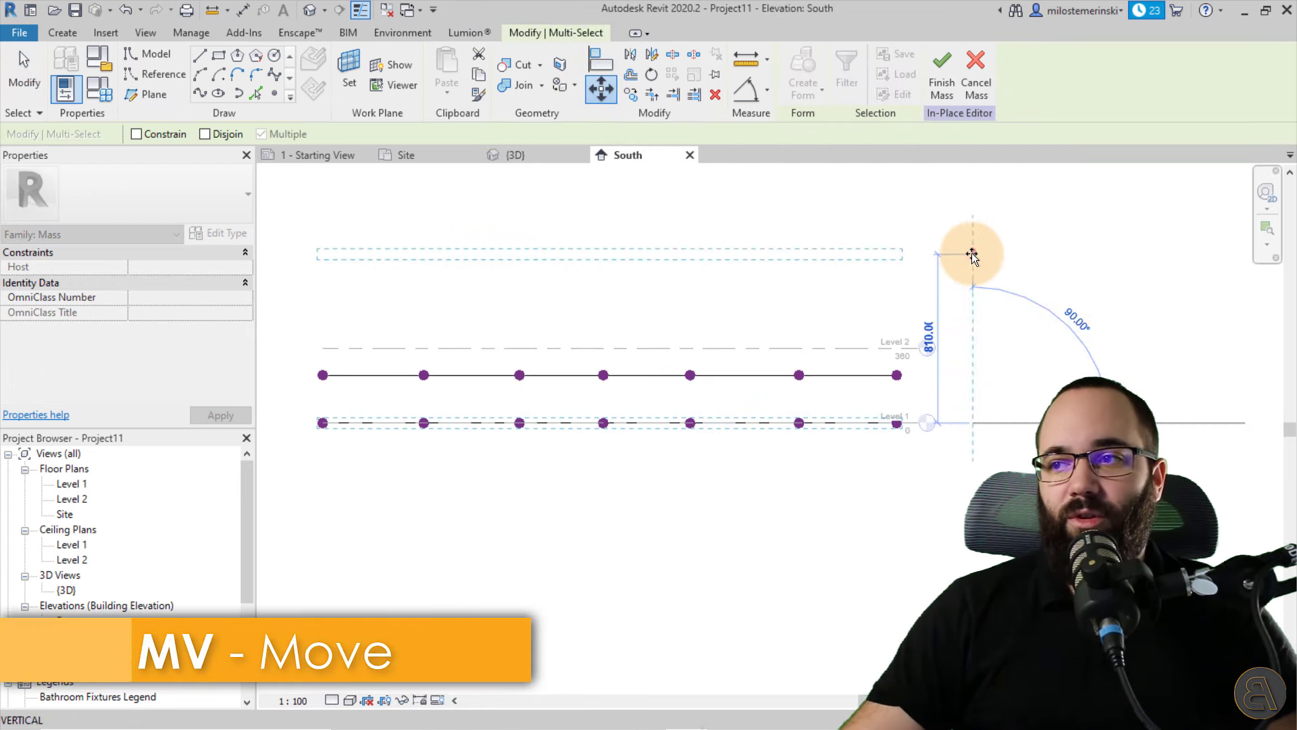
left_click(976, 296)
key("Escape")
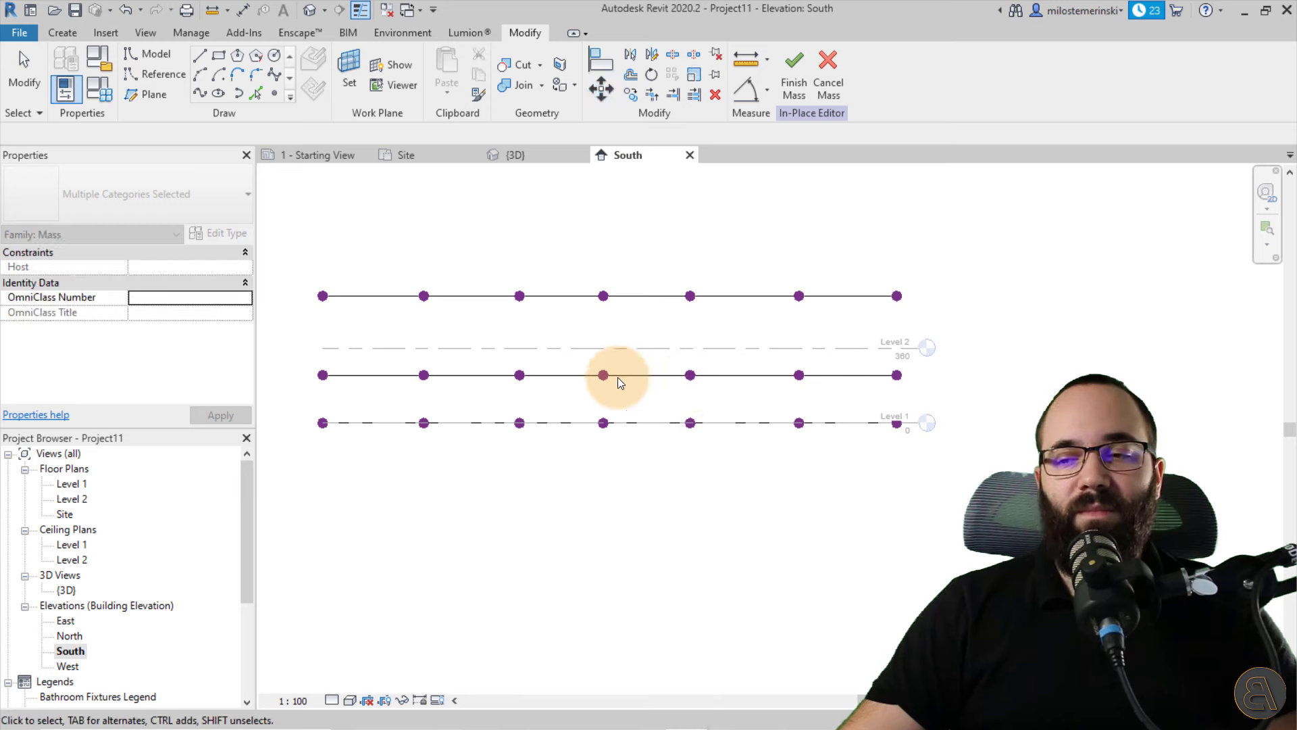
- Select the spline on the third reference plane with all its points and move it straight up 410 in the South elevation
left_click(519, 155)
middle_click_drag(819, 377, 833, 472, "shift")
left_click(809, 468)
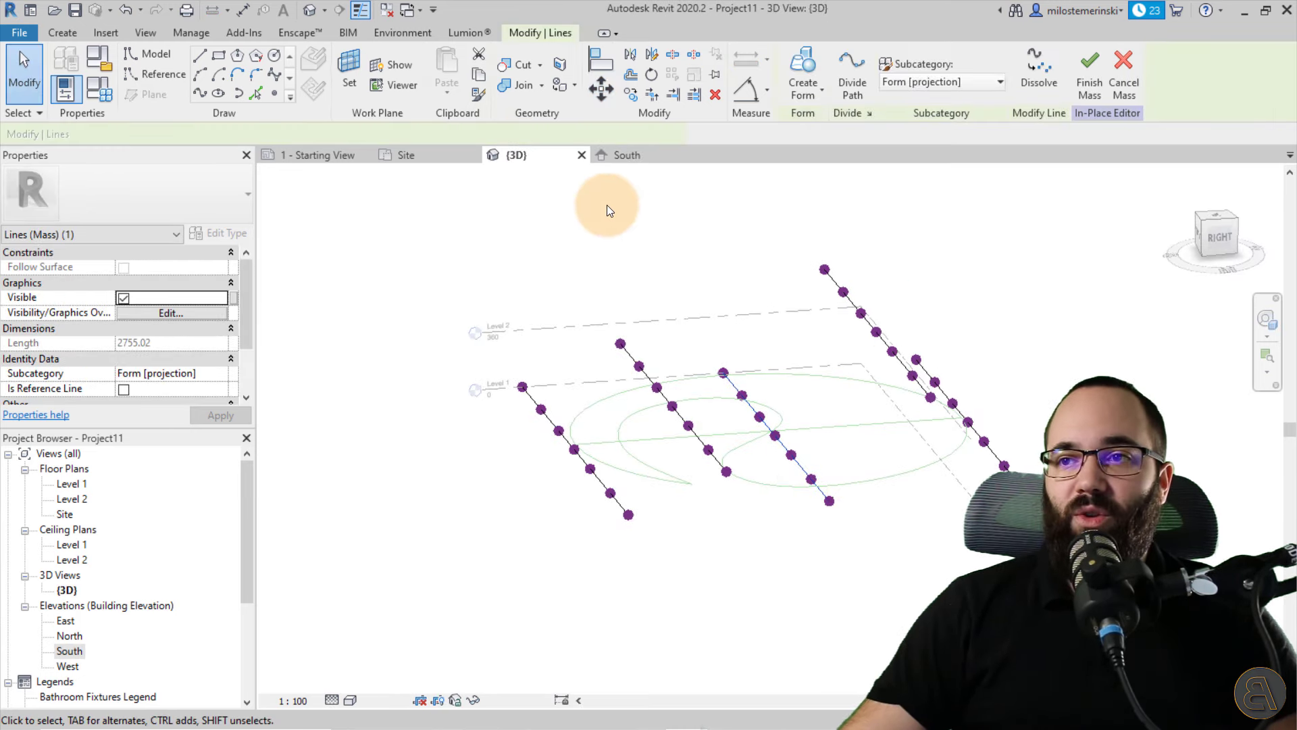
middle_click_drag(699, 330, 748, 355, "shift")
left_click_drag(749, 355, 623, 153)
left_click(623, 153)
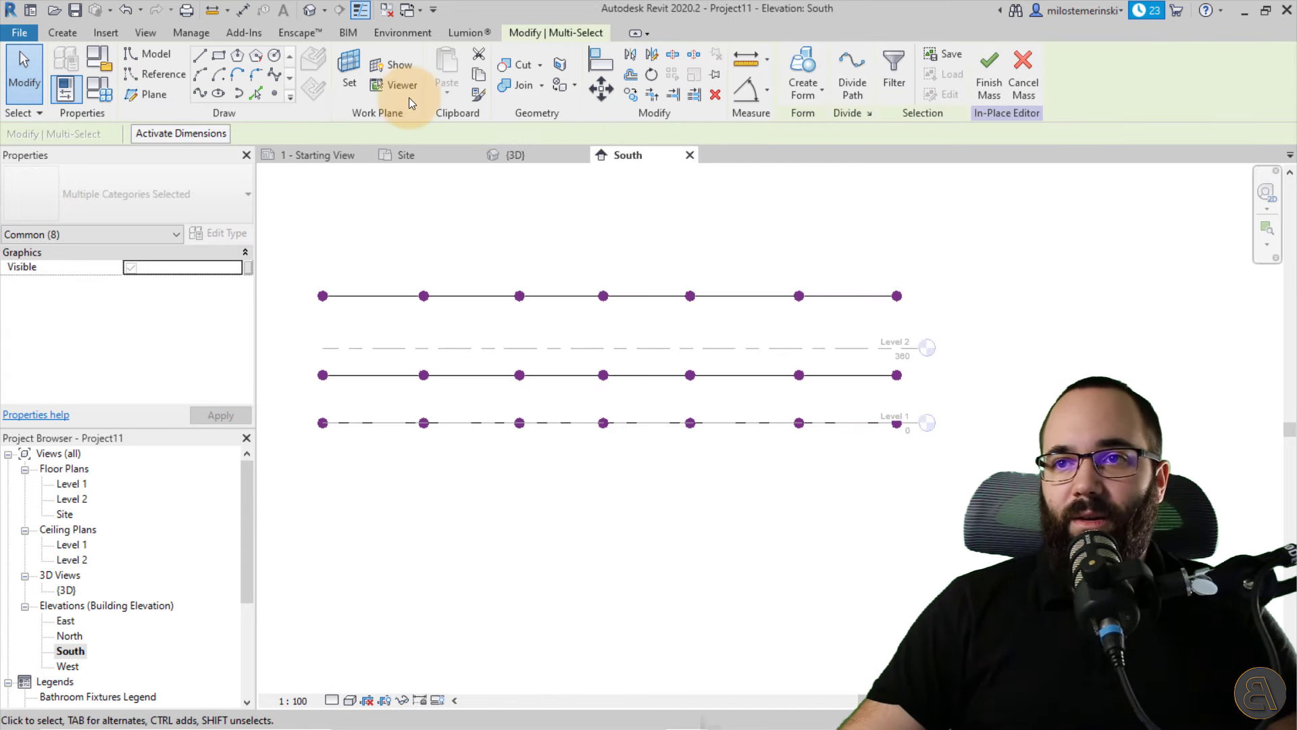
key("m")
key("v")
left_click(924, 394)
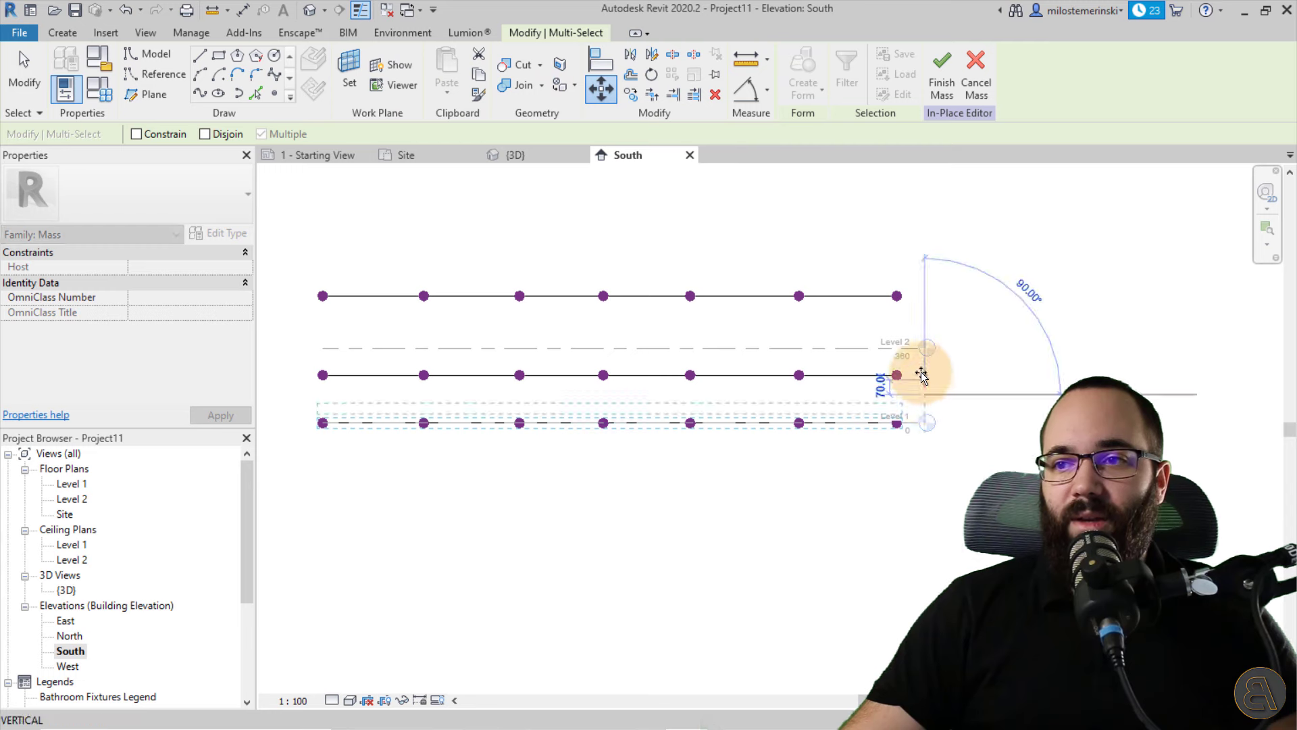
left_click(926, 311)
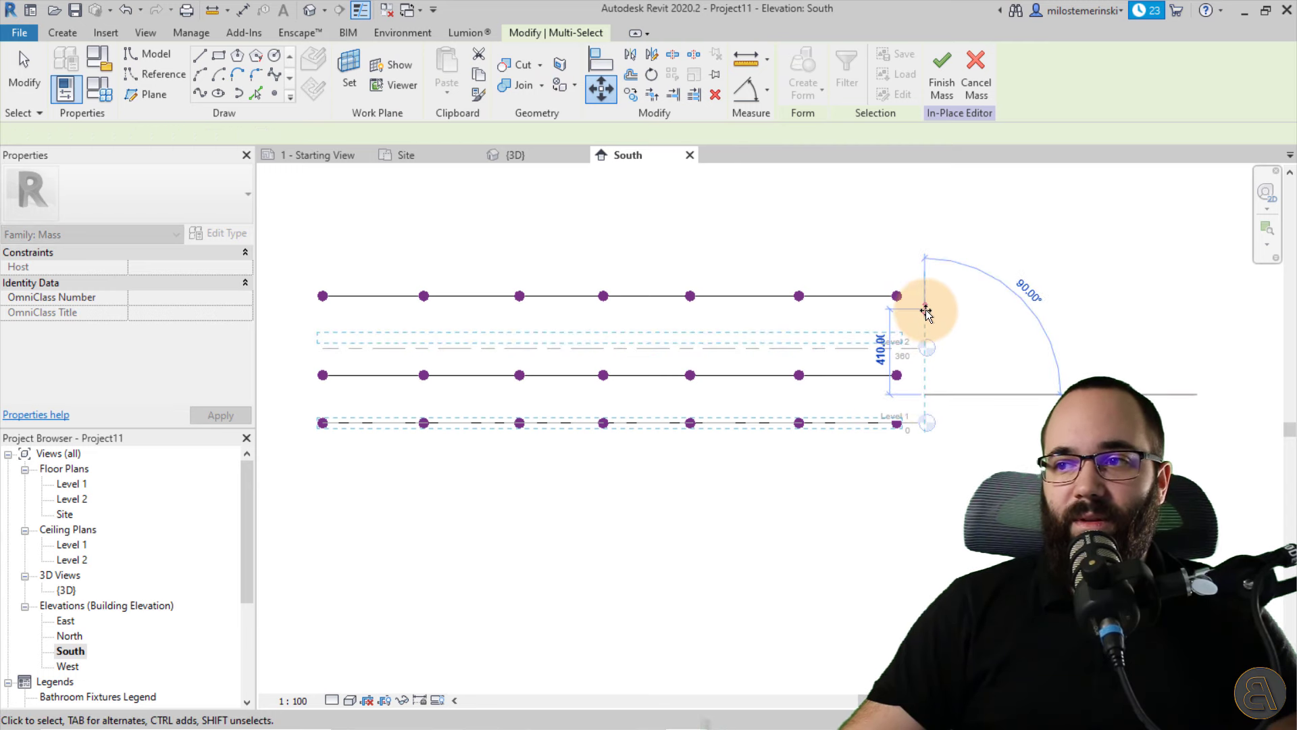
left_click(560, 191)
- Select the last reference plane's spline with all its points and raise it vertically between the third and fourth splines in the South elevation
left_click(533, 153)
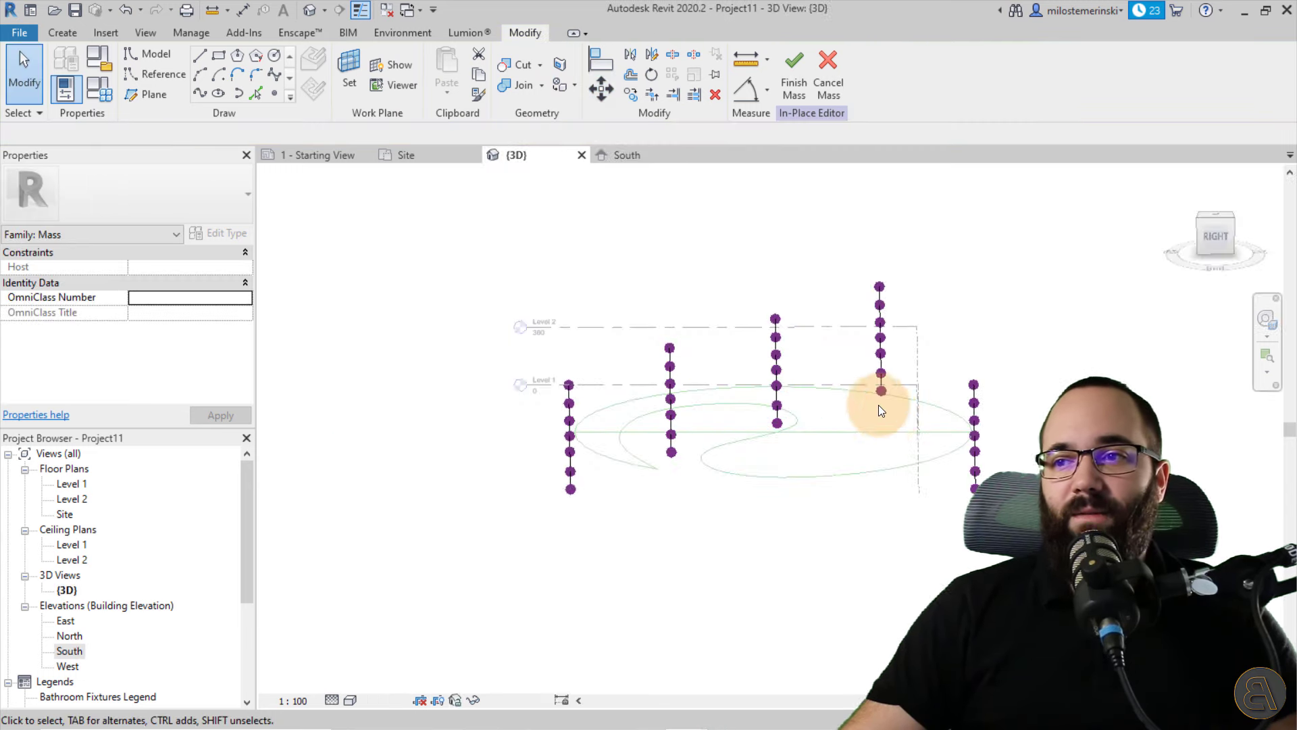
middle_click_drag(878, 404, 953, 404, "shift")
left_click_drag(941, 361, 1022, 563)
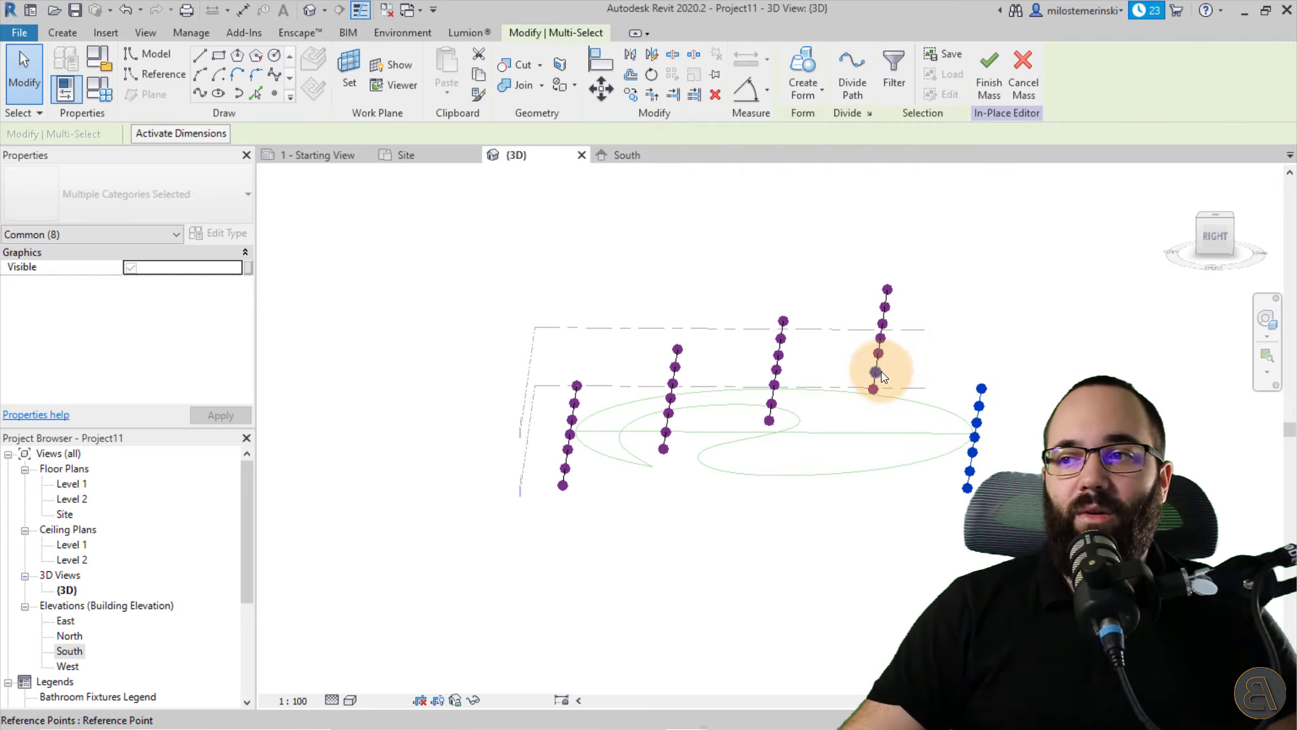
left_click(639, 152)
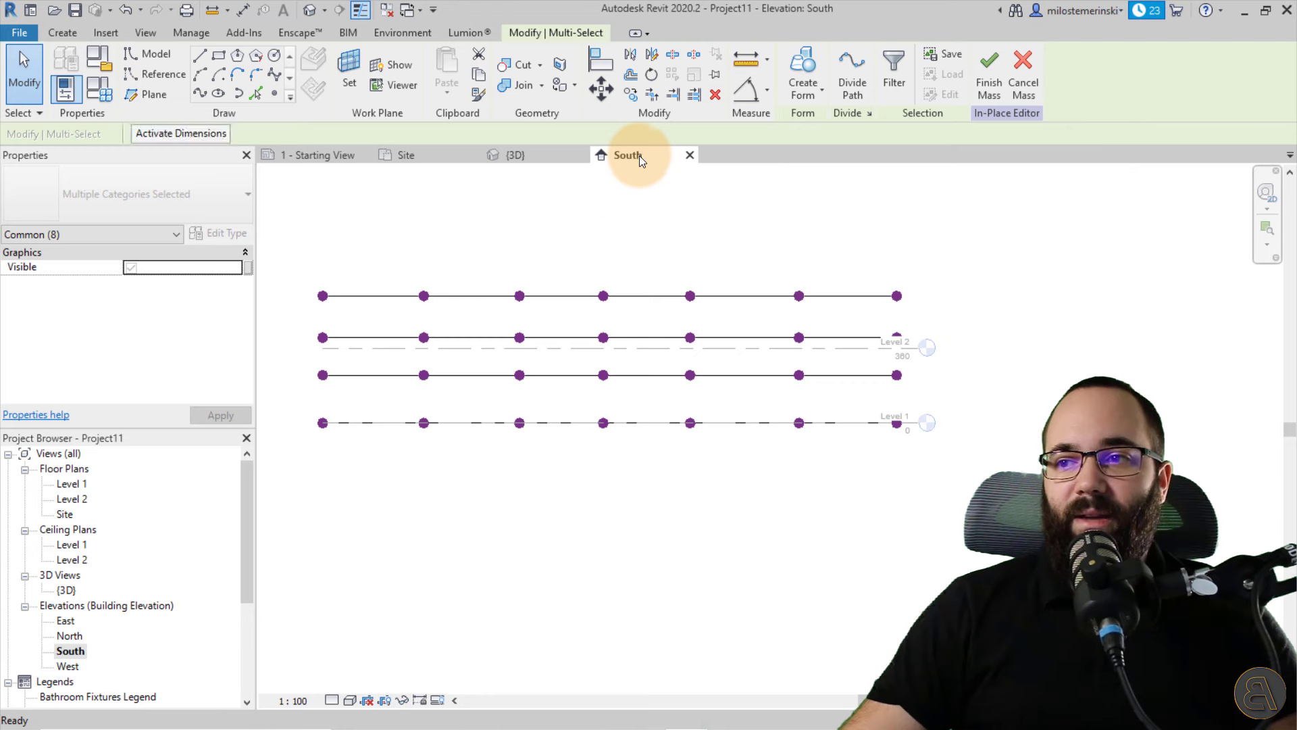
left_click(600, 89)
left_click(295, 411)
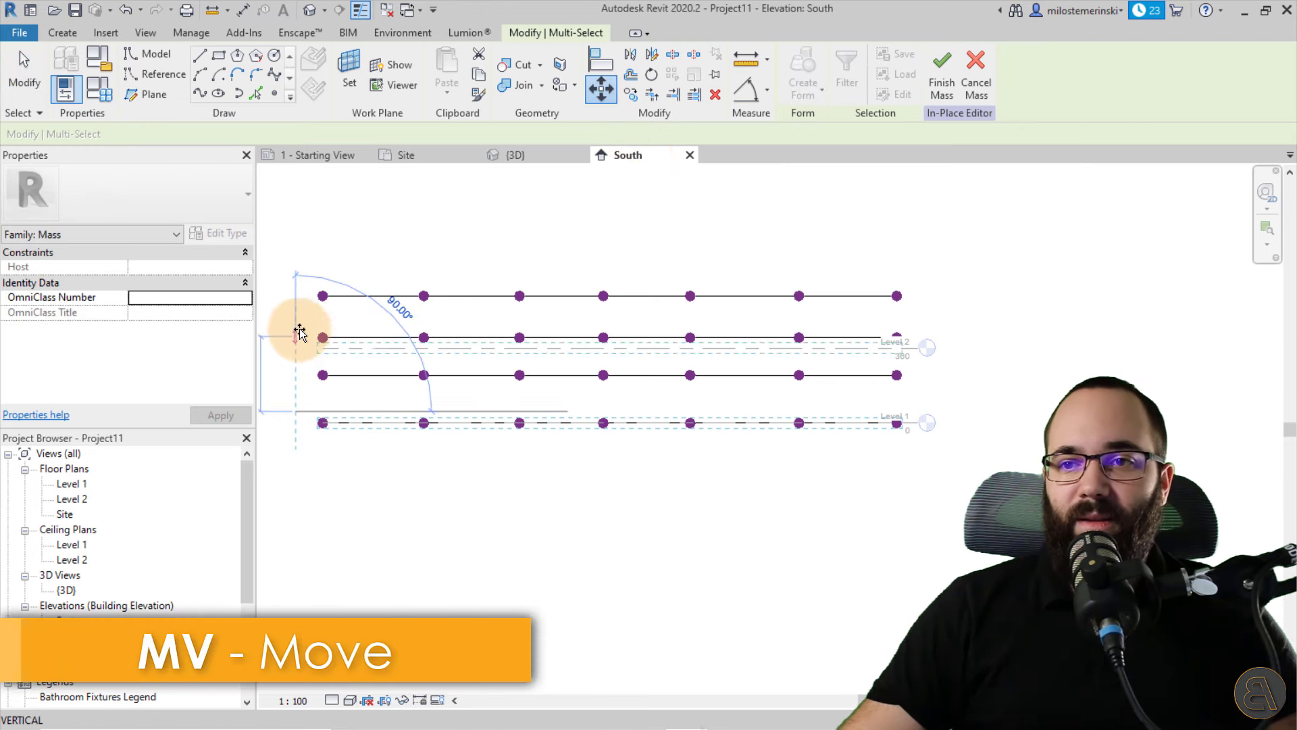
left_click(298, 307)
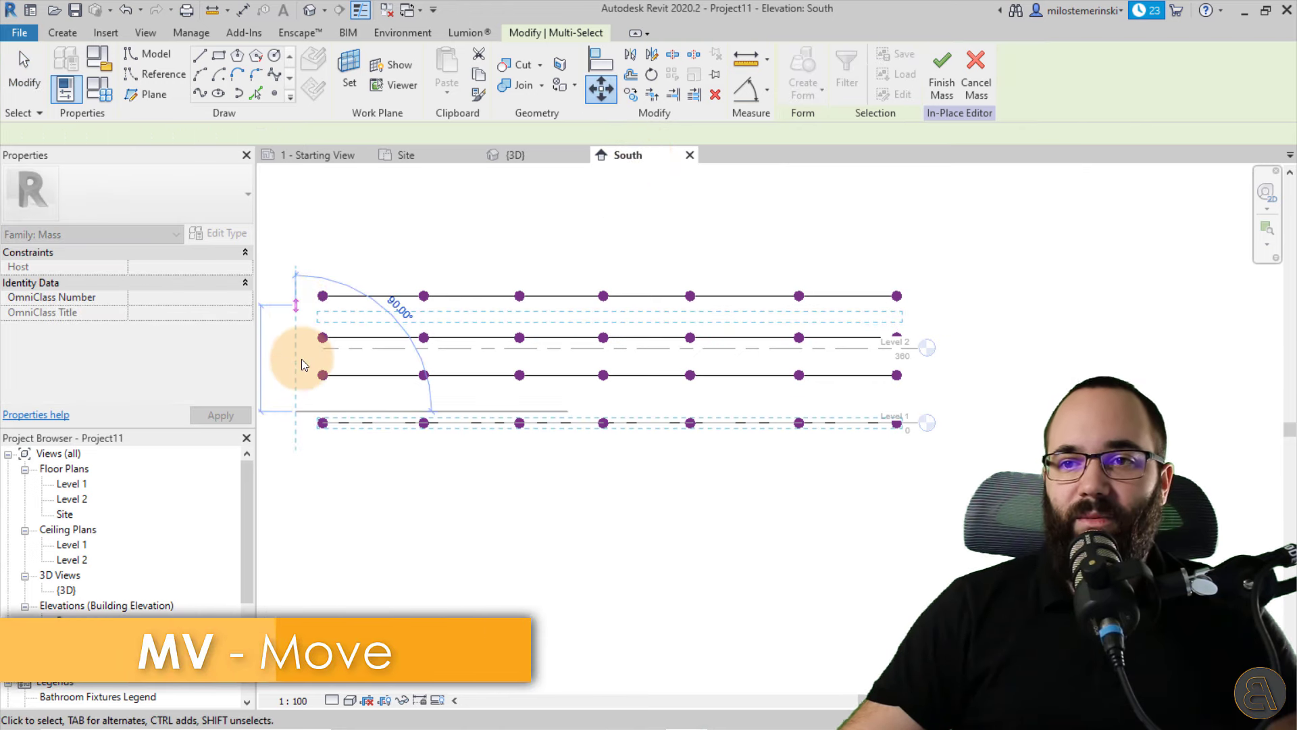
key("Escape")
- Raise the last reference plane's spline with all its points further, to just below the fourth spline in the South elevation
left_click(518, 156)
middle_click_drag(637, 347, 863, 295, "shift")
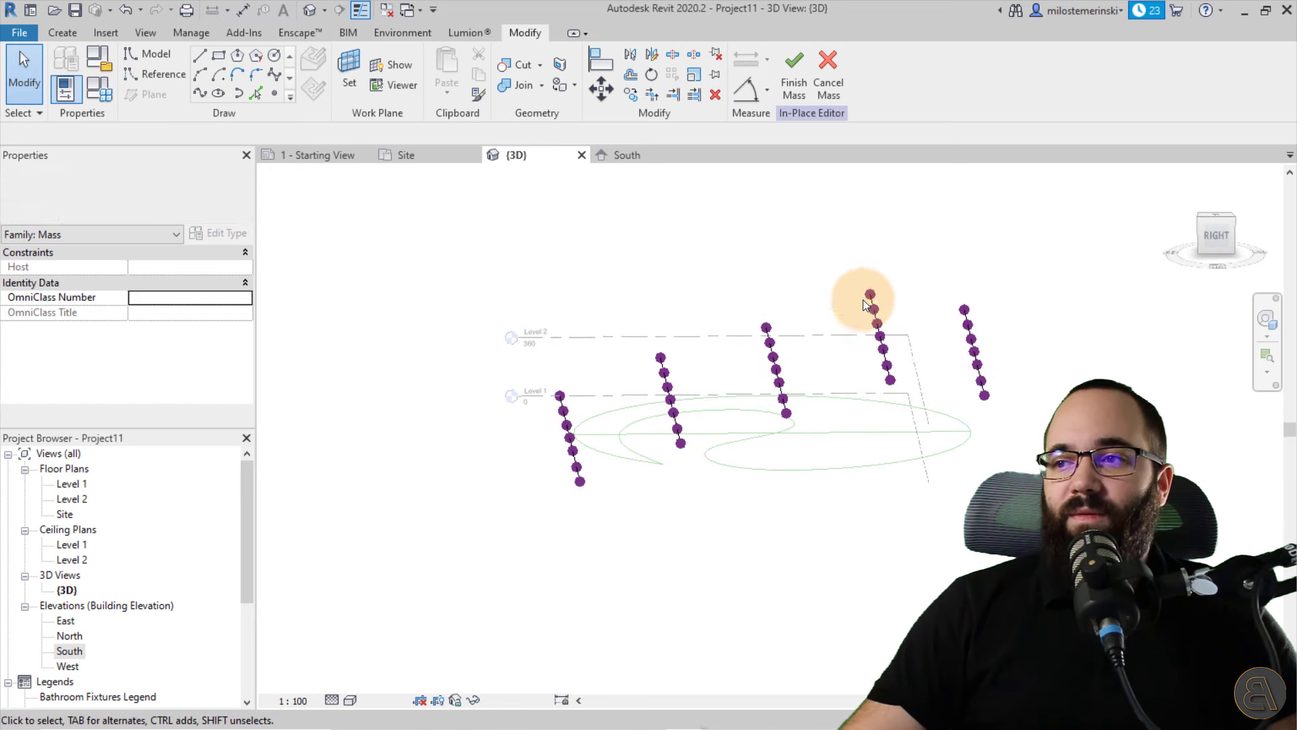
left_click(630, 157)
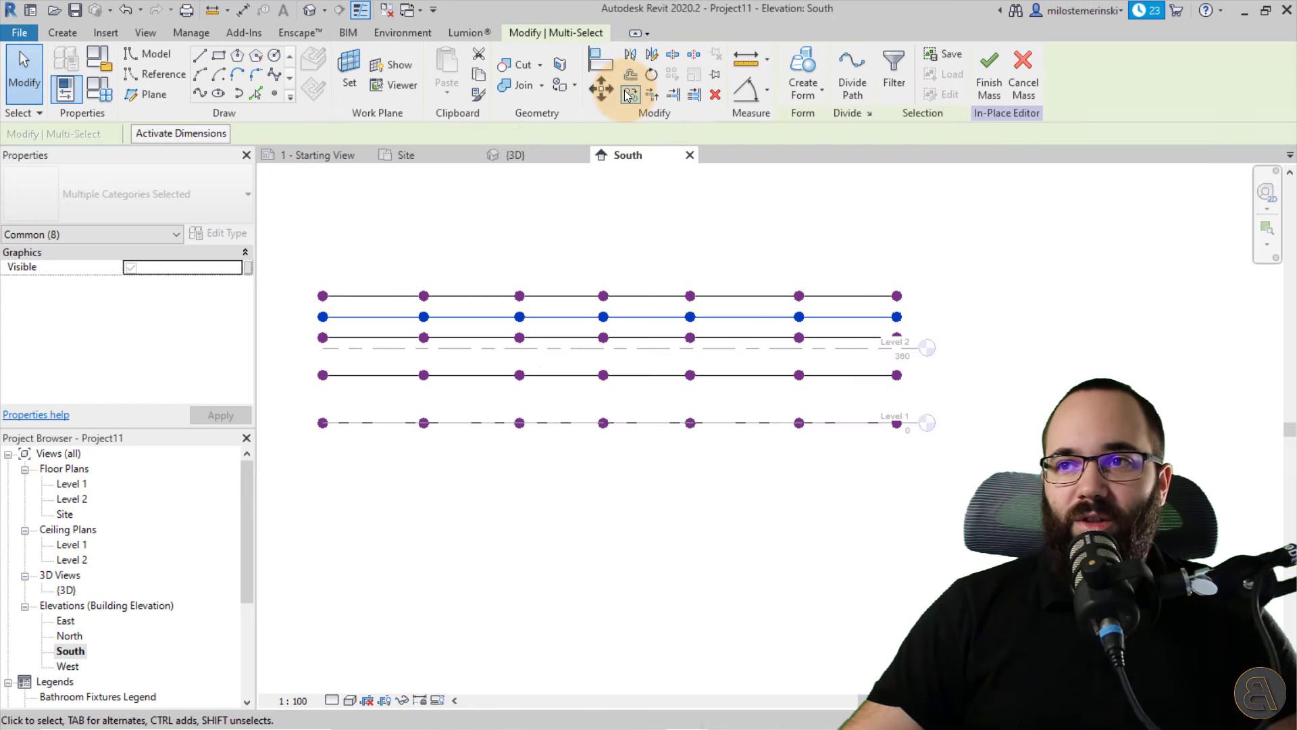
left_click(604, 90)
scroll(286, 325, "up", 2)
left_click(302, 358)
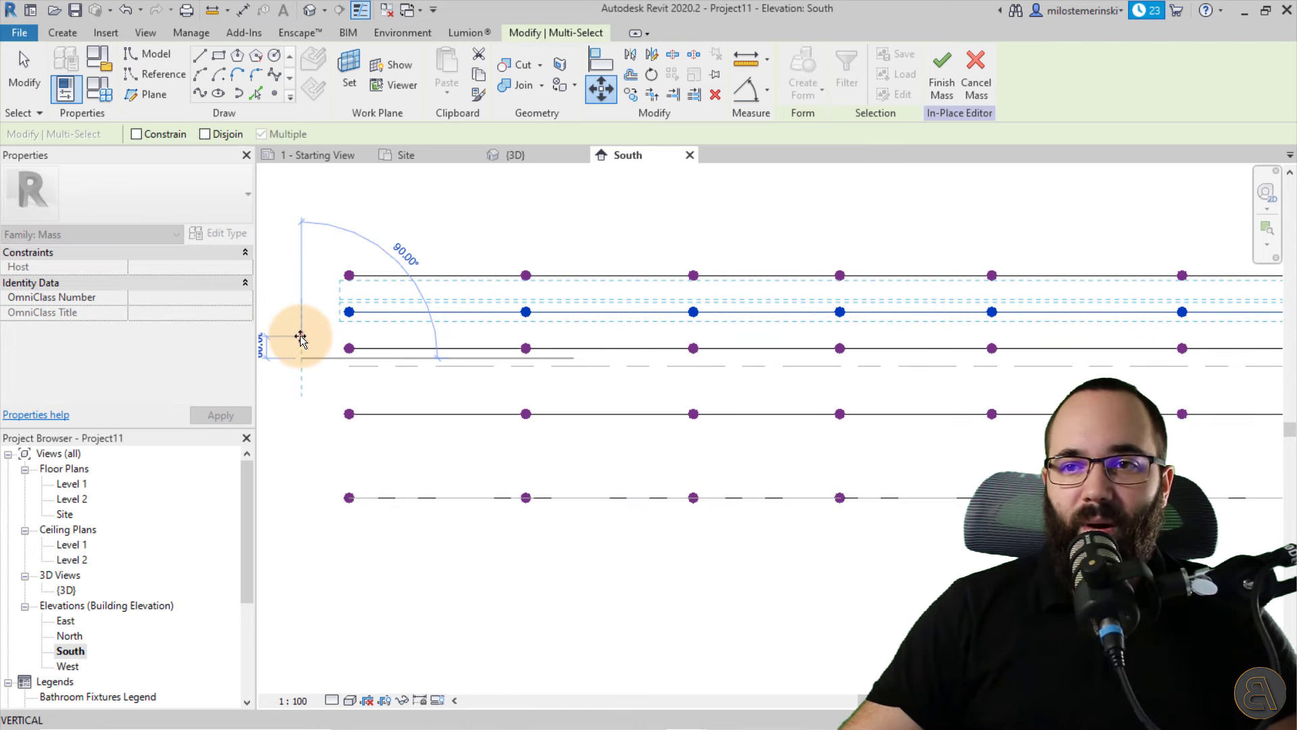
left_click(314, 362)
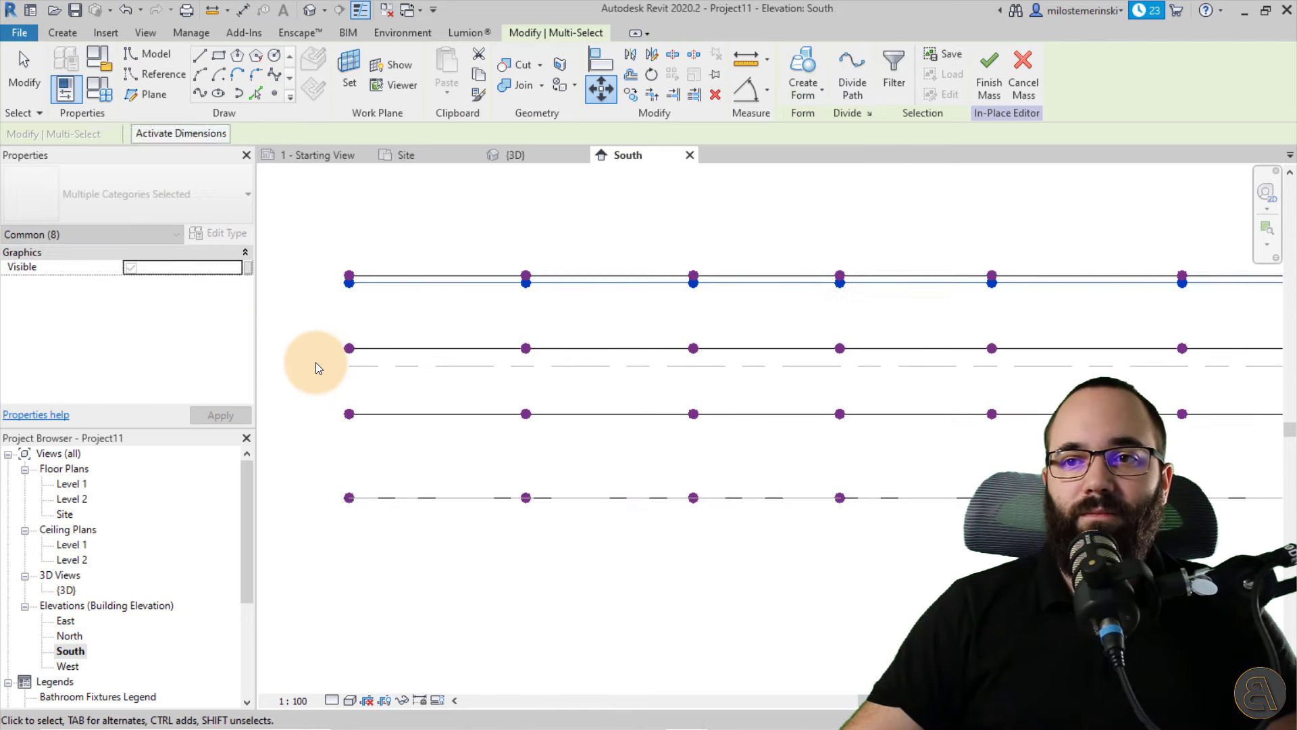
key("Escape")
- In the 3D view, raise the first three points at the left end of the front spline progressively, lifting the end point most
left_click(525, 159)
middle_click_drag(559, 281, 744, 436, "shift")
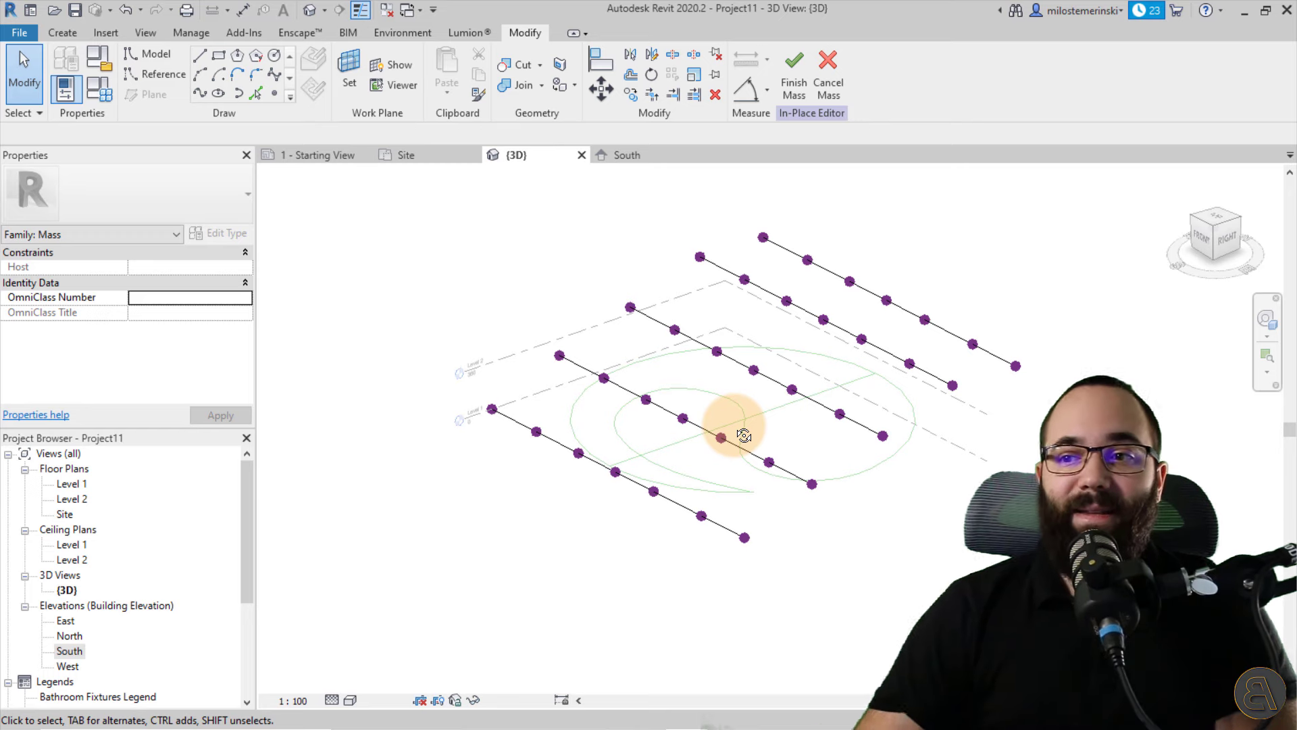
middle_click_drag(657, 553, 943, 477, "shift")
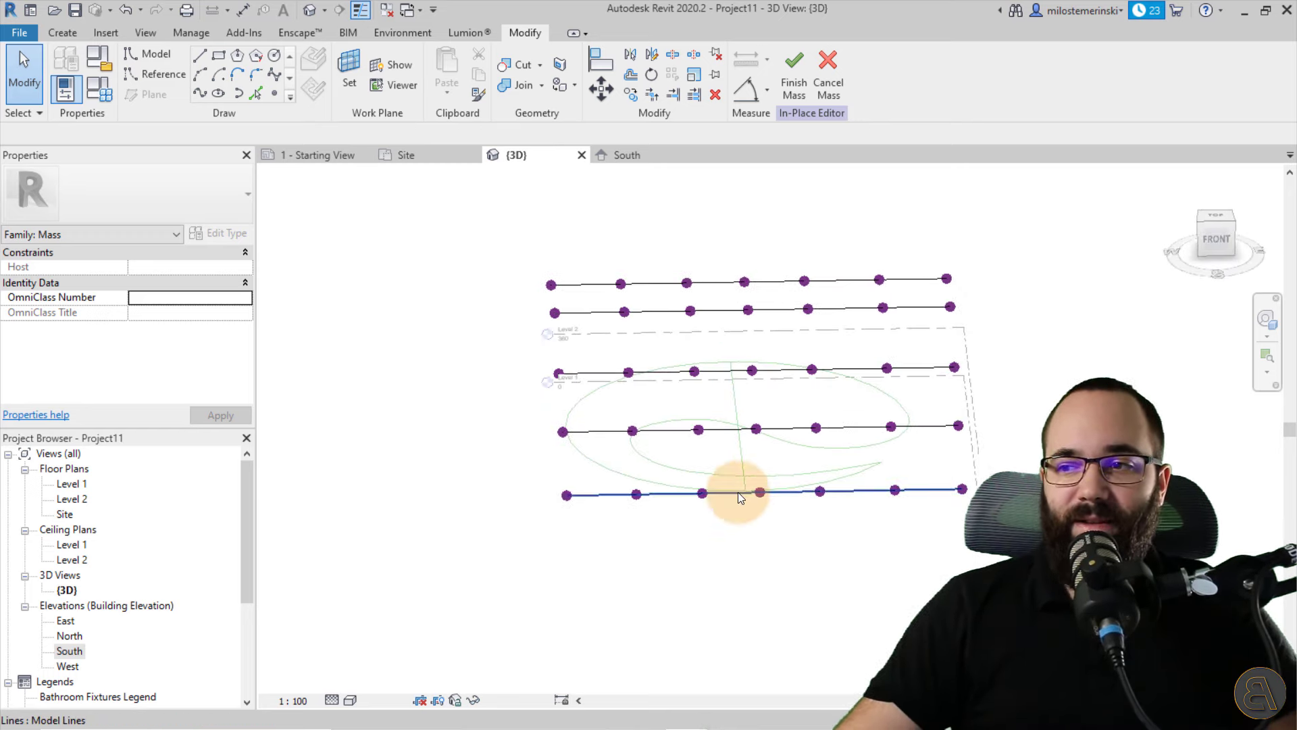
scroll(564, 494, "up", 3)
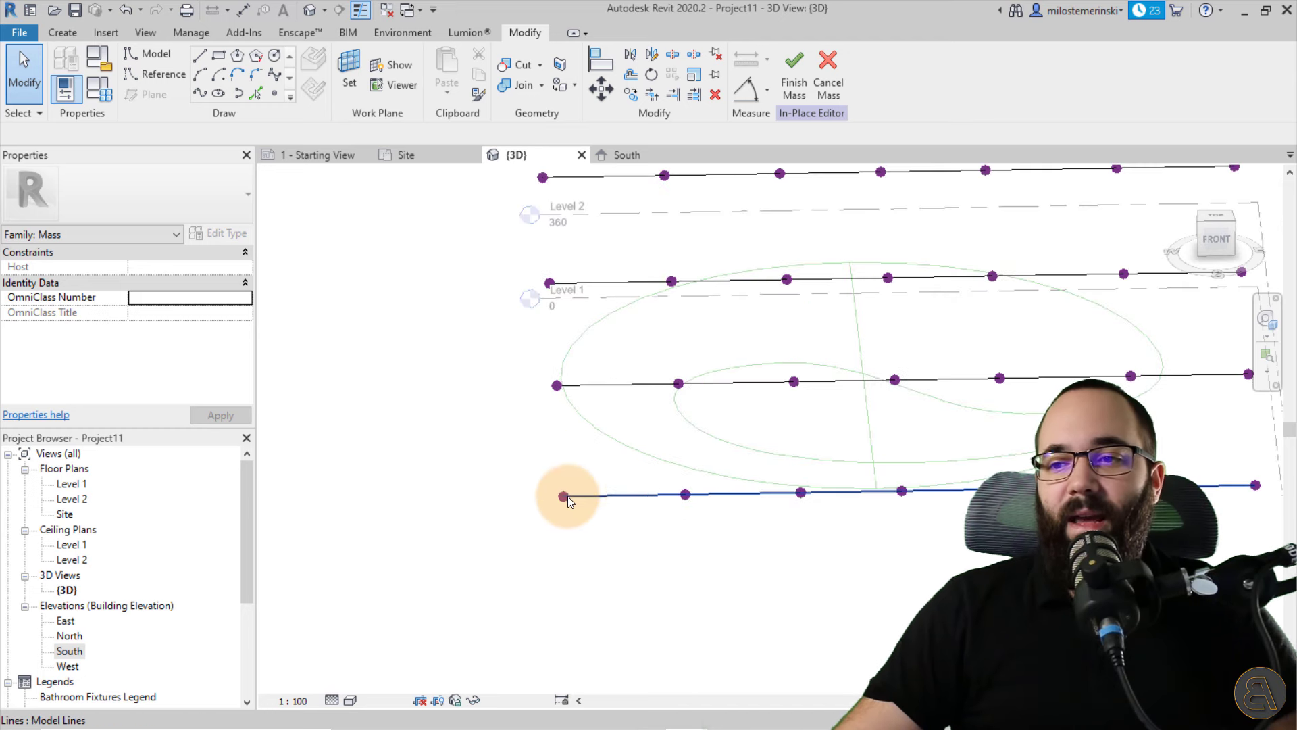
left_click(559, 498)
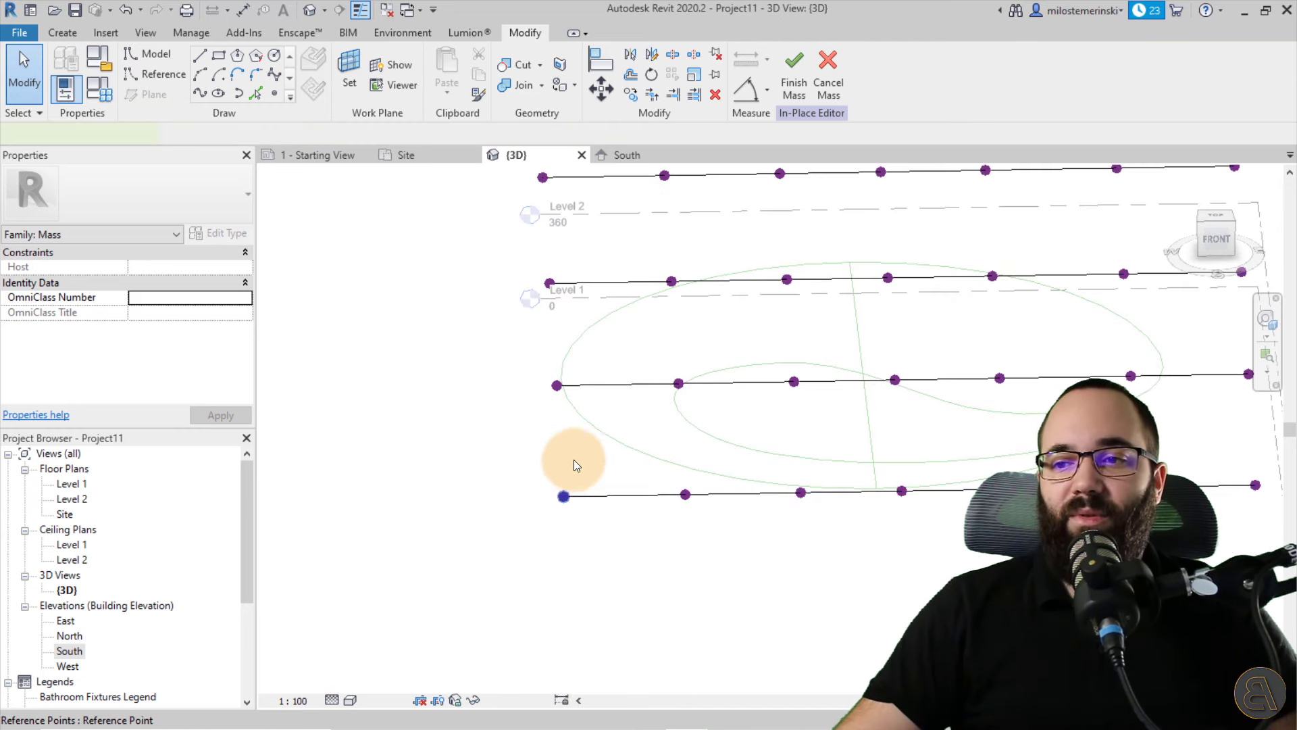
left_click_drag(569, 459, 567, 427)
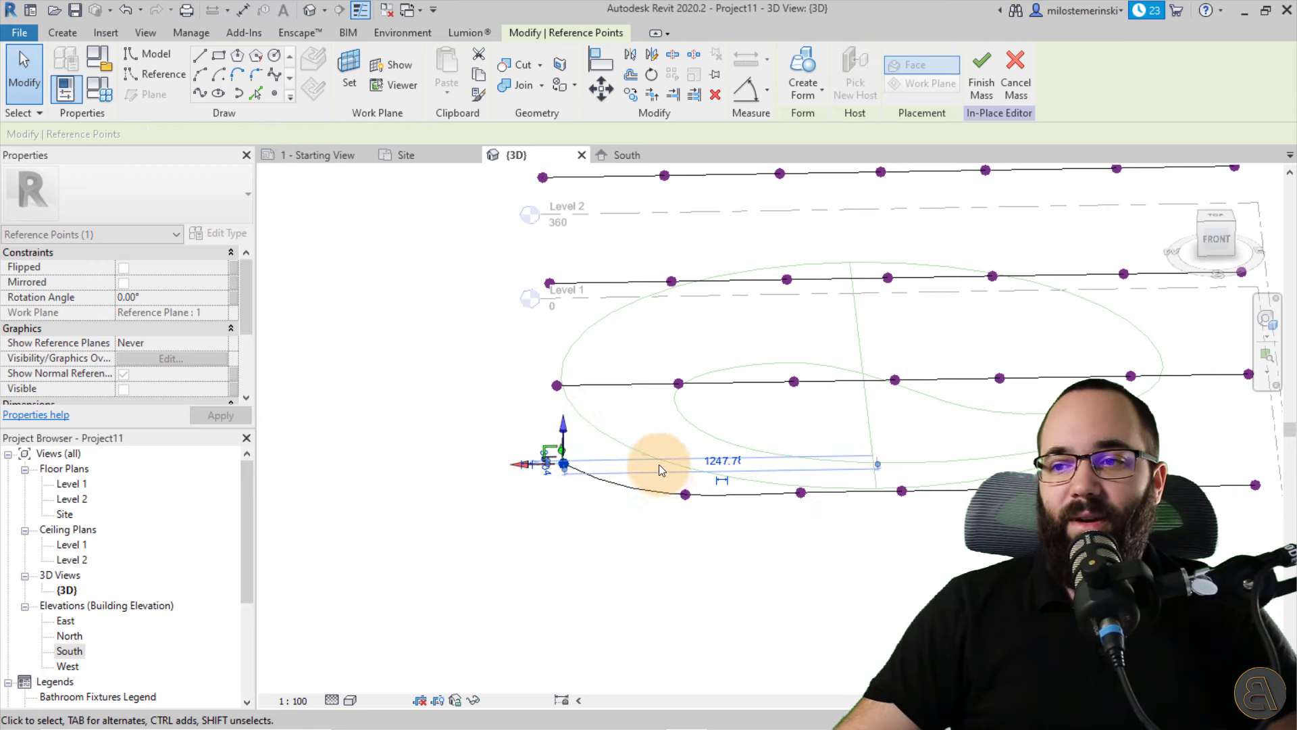
left_click(686, 494)
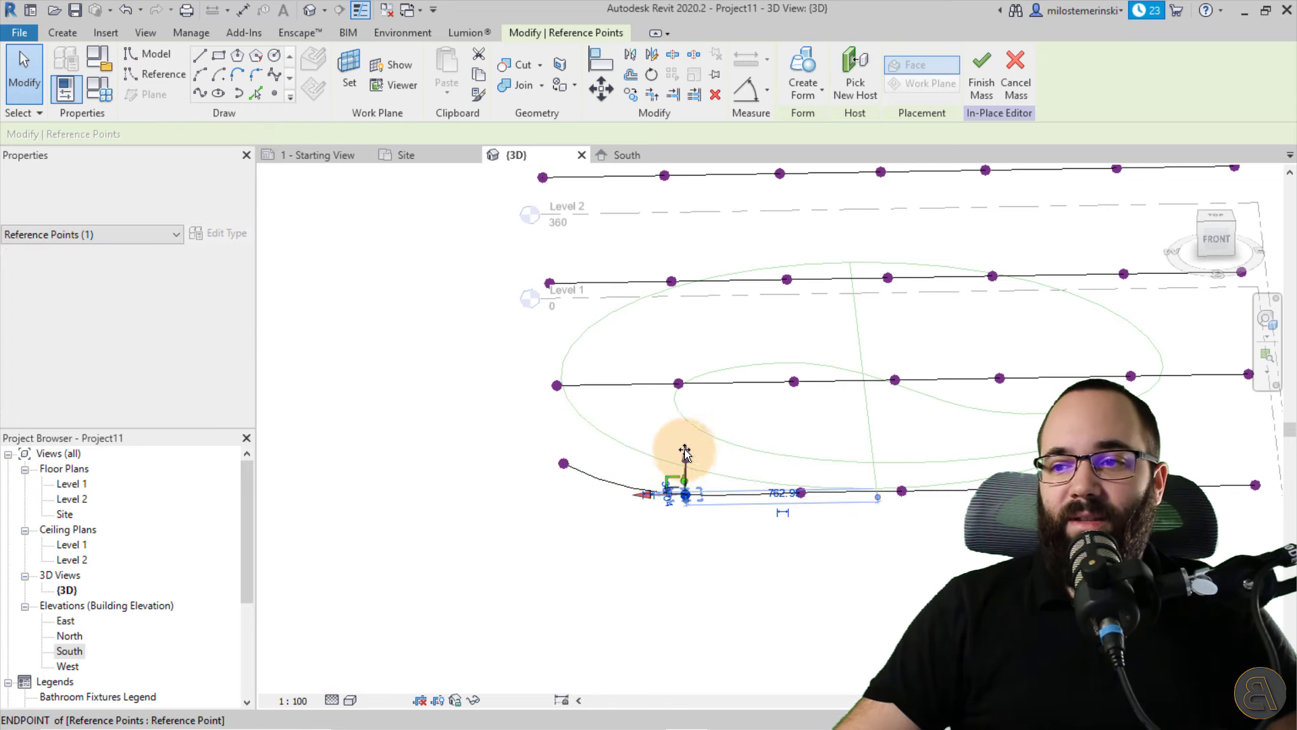
left_click_drag(685, 453, 803, 466)
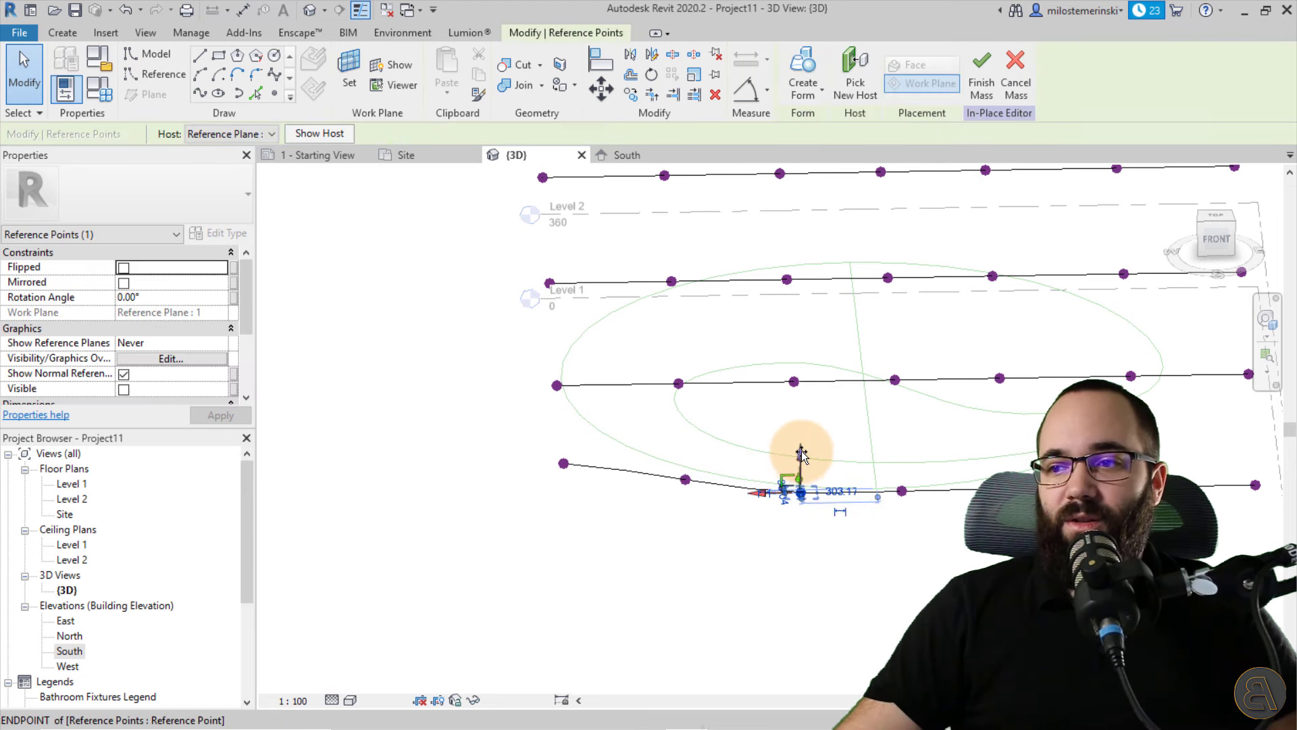
left_click(744, 557)
middle_click_drag(701, 516, 635, 530)
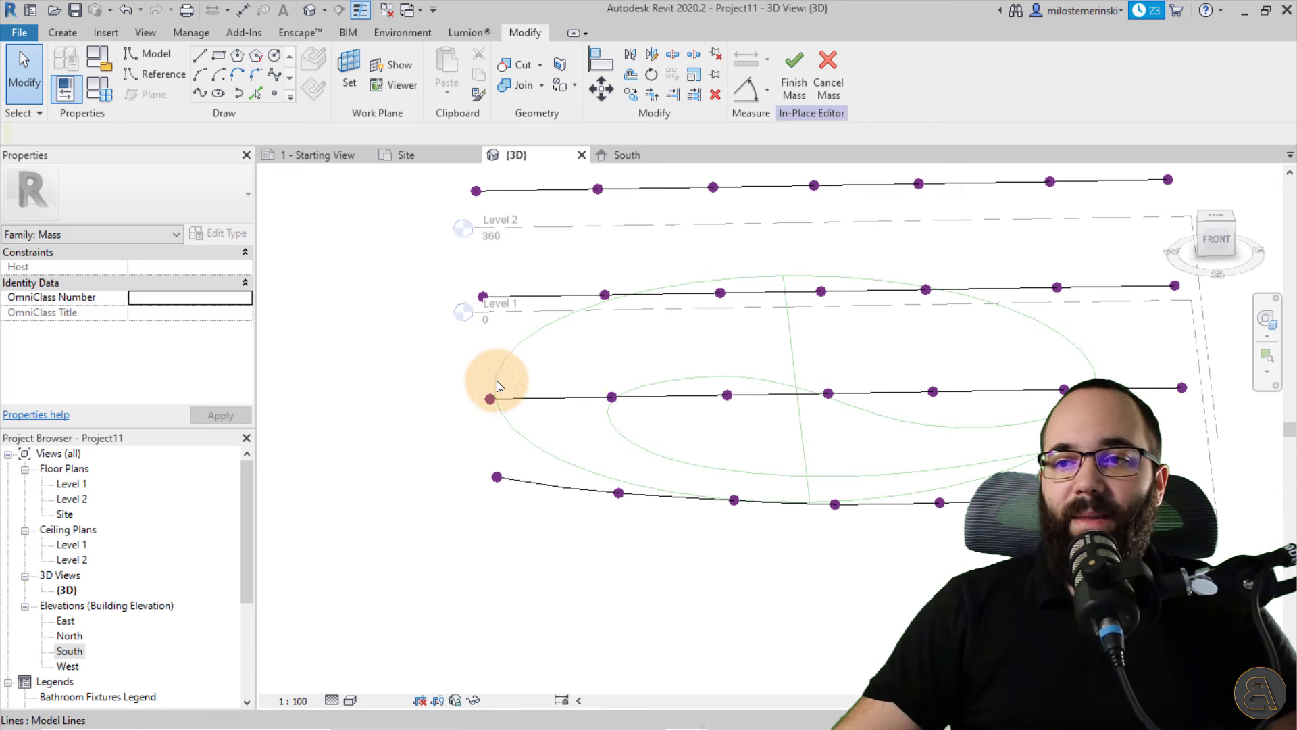
- Raise the right end point of the second spline slightly above its other points in the 3D view
left_click_drag(473, 381, 524, 442)
middle_click_drag(594, 450, 595, 396, "shift")
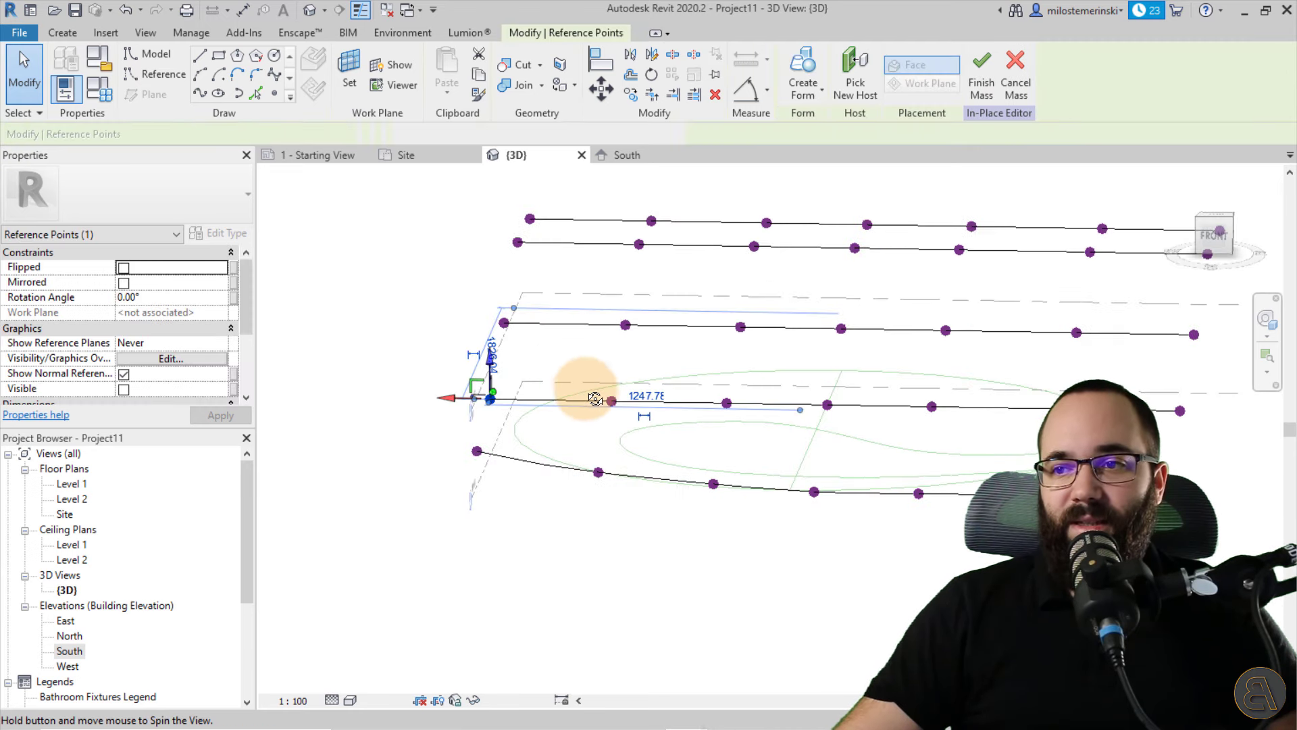
middle_click_drag(747, 458, 615, 468)
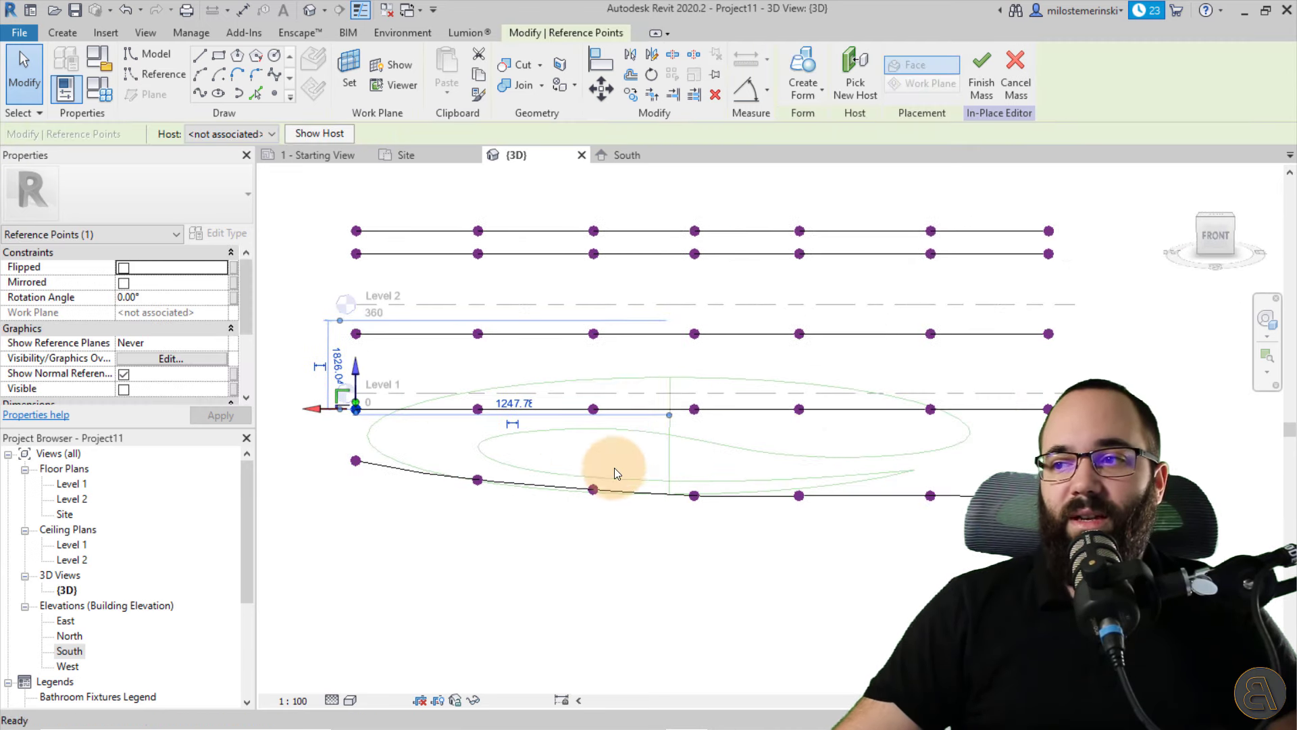
left_click(934, 432)
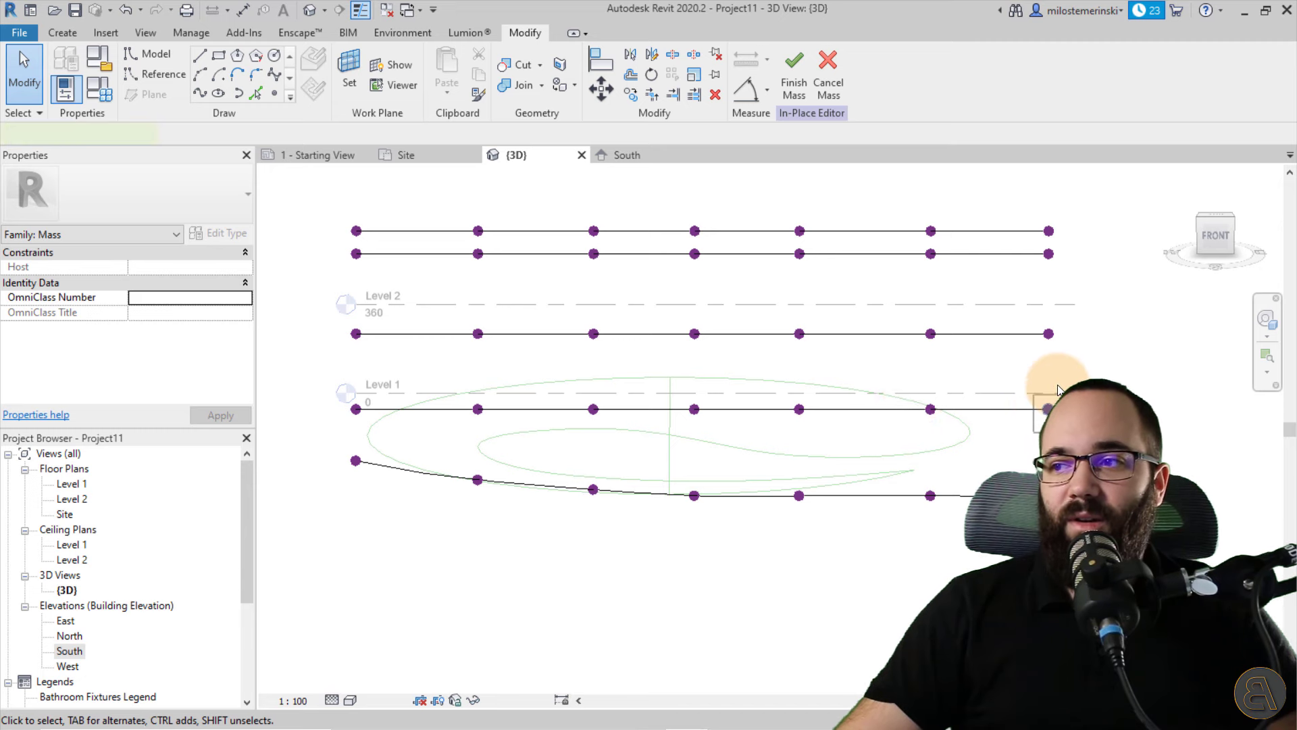
left_click(1050, 400)
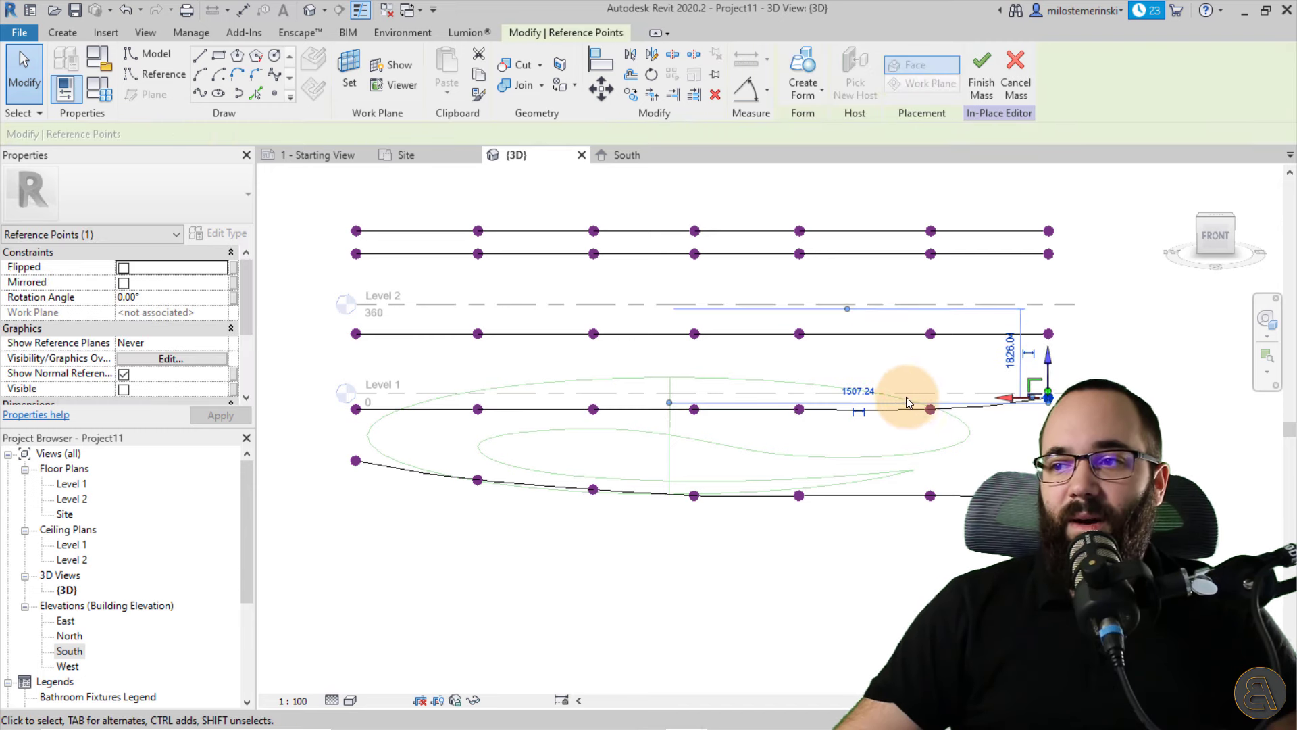
- Lower the five inner points of the second spline slightly, one by one from right to left, to form a shallow sag
left_click_drag(925, 383, 946, 439)
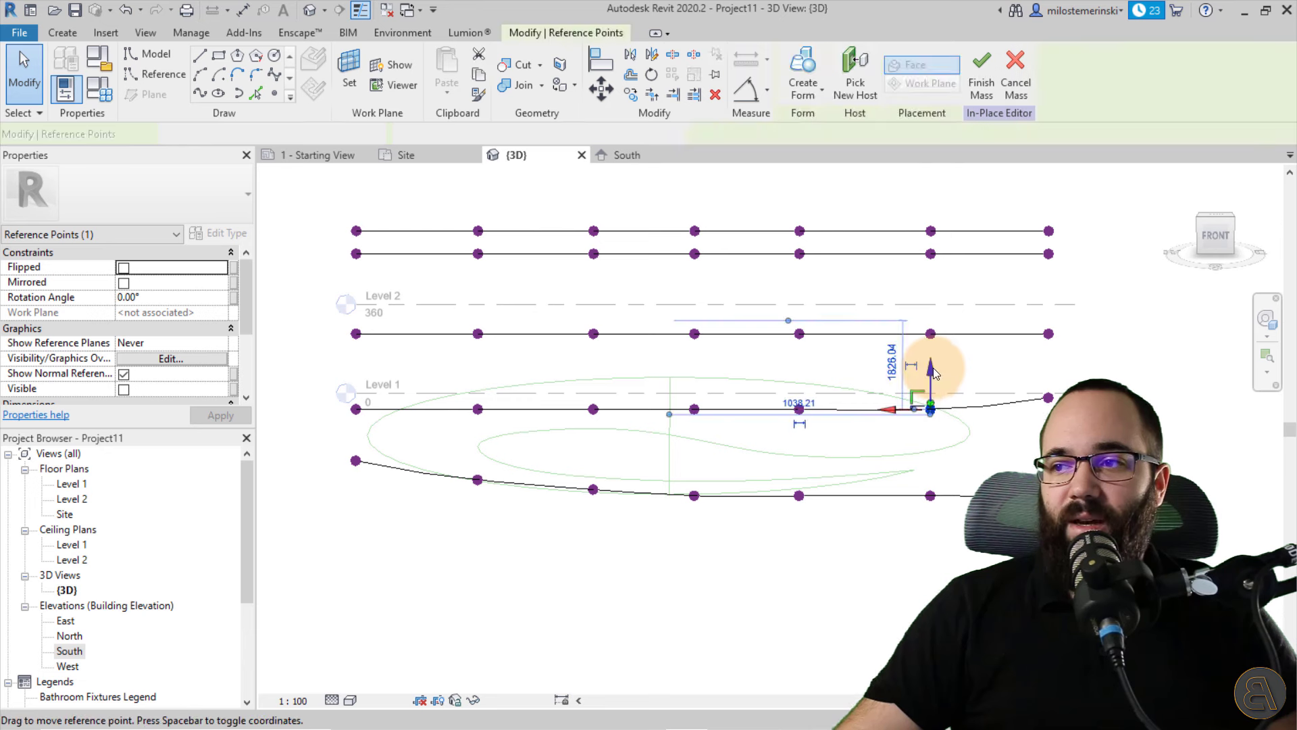
left_click_drag(933, 369, 933, 386)
left_click_drag(781, 390, 829, 443)
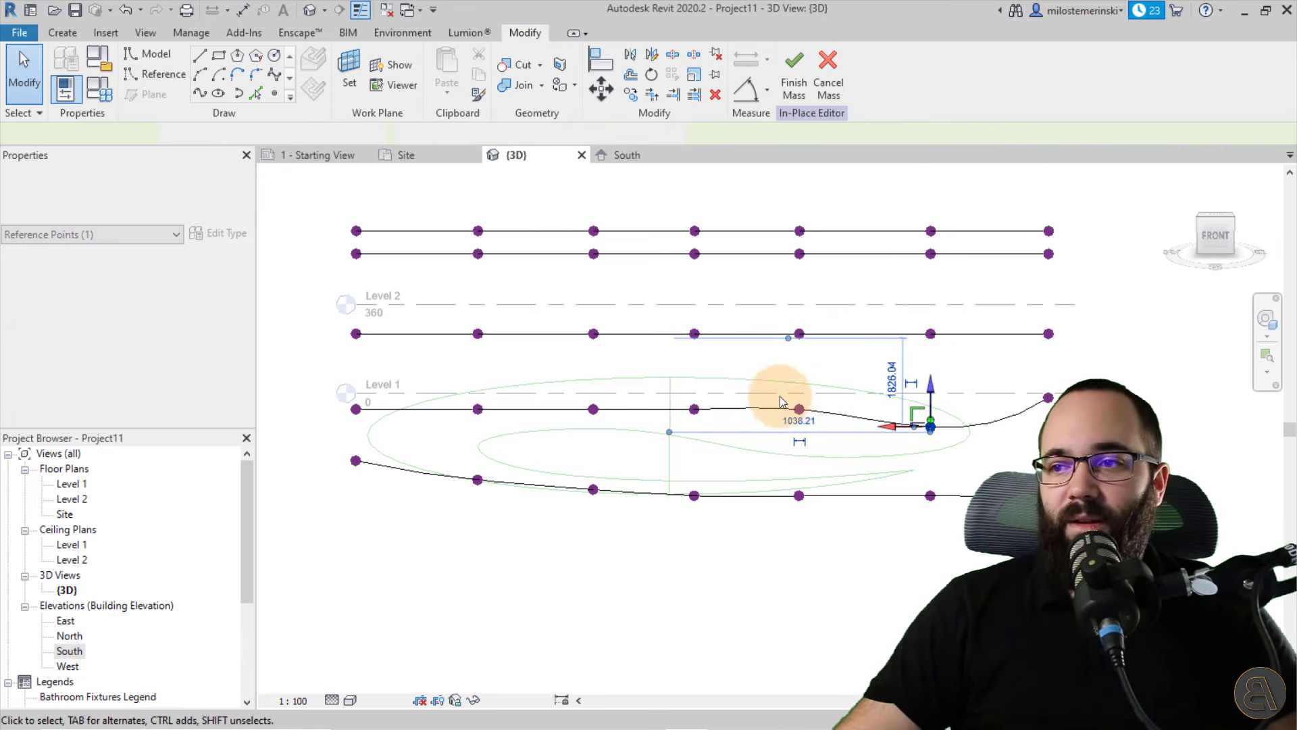
left_click_drag(799, 381, 801, 396)
left_click_drag(674, 385, 722, 435)
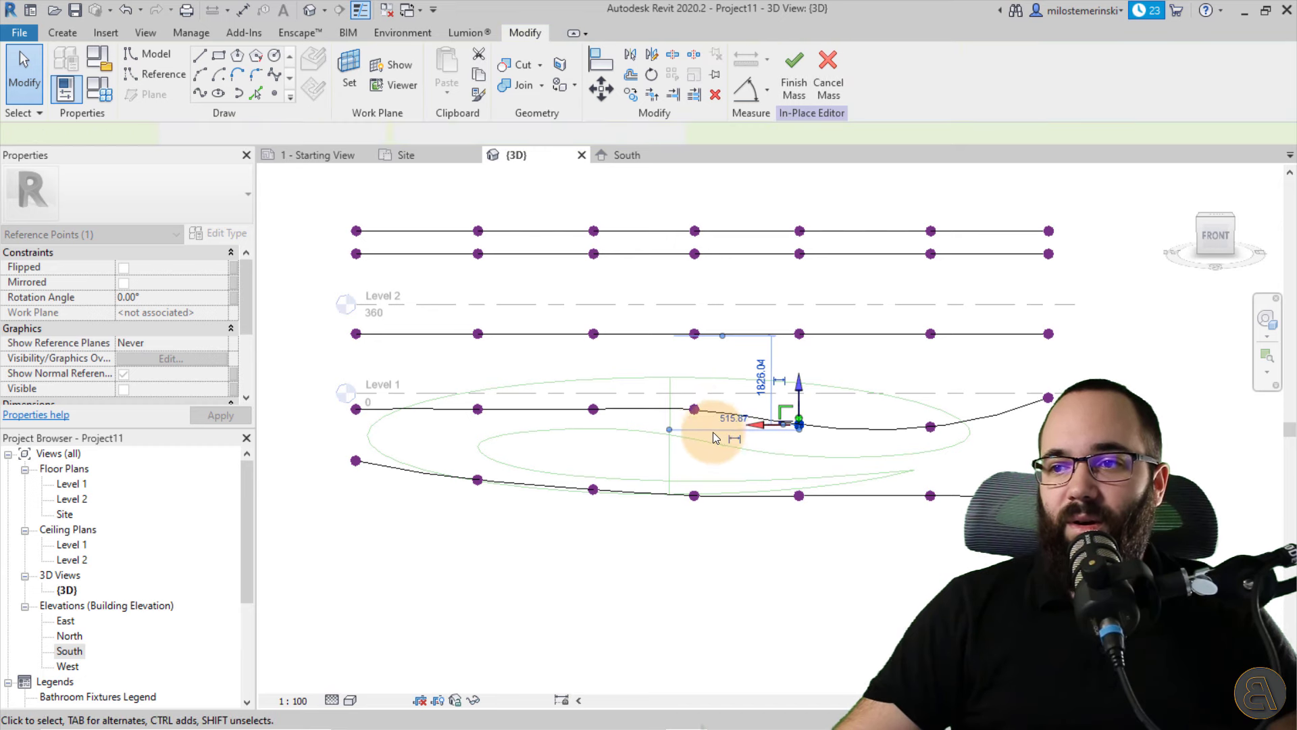
mouse_move(696, 377)
left_mouse_down()
mouse_move(696, 400)
mouse_move(696, 390)
left_mouse_up()
left_click(593, 408)
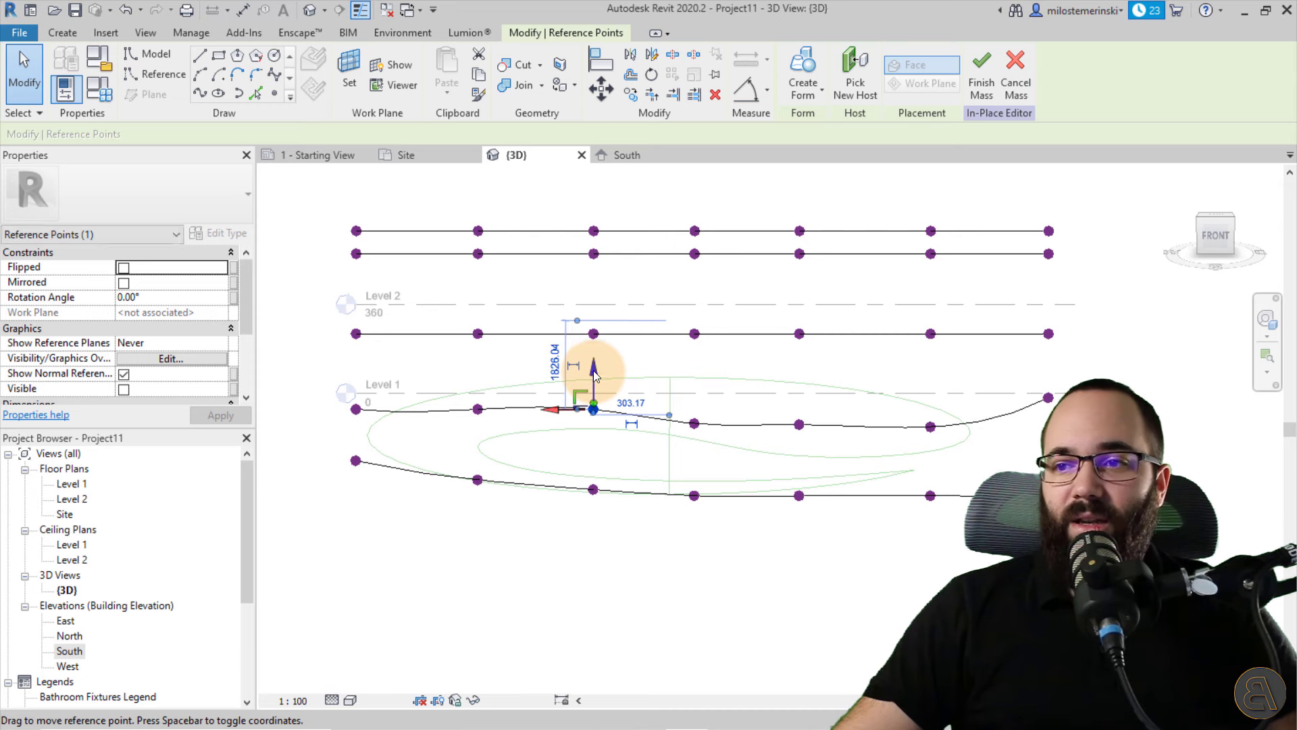
left_click_drag(593, 382, 593, 392)
left_click(478, 409)
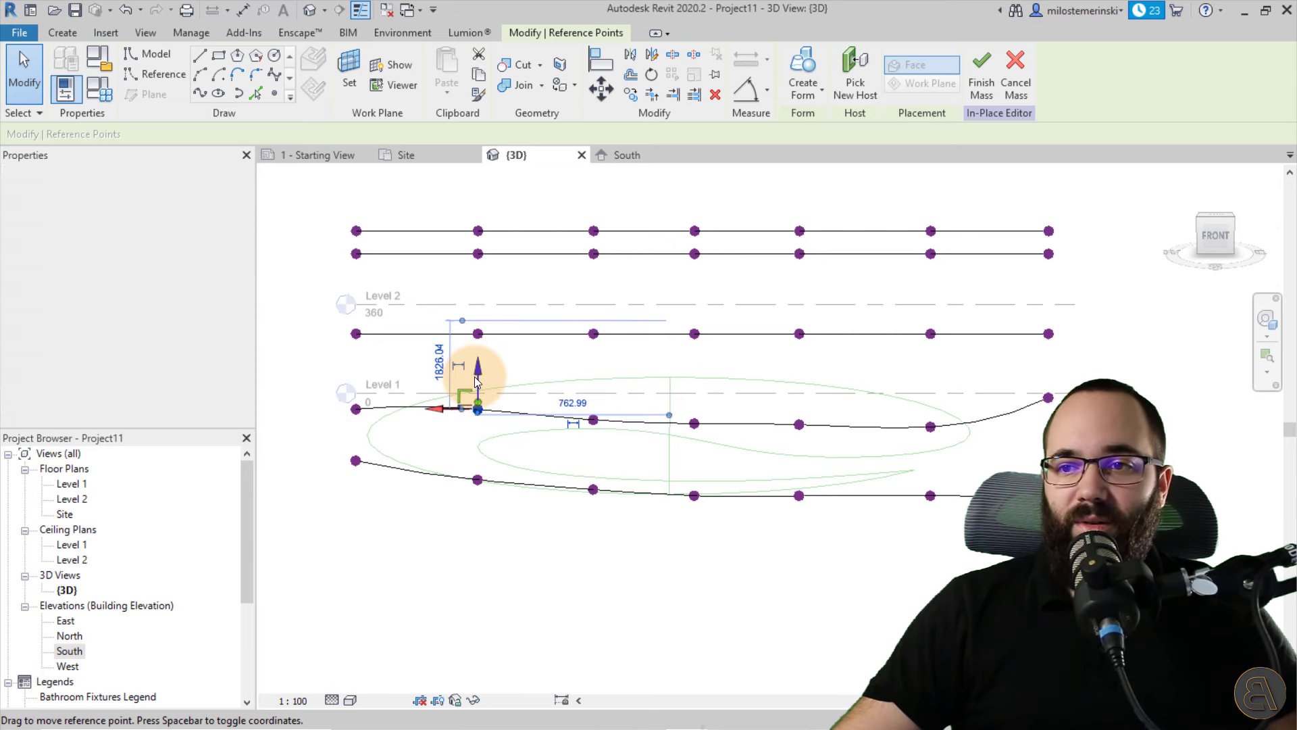
left_click_drag(477, 379, 478, 387)
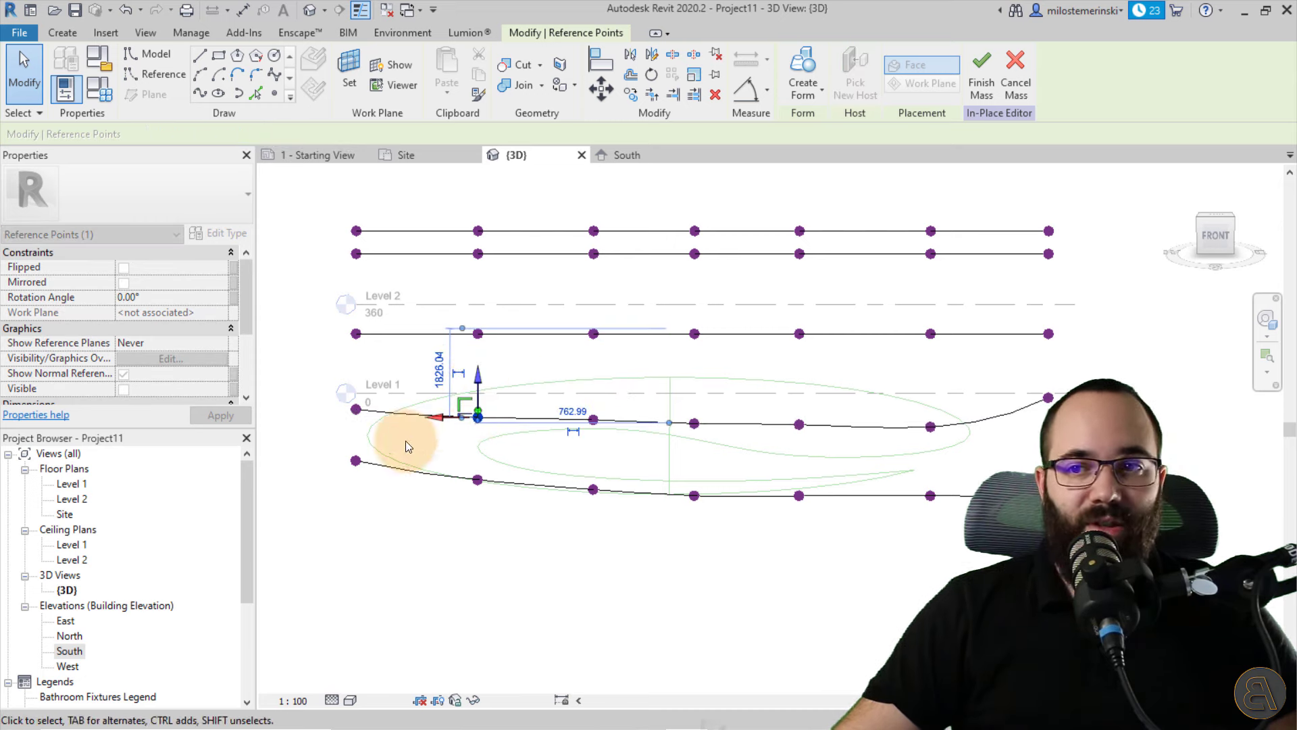
- Lower the right end point of the second spline slightly to soften the upward curve at its end
left_click(357, 410)
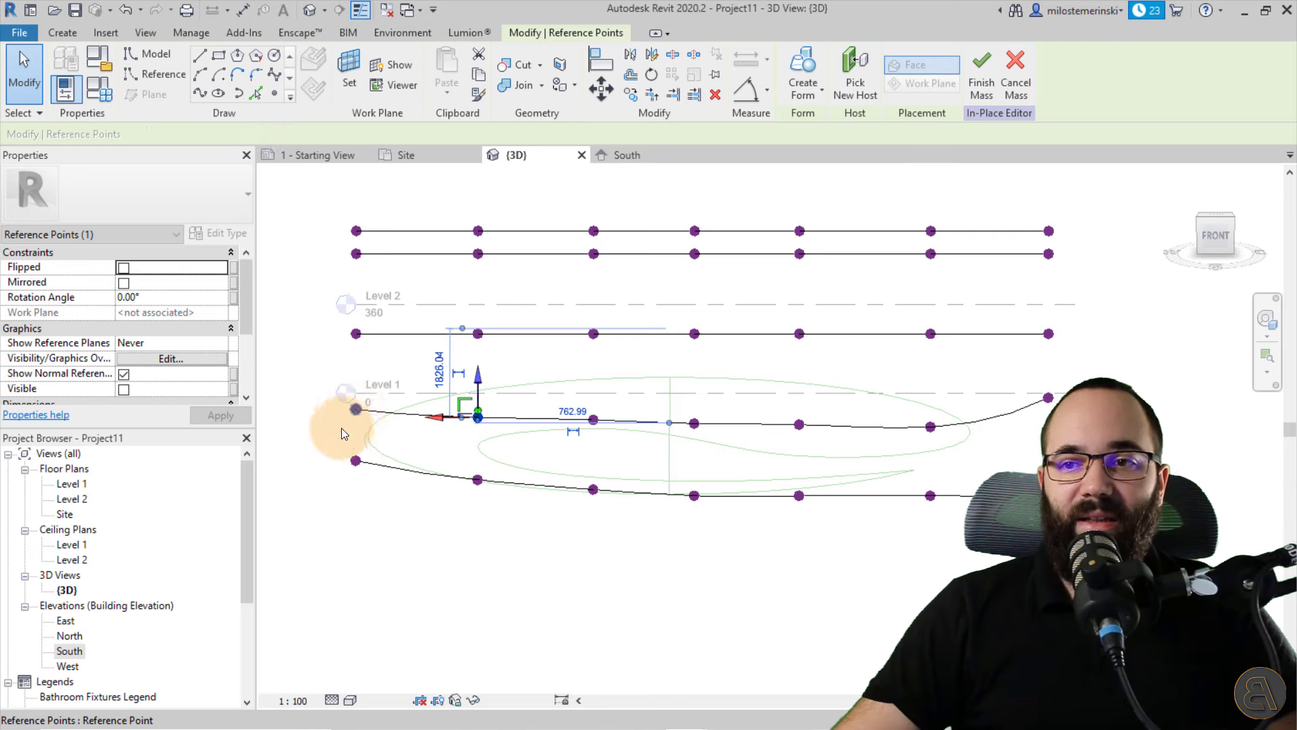
left_click(650, 529)
middle_click_drag(650, 530, 691, 562, "shift")
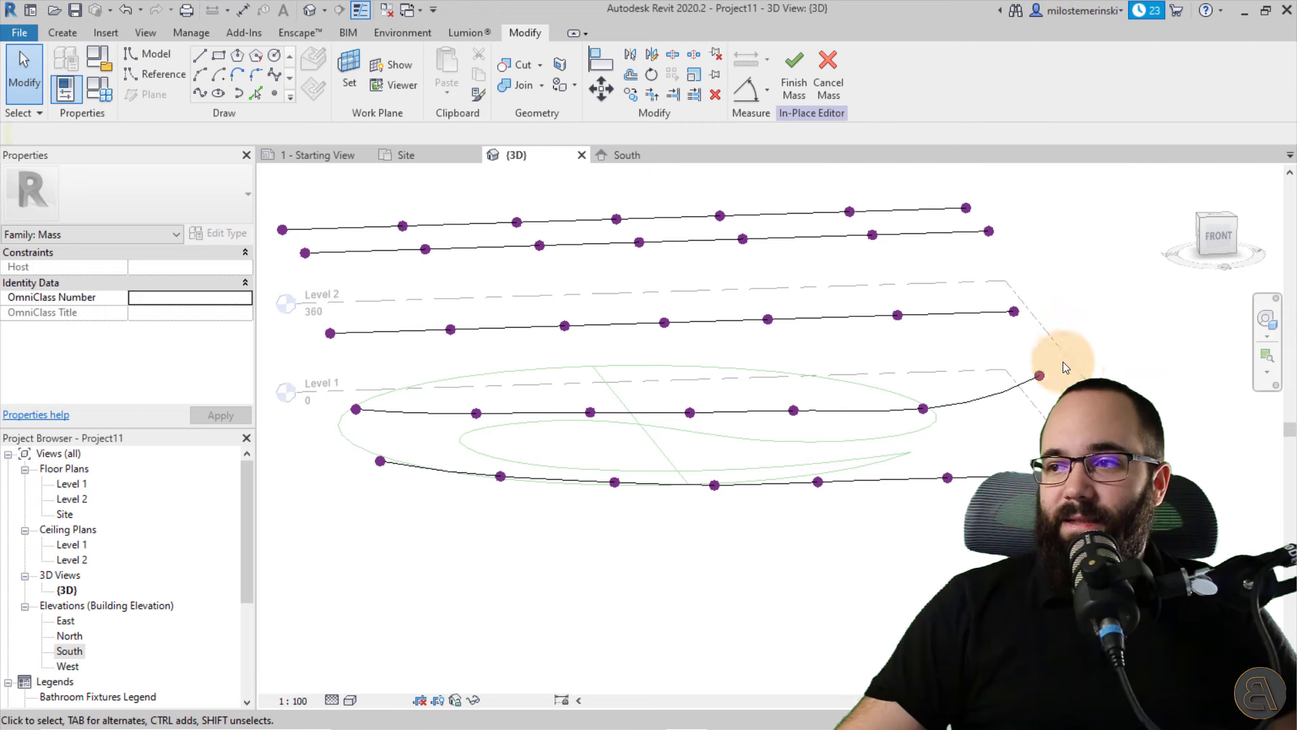
left_click(1041, 375)
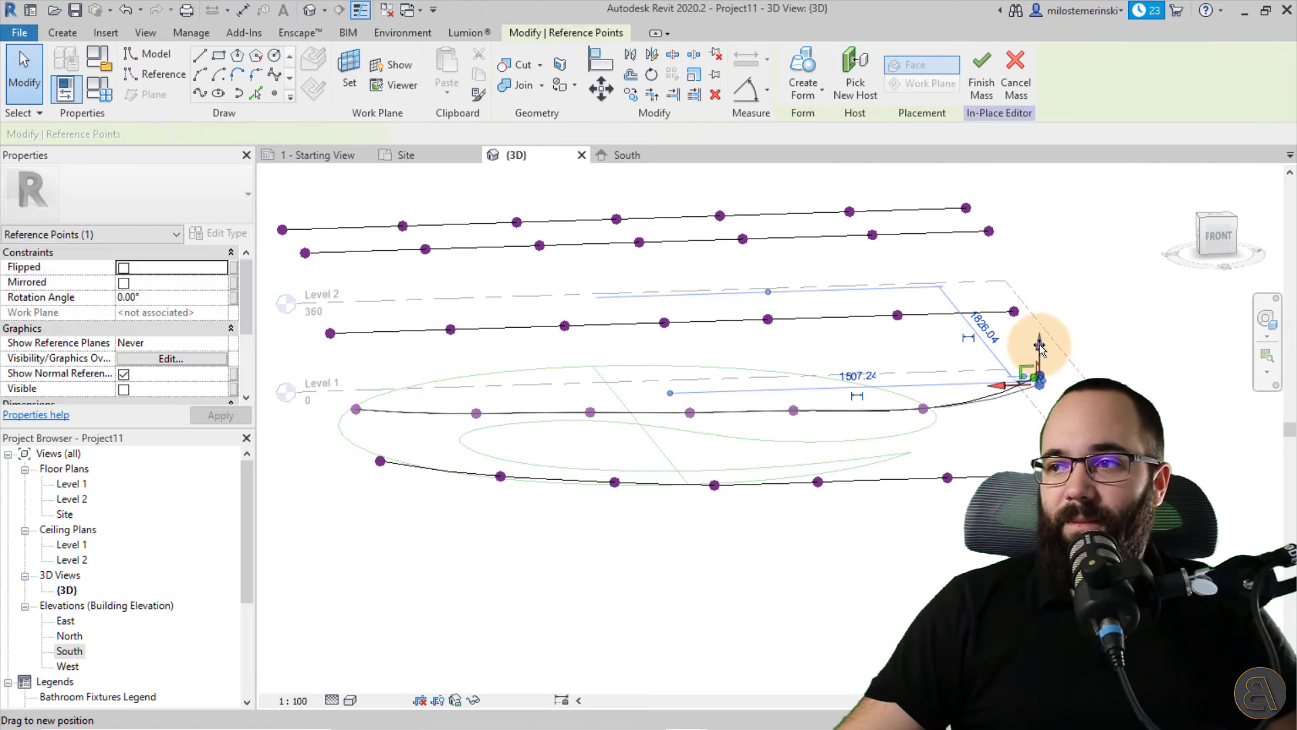
- Raise the right end point of the third spline and slightly lower its fifth and middle points in the 3D view
left_click(1015, 313)
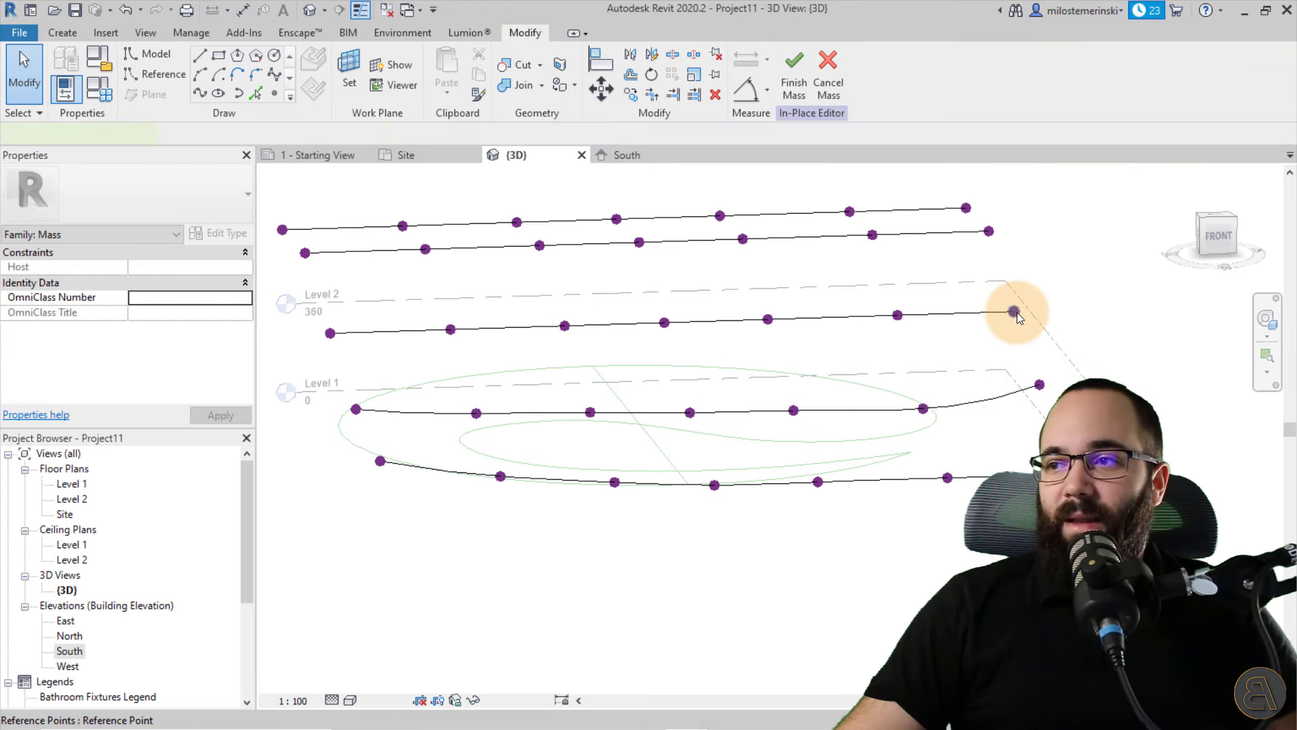
mouse_move(1019, 280)
left_mouse_down()
mouse_move(1008, 229)
mouse_move(1014, 260)
left_mouse_up()
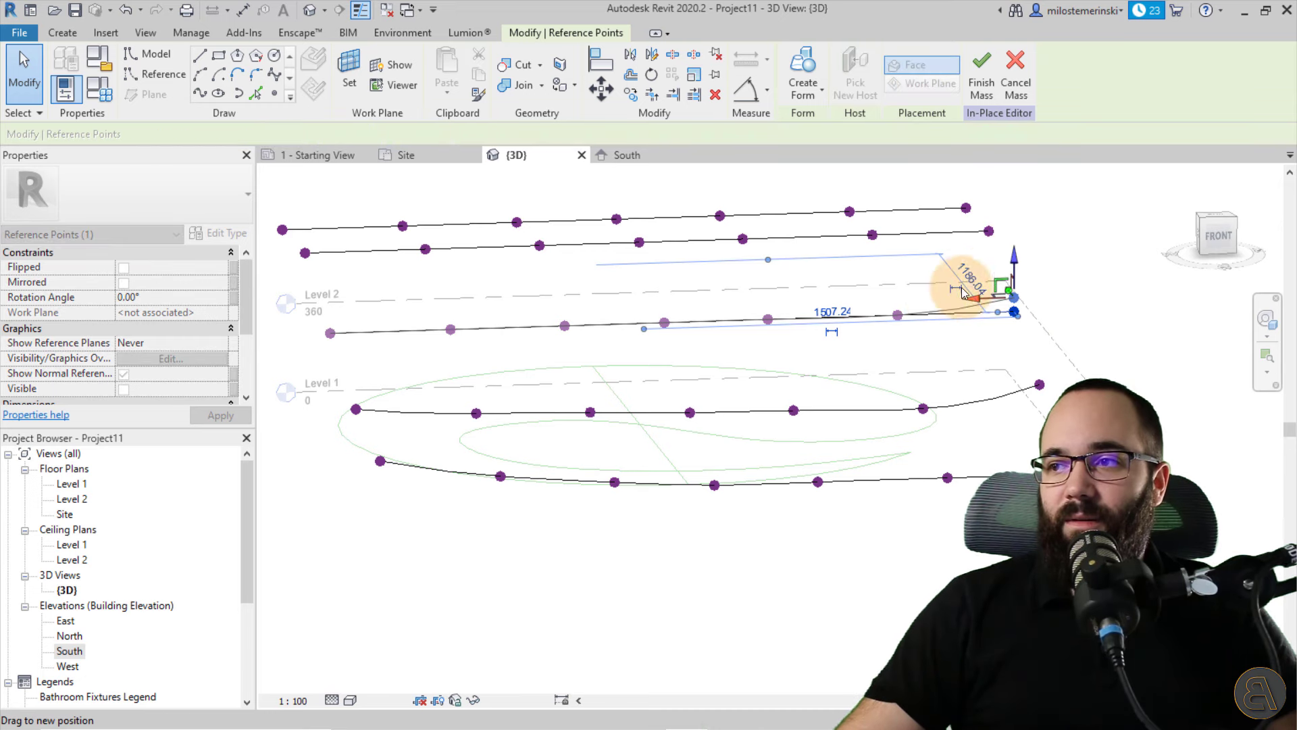
left_click(902, 316)
left_click(771, 317)
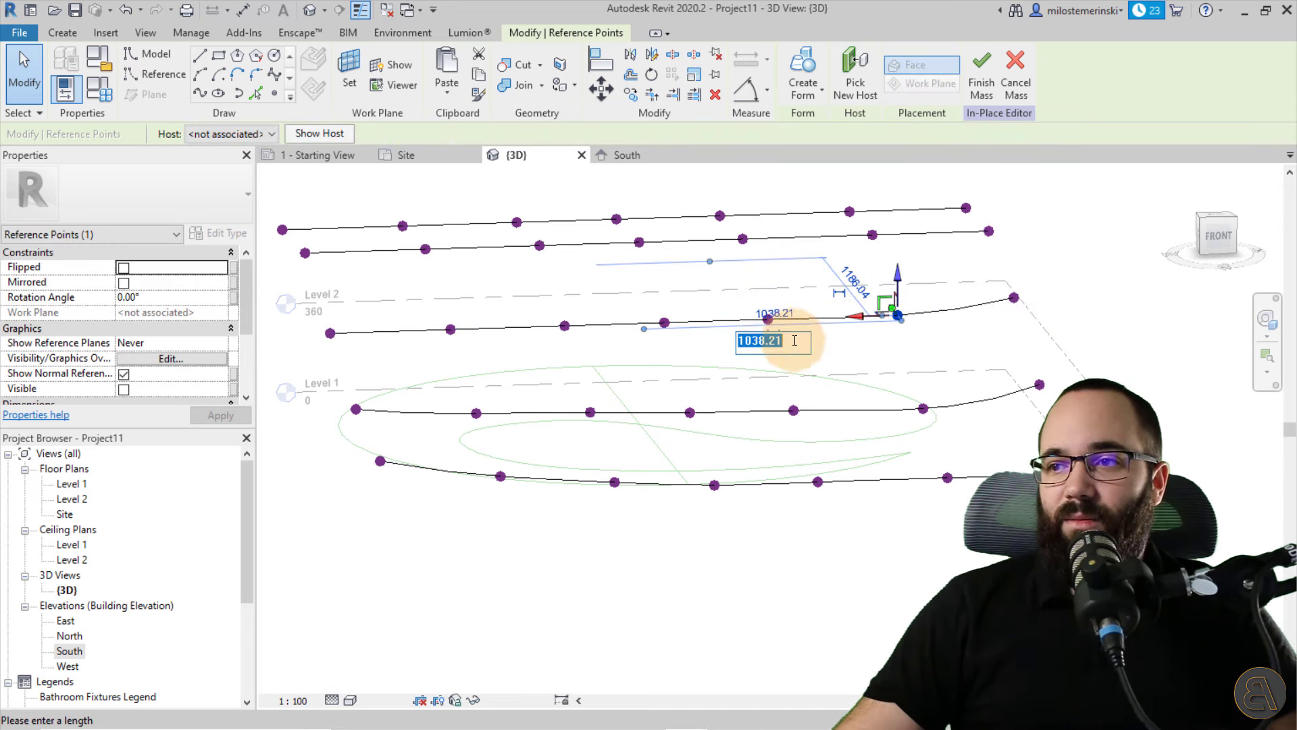
left_click(769, 323)
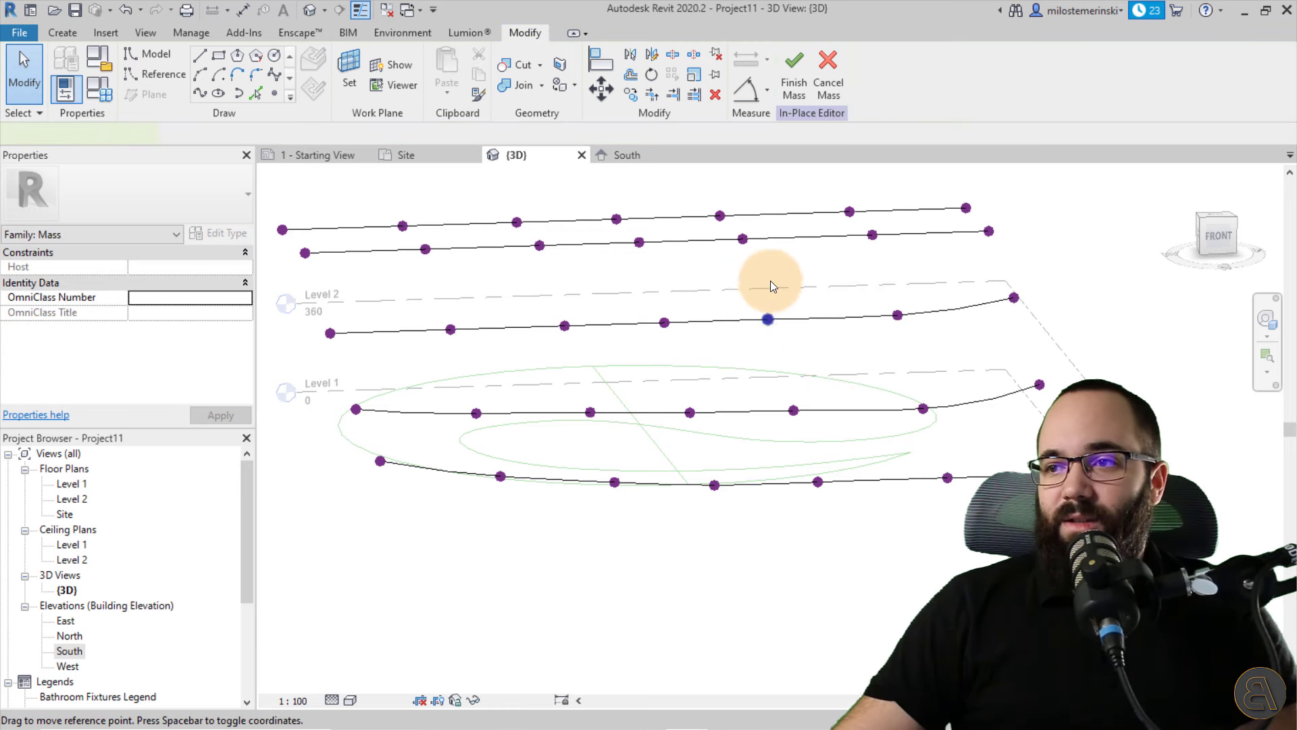
left_click(769, 319)
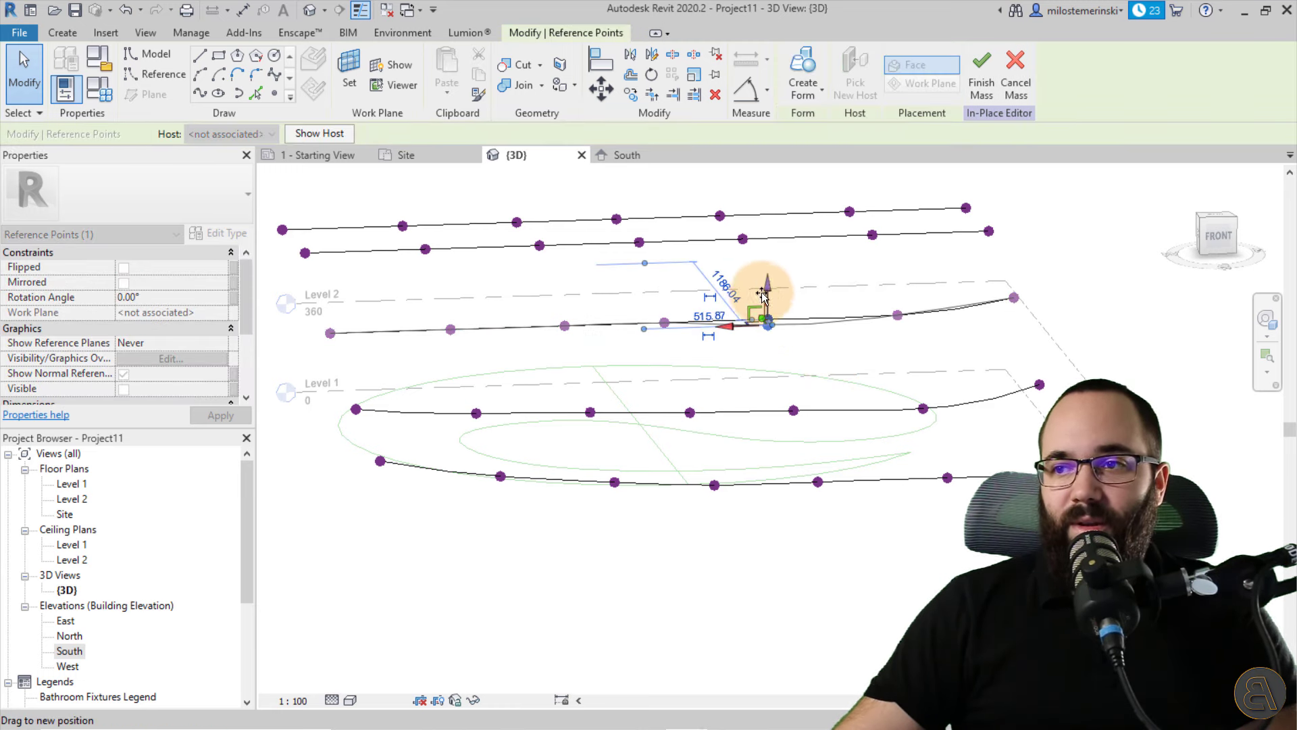
left_click(664, 323)
left_click_drag(665, 285, 664, 291)
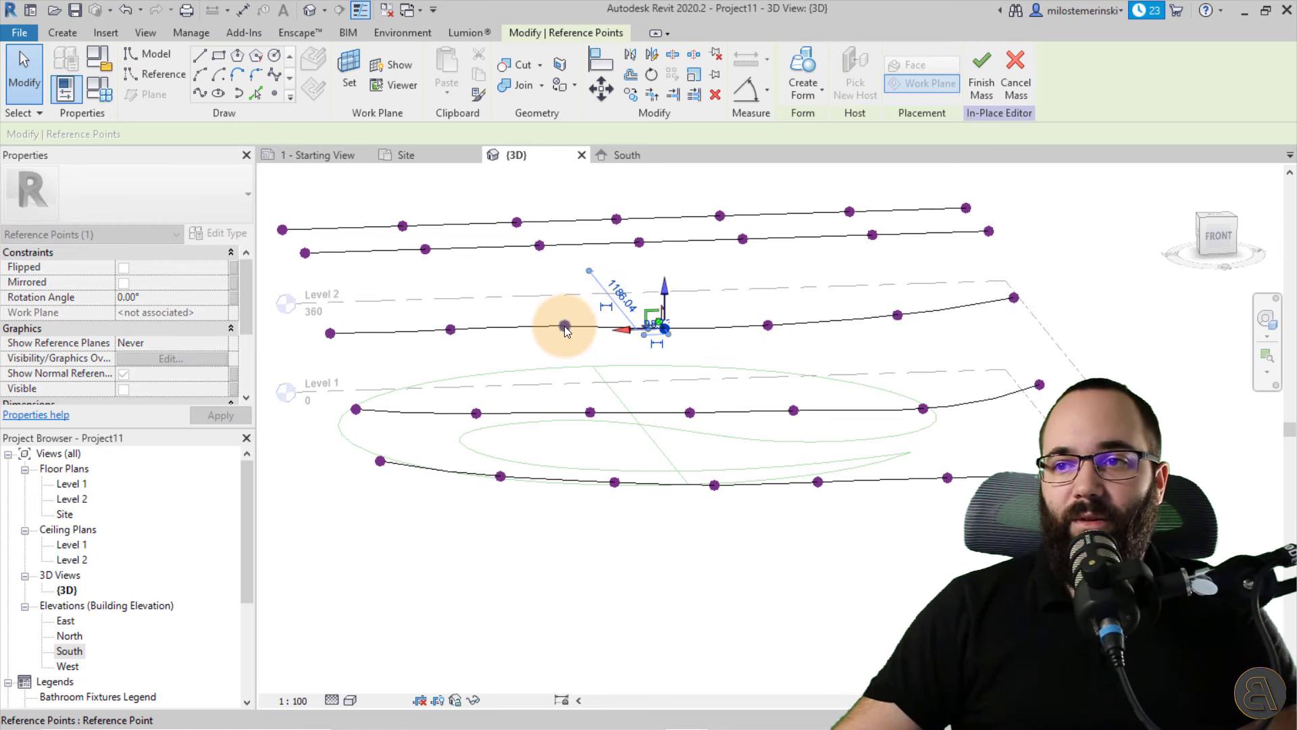
- Lower the third point from the left on the third spline slightly, in line with its middle point
left_click(564, 328)
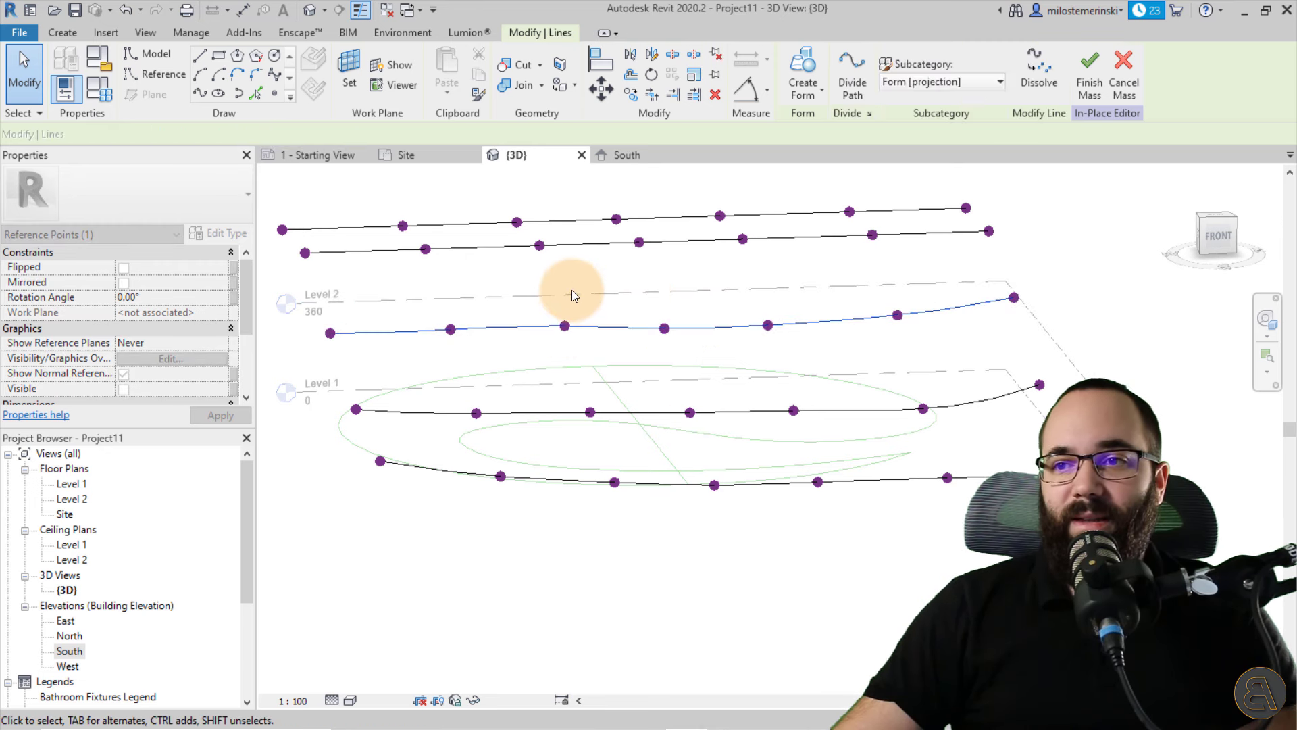
key("Escape")
left_click(565, 326)
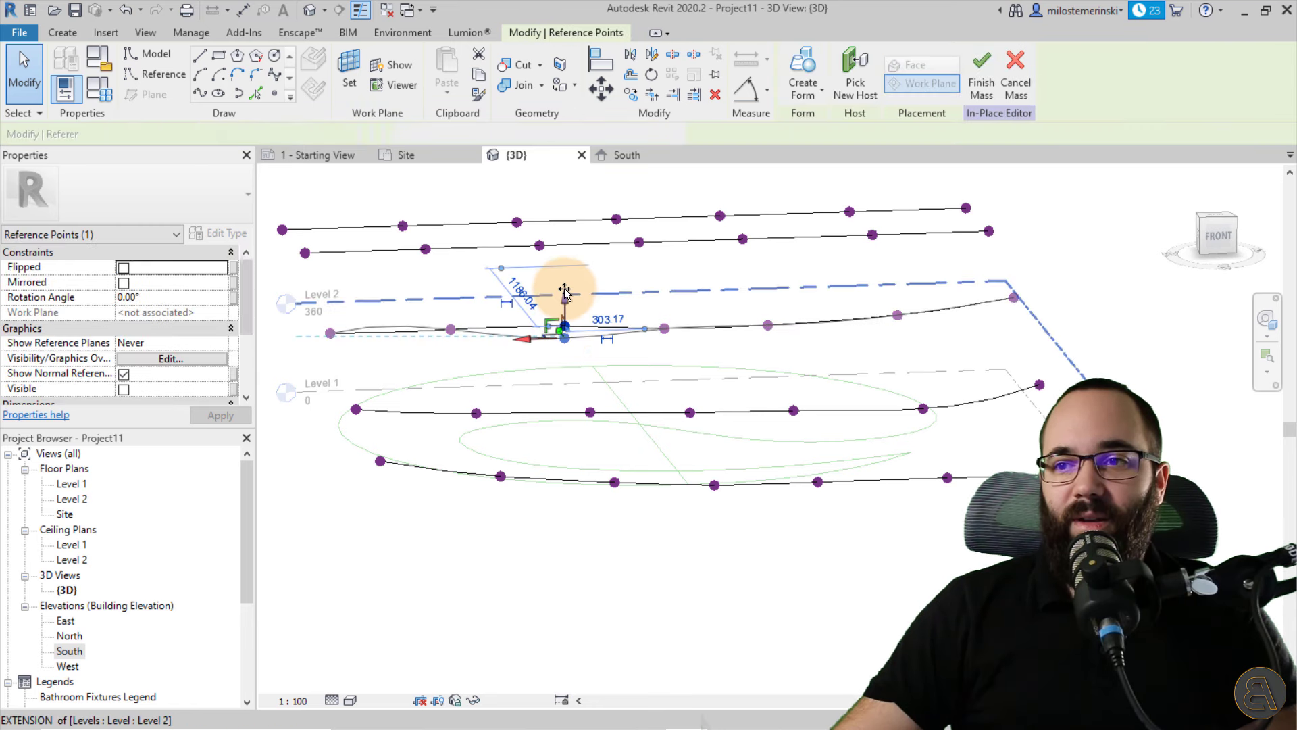
middle_click_drag(776, 368, 726, 452, "shift")
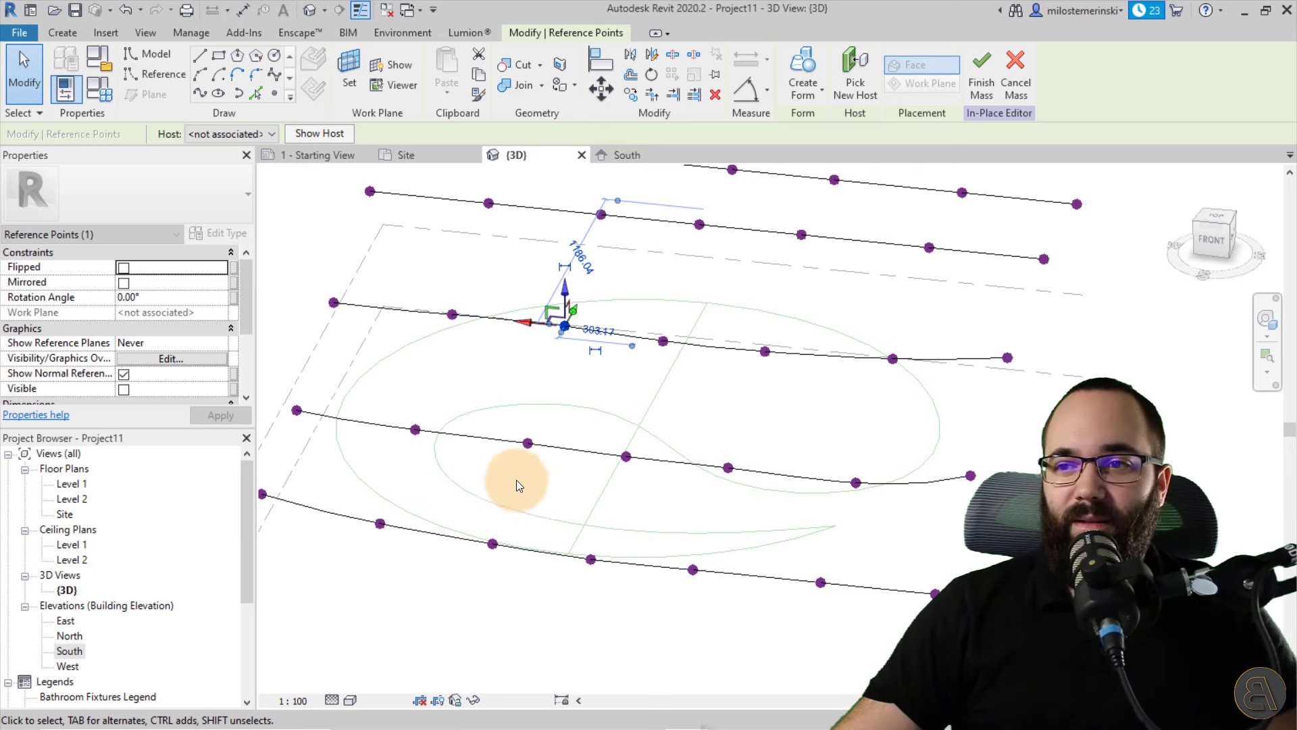
middle_click_drag(593, 390, 569, 297, "shift")
left_click(553, 312)
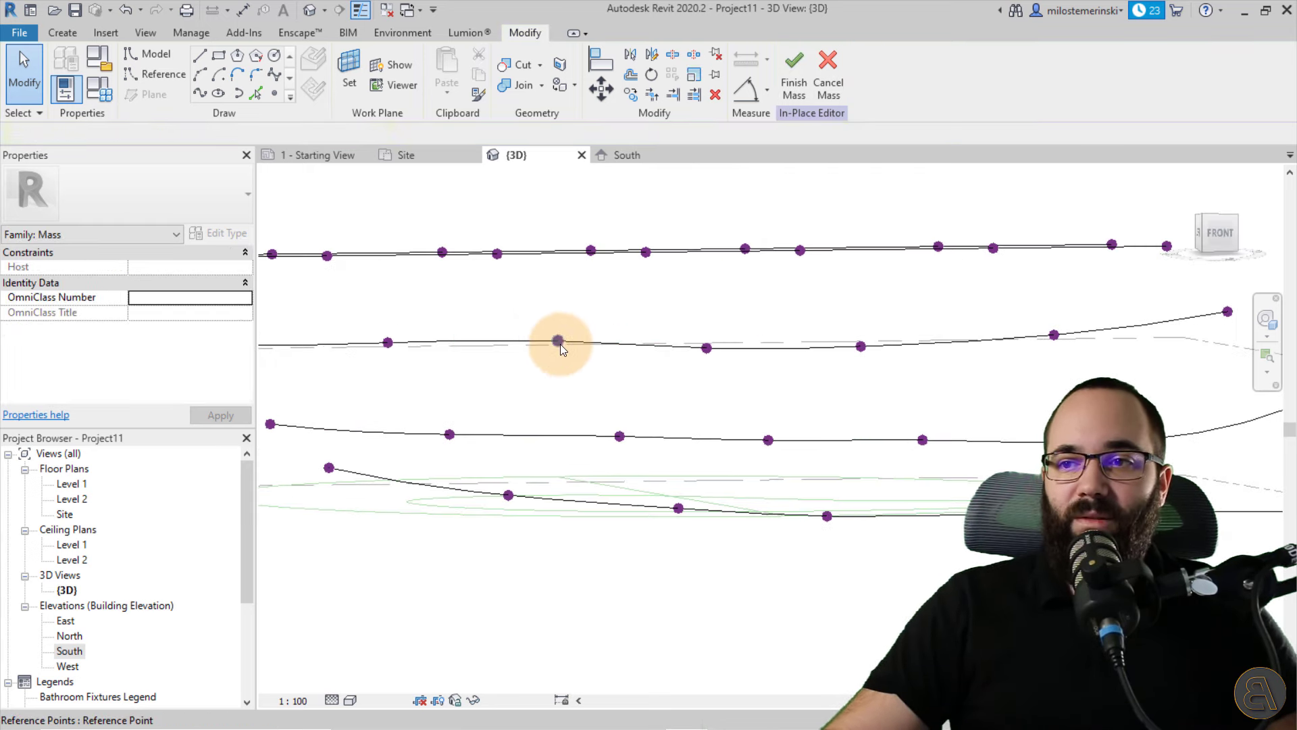
left_click(560, 335)
left_click_drag(557, 295, 557, 304)
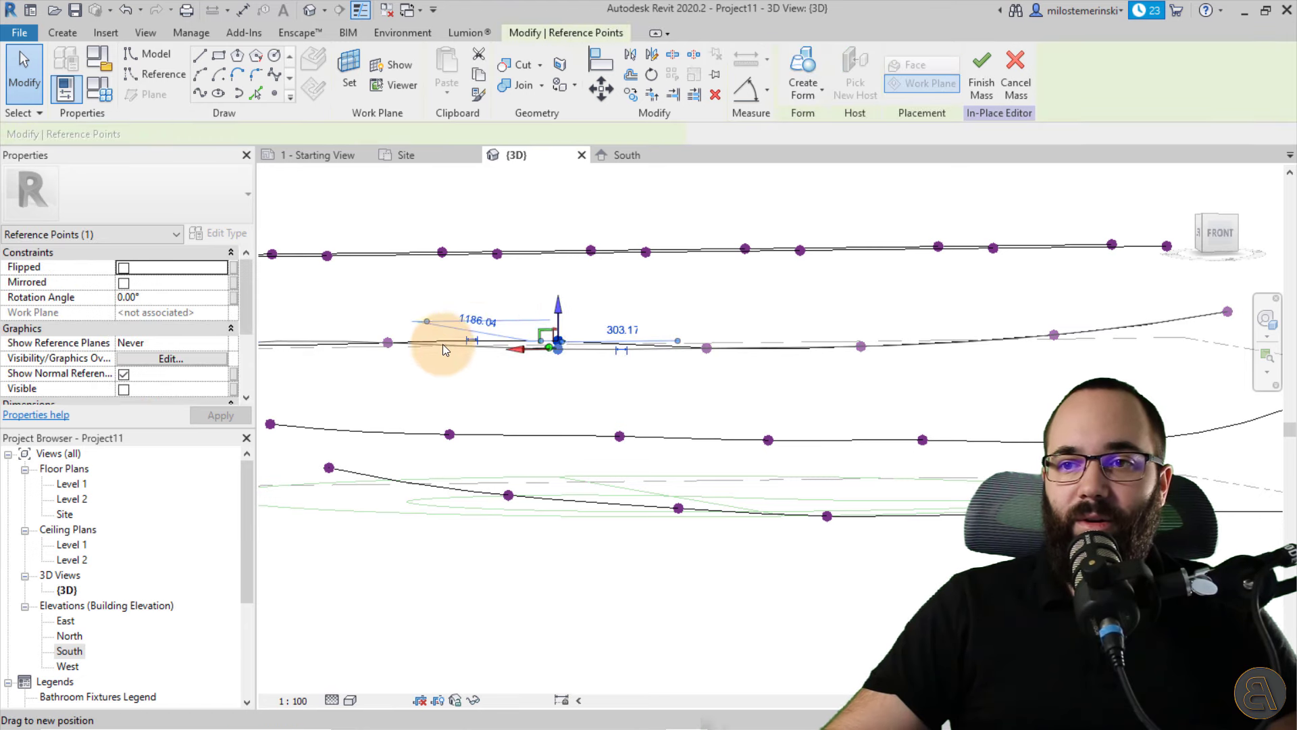
- Lower the two leftmost points of the third spline below Level 2, and lower its third point further to smooth the curve
left_click(388, 344)
left_click_drag(388, 297, 388, 316)
middle_click_drag(615, 385, 777, 384)
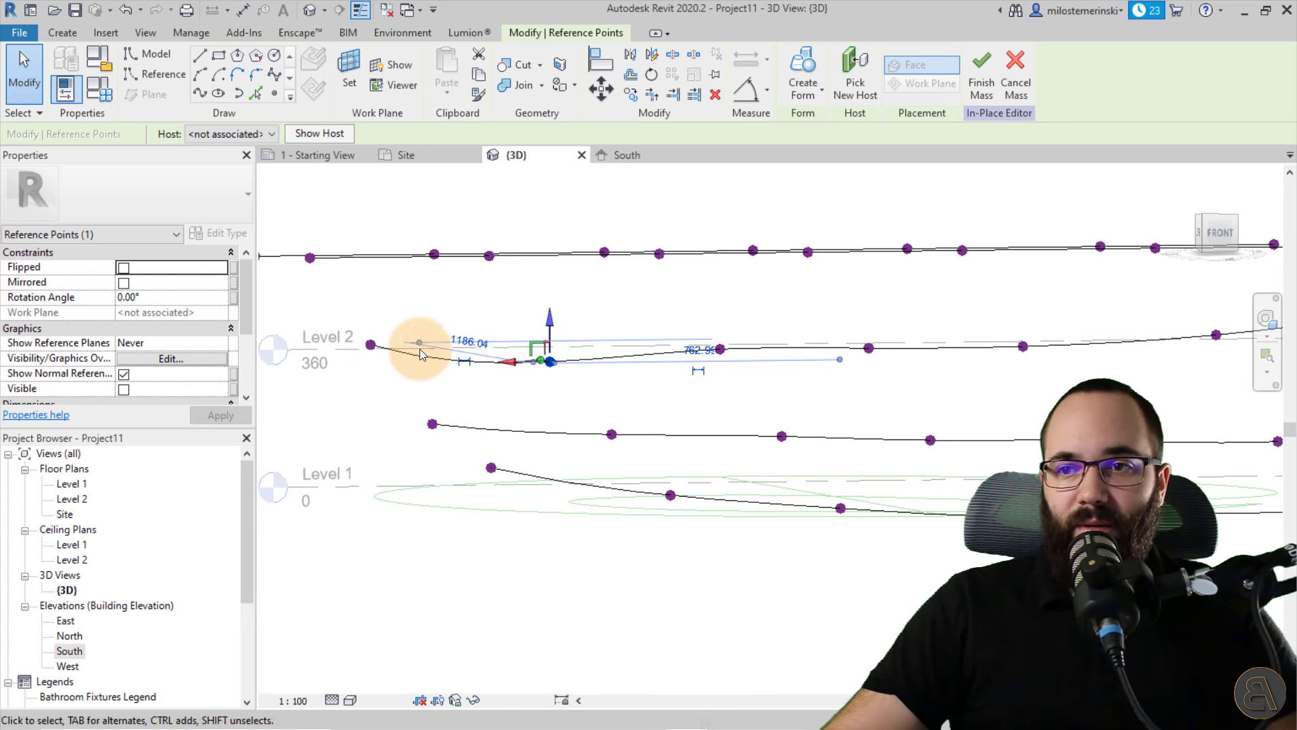
left_click(371, 344)
left_click_drag(370, 323, 370, 324)
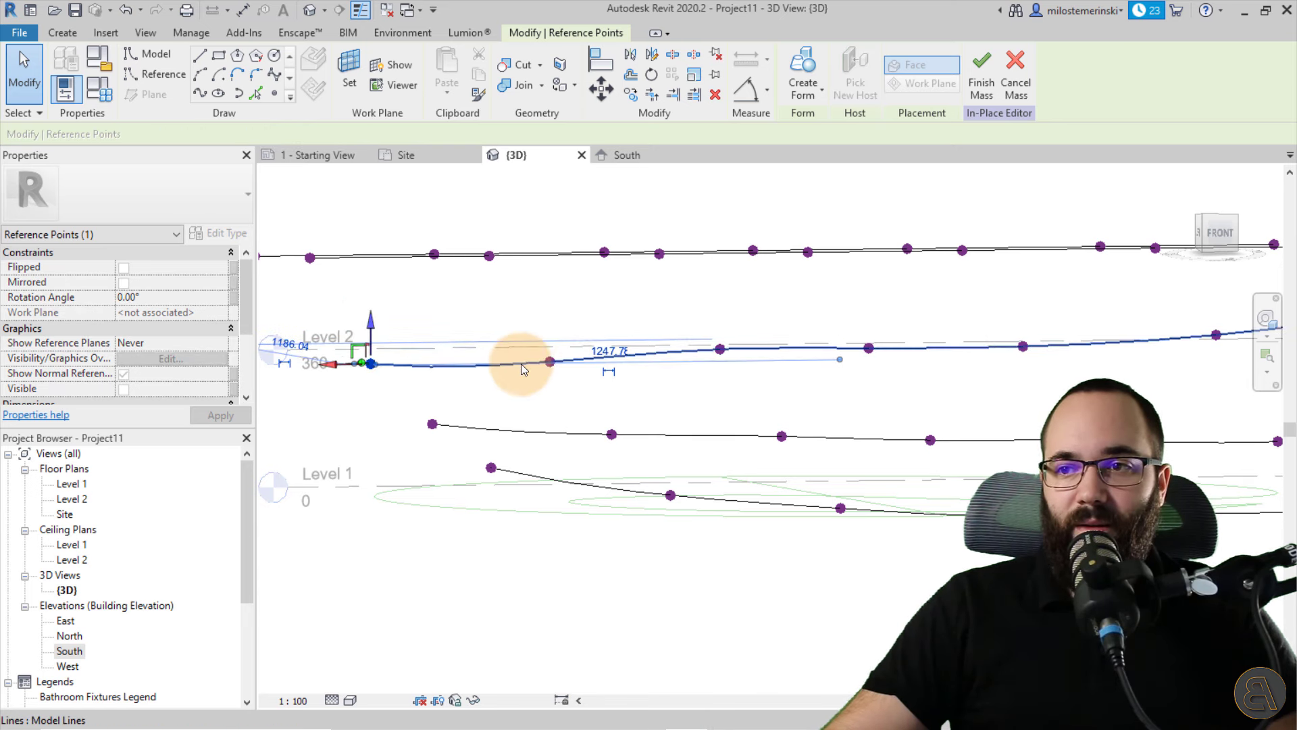
left_click(721, 349)
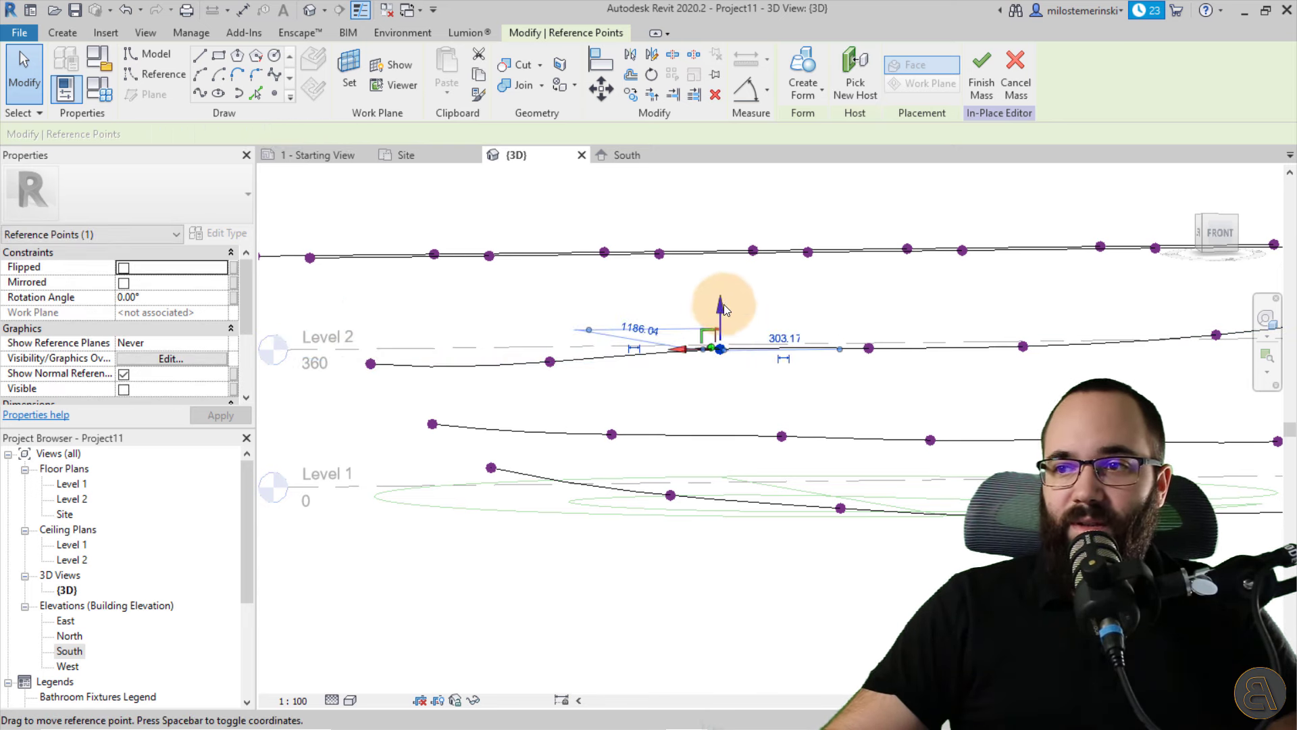
left_click_drag(723, 304, 722, 316)
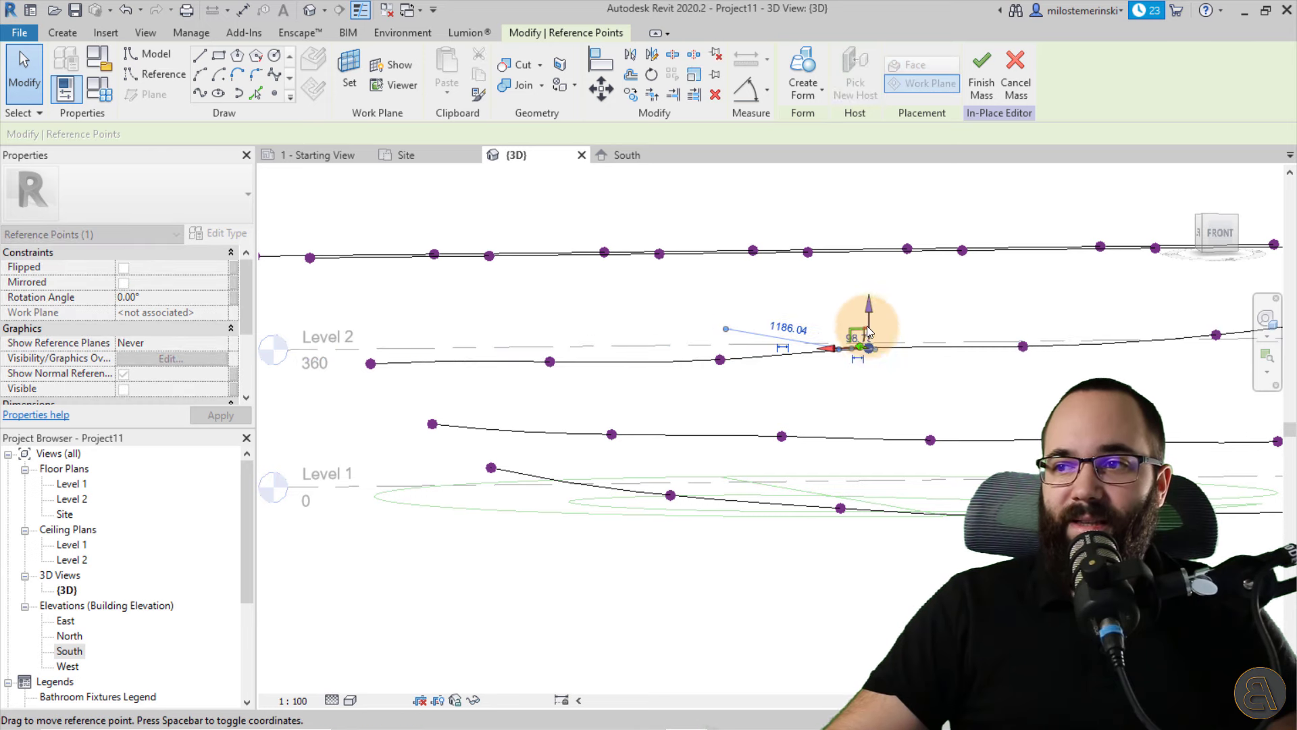
- Raise the second-to-last point at the right end of the second spline slightly to smooth the rise toward its end
middle_click_drag(889, 338, 1173, 405, "shift")
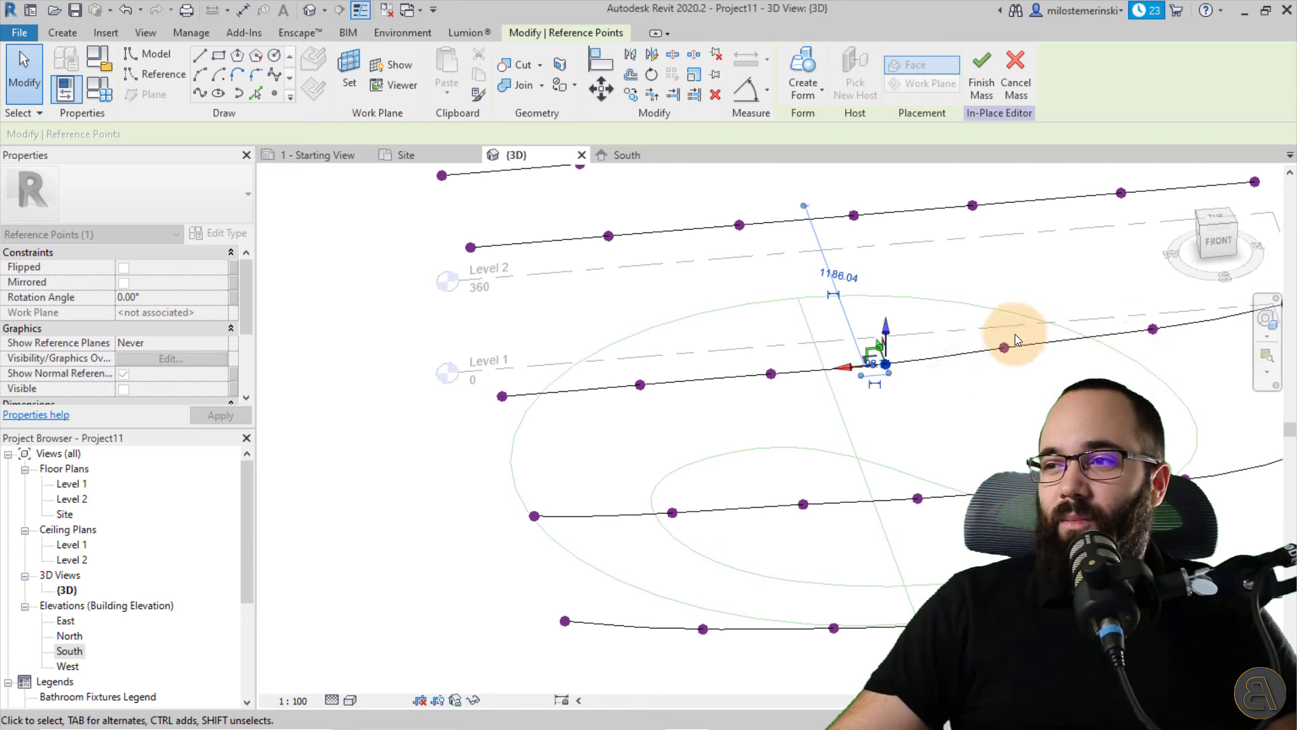
scroll(1014, 334, "down", 2)
middle_click_drag(1001, 407, 645, 416)
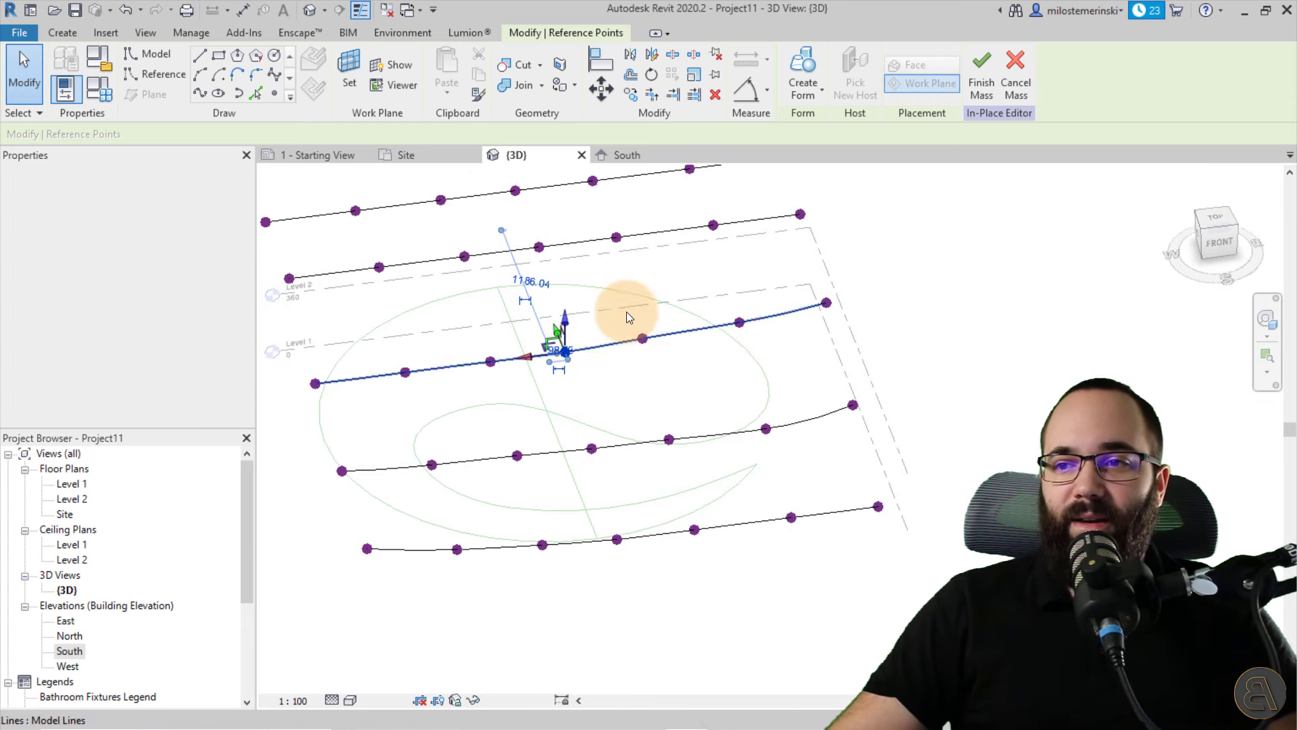
scroll(497, 313, "up", 1)
middle_click_drag(497, 313, 529, 317)
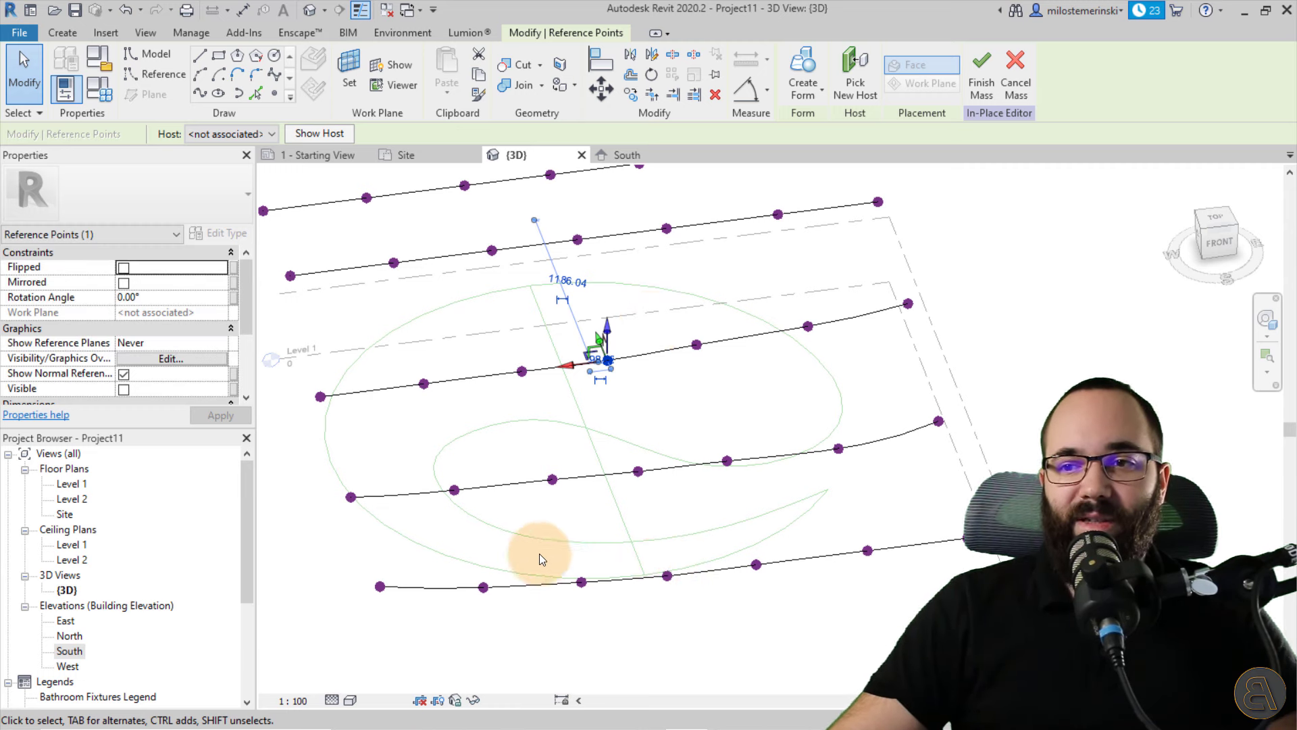
middle_click_drag(821, 419, 820, 367, "shift")
scroll(820, 366, "up", 2)
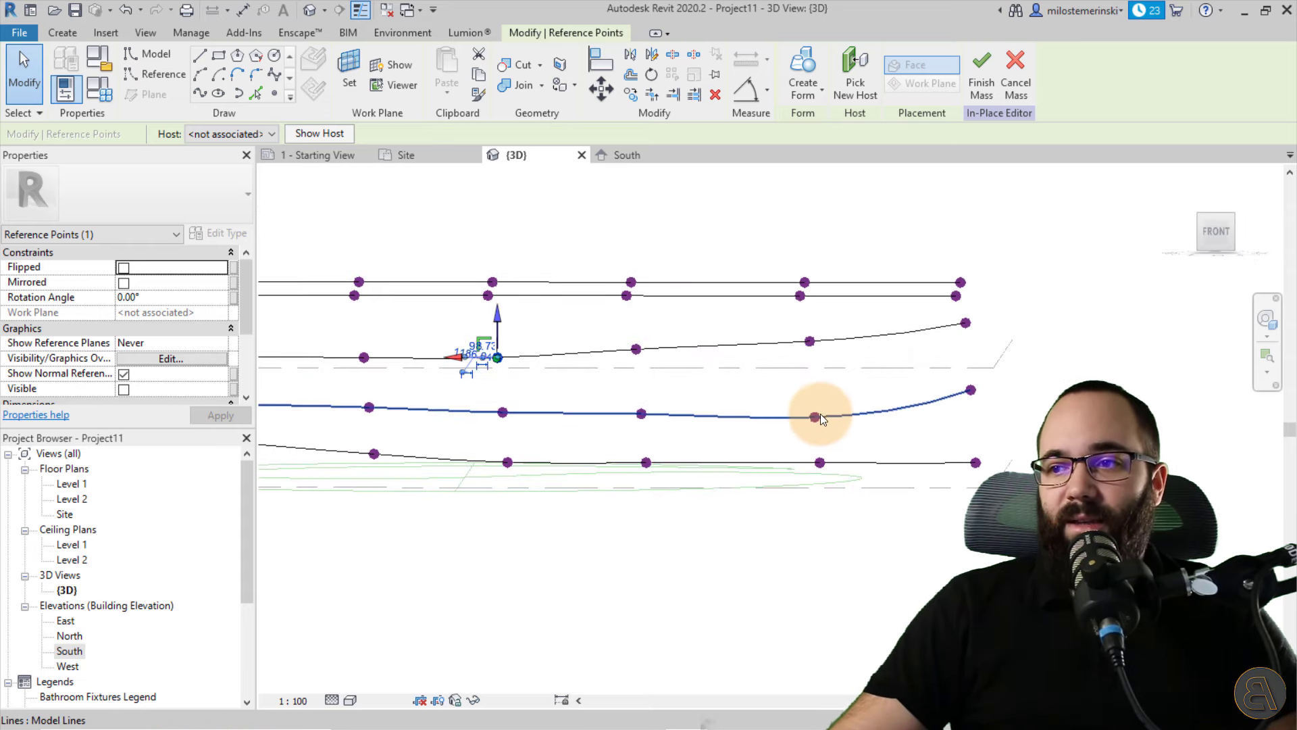
left_click(815, 416)
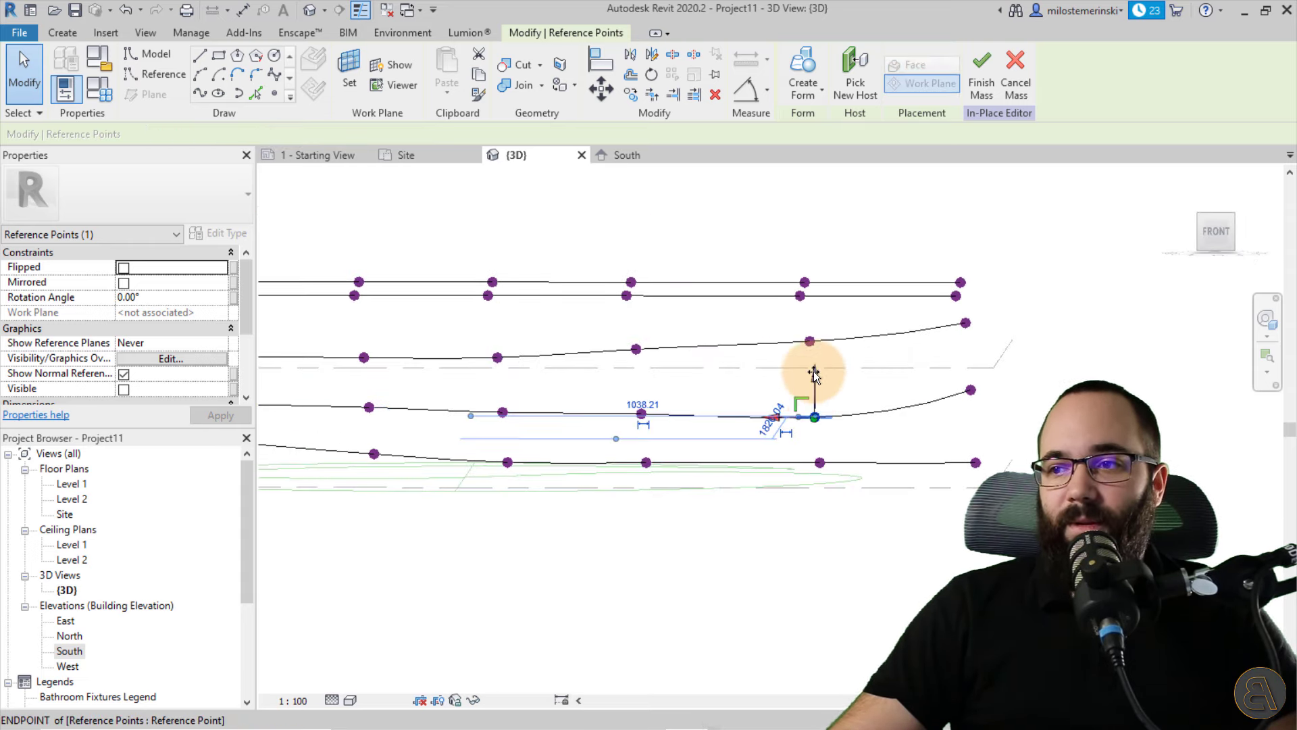
left_click_drag(815, 395, 815, 387)
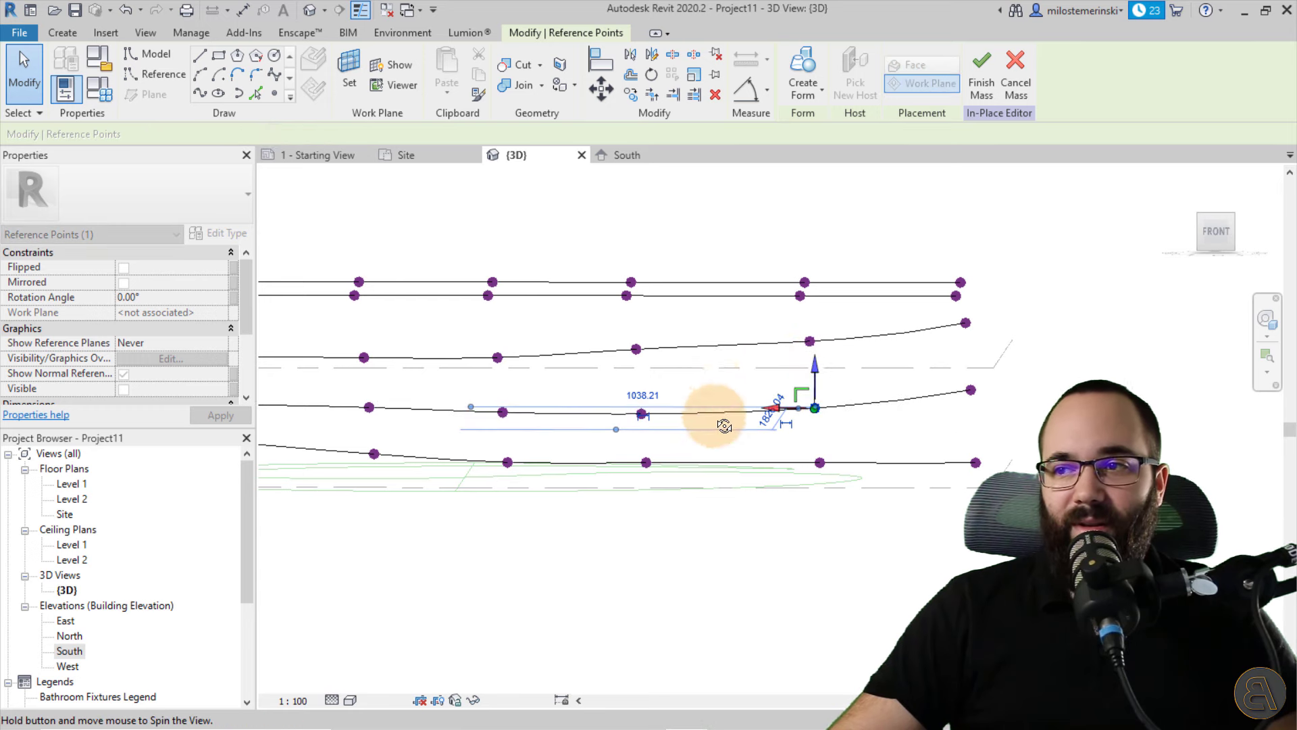
- Raise the right end point of the fourth spline and slightly lower the point next to it
middle_click_drag(722, 426, 764, 392, "shift")
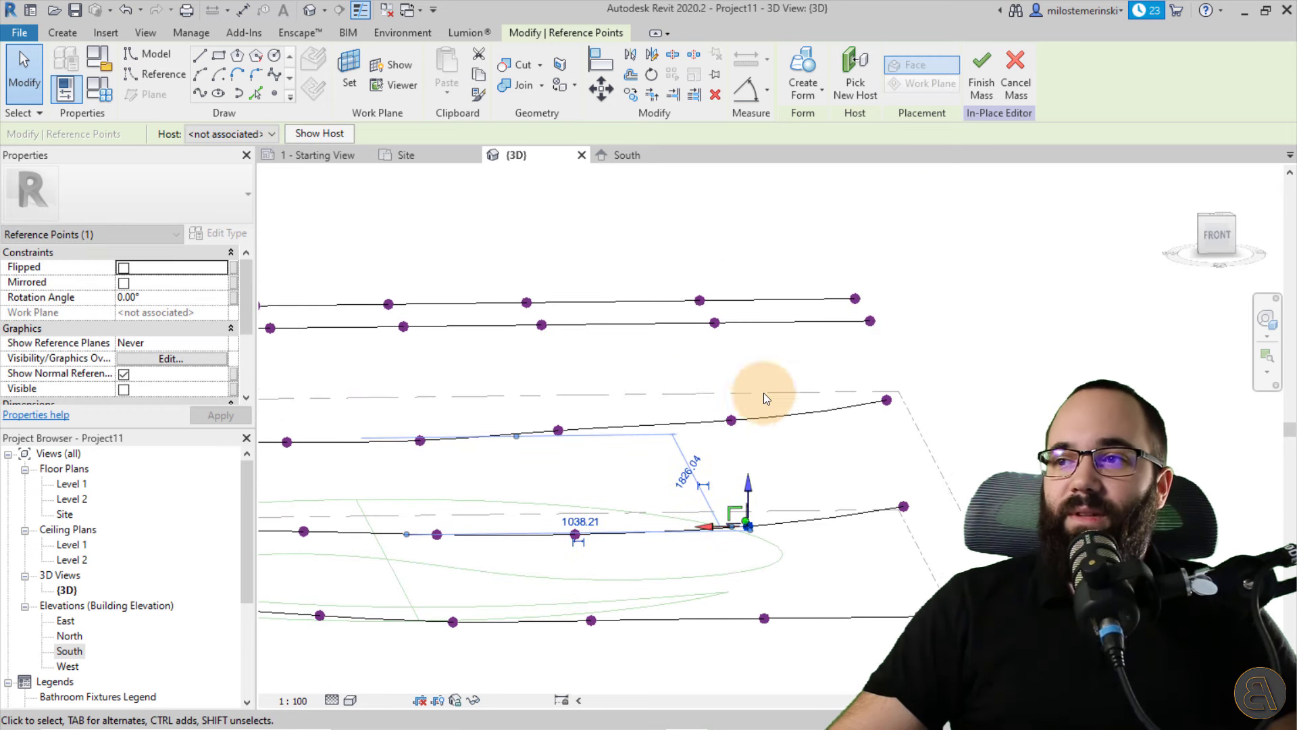
left_click(869, 323)
left_click_drag(875, 281, 873, 264)
left_click(718, 325)
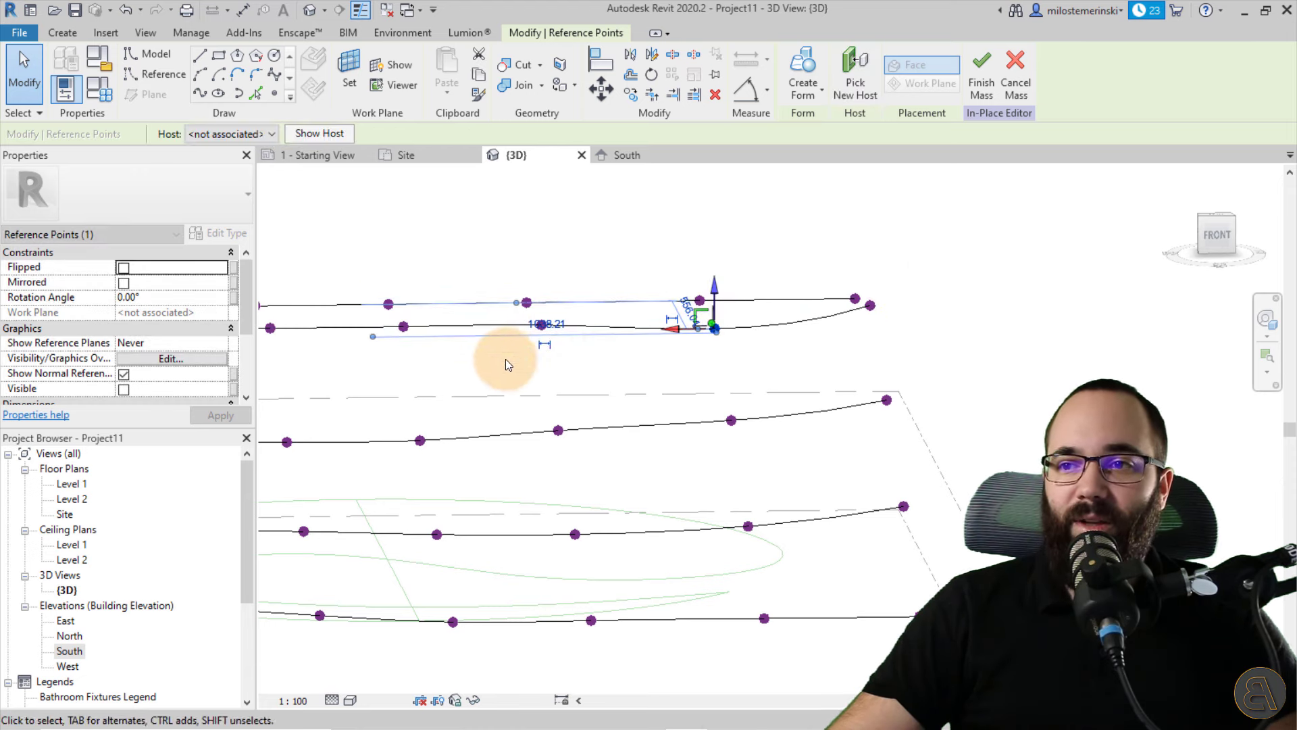
- Lower the fifth and middle points of the fourth spline slightly to extend the sag toward the left
middle_click_drag(506, 359, 561, 407)
key("Escape")
left_click(583, 371)
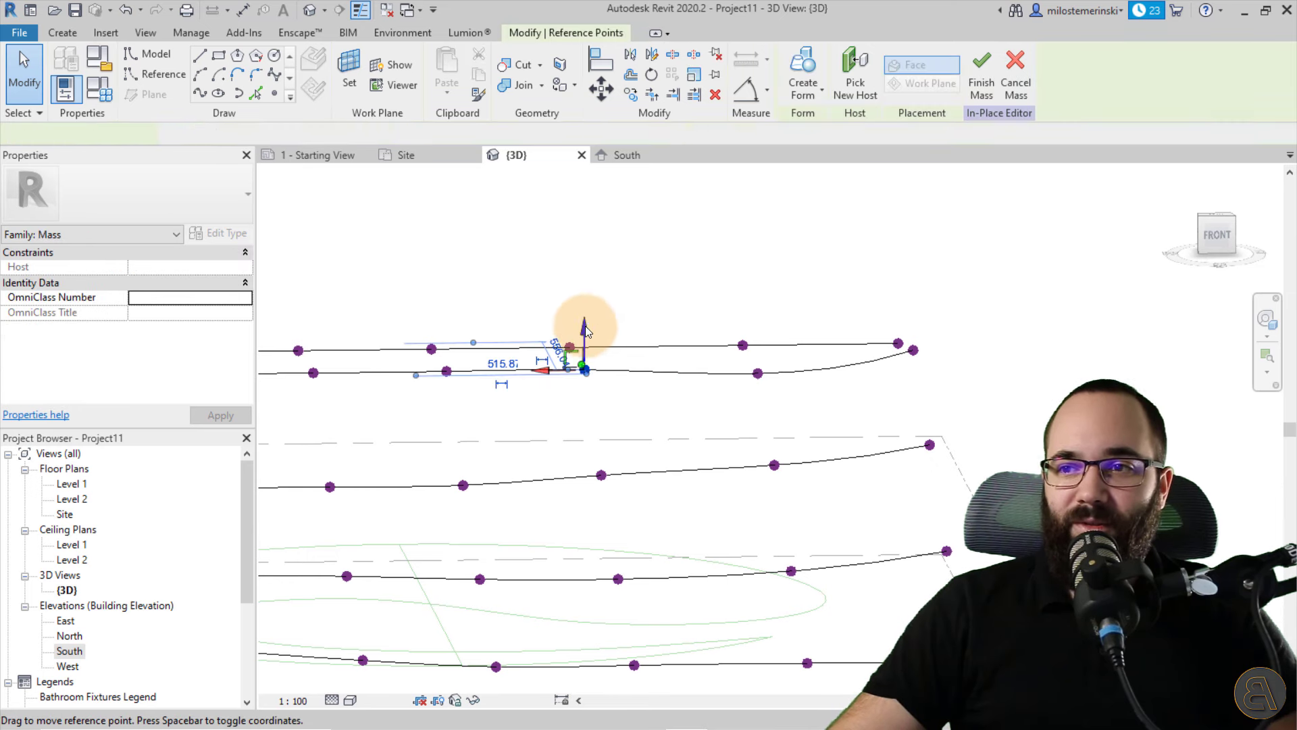
left_click_drag(588, 325, 585, 339)
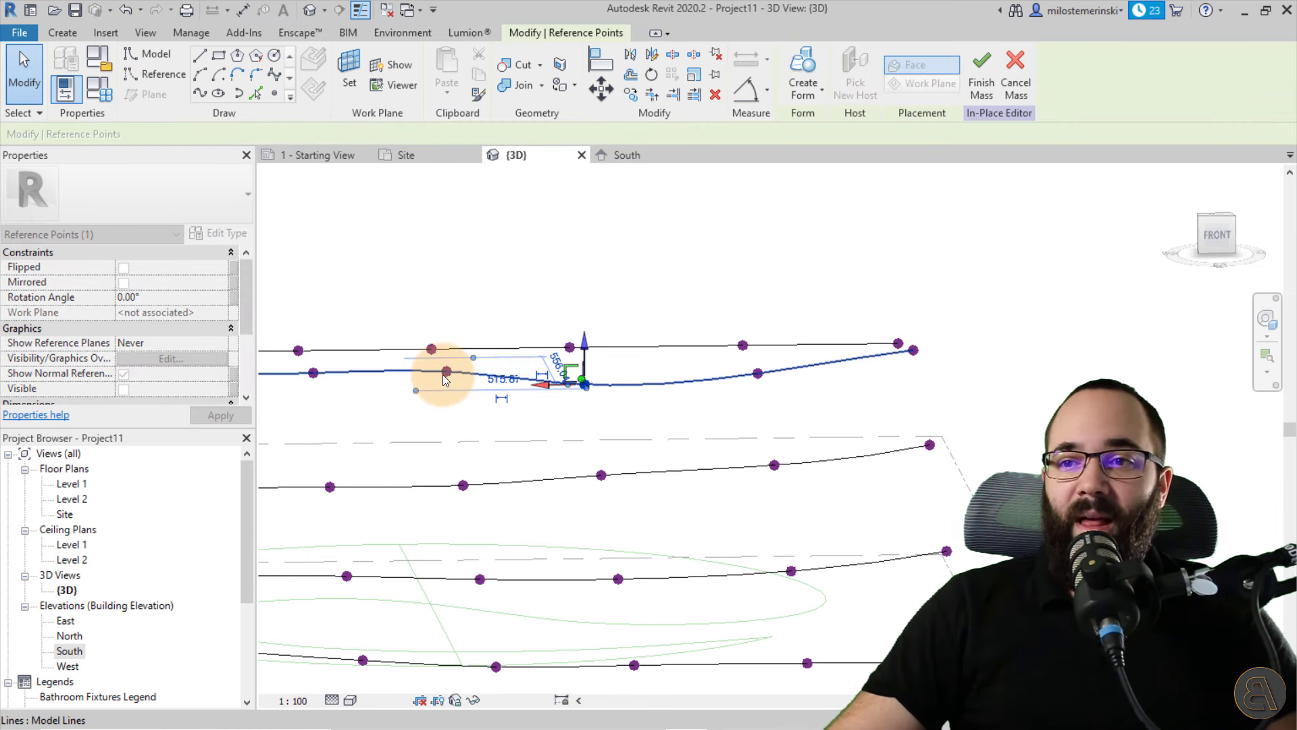
left_click(444, 373)
left_click(448, 338)
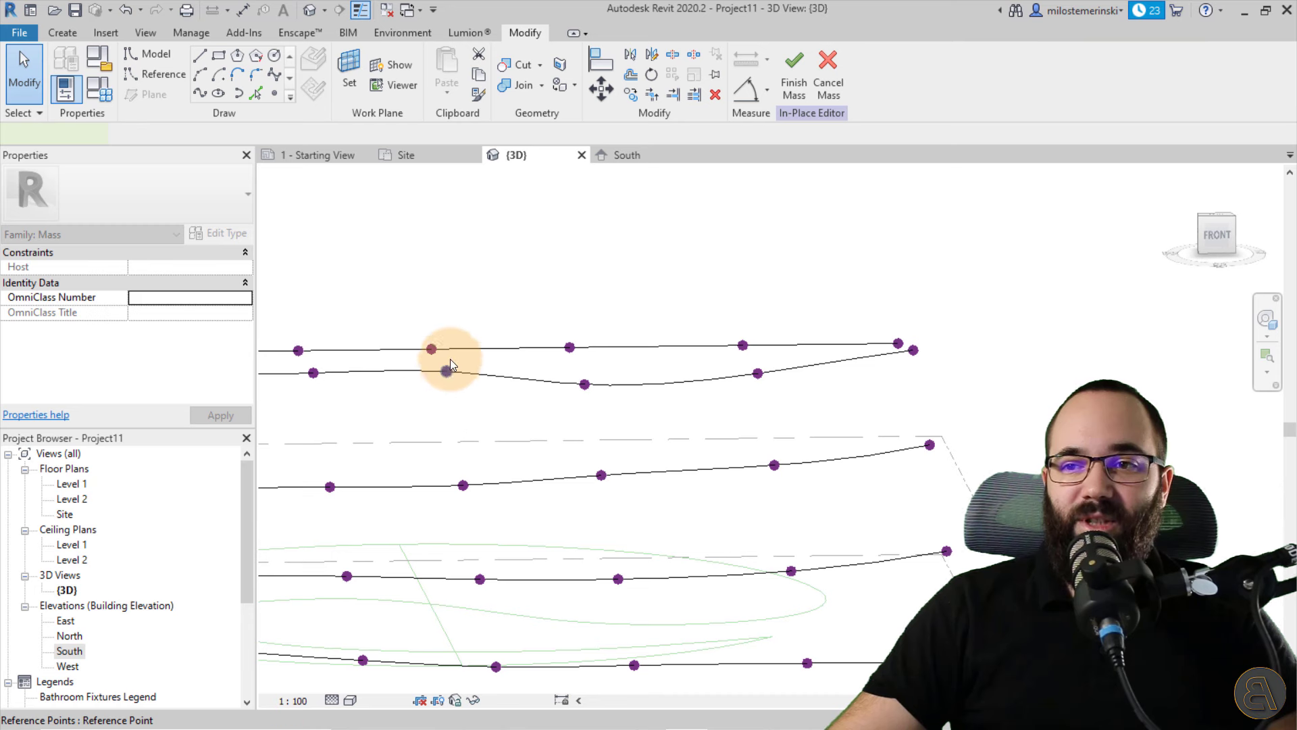
left_click(447, 372)
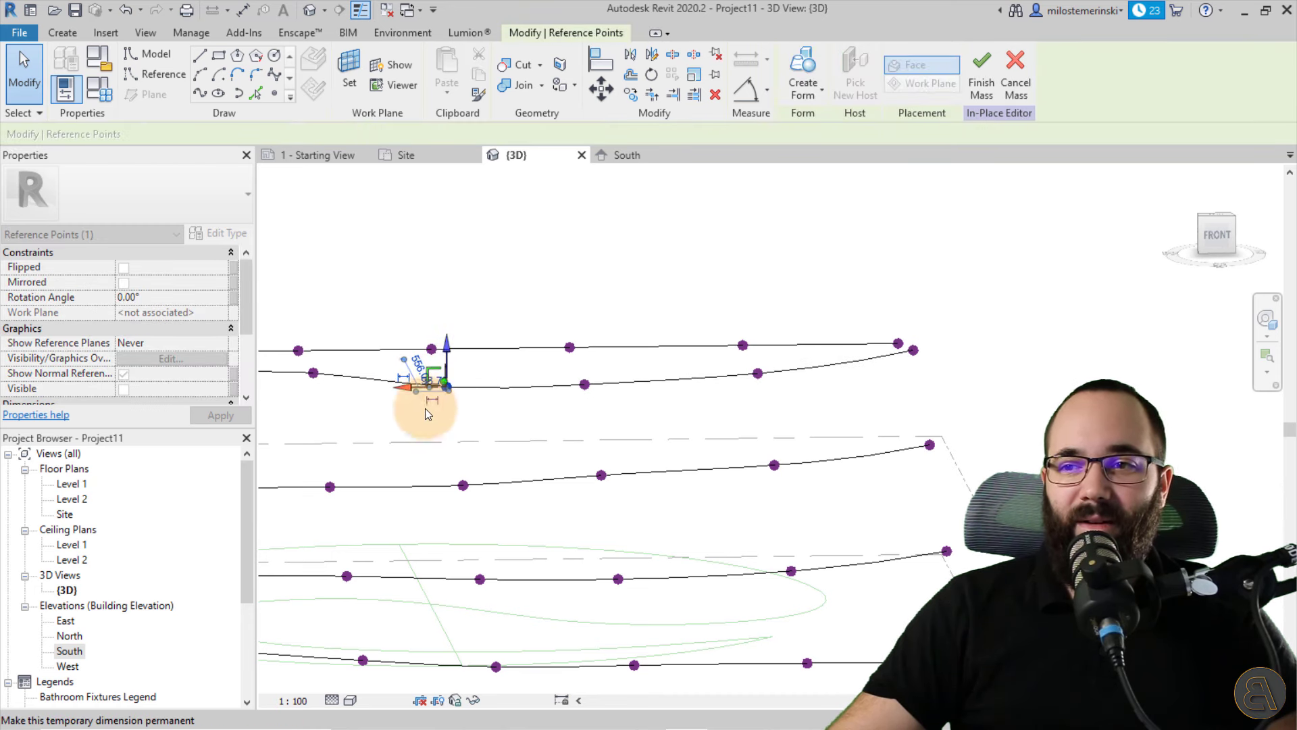
- Lower the third and second points from the left on the fourth spline to continue the sag
middle_click_drag(426, 408, 671, 405)
left_click(559, 361)
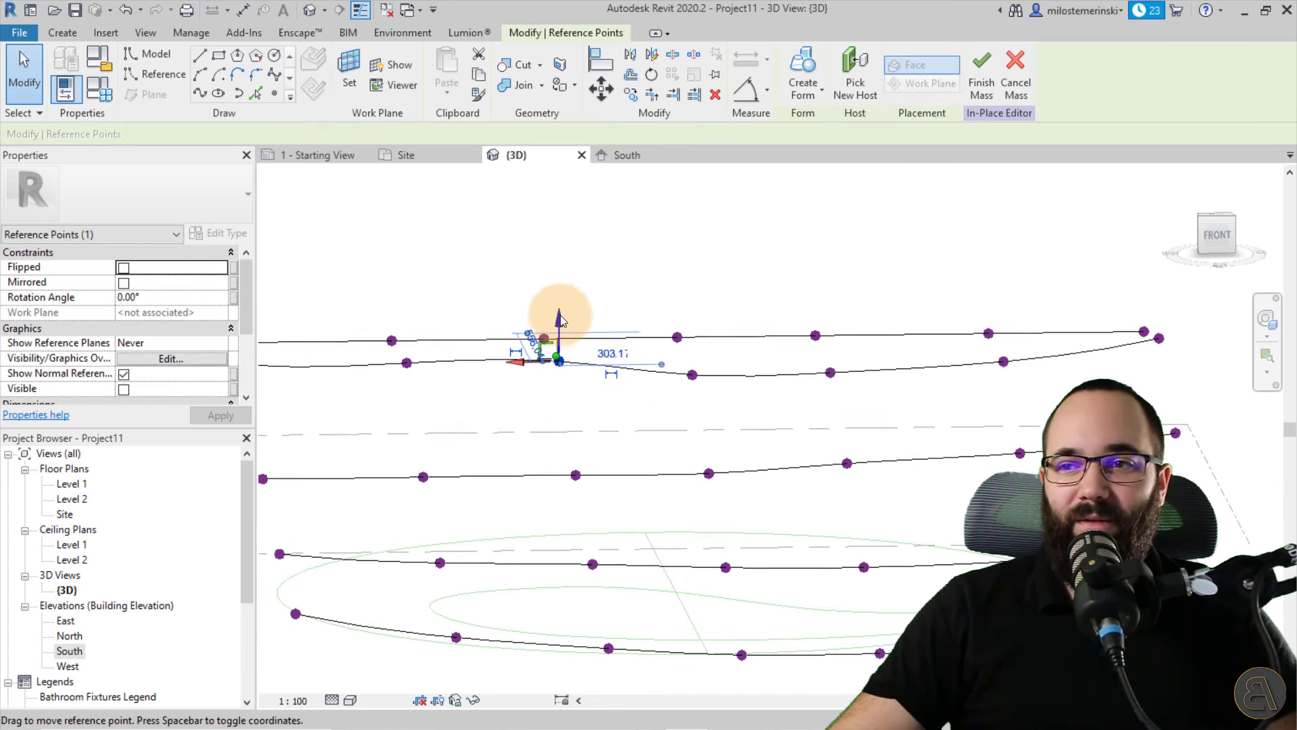
left_click_drag(560, 315, 560, 331)
middle_click_drag(412, 413, 575, 398)
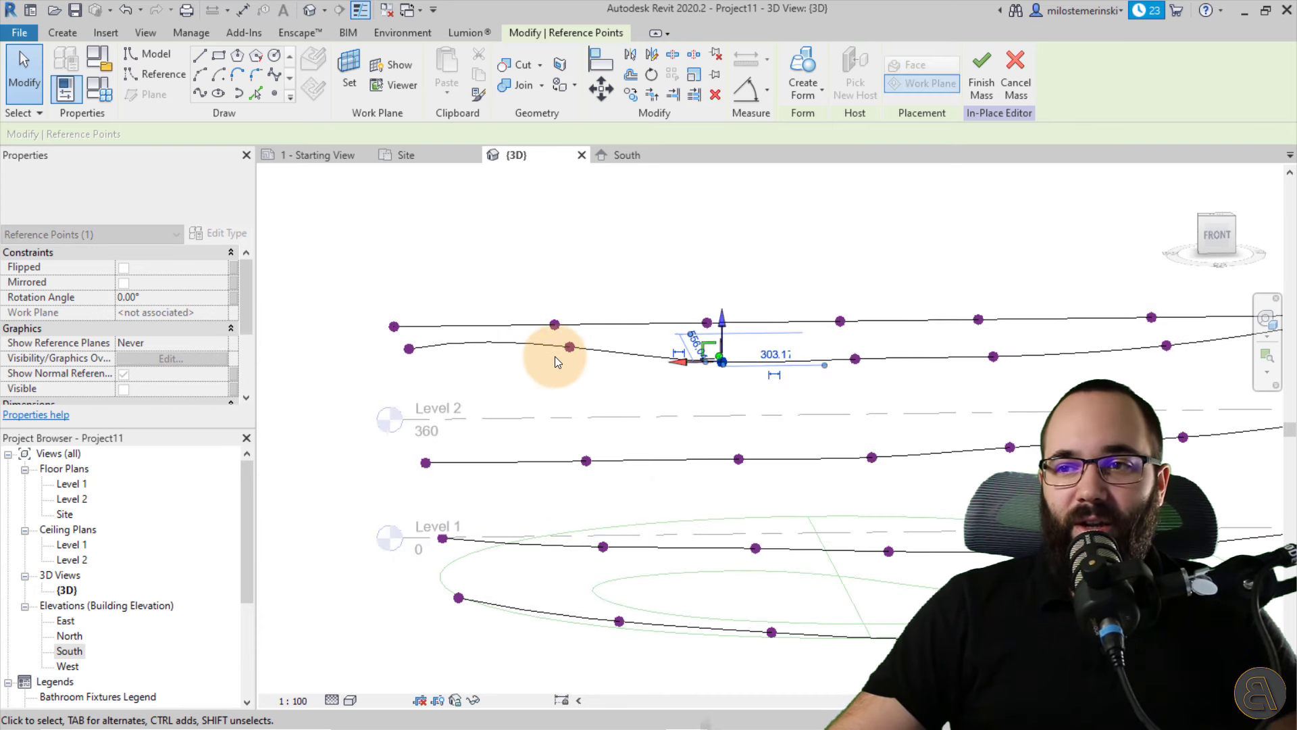
left_click(571, 349)
left_click_drag(571, 312, 571, 334)
- Lower the left end point of the fourth spline to just above Level 2, and bring its second point down close to that height
left_click(408, 347)
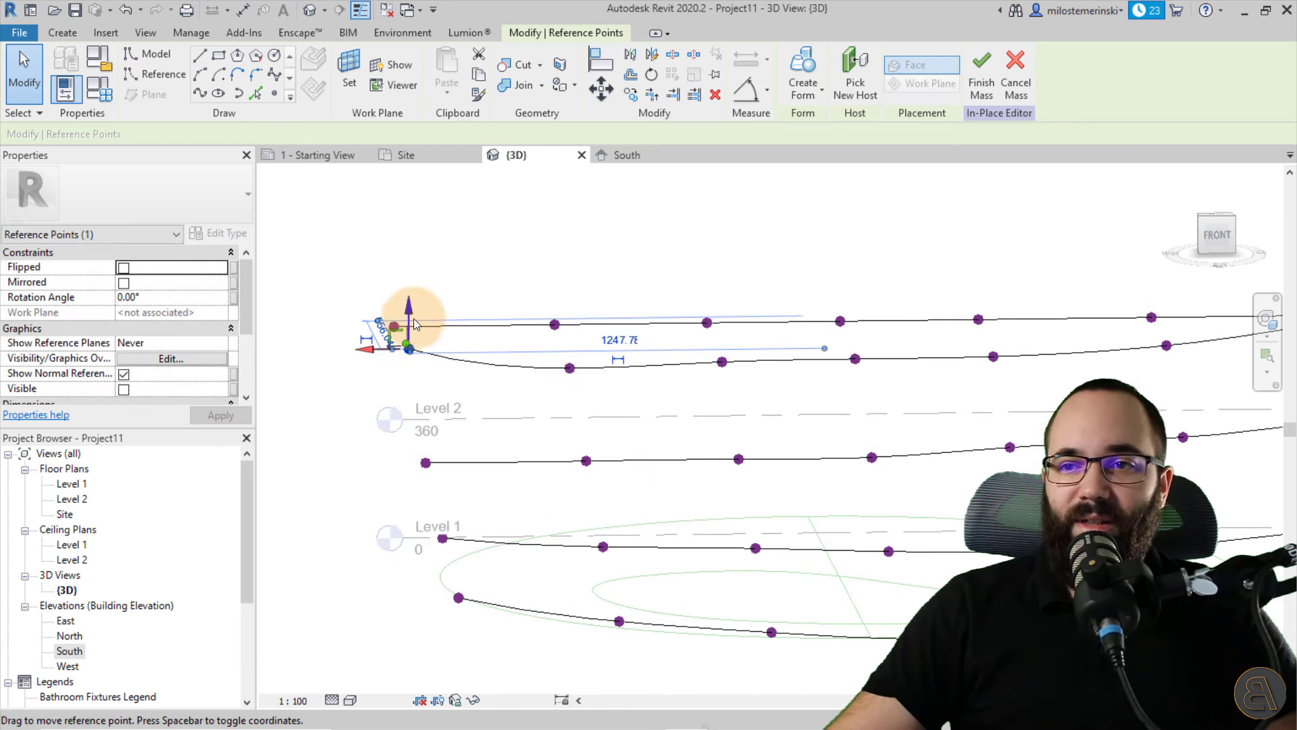
left_click_drag(409, 314, 409, 359)
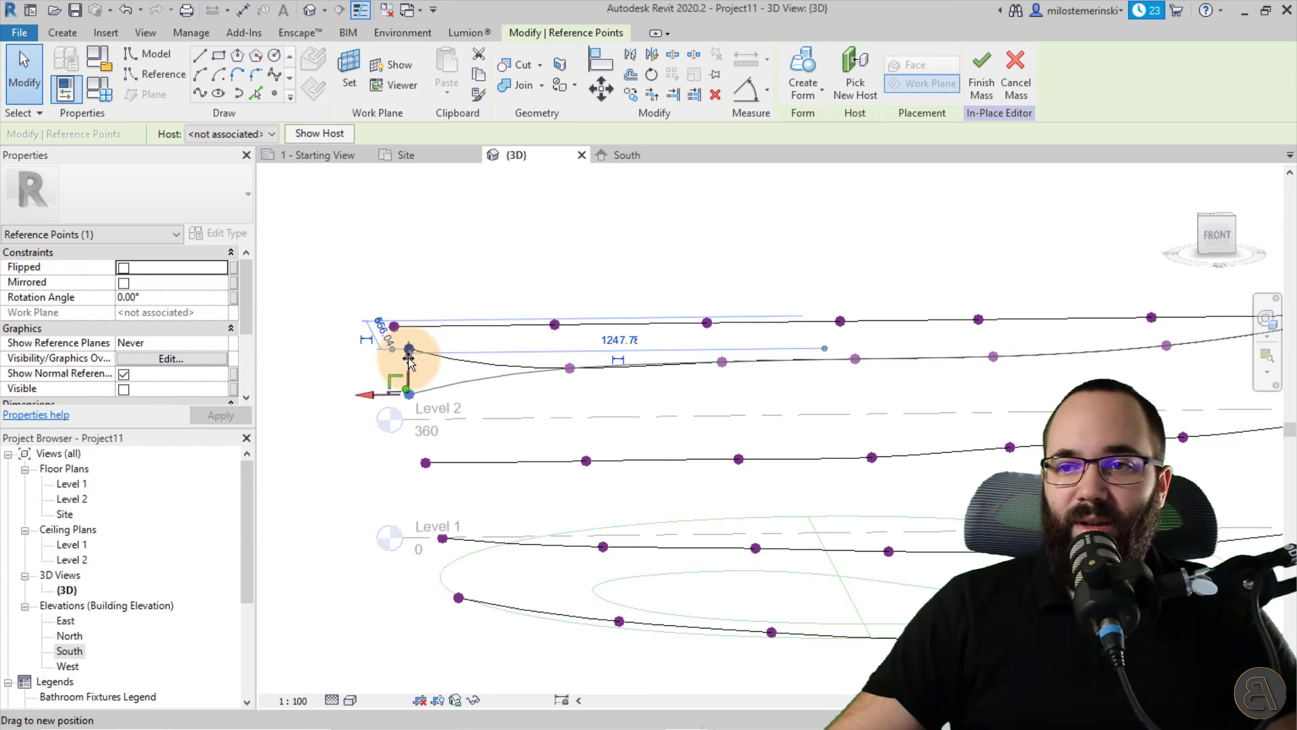
left_click(569, 369)
left_click_drag(570, 359, 570, 356)
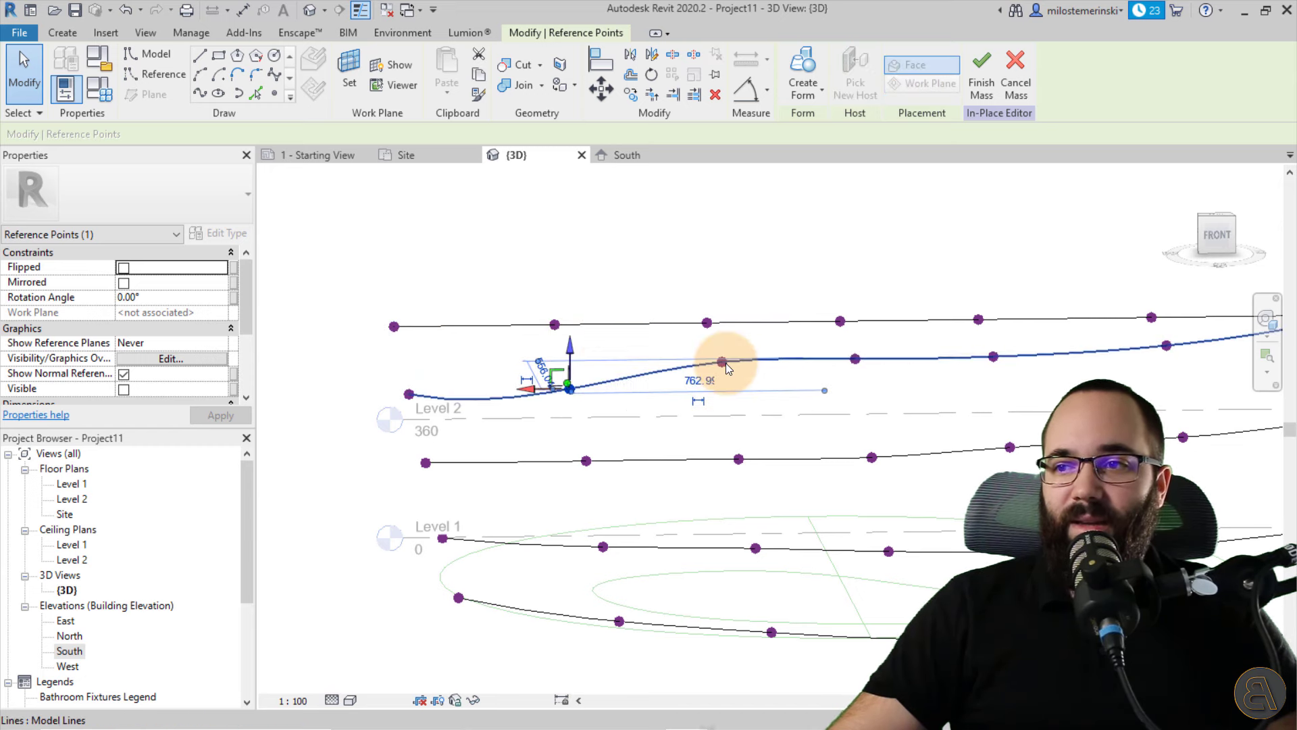
- Lower the third and middle points of the fourth spline slightly to smooth the slope down to its left end
left_click(724, 363)
left_click(664, 343)
left_click_drag(722, 365, 720, 338)
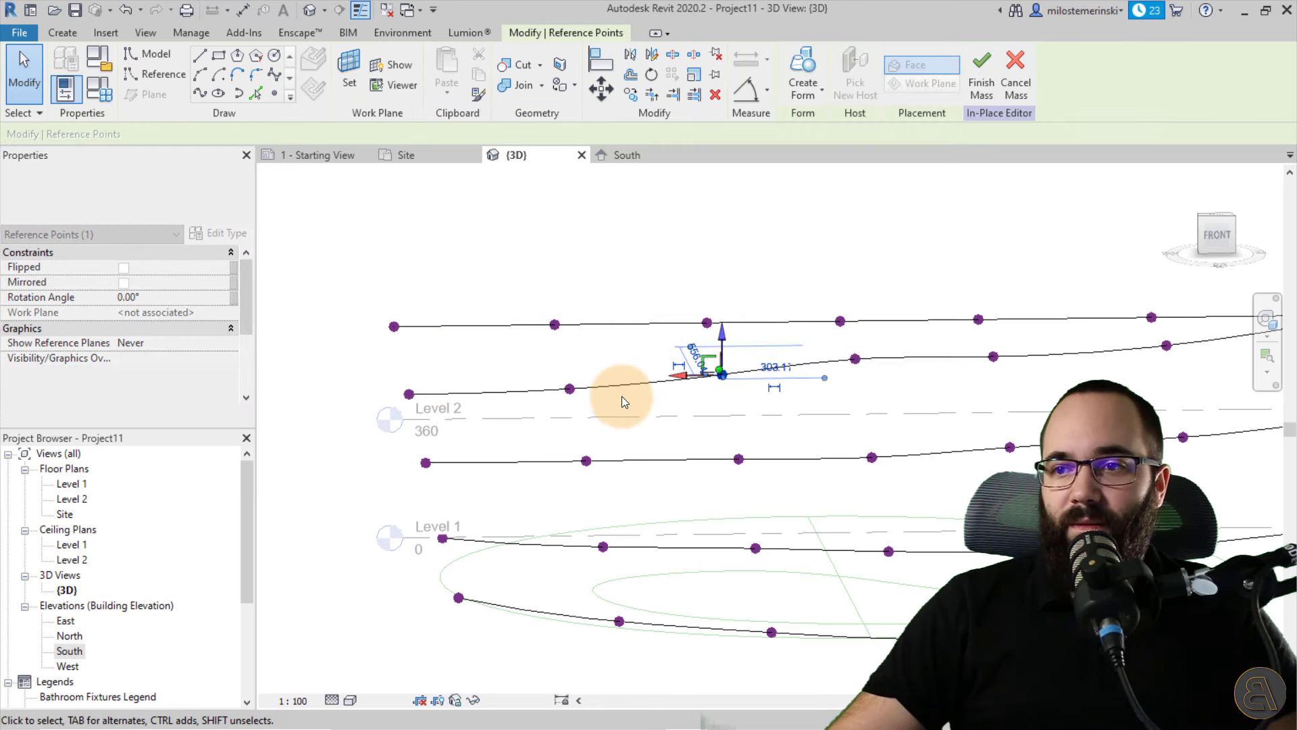
middle_click_drag(617, 396, 802, 368, "shift")
left_click(805, 367)
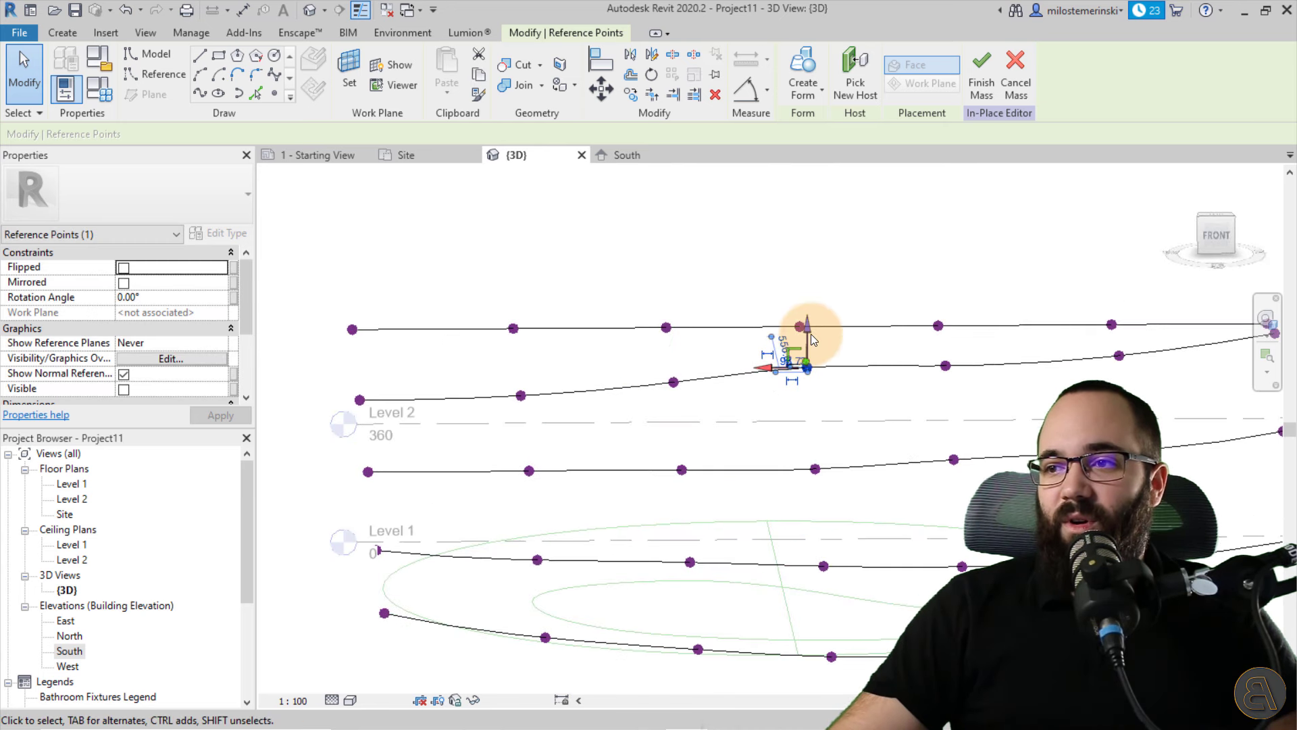
left_click_drag(809, 336, 811, 343)
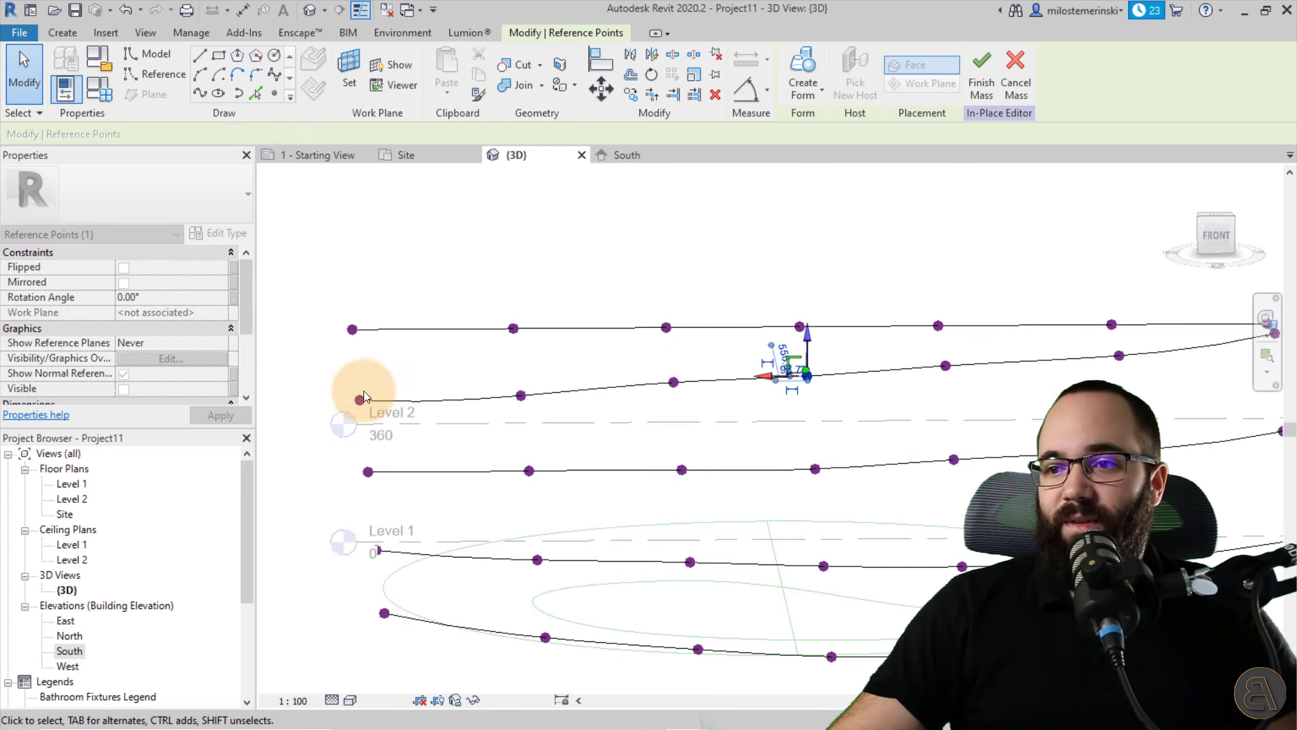
- Lower the left end point of the fifth spline to just above the fourth spline's end, checking it in the front view
left_click(352, 329)
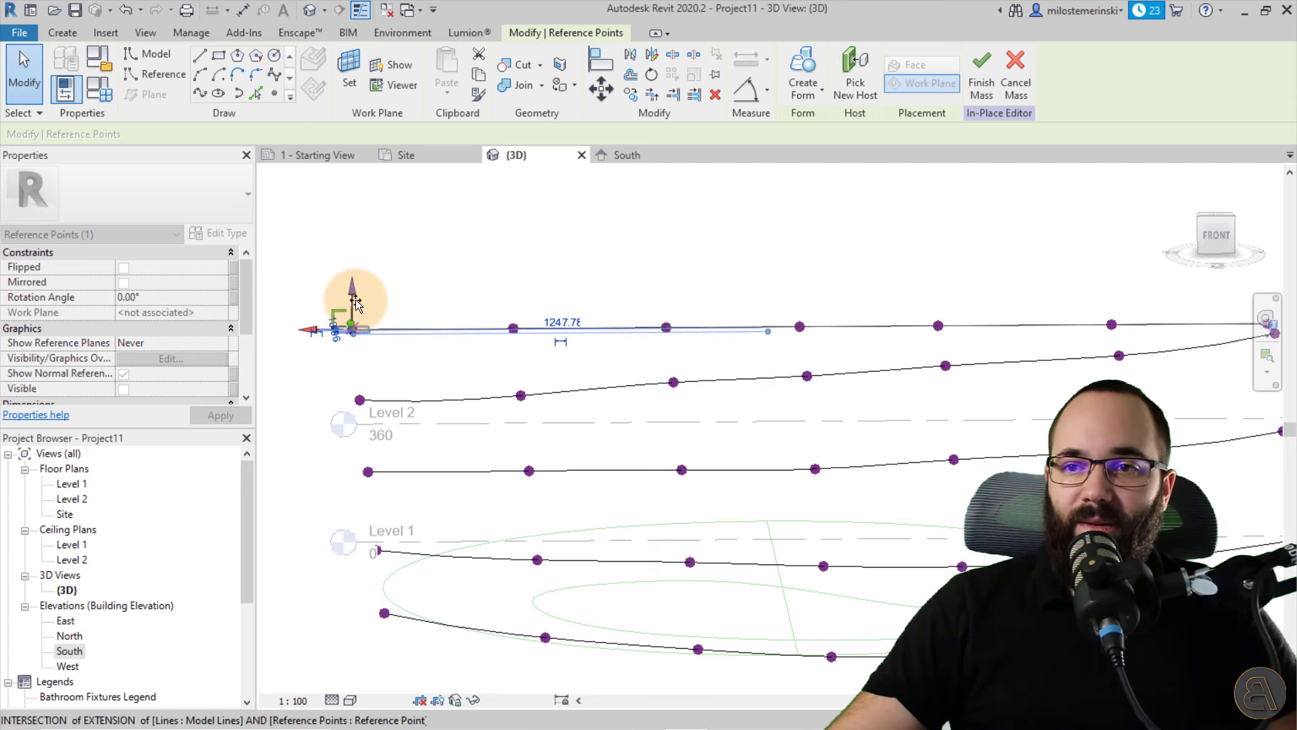
middle_click_drag(351, 311, 495, 360, "shift")
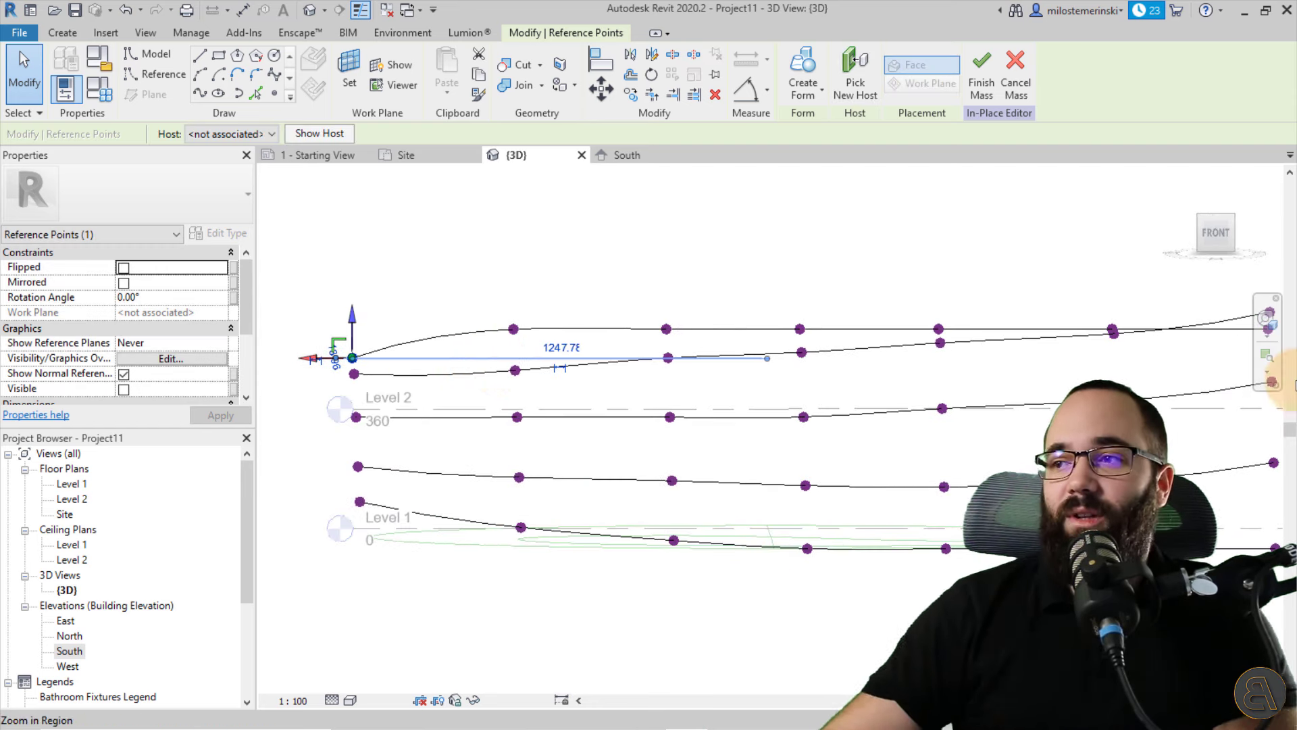
left_click(1216, 231)
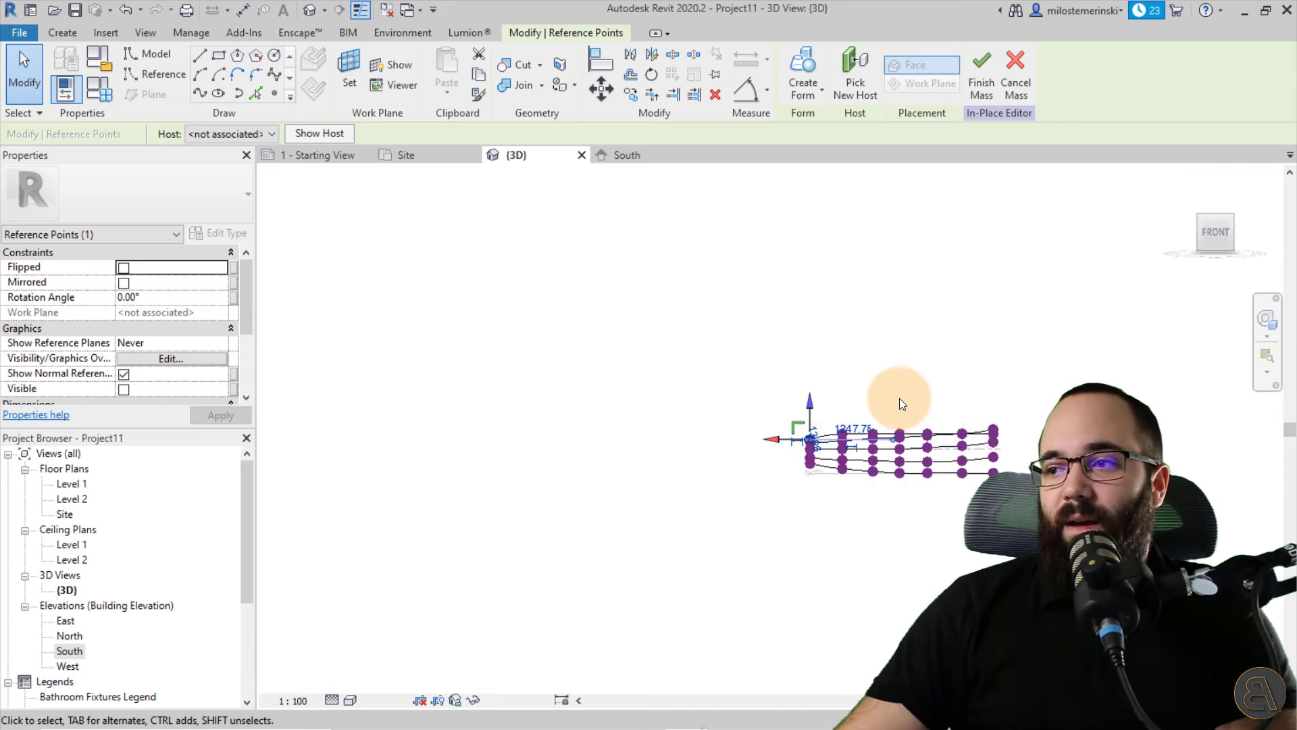
scroll(912, 425, "up", 4)
scroll(568, 398, "up", 3)
scroll(561, 388, "up", 1)
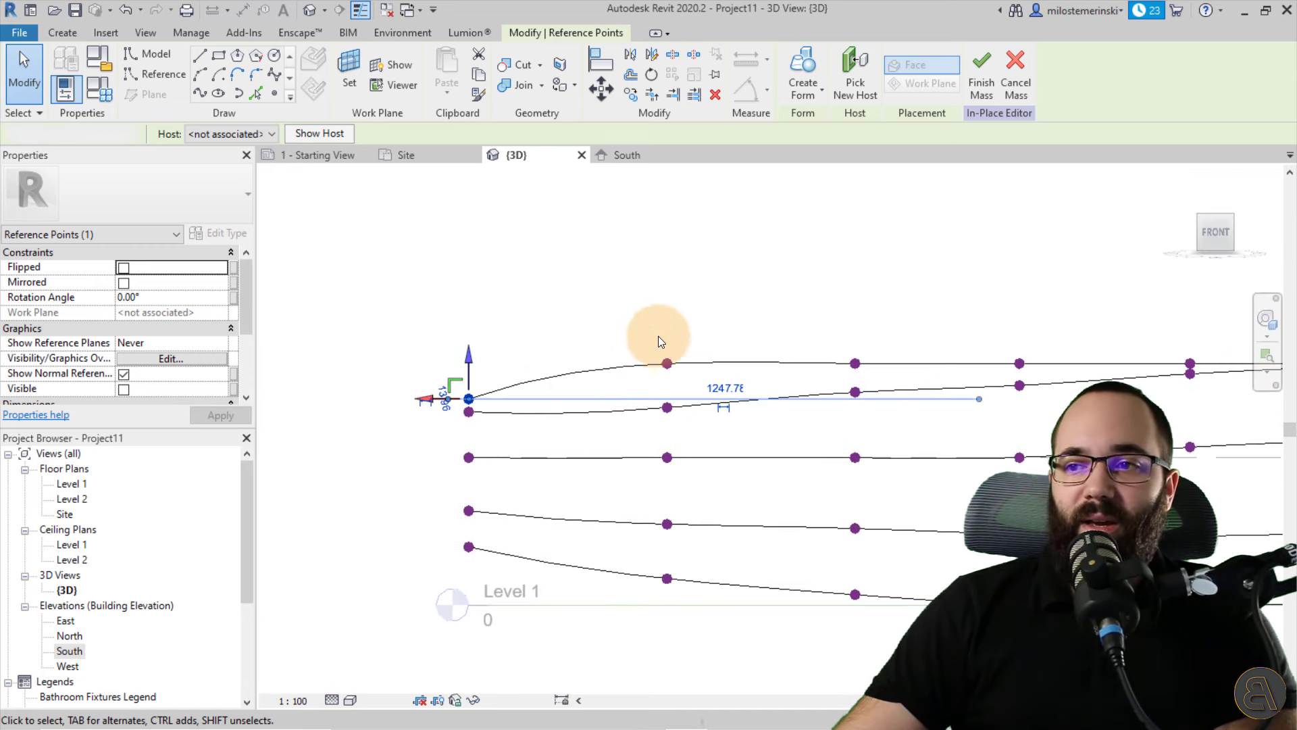
- Lower the second and third points from the left on the fifth spline to sit just above the fourth spline
left_click(667, 364)
left_click_drag(669, 331, 671, 352)
left_click(854, 364)
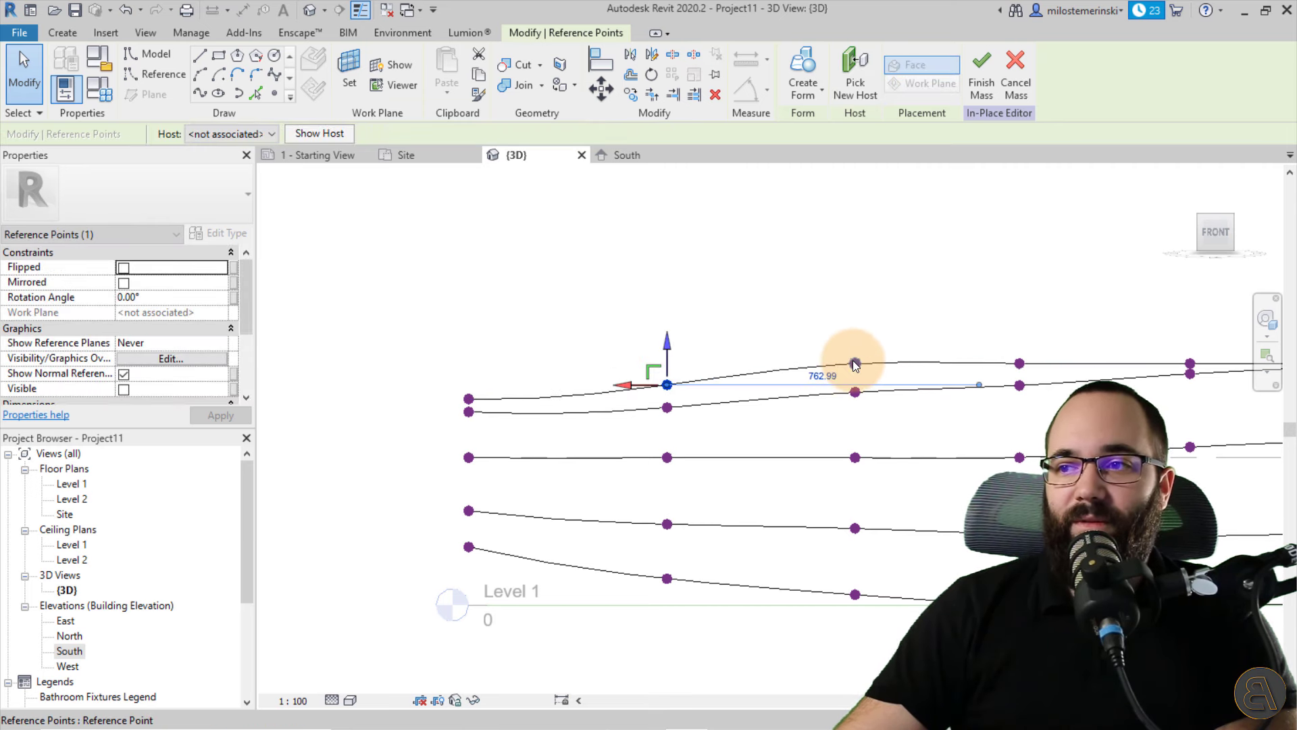
left_click_drag(859, 332, 856, 369)
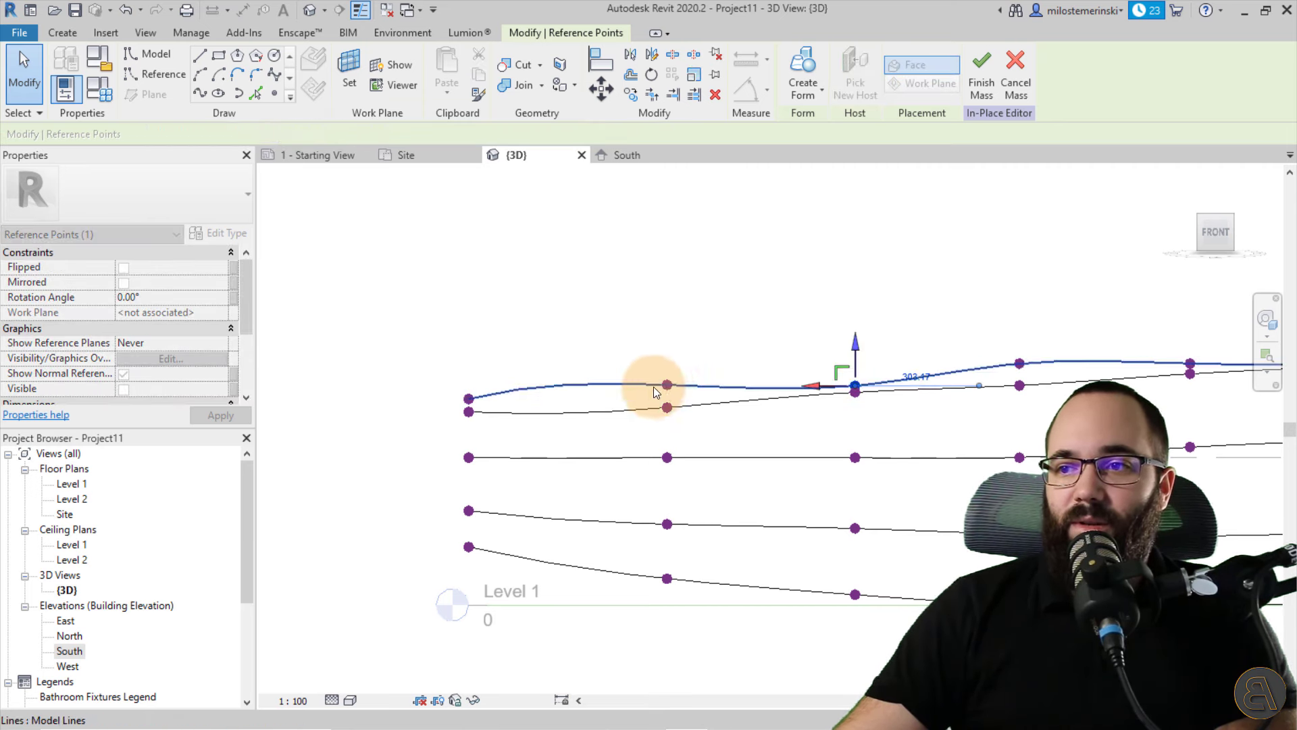
left_click(666, 385)
left_click_drag(673, 347, 672, 358)
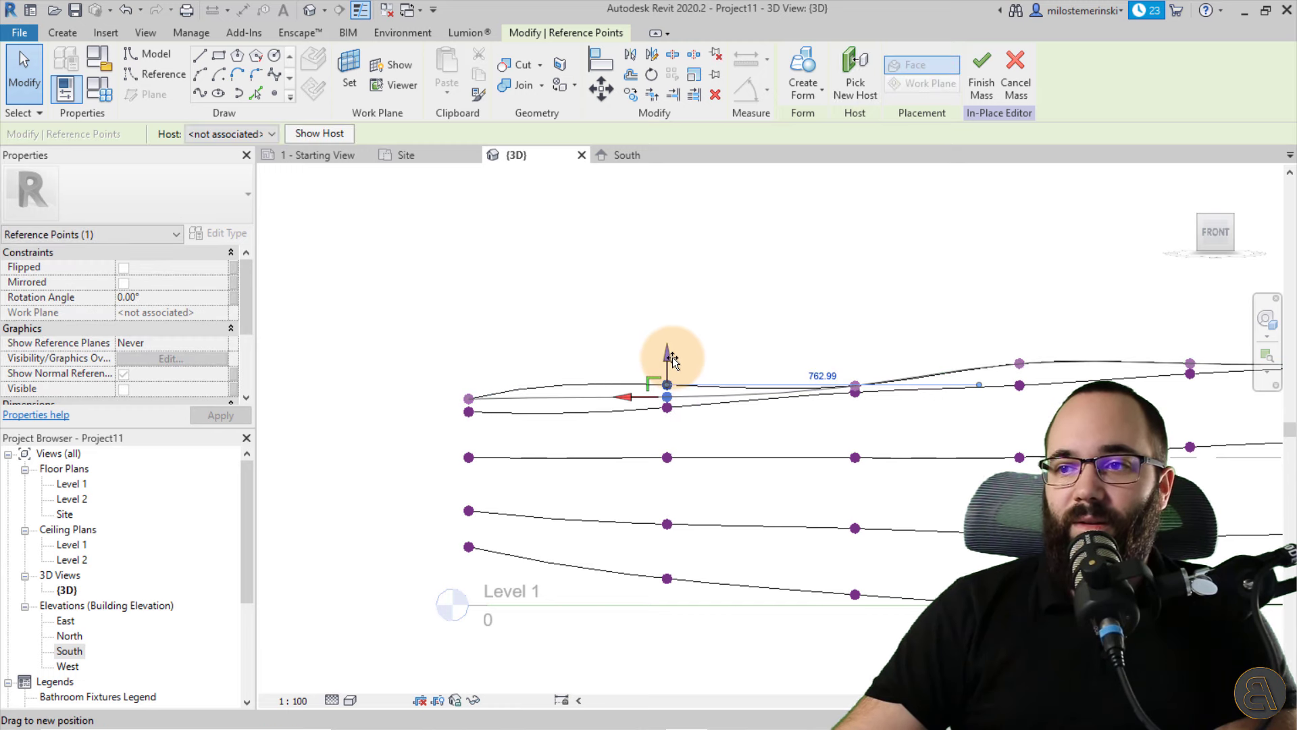
left_click(992, 327)
- Lower the middle point of the fifth spline slightly to smooth its slope down to the left
middle_click_drag(1088, 359, 953, 375)
left_click(884, 380)
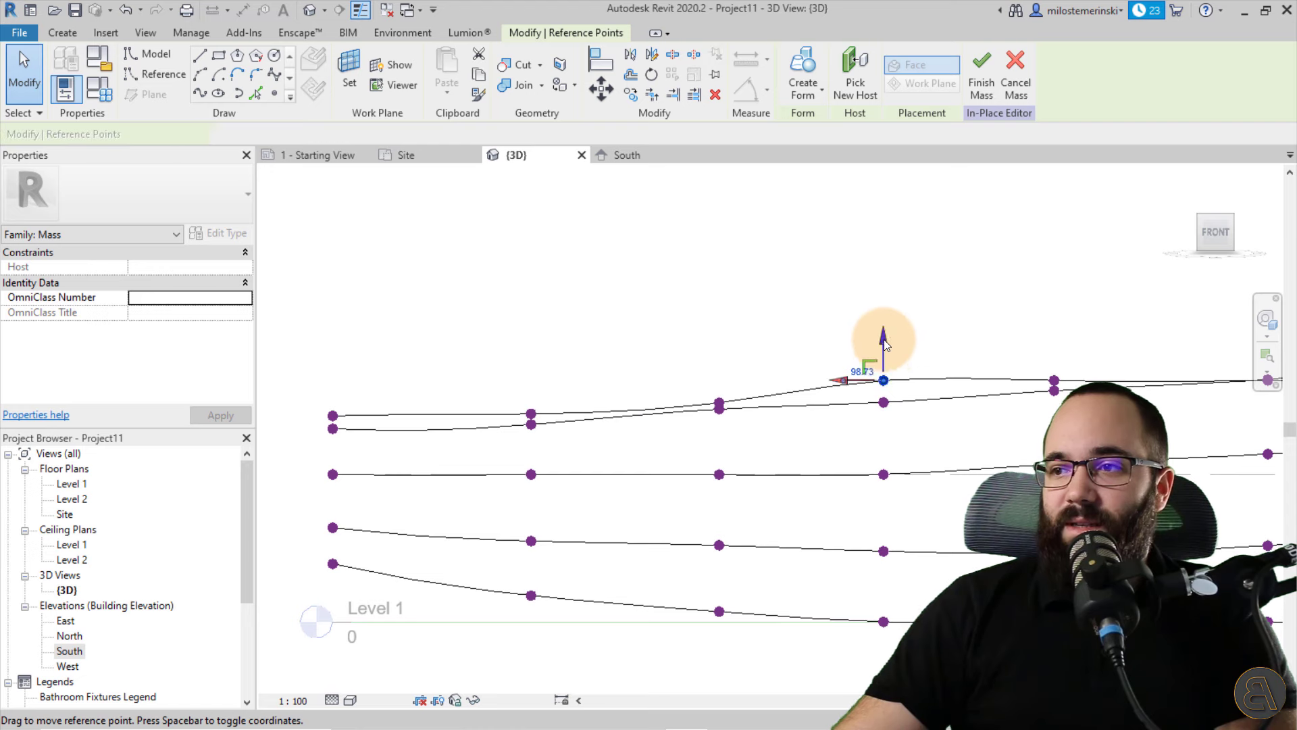
left_click_drag(884, 344, 886, 355)
- Raise the sixth point and the right end point of the fifth spline slightly so the curve climbs toward the right
middle_click_drag(942, 356, 645, 365)
scroll(645, 364, "up", 1)
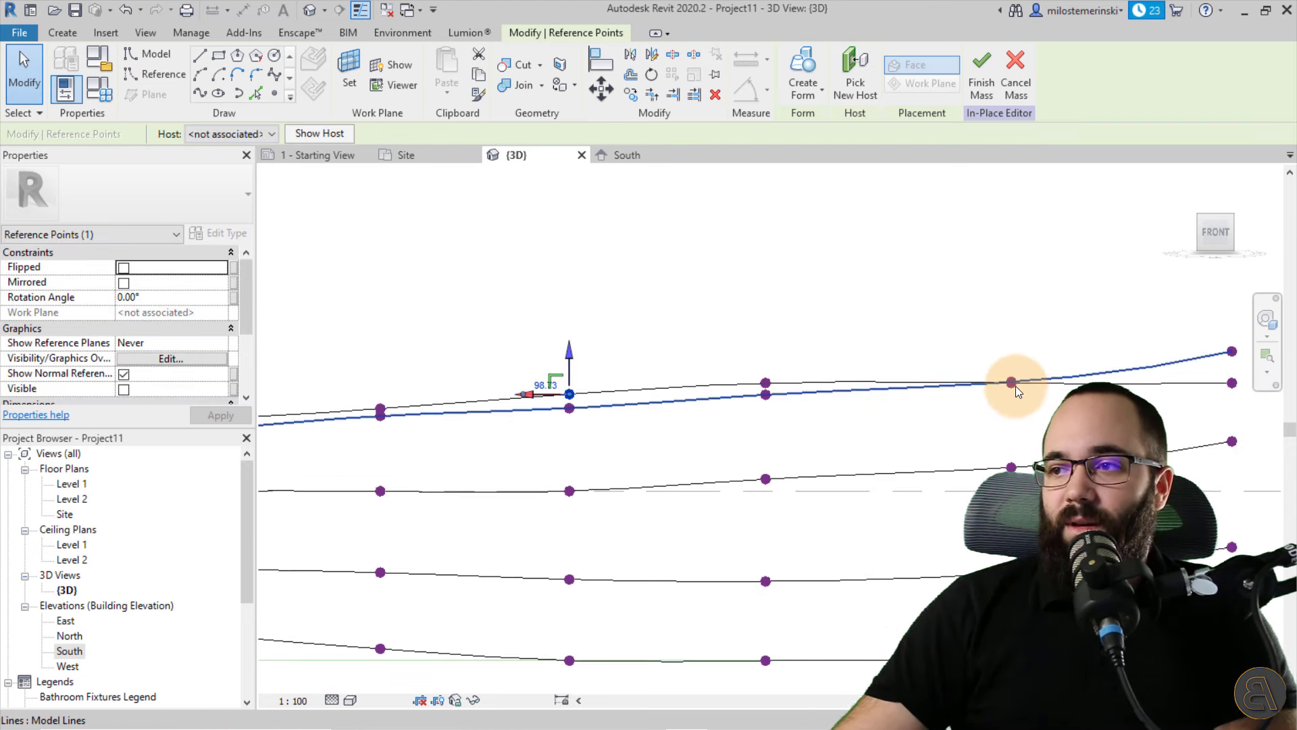
scroll(1014, 387, "up", 5)
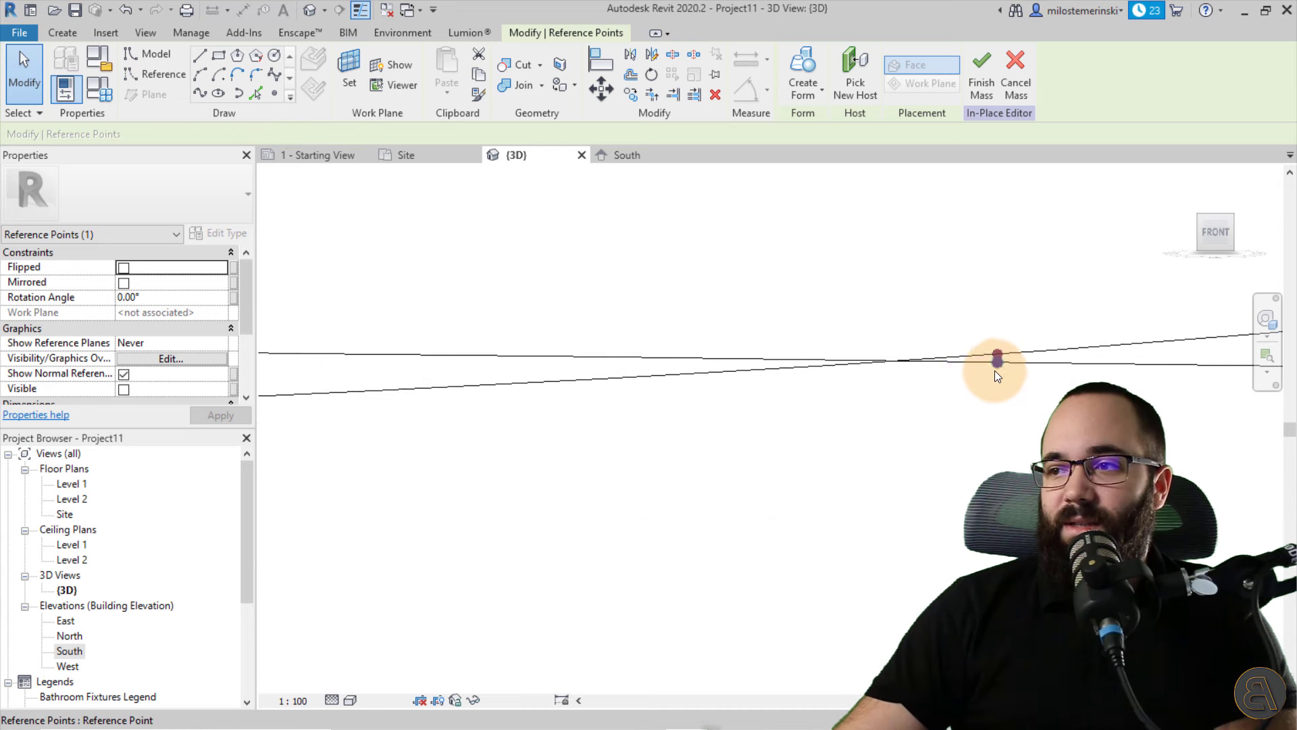
scroll(781, 400, "down", 5)
left_click_drag(834, 349, 833, 338)
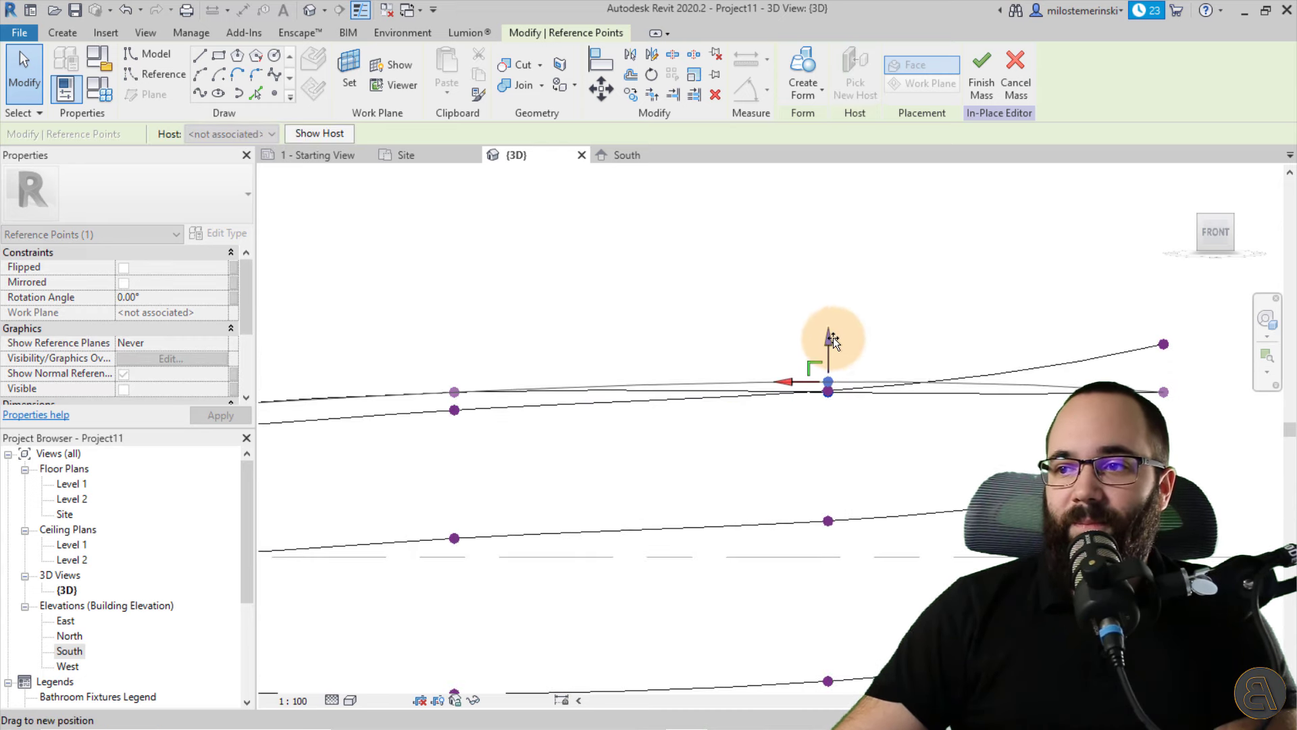
left_click(1162, 393)
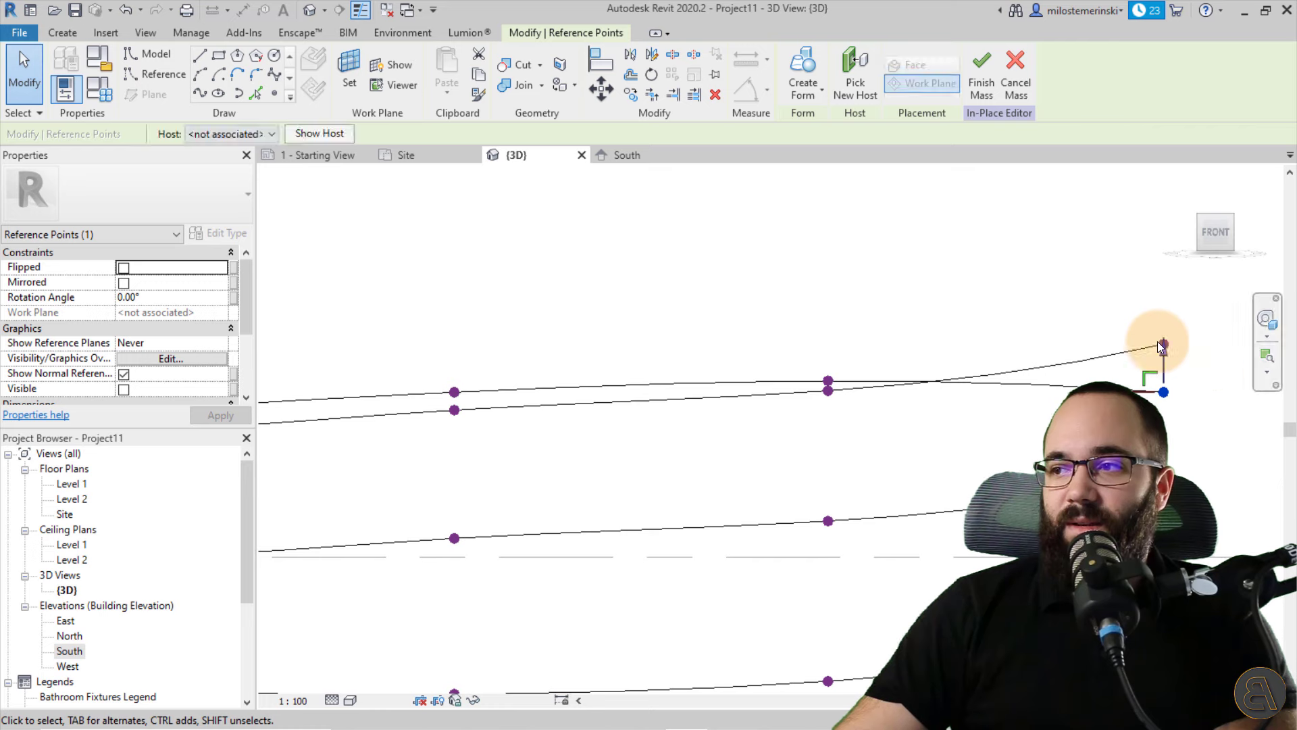
left_click_drag(1167, 344, 1167, 319)
left_click(959, 320)
- Inspect the upper splines from an angled view and select the third point from the left on the fourth spline
scroll(910, 326, "down", 3)
middle_click_drag(703, 451, 608, 479, "shift")
scroll(527, 406, "up", 2)
left_click(522, 395)
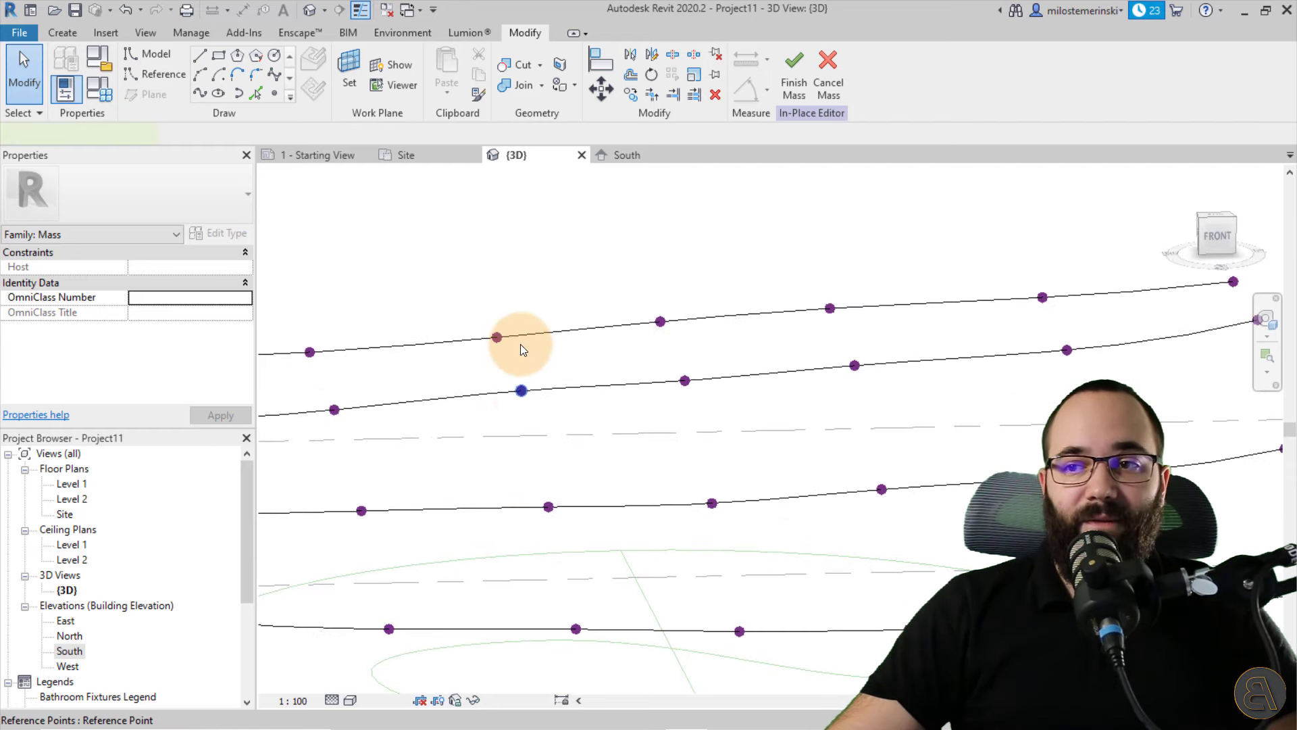
- Slightly lower two neighbouring reference points near the middle of the second curve from the back
left_click_drag(519, 353, 524, 365)
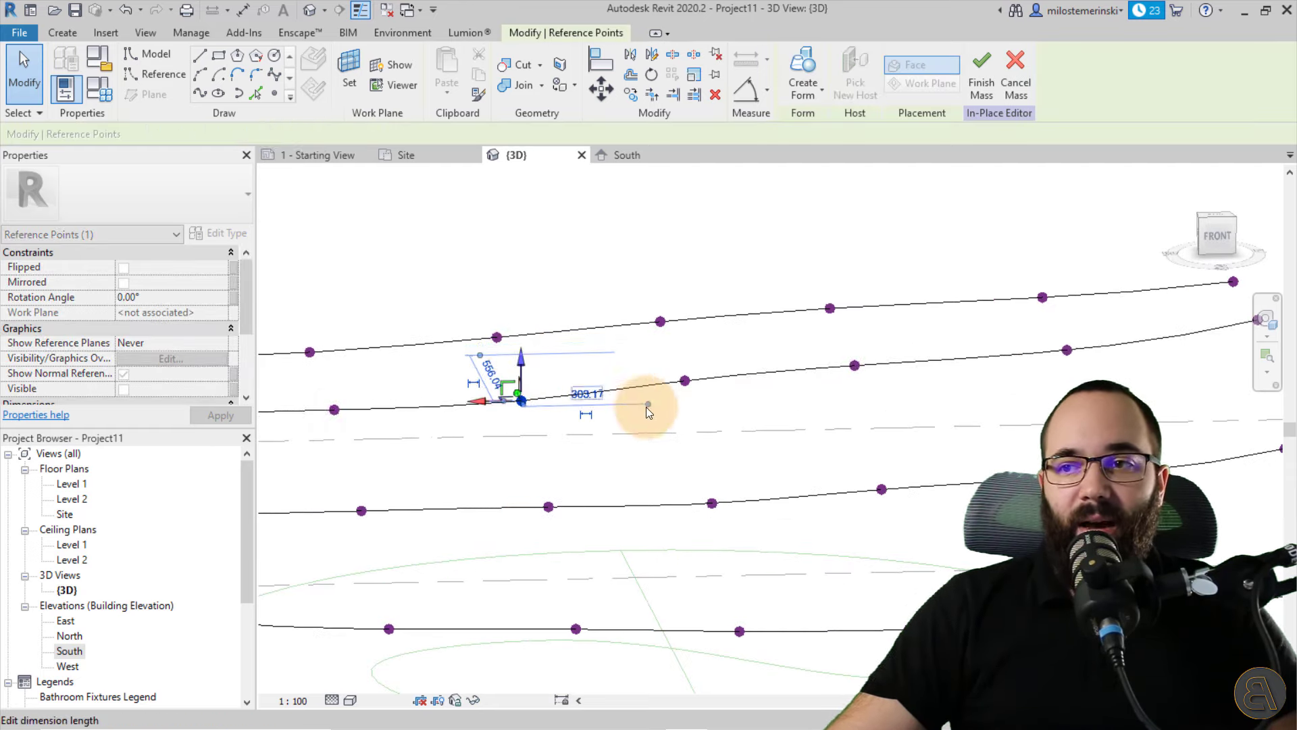
left_click(684, 380)
left_click_drag(684, 343, 682, 352)
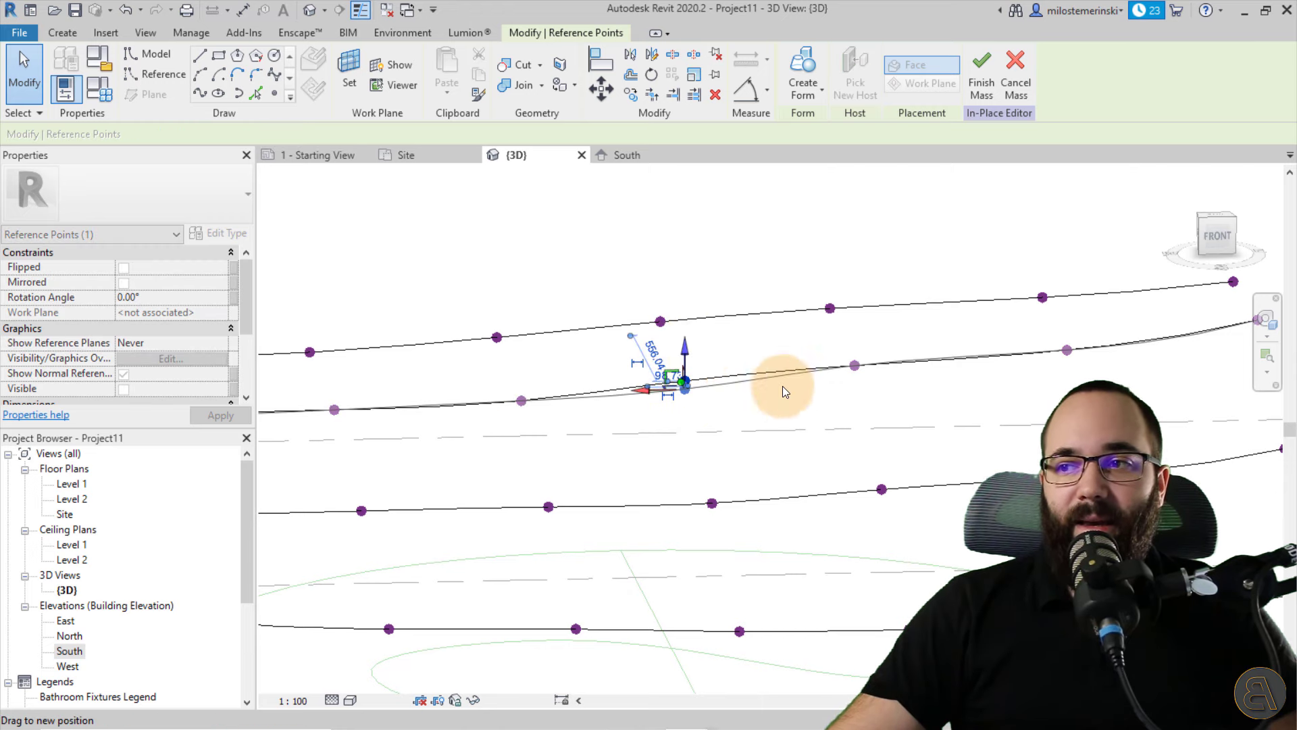
left_click(878, 371)
left_click(860, 367)
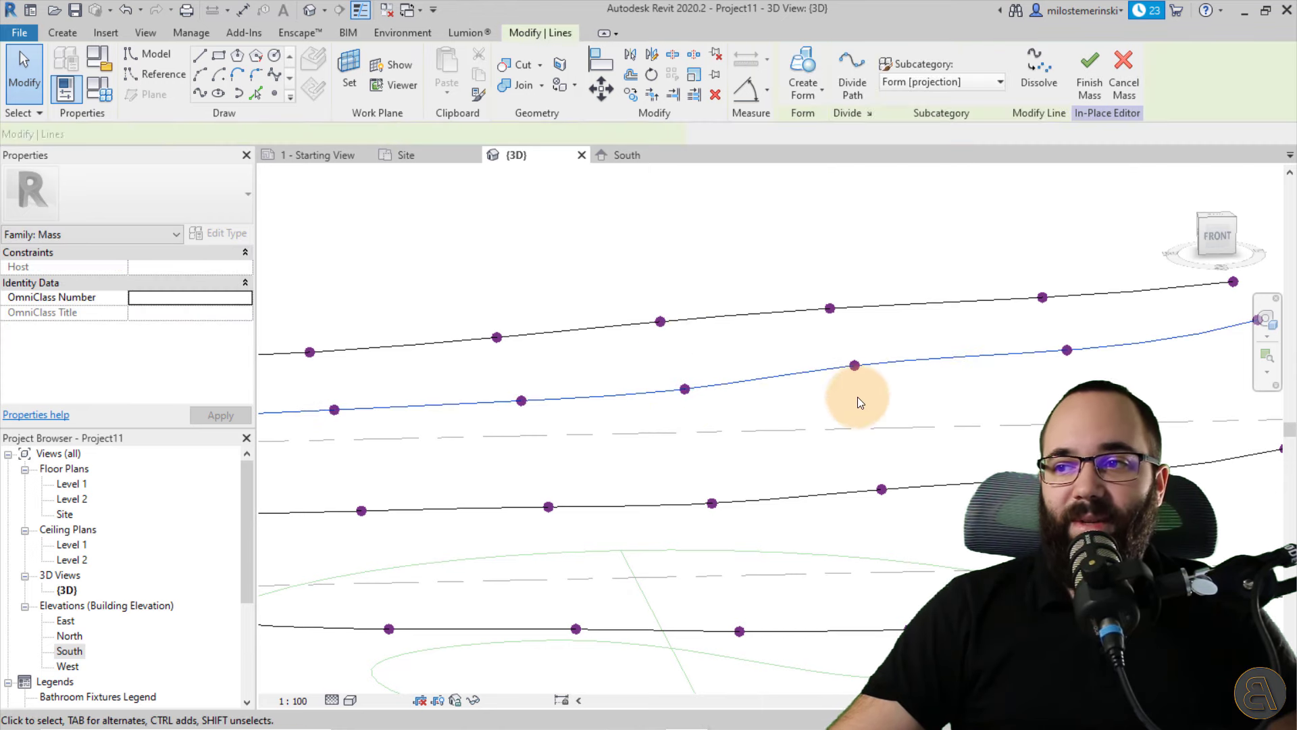
- Slightly lower the next reference point toward the right-hand end of the second curve from the back
left_click(933, 414)
scroll(933, 413, "down", 3)
middle_click_drag(927, 419, 878, 410, "shift")
scroll(879, 410, "up", 3)
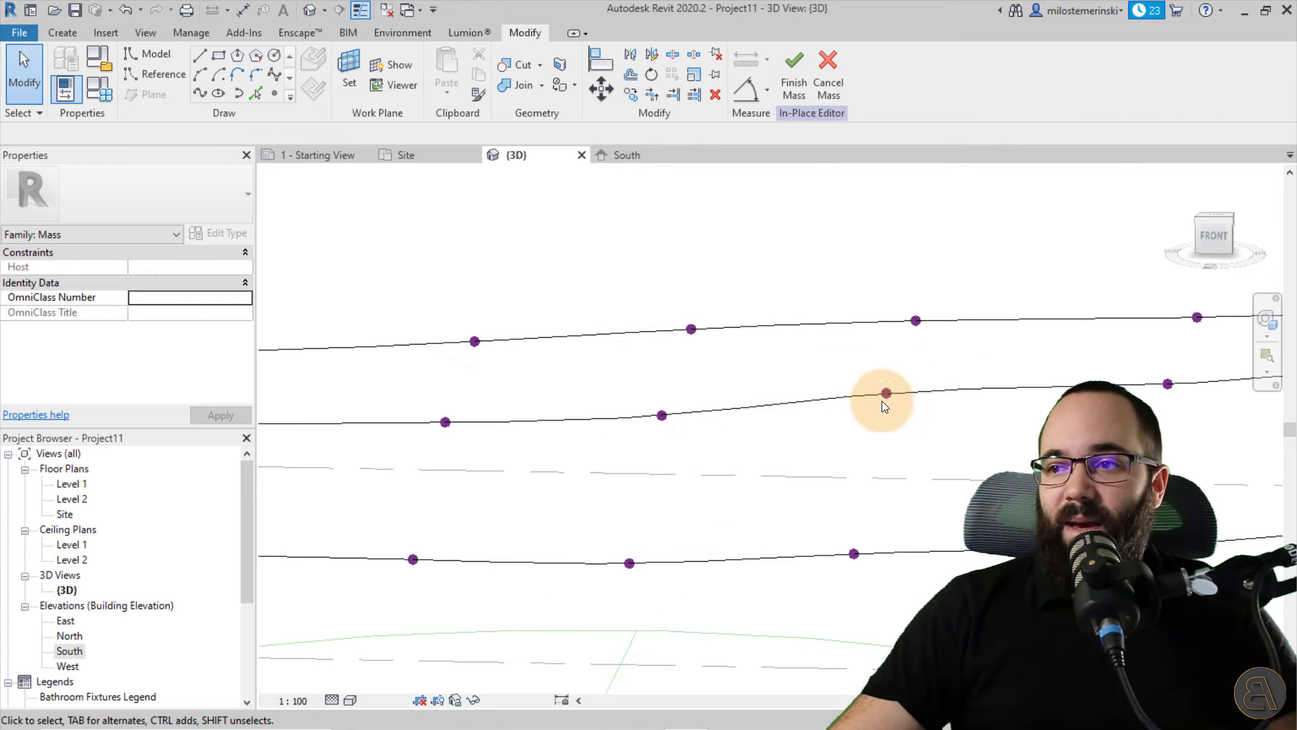
left_click(886, 388)
mouse_move(886, 353)
left_mouse_down()
mouse_move(915, 388)
mouse_move(893, 362)
left_mouse_up()
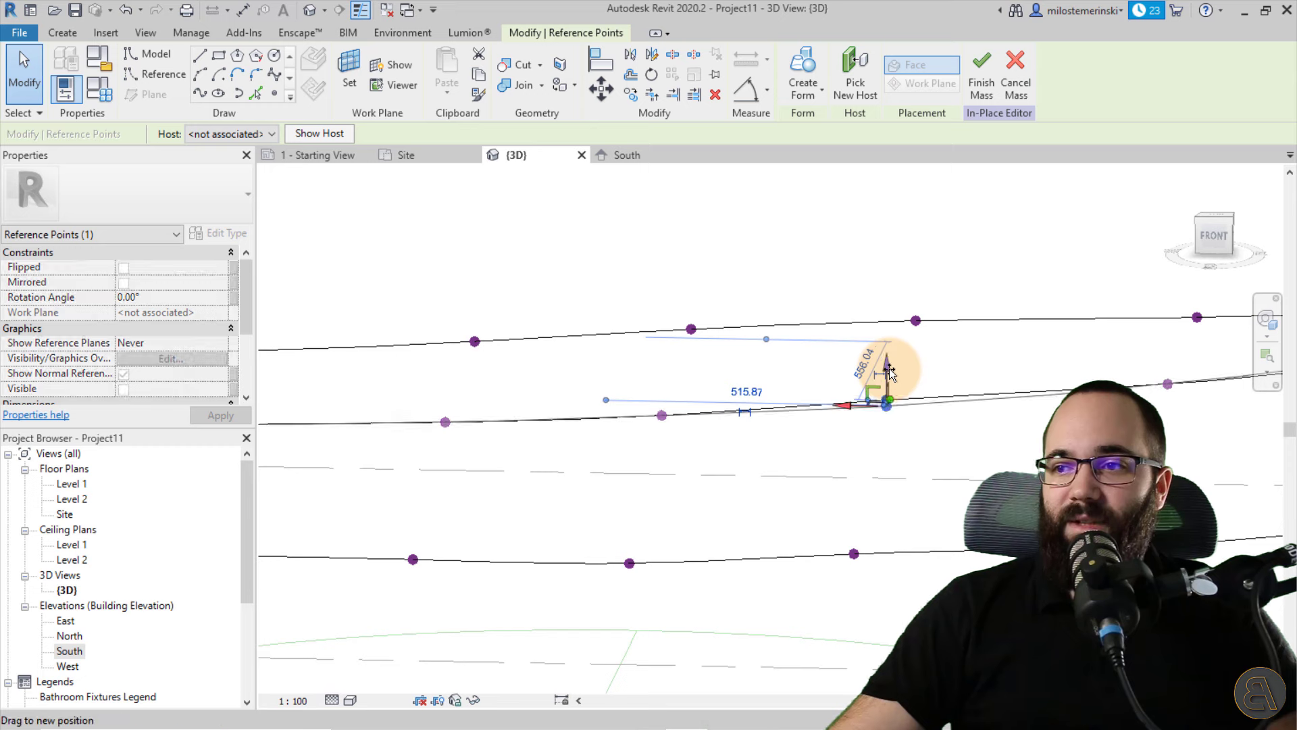
left_click(926, 448)
- Try to create a form from all five spline curves together
scroll(613, 443, "down", 5)
middle_click_drag(613, 446, 643, 541, "shift")
middle_click_drag(643, 611, 608, 684, "shift")
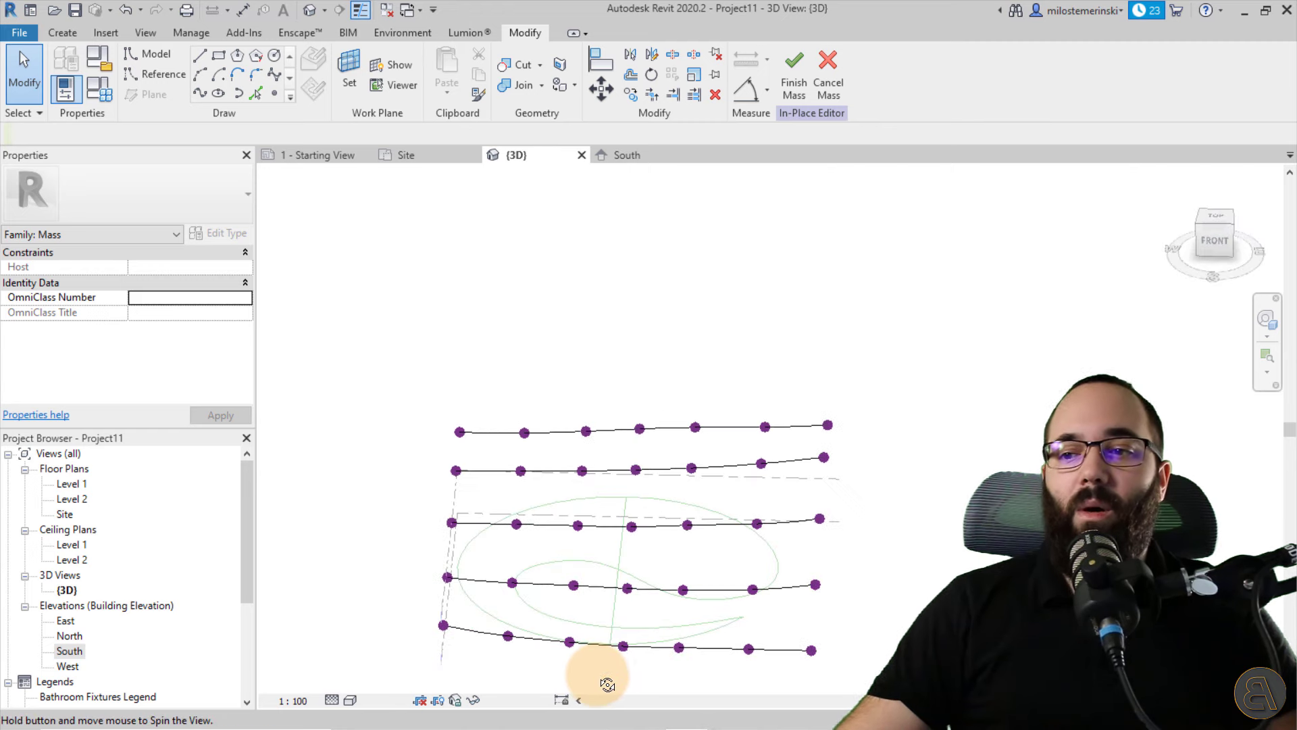
middle_click_drag(543, 660, 549, 660, "shift")
left_click_drag(487, 654, 481, 398)
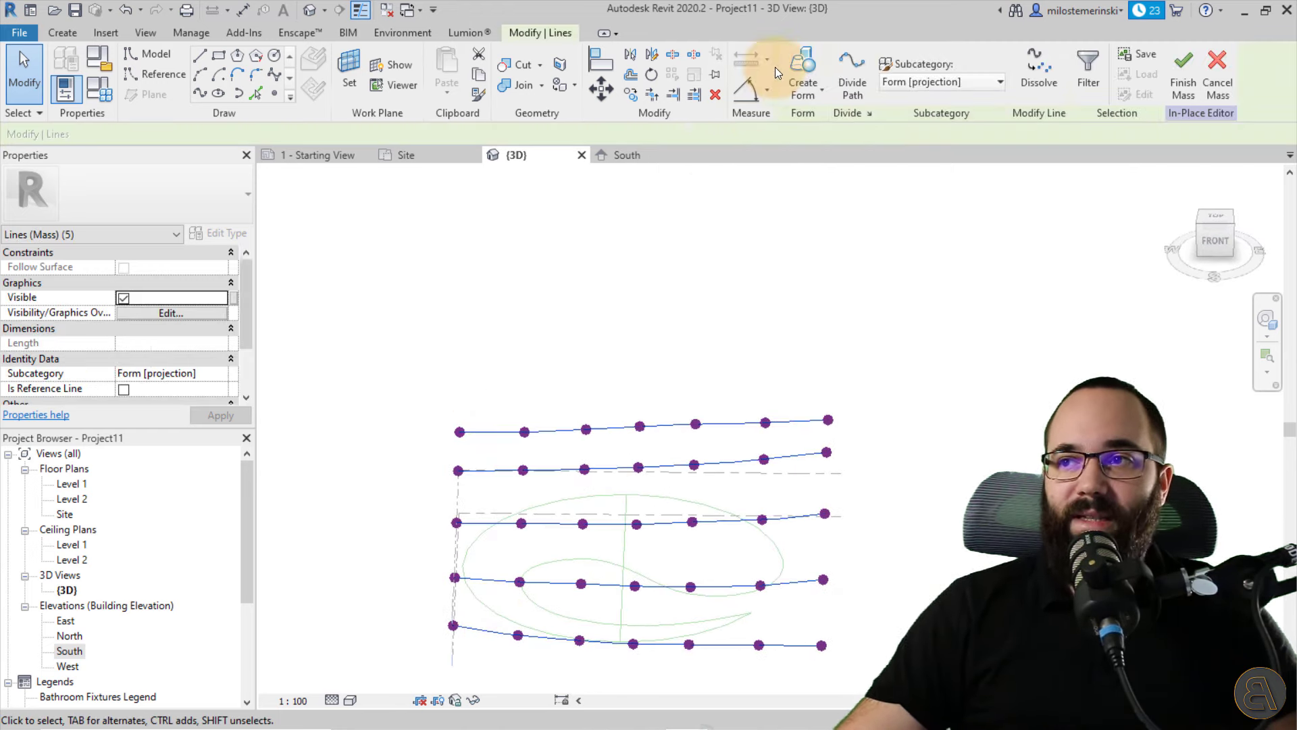
left_click(798, 74)
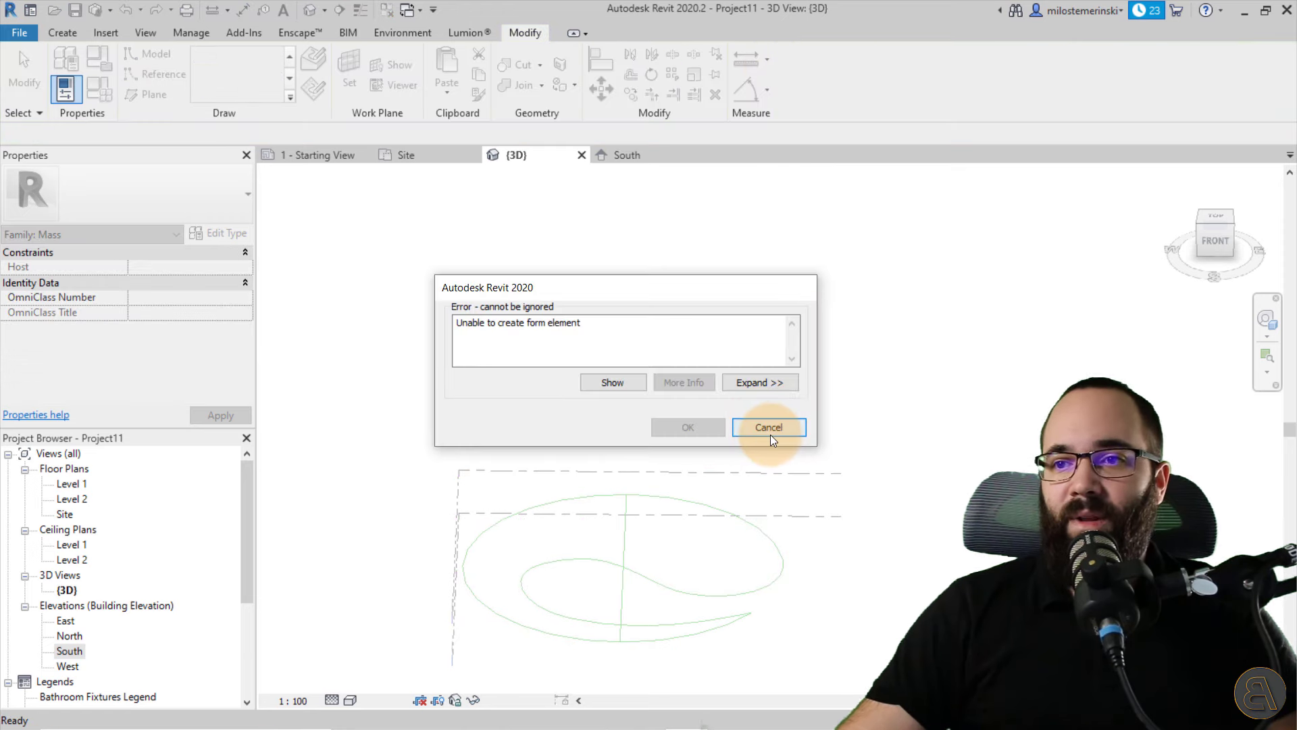
left_click(769, 427)
- Try to create a form from only the three frontmost curves
middle_click_drag(840, 463, 869, 398, "shift")
left_click(429, 555)
left_click(466, 516, "ctrl")
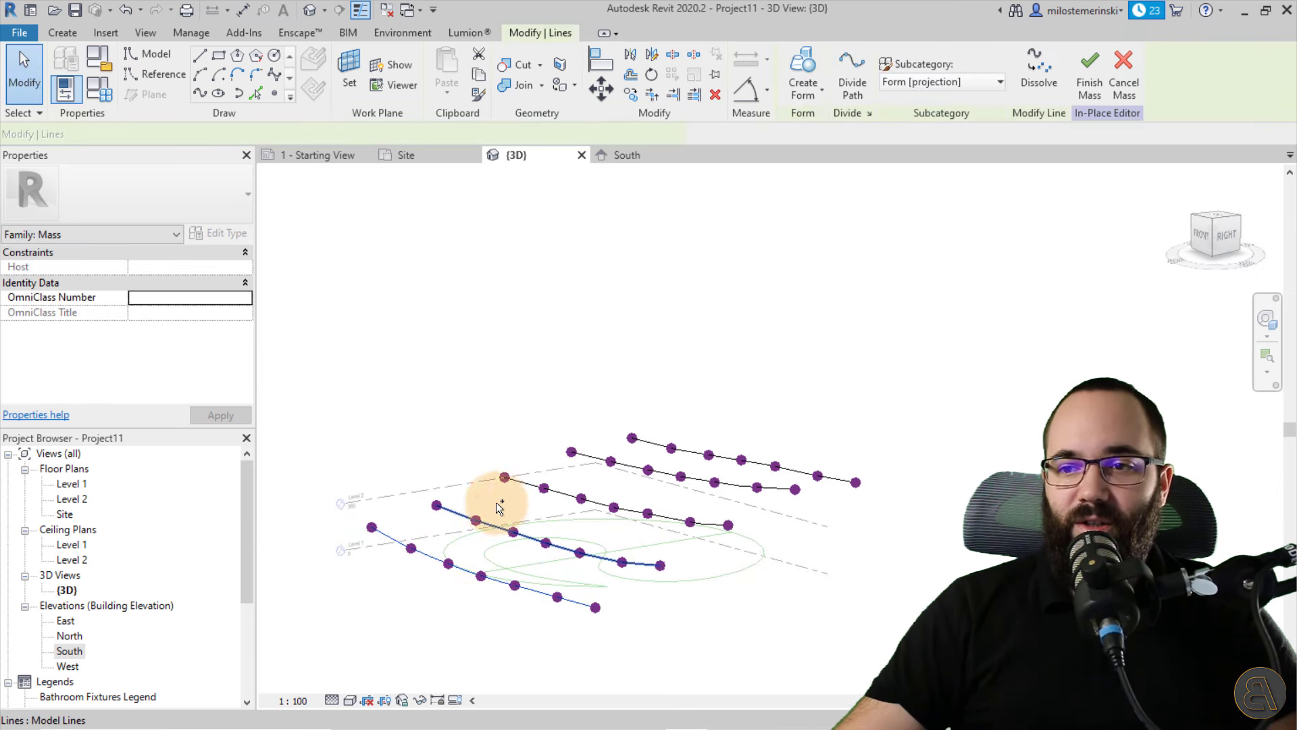
left_click(526, 483, "ctrl")
left_click(802, 68)
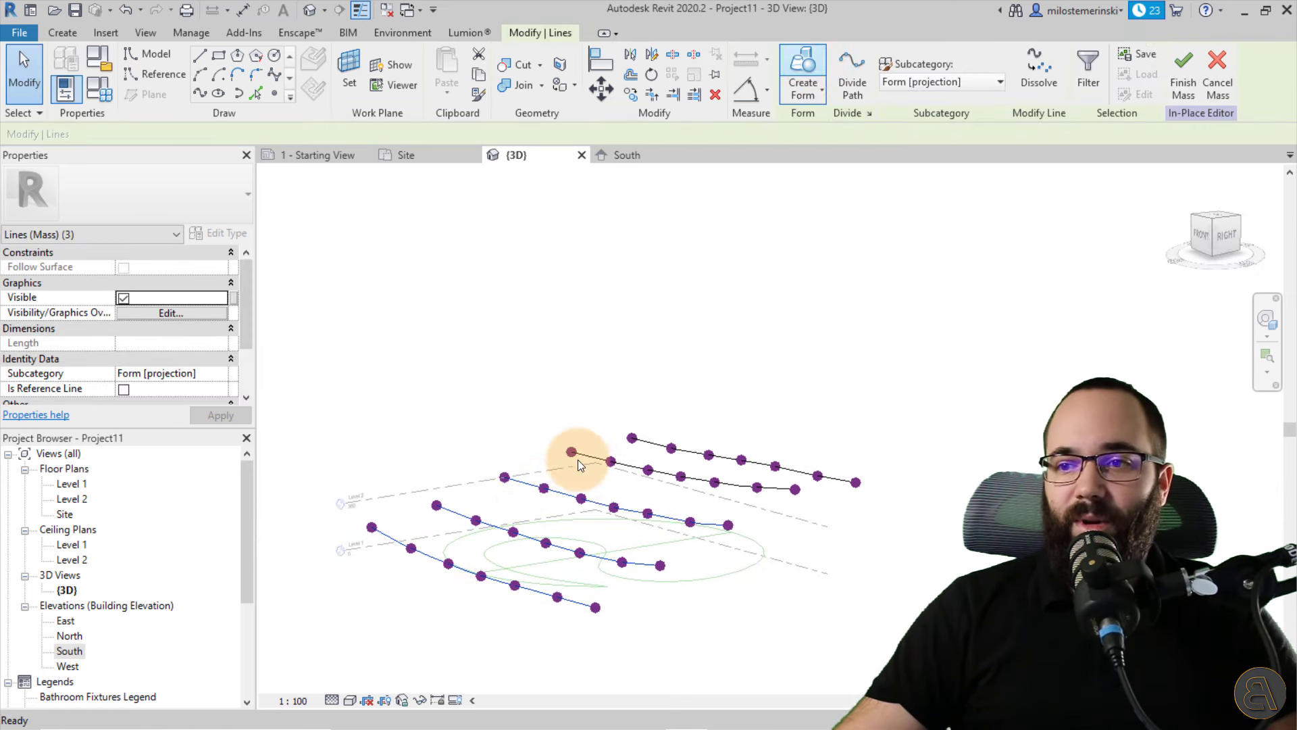
left_click(776, 427)
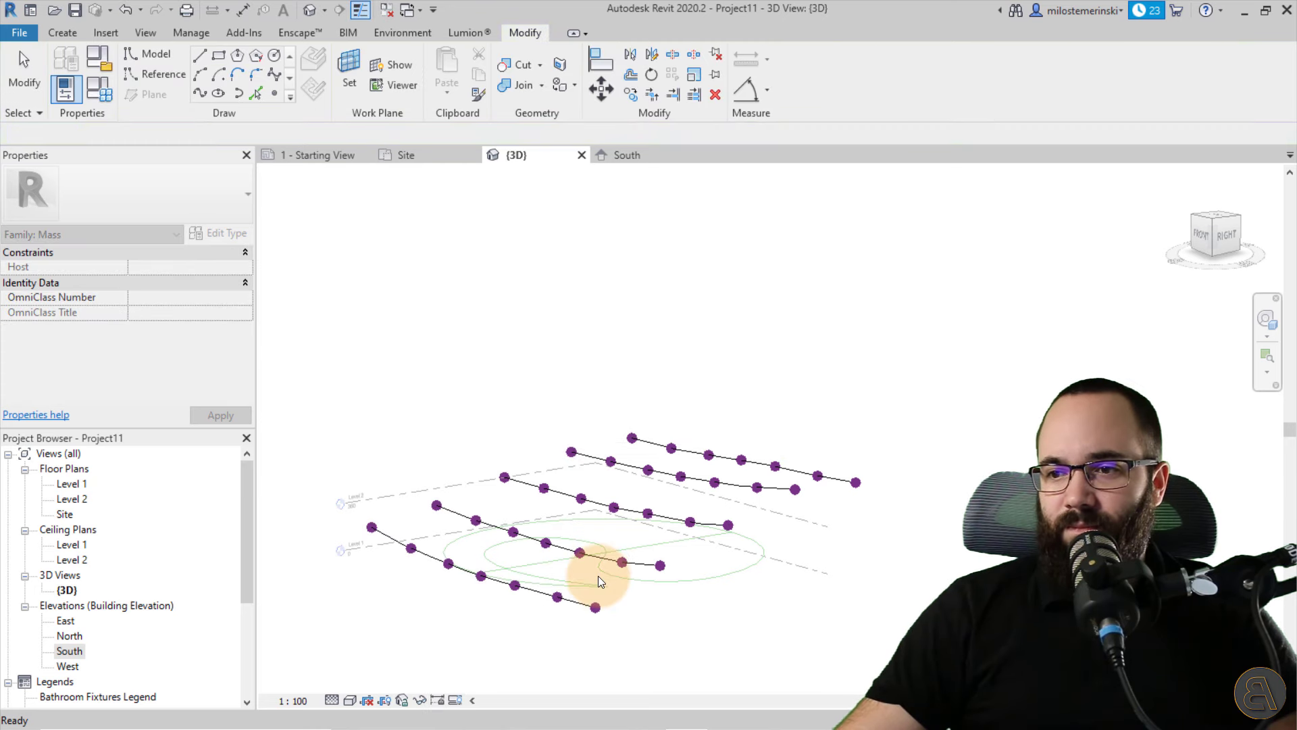
- Slightly raise the last two reference points at the right-hand end of the frontmost curve
left_click(582, 601)
middle_click_drag(477, 600, 564, 594, "shift")
scroll(479, 578, "up", 5)
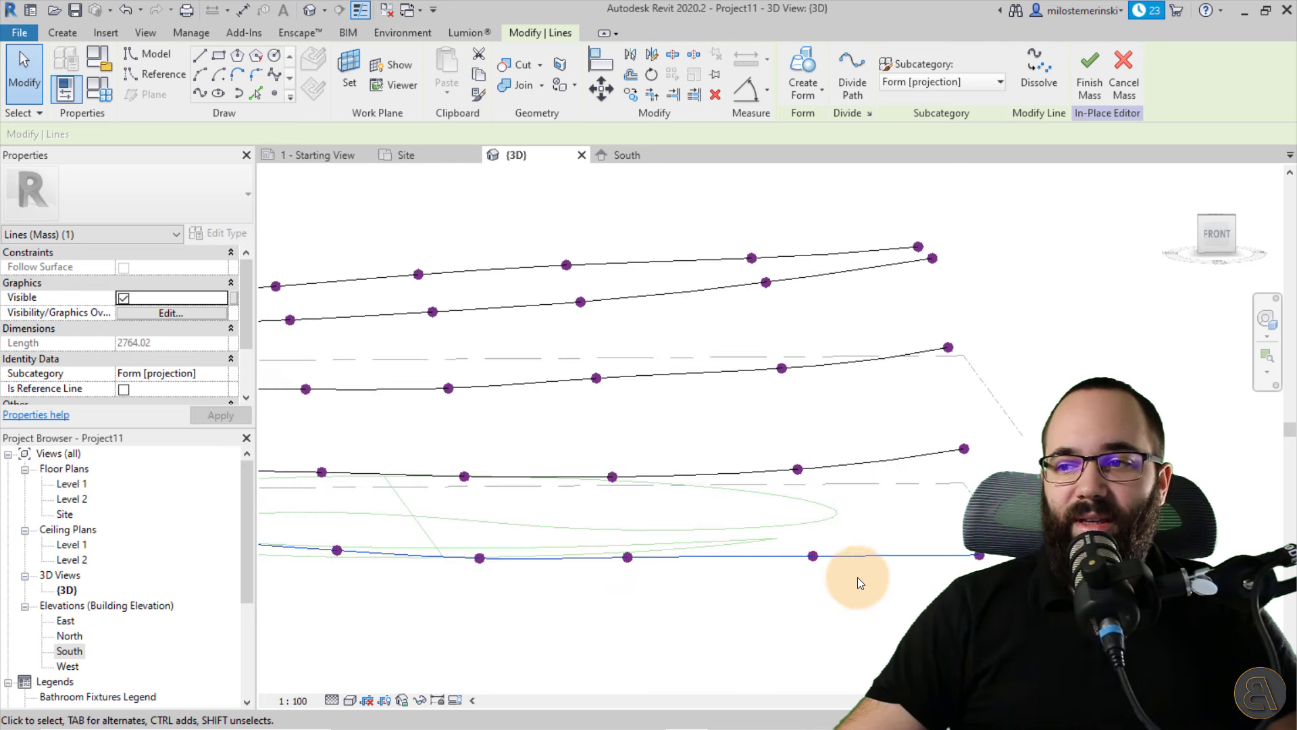
left_click(958, 573)
left_click(979, 555)
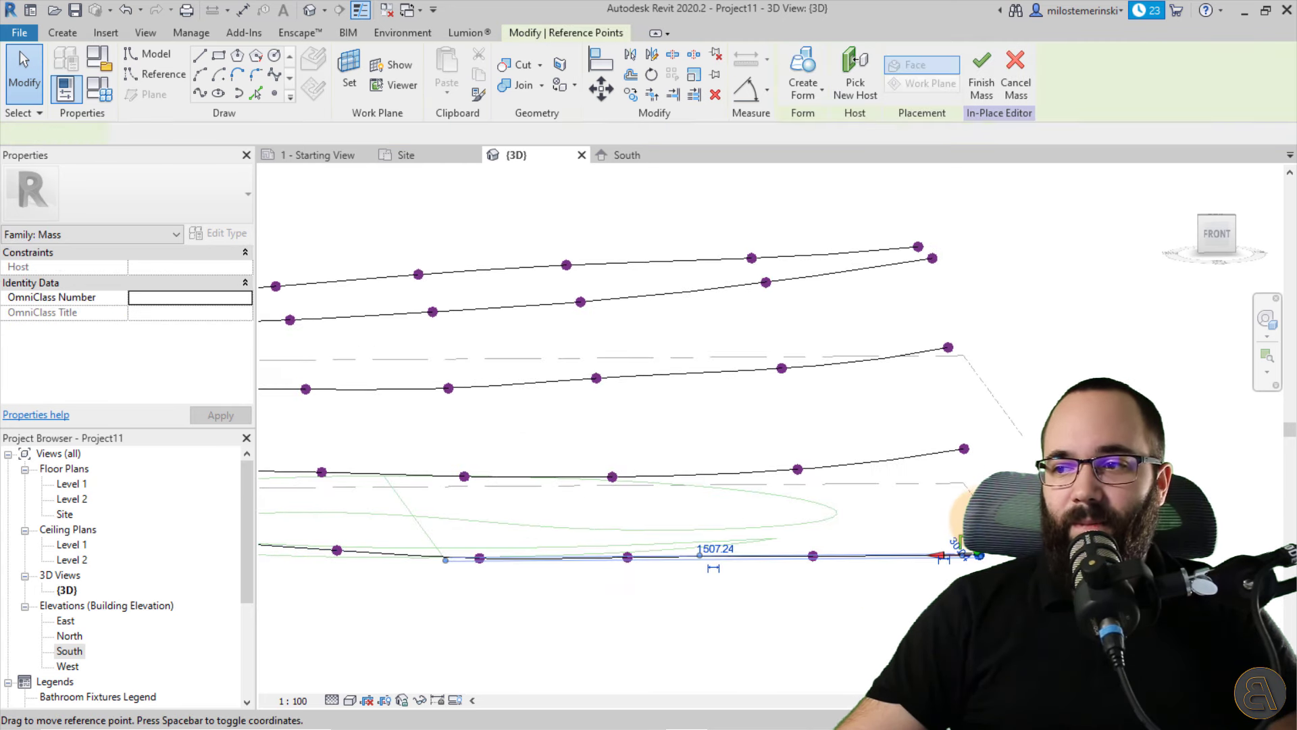
left_click_drag(981, 515, 980, 506)
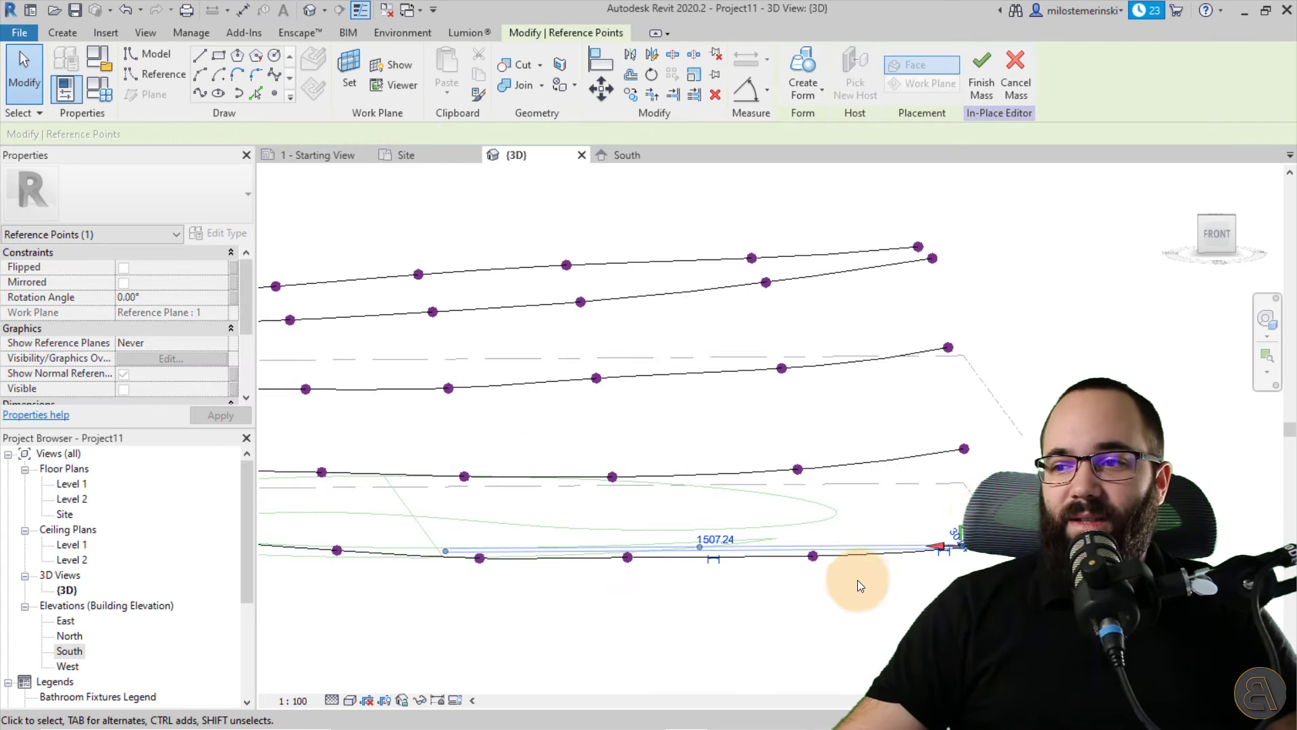
left_click(813, 557)
left_click_drag(814, 521, 815, 515)
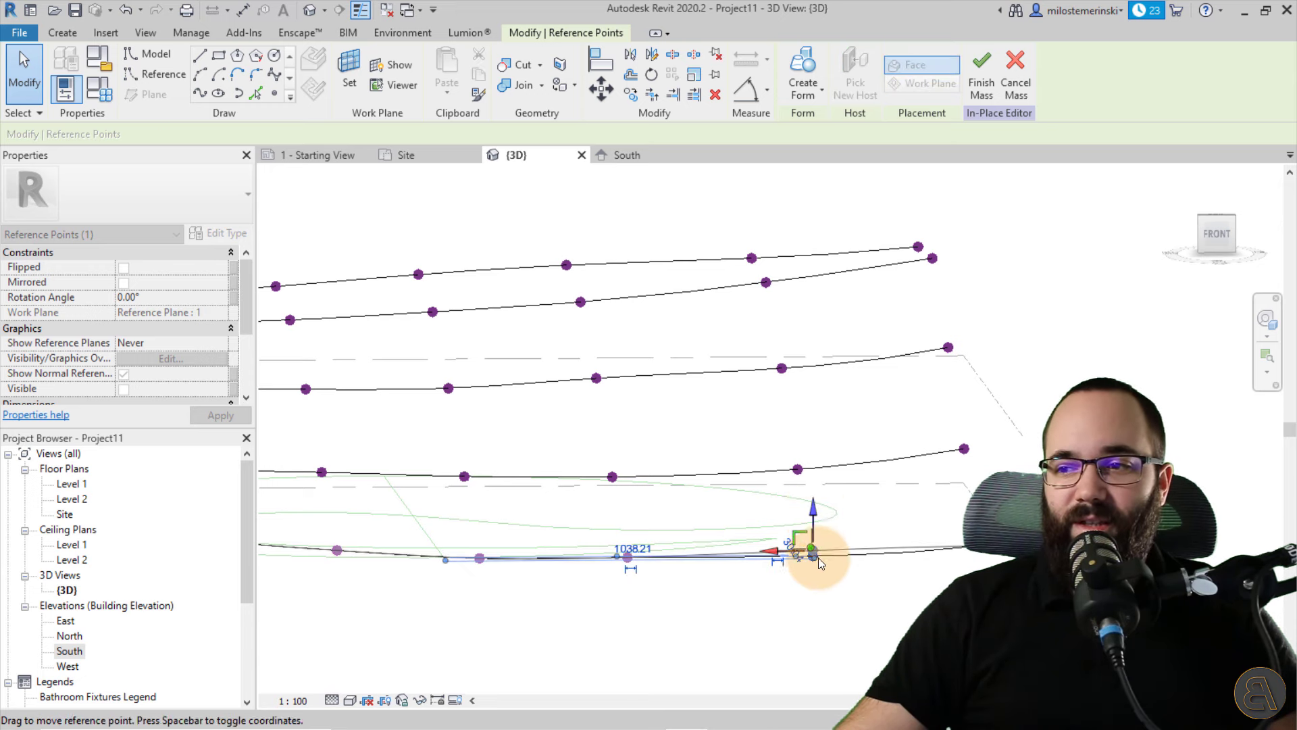
- Create a surface form through all five curves, from the adjusted frontmost one to the rear one
left_click(869, 570)
scroll(872, 568, "down", 2)
left_click(870, 507)
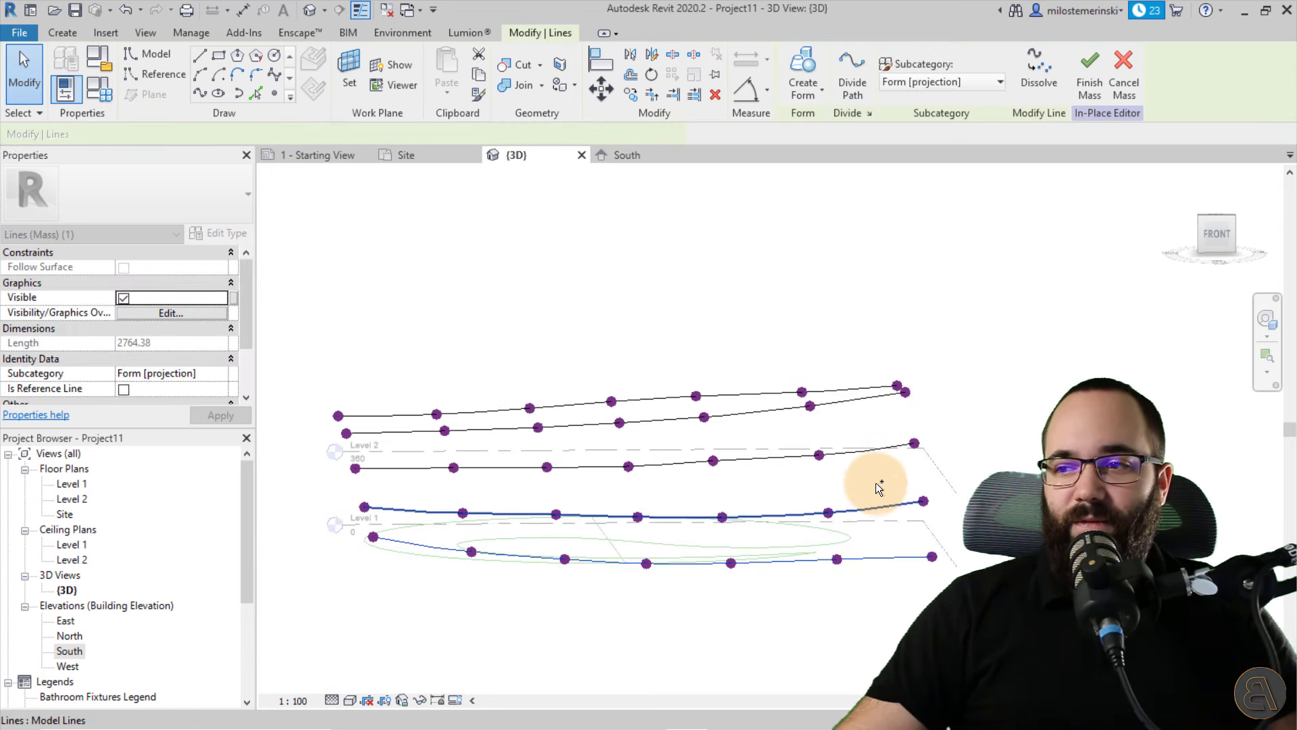
left_click(870, 451, "ctrl")
left_click(856, 403, "ctrl")
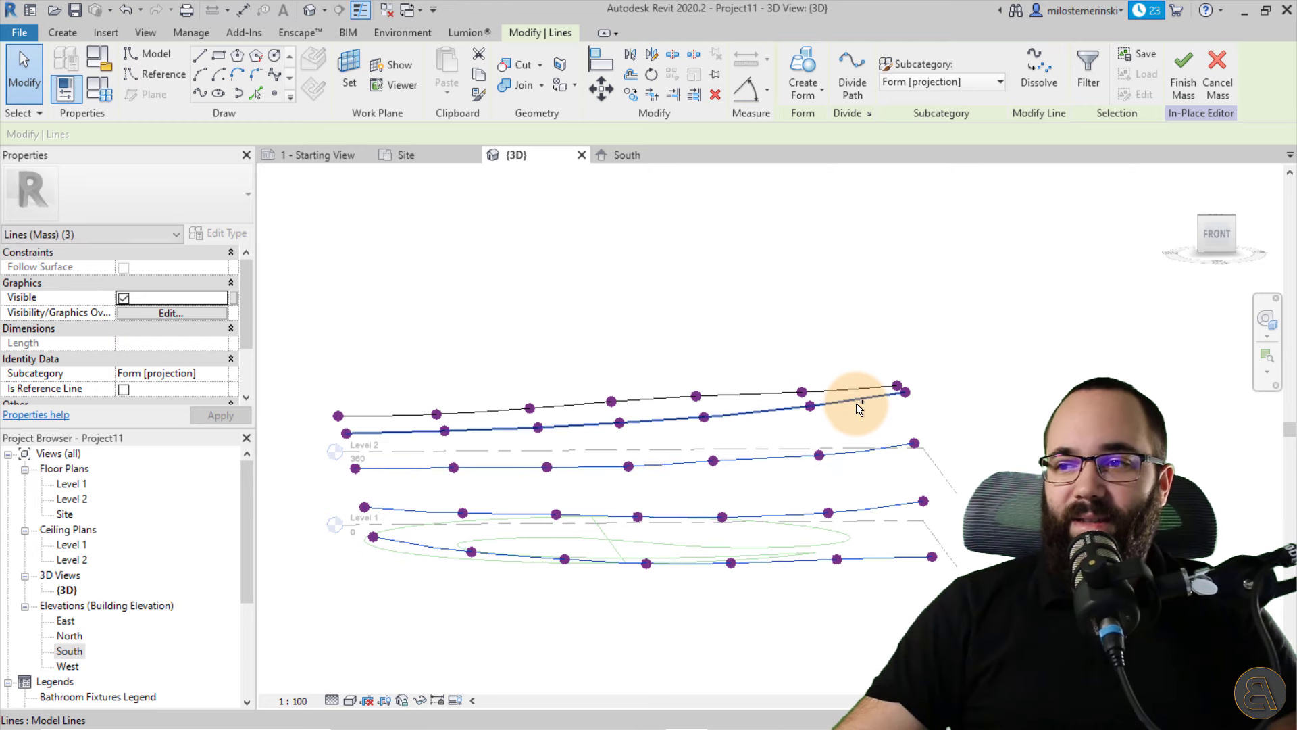
left_click(845, 392, "ctrl")
left_click(804, 71)
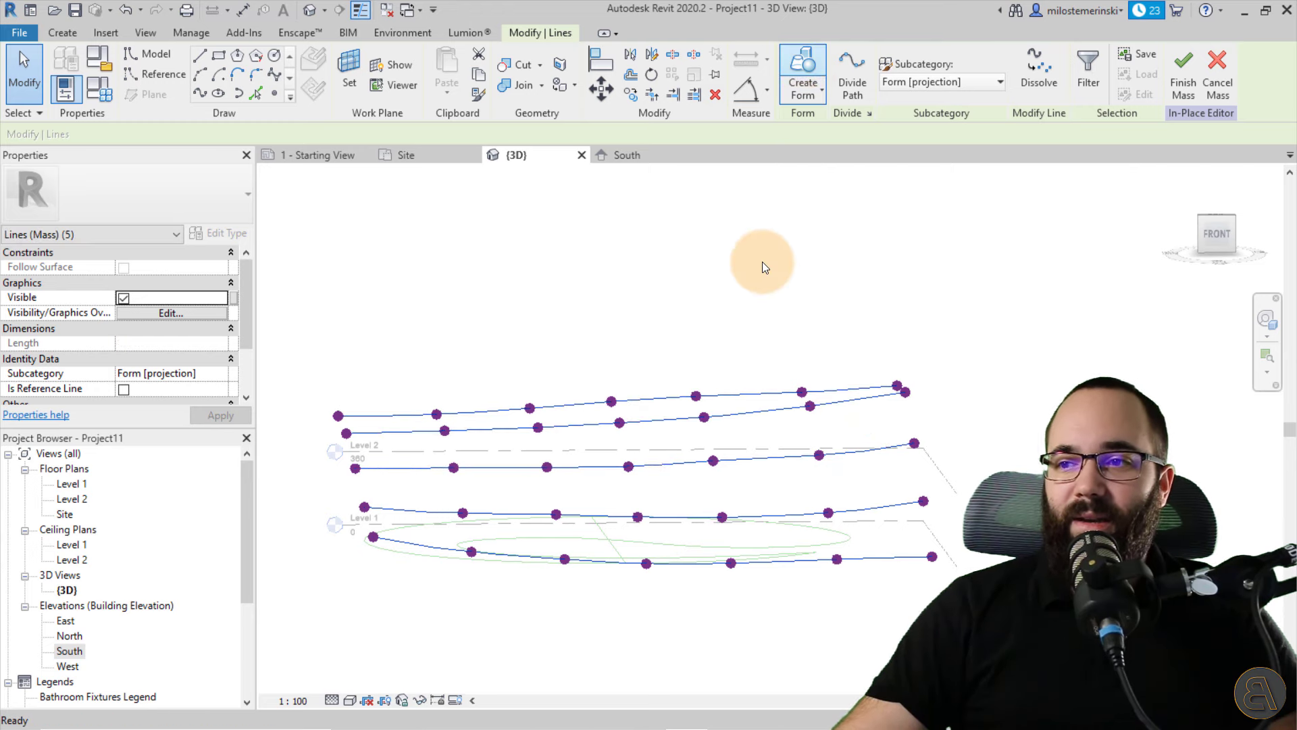
left_click(749, 301)
middle_click_drag(787, 397, 569, 433, "shift")
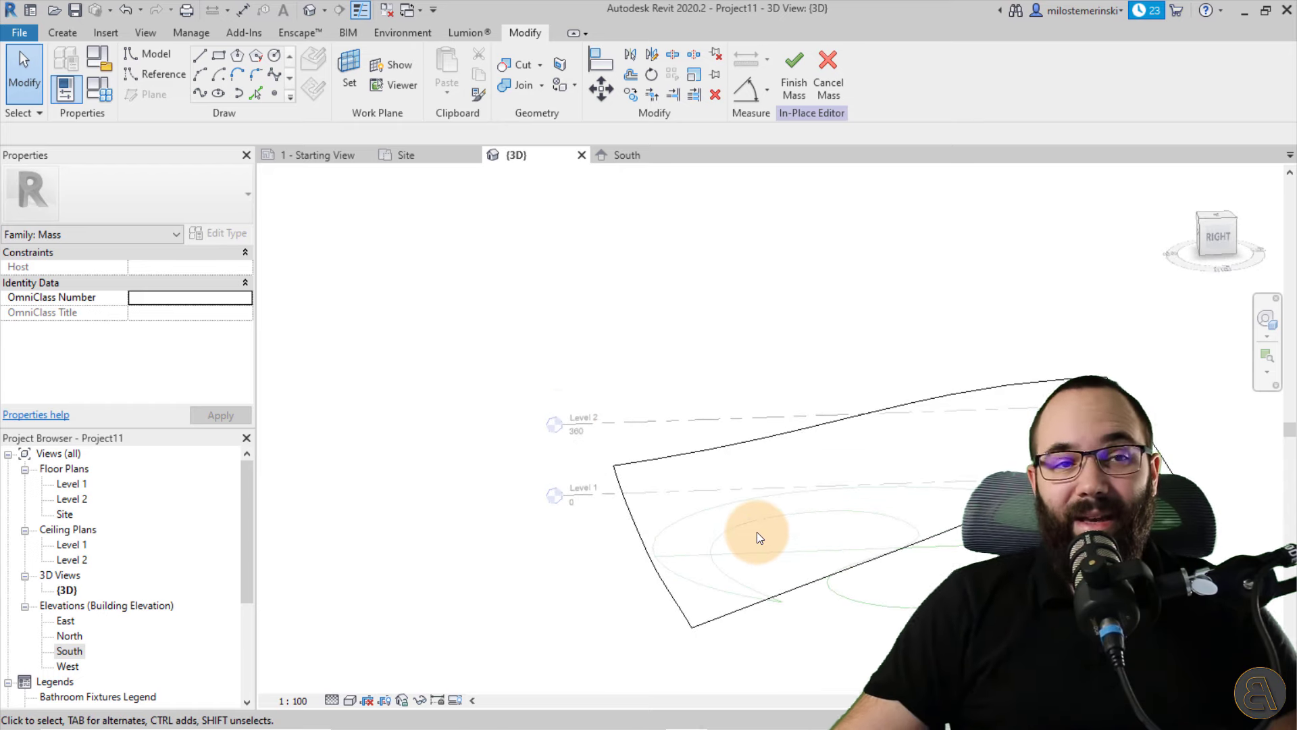
middle_click_drag(707, 504, 584, 443, "shift")
scroll(583, 444, "down", 3)
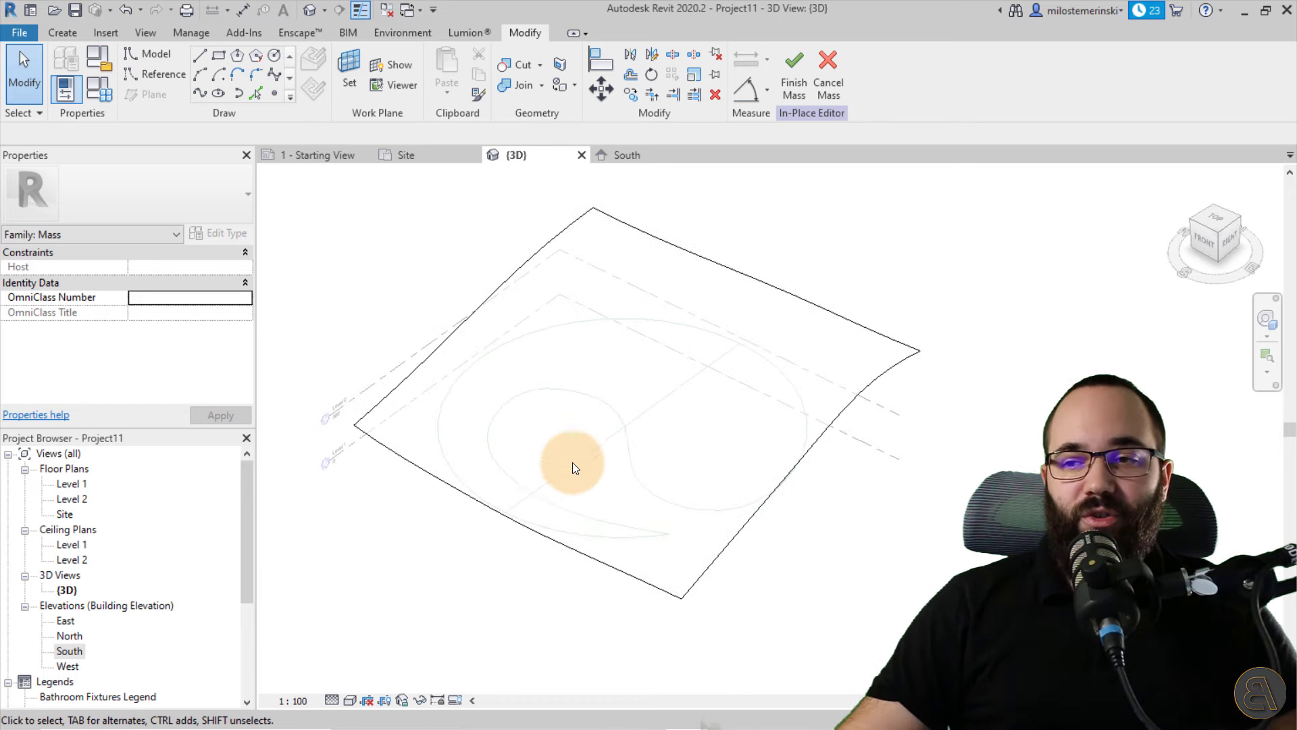
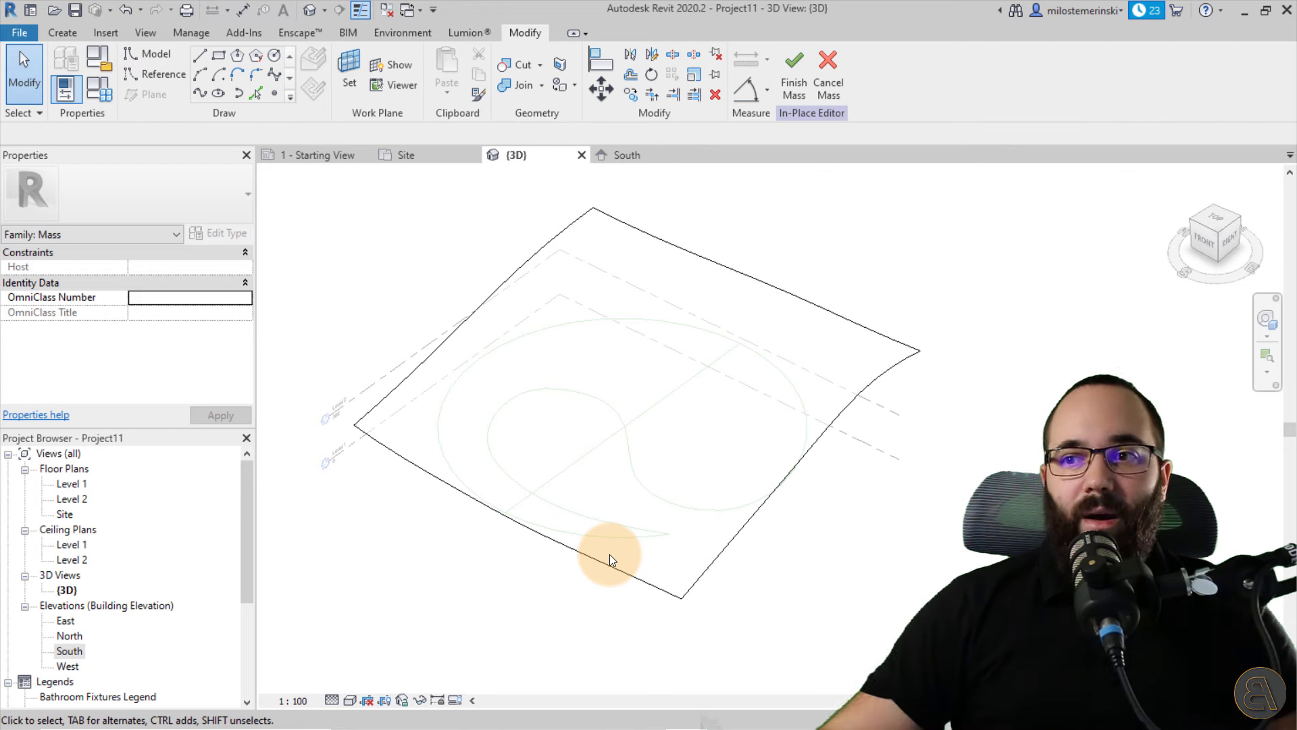
left_click(277, 58)
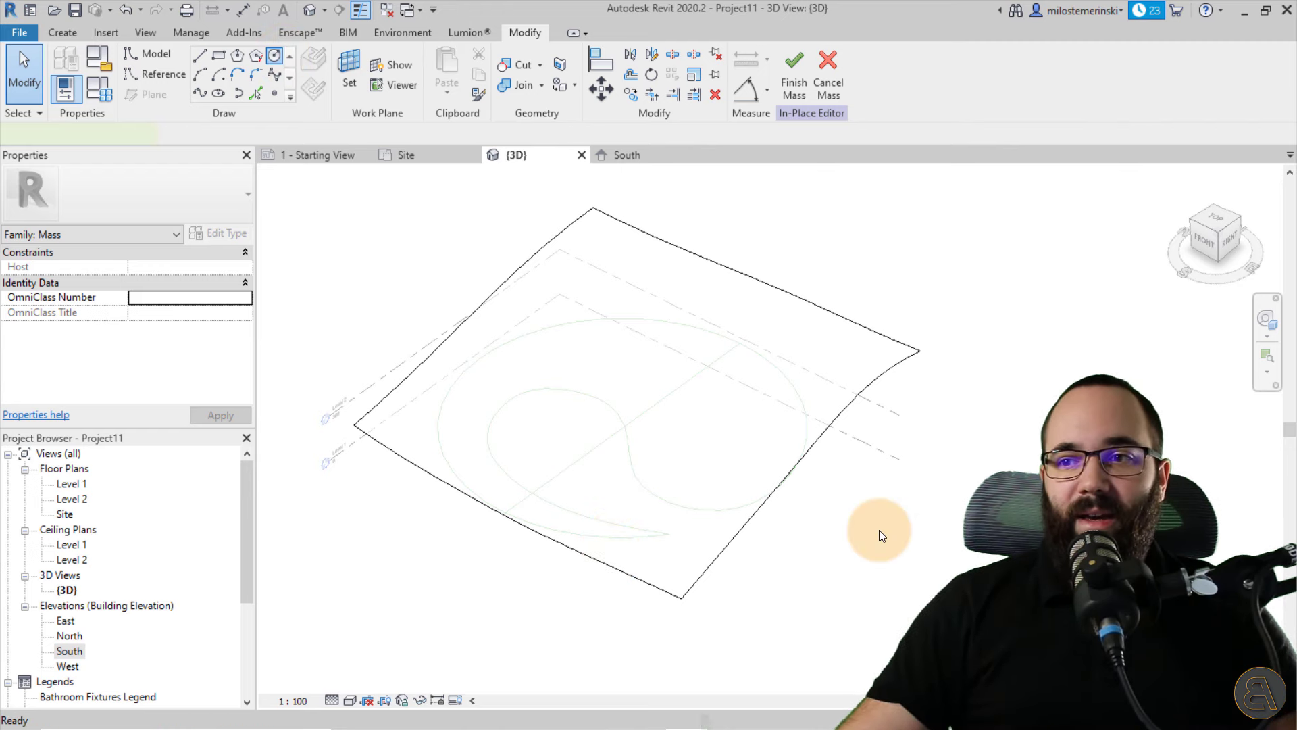
scroll(847, 523, "down", 1)
middle_click_drag(848, 523, 730, 436)
left_click(837, 490)
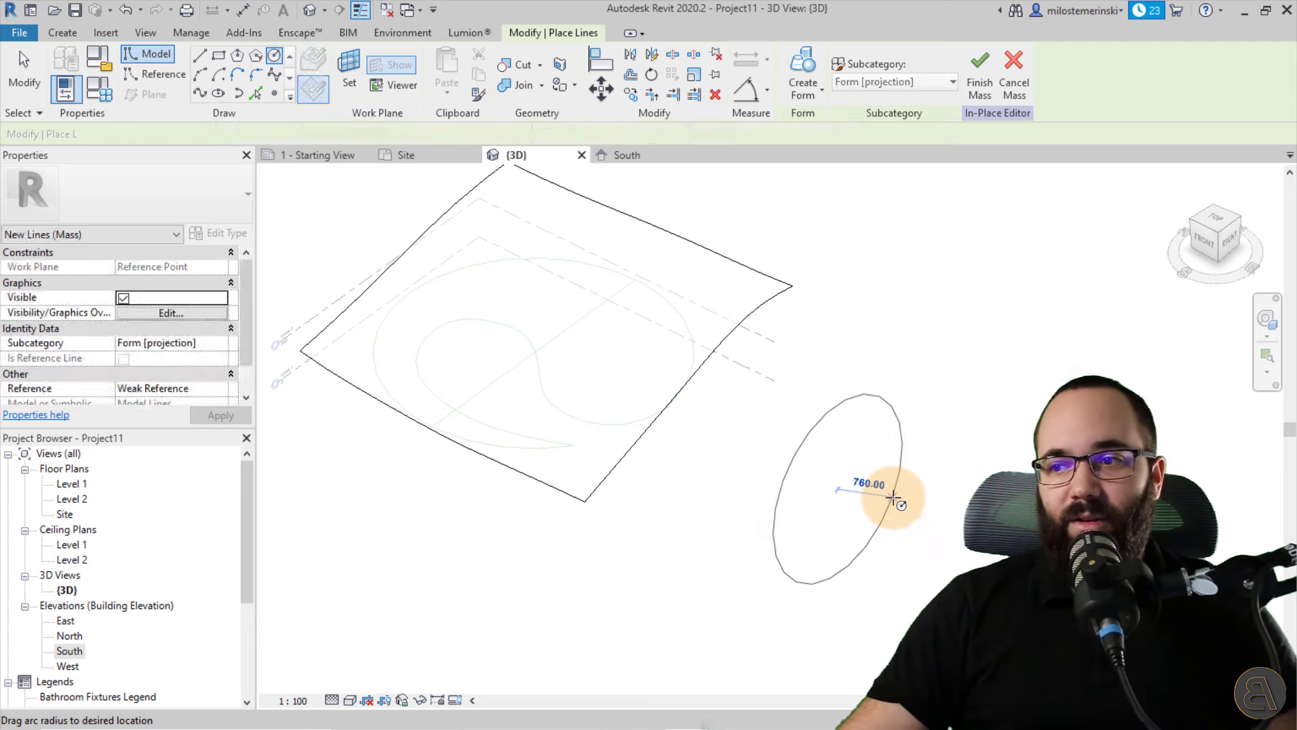
key("Escape")
key("Escape")
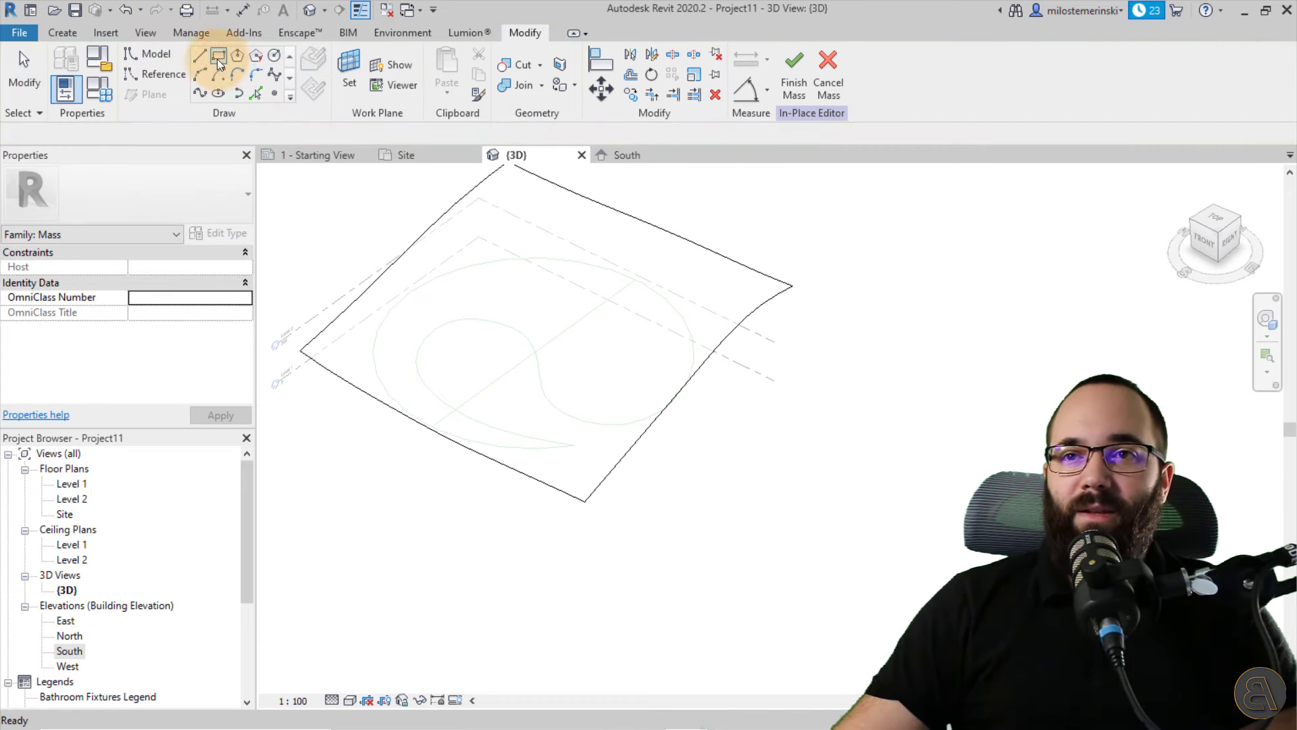
- Draw two concentric circles beside the surface with Level 1 as the placement plane
left_click(191, 93)
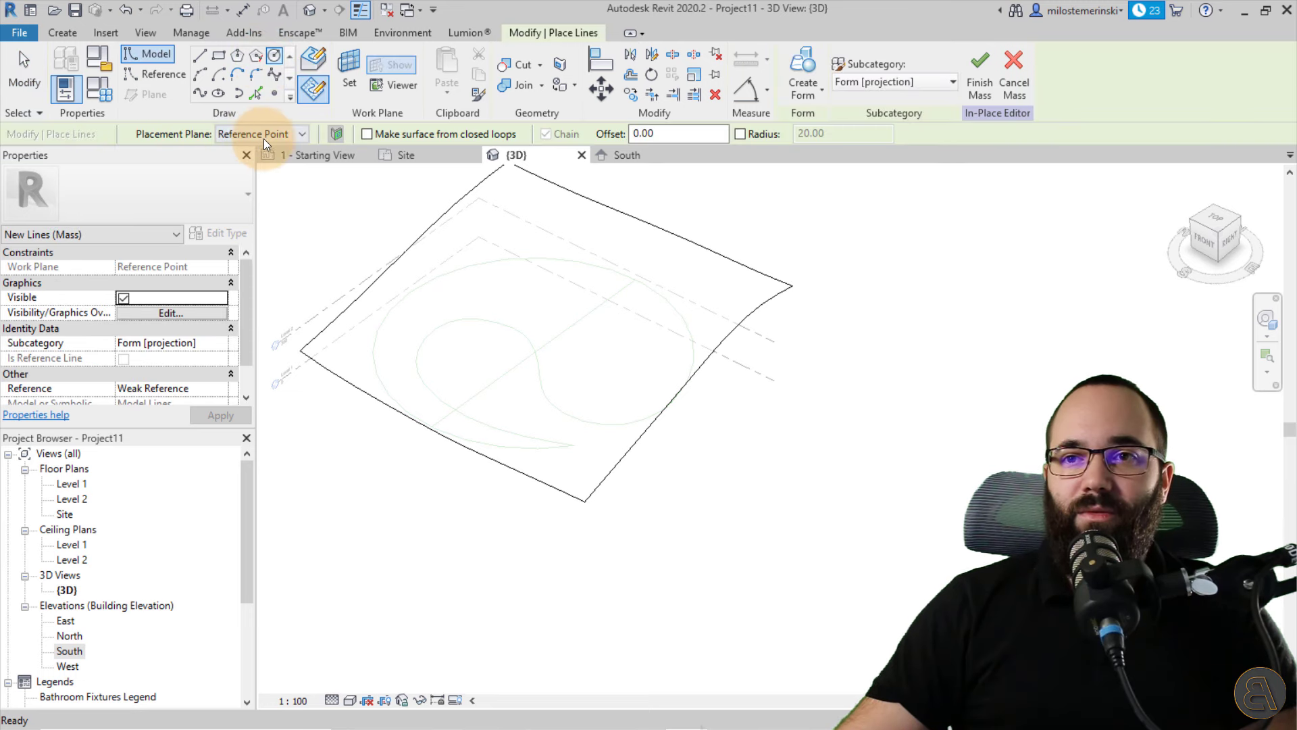
left_click(263, 138)
left_click(284, 152)
left_click(774, 502)
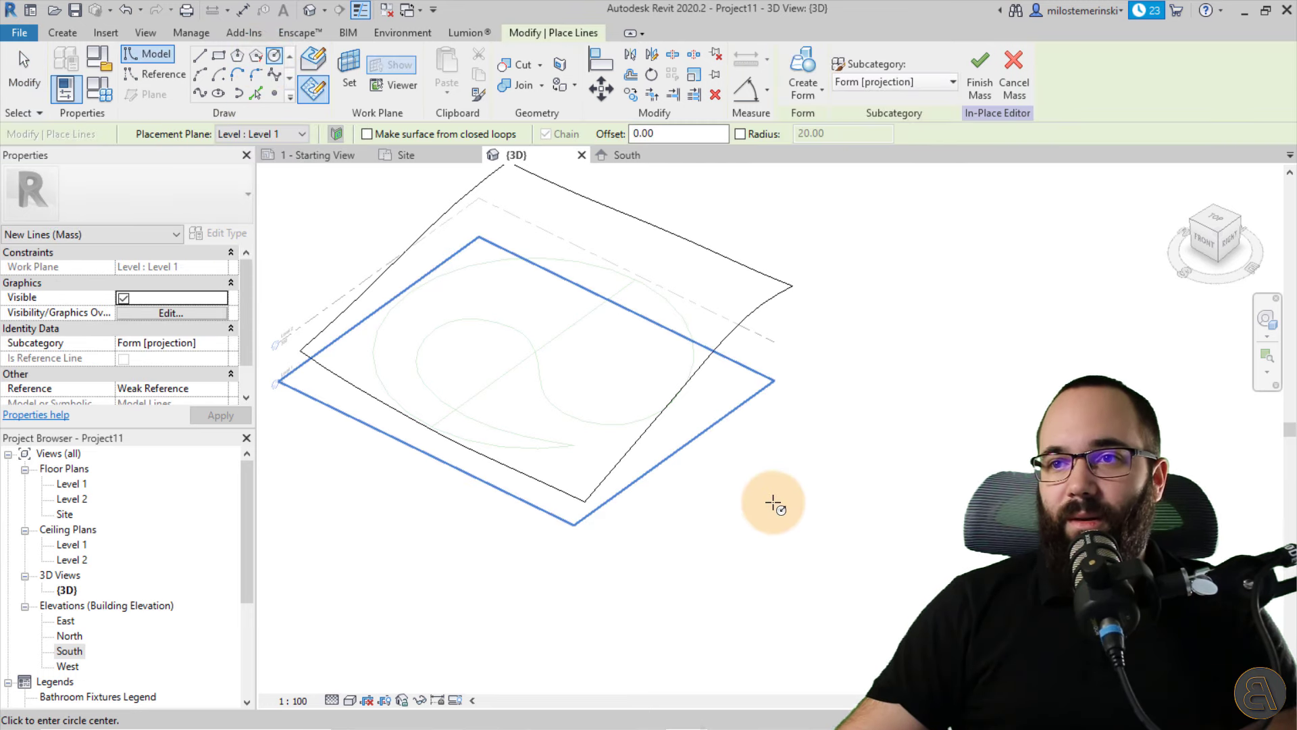
scroll(781, 493, "up", 3)
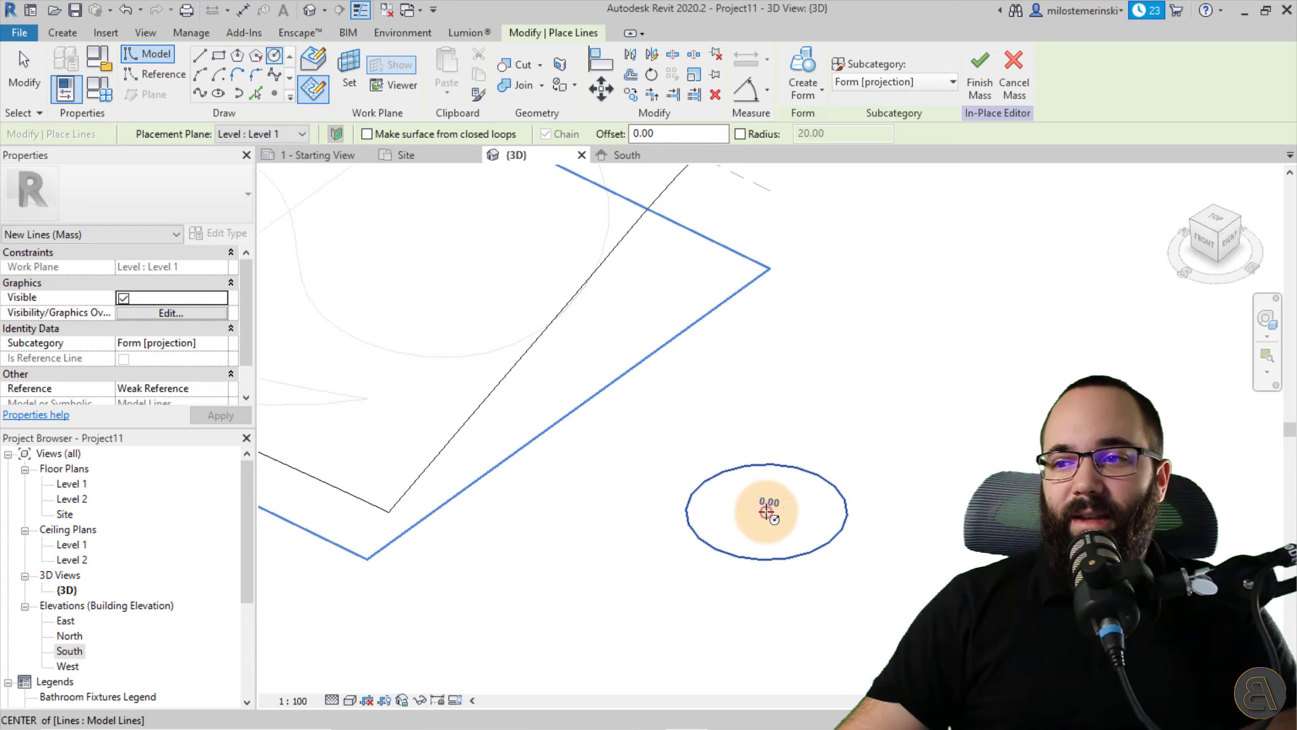
left_click(766, 511)
left_click(801, 515)
scroll(805, 518, "down", 2)
key("Escape")
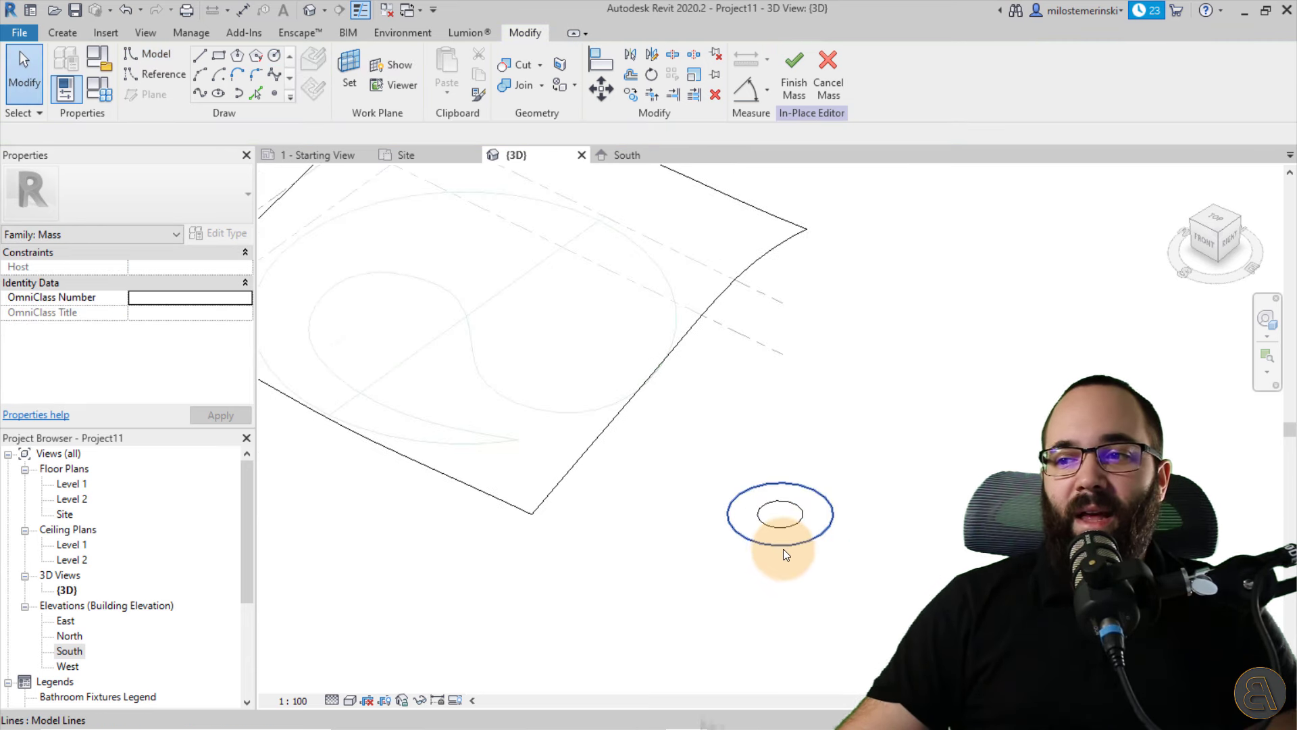
- Try to create a void form from the two concentric circles
left_click_drag(812, 553, 777, 523)
left_click(811, 105)
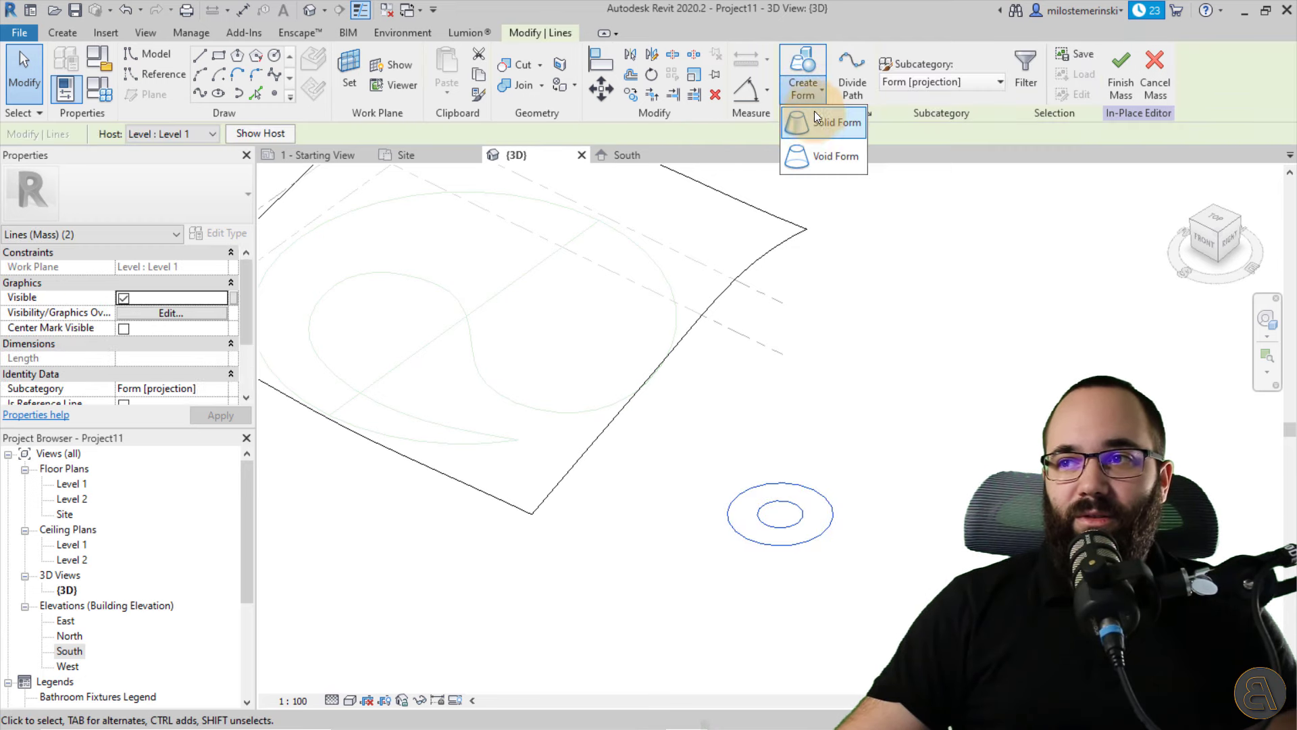
left_click(814, 157)
left_click(770, 429)
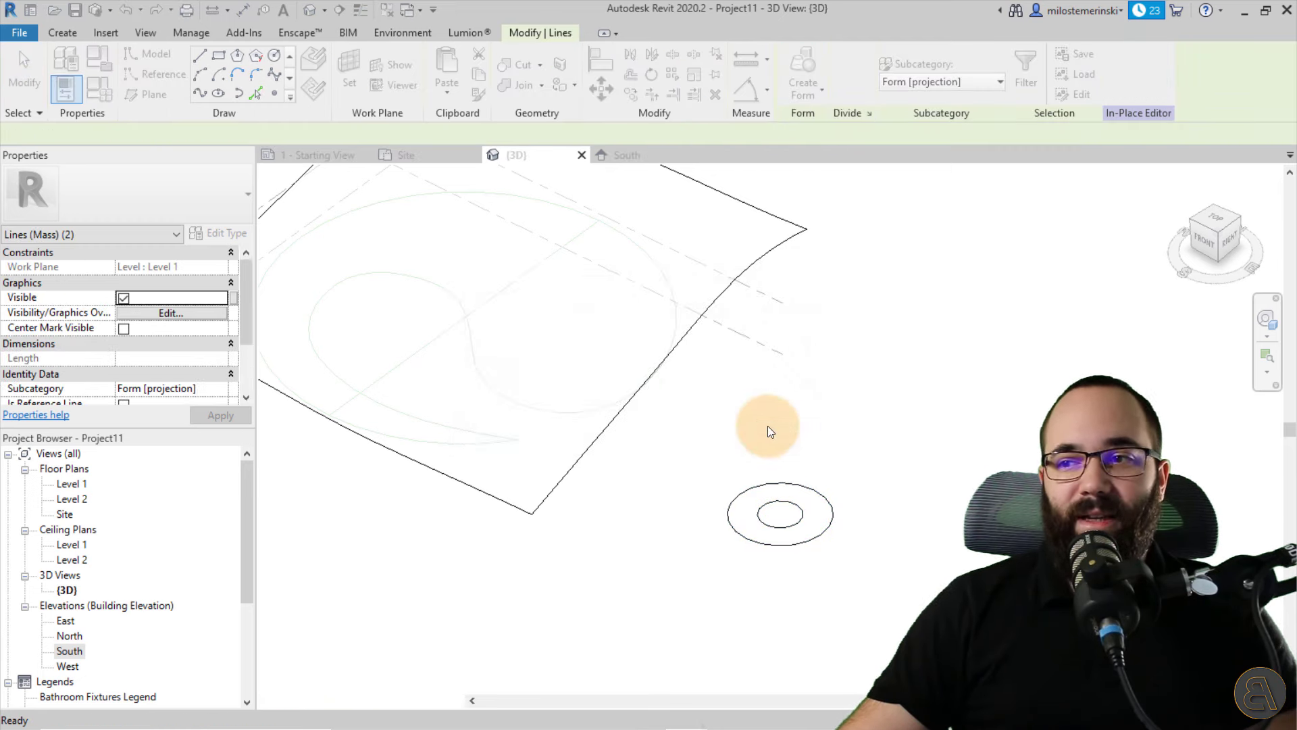
left_click(831, 492)
- Delete both concentric circles beside the surface
left_click_drag(840, 575, 739, 488)
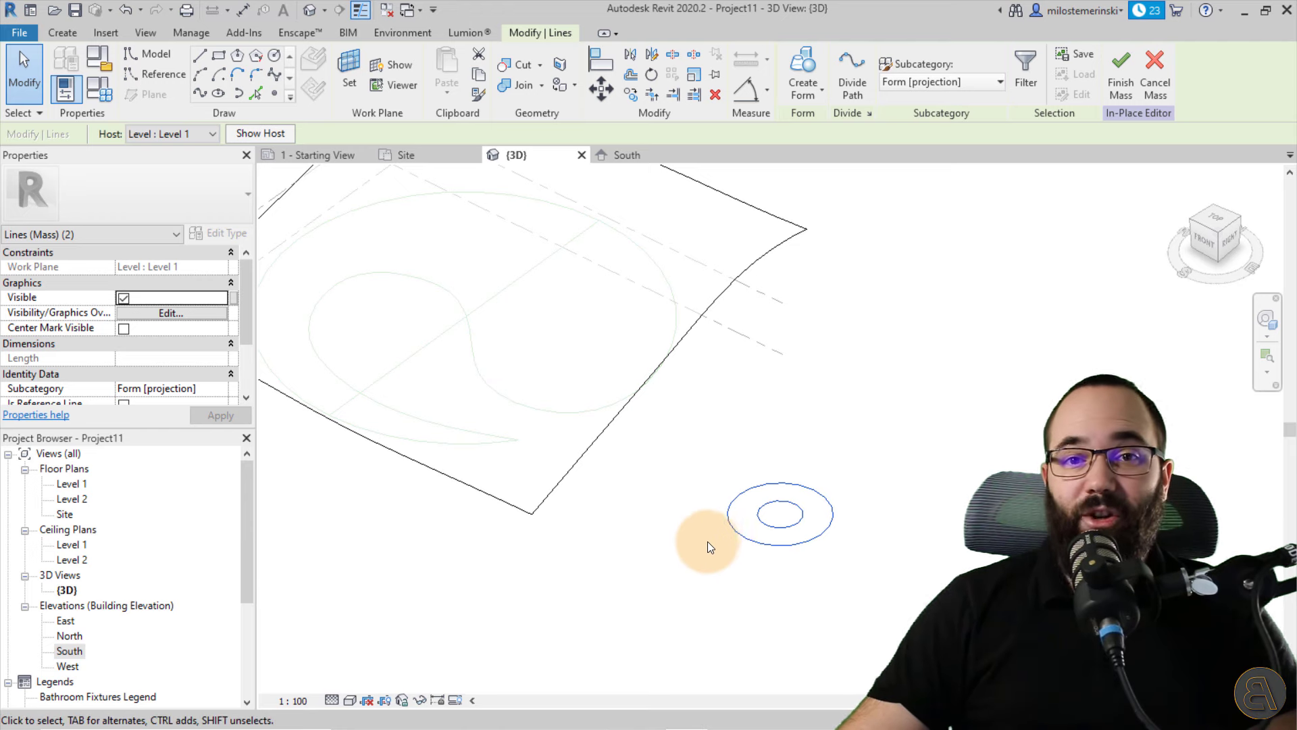
left_click(771, 565)
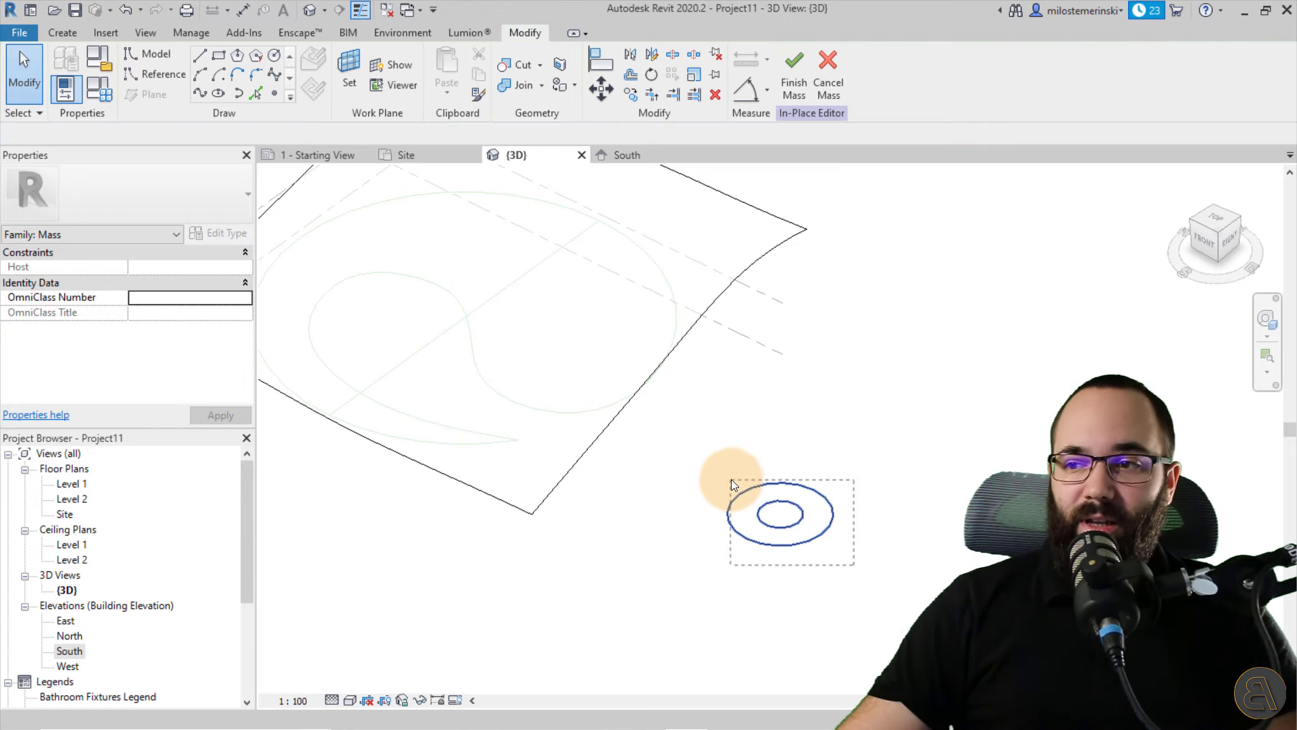
left_click_drag(731, 480, 731, 479)
key("Delete")
scroll(671, 581, "down", 1)
middle_click_drag(671, 581, 727, 627)
scroll(400, 400, "up", 2)
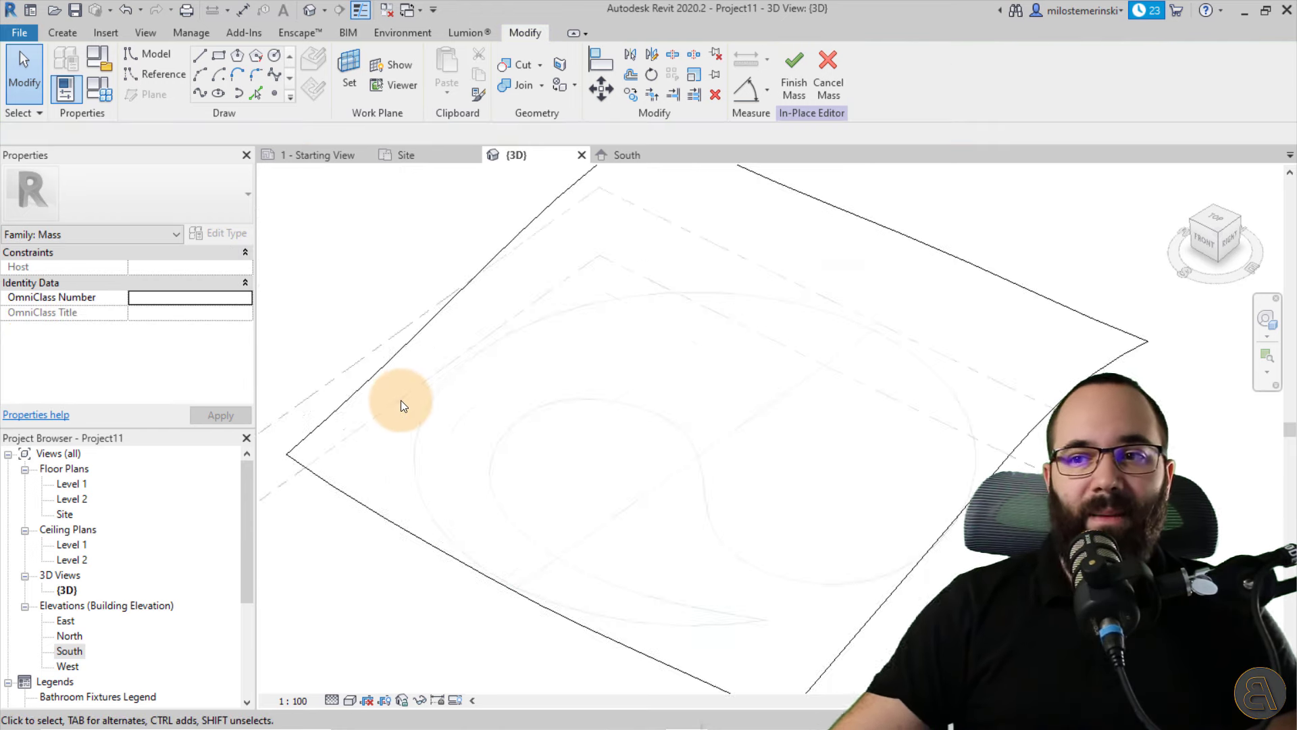
middle_click_drag(400, 400, 450, 374, "shift")
left_click(355, 62)
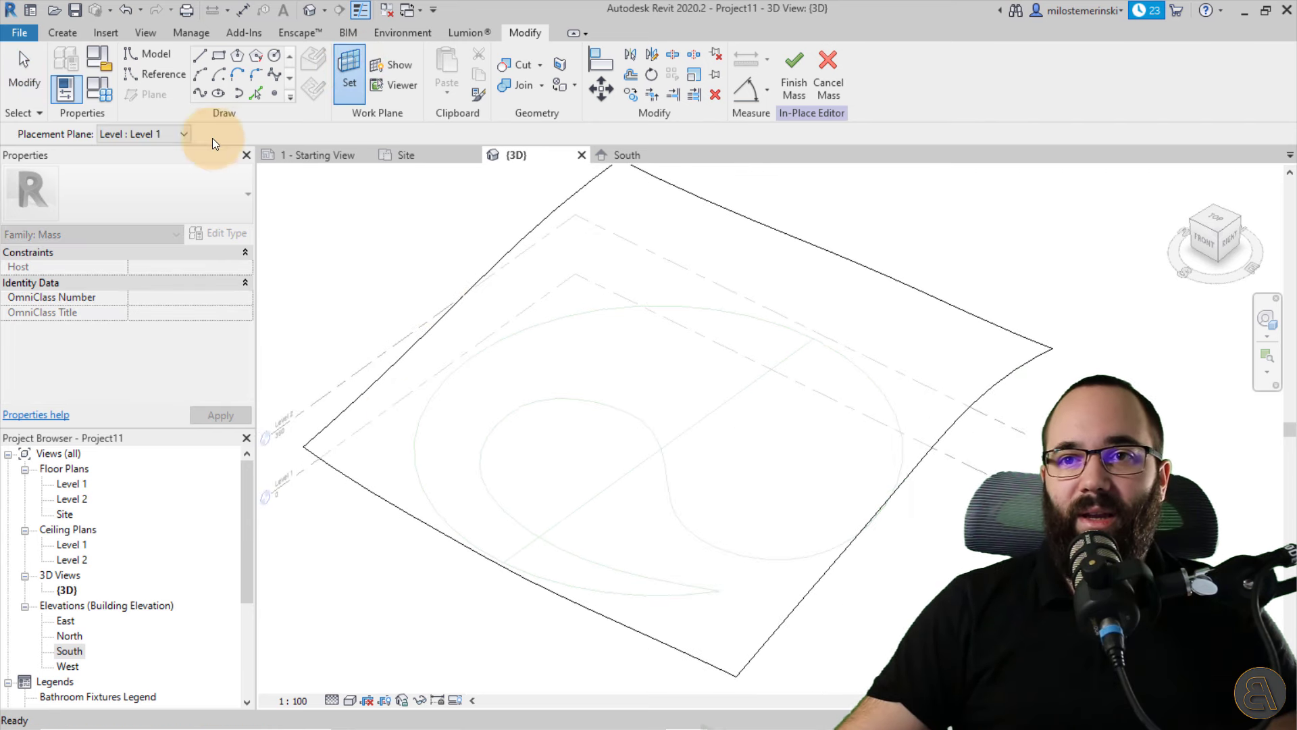
key("Escape")
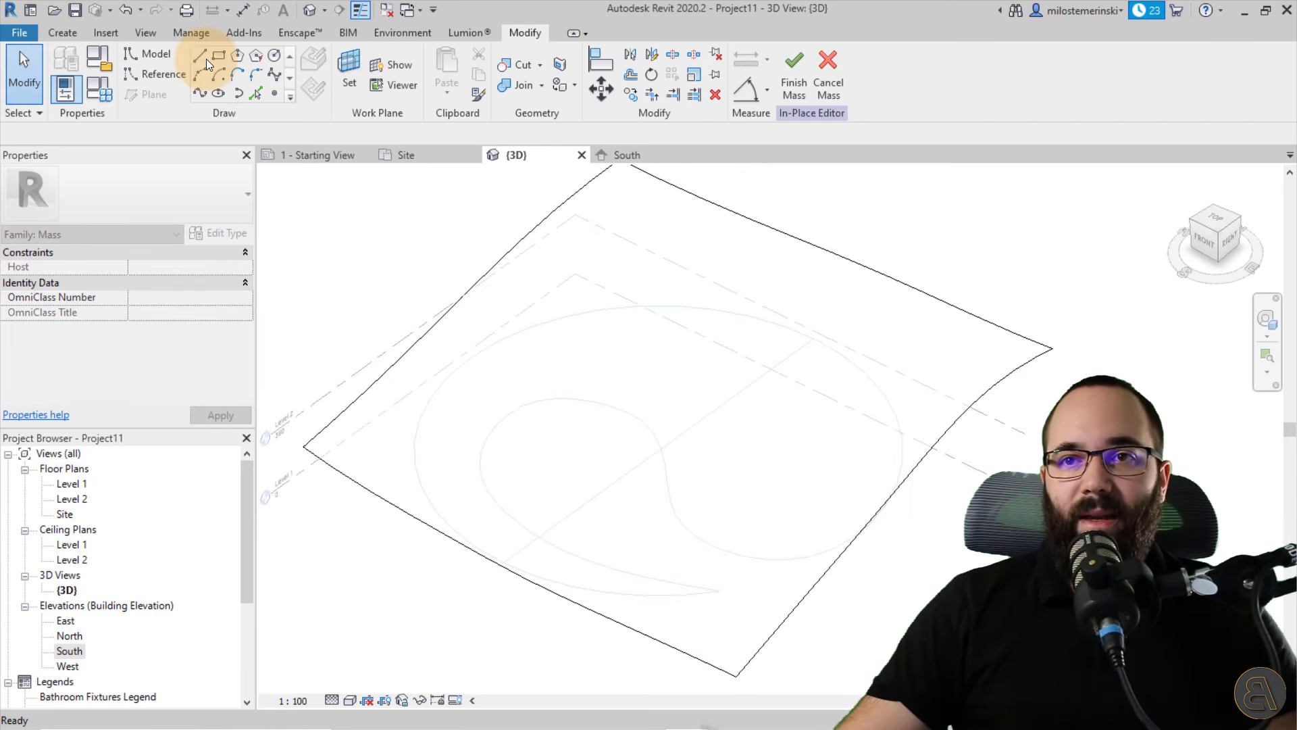
- Draw a chain of straight lines on Level 1 around the surface's rounded-side half, starting and ending at the reference diagonal's two ends
left_click(200, 56)
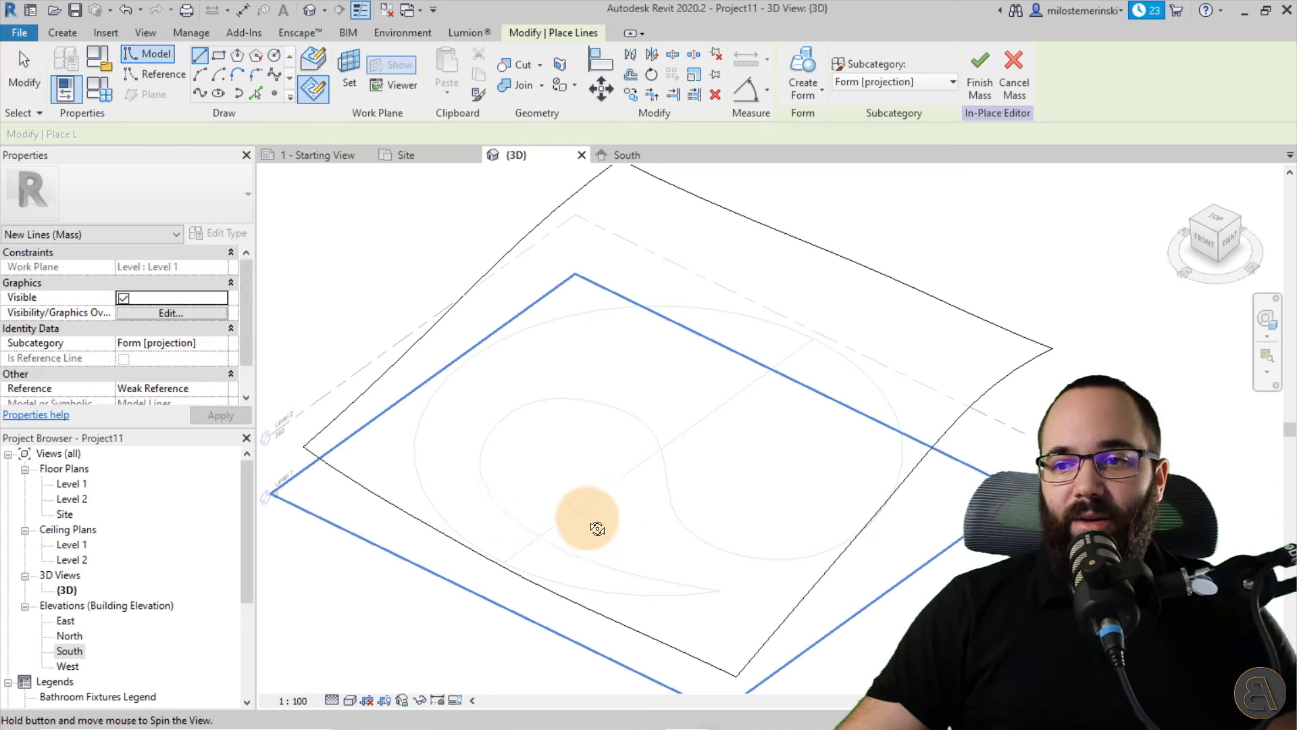
scroll(581, 533, "up", 2)
left_click(508, 552)
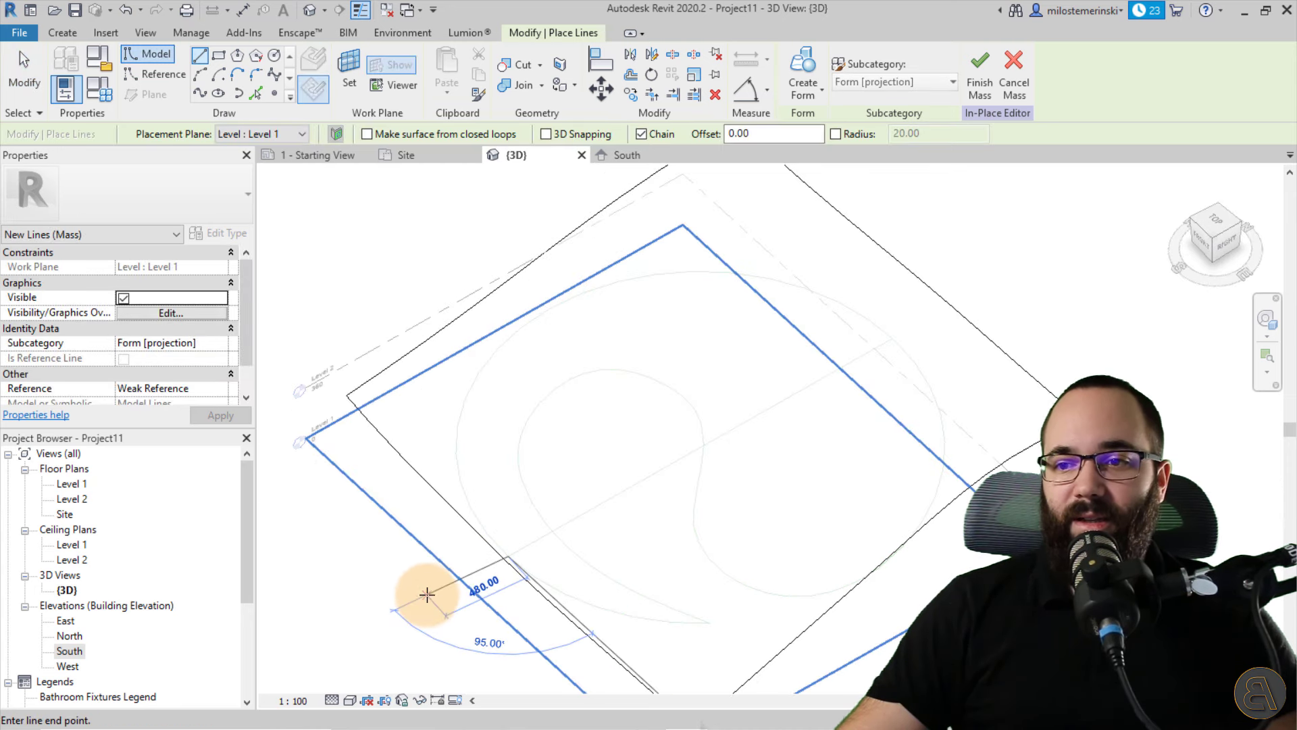
scroll(426, 603, "down", 4)
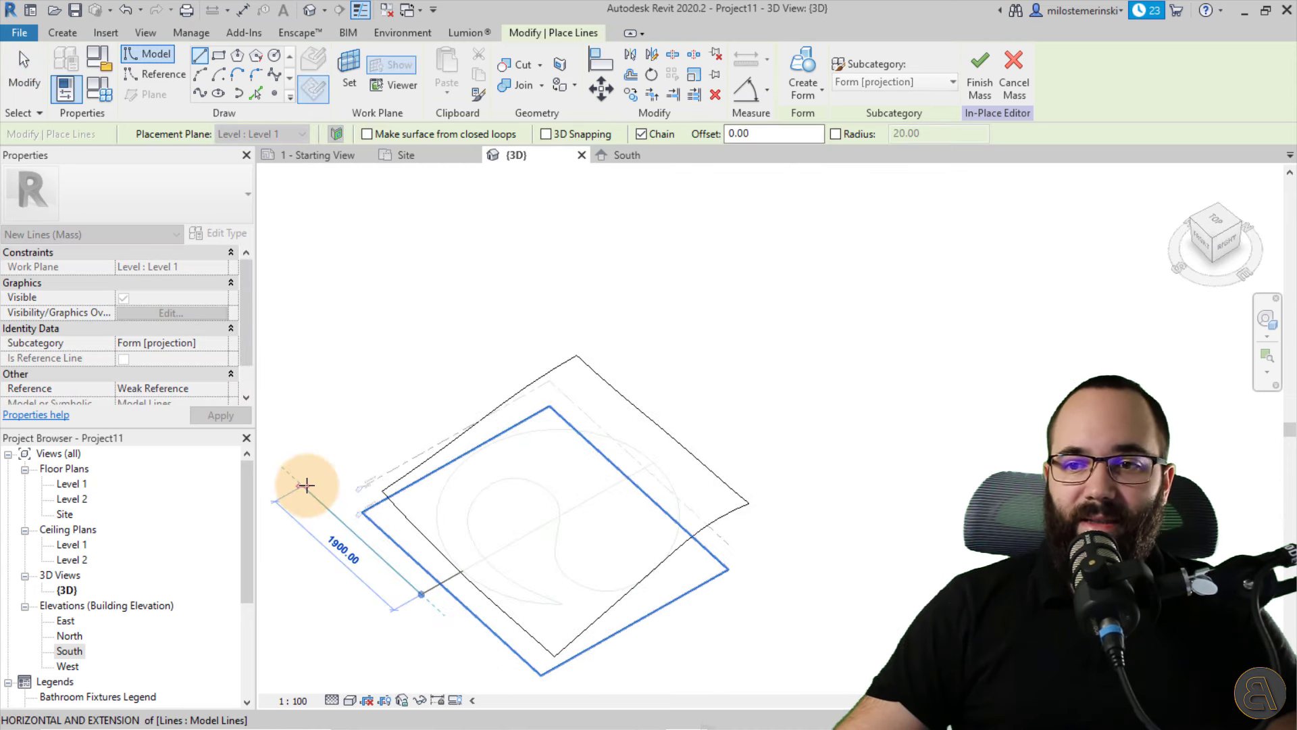
left_click(300, 471)
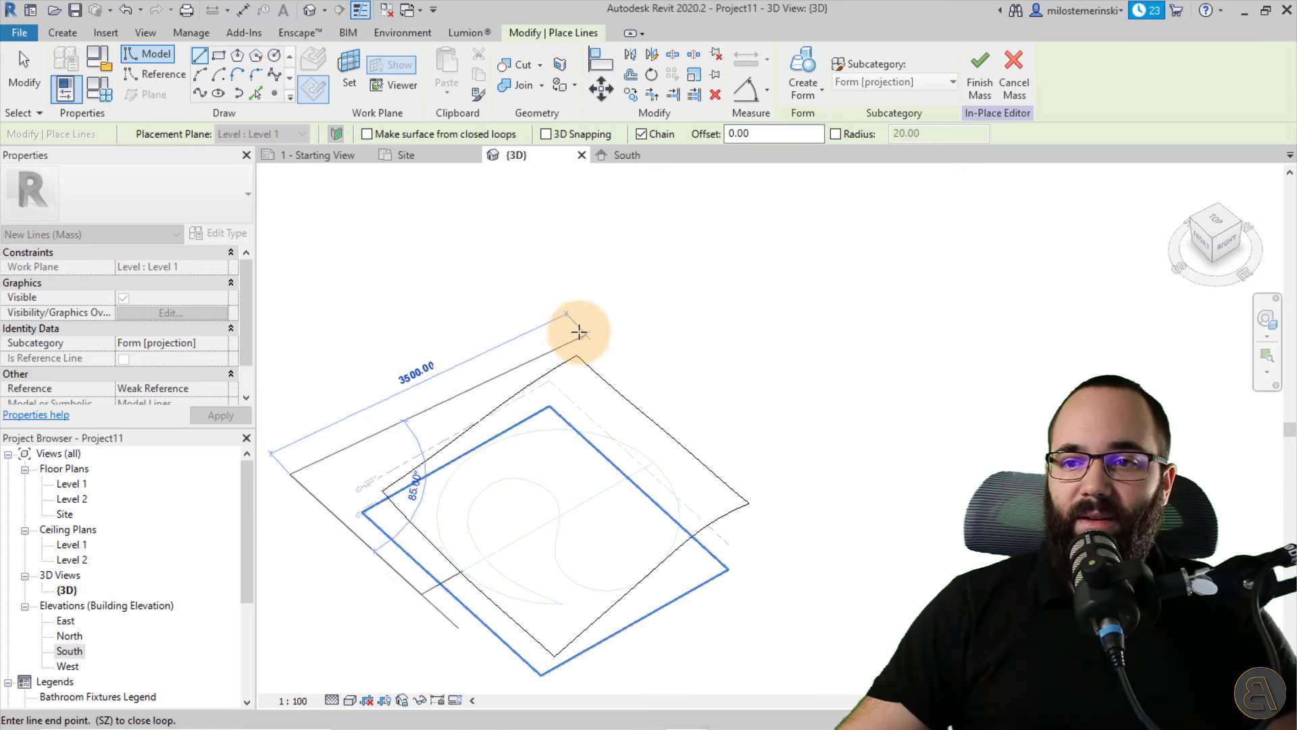
left_click(572, 325)
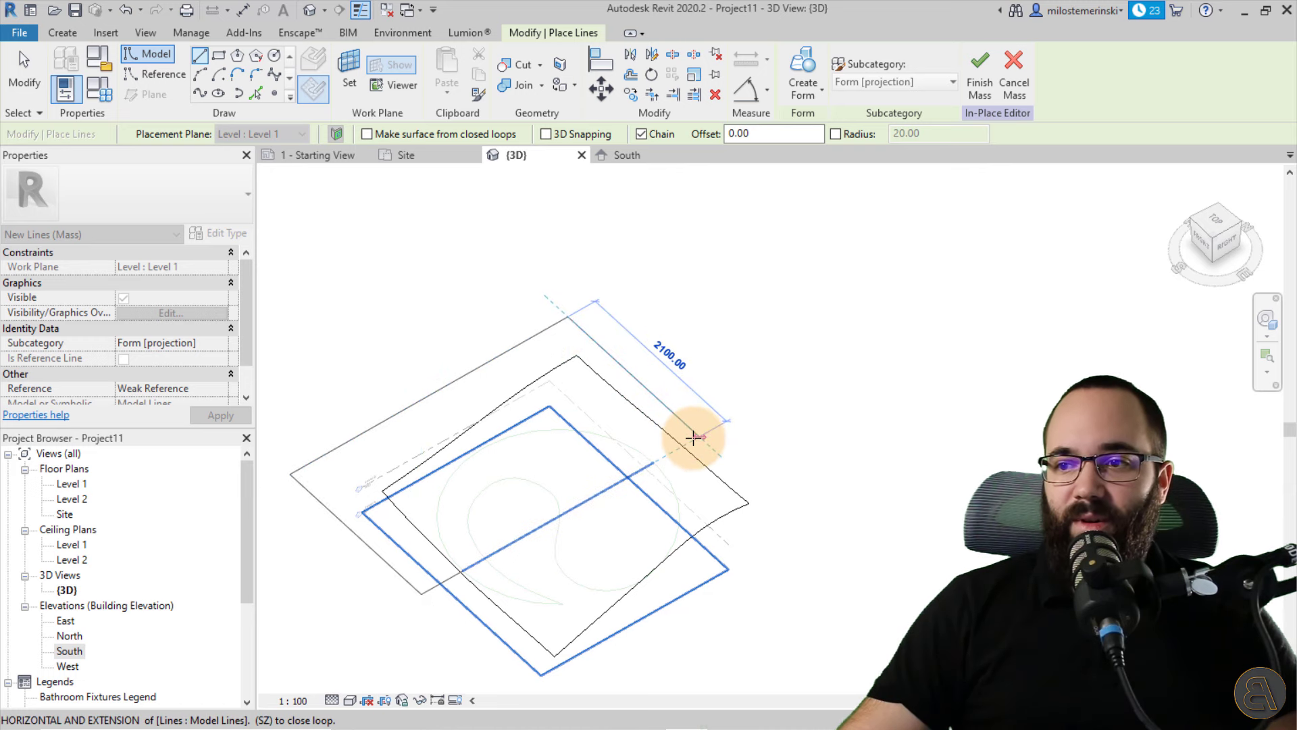
left_click(689, 435)
left_click(648, 458)
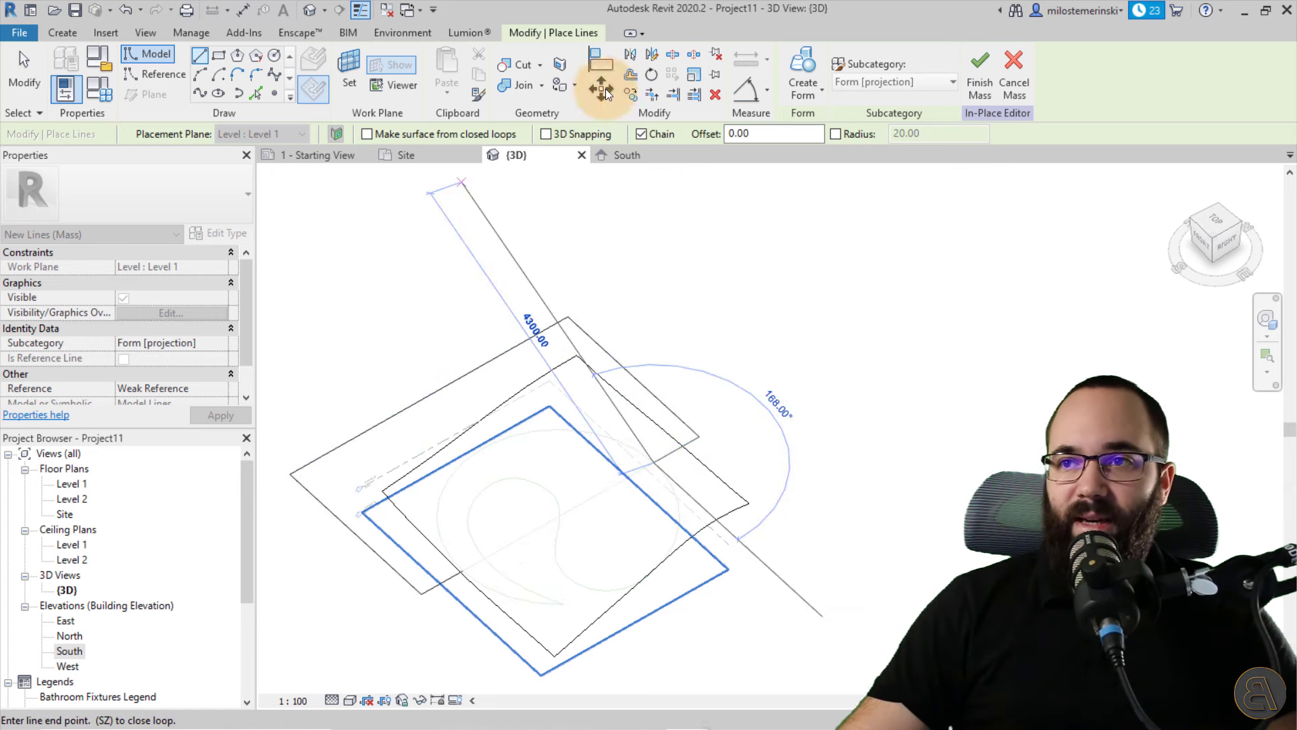
- Close the line loop with a 180° start-end-radius arc of radius 1203 along the large reference circle
left_click(200, 75)
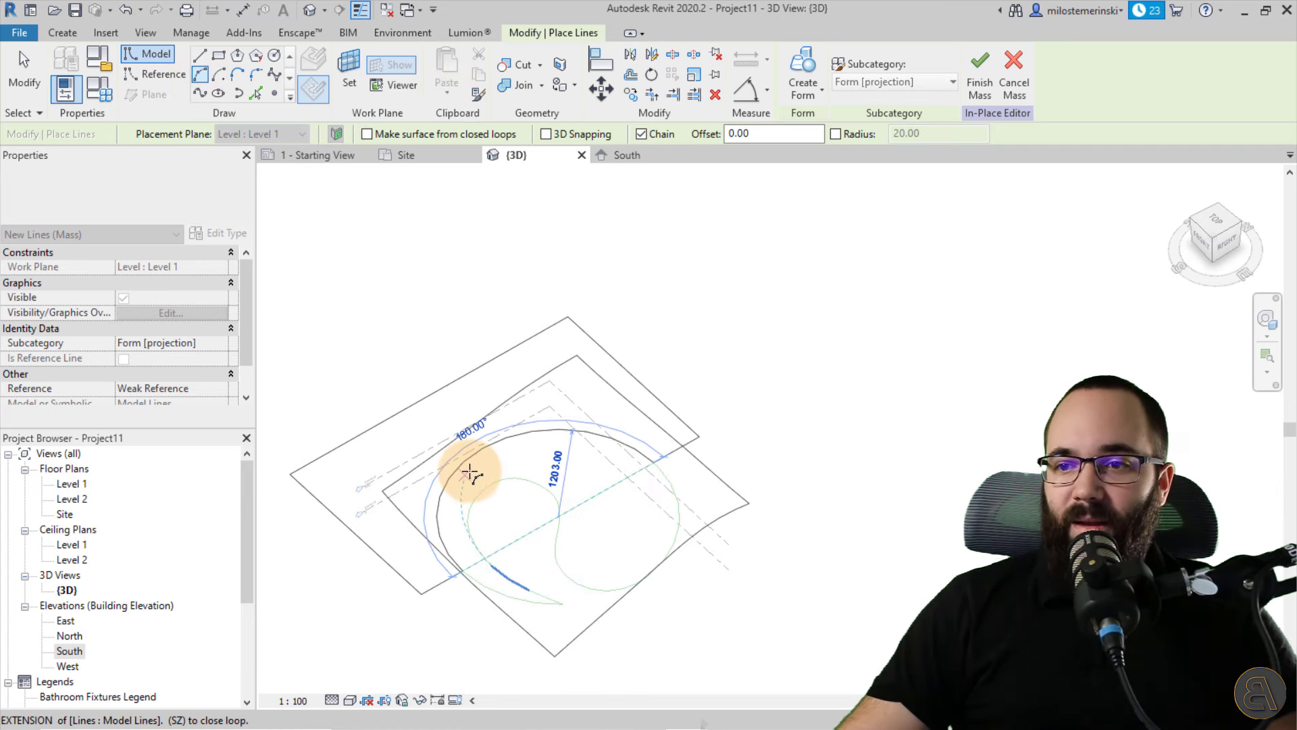
key("Escape")
key("Escape")
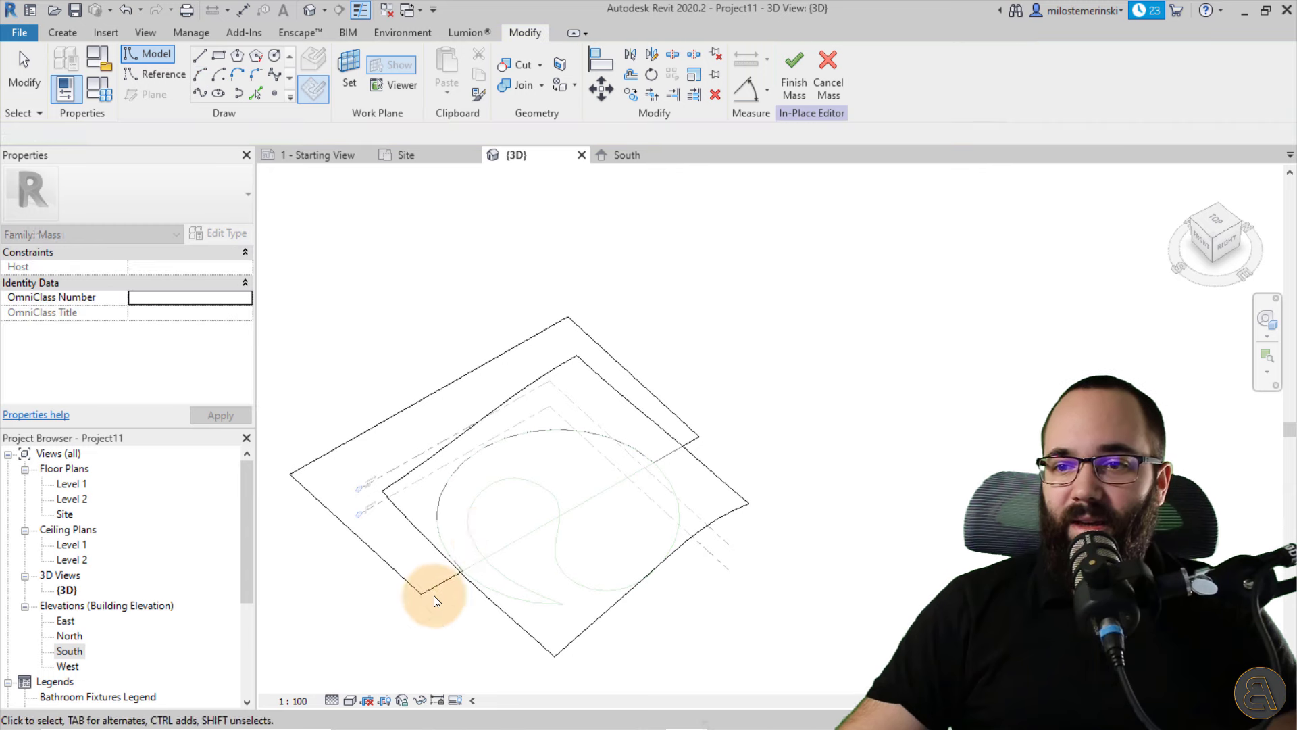
- Select the whole closed chain of six lines and create a void form from it to cut the surface to the arc
key("Tab")
left_click(431, 588)
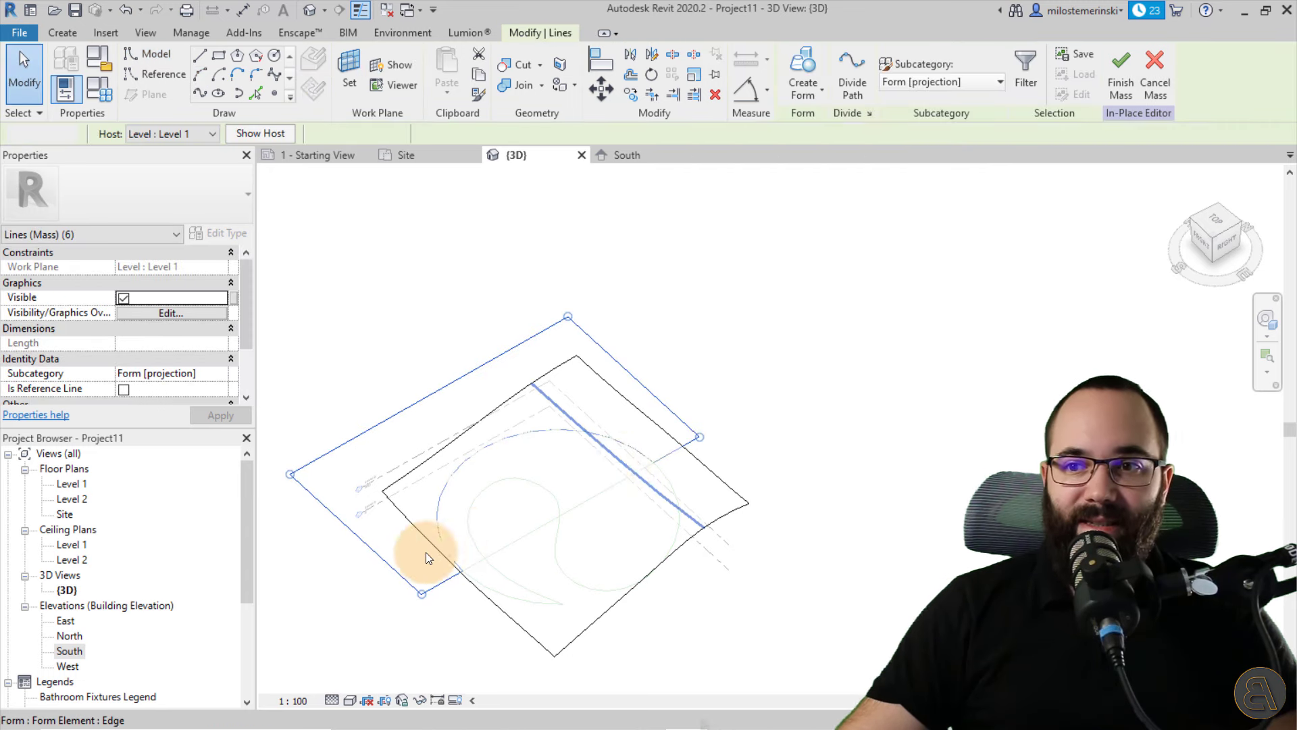
key("Escape")
key("Tab")
left_click(609, 449)
middle_click_drag(614, 440, 629, 433, "shift")
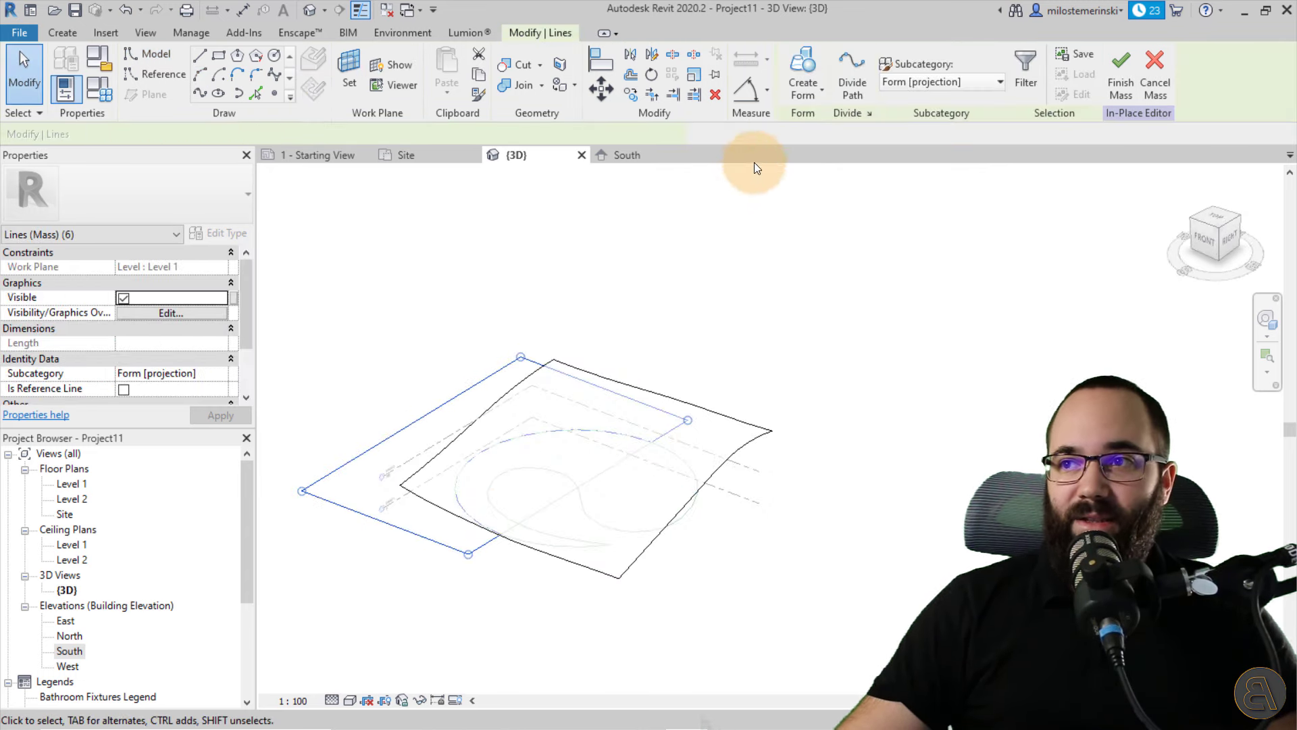
left_click(807, 88)
left_click(823, 163)
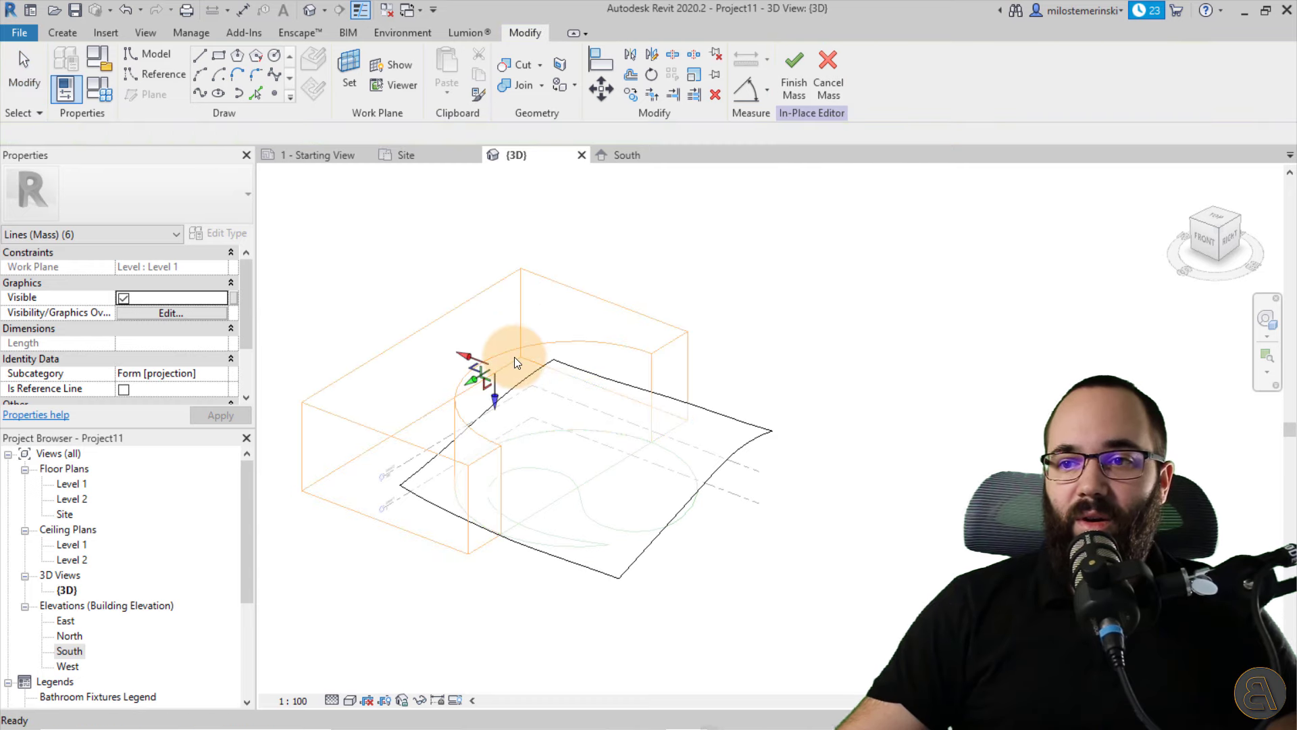
left_click(372, 312)
middle_click_drag(569, 383, 472, 420, "shift")
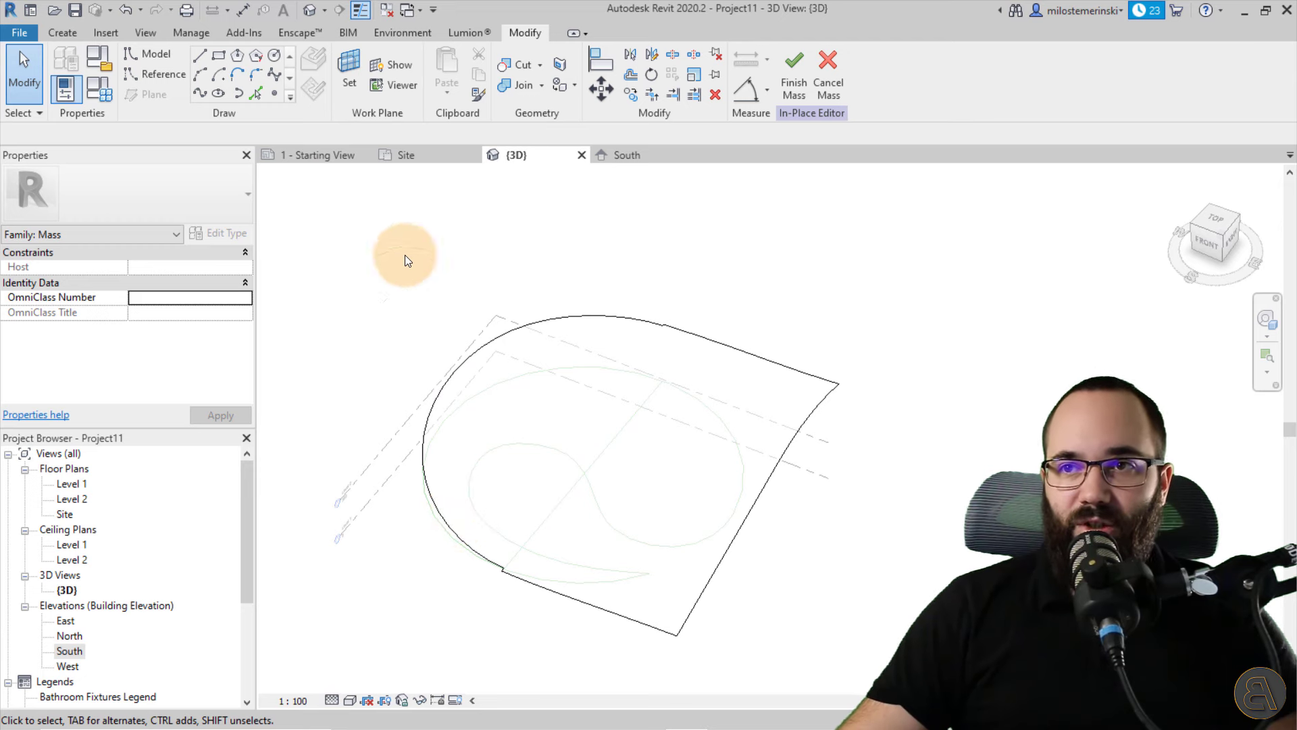
- Draw straight lines around the surface's uncut half, about 2110 wide and 4600 long, from one end of the reference diagonal to the other
left_click(202, 59)
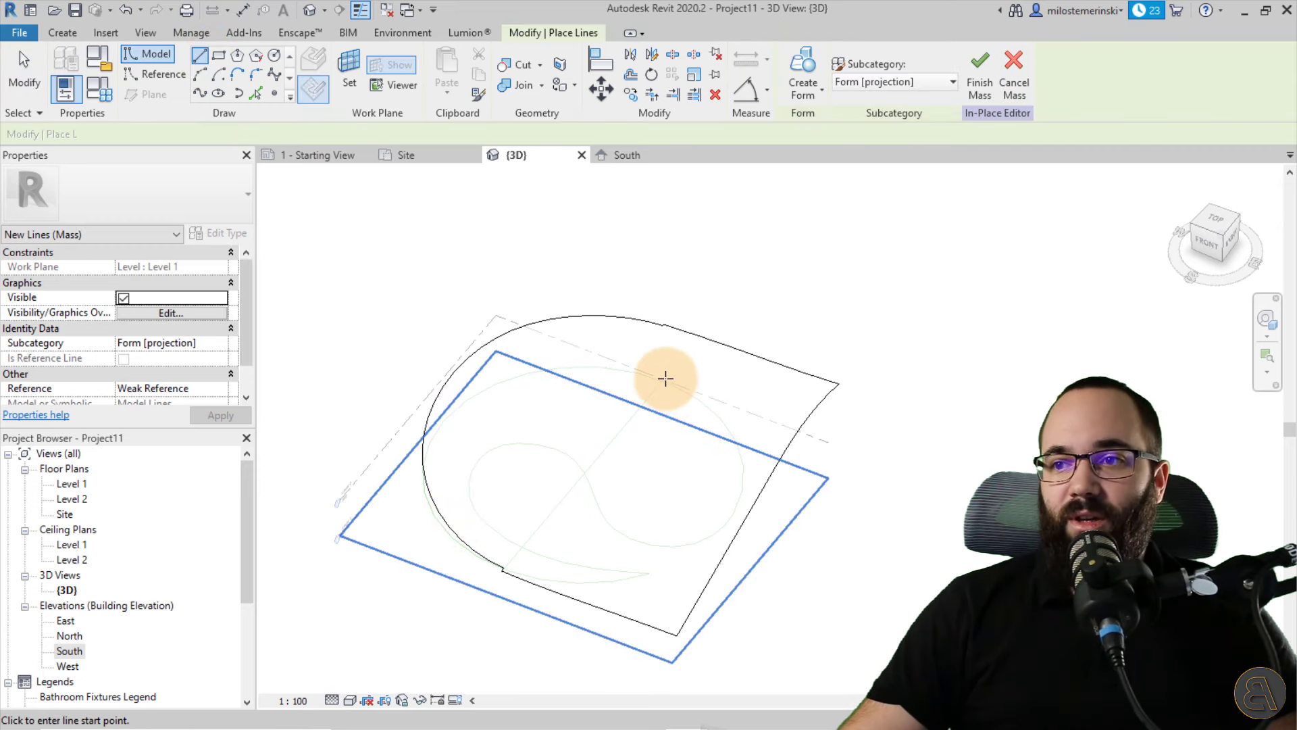
left_click(664, 380)
left_click(729, 302)
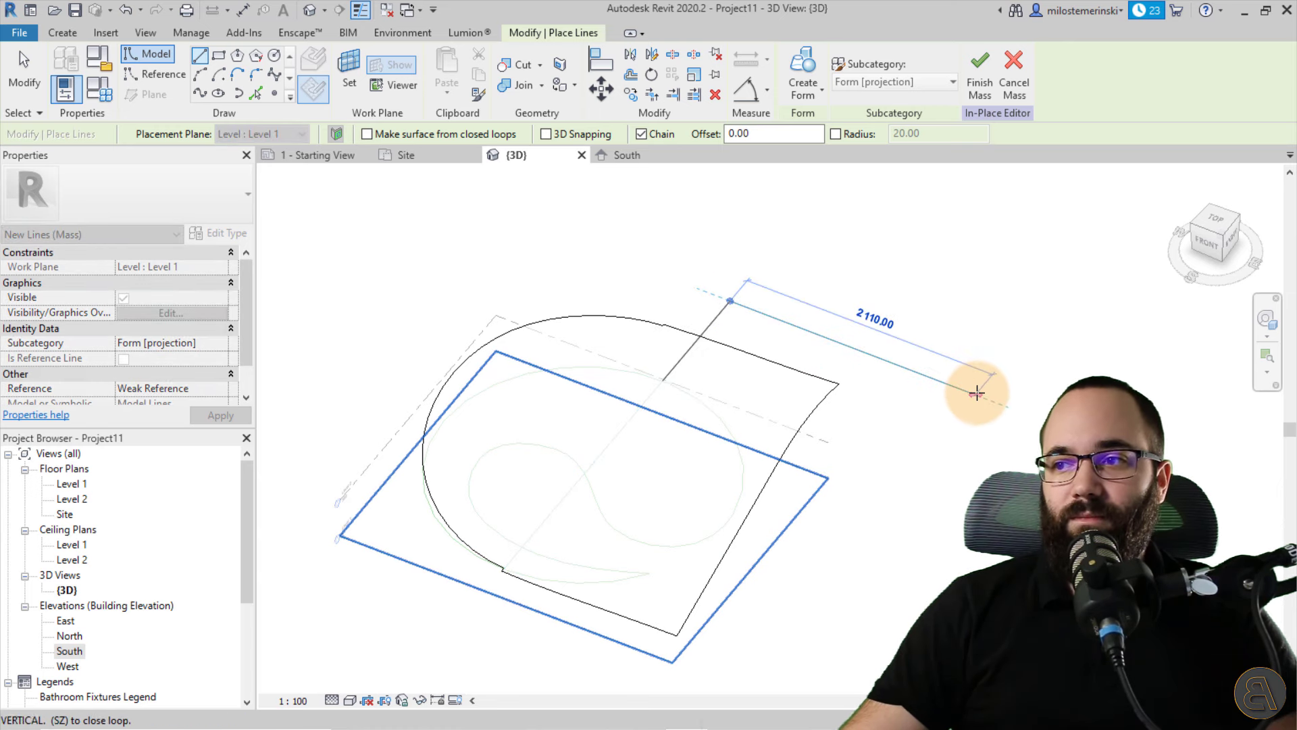
left_click(977, 393)
scroll(946, 428, "down", 3)
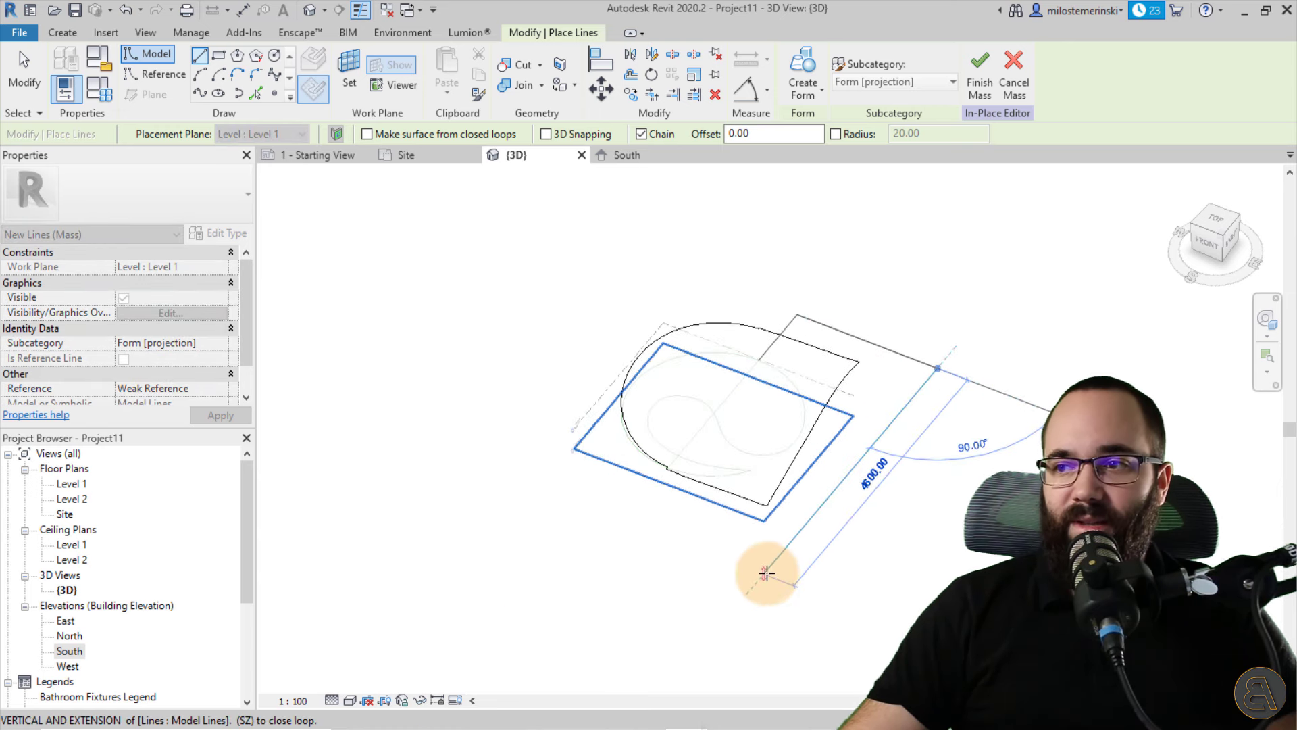
left_click(767, 573)
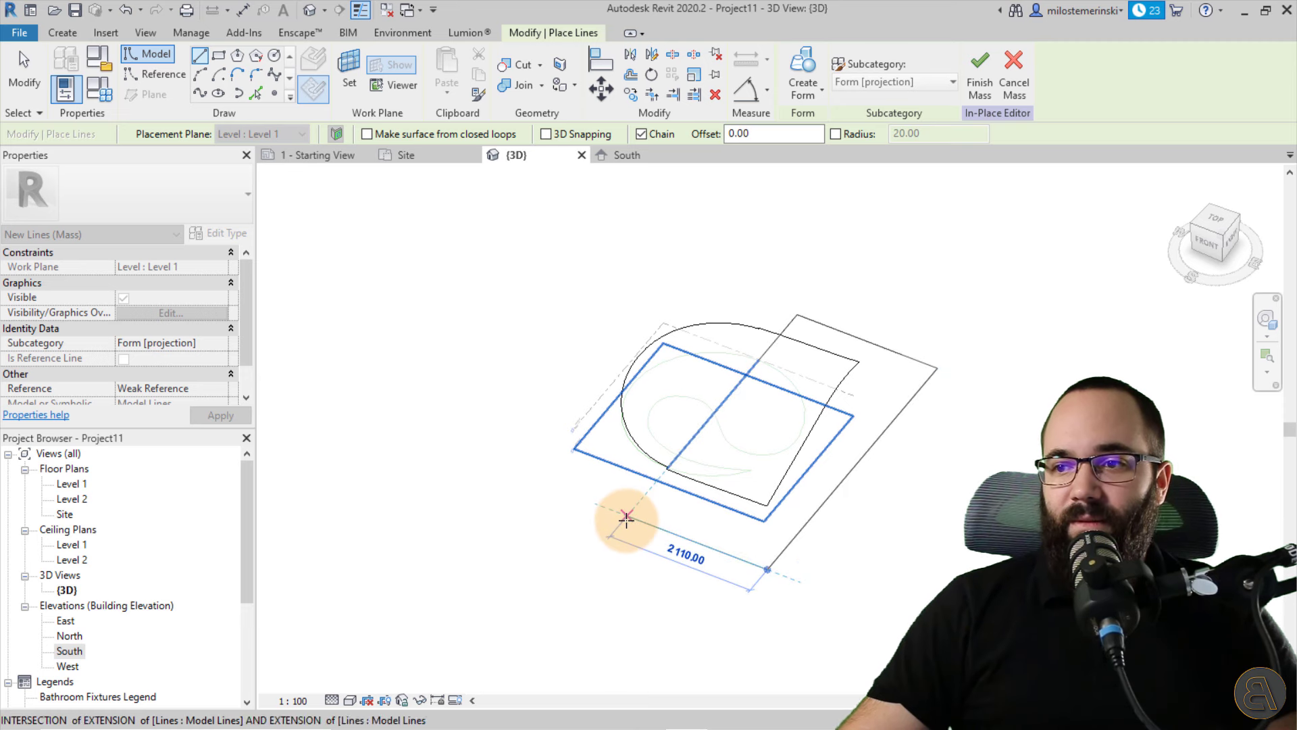
left_click(627, 516)
scroll(656, 483, "up", 4)
scroll(668, 476, "up", 1)
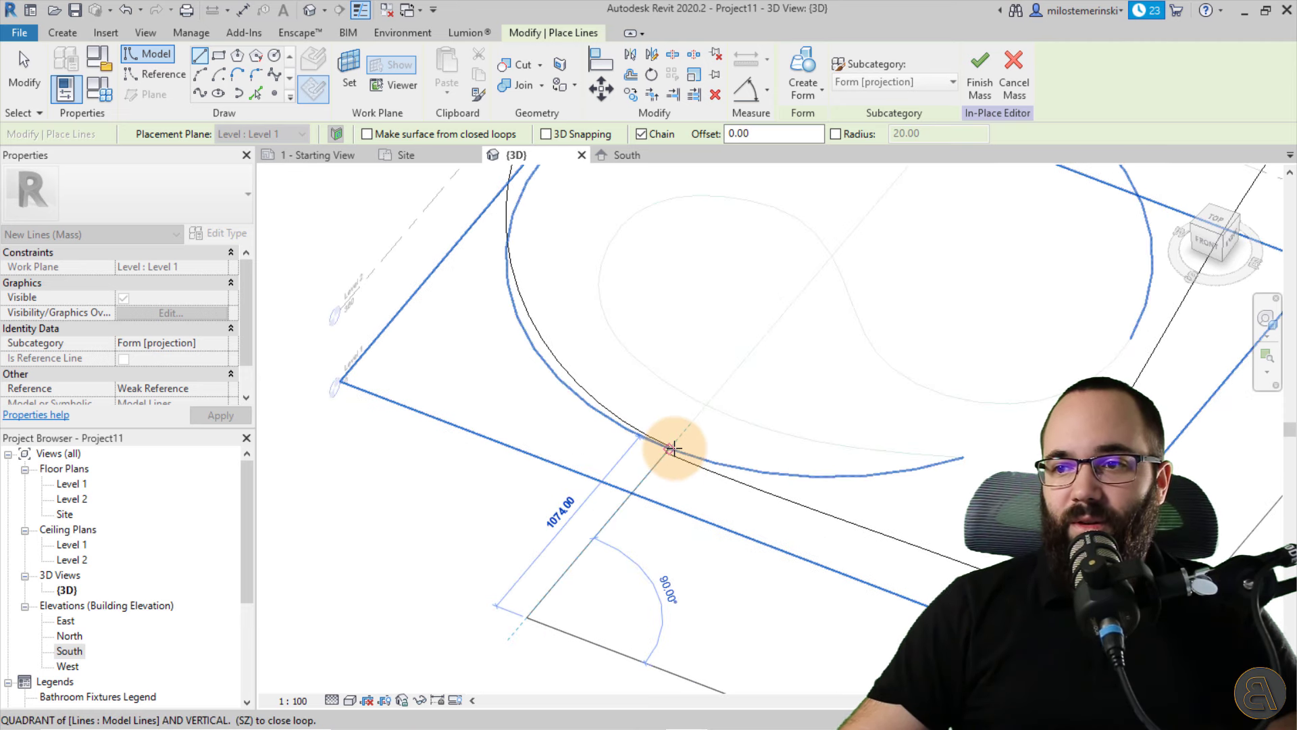
scroll(674, 446, "up", 3)
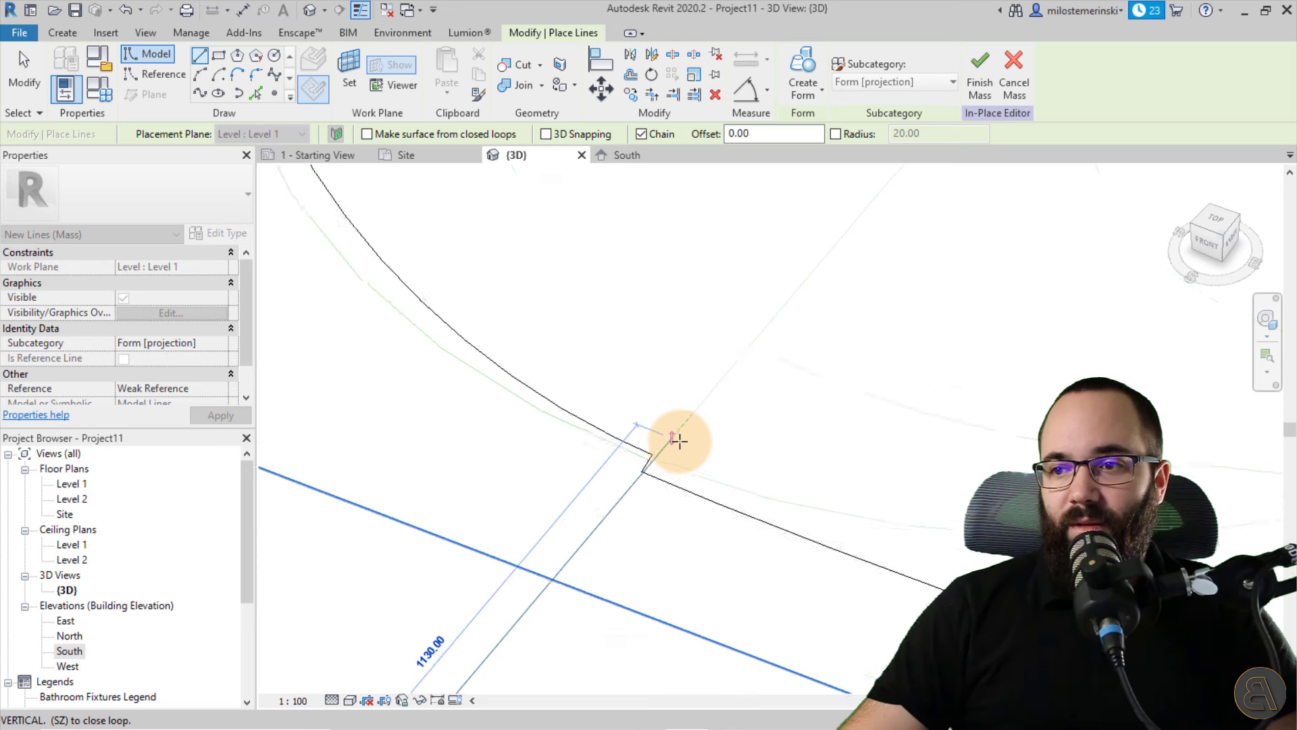
scroll(689, 493, "down", 5)
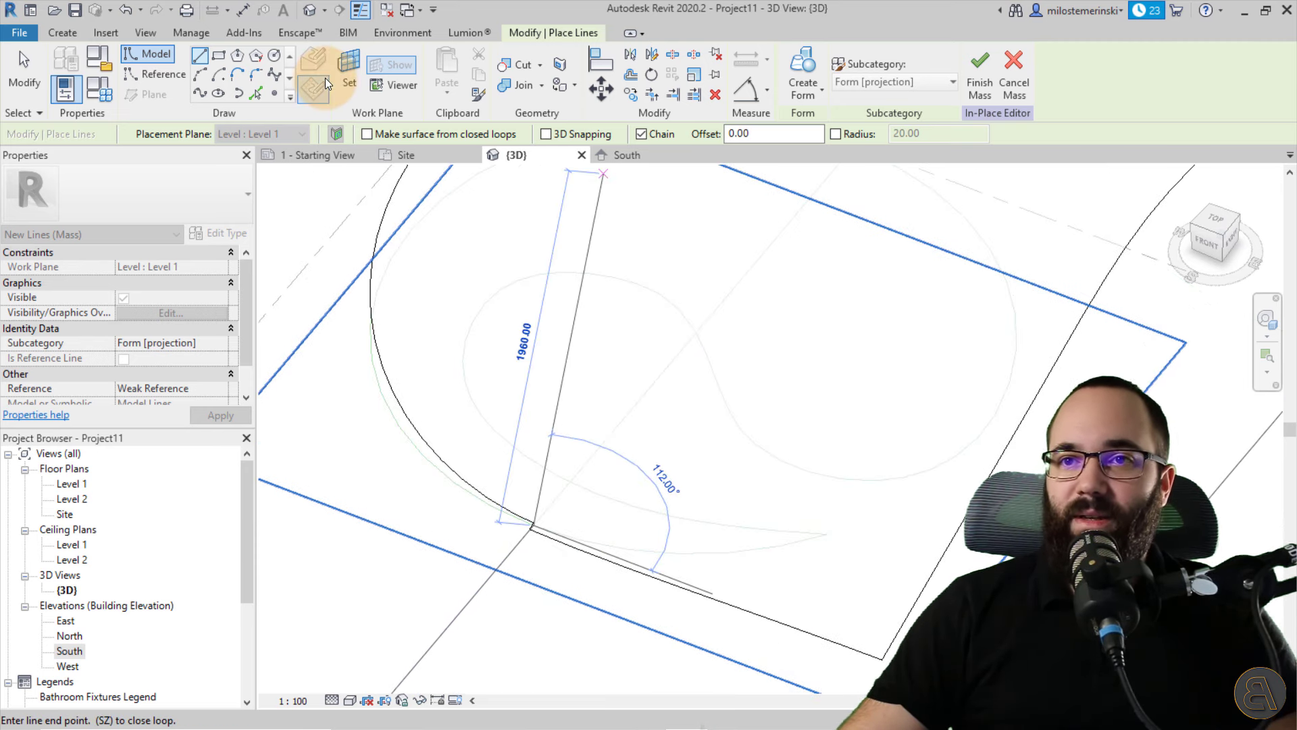
- Add start-end-radius arcs over the reference outline, one from the diagonal's front end to the pointed tip and one along the far outer curve
left_click(199, 75)
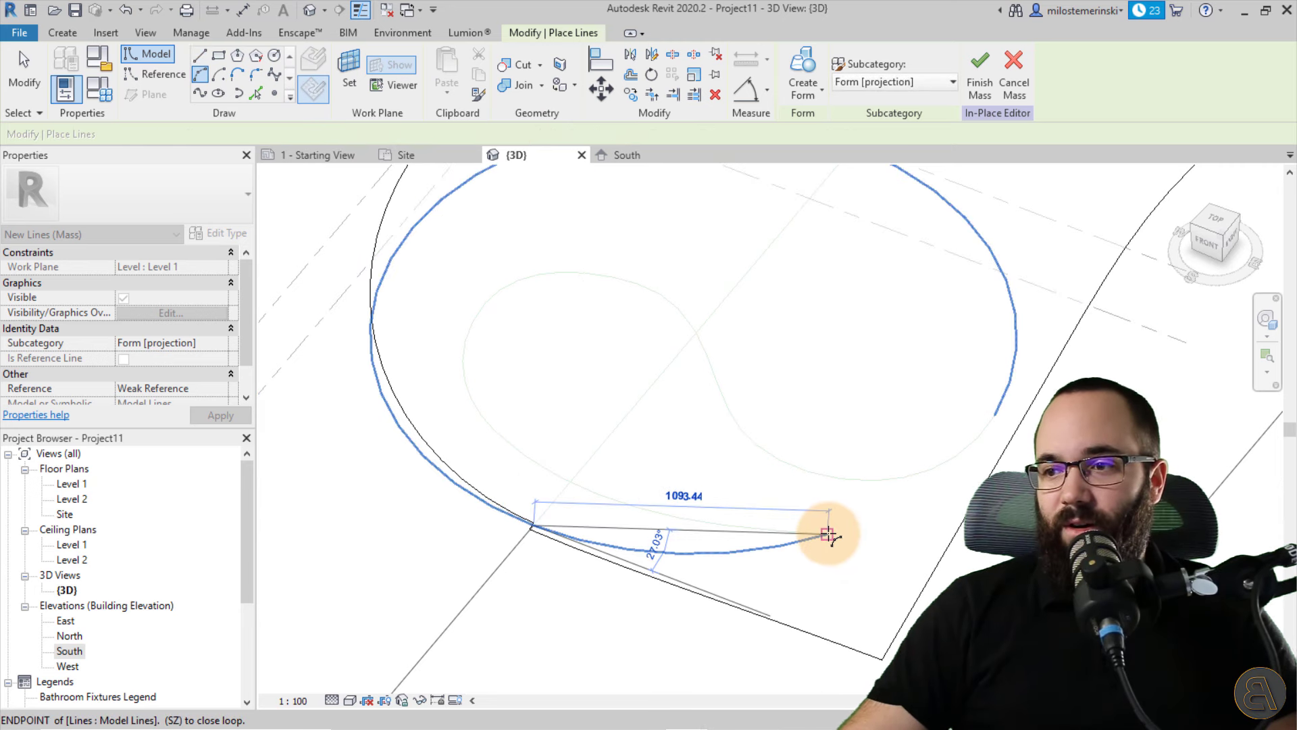
left_click(830, 534)
left_click(742, 550)
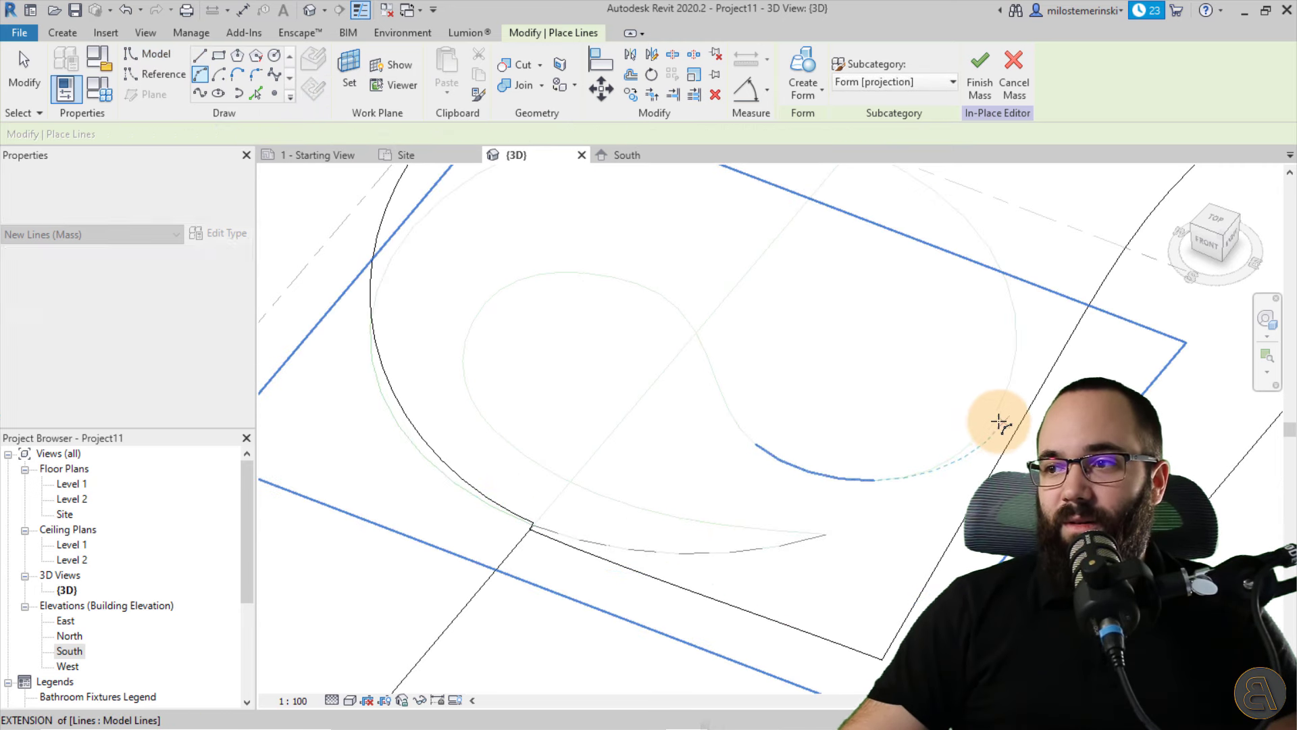
middle_click_drag(833, 329, 796, 420)
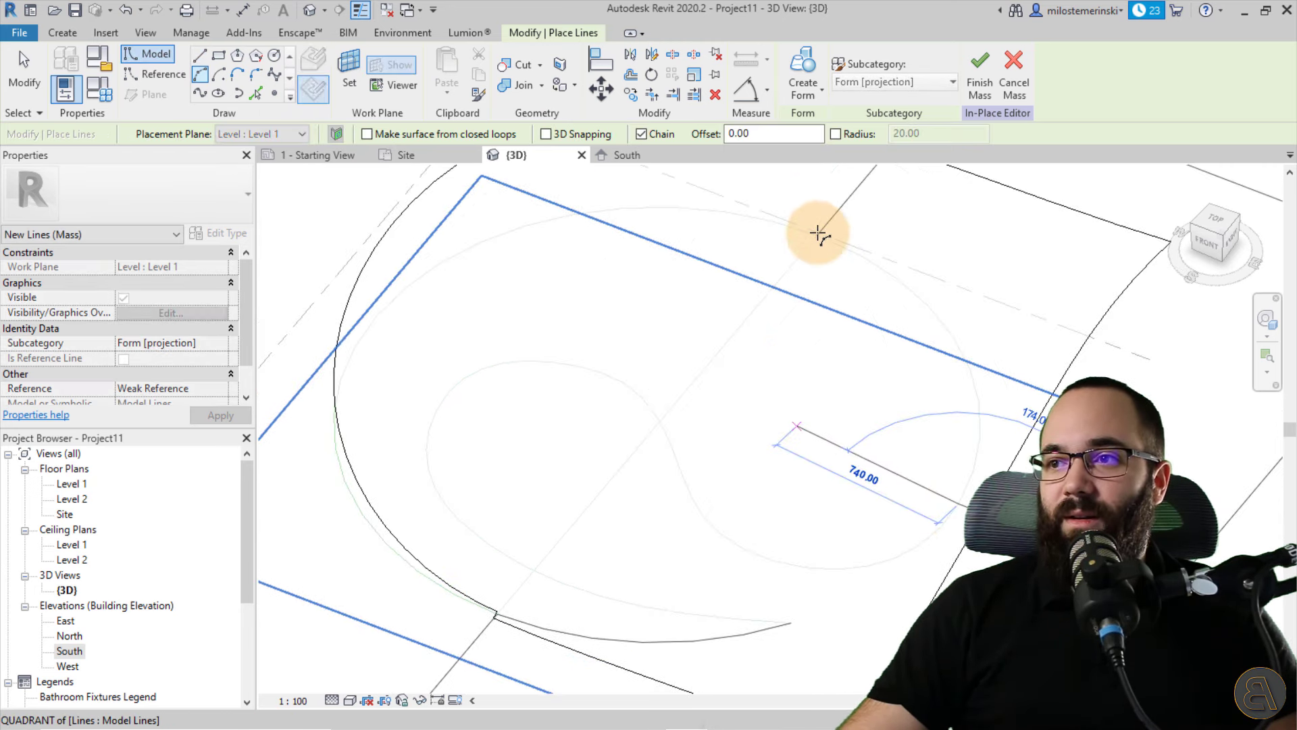
left_click(820, 232)
key("Escape")
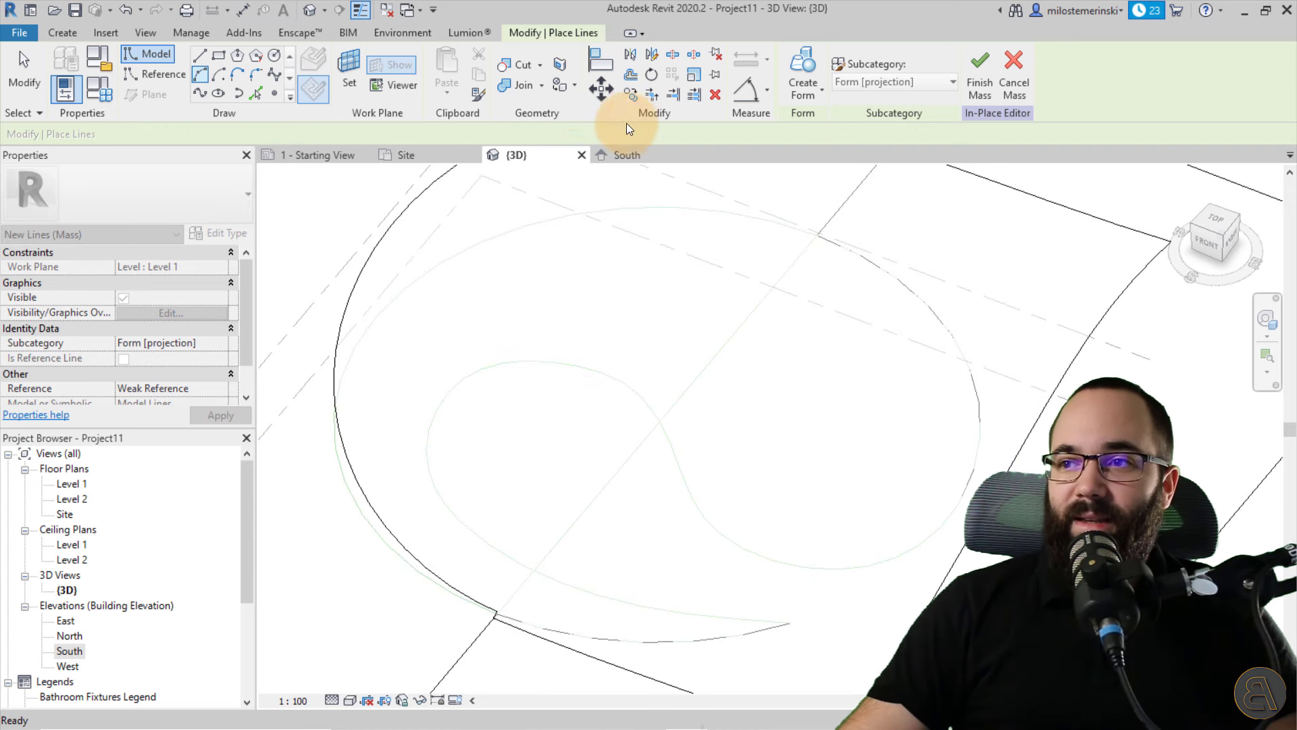
- Trace the remaining S-shaped inner reference curve up to the pointed tip with Pick Lines to complete the closed outline
left_click(258, 93)
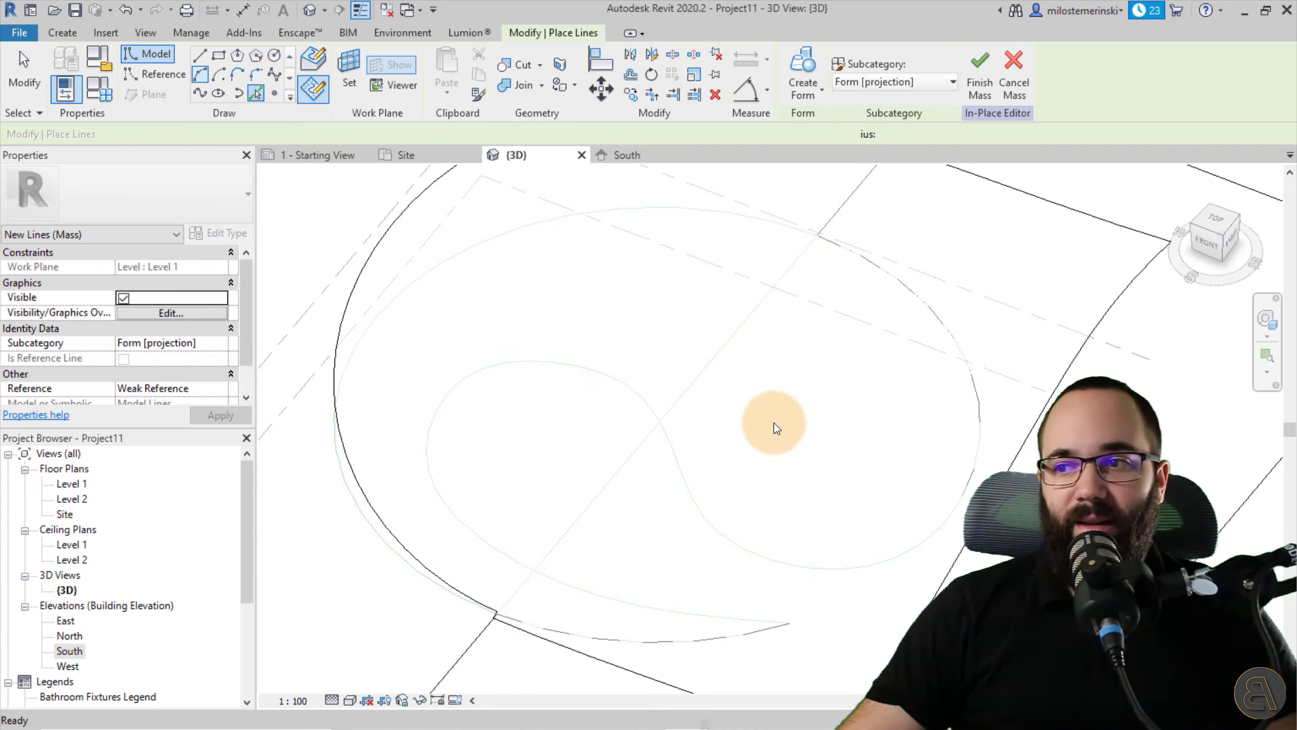
left_click(949, 524)
left_click_drag(901, 554, 496, 545)
left_click(496, 544)
left_click(608, 595)
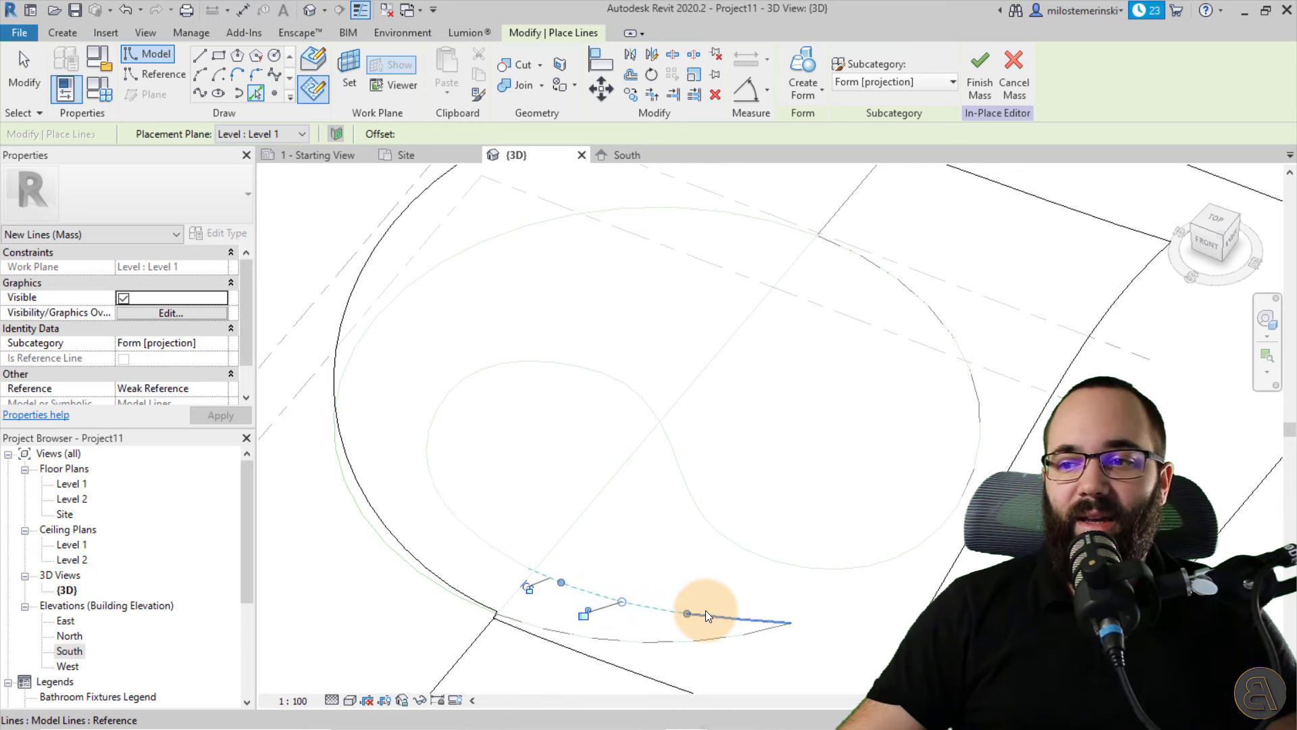
left_click(705, 611)
scroll(638, 506, "down", 1)
scroll(638, 506, "down", 2)
key("Escape")
- Select the complete chain of outline lines and create a second void form from it
key("Tab")
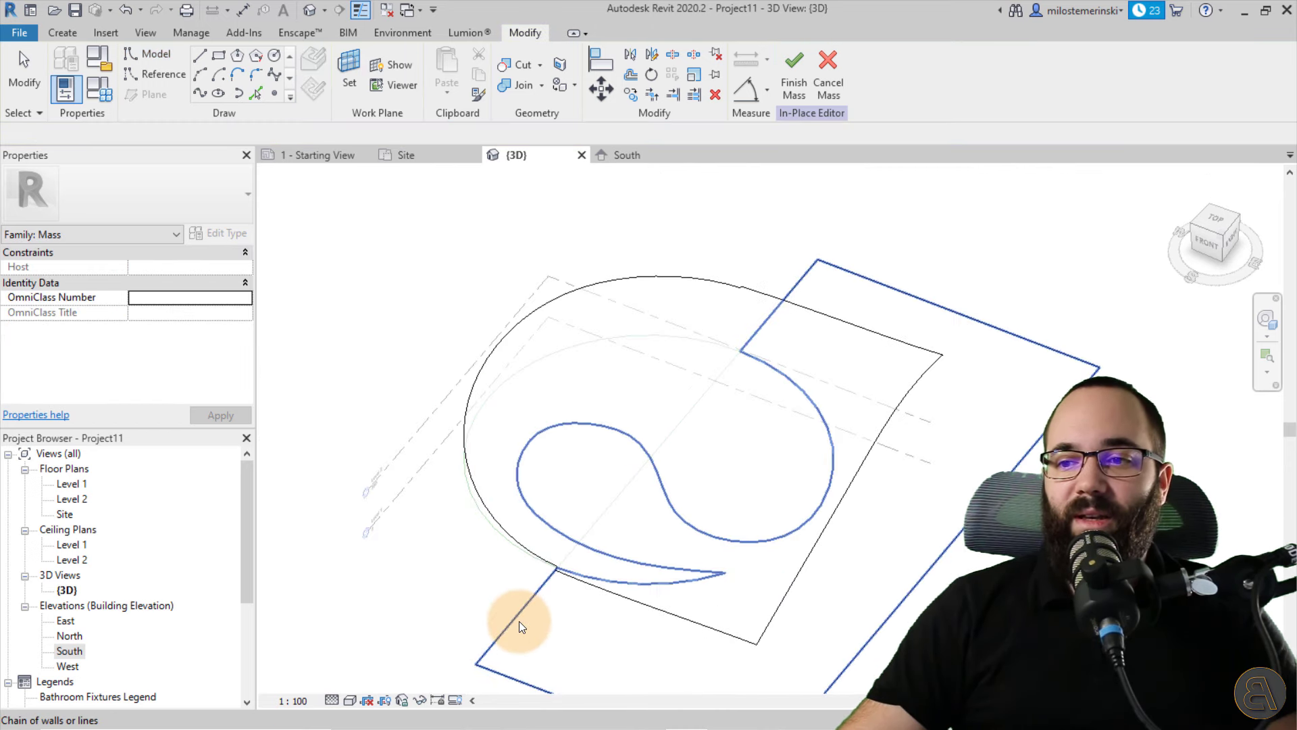
left_click(519, 622)
scroll(536, 466, "down", 1)
middle_click_drag(852, 527, 845, 468, "shift")
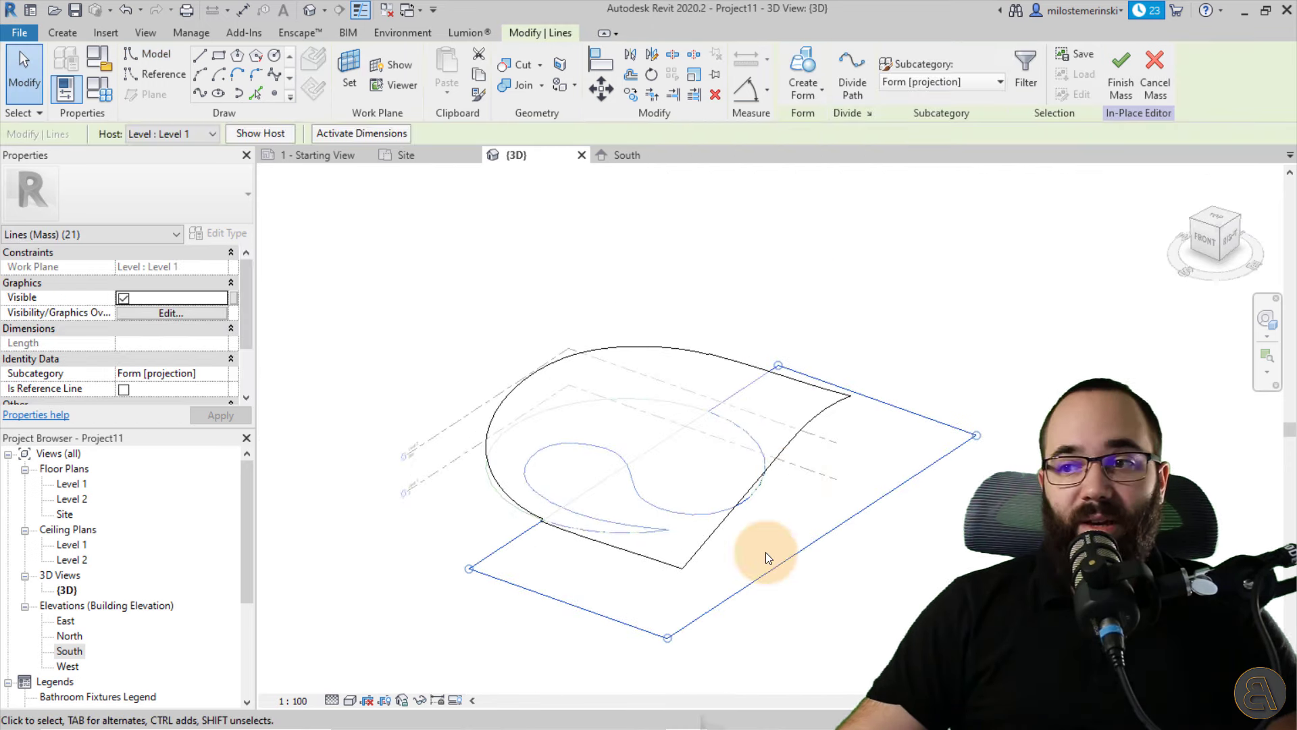
middle_click_drag(638, 618, 724, 455)
scroll(541, 515, "up", 4)
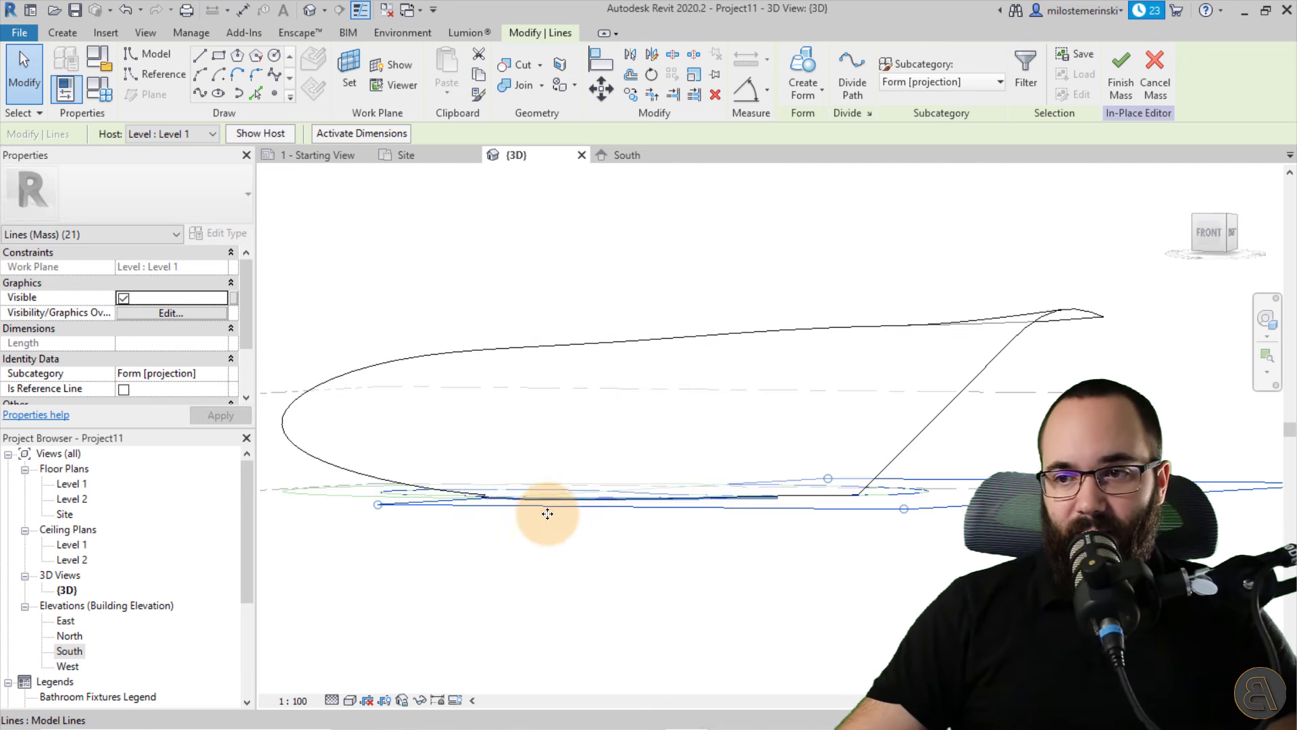
scroll(529, 526, "down", 3)
middle_click_drag(579, 507, 671, 545, "shift")
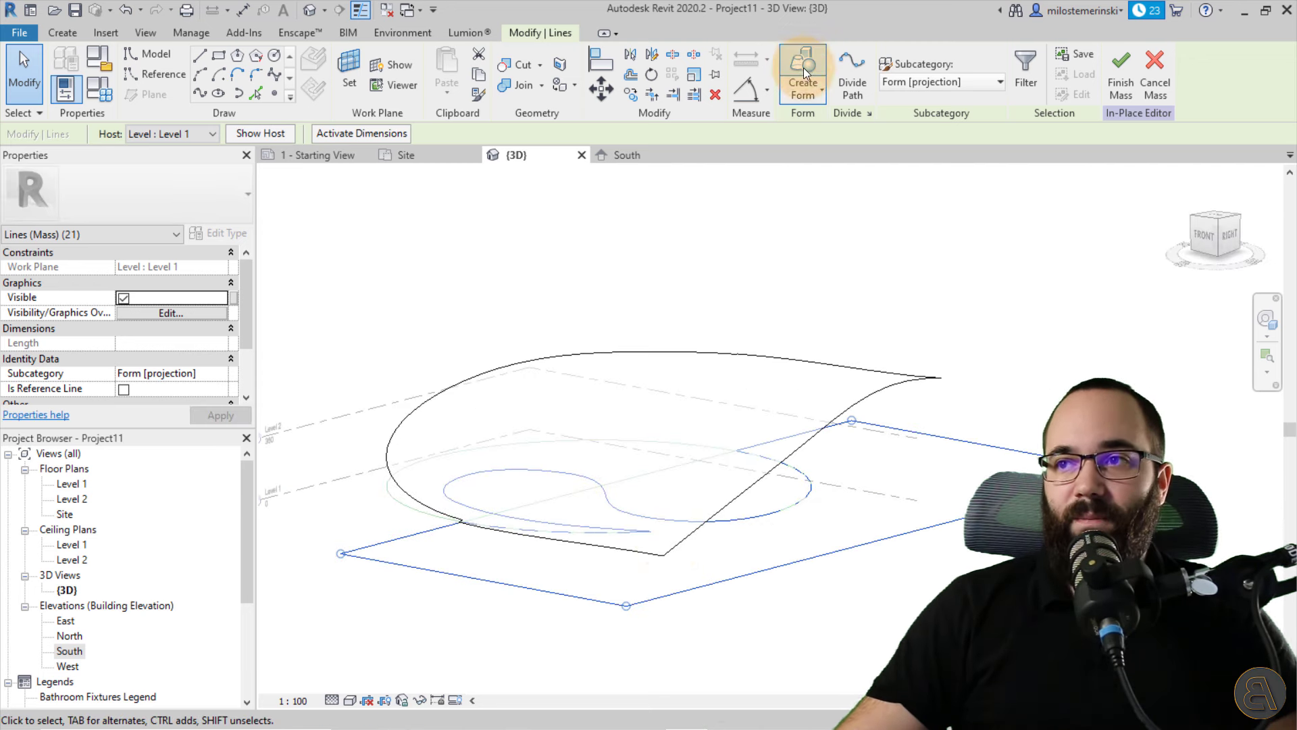
left_click(806, 94)
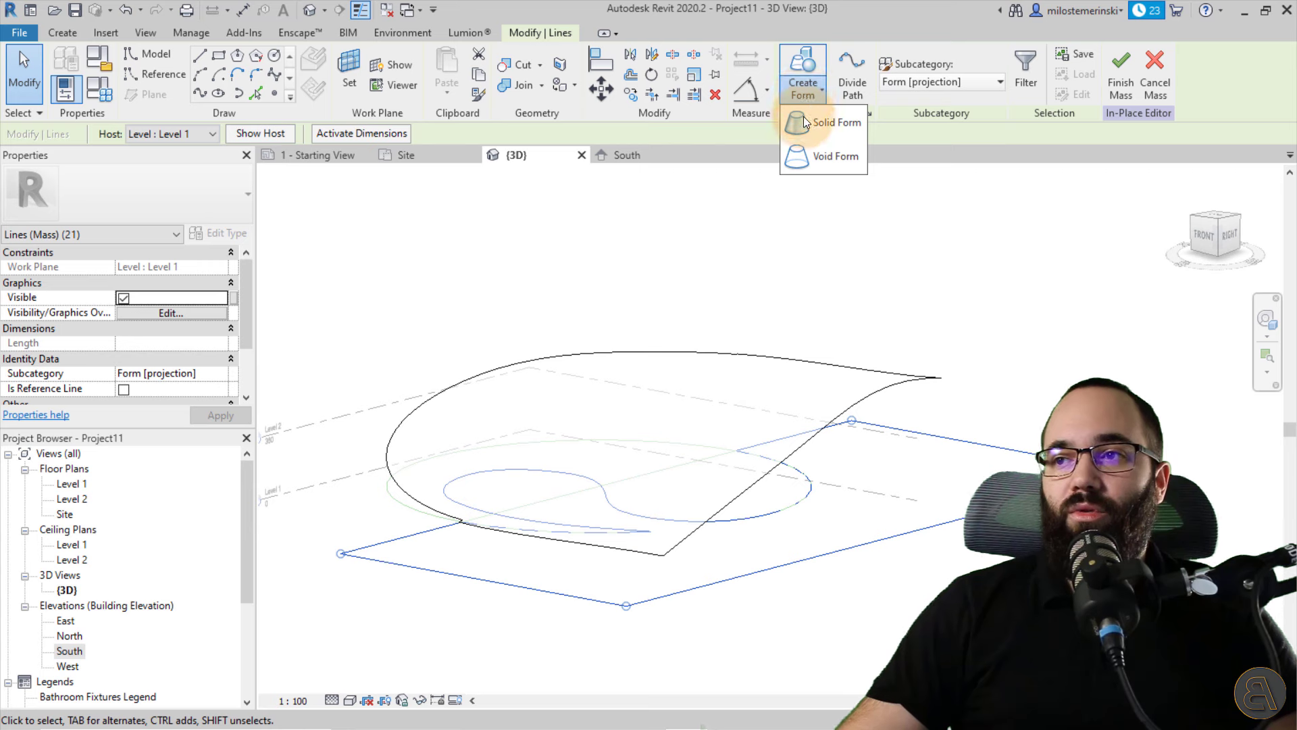
left_click(806, 151)
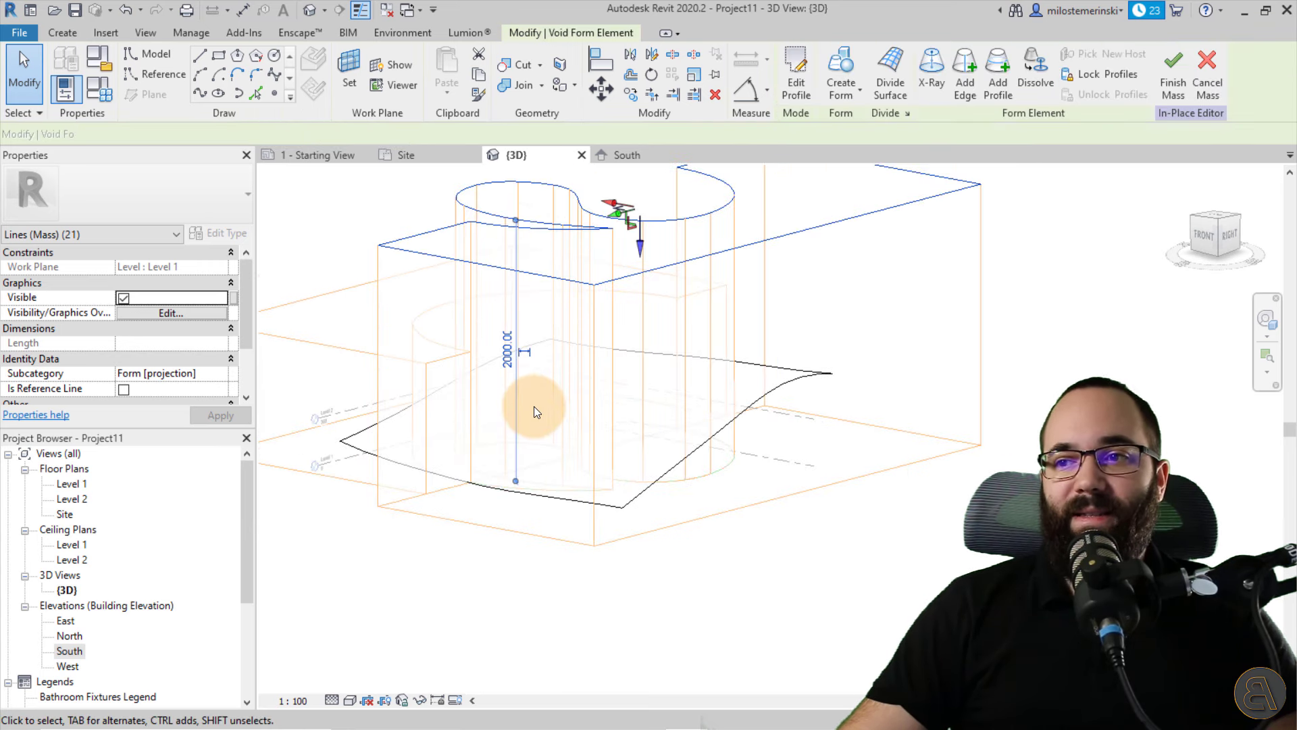
- Move the second void form's bottom face downward so it extends below Level 1 and cuts through the surface
middle_click_drag(534, 407, 489, 575, "shift")
key("Tab")
key("Tab")
key("Tab")
key("Tab")
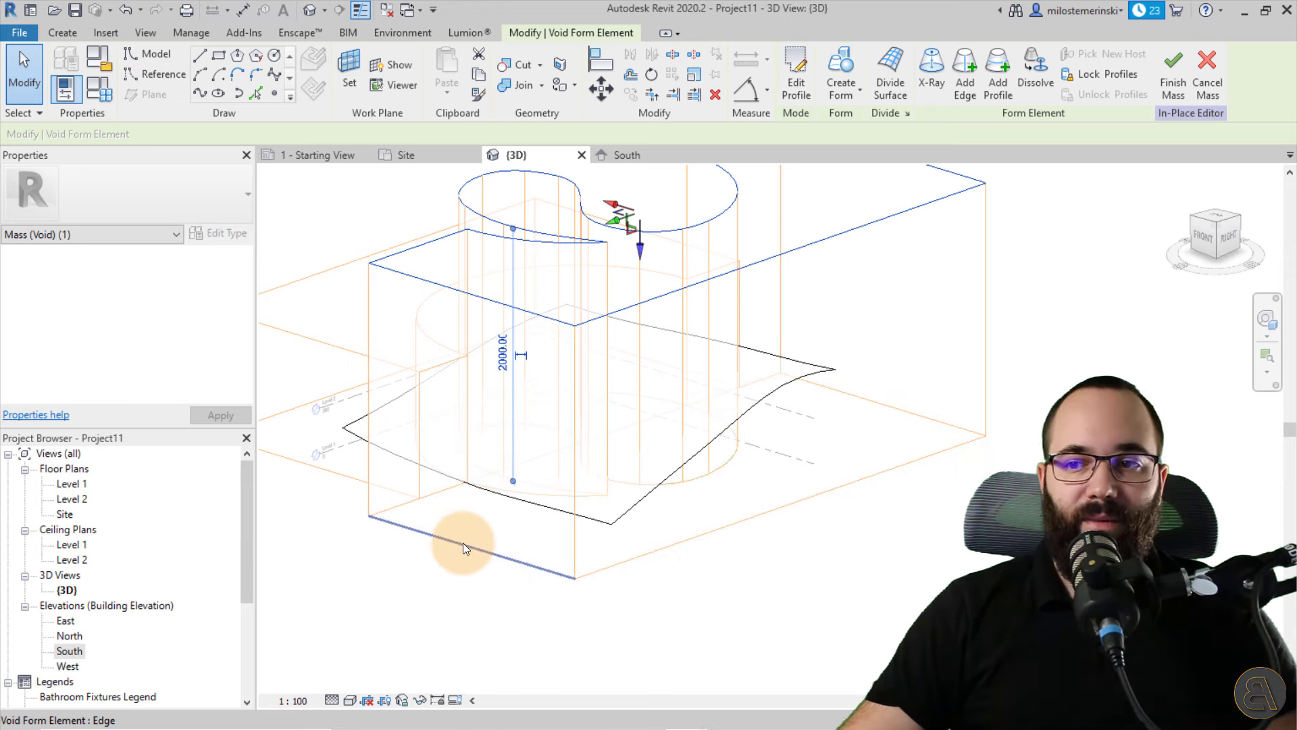
key("Tab")
key("Tab")
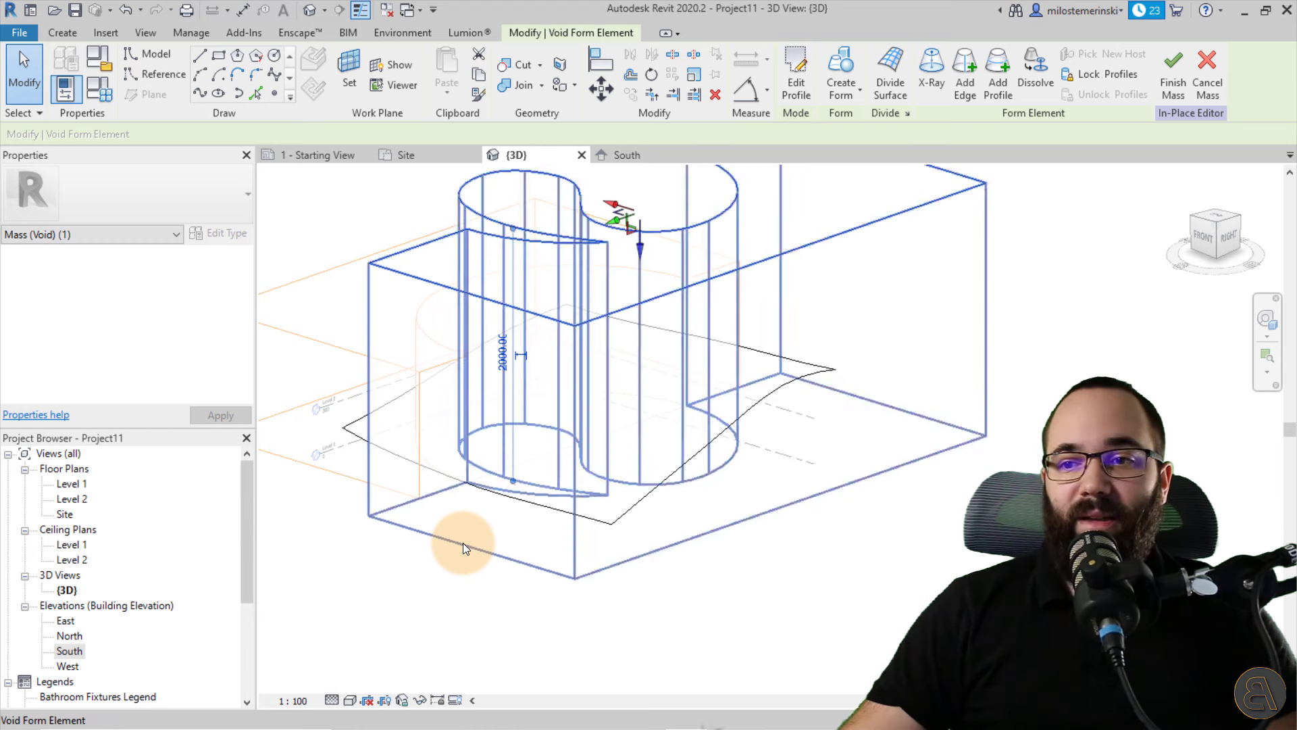
left_click(464, 542)
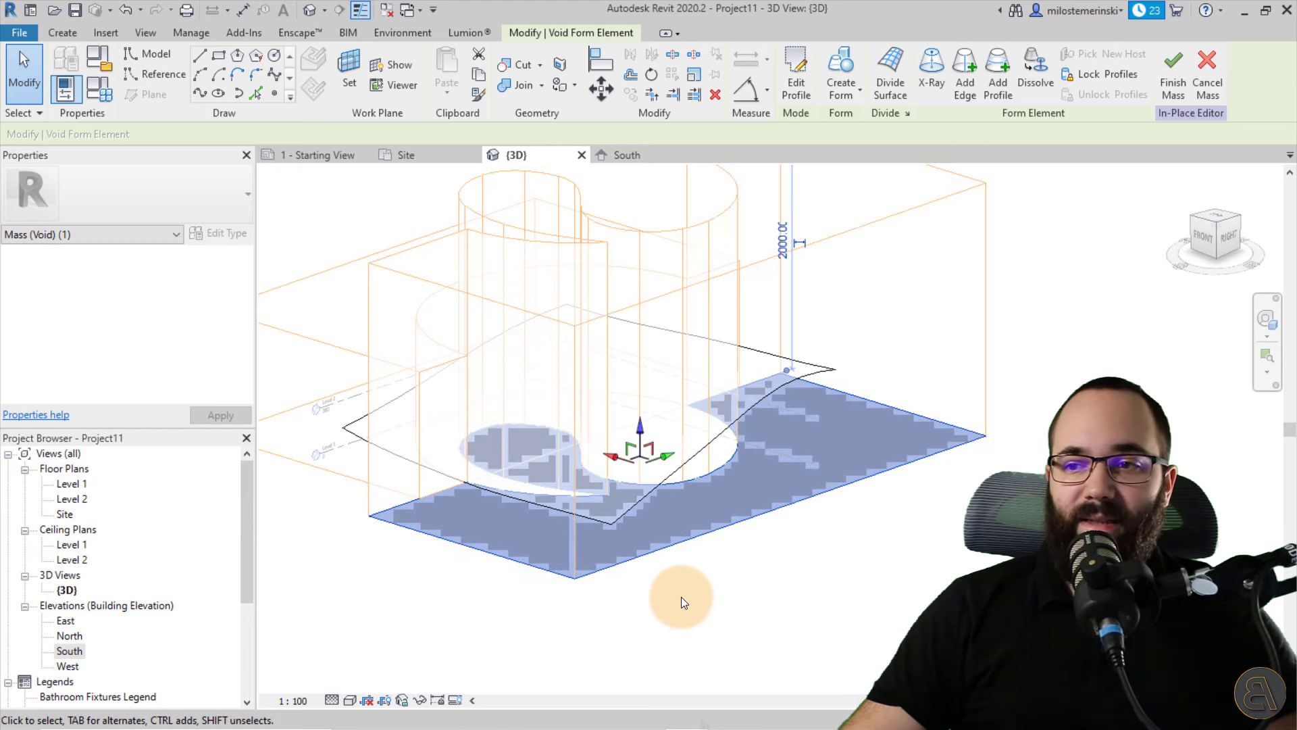
left_click_drag(638, 432, 637, 487)
left_click(448, 607)
middle_click_drag(448, 607, 484, 389, "shift")
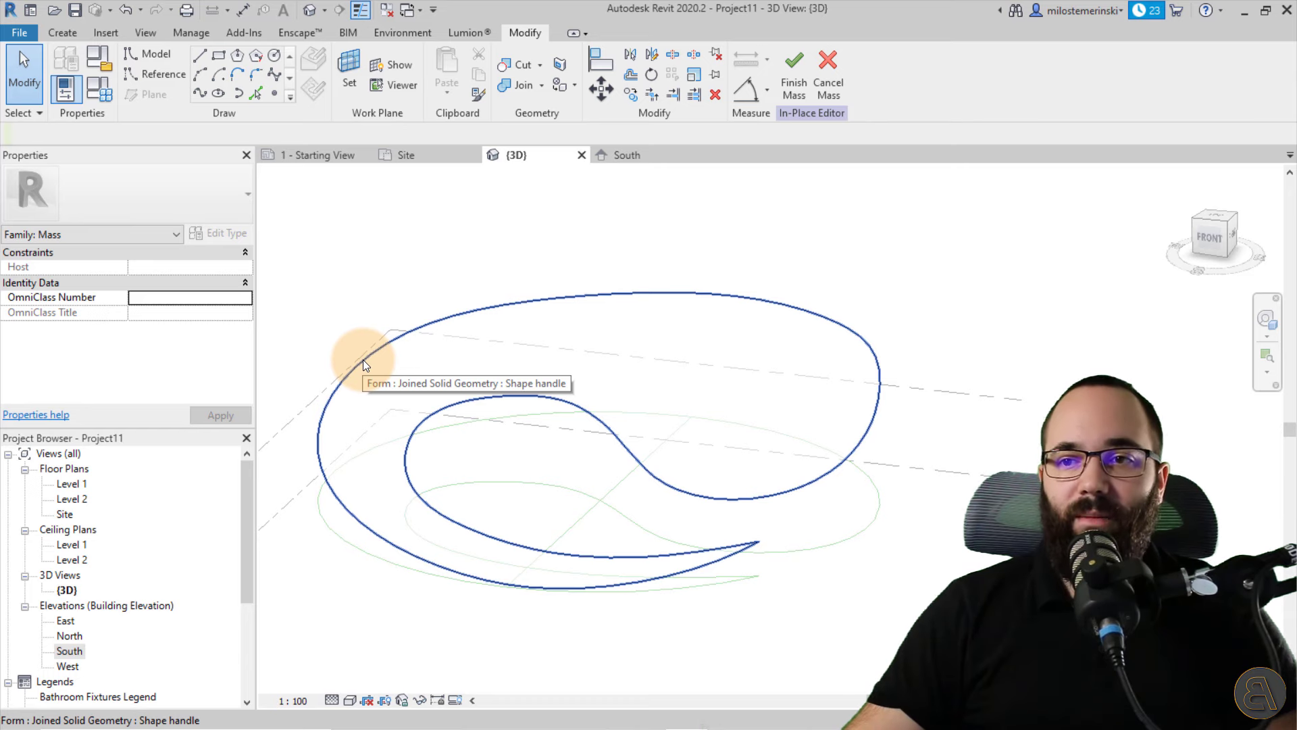
- Select the curved surface form within the joined geometry and turn on X-Ray to expose its splines and control points
key("Tab")
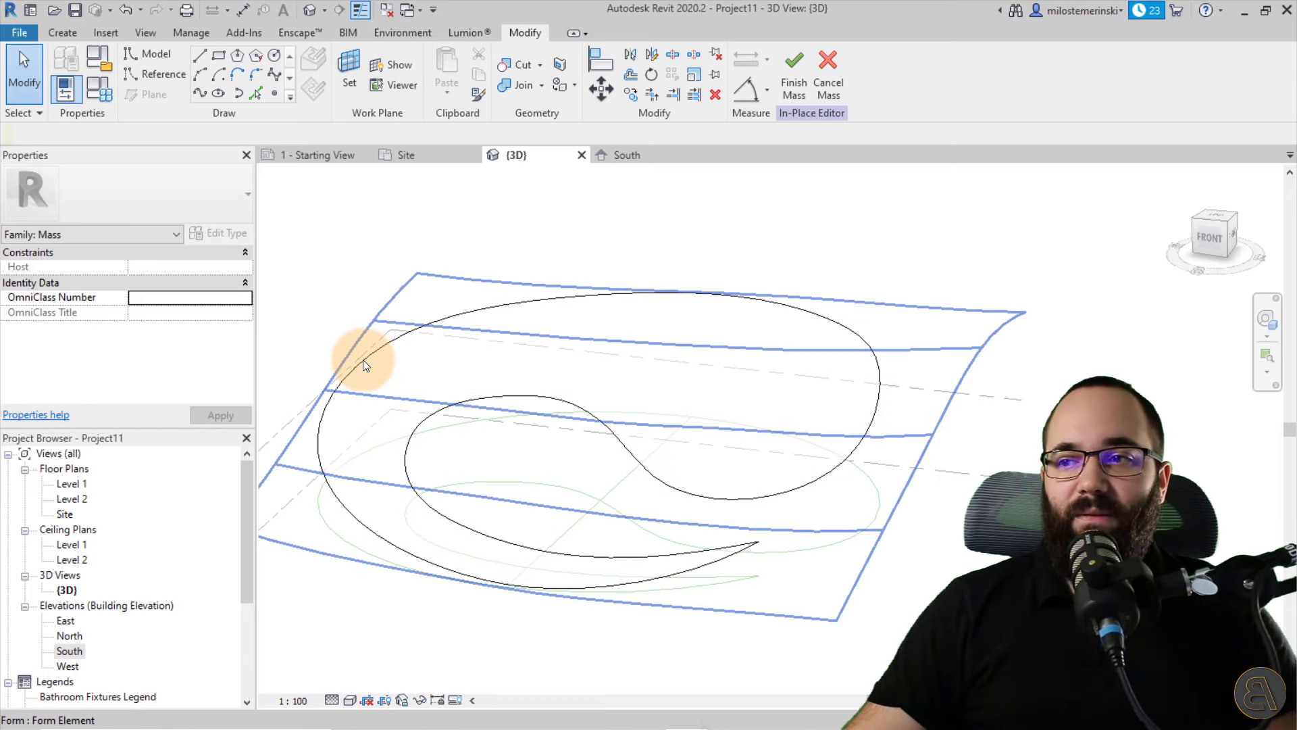
key("Tab")
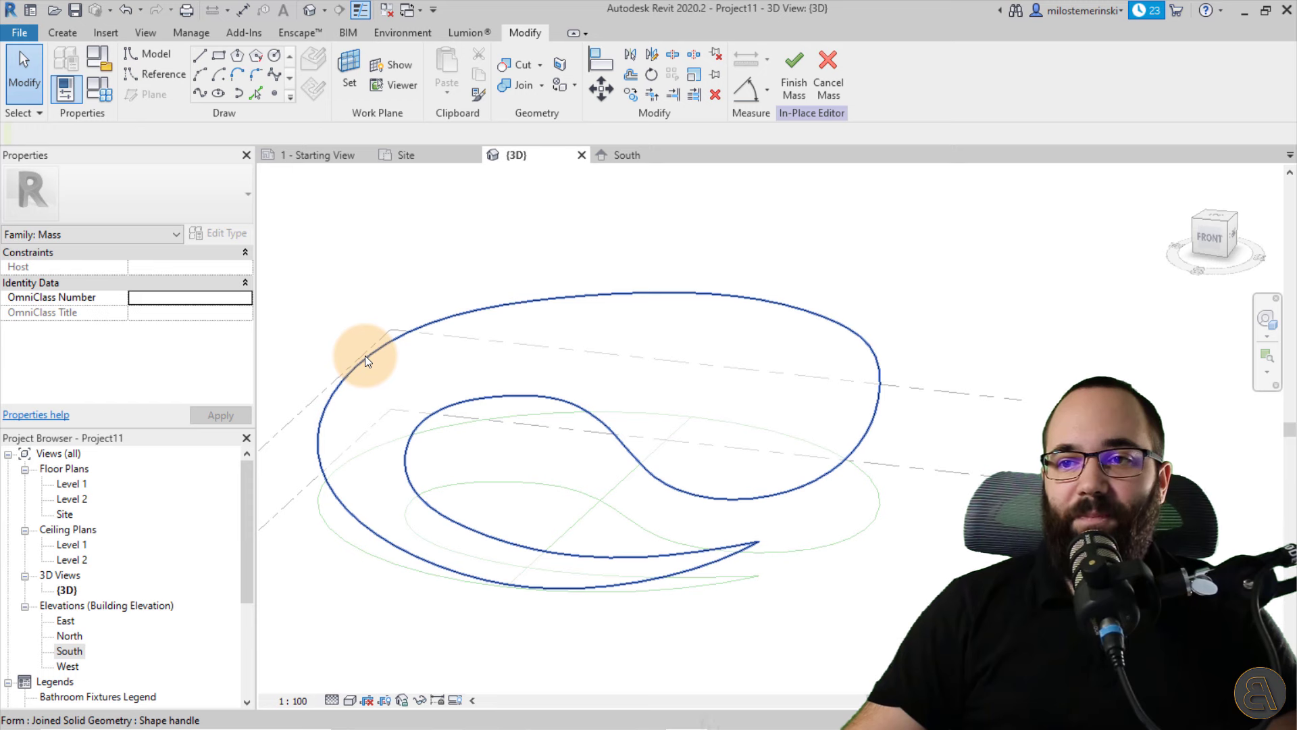
left_click(364, 355)
key("Escape")
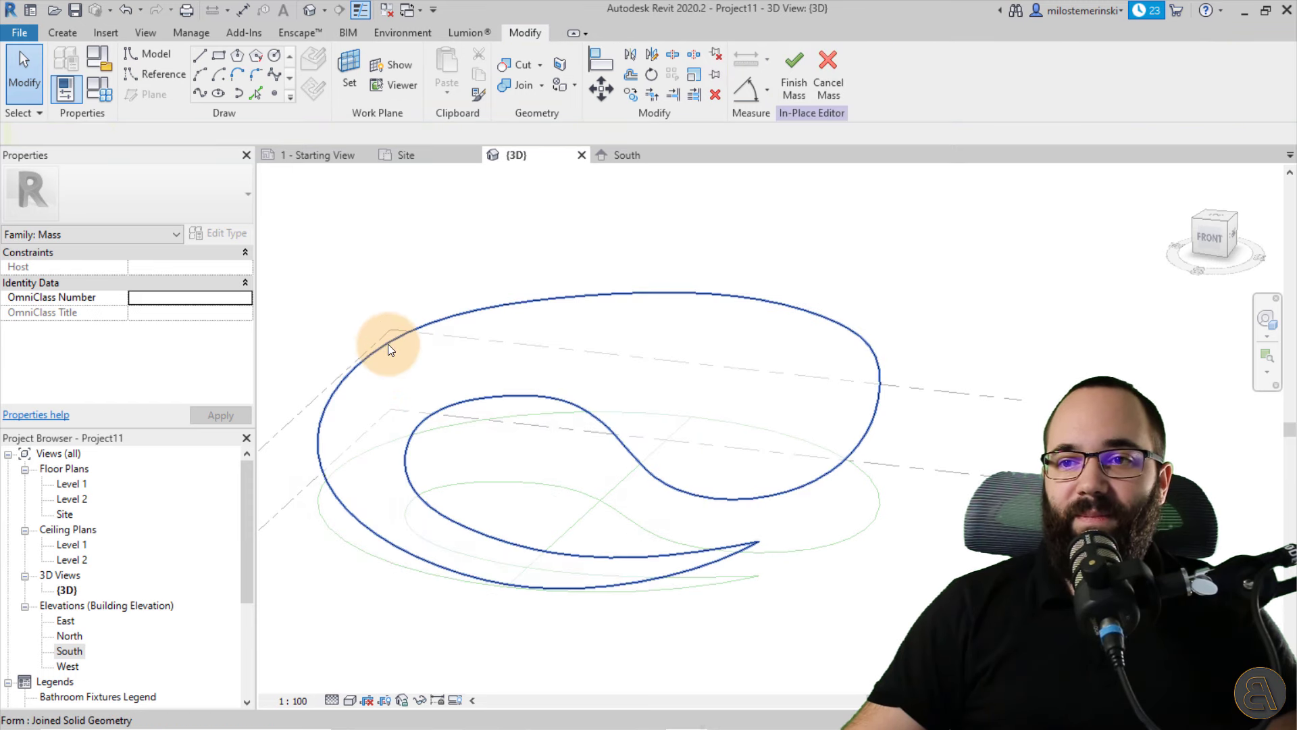
key("Tab")
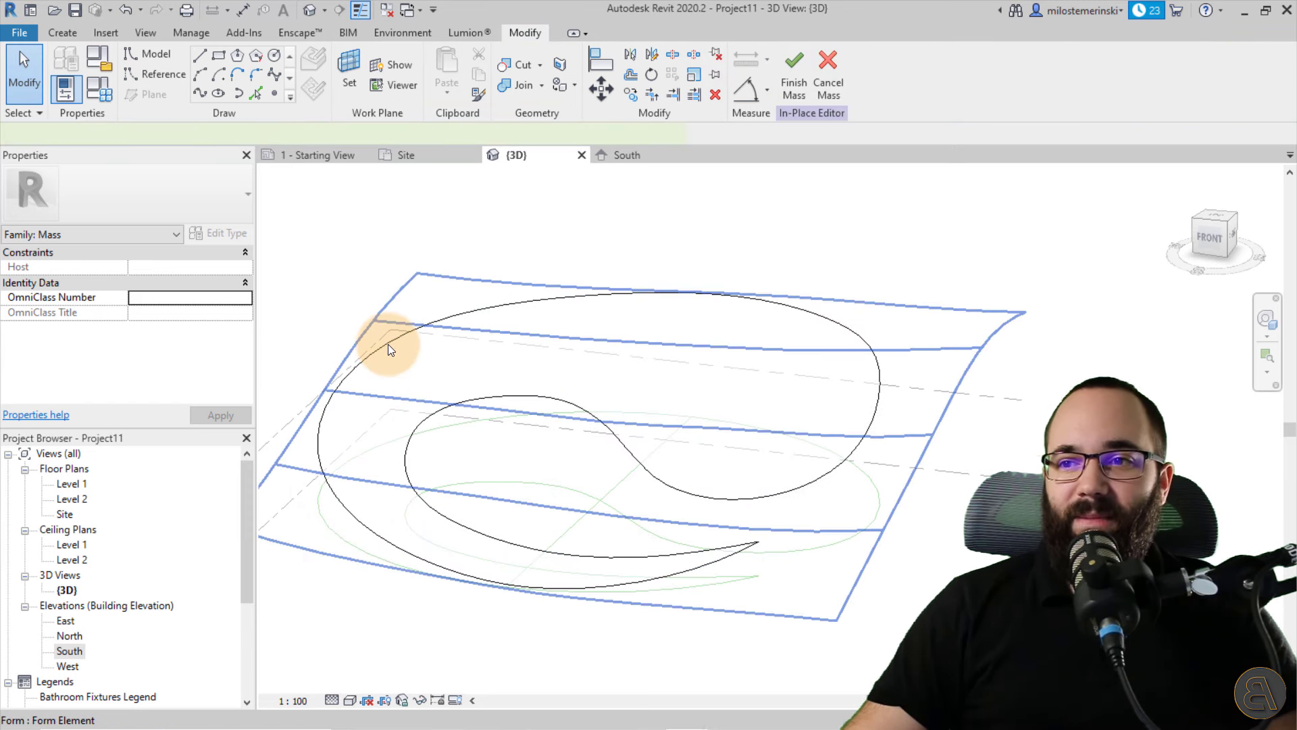
left_click(388, 347)
middle_click_drag(895, 460, 882, 290, "shift")
left_click(933, 87)
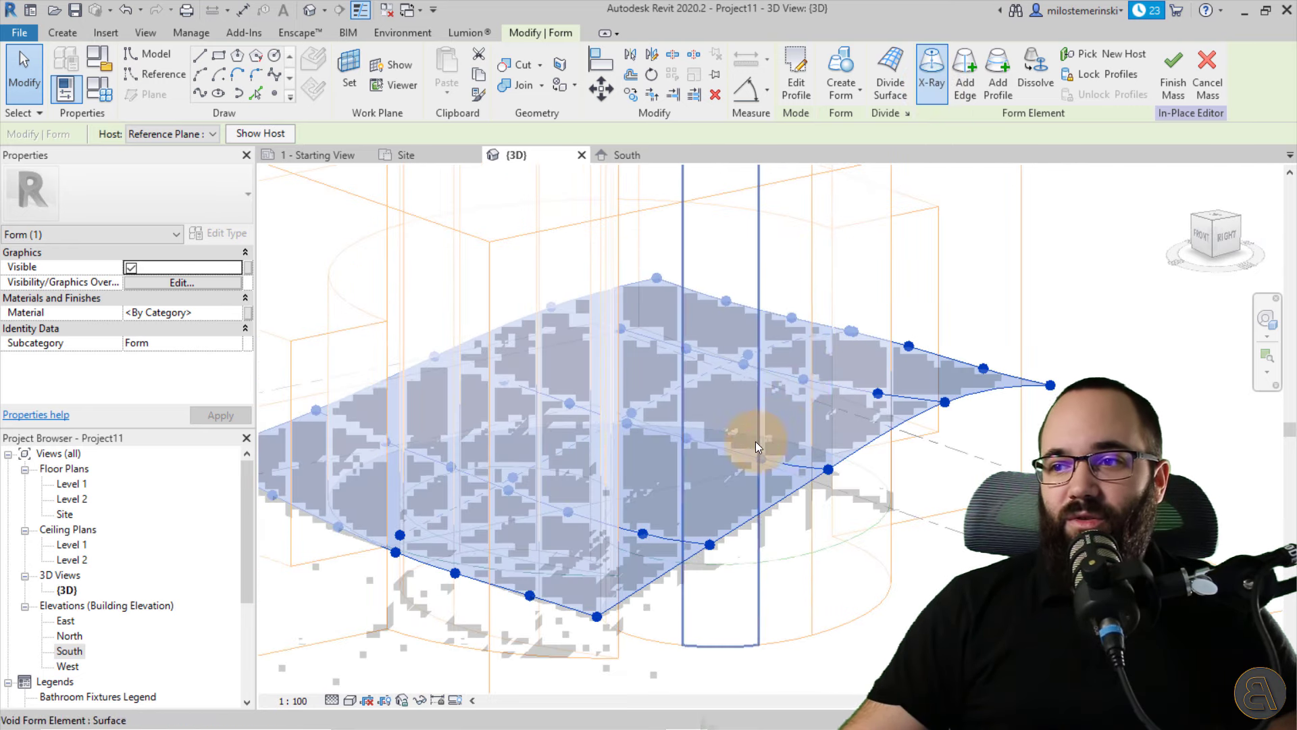
- Lower one control point on an inner spline of the surface form, beneath the wide rounded part of the outline
middle_click_drag(753, 436, 1019, 451, "shift")
scroll(816, 404, "up", 4)
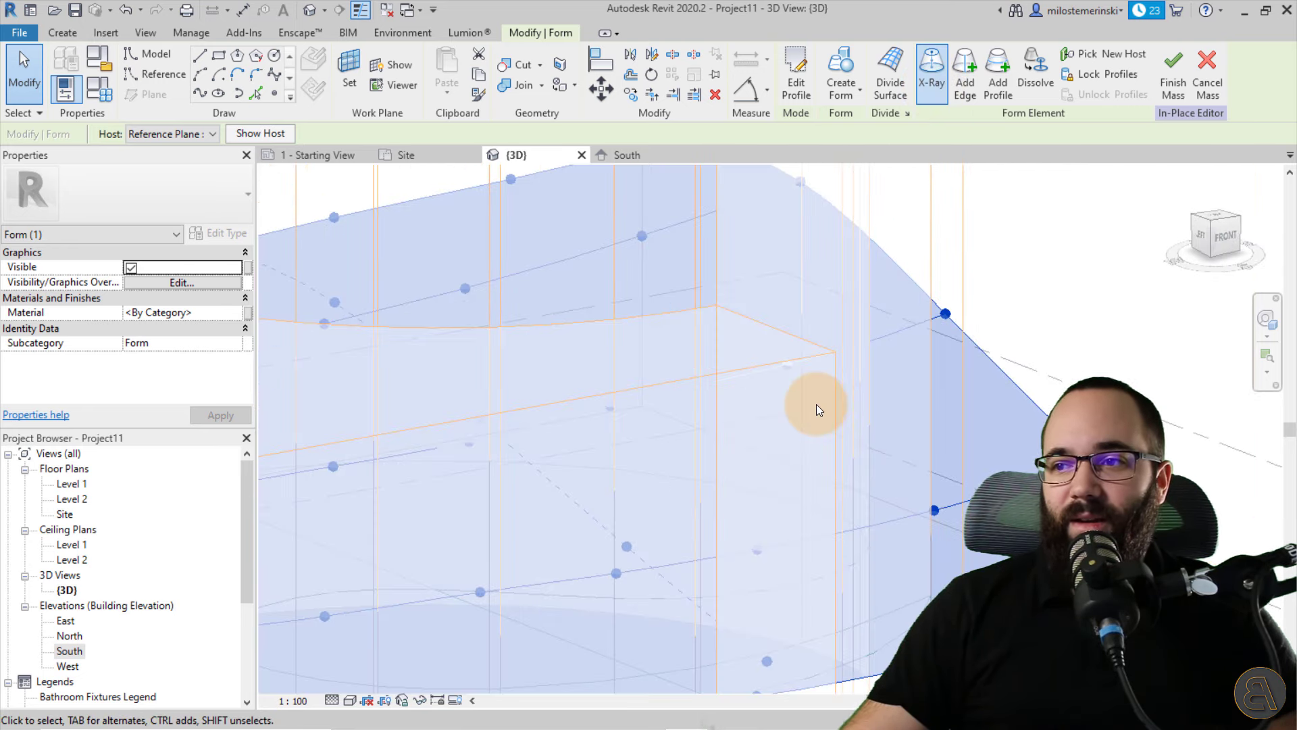
left_click(787, 367)
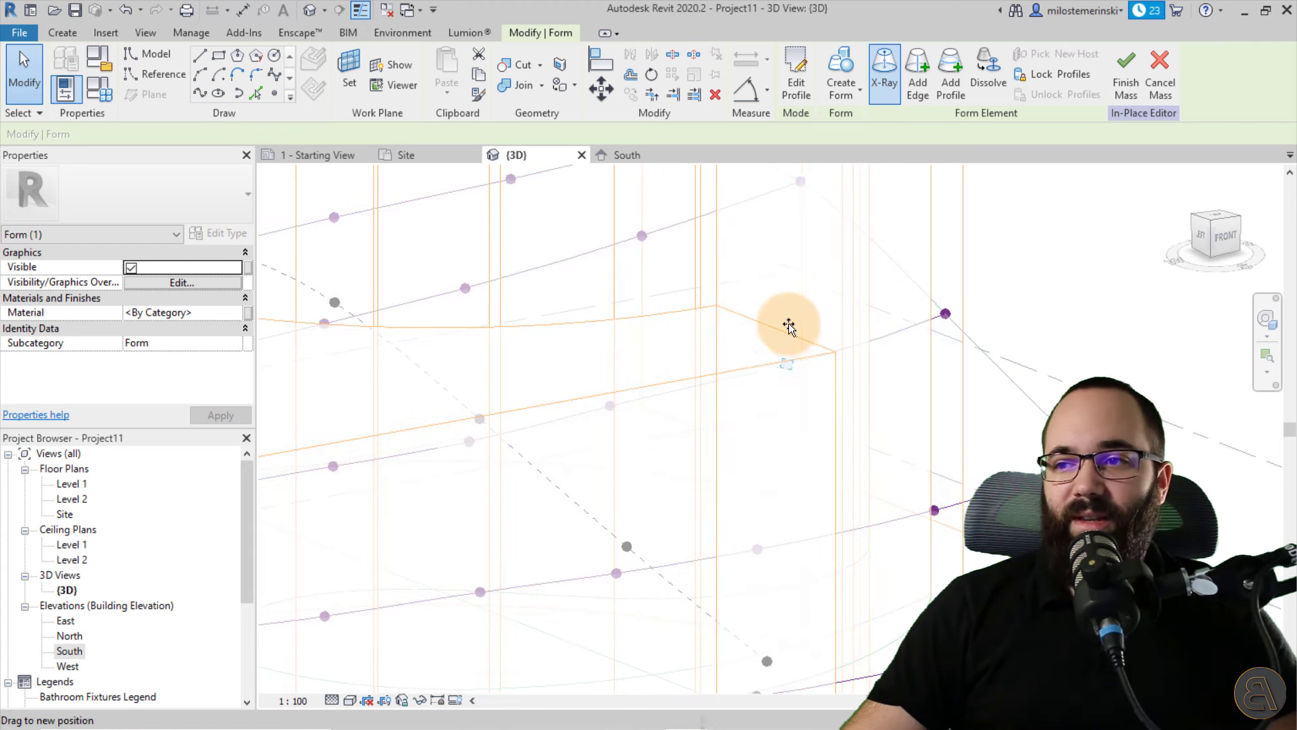
left_click_drag(789, 327, 788, 358)
left_click(768, 427)
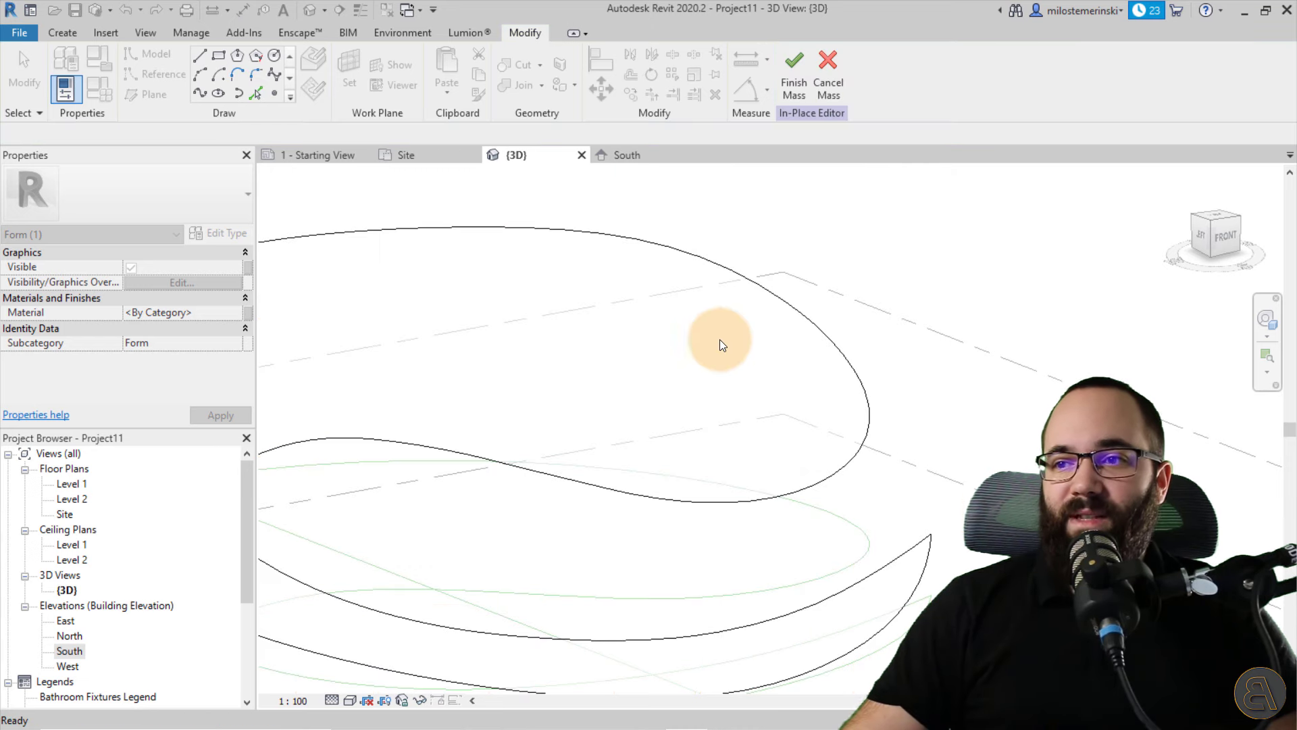
- Try adjusting the height of a control point on the middle spline near the inner curve, and undo the change
middle_click_drag(710, 347, 535, 407, "shift")
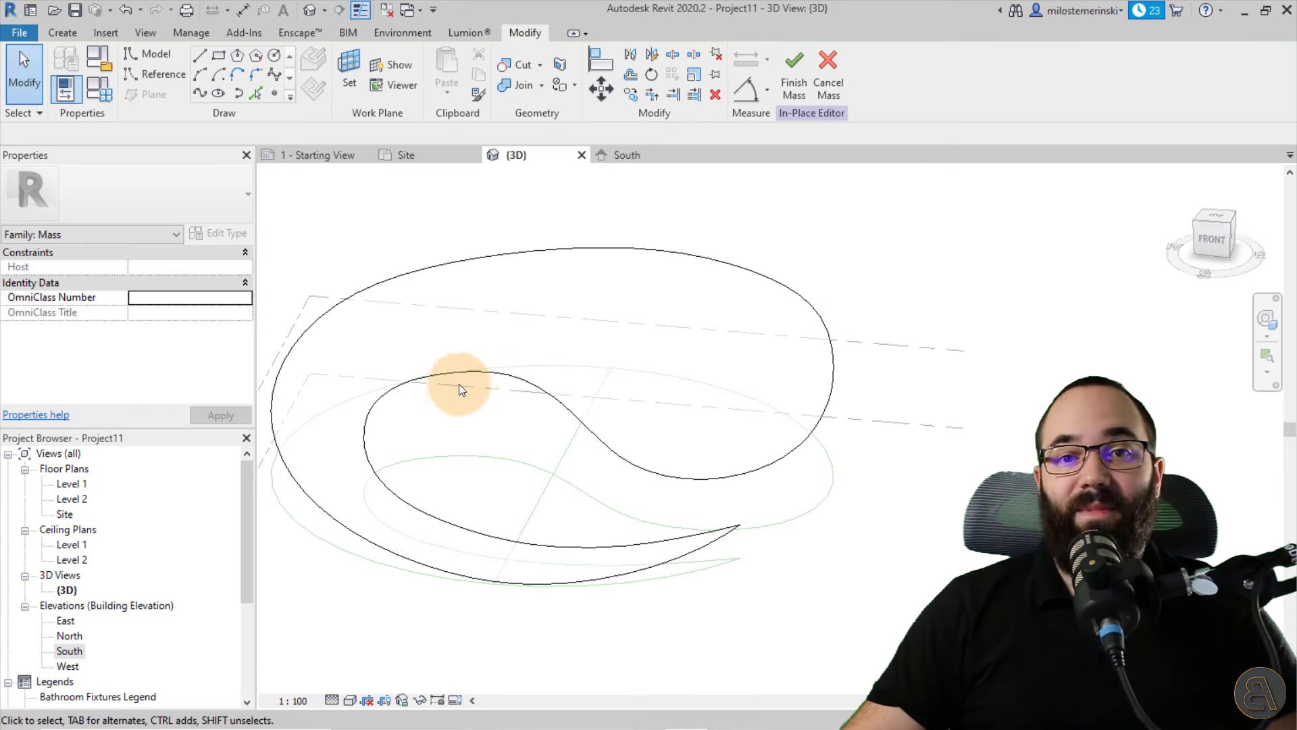
mouse_move(446, 372)
middle_mouse_down("shift")
mouse_move(521, 414)
mouse_move(460, 359)
middle_mouse_up("shift")
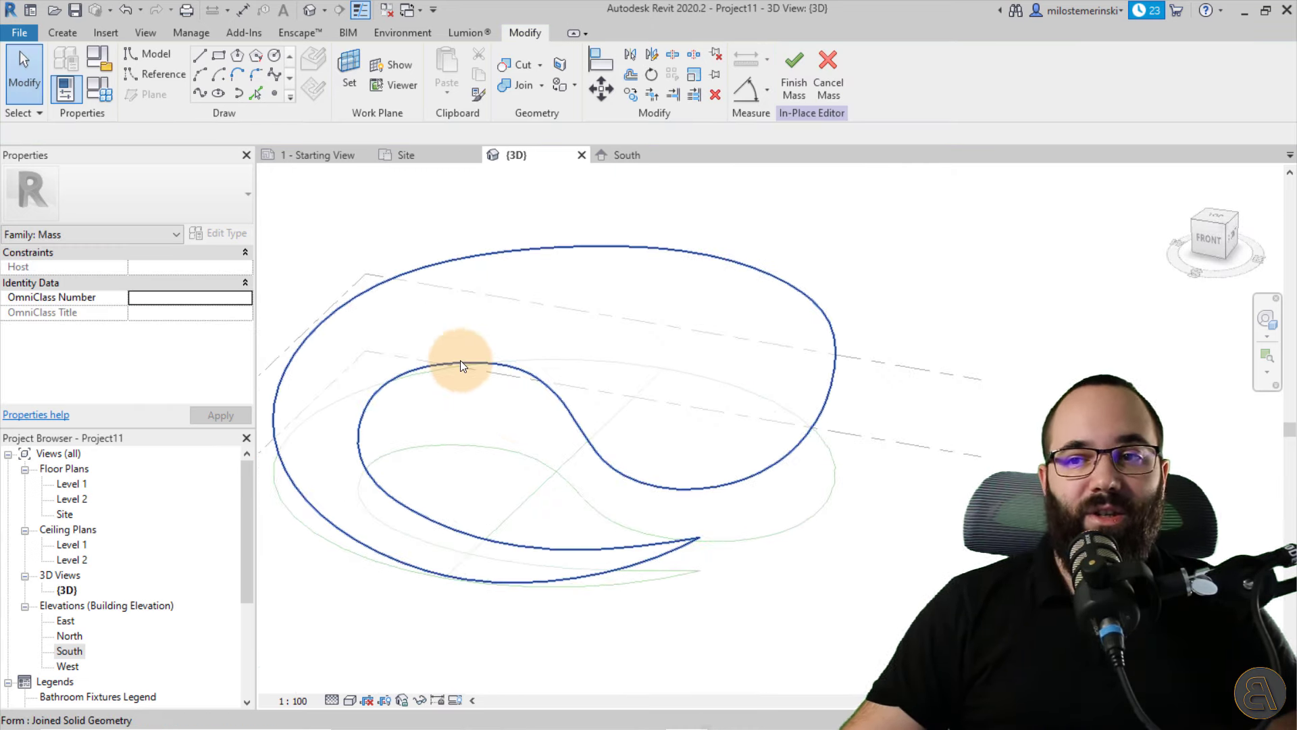
left_click(459, 388)
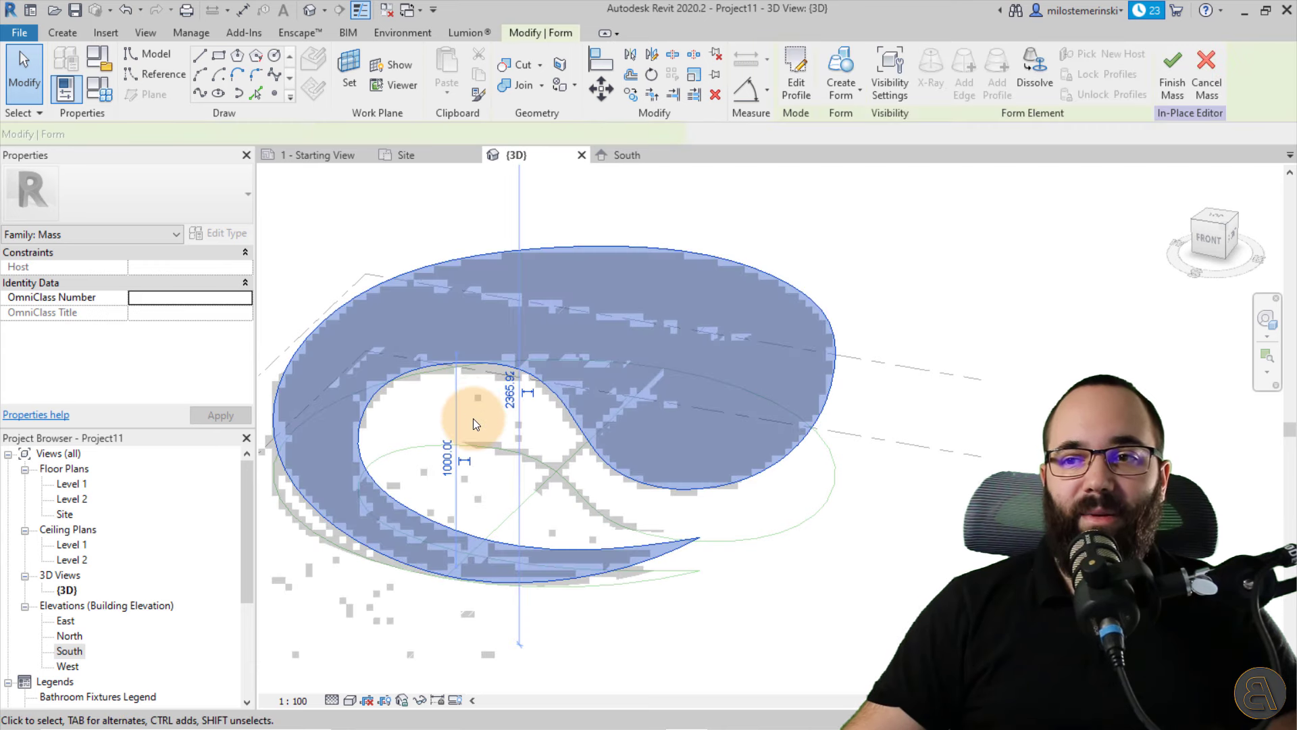
left_click(423, 407)
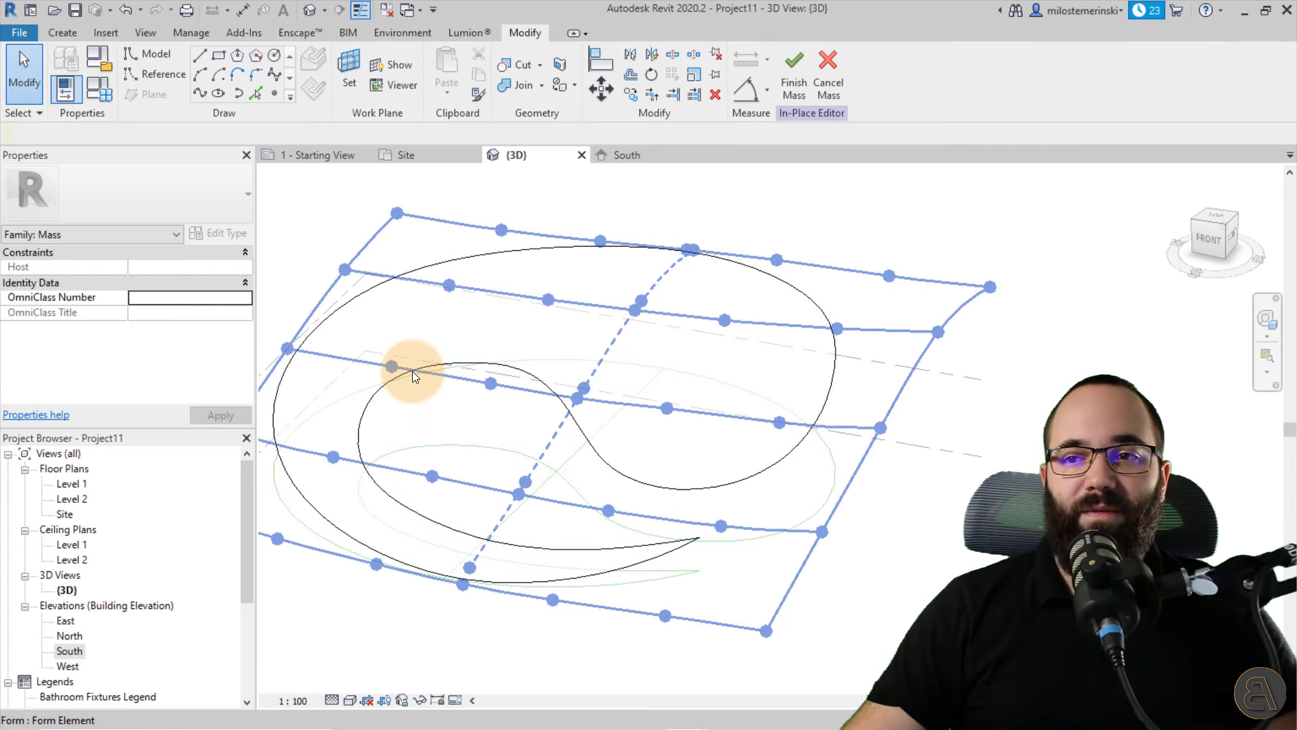
left_click(413, 371)
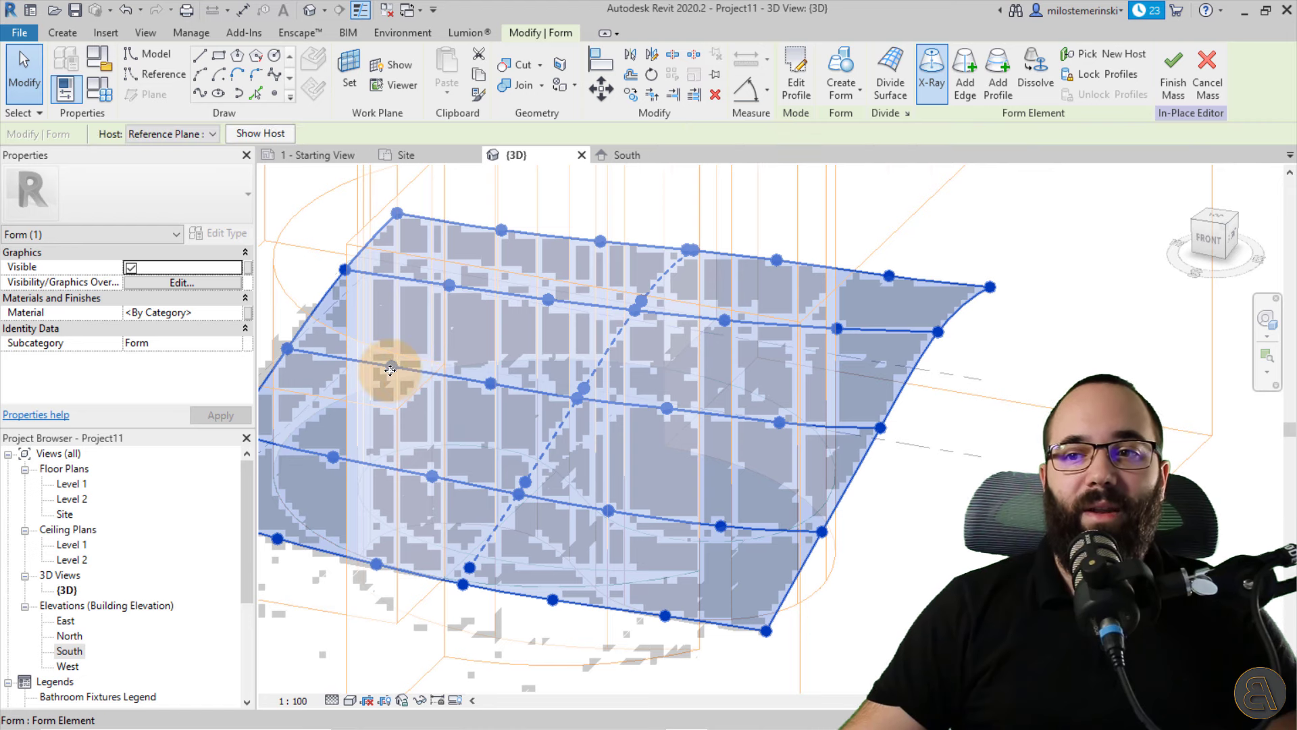
left_click(389, 389)
scroll(432, 343, "up", 4)
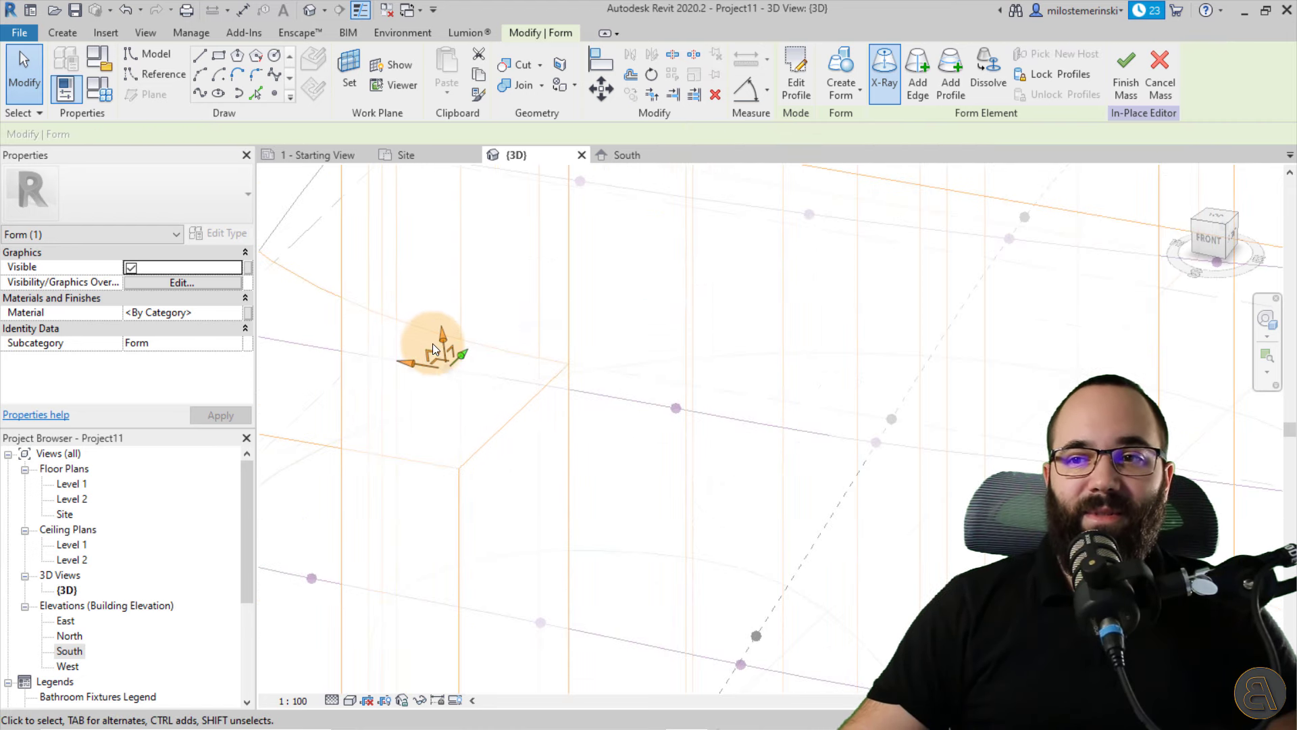
scroll(454, 341, "down", 3)
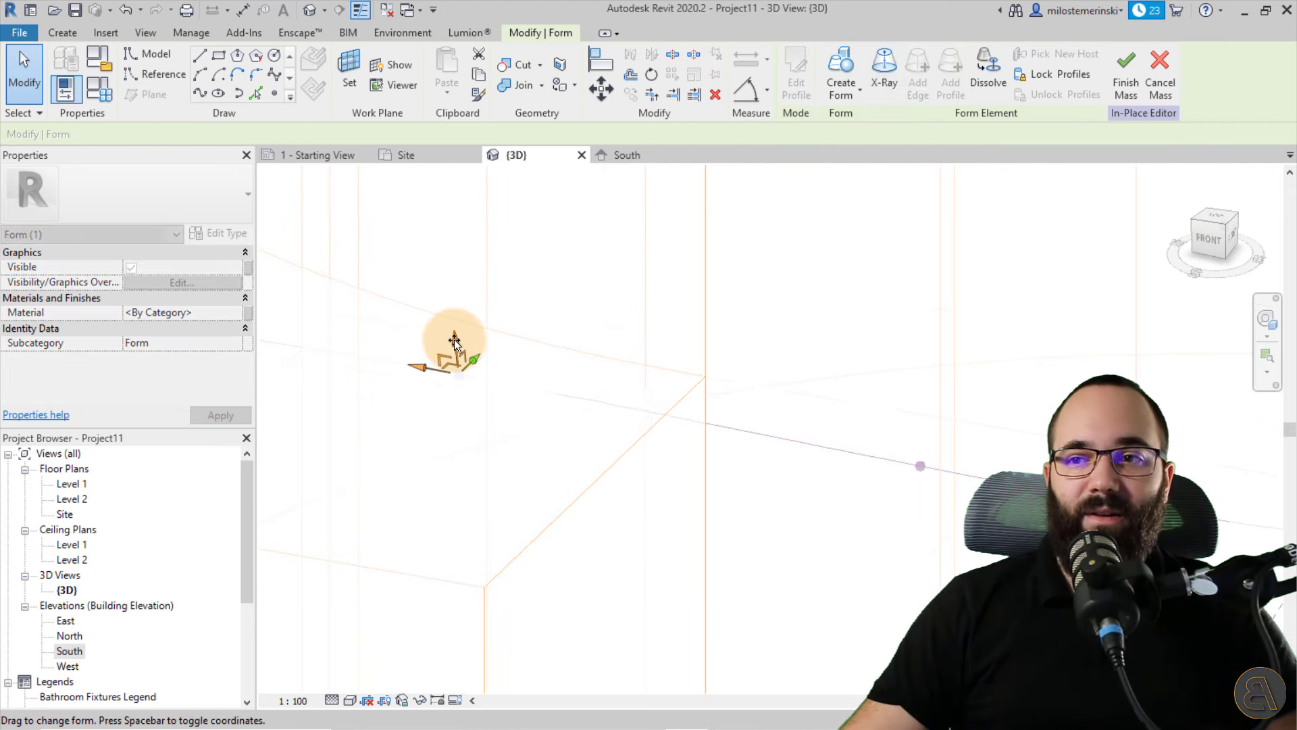
scroll(454, 339, "down", 3)
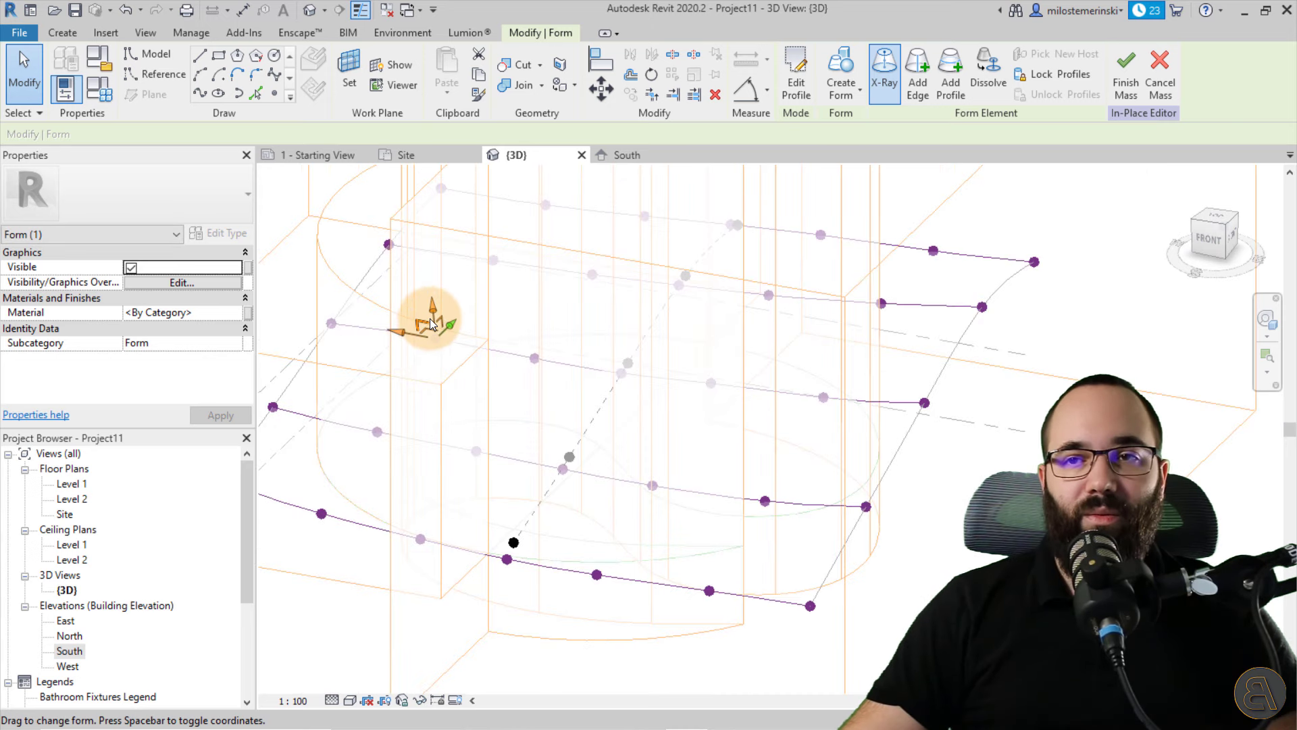
key("ctrl+z")
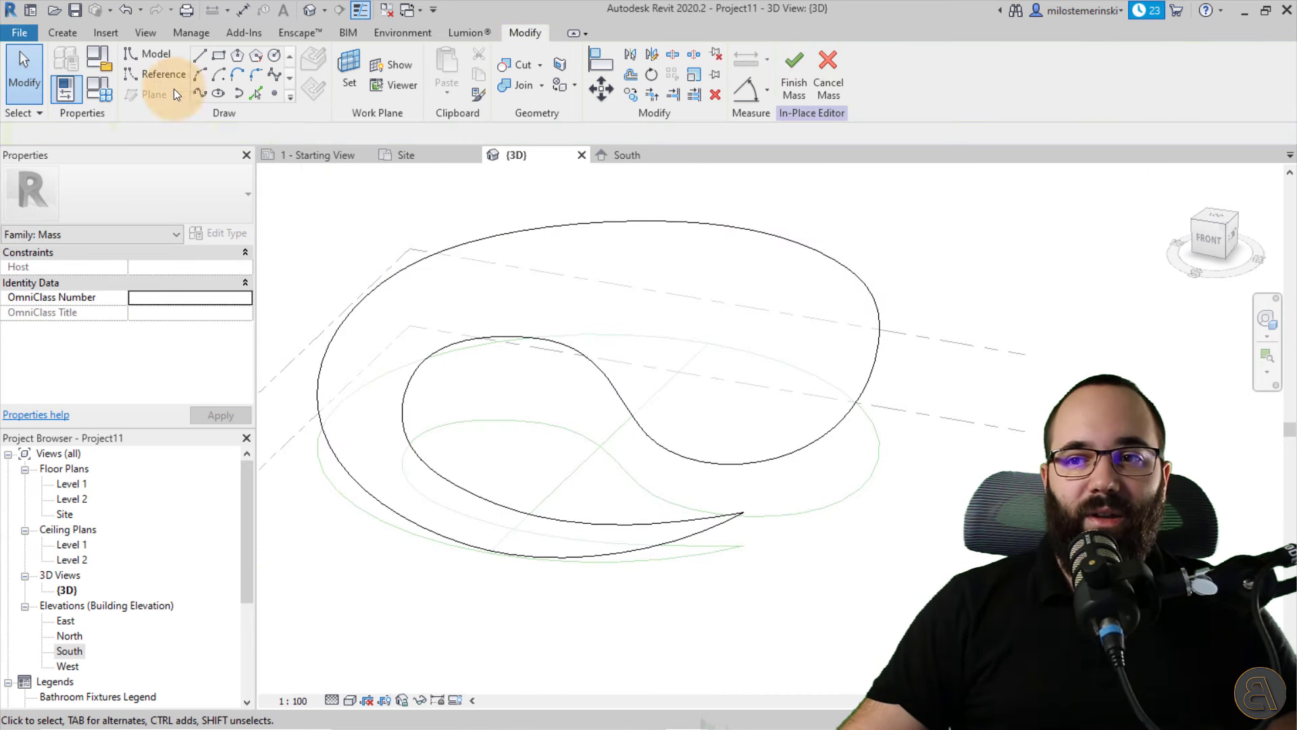
left_click(122, 10)
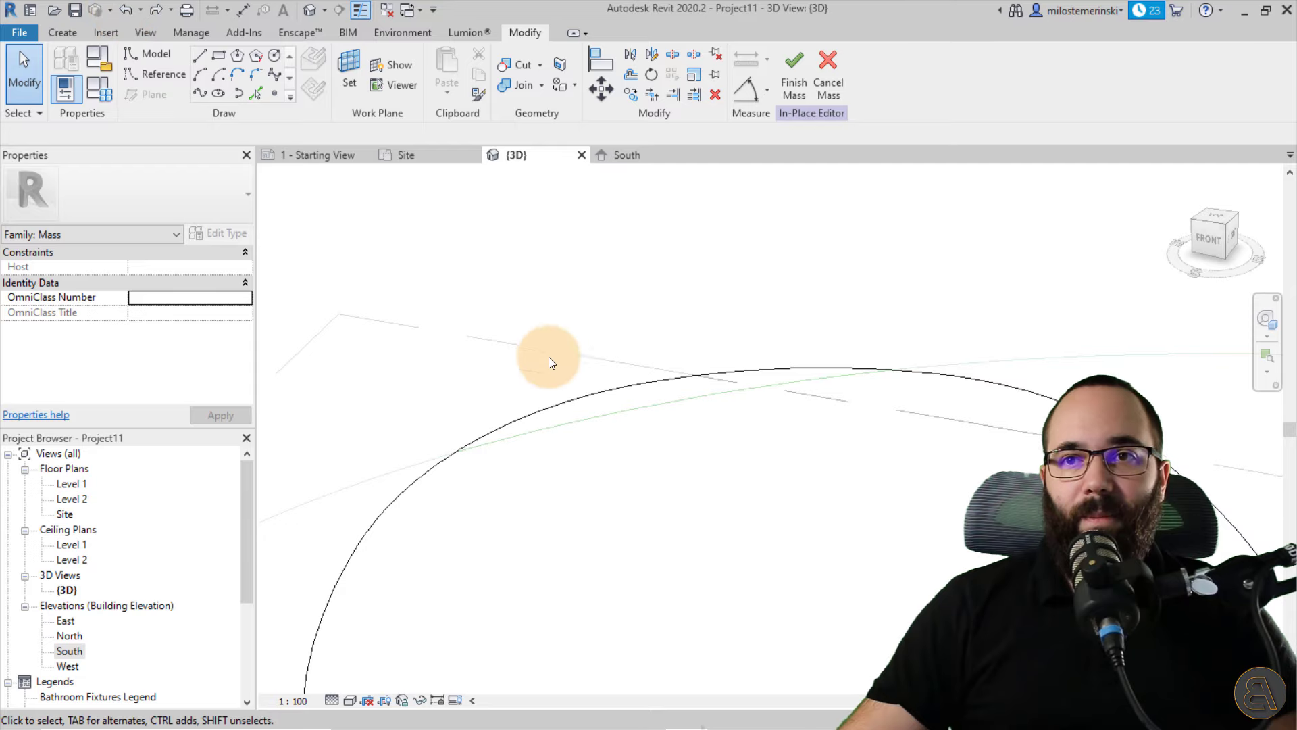
- Select the surface form and lower the end vertex and its adjacent control point on the second spline from the front
scroll(534, 341, "down", 3)
middle_click_drag(521, 324, 663, 364, "shift")
middle_click_drag(845, 464, 711, 493, "shift")
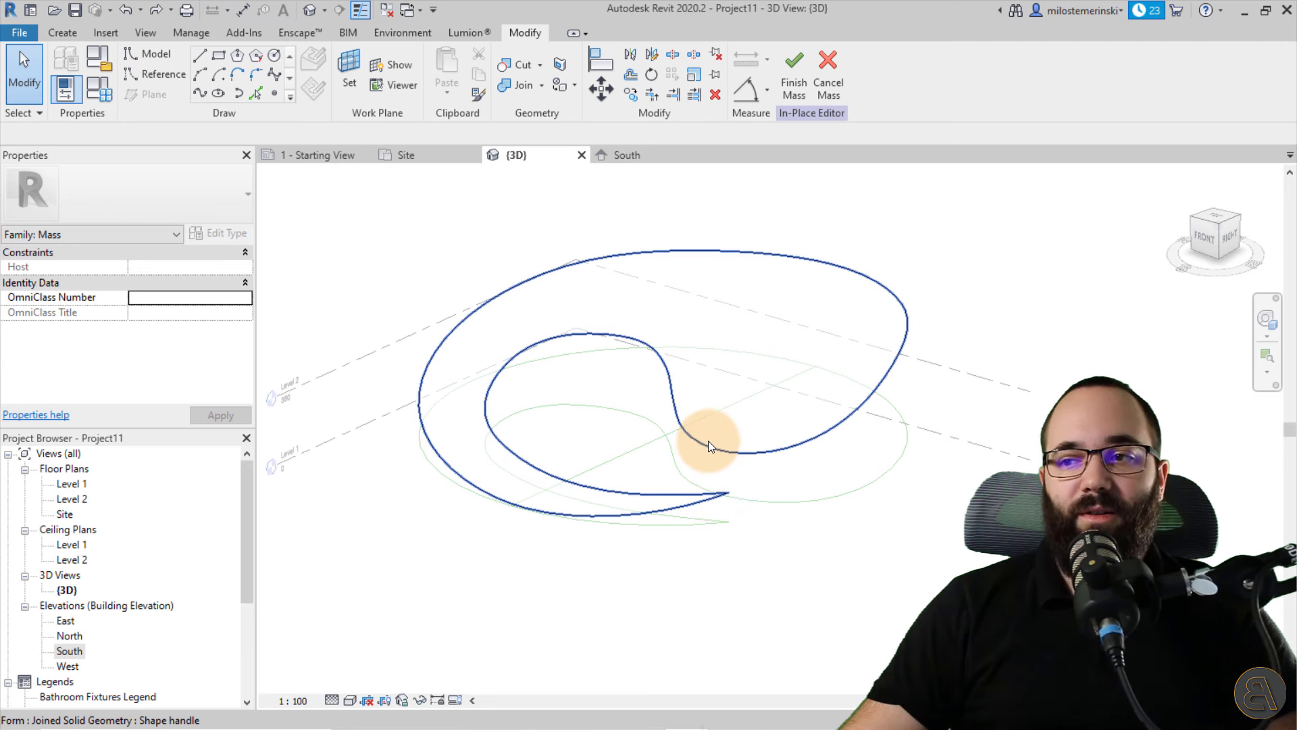
key("Tab")
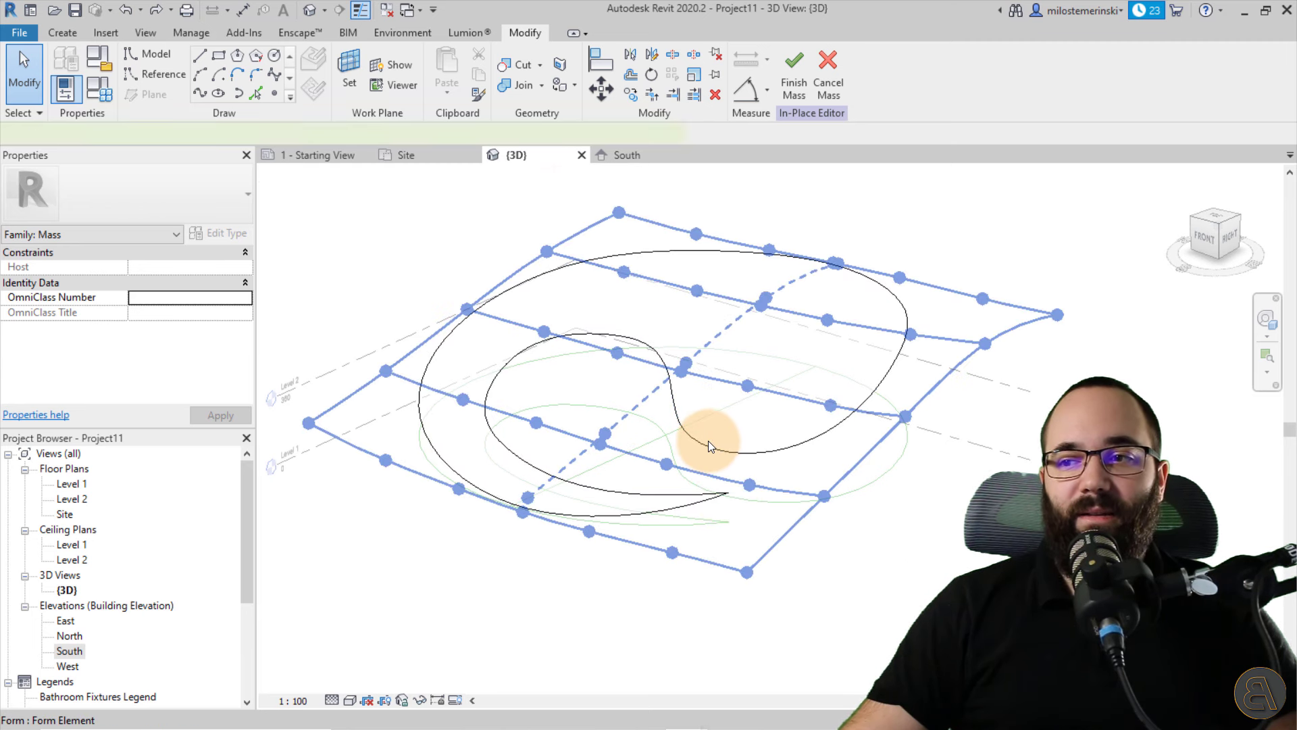
left_click(708, 441)
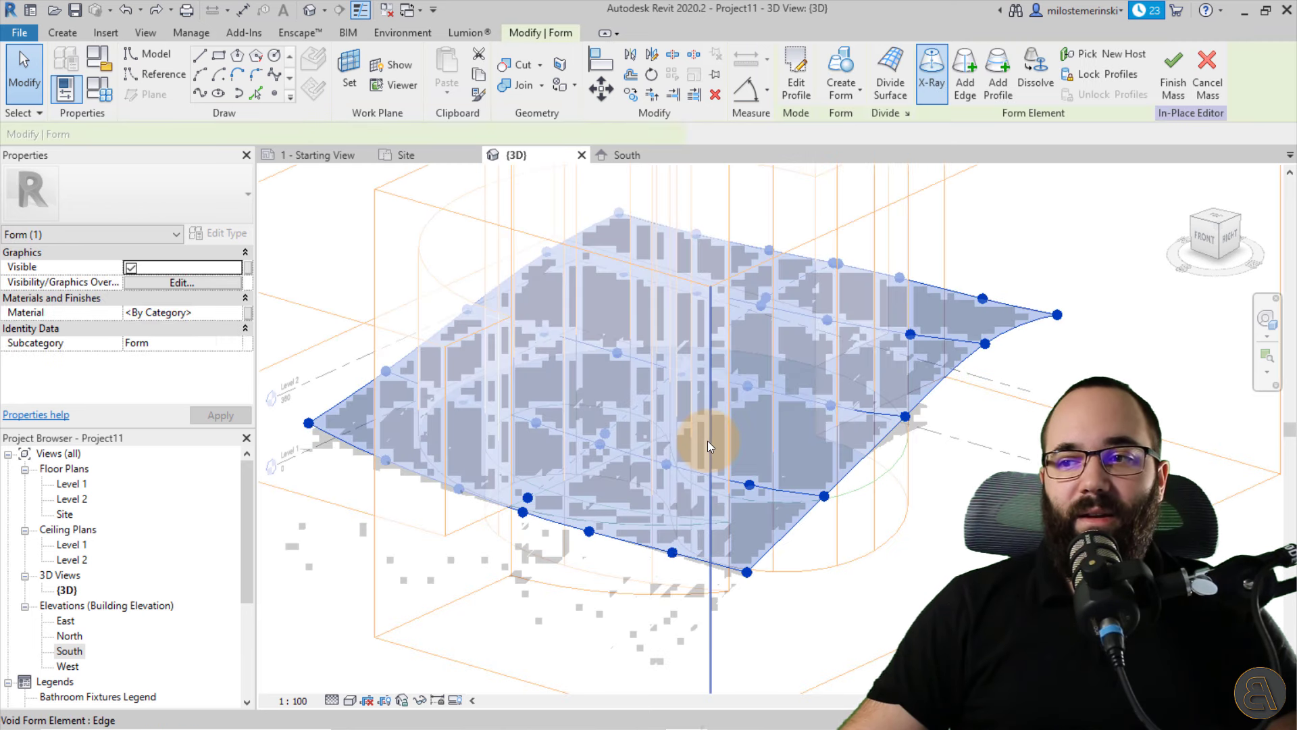
left_click(755, 500)
scroll(757, 493, "up", 3)
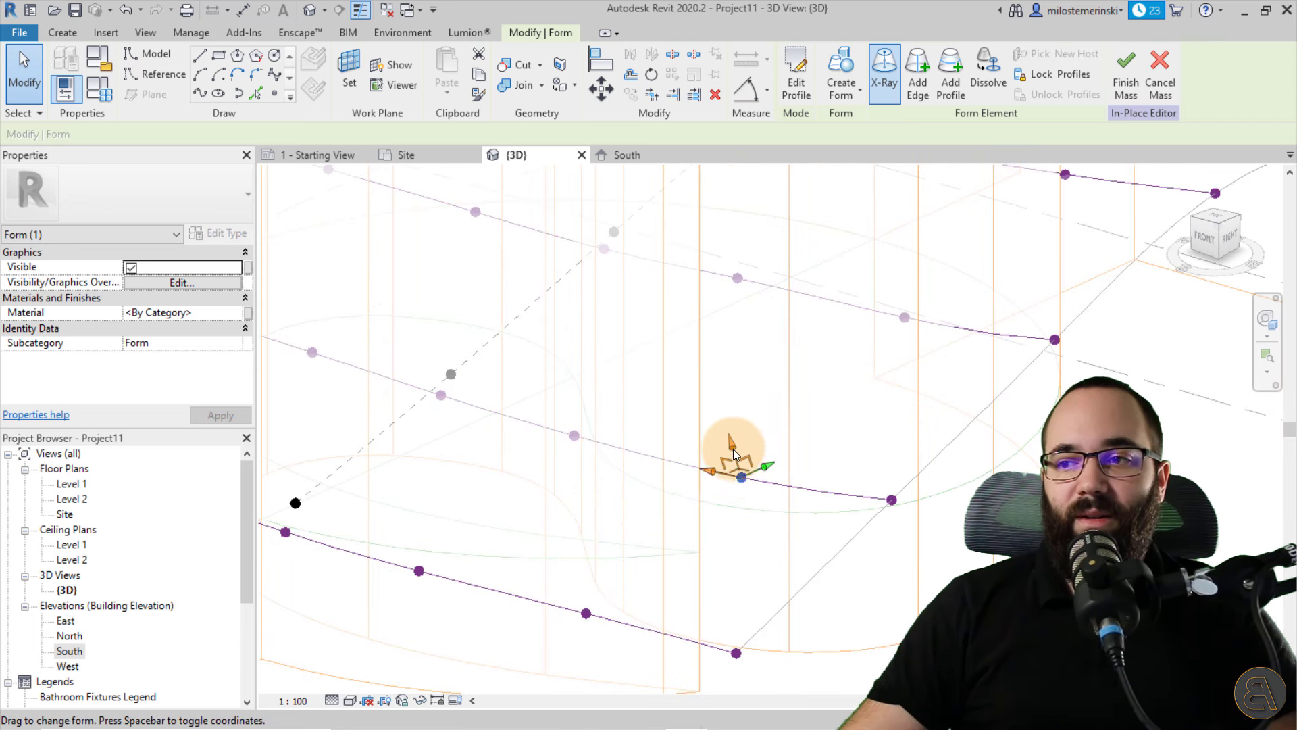
left_click_drag(735, 454, 740, 460)
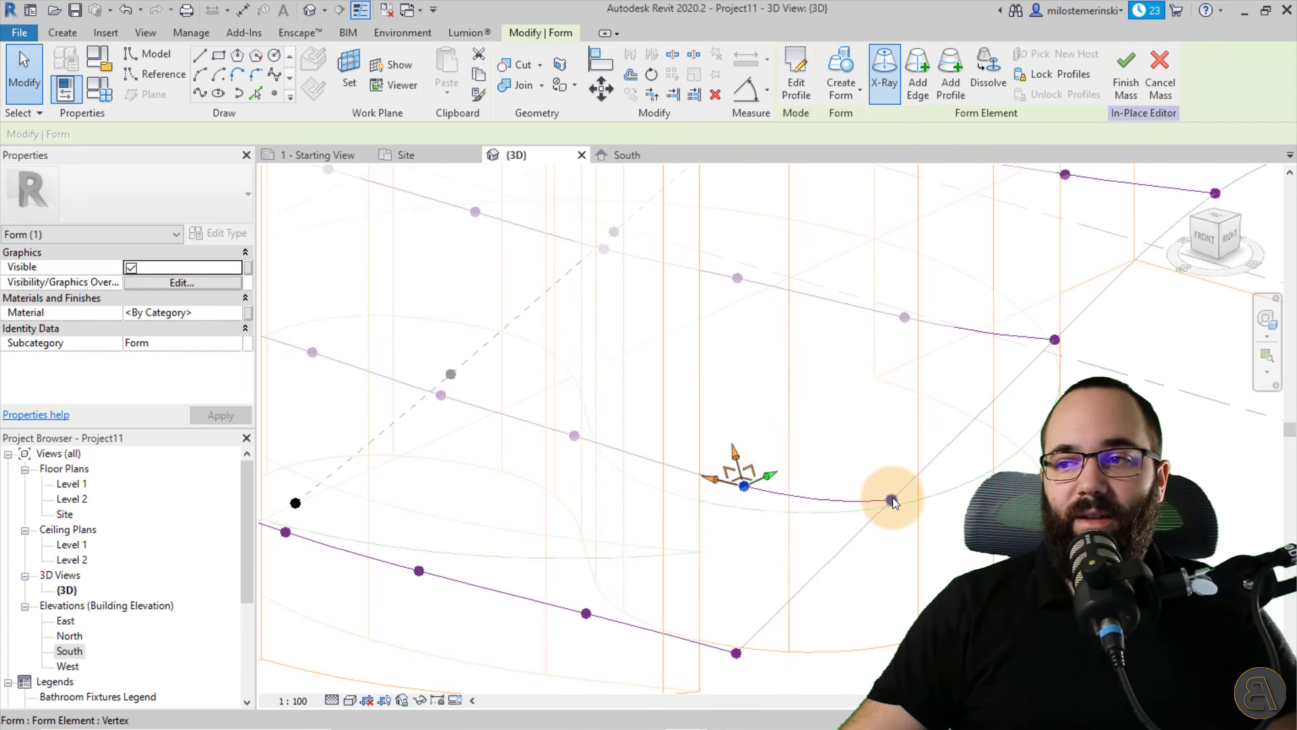
left_click_drag(908, 543, 914, 574)
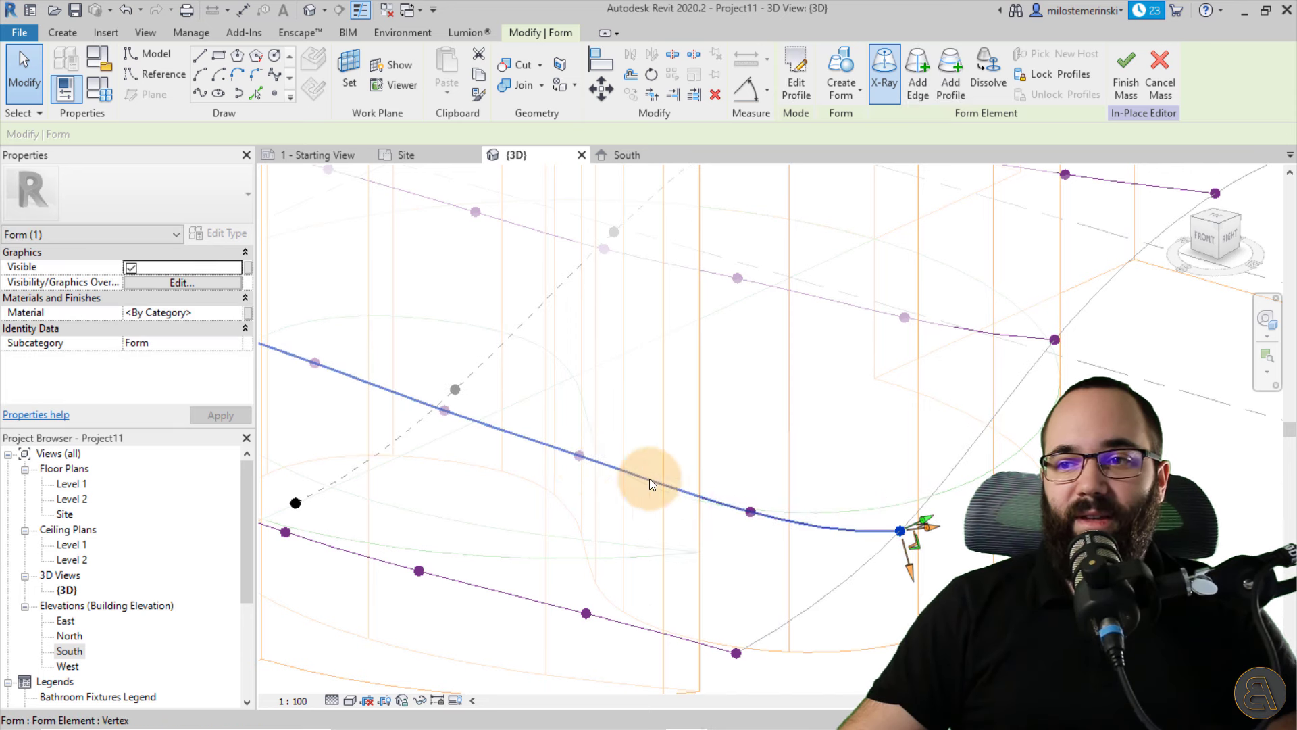
- Lower the two control points inward from the end vertex on the second spline from the front to deepen the dip
left_click(751, 512)
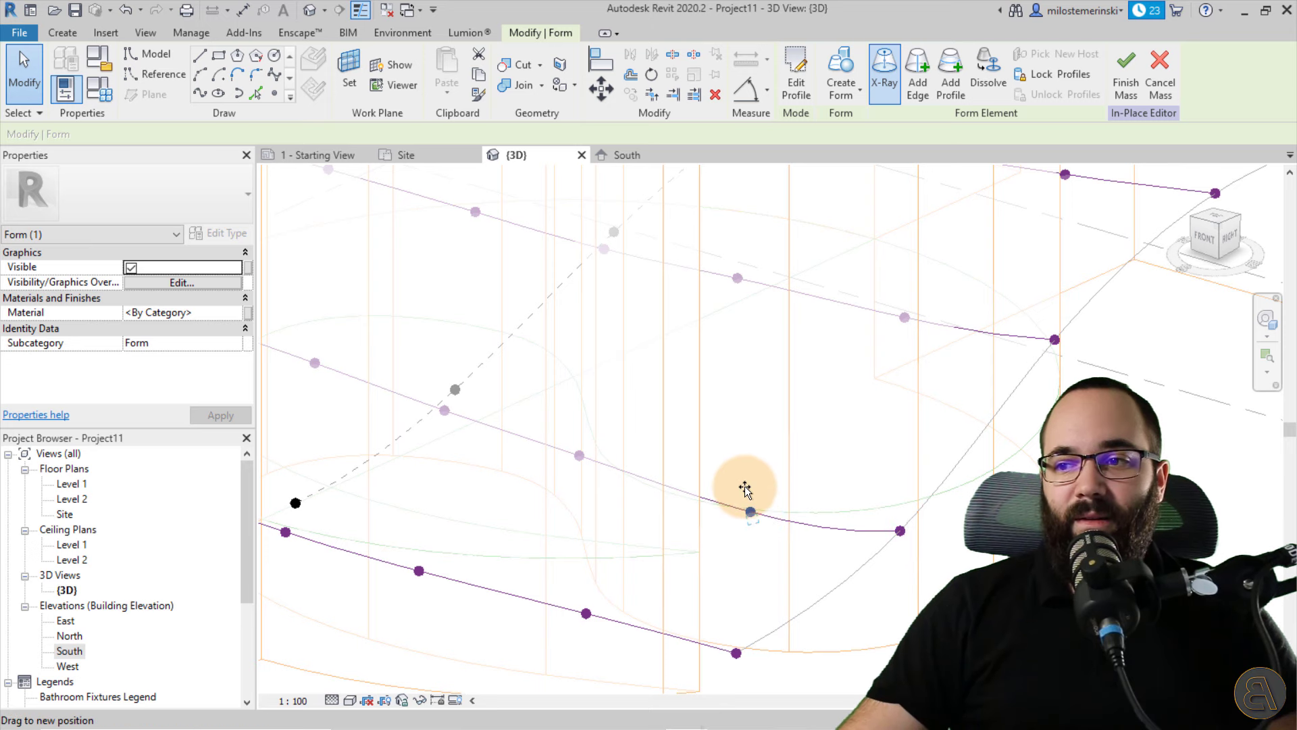
left_click_drag(744, 486, 746, 495)
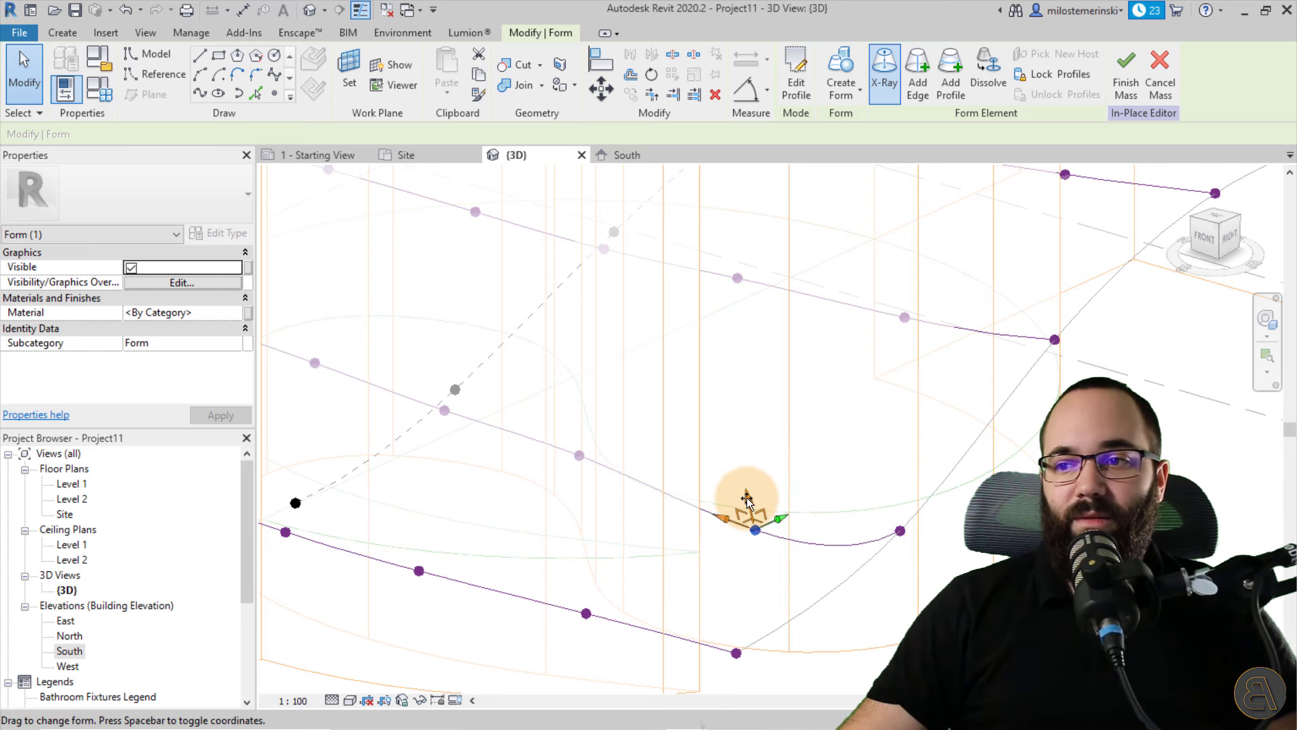
middle_click_drag(601, 519, 719, 408, "shift")
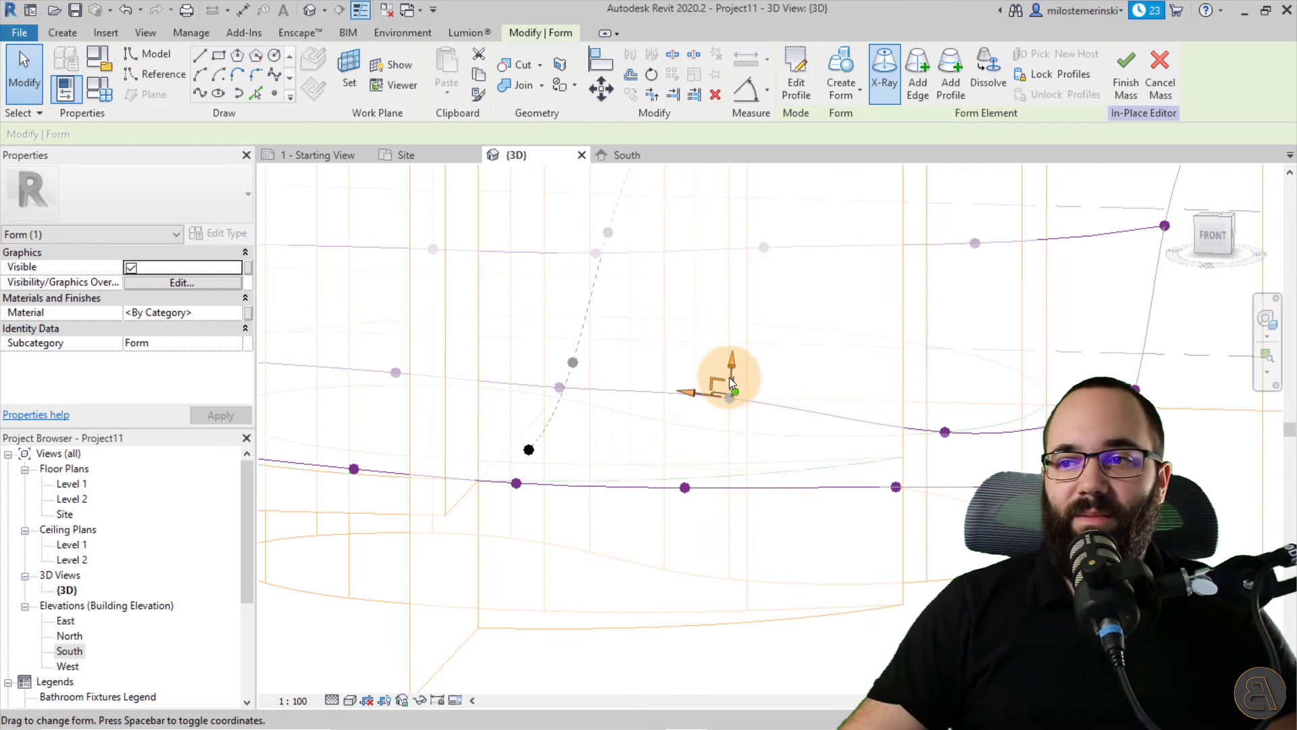
left_click_drag(729, 377, 730, 399)
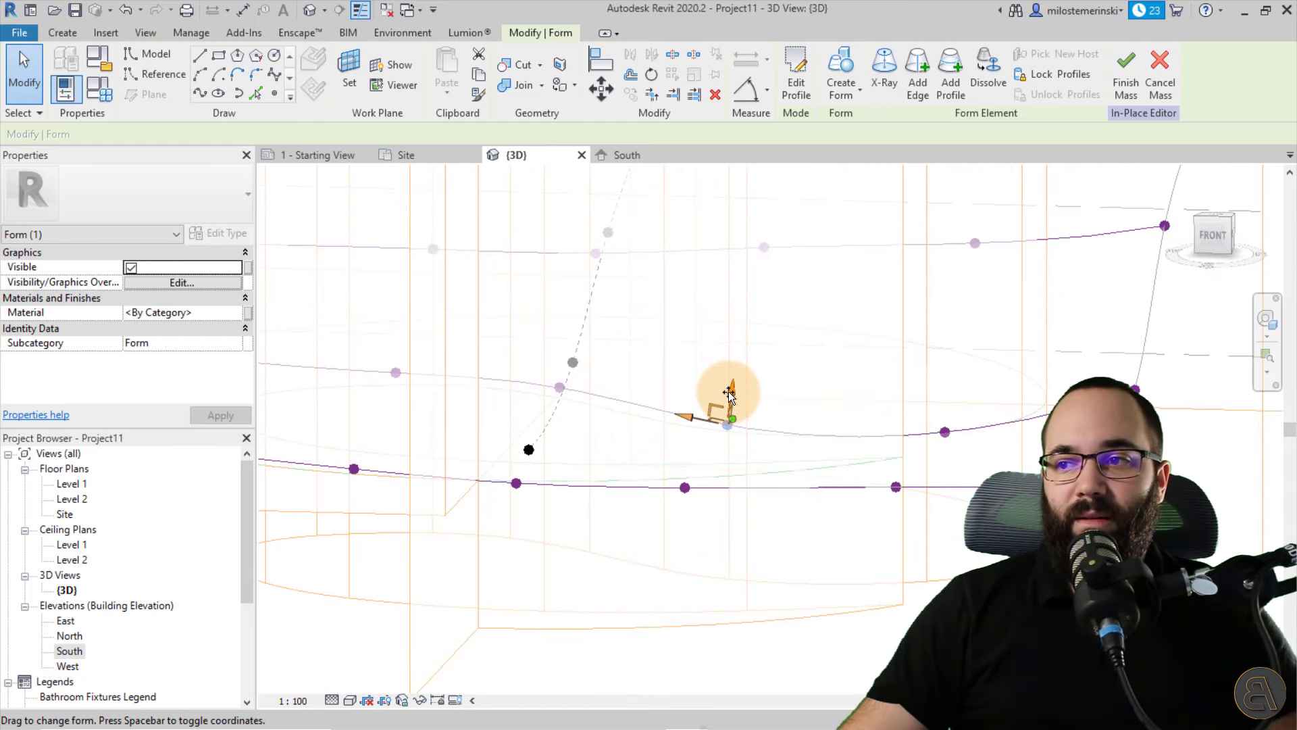
left_click(971, 461)
- Reselect the surface form and slightly raise the second control point inward from the end vertex on the second spline
middle_click_drag(971, 461, 638, 465, "shift")
scroll(732, 414, "up", 2)
scroll(722, 405, "down", 1)
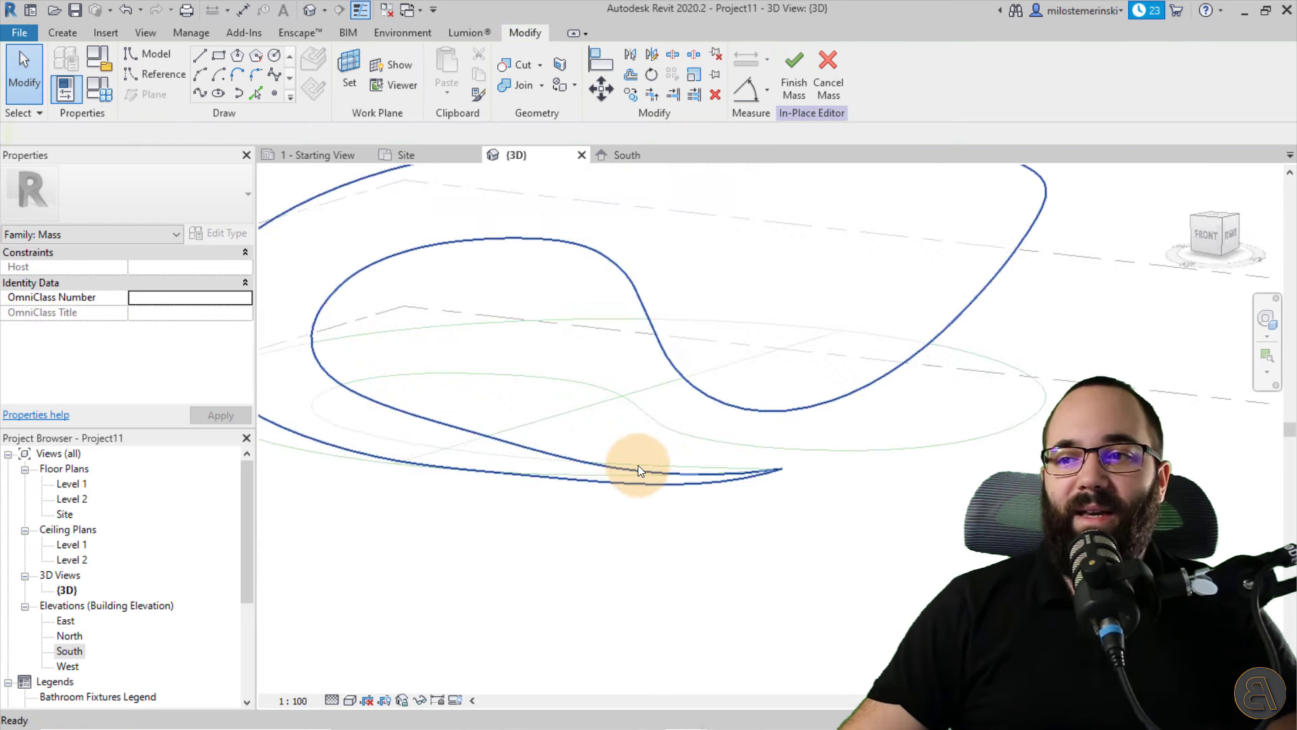
left_click(700, 394)
left_click(696, 419)
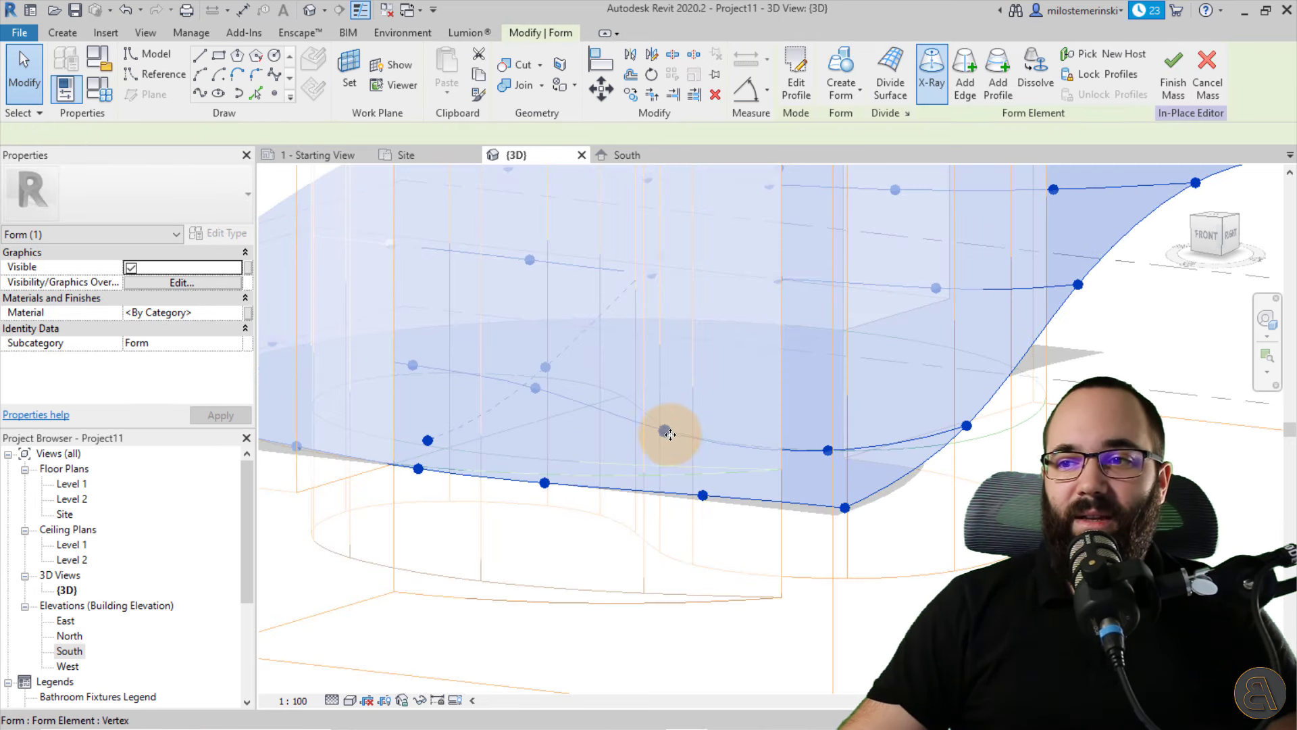
left_click(669, 433)
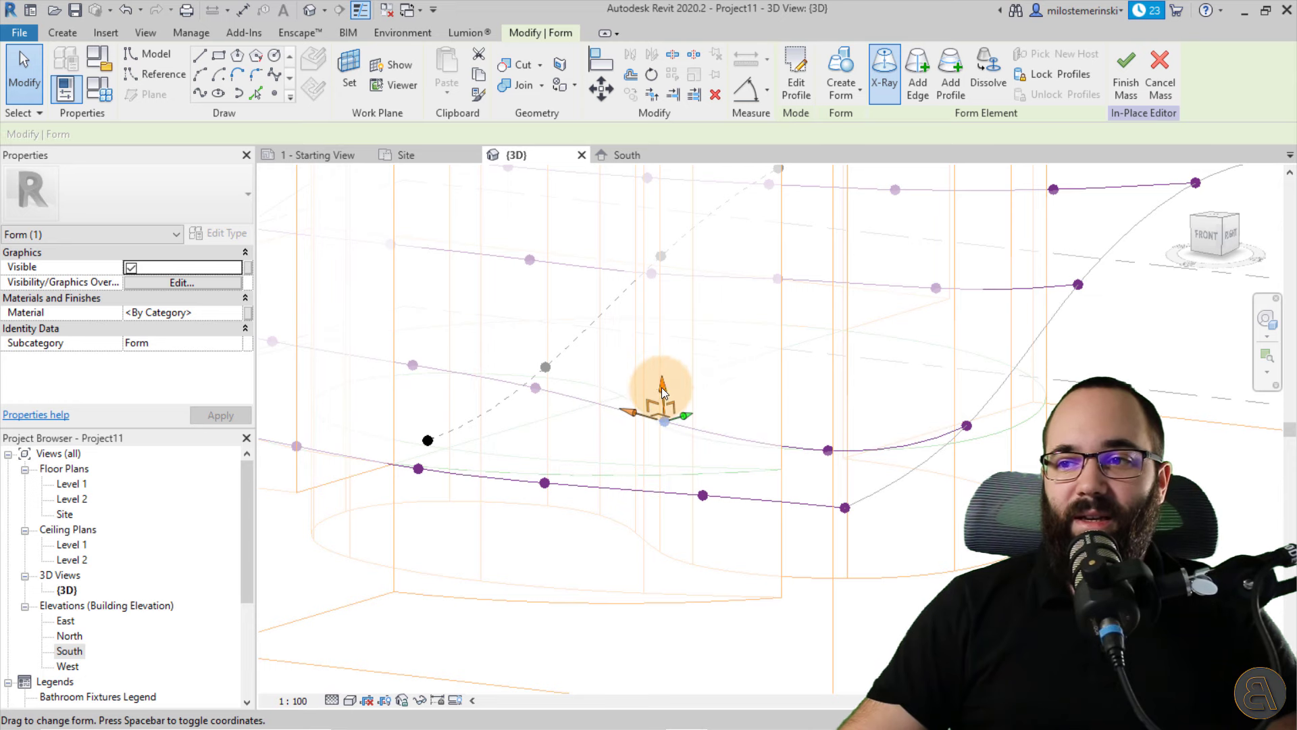
- Raise the control point beside the second spline's end vertex, shift it slightly toward that end, and fine-tune the neighbouring point
left_click(826, 452)
left_click_drag(820, 413, 813, 392)
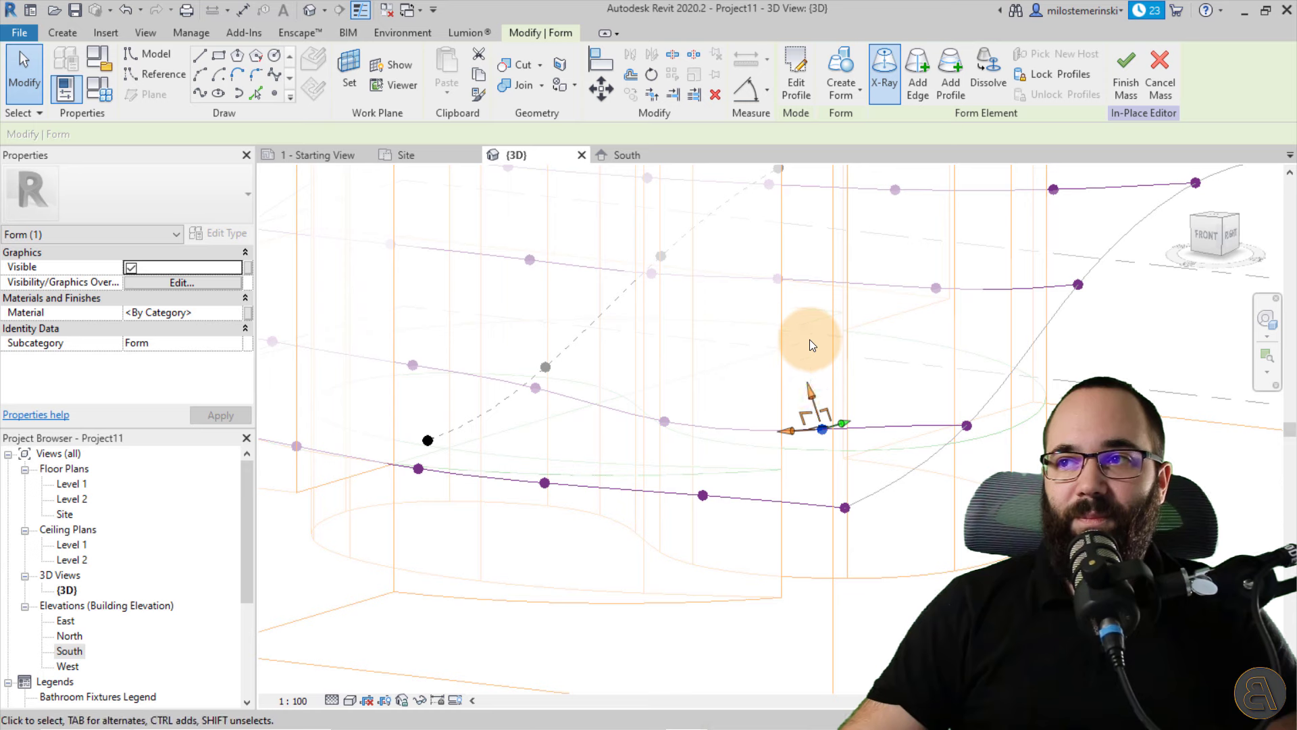
left_click_drag(791, 439, 801, 435)
left_click_drag(665, 420, 663, 410)
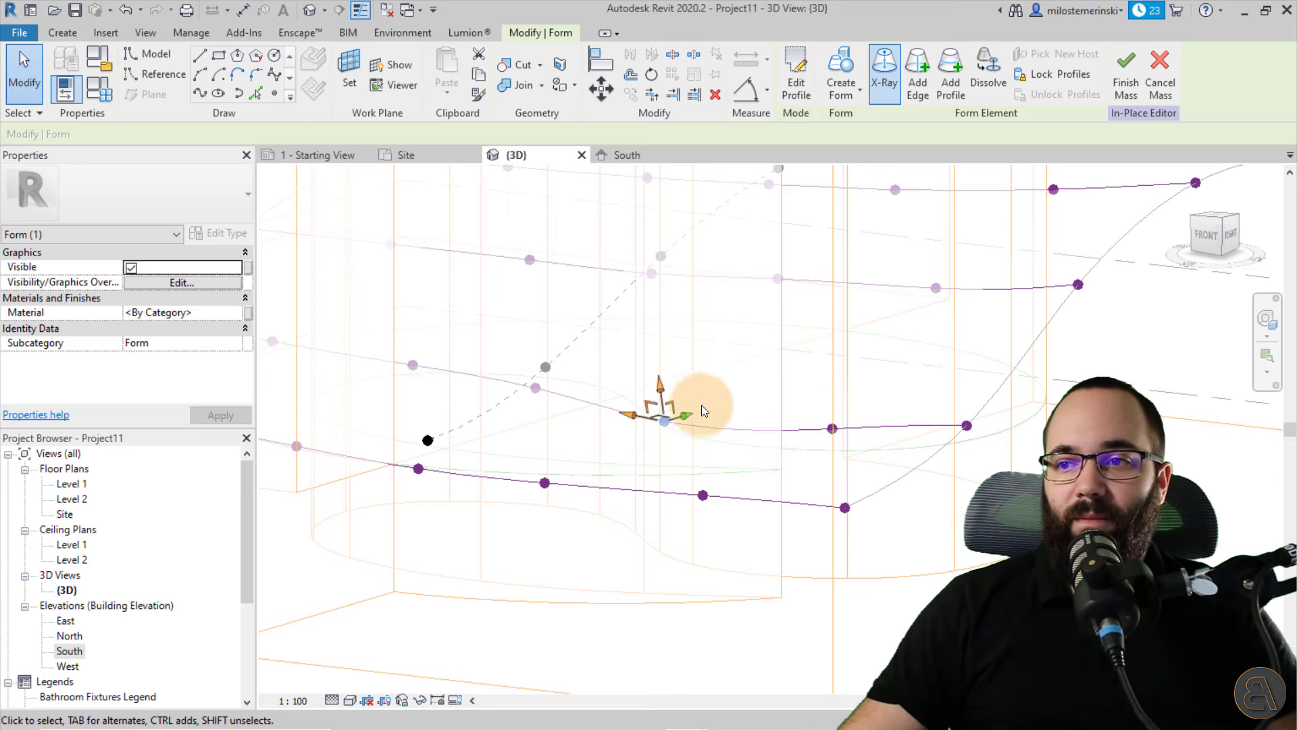
left_click(749, 387)
- Finish the in-place mass with the reshaped and trimmed surface
middle_click_drag(755, 443, 709, 369, "shift")
left_click(803, 88)
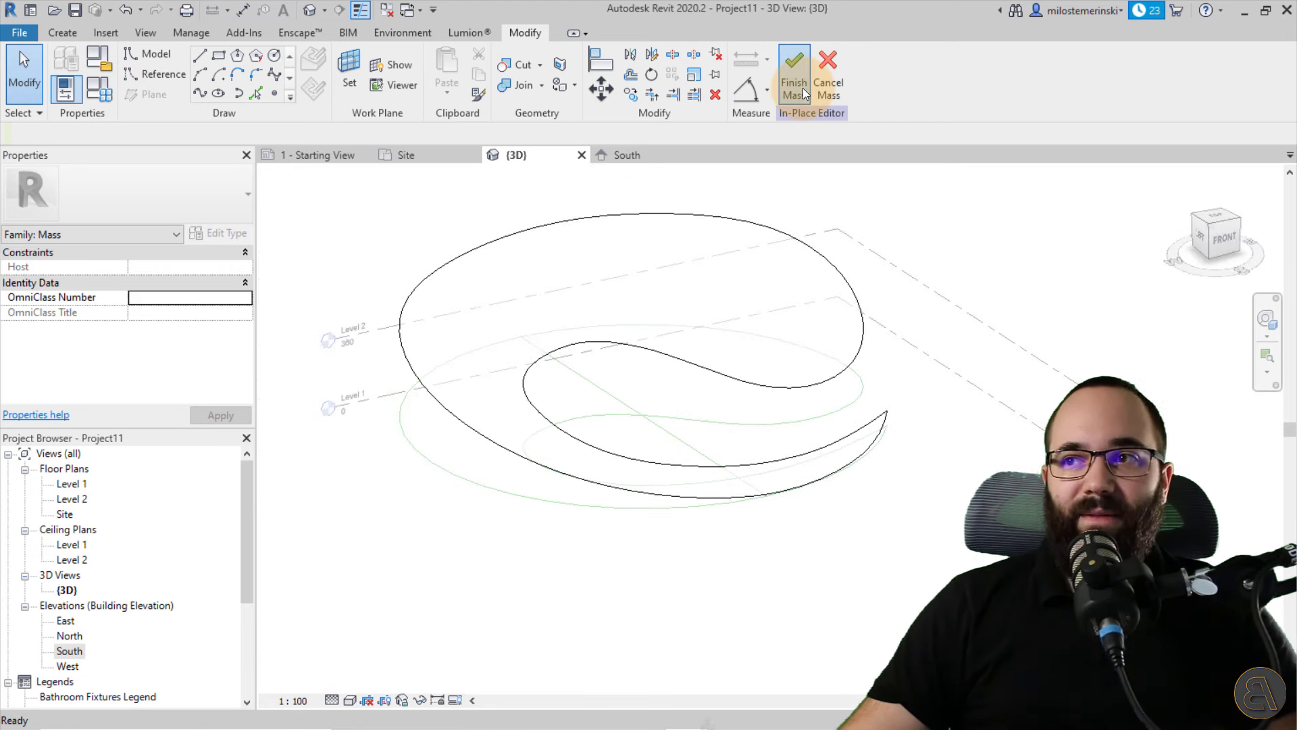
mouse_move(635, 392)
middle_mouse_down("shift")
mouse_move(671, 406)
mouse_move(660, 425)
mouse_move(648, 412)
middle_mouse_up("shift")
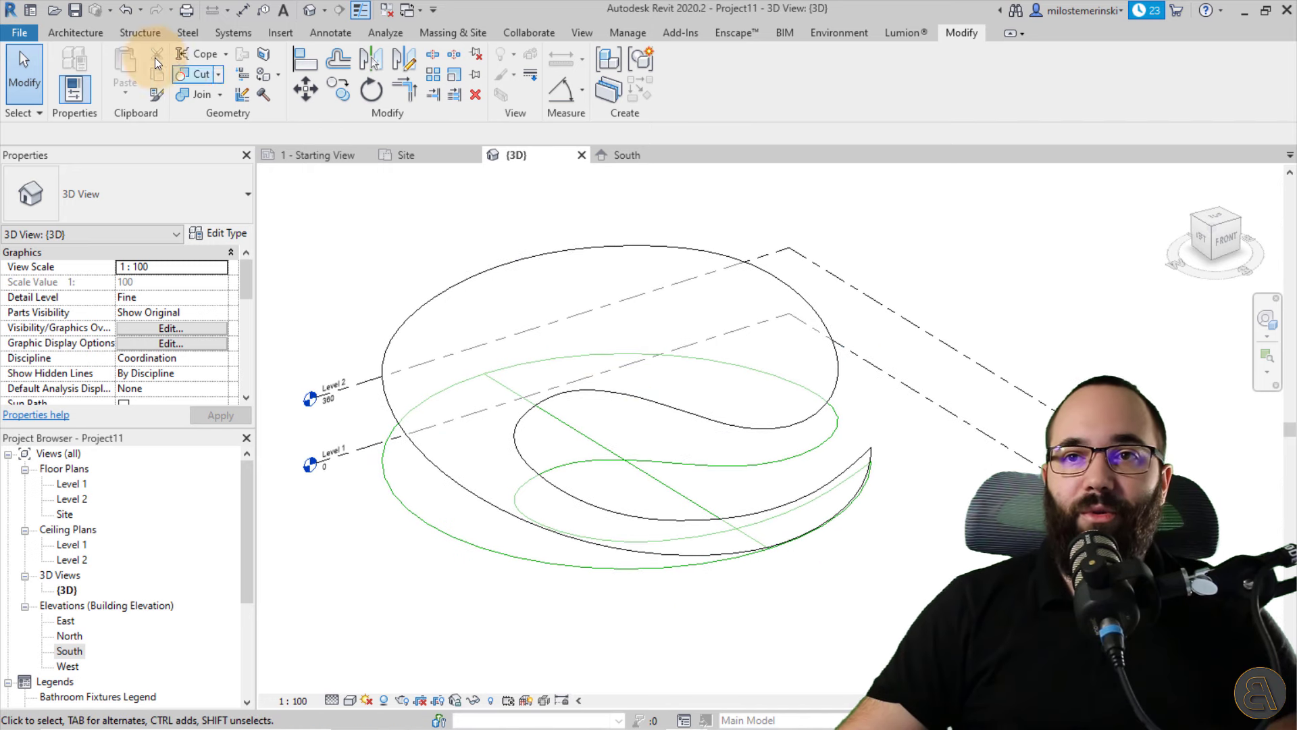
- Start a roof by face and duplicate the Basic roof 40 type as "Basic roof 70"
left_click(452, 34)
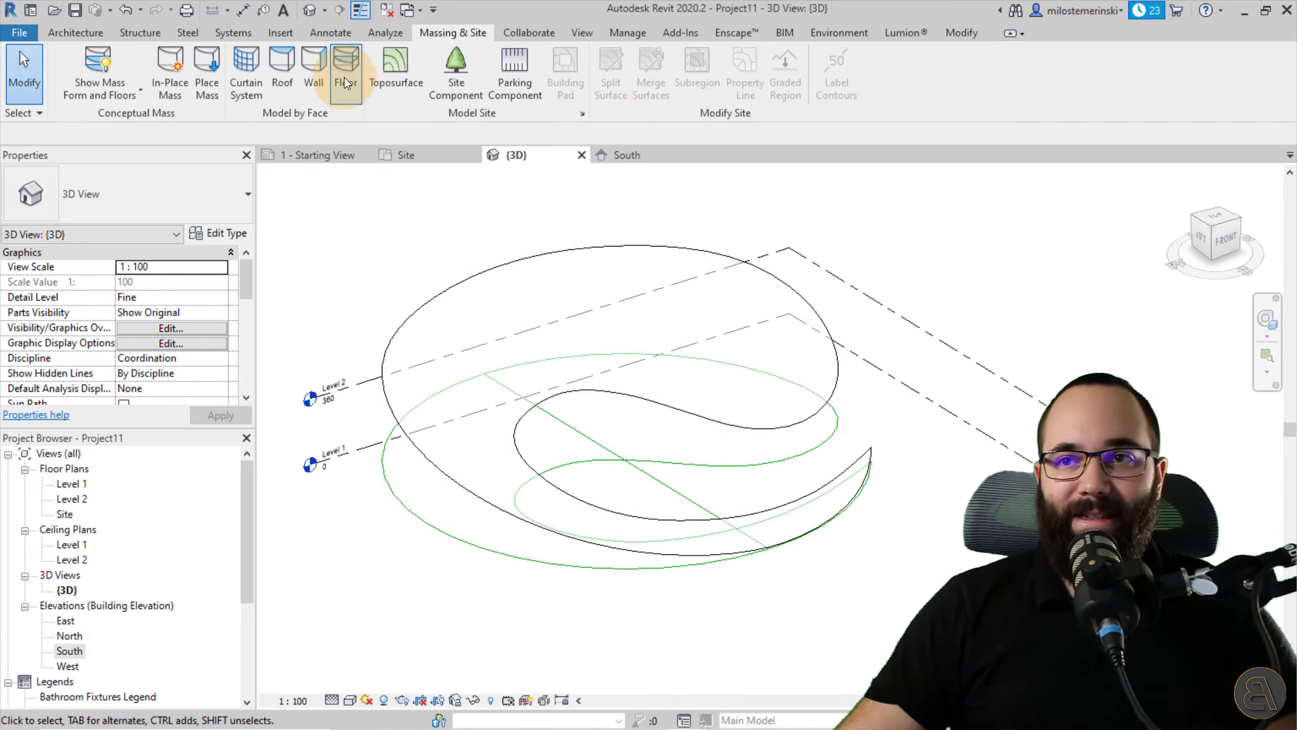
left_click(288, 87)
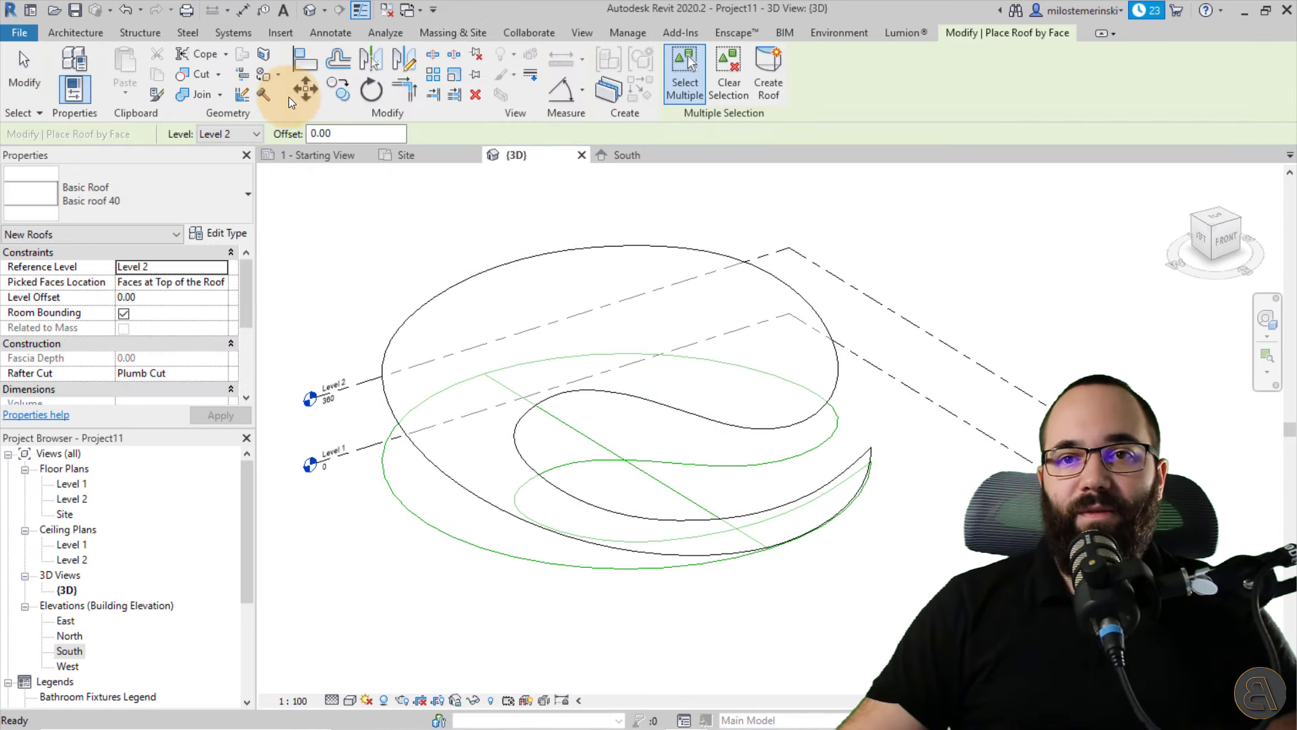
left_click(189, 213)
left_click(92, 213)
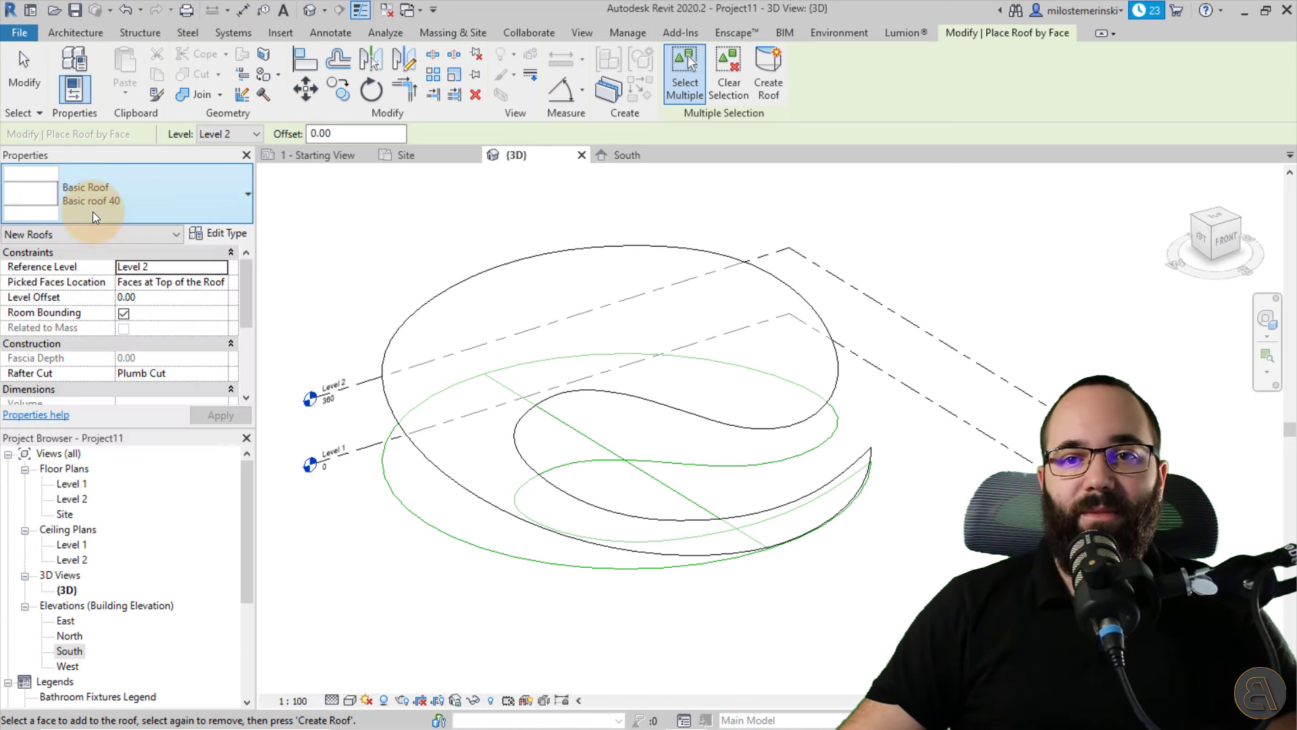
left_click(217, 235)
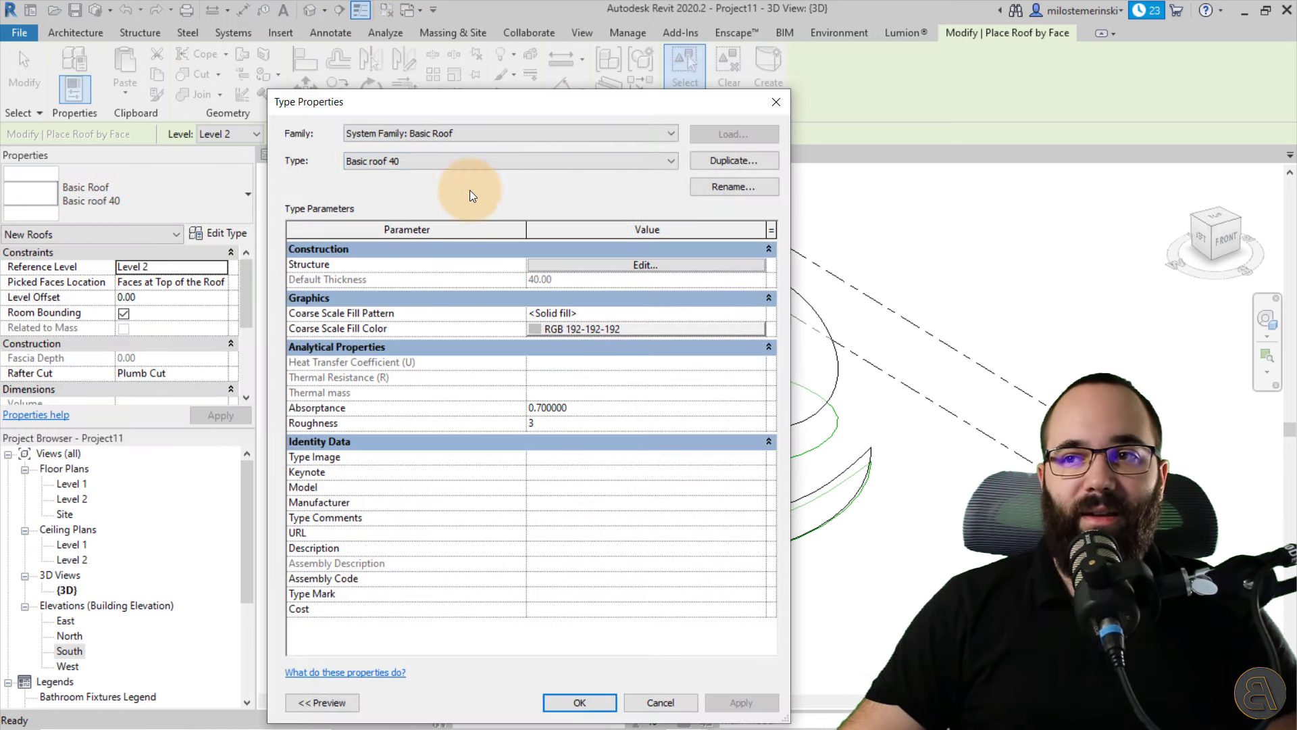
left_click(734, 161)
left_click_drag(580, 282, 560, 282)
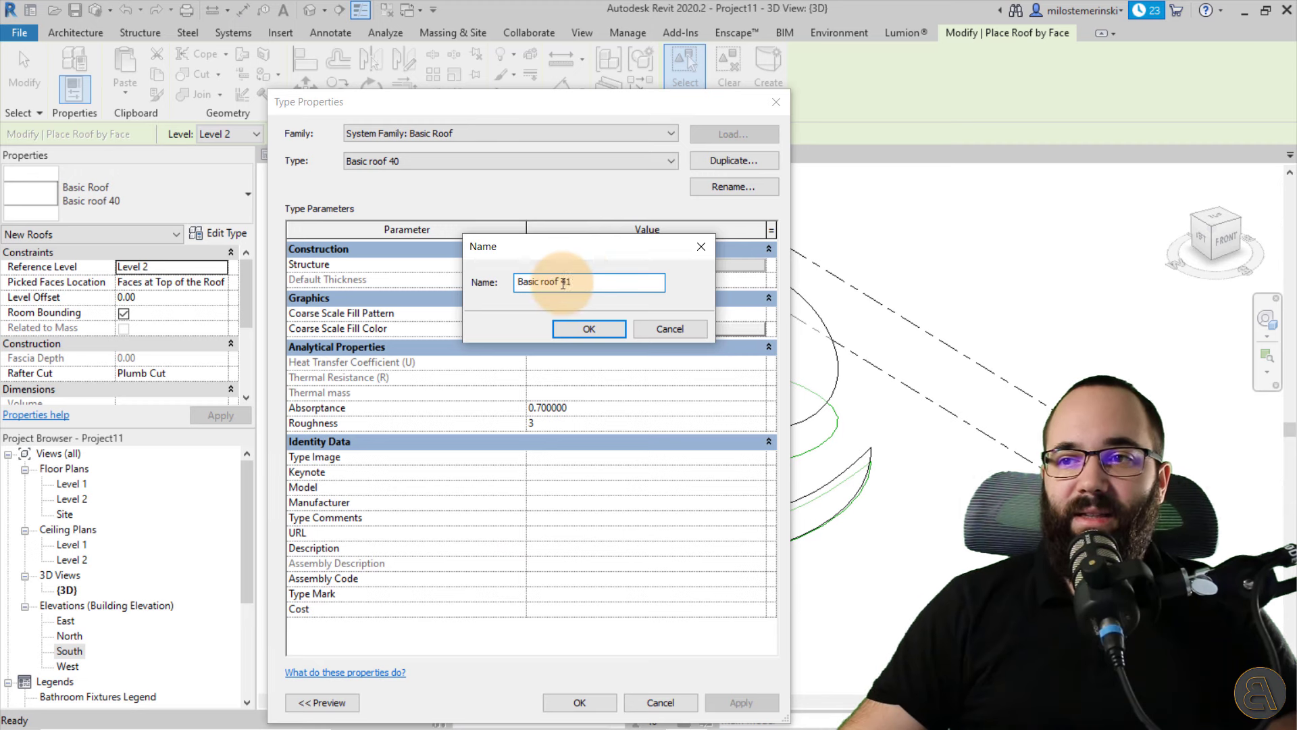
type("70")
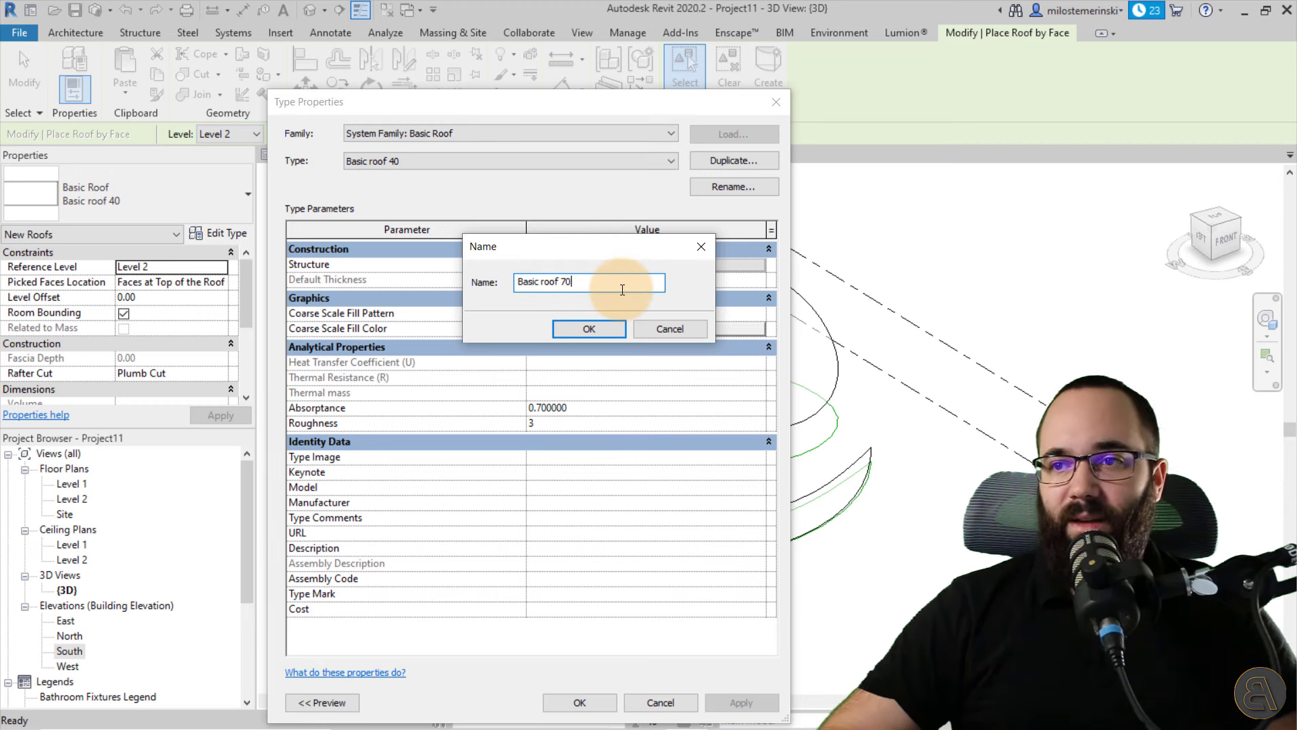
left_click(595, 331)
- Set the structure layer thickness of the new roof type to 70 and apply the type
left_click(565, 268)
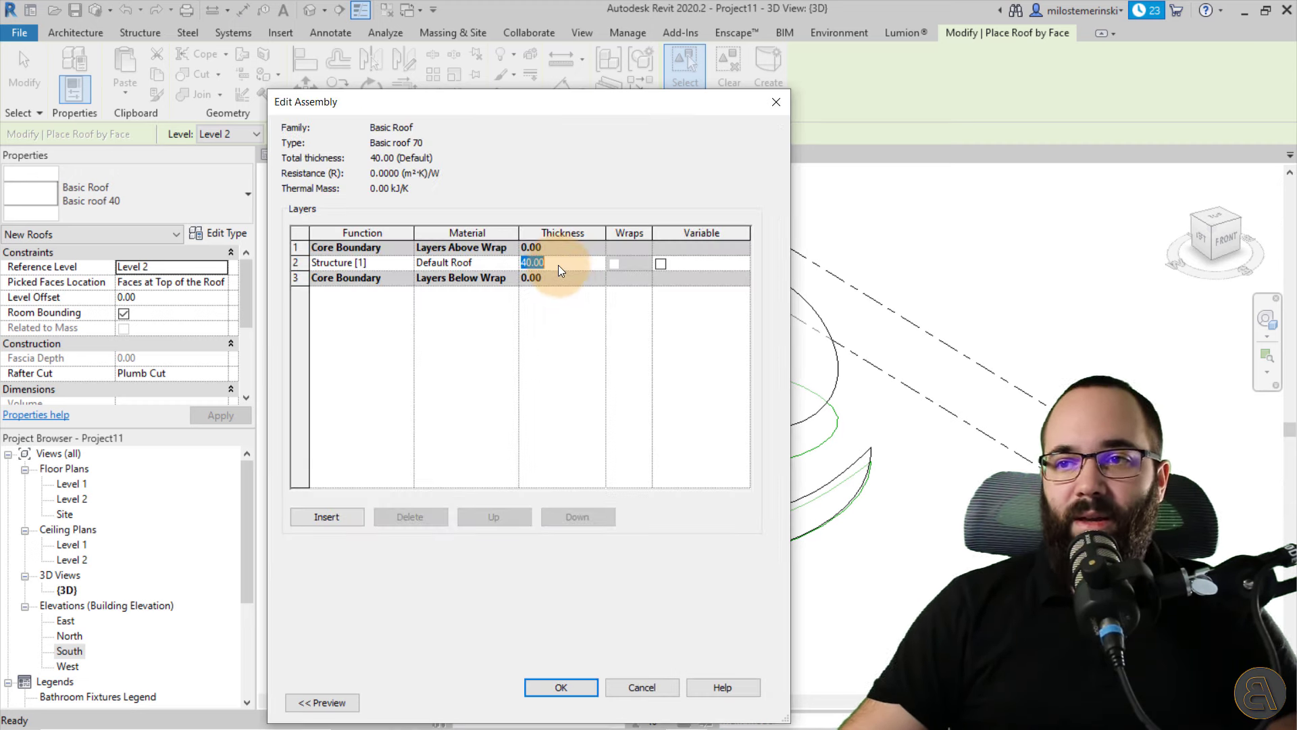
left_click(562, 607)
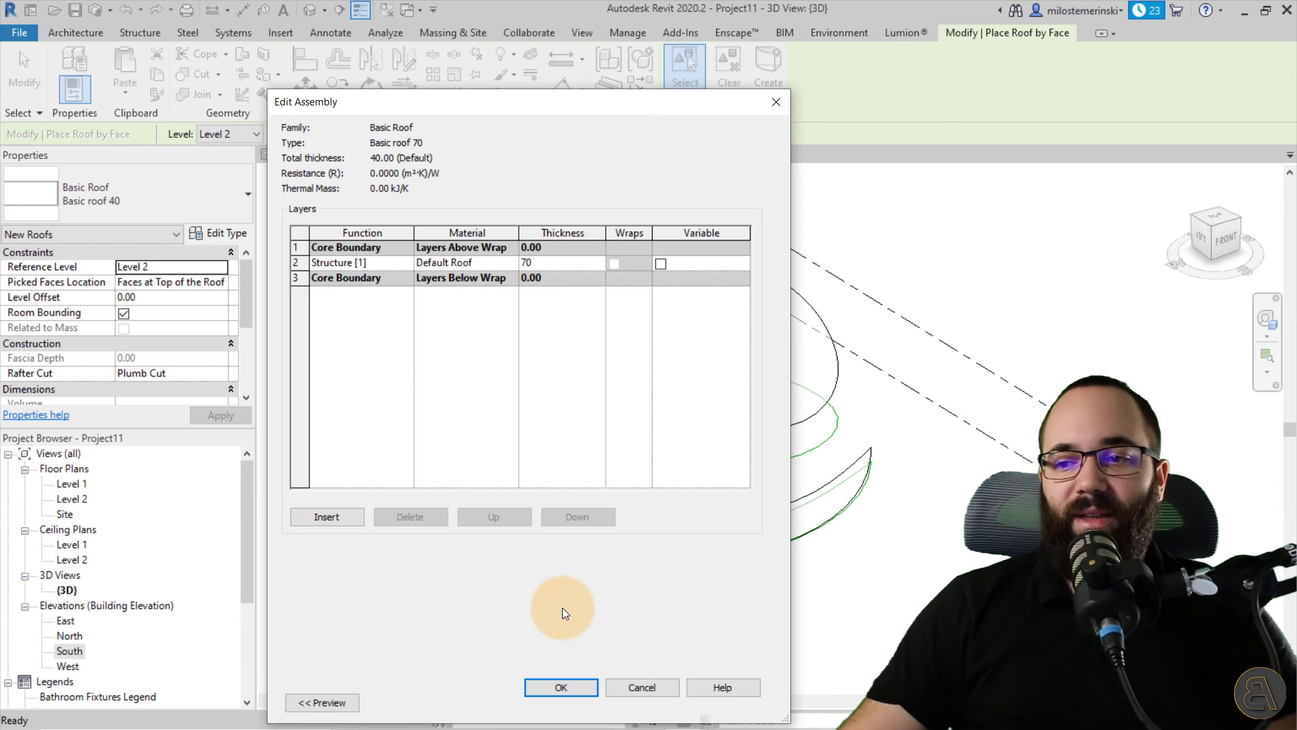
left_click(562, 687)
left_click(590, 700)
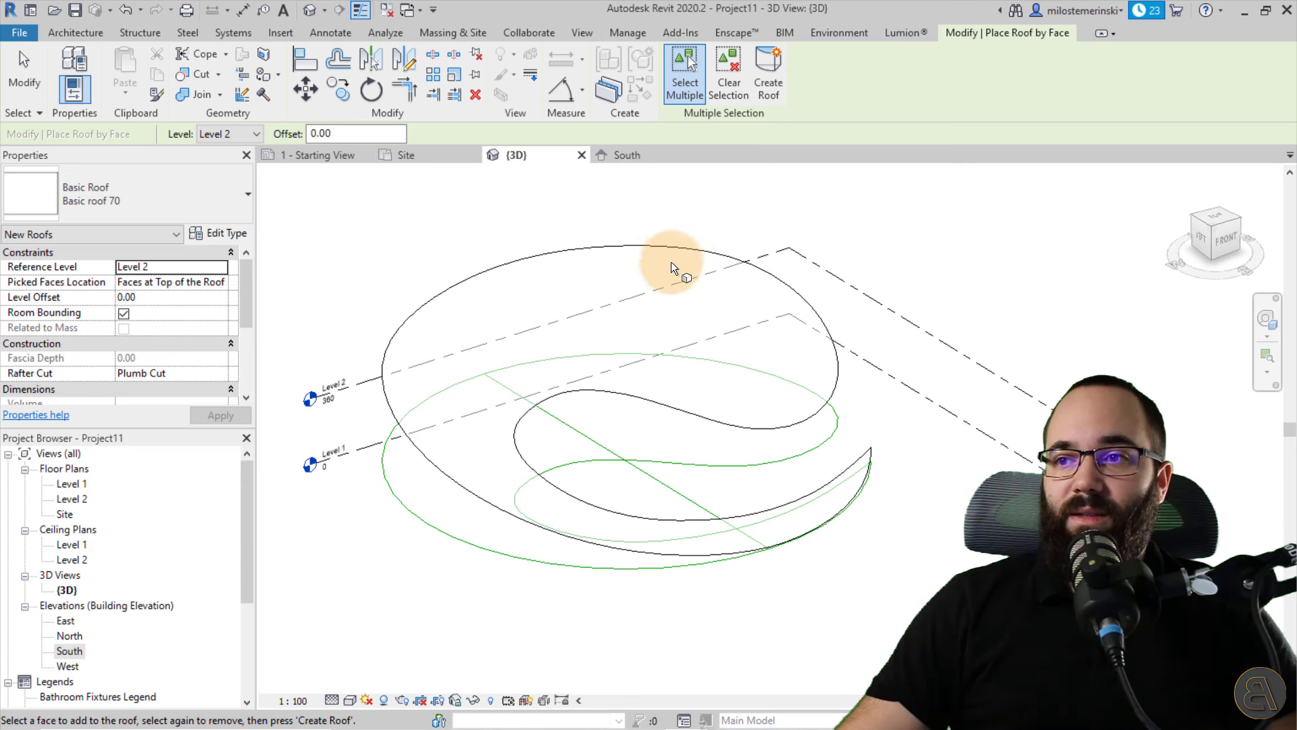
- Create a roof with the Basic roof 70 type on the curved face of the mass
left_click(686, 251)
left_click(770, 81)
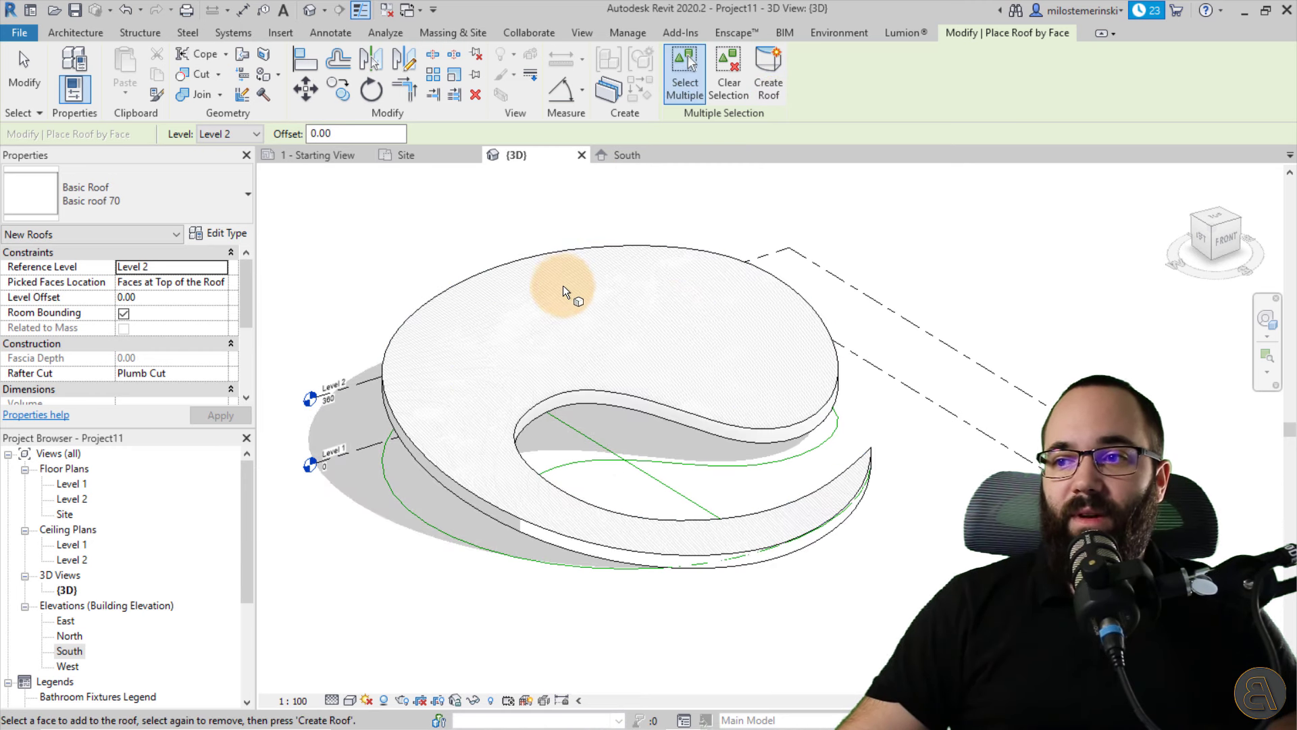
key("Escape")
- Select the mass surface and move it vertically up by 60 in the South elevation
middle_click_drag(600, 356, 411, 388, "shift")
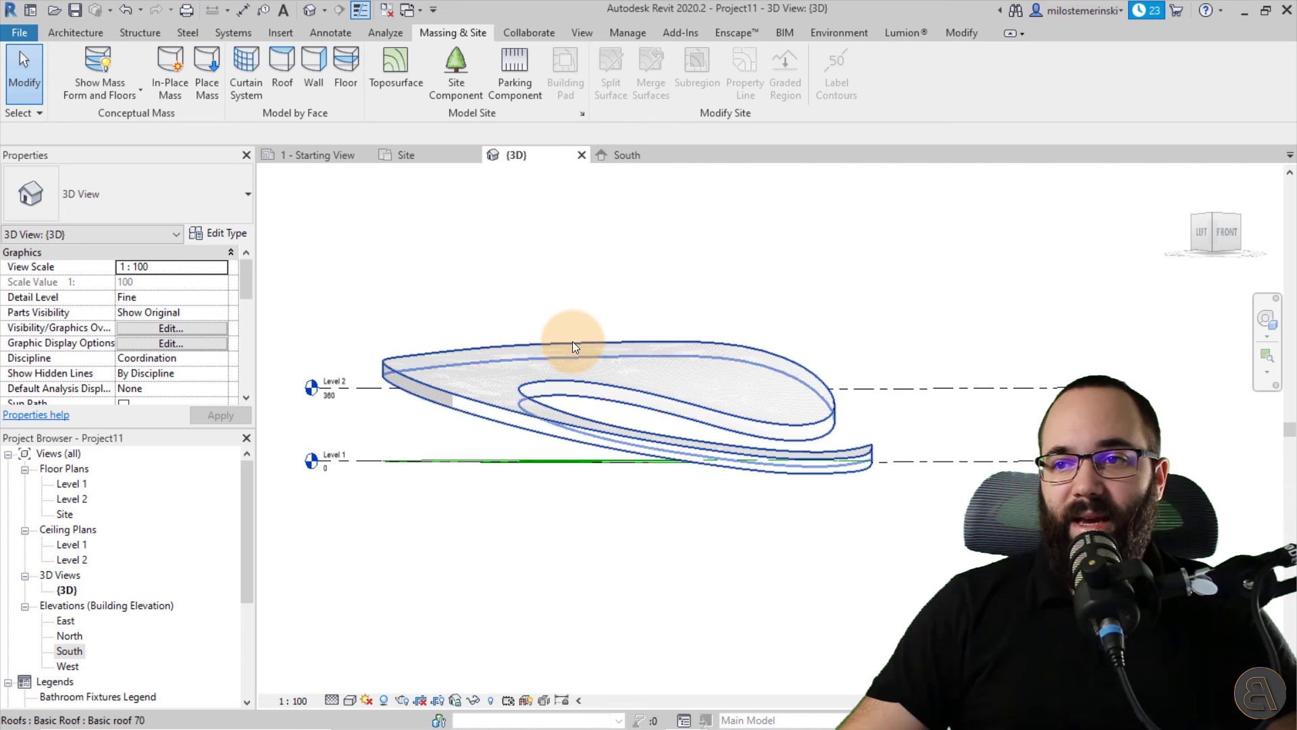
left_click(466, 344)
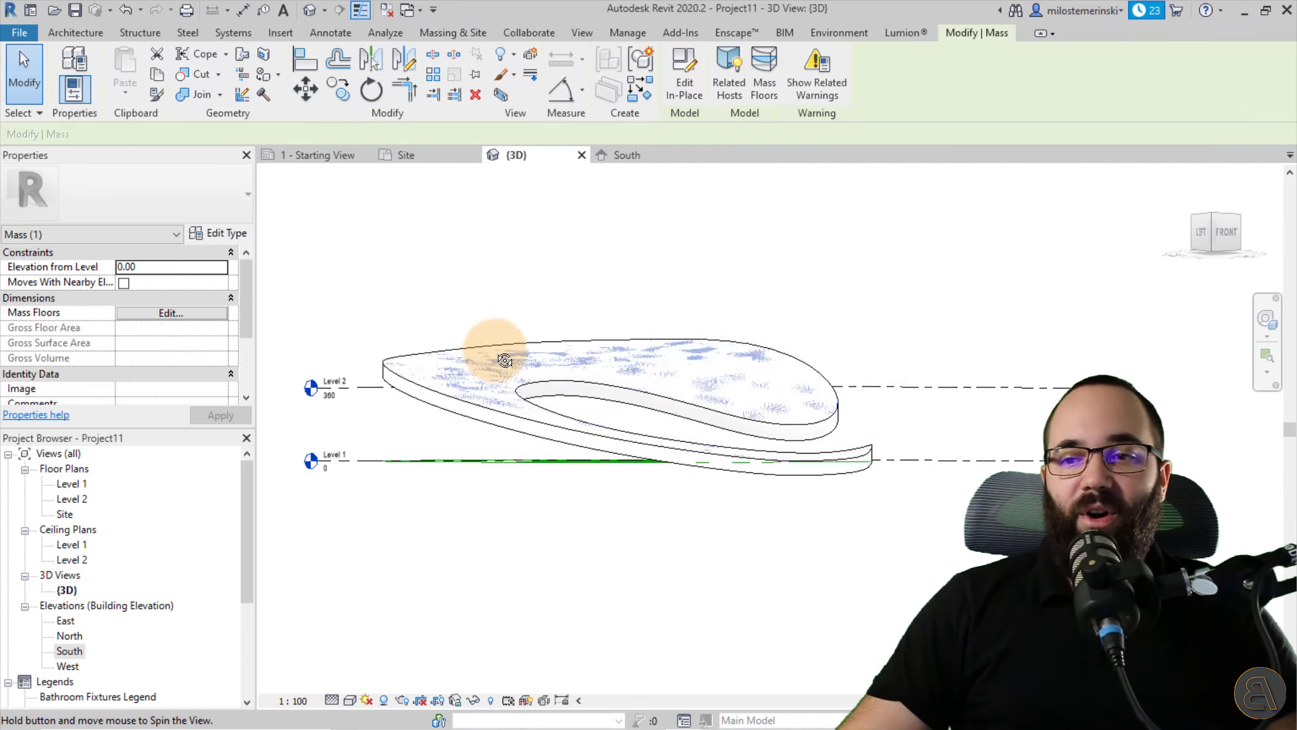
middle_click_drag(505, 360, 521, 368, "shift")
double_click(69, 650)
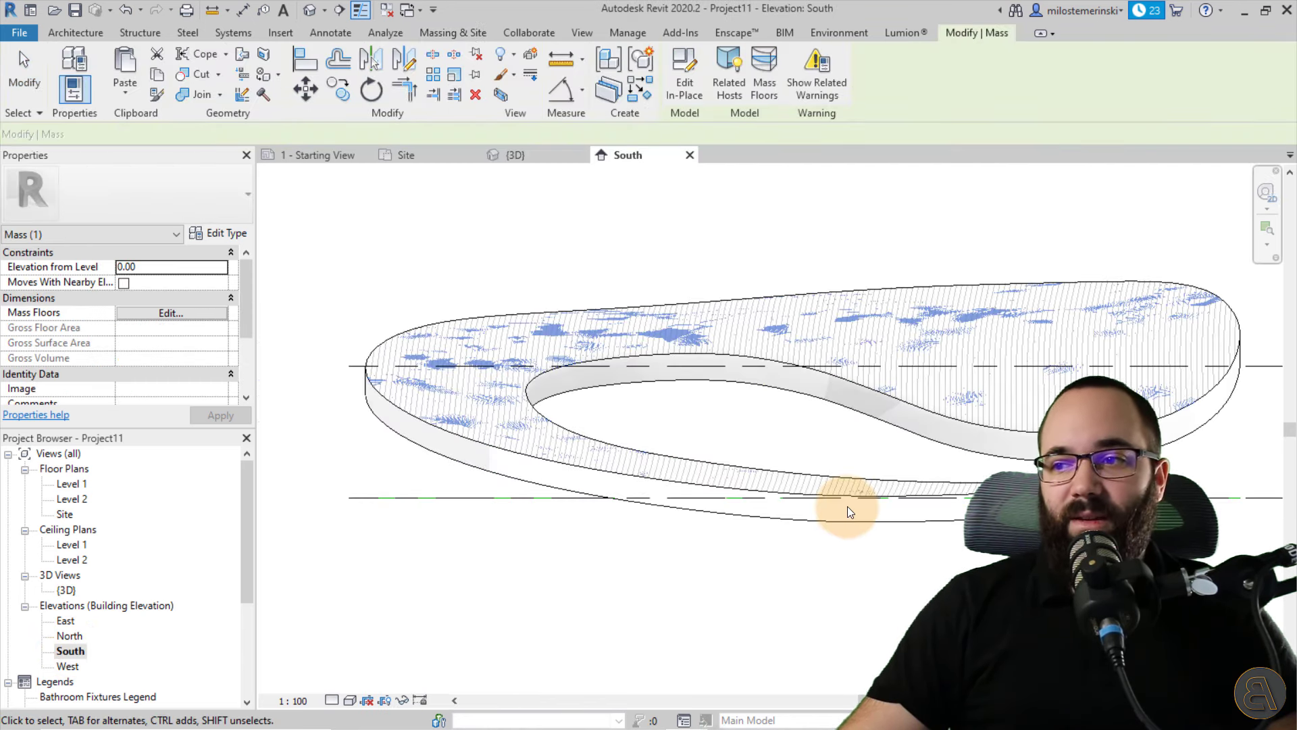
scroll(673, 466, "up", 3)
middle_click_drag(689, 534, 805, 533)
scroll(796, 520, "down", 1)
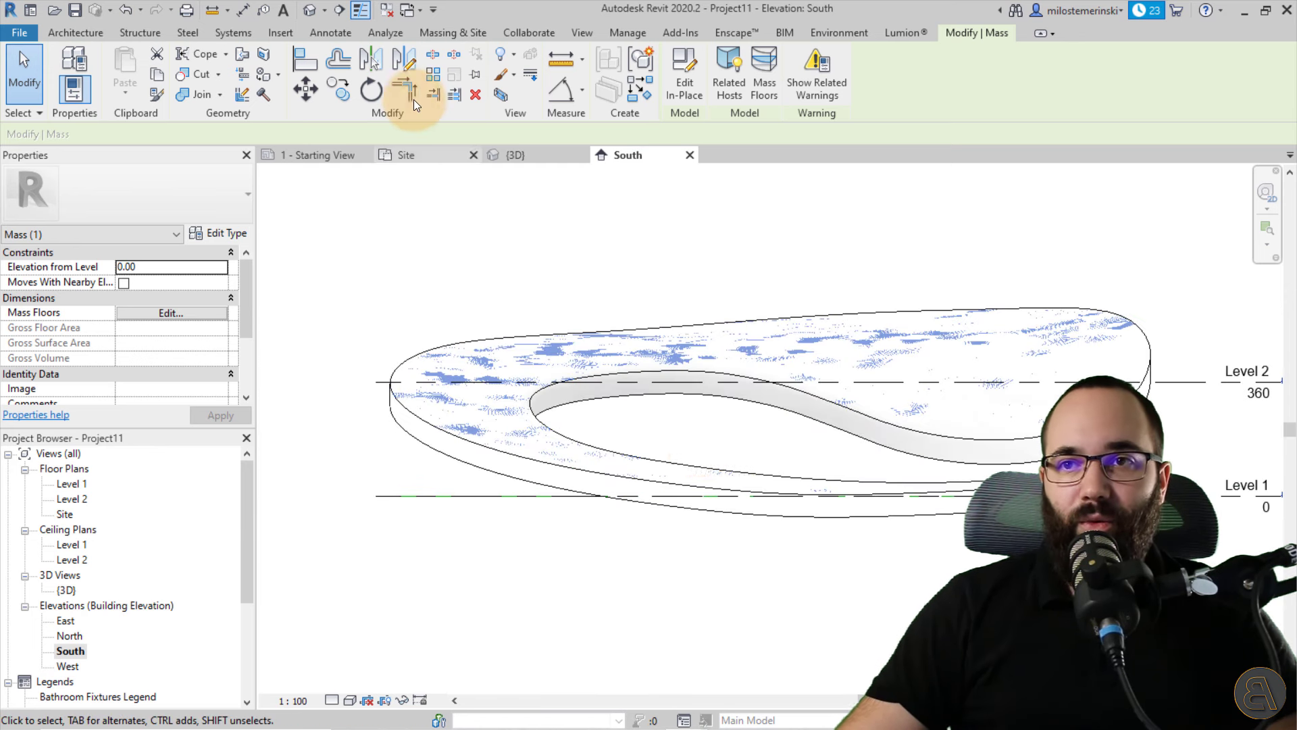
left_click(312, 94)
left_click(324, 464)
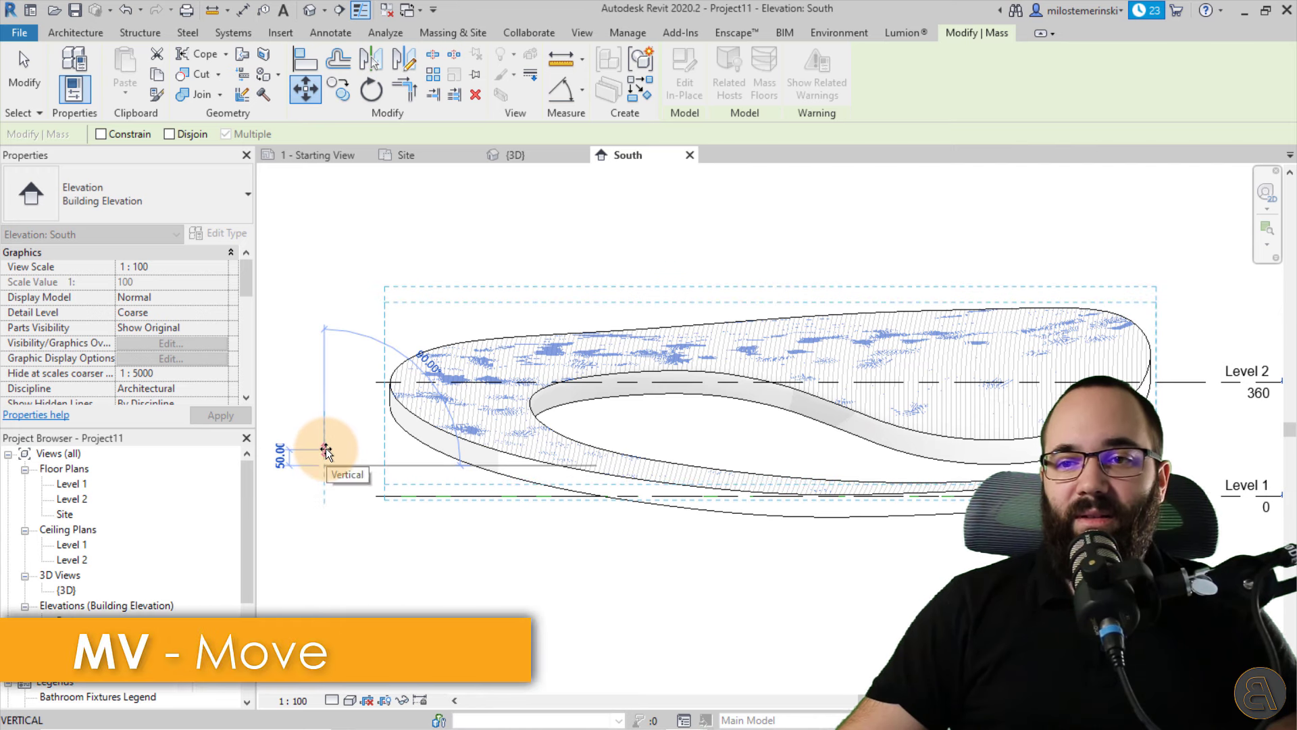
left_click(326, 448)
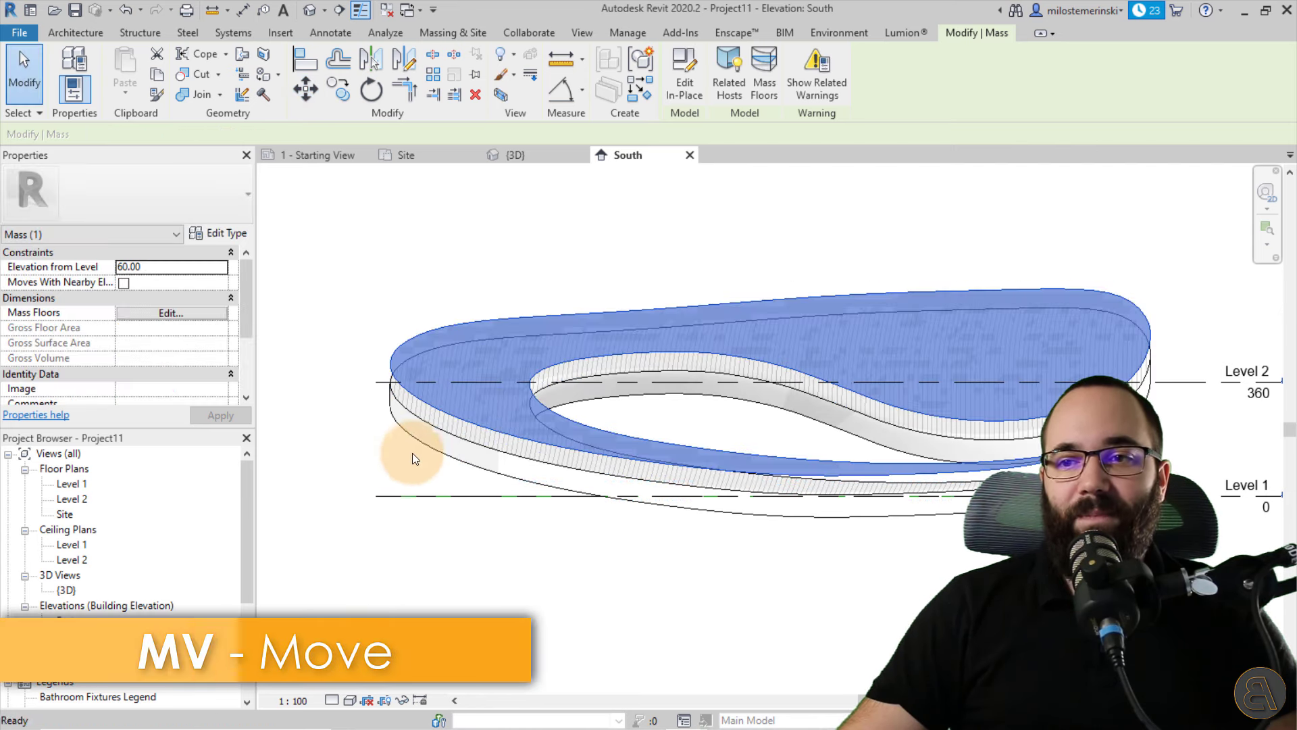
key("Escape")
middle_click_drag(368, 404, 426, 498)
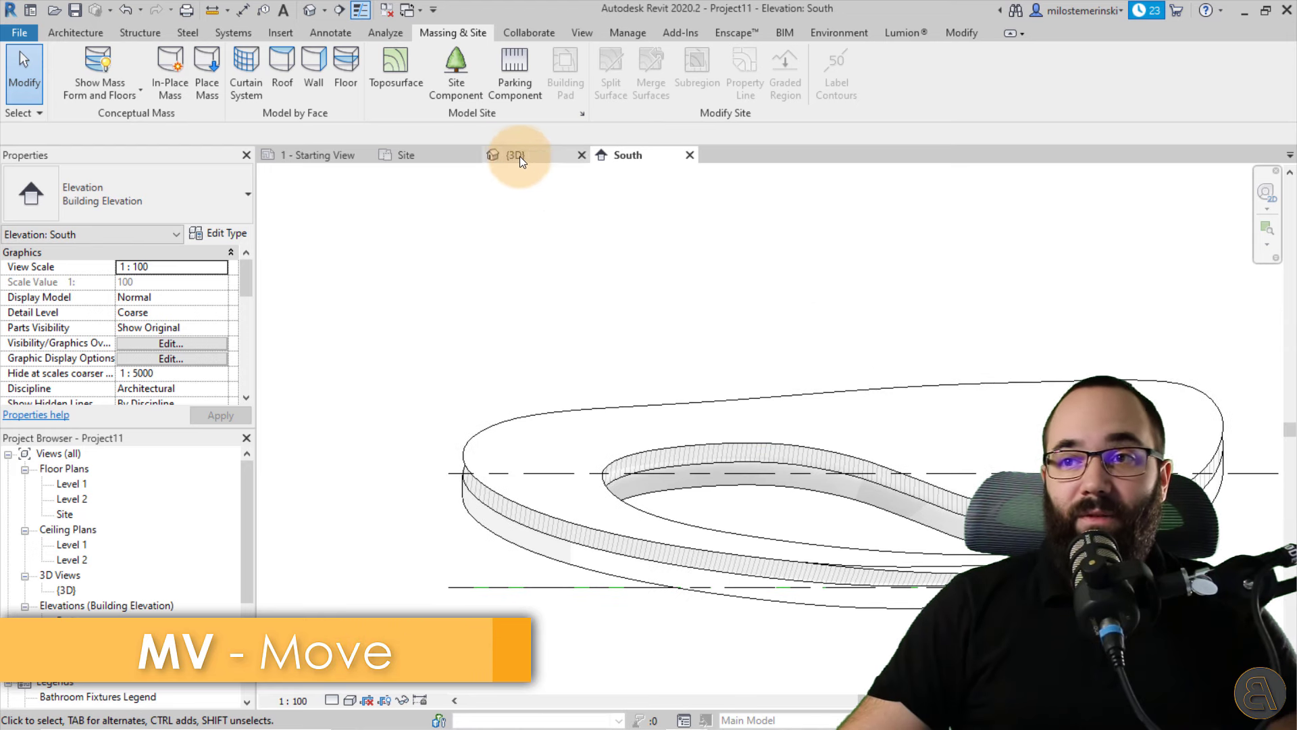
- In the 3D view, update the roof to match the raised mass face
left_click(517, 155)
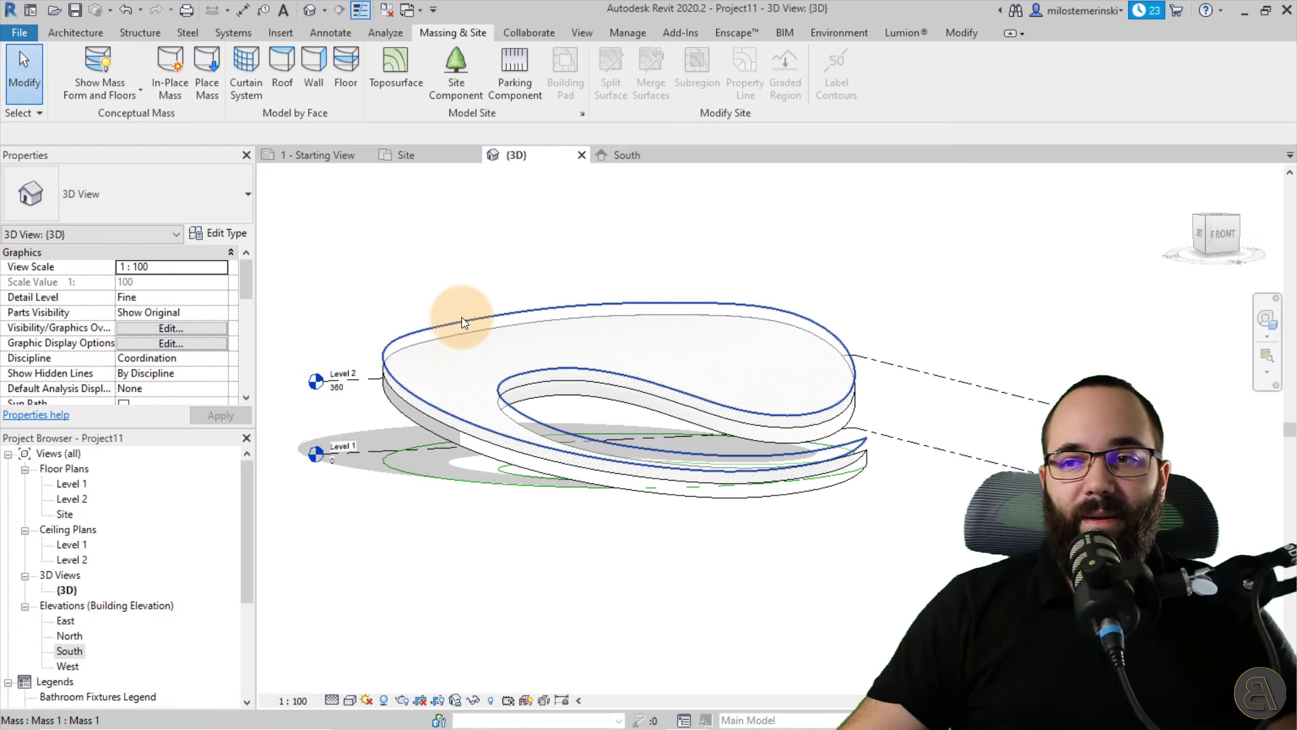
left_click(515, 312)
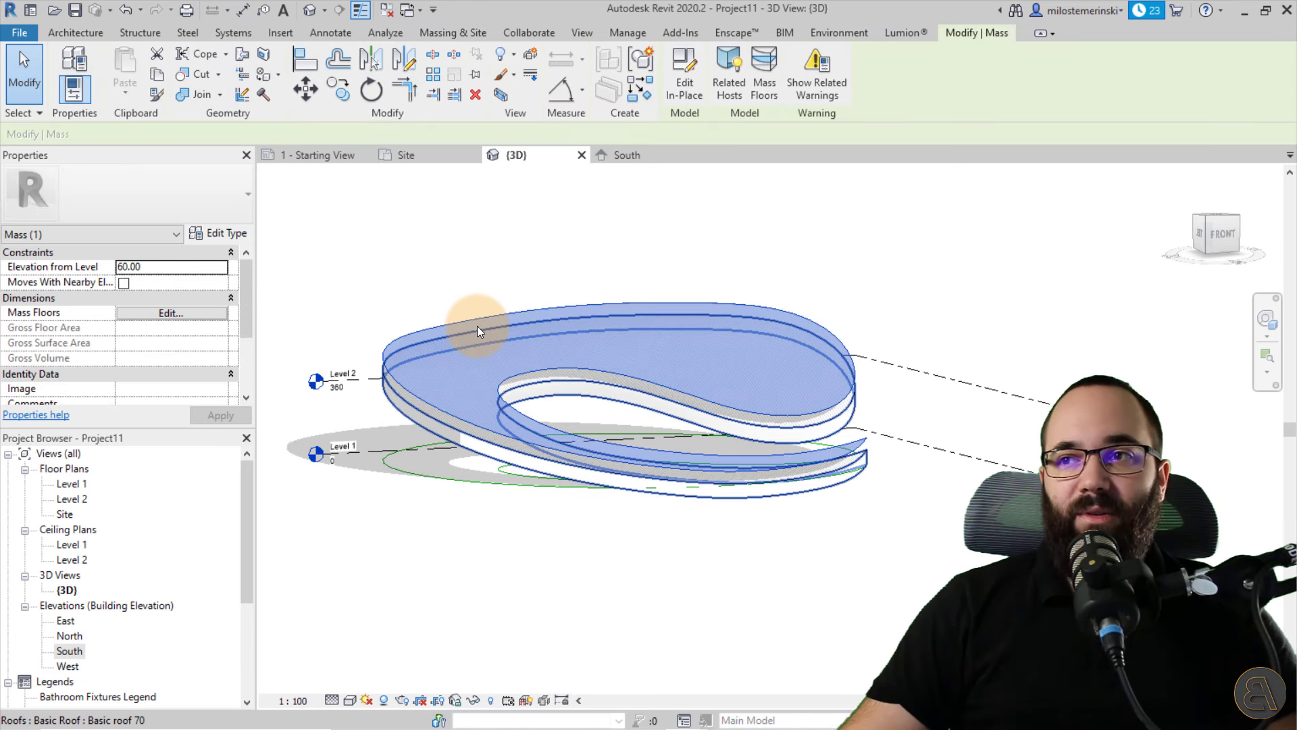
left_click(403, 428)
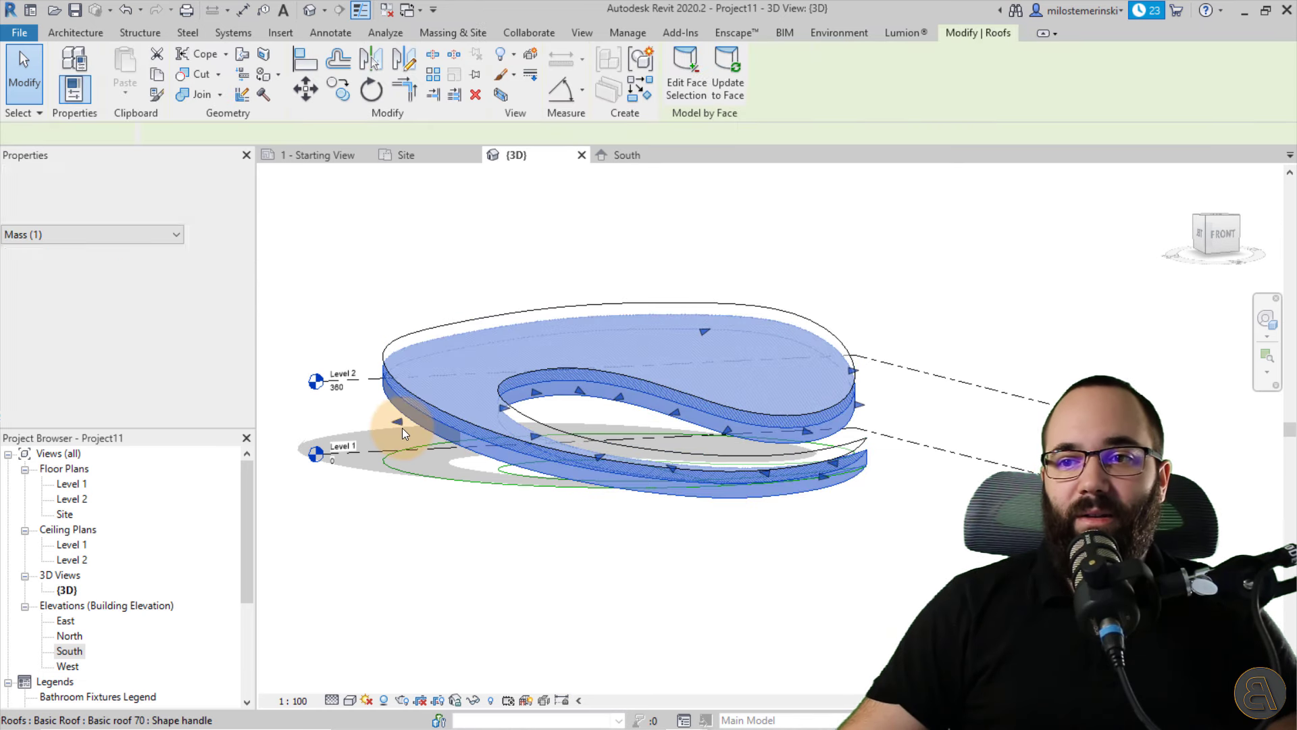
left_click(724, 95)
left_click(480, 258)
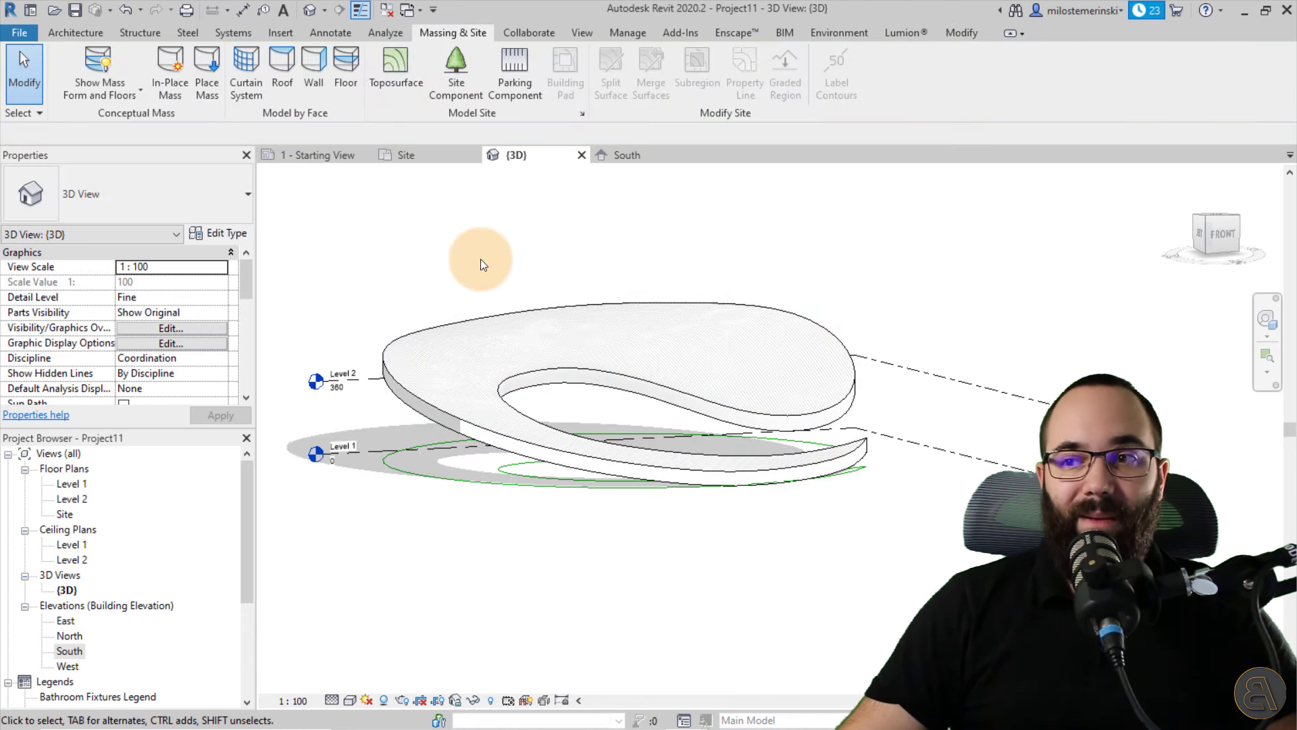
- Switch the mass display to Show Mass by View Settings to hide the mass form
mouse_move(480, 258)
middle_mouse_down("shift")
mouse_move(530, 307)
mouse_move(496, 391)
mouse_move(535, 406)
mouse_move(594, 377)
mouse_move(579, 406)
mouse_move(688, 454)
middle_mouse_up("shift")
scroll(684, 427, "up", 3)
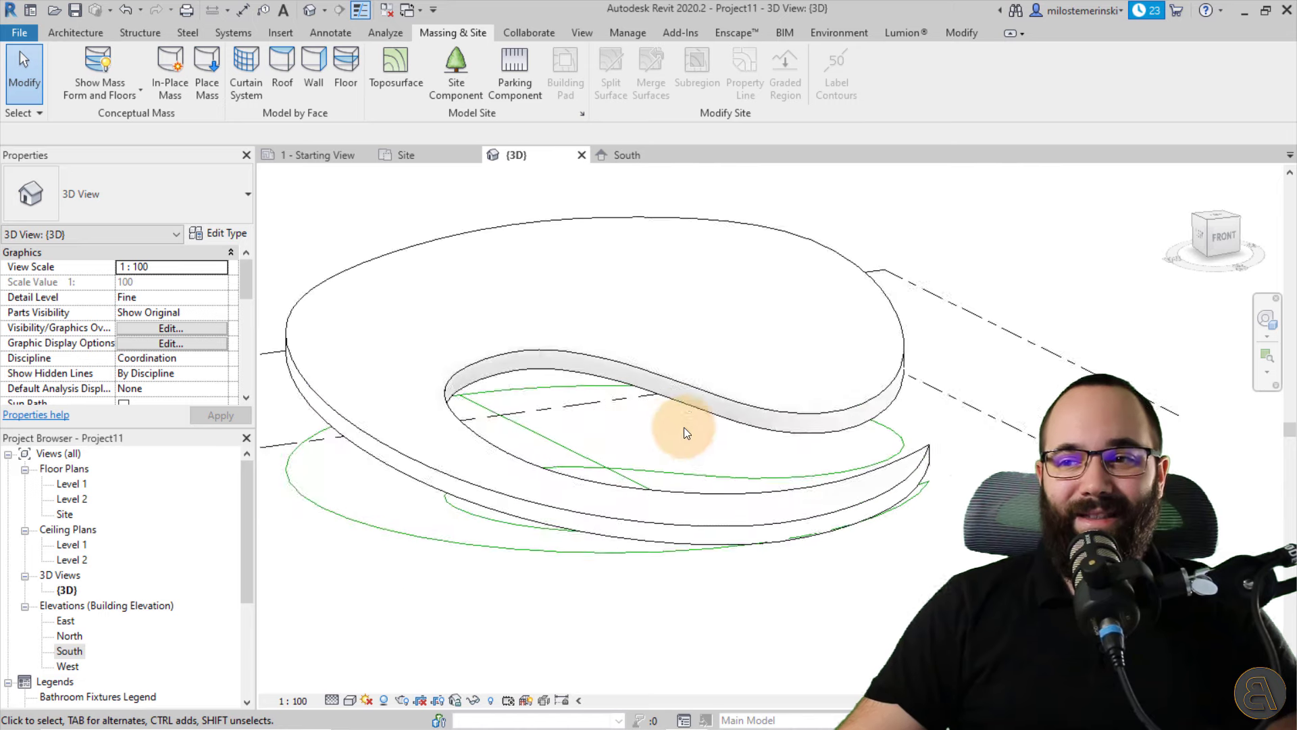
scroll(587, 415, "down", 2)
middle_click_drag(586, 415, 612, 451)
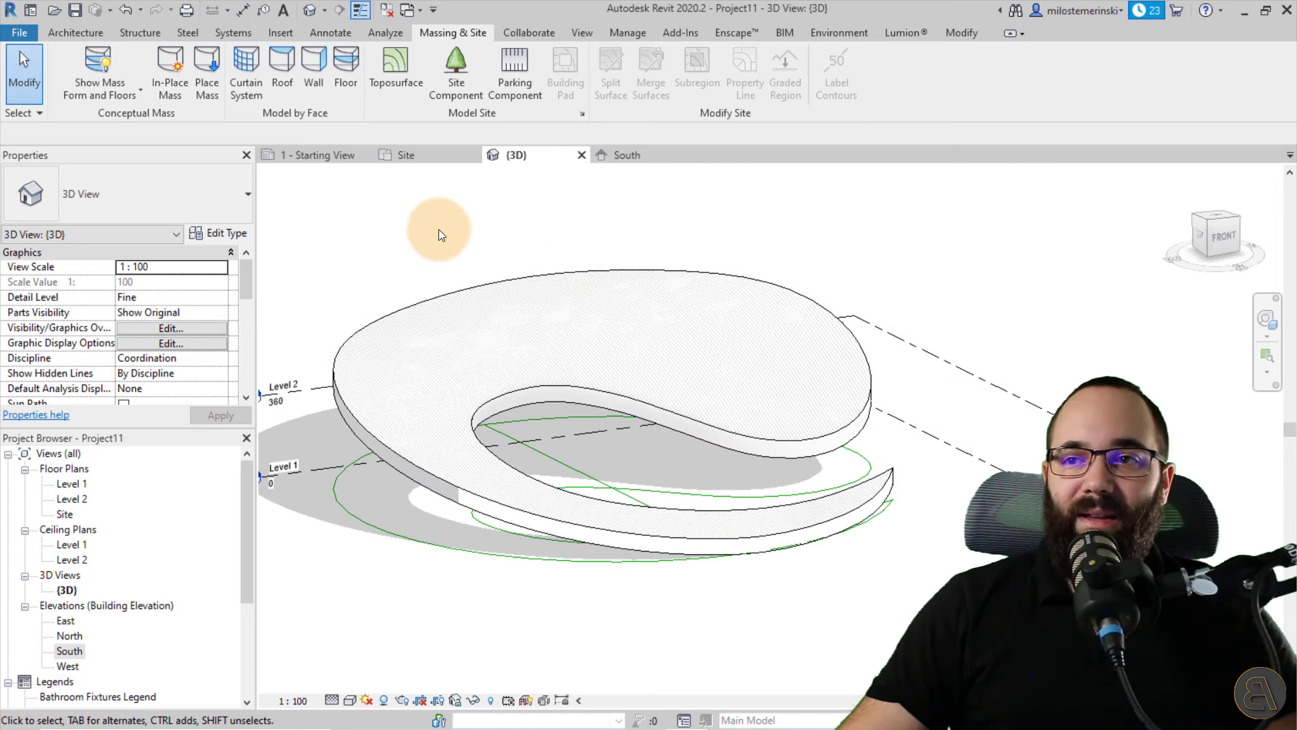
left_click(71, 68)
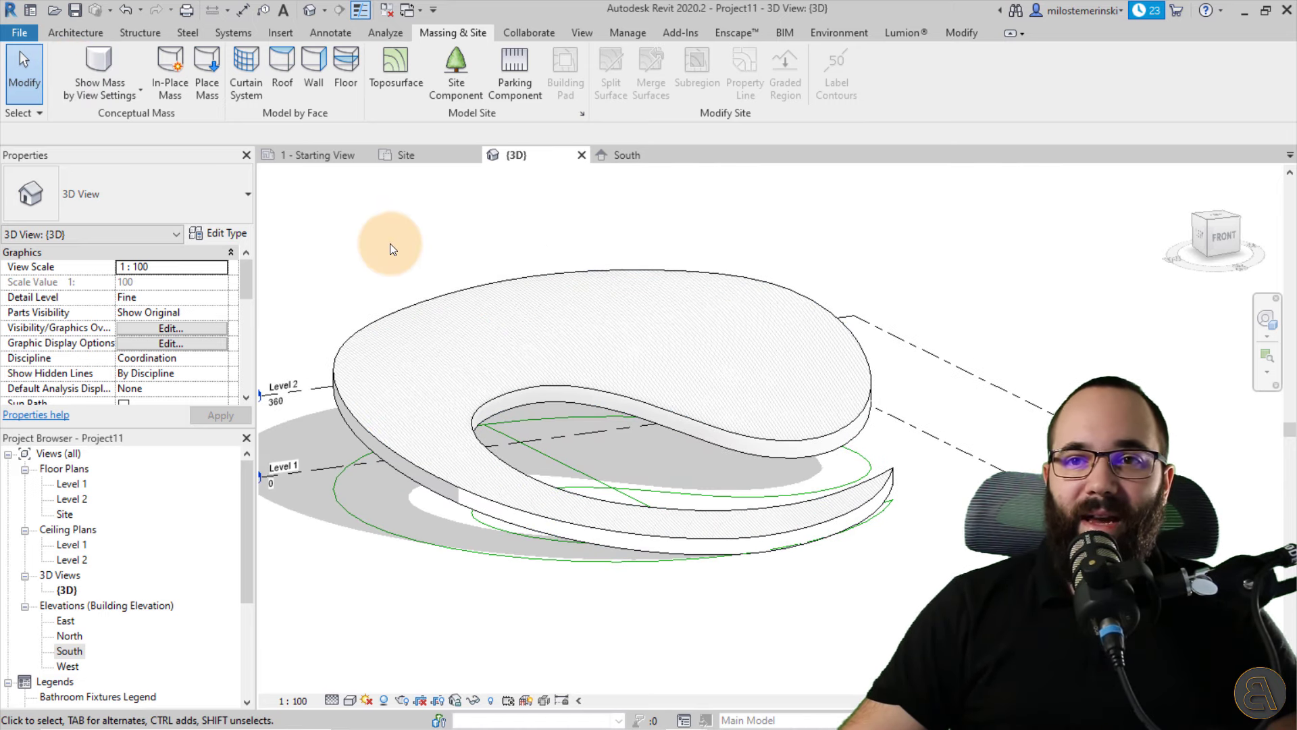
left_click(494, 375)
scroll(494, 375, "up", 3)
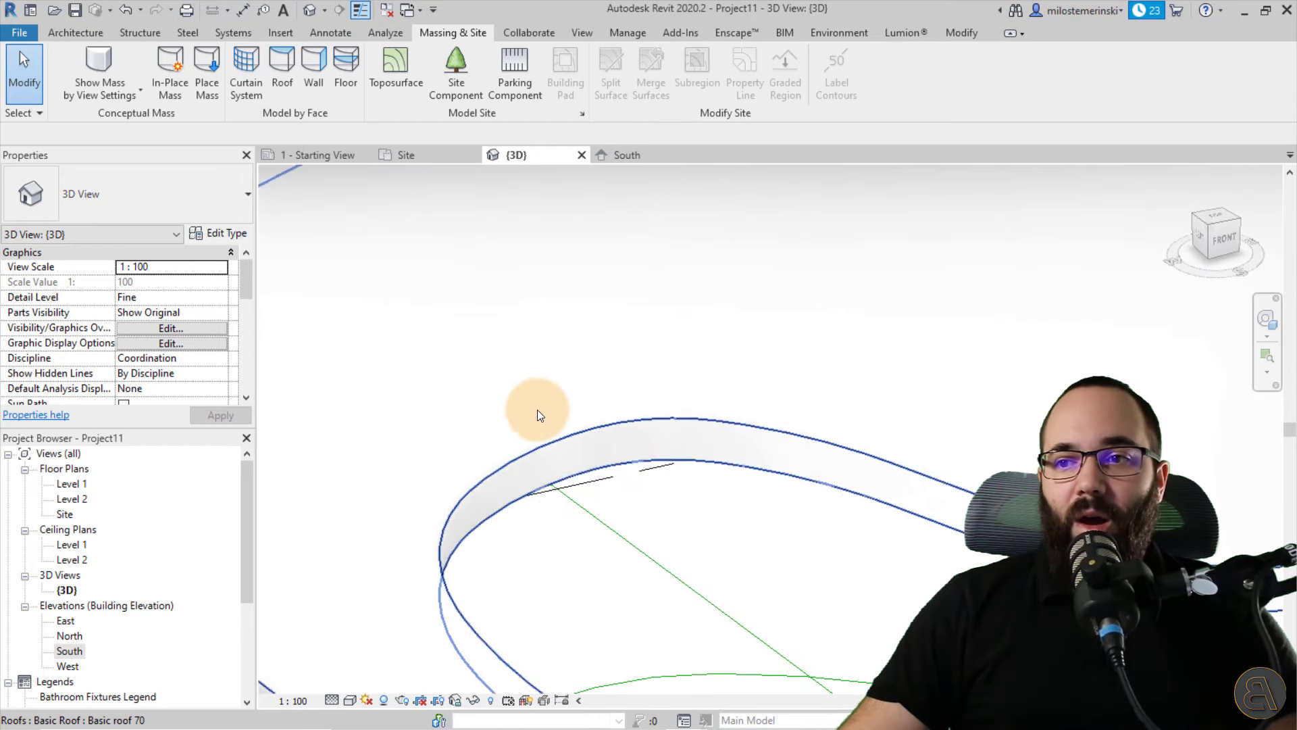
scroll(544, 404, "down", 4)
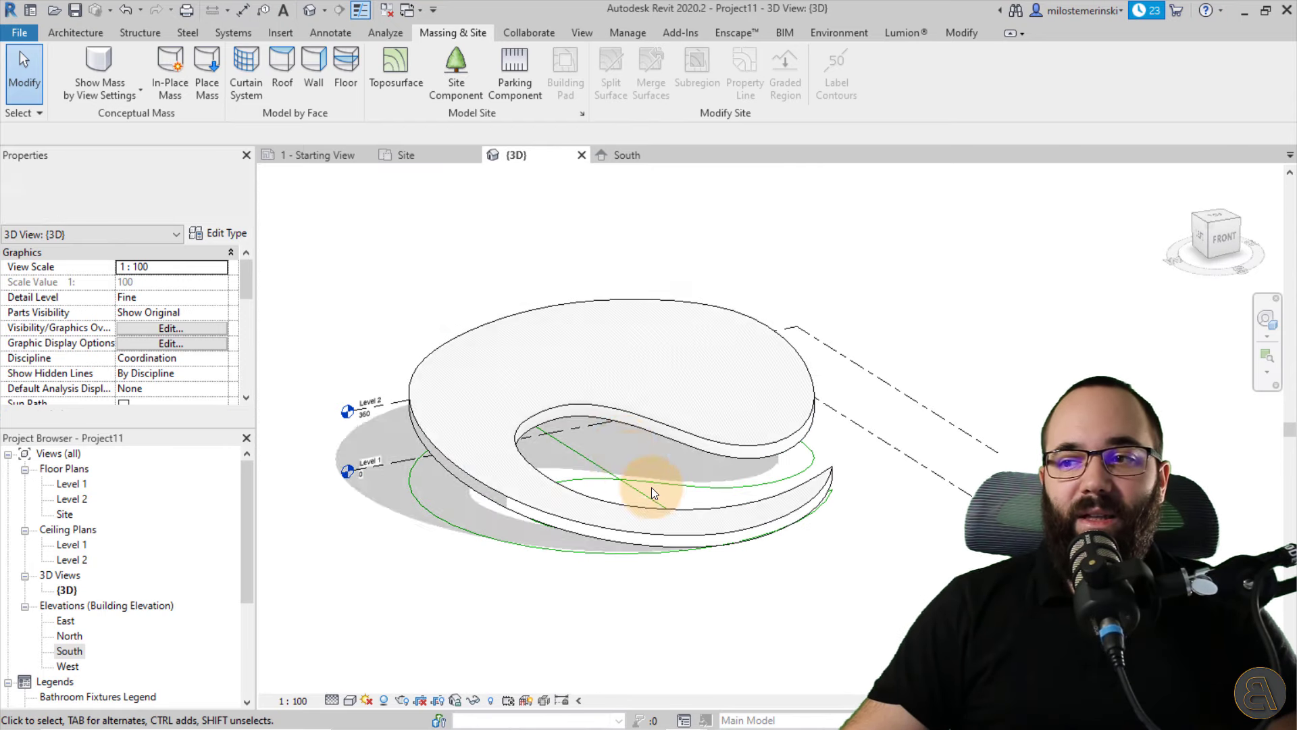
scroll(734, 538, "up", 3)
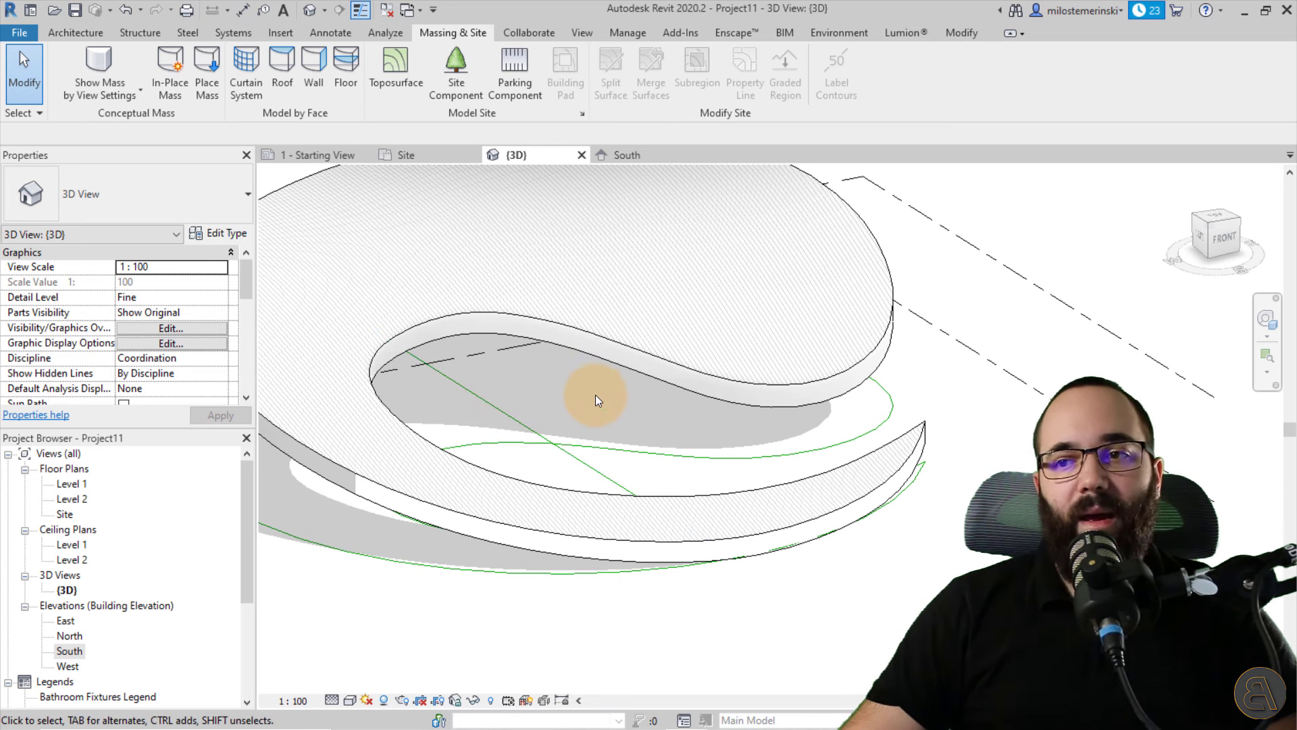
scroll(595, 395, "down", 5)
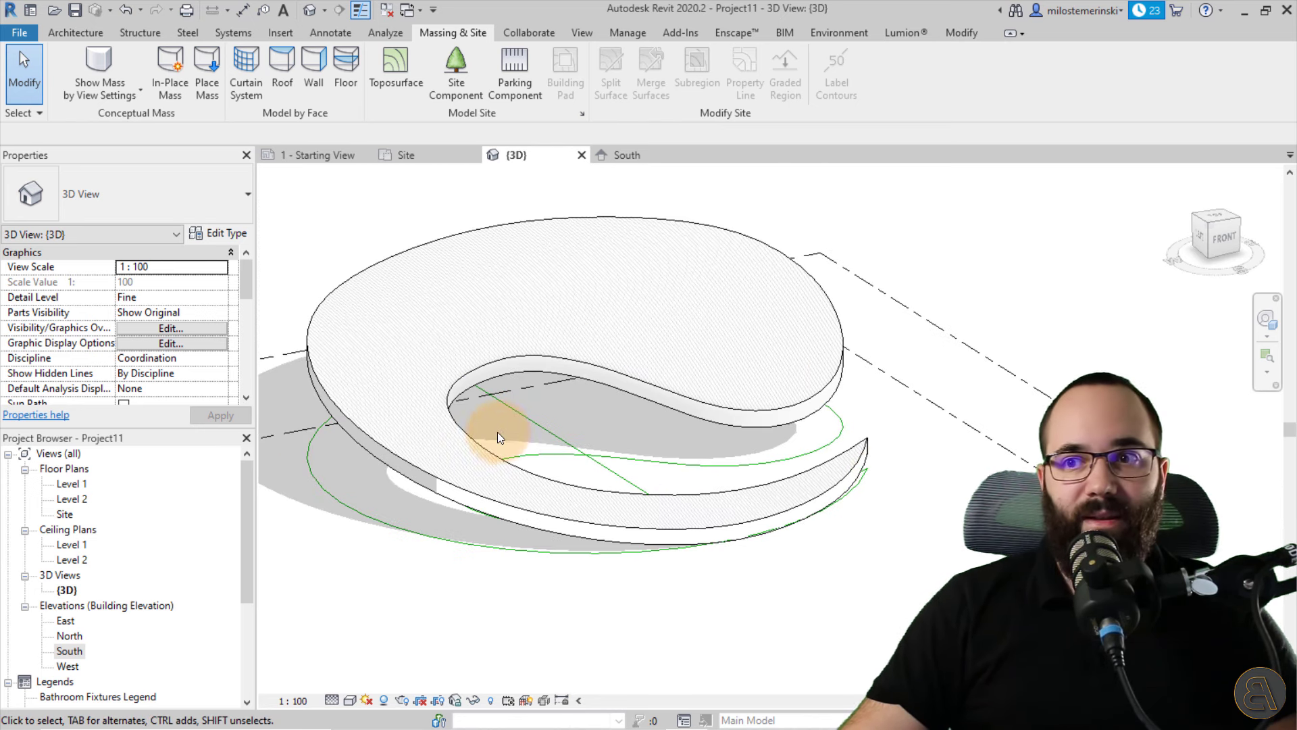
middle_click_drag(633, 450, 612, 481)
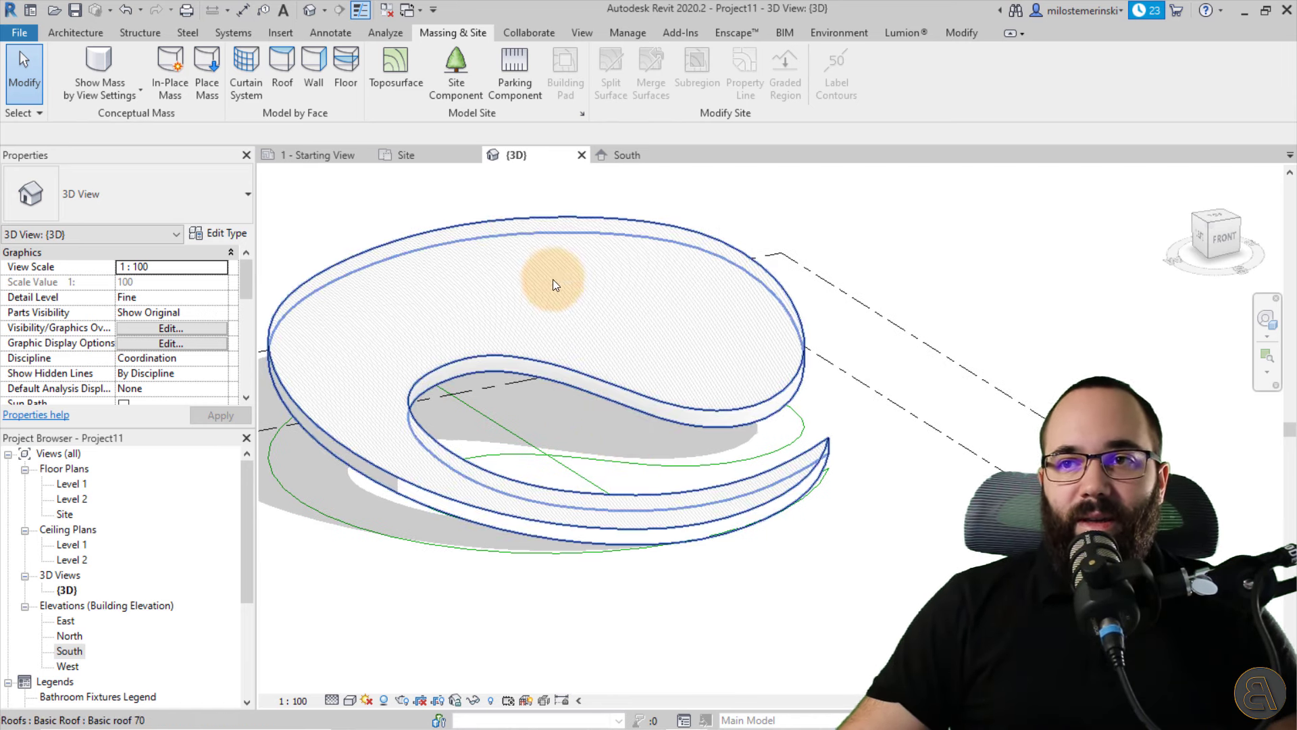
- Set the visual style of the Site floor plan to Wireframe
left_click(419, 157)
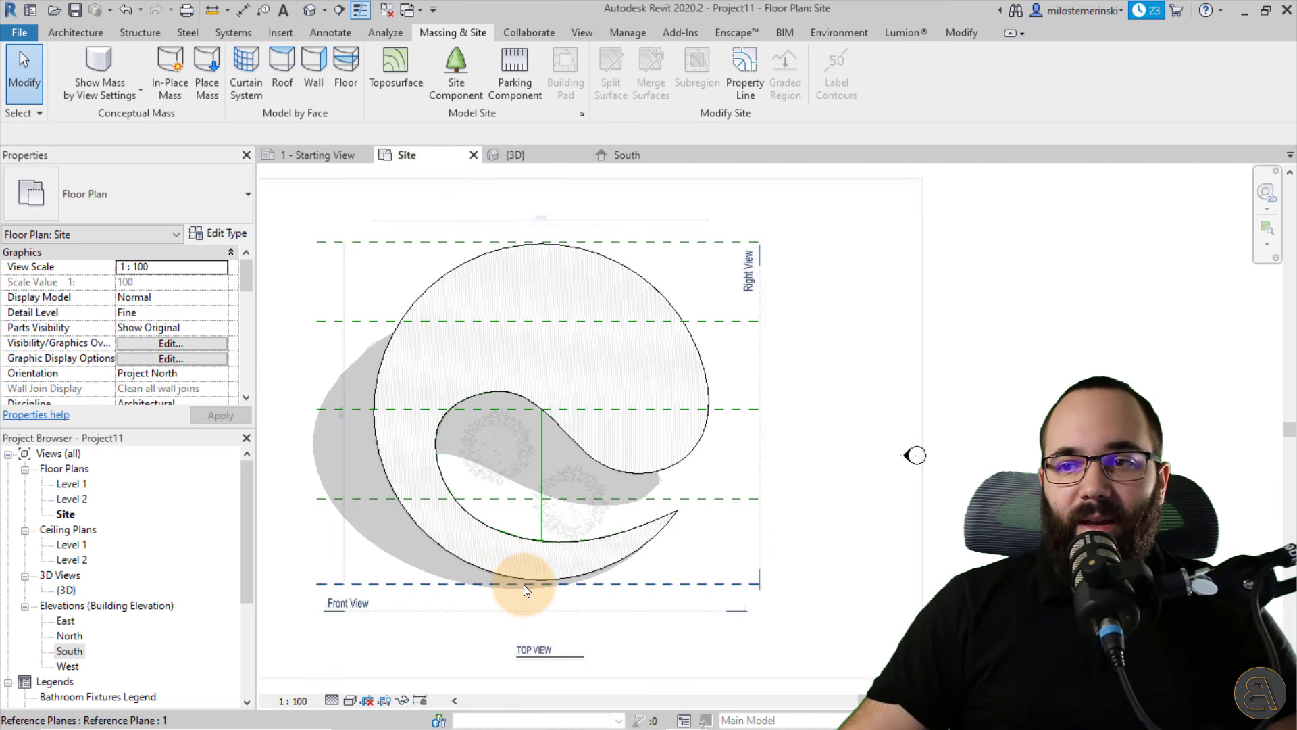
scroll(561, 567, "up", 4)
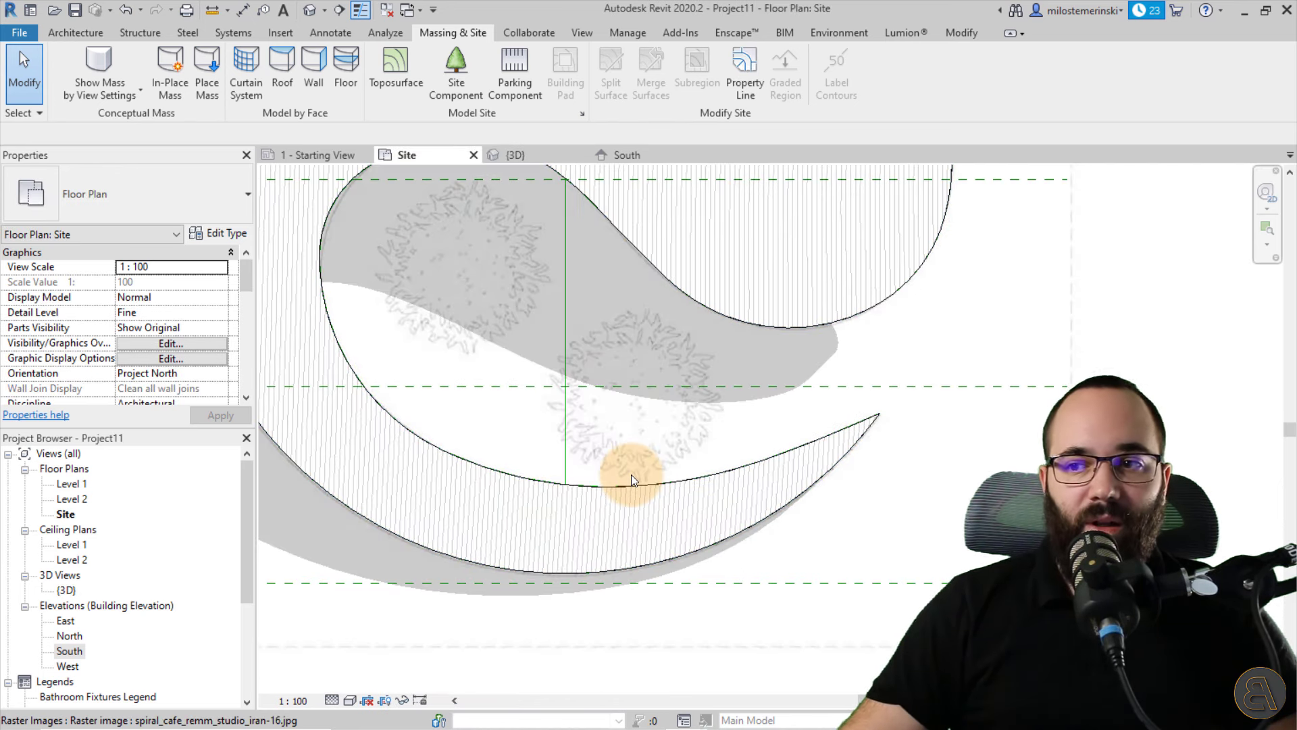
left_click(350, 701)
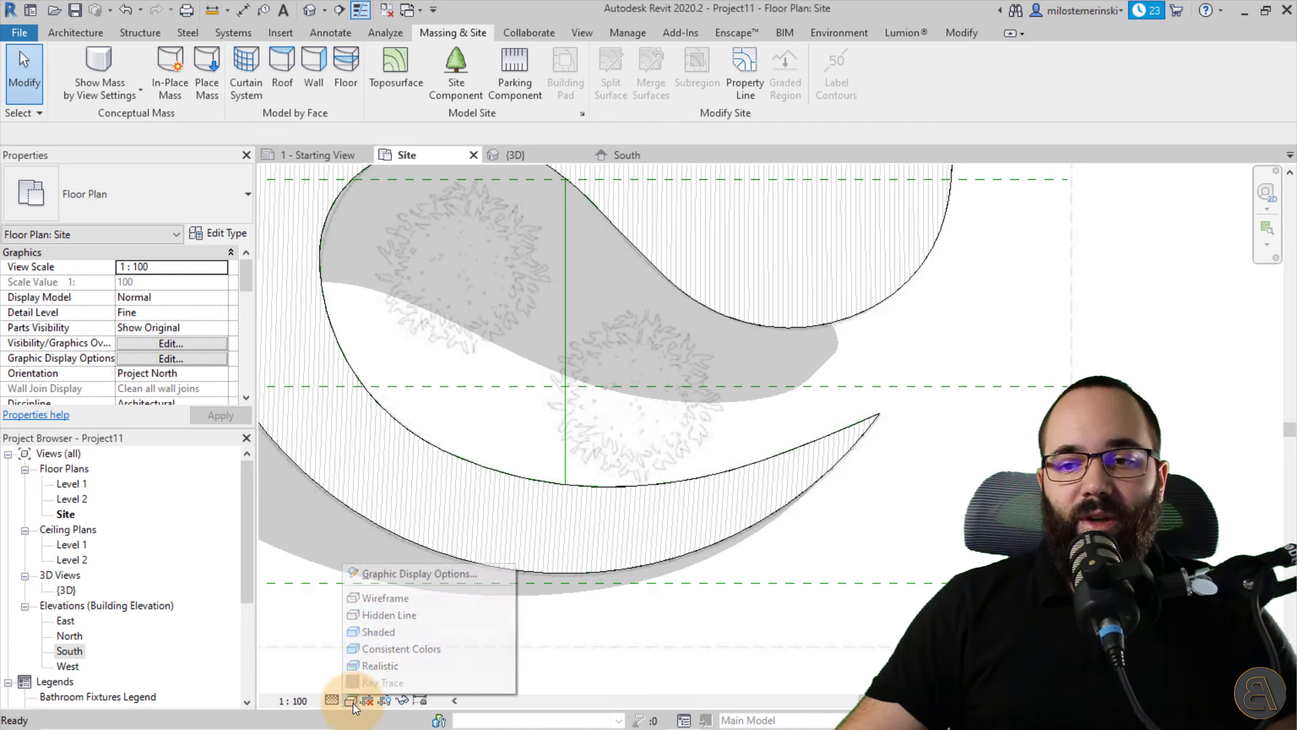
left_click(385, 600)
scroll(675, 561, "up", 3)
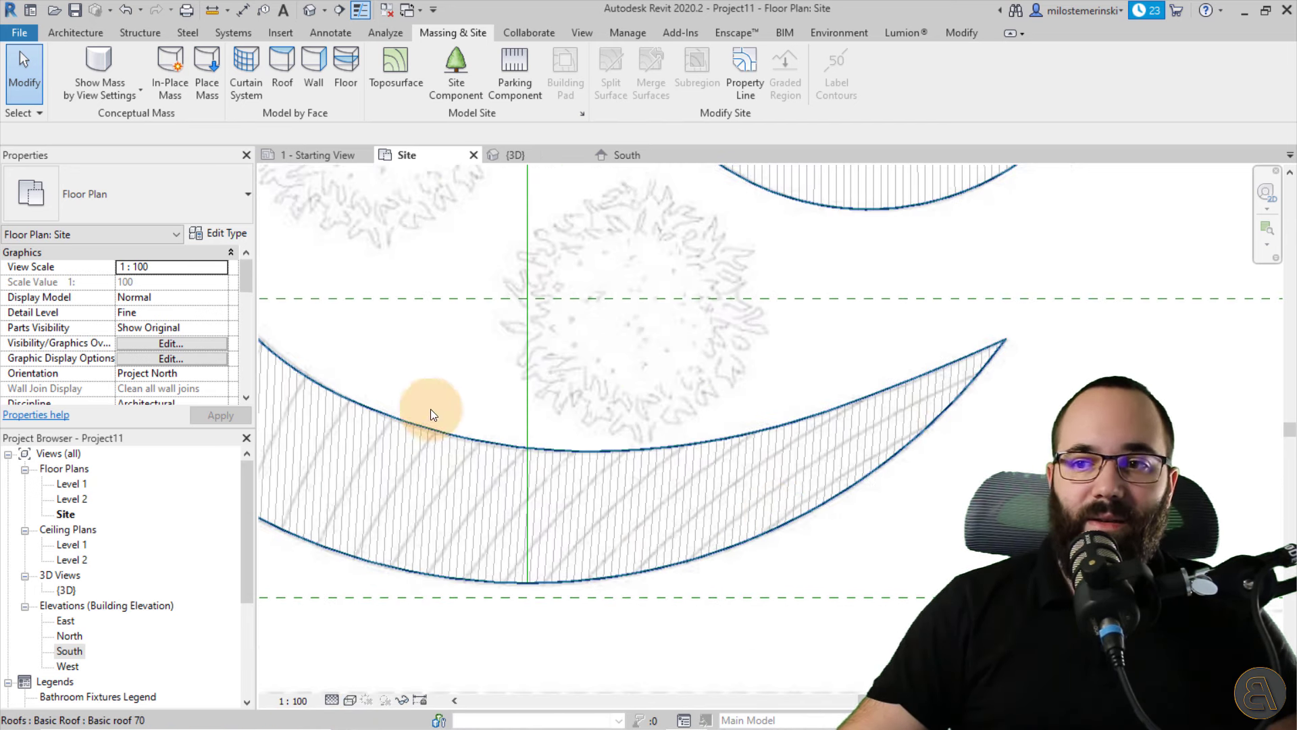
scroll(403, 366, "down", 2)
- Start an in-place component in the Generic Models category, keeping the default name Generic Models 1
left_click(71, 35)
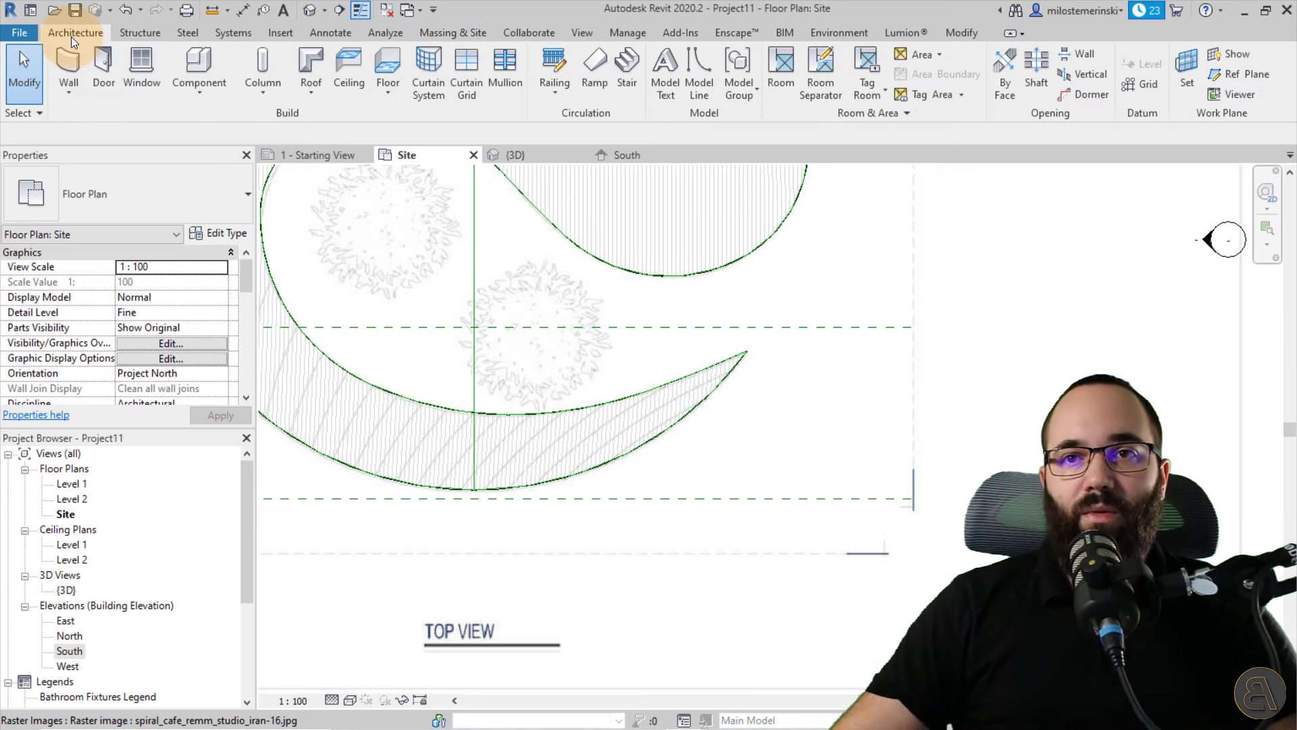
left_click(217, 96)
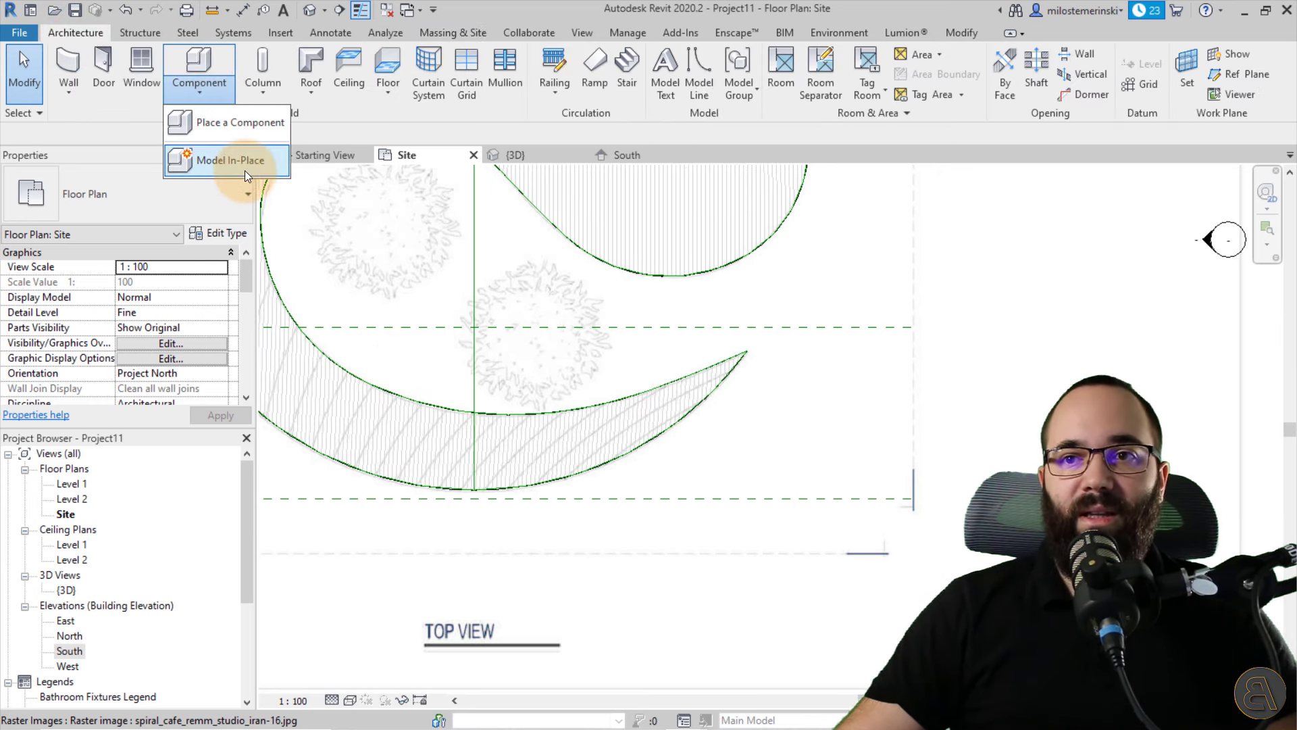
left_click(243, 168)
scroll(218, 330, "down", 1)
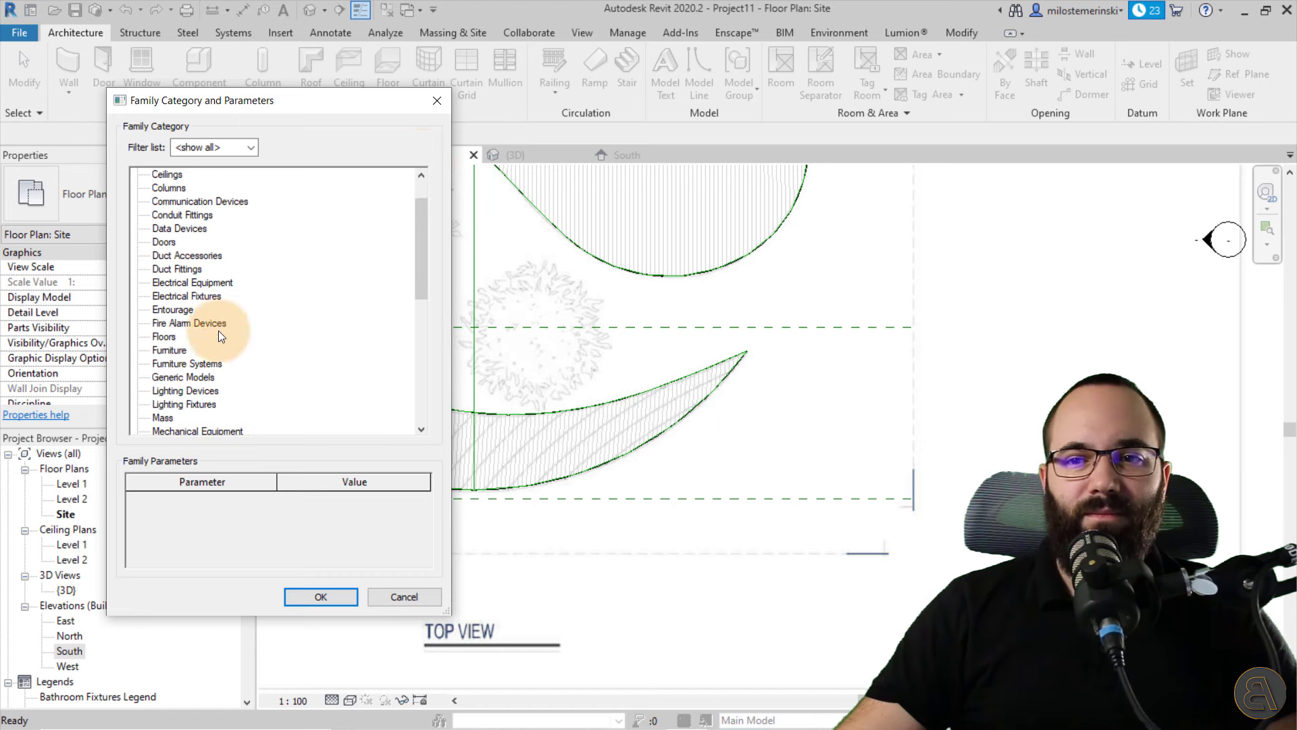
double_click(167, 377)
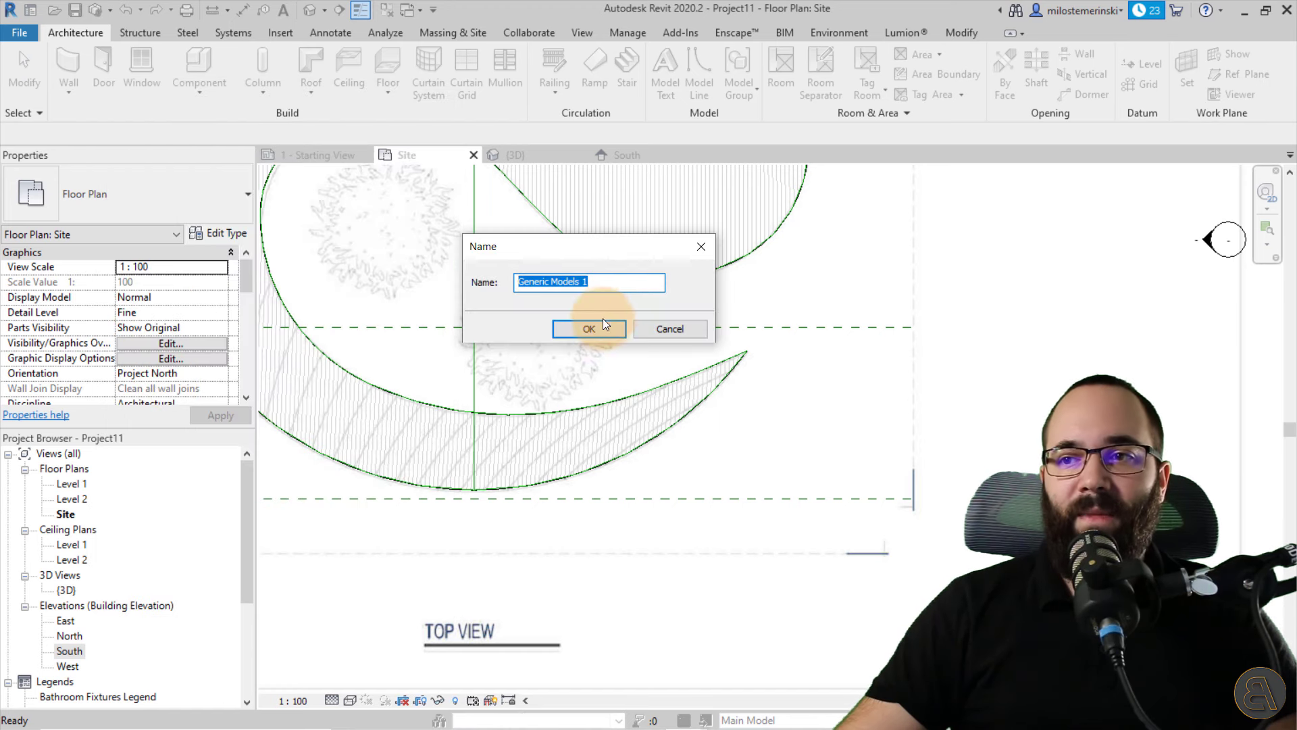
left_click(589, 328)
mouse_move(579, 336)
middle_mouse_down()
mouse_move(597, 323)
mouse_move(581, 312)
middle_mouse_up()
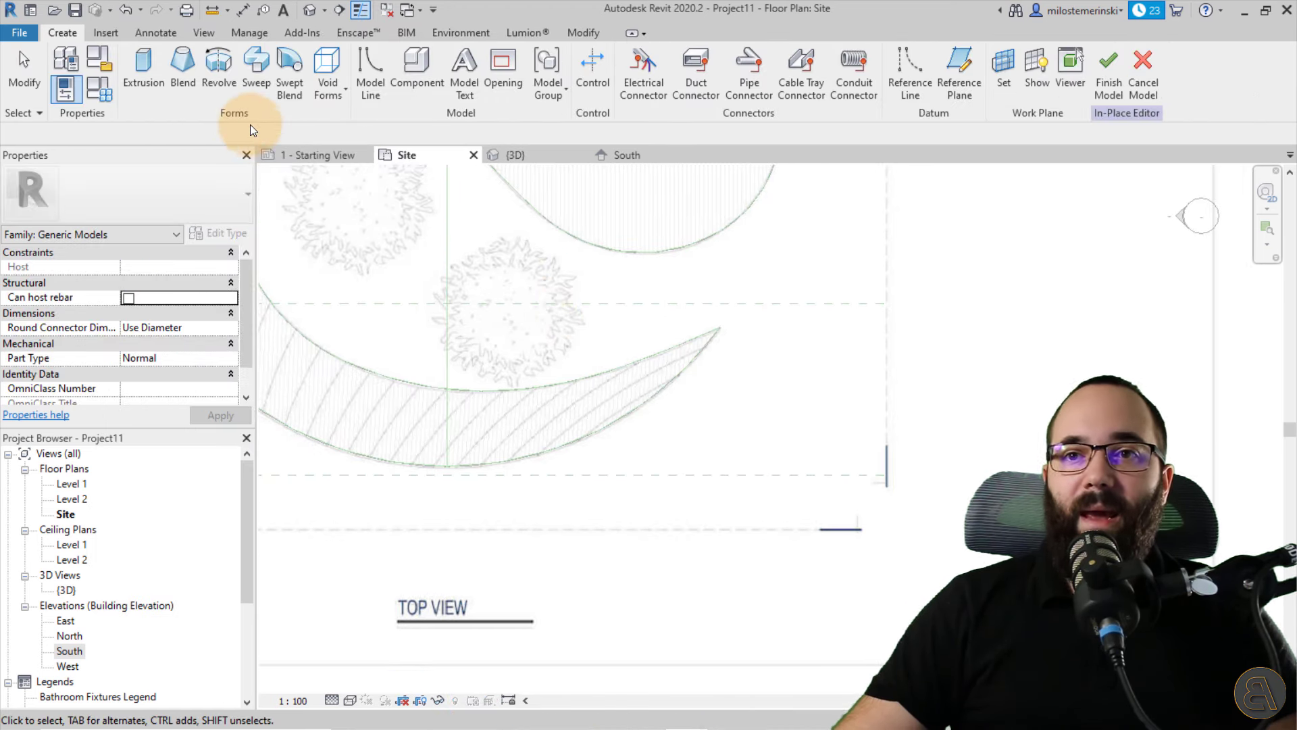
- Start a void extrusion and sketch an arc tracing the outermost curved reference line near the roof's pointed tip
left_click(336, 100)
left_click(349, 123)
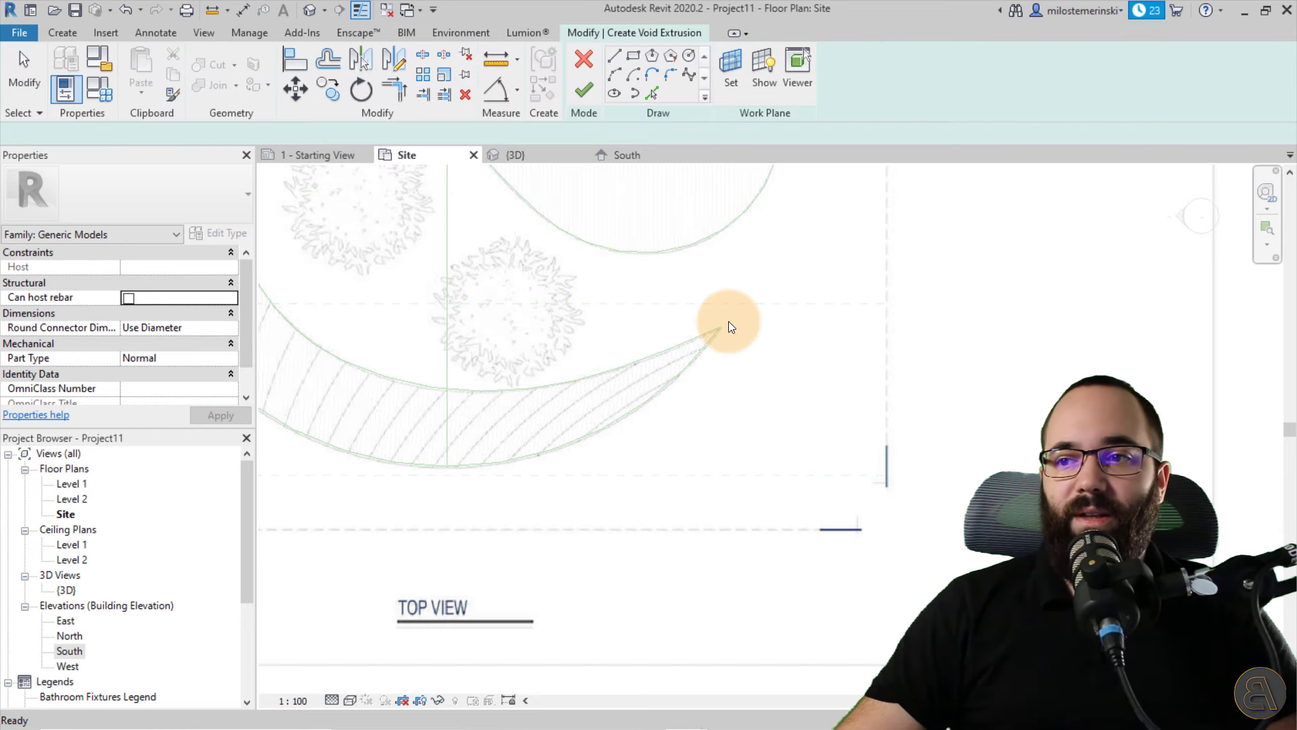
scroll(608, 449, "up", 2)
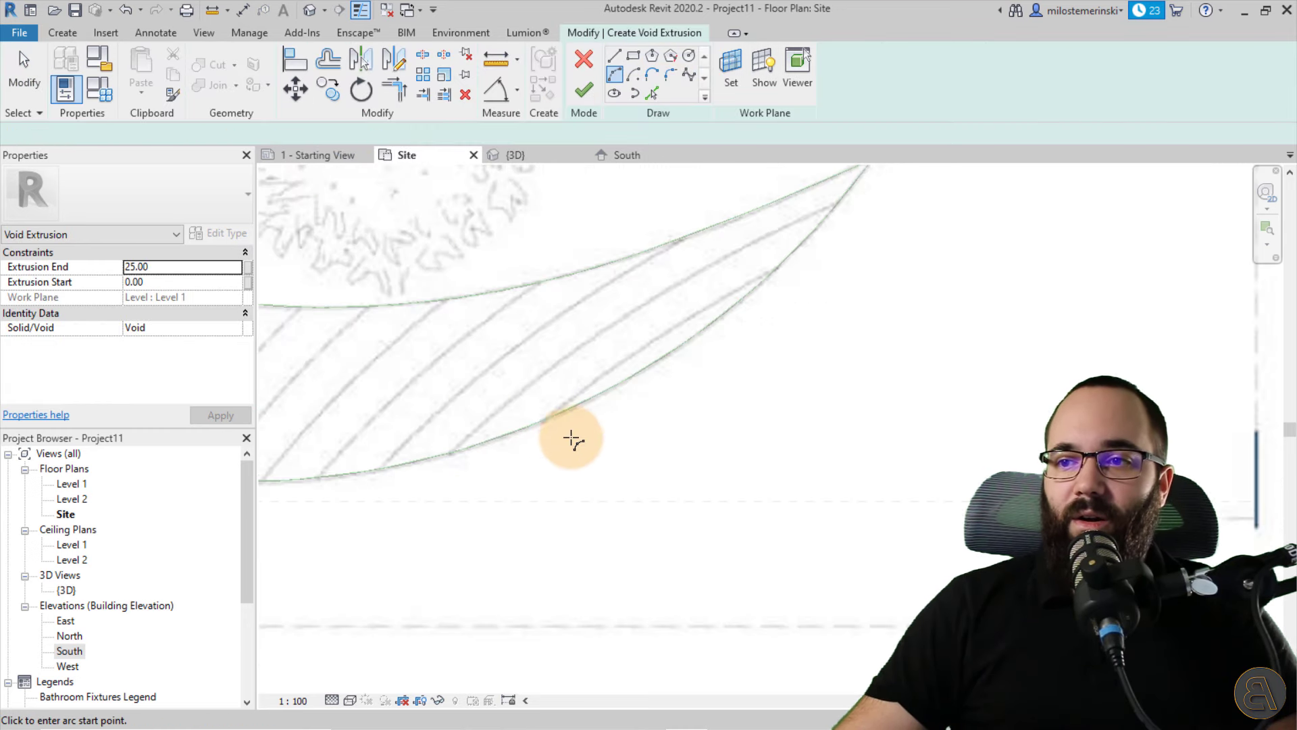
left_click(512, 453)
left_click(845, 247)
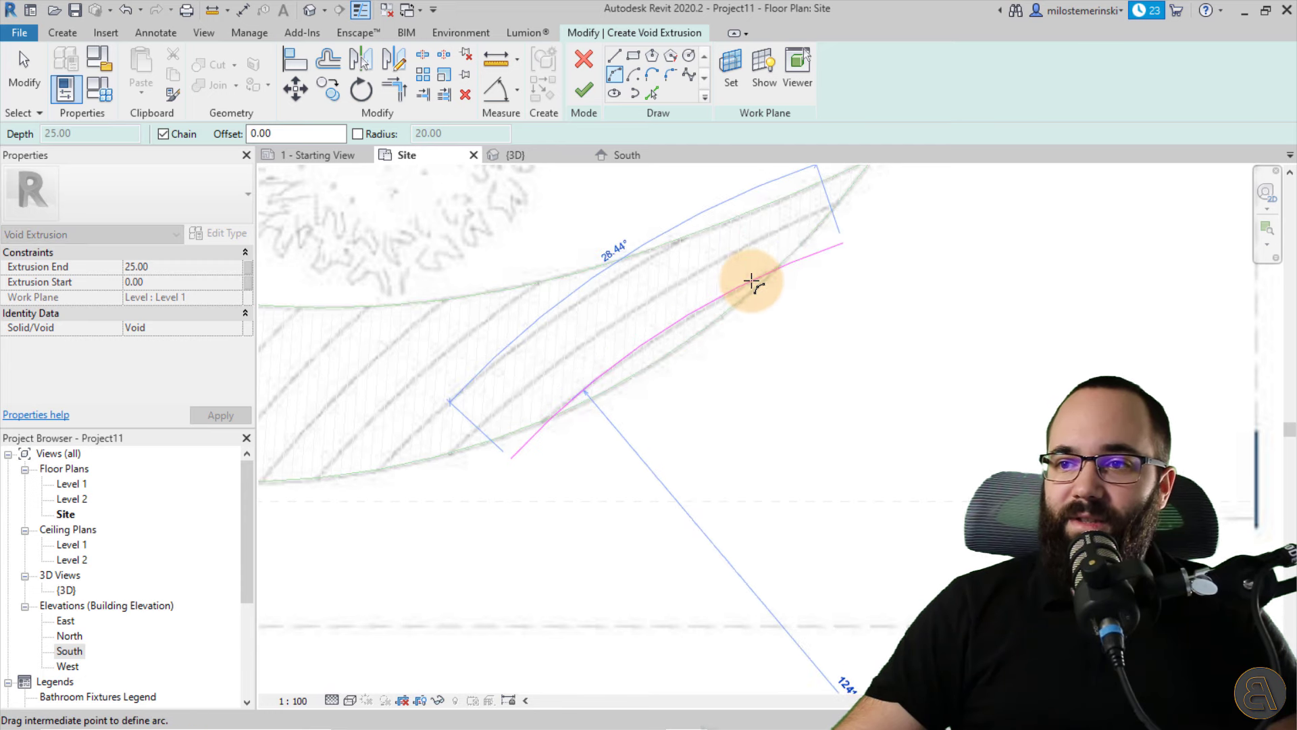
left_click(752, 283)
- Close the void profile with straight lines outside the roof edge and finish the extrusion sketch
left_click(613, 56)
left_click(843, 283)
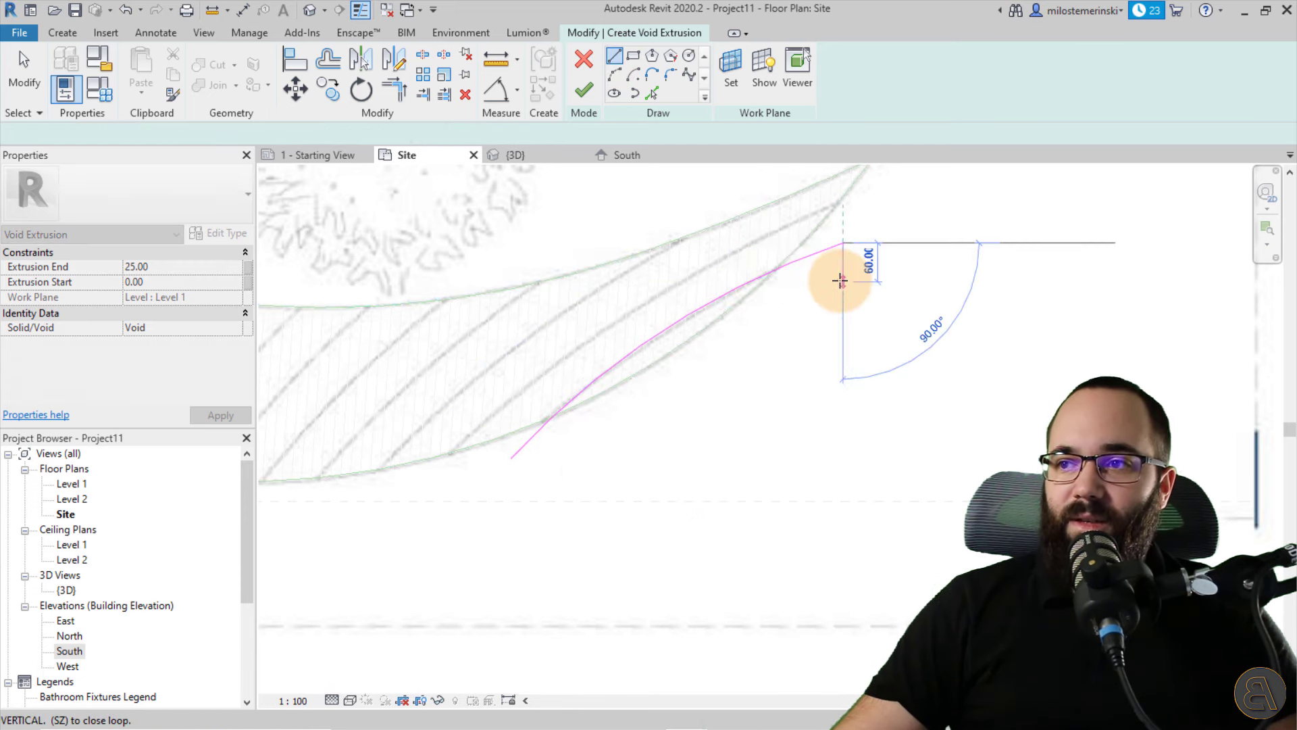
left_click(561, 465)
left_click(514, 462)
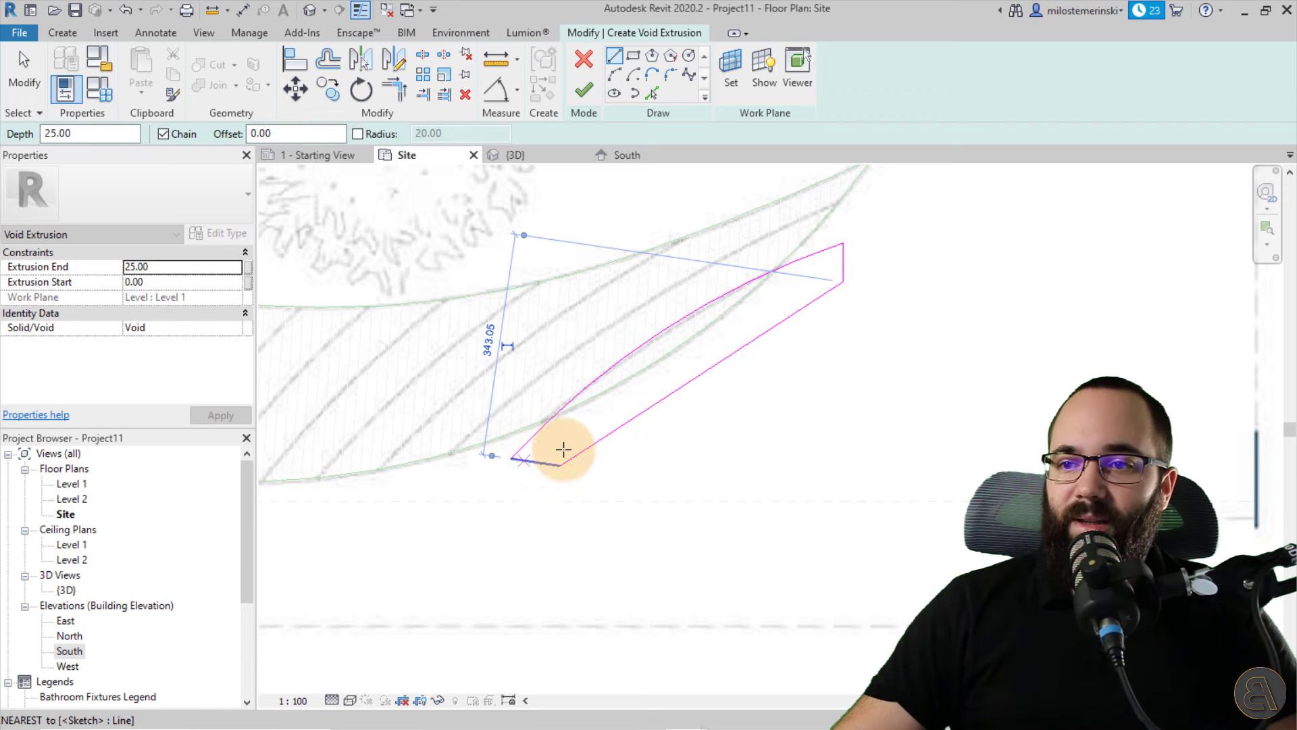
left_click(585, 92)
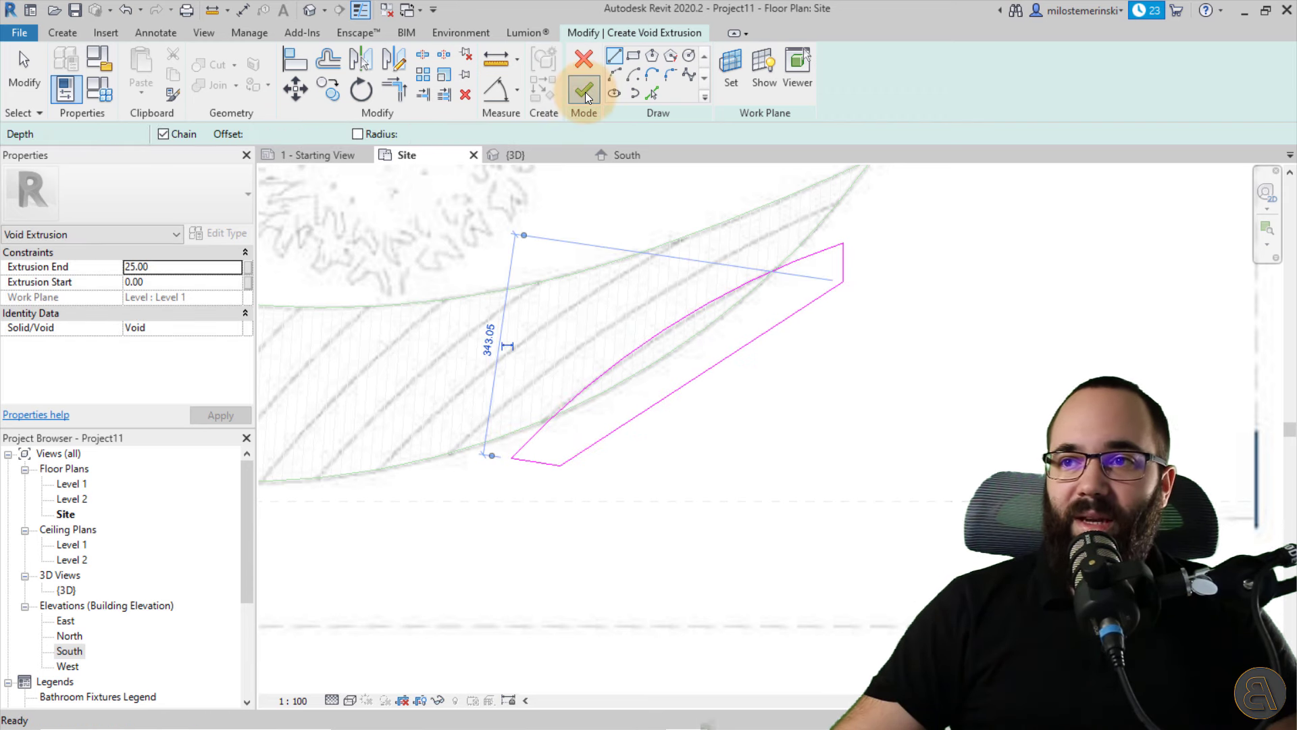
- In the 3D view, stretch the void's top up to about 205 so it passes through the roof
left_click(530, 158)
scroll(810, 494, "up", 5)
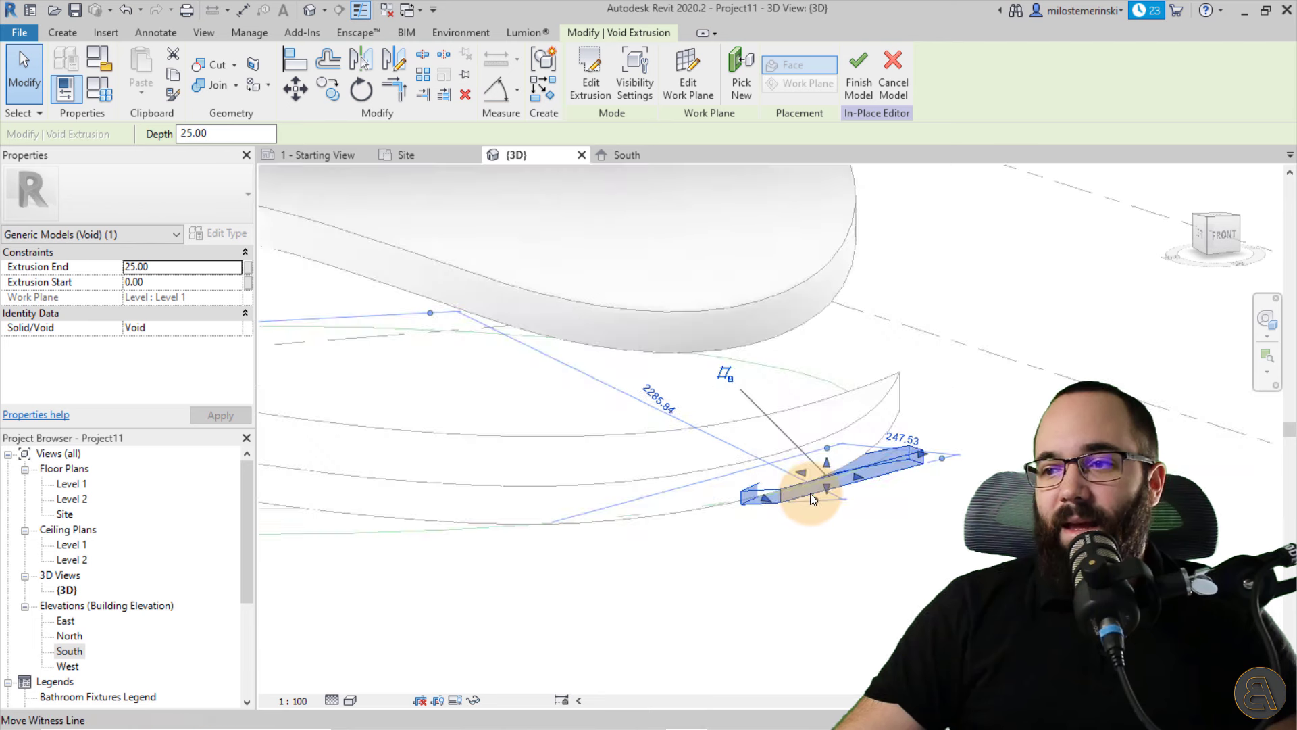
left_click_drag(854, 481, 834, 481)
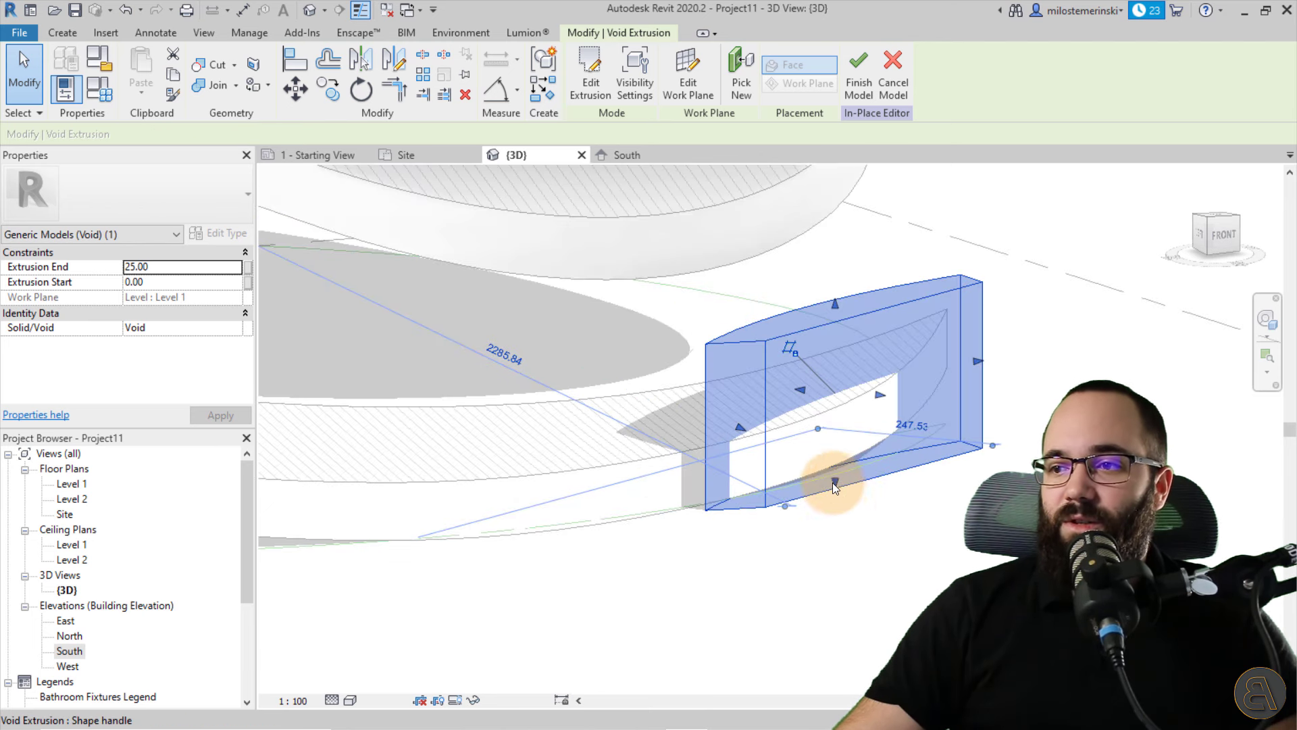
left_click(837, 521)
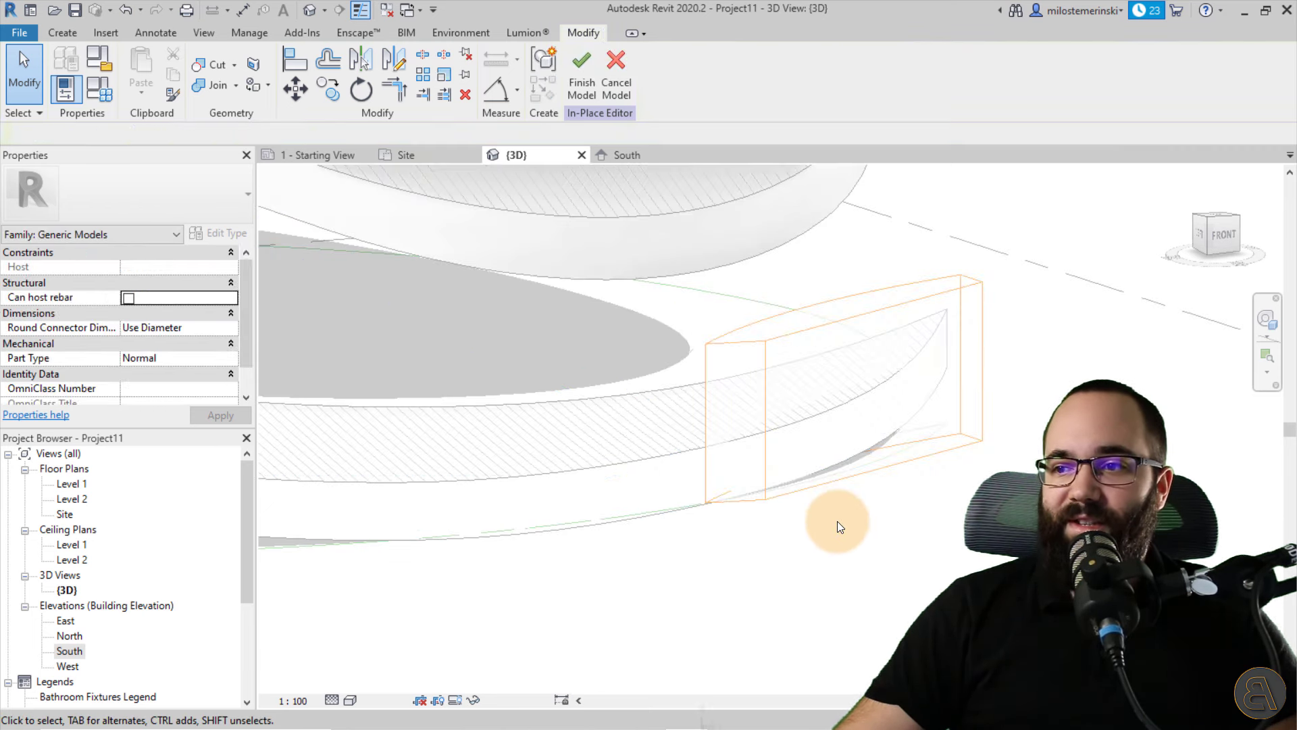
- Cut the roof with the void extrusion to form the first recess near the tip
left_click(215, 66)
left_click(594, 398)
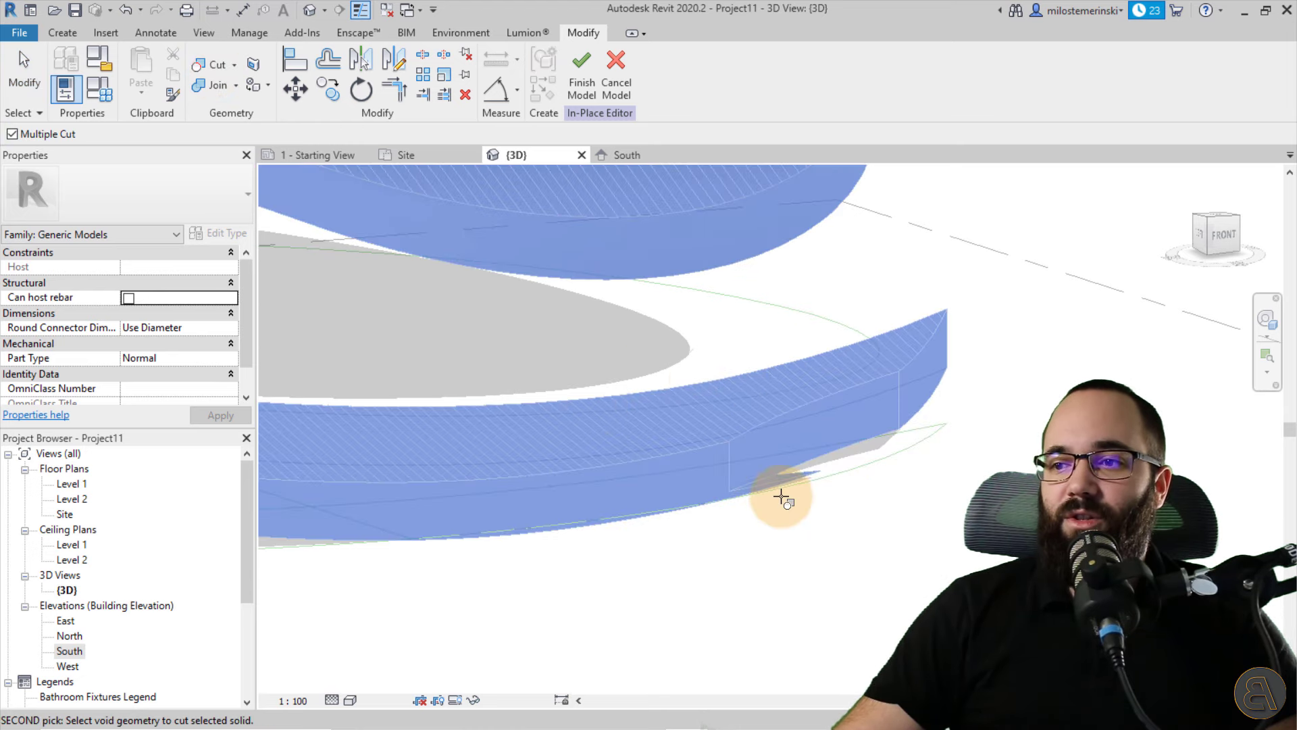
left_click(814, 497)
key("Escape")
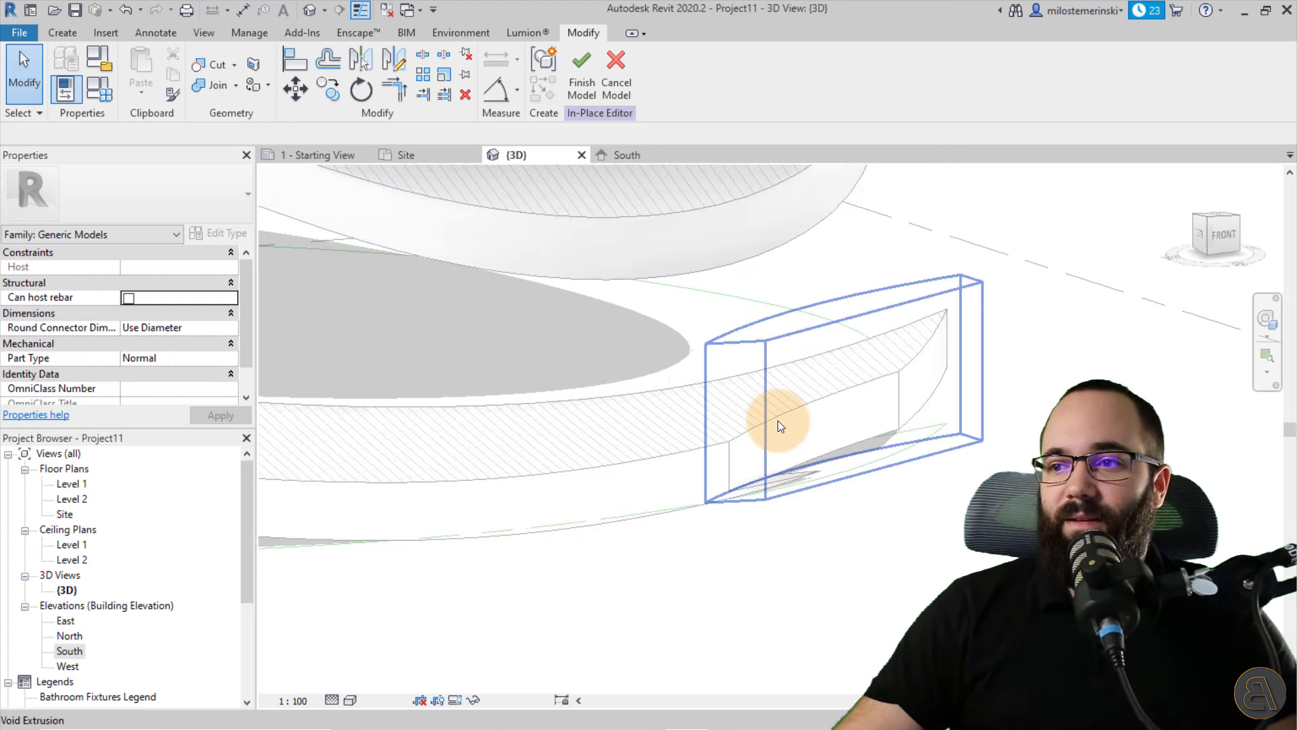
- Raise the base of the first void to about 33 so the recess leaves a roof ledge beneath it
left_click(801, 463)
scroll(802, 464, "up", 2)
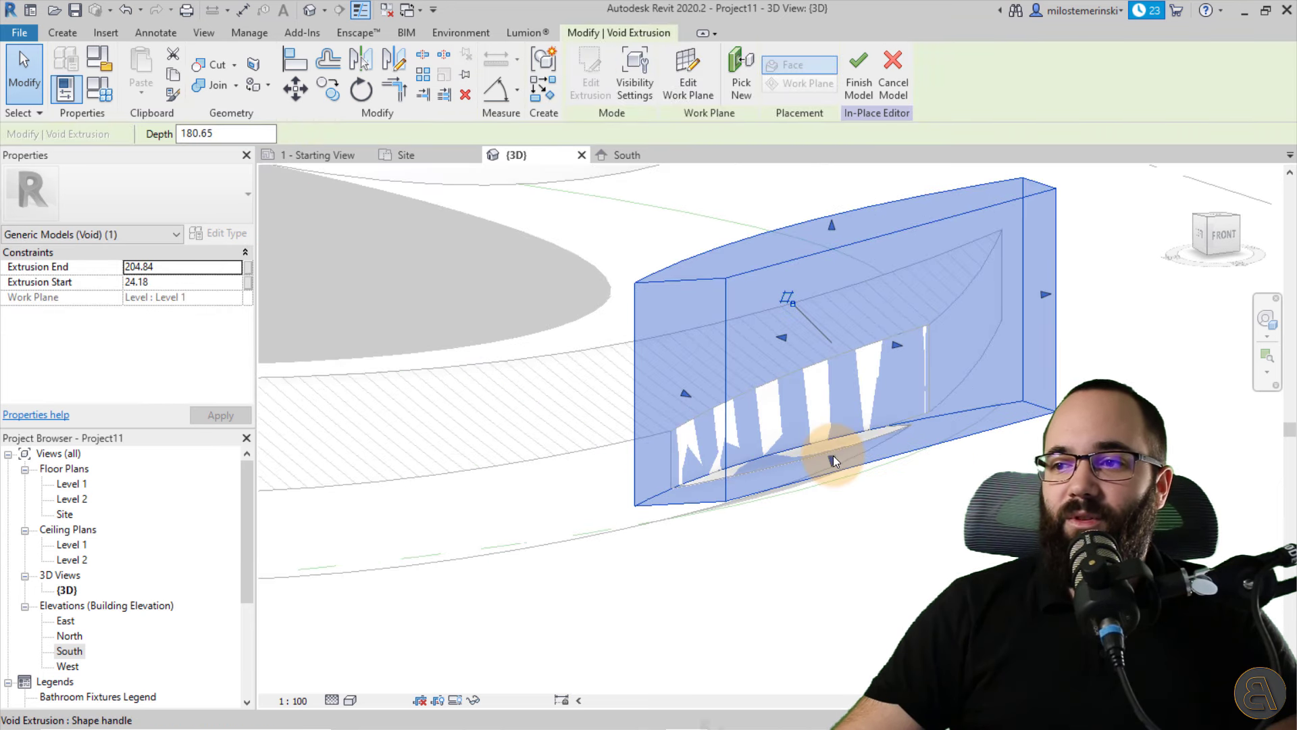
left_click(870, 537)
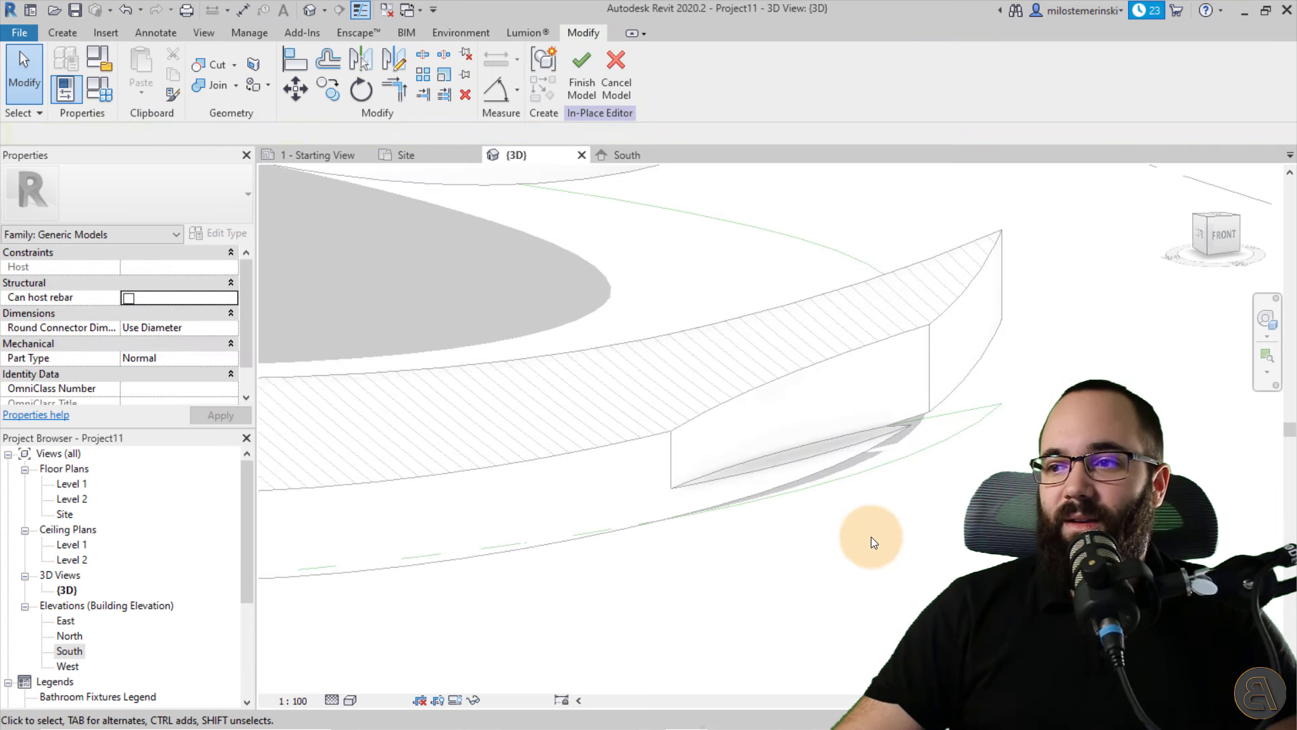
left_click(831, 446)
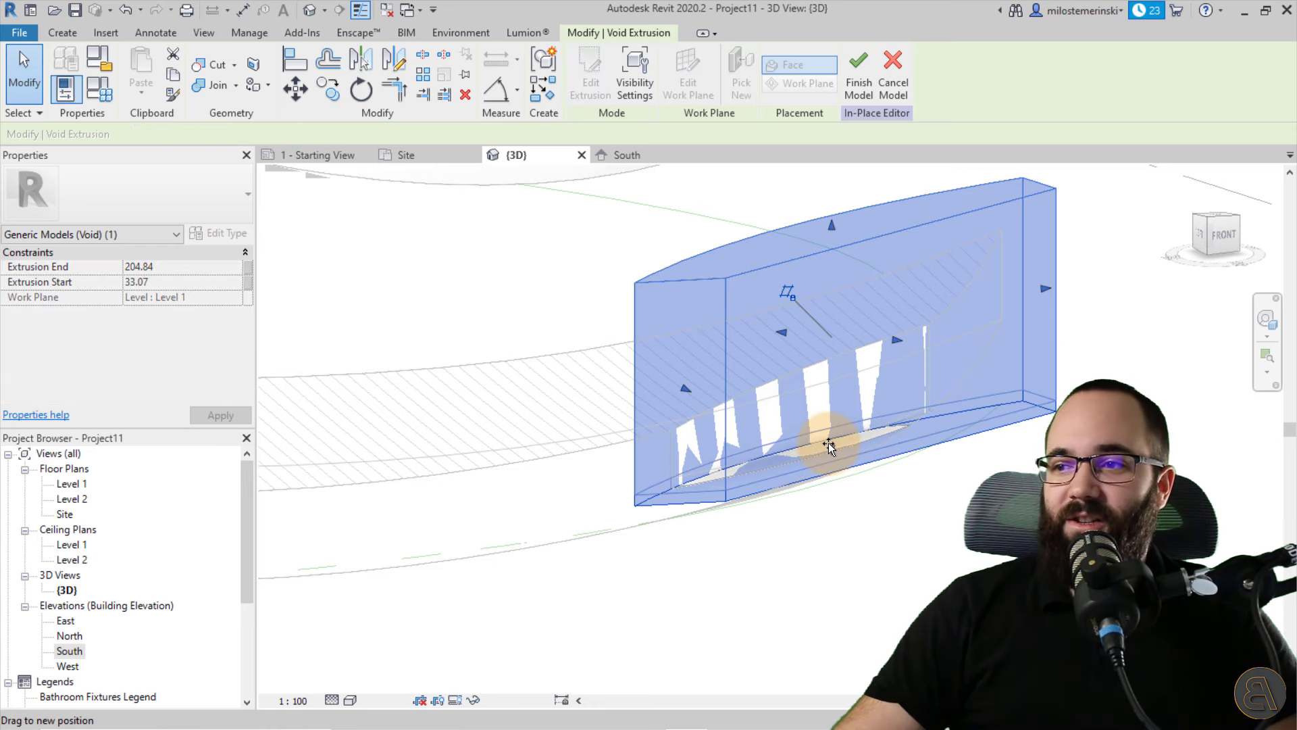
left_click(897, 524)
middle_click_drag(897, 524, 894, 492, "shift")
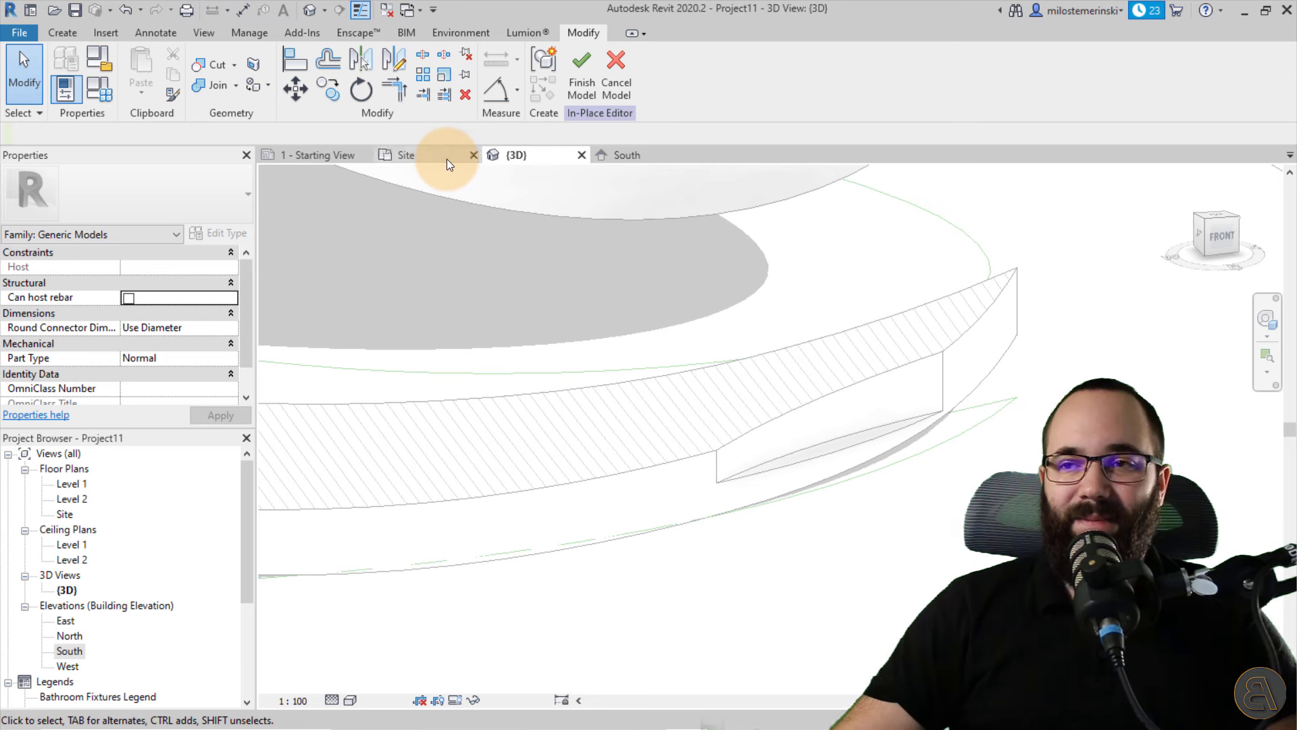
- In the Site plan, start a second void extrusion and sketch an arc along the next curved reference line inward
left_click(427, 157)
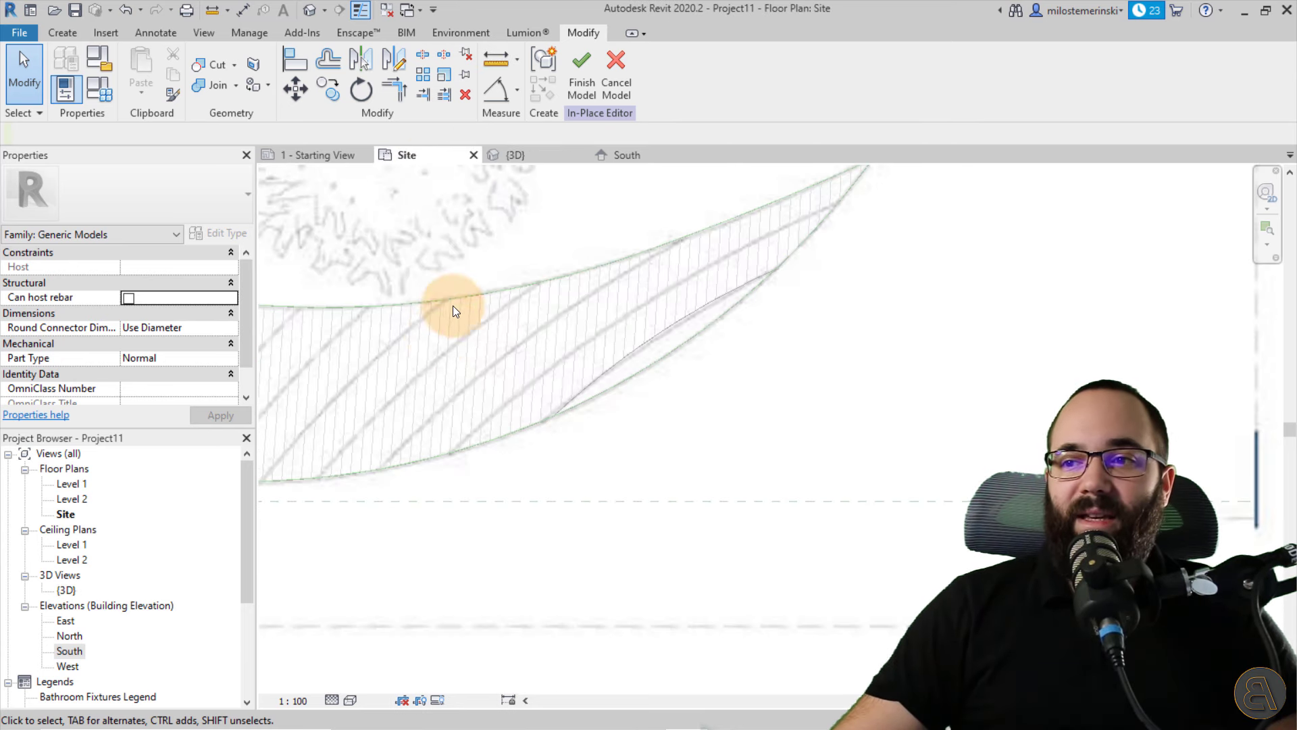
left_click(66, 34)
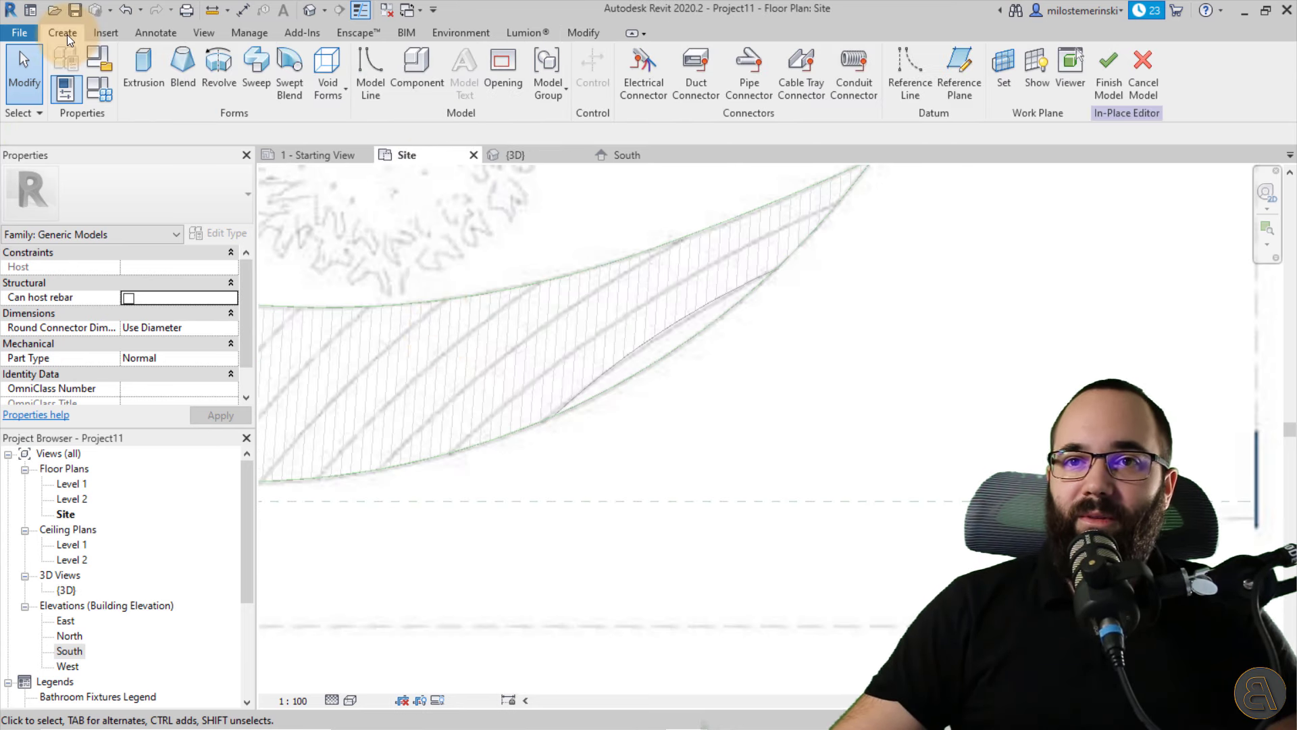
left_click(338, 103)
left_click(353, 123)
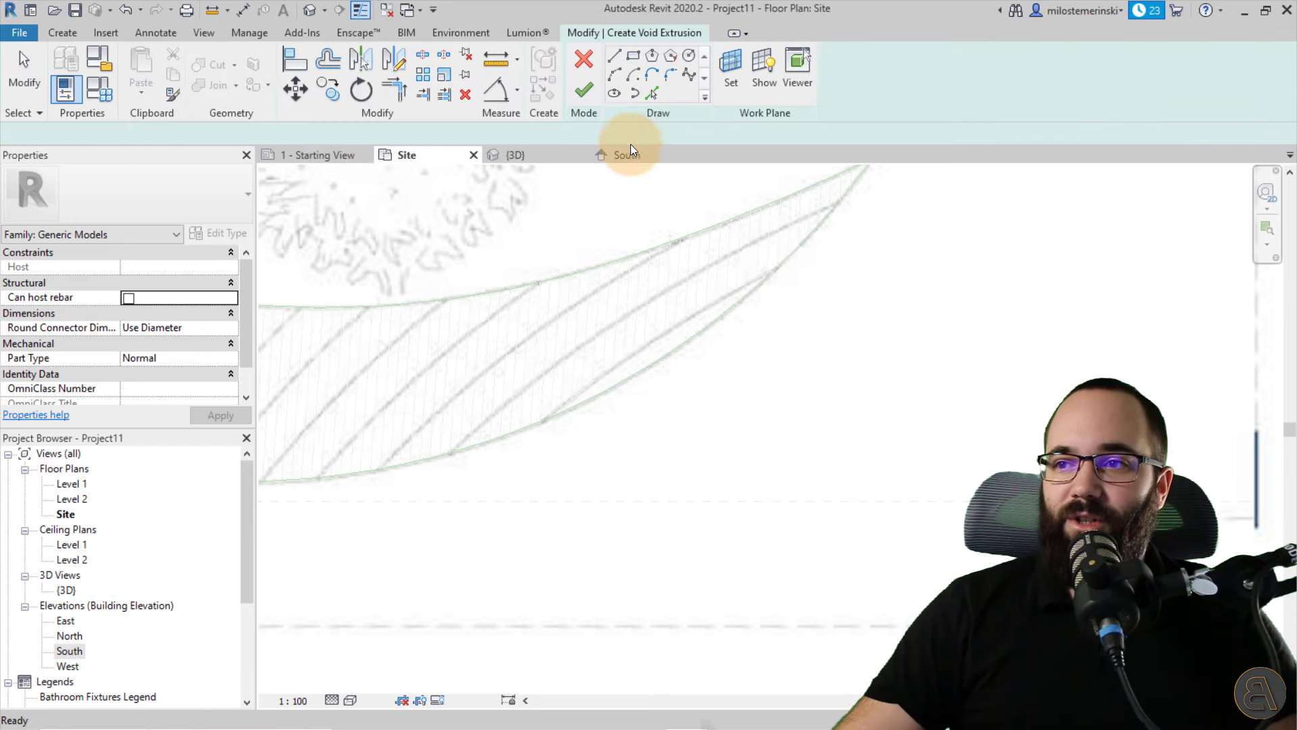
left_click(615, 74)
left_click(451, 462)
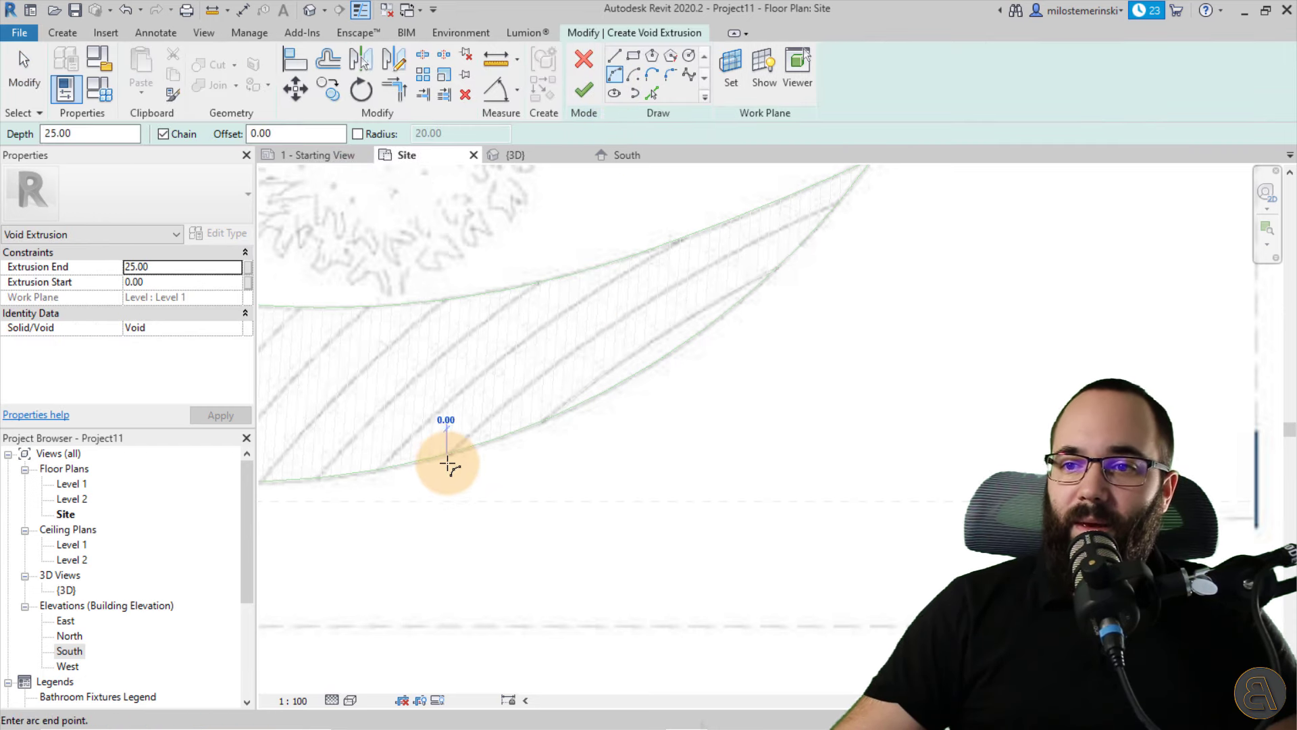
left_click(857, 198)
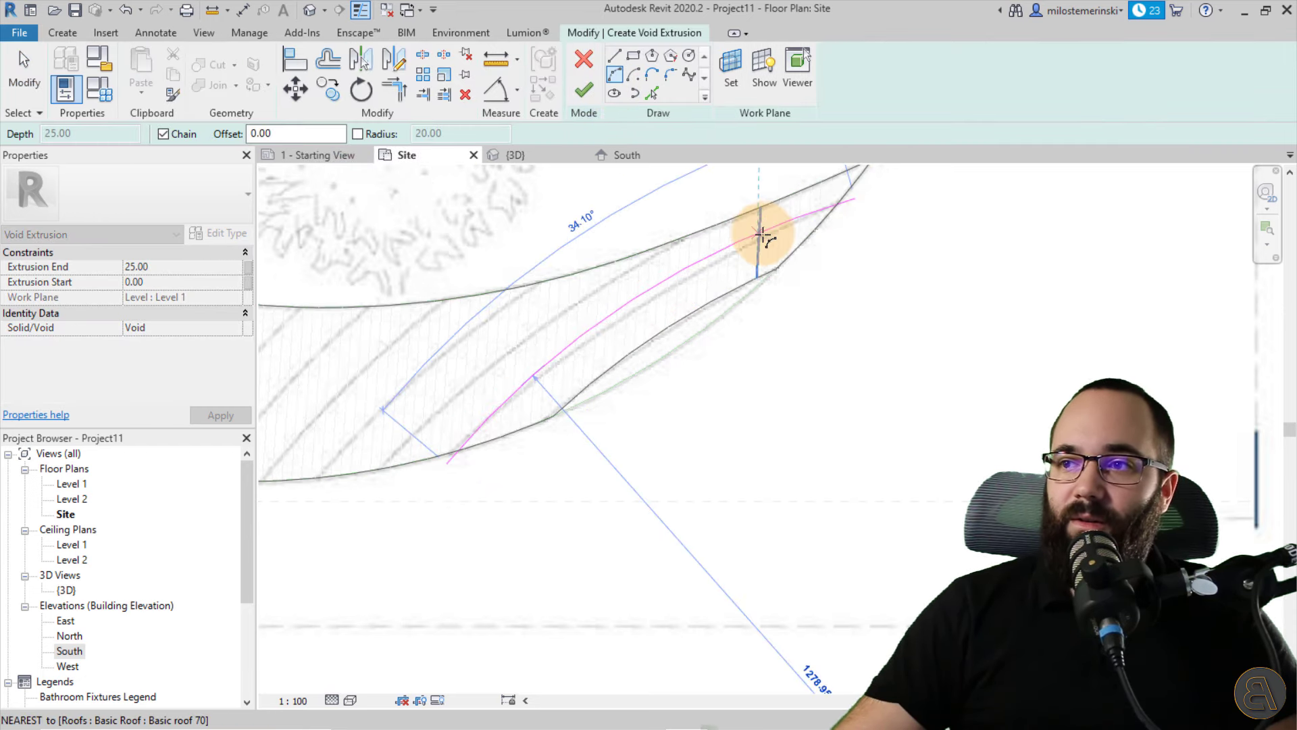
left_click(768, 236)
- Close the second void profile with straight lines outside the roof edge and finish the sketch in the 3D view
left_click(622, 55)
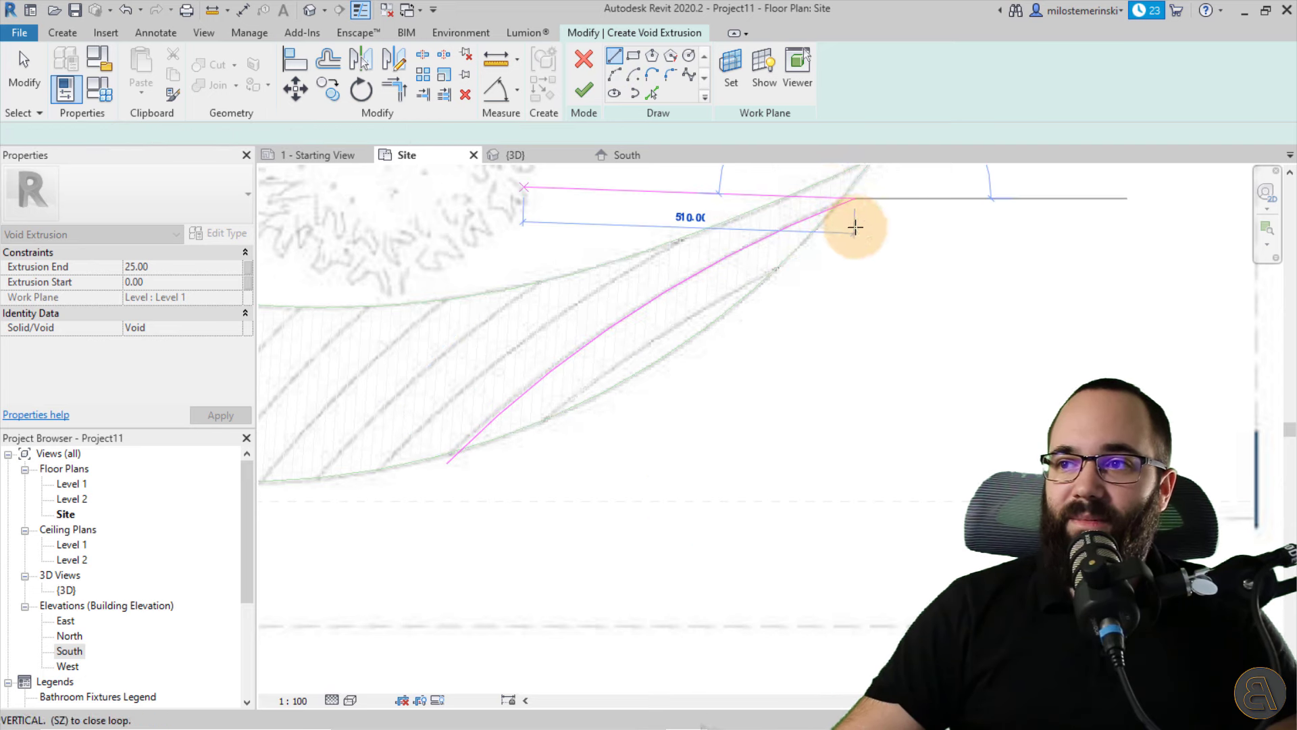
left_click(883, 249)
left_click(465, 477)
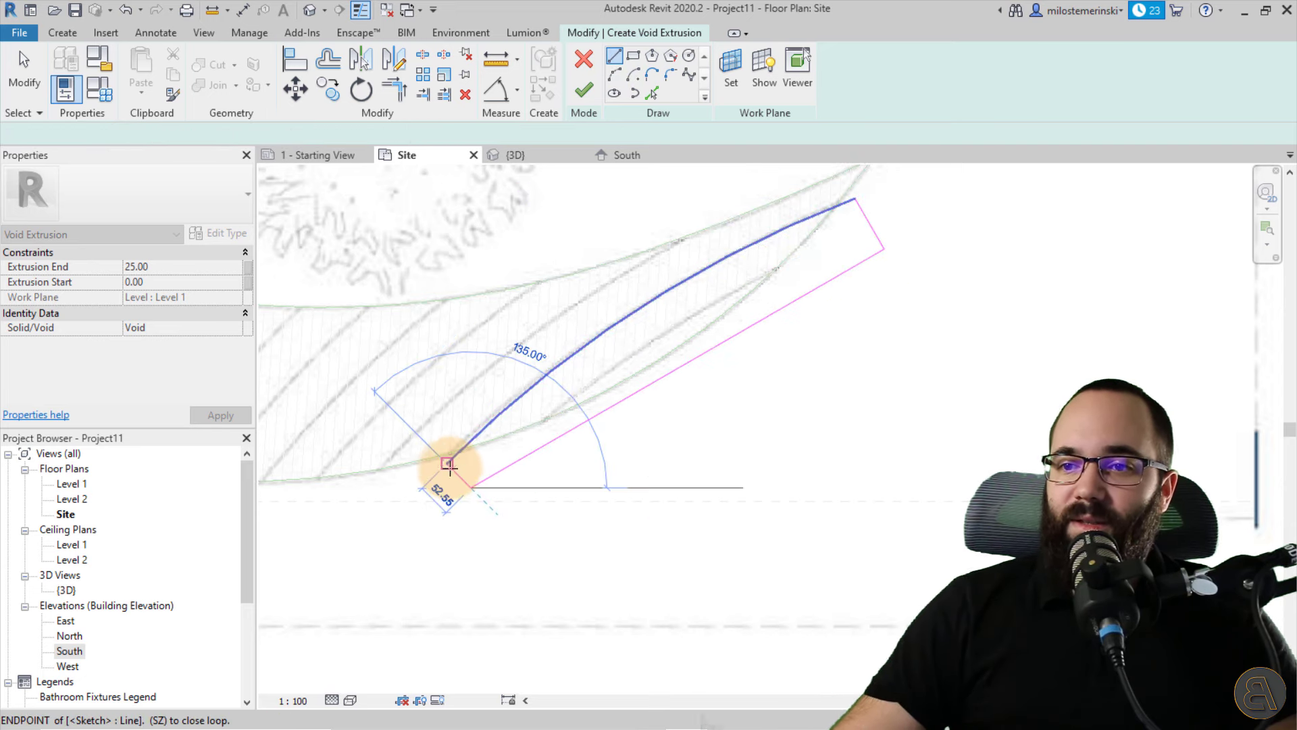
left_click(448, 463)
left_click(541, 154)
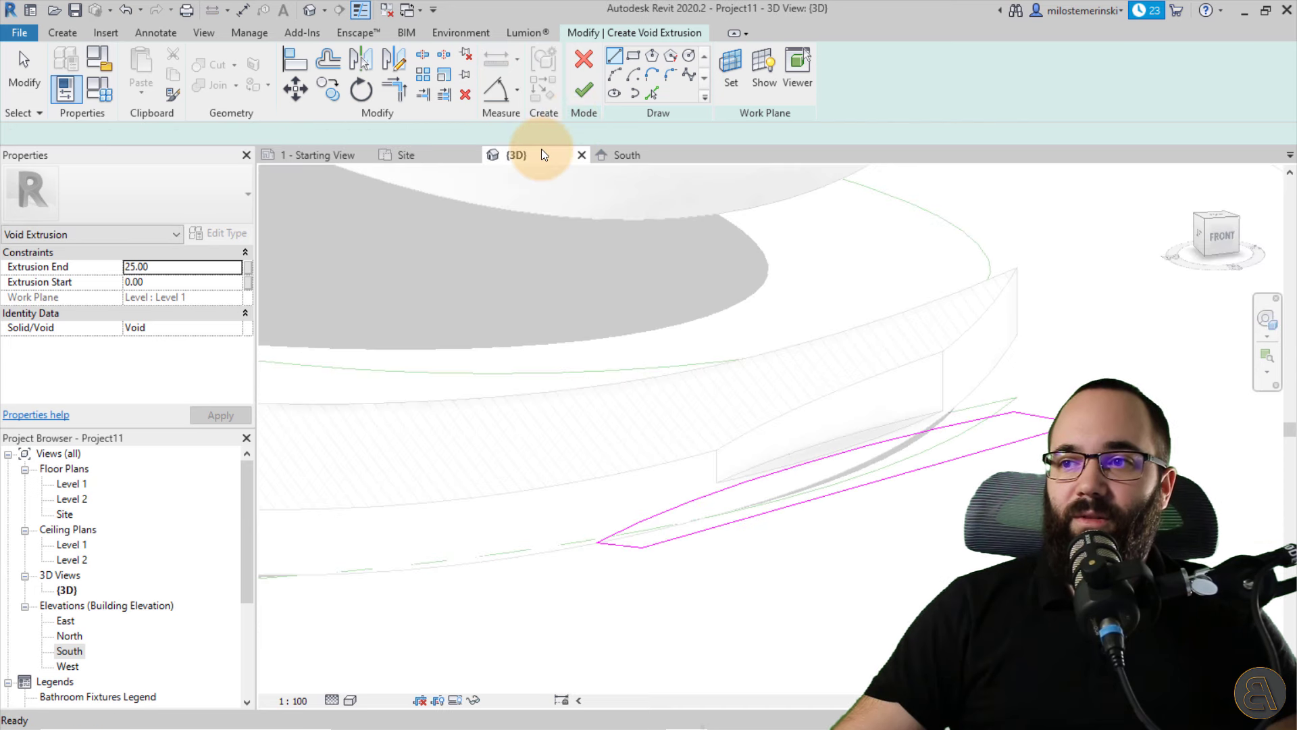
left_click(584, 90)
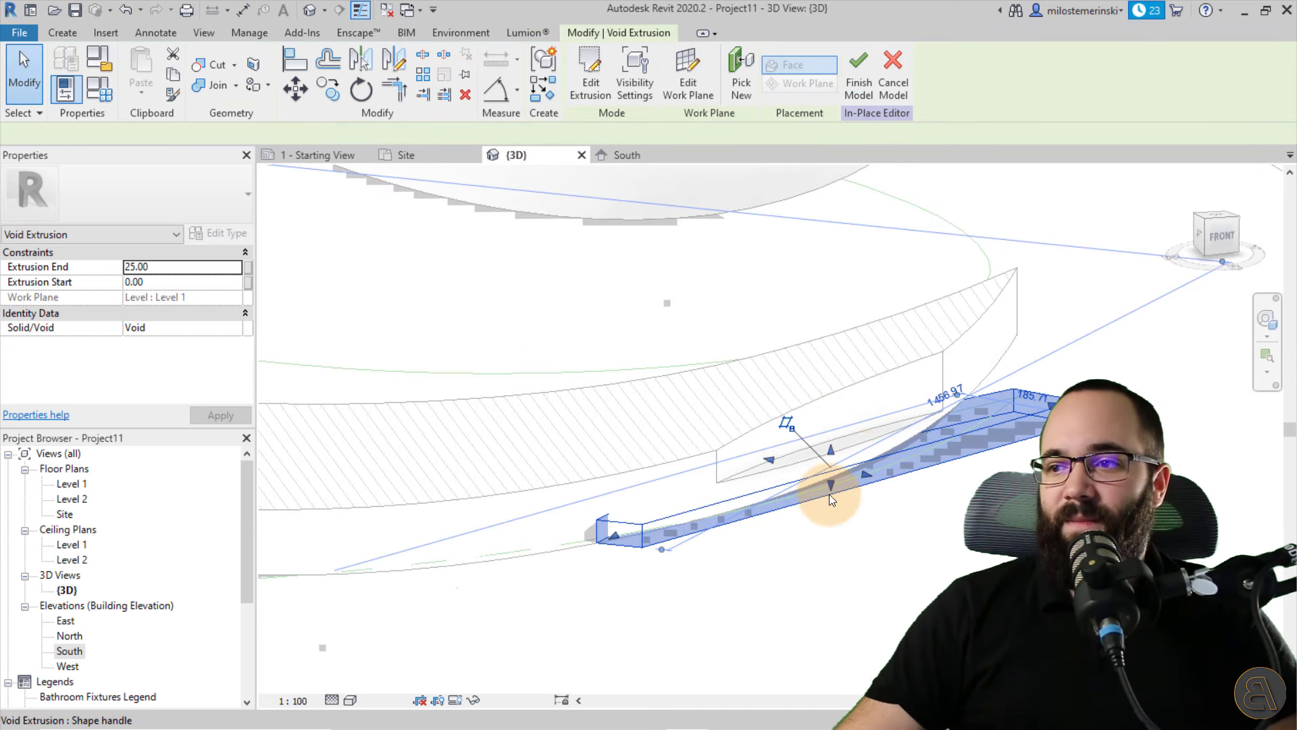
- Stretch the second void's top to about 222 and raise its base to about 54
left_click(767, 521)
left_click_drag(830, 448, 830, 269)
left_click_drag(836, 434, 836, 423)
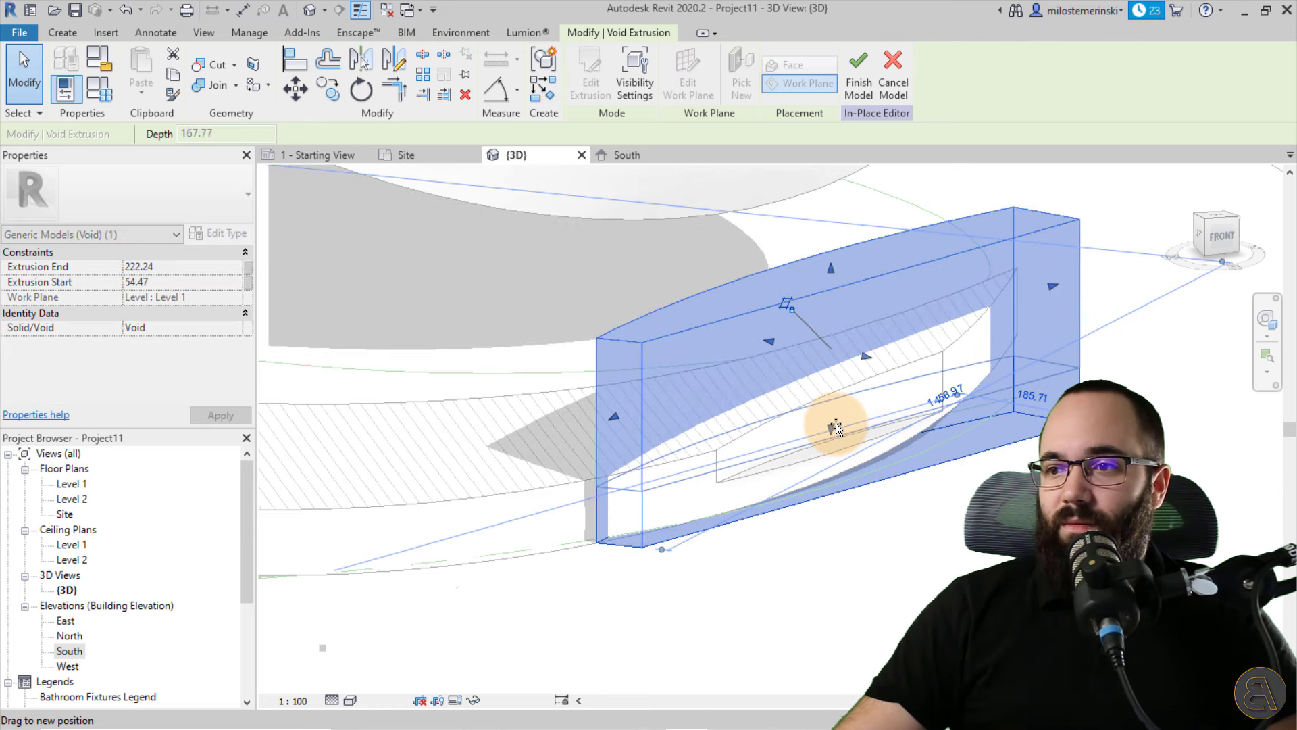
left_click(862, 543)
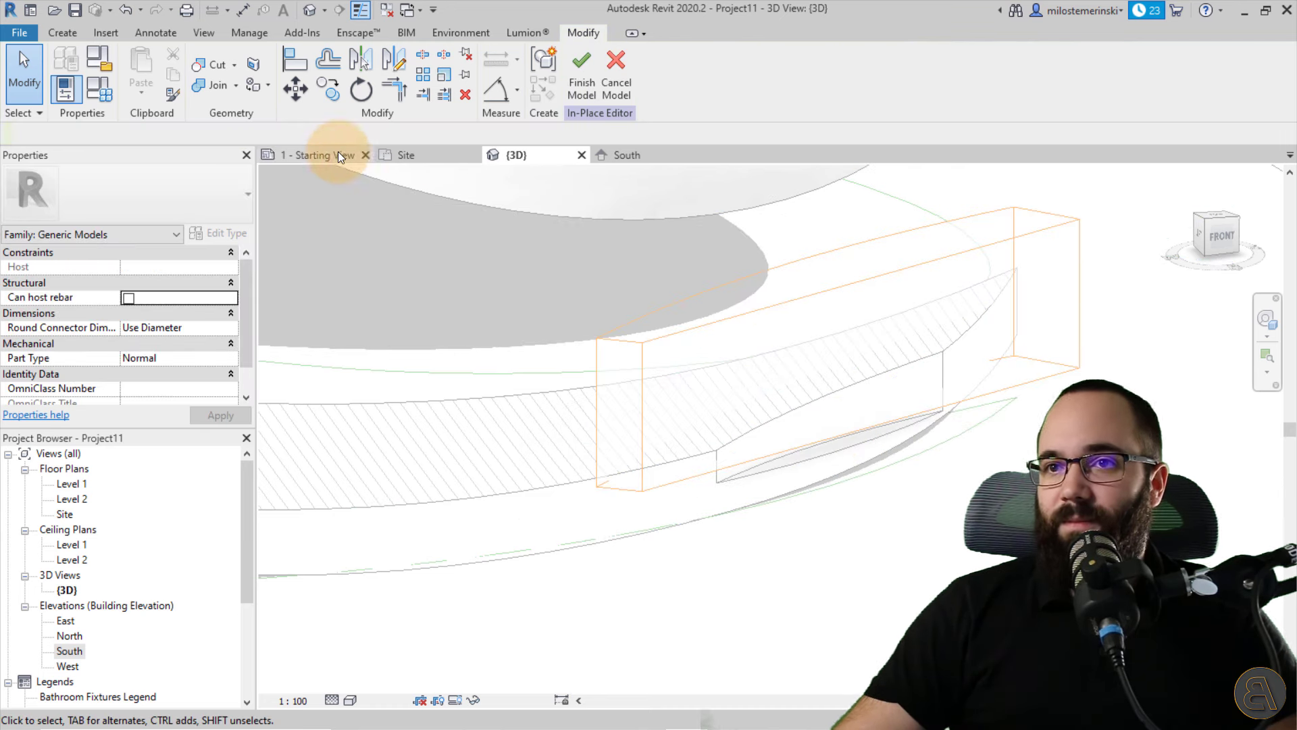
- Cut the roof with the second void extrusion to form the next step
left_click(216, 62)
left_click(484, 393)
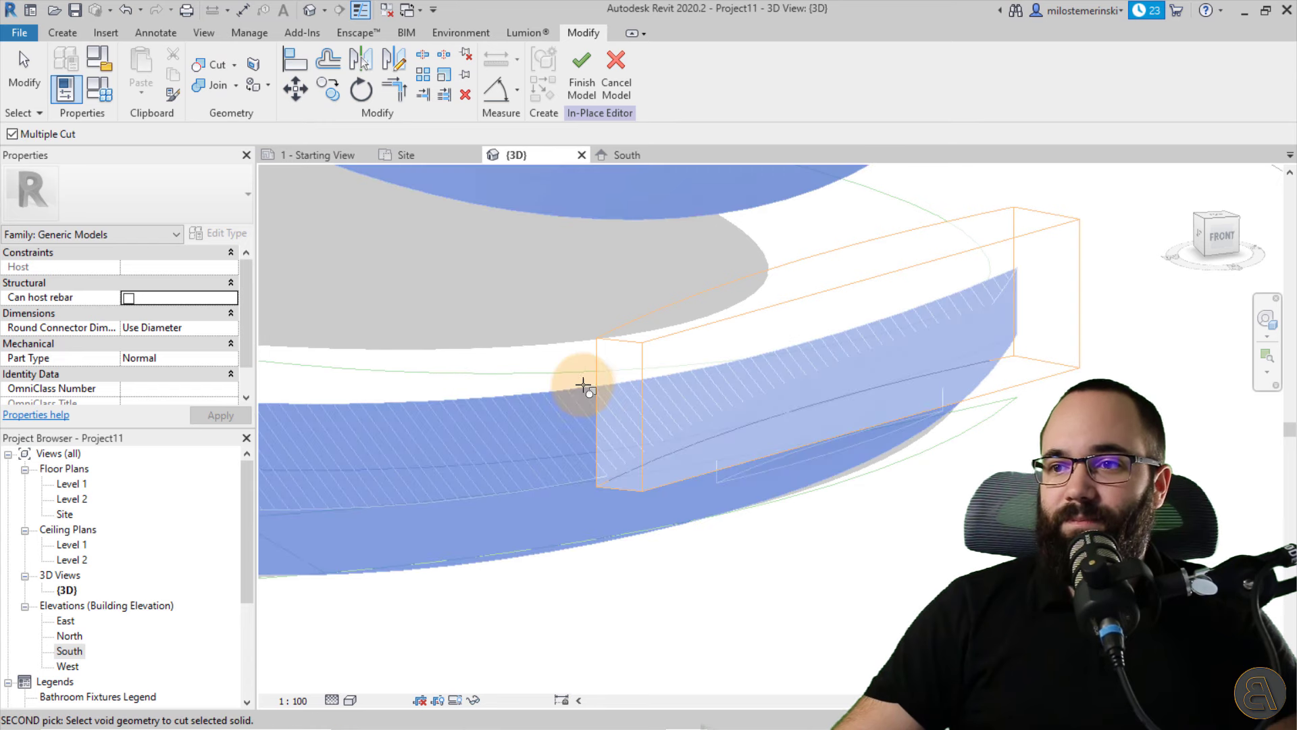
left_click(595, 382)
middle_click_drag(744, 524, 677, 543, "shift")
middle_click_drag(704, 571, 660, 538, "shift")
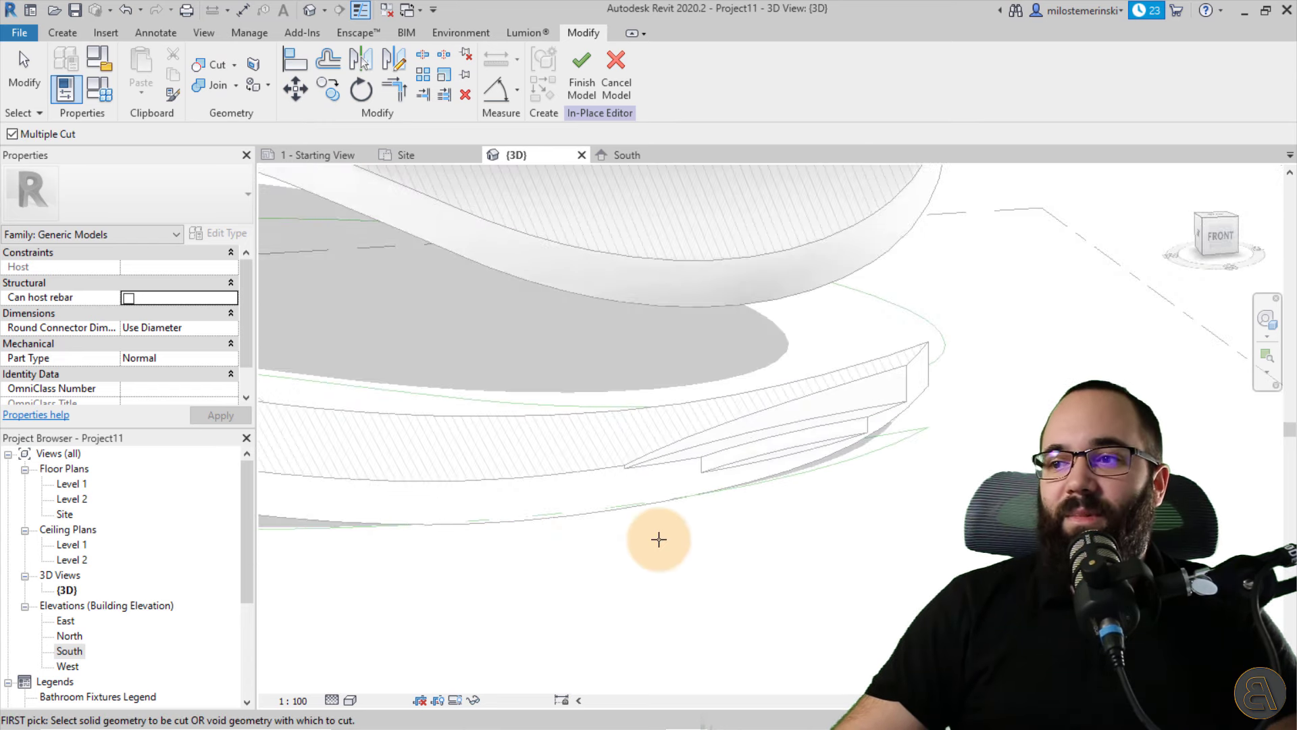
- In the Site plan, start a third void extrusion and sketch an arc spanning about 700 along the next curved reference line inward
left_click(451, 159)
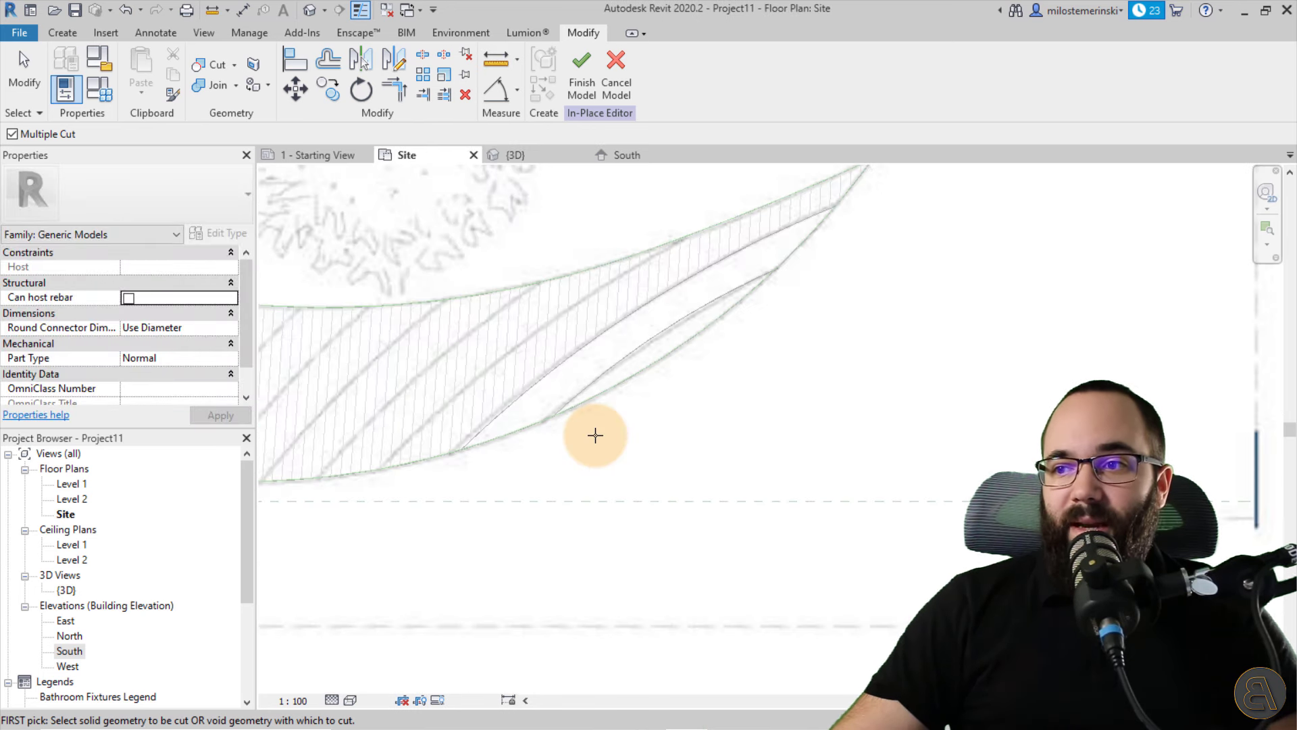
scroll(594, 435, "down", 2)
left_click(63, 34)
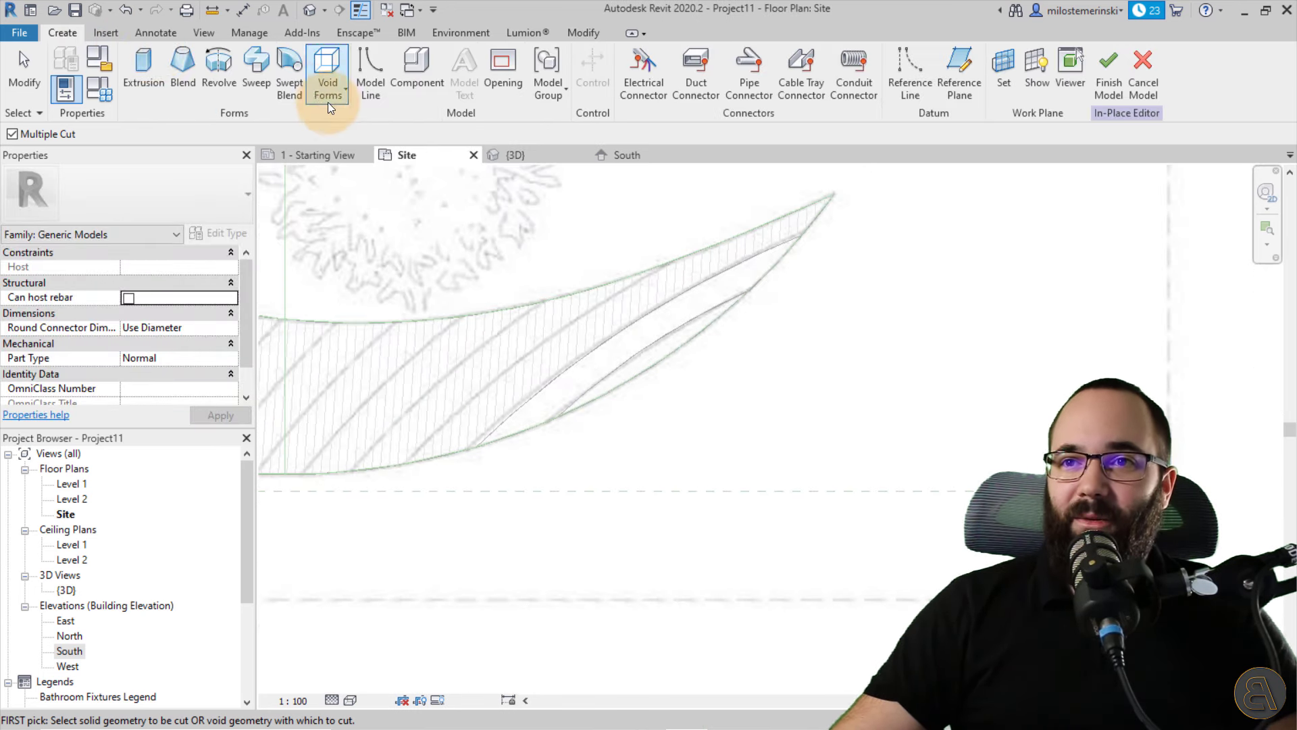
left_click(328, 78)
left_click(362, 125)
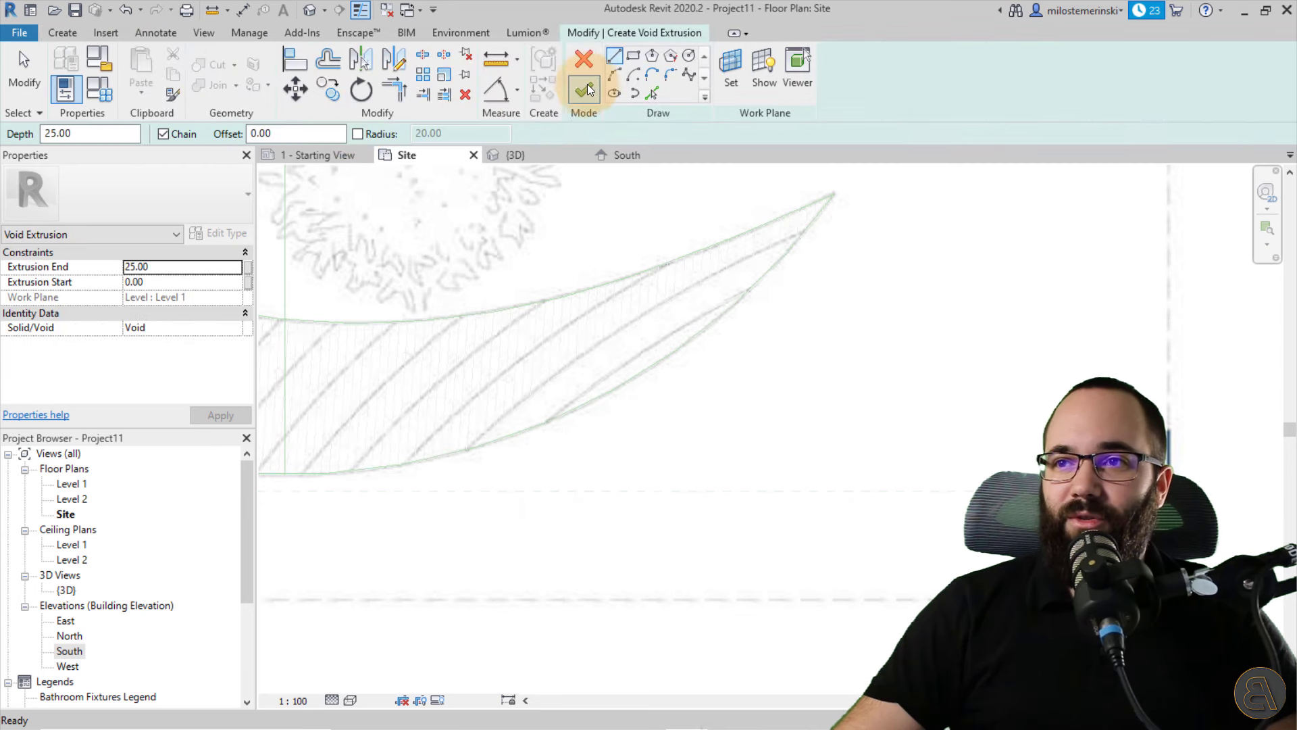
left_click(615, 75)
left_click(400, 473)
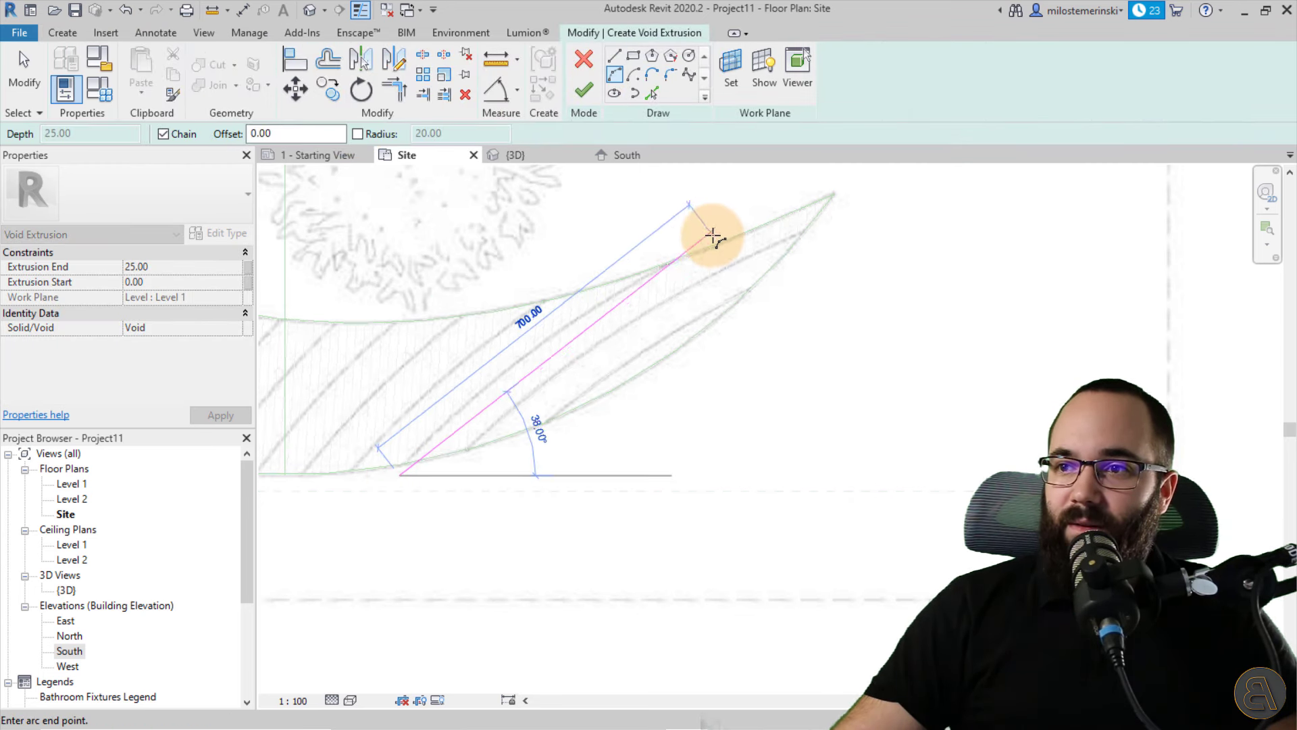
left_click(716, 236)
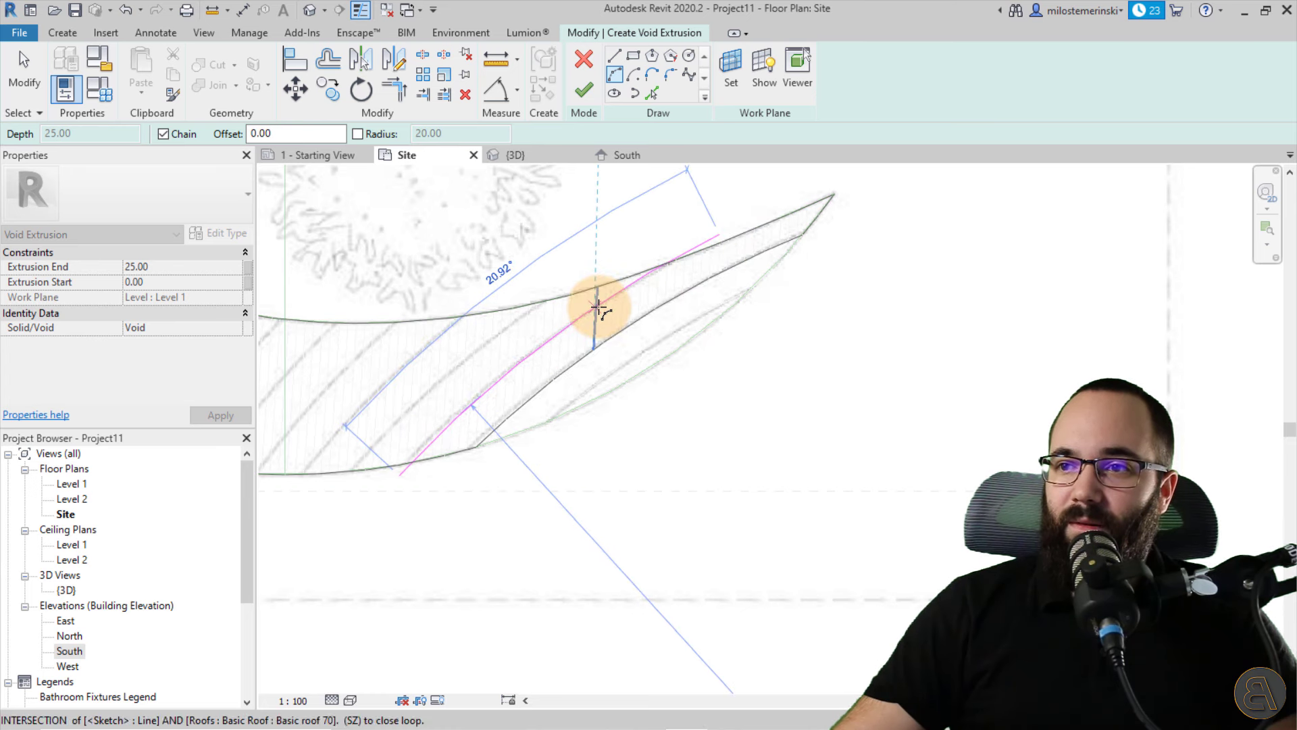
- Close the third void profile with straight lines beyond the roof tip and outer edge, and finish the sketch in the 3D view
left_click(614, 56)
left_click(842, 175)
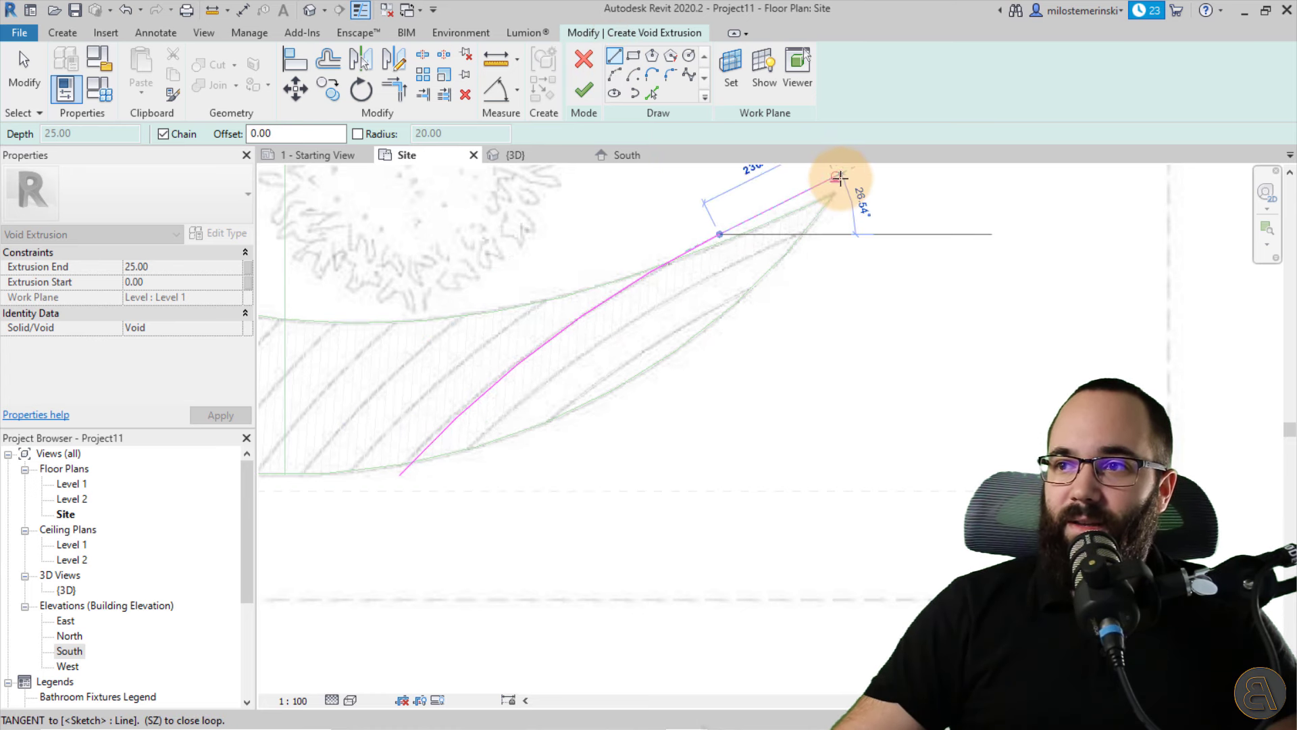
left_click(892, 223)
left_click(405, 473)
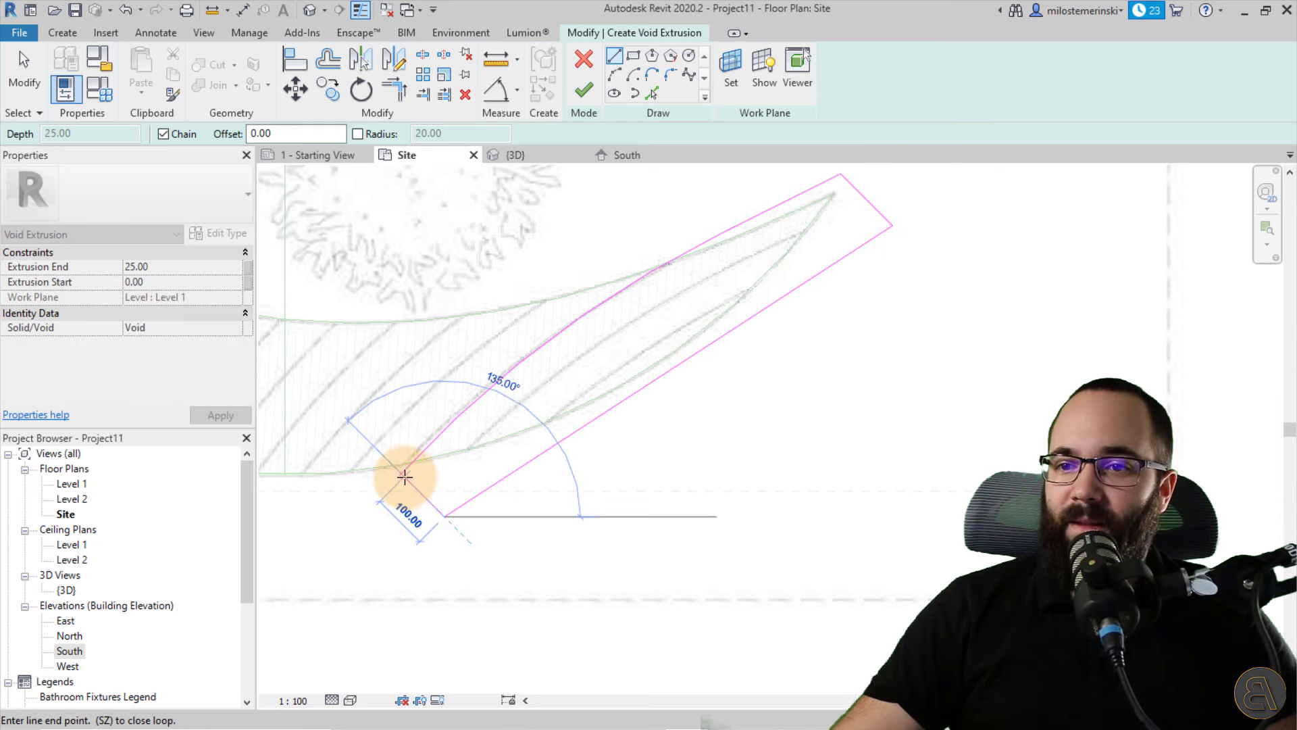
left_click(534, 157)
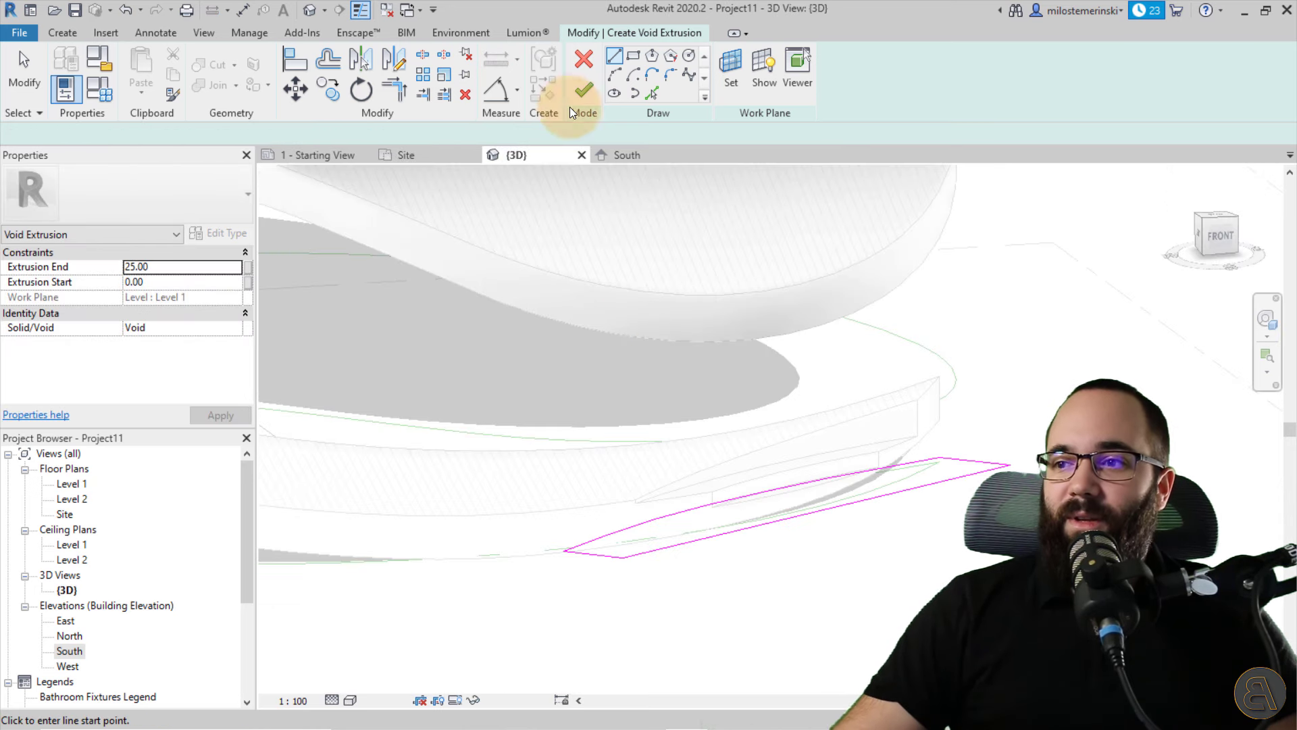
left_click(584, 90)
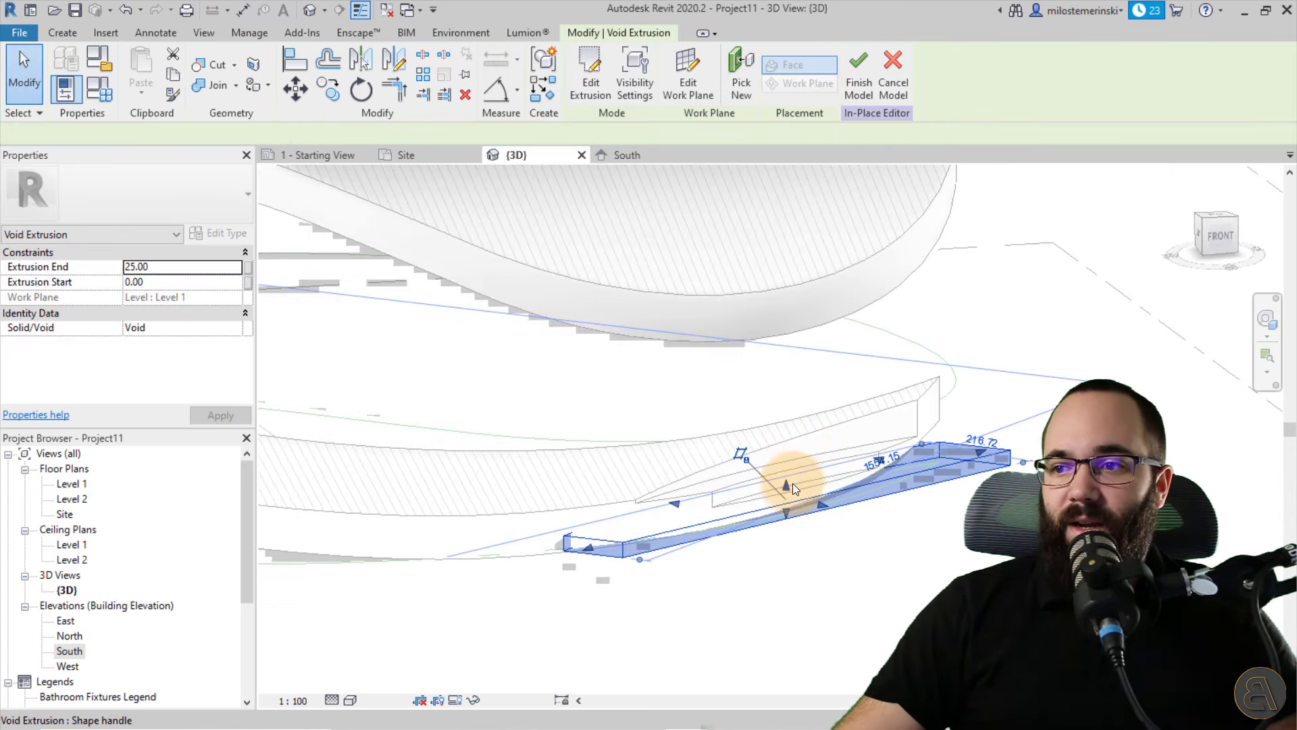
- Stretch the third void's top to about 306 and raise its base to about 78
left_click(792, 484)
left_click_drag(796, 515, 788, 449)
middle_click_drag(835, 524, 792, 451, "shift")
left_click_drag(792, 451, 793, 458)
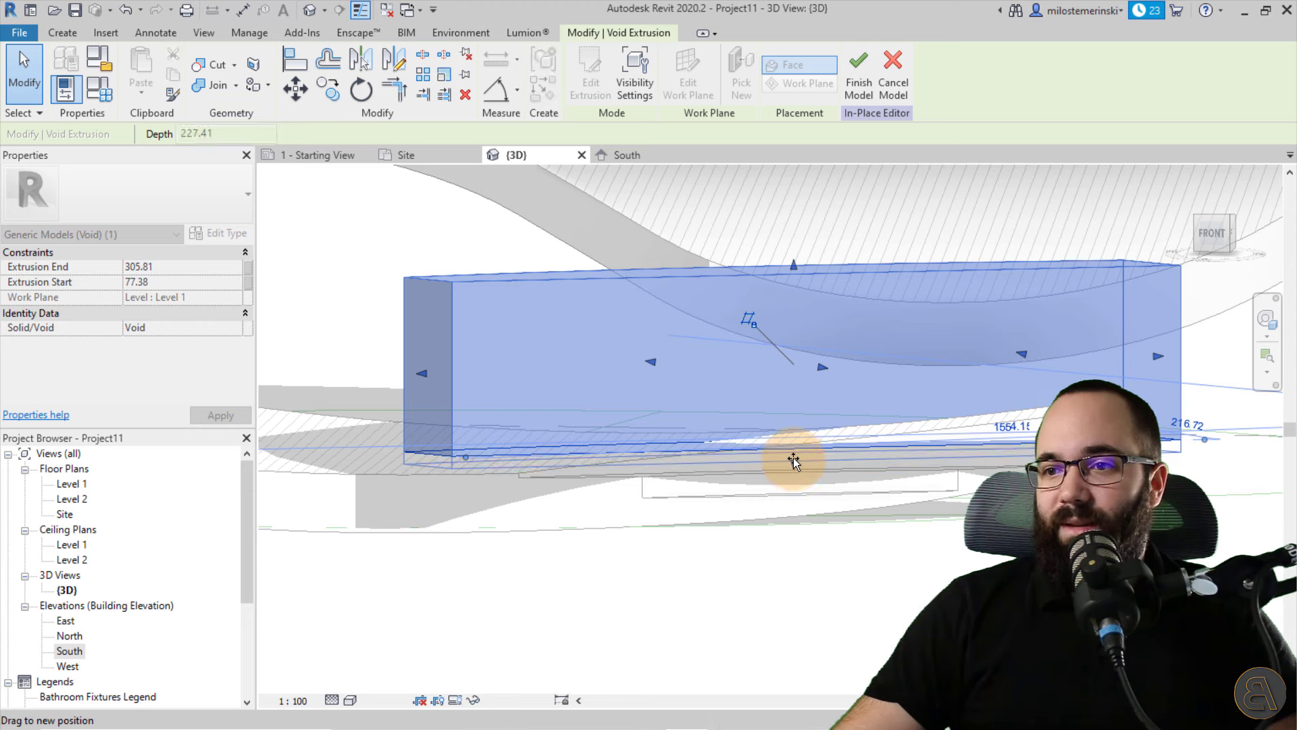
middle_click_drag(574, 463, 770, 587, "shift")
left_click(770, 586)
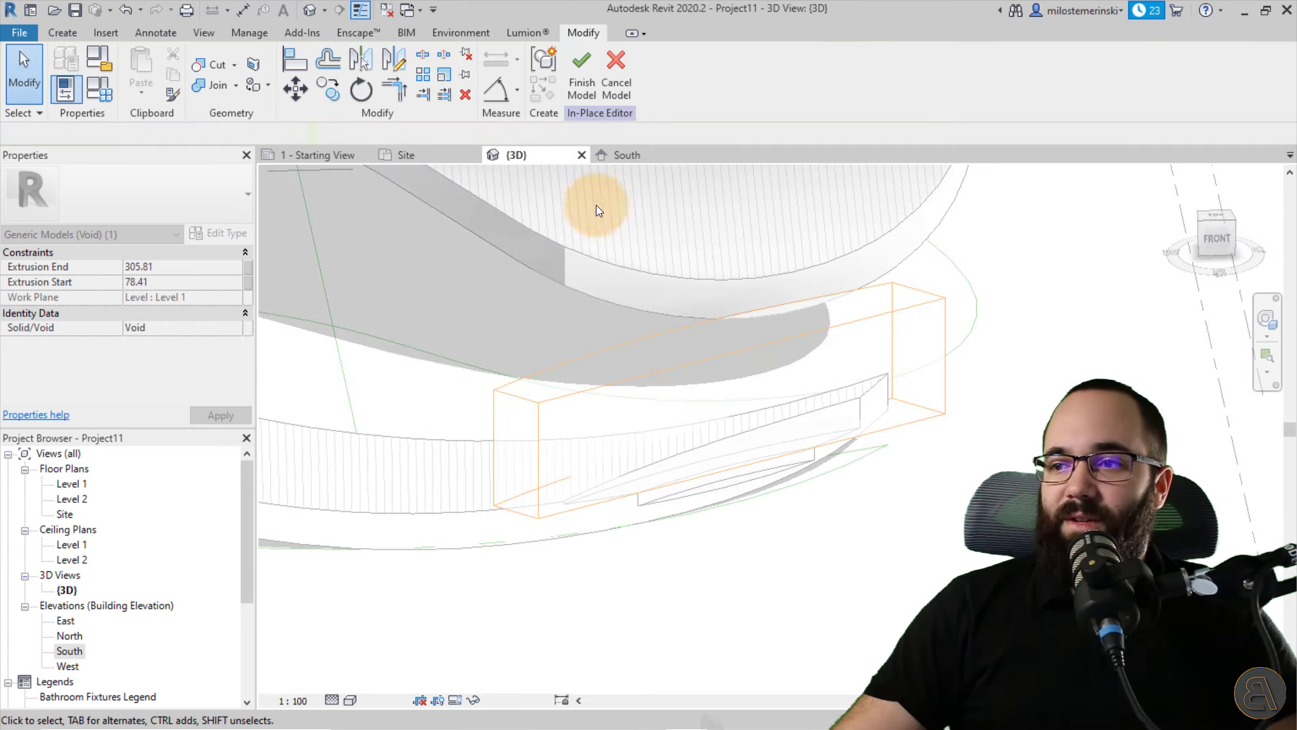
- Cut the roof with the third void extrusion to form another step at its end
left_click(223, 64)
left_click(635, 436)
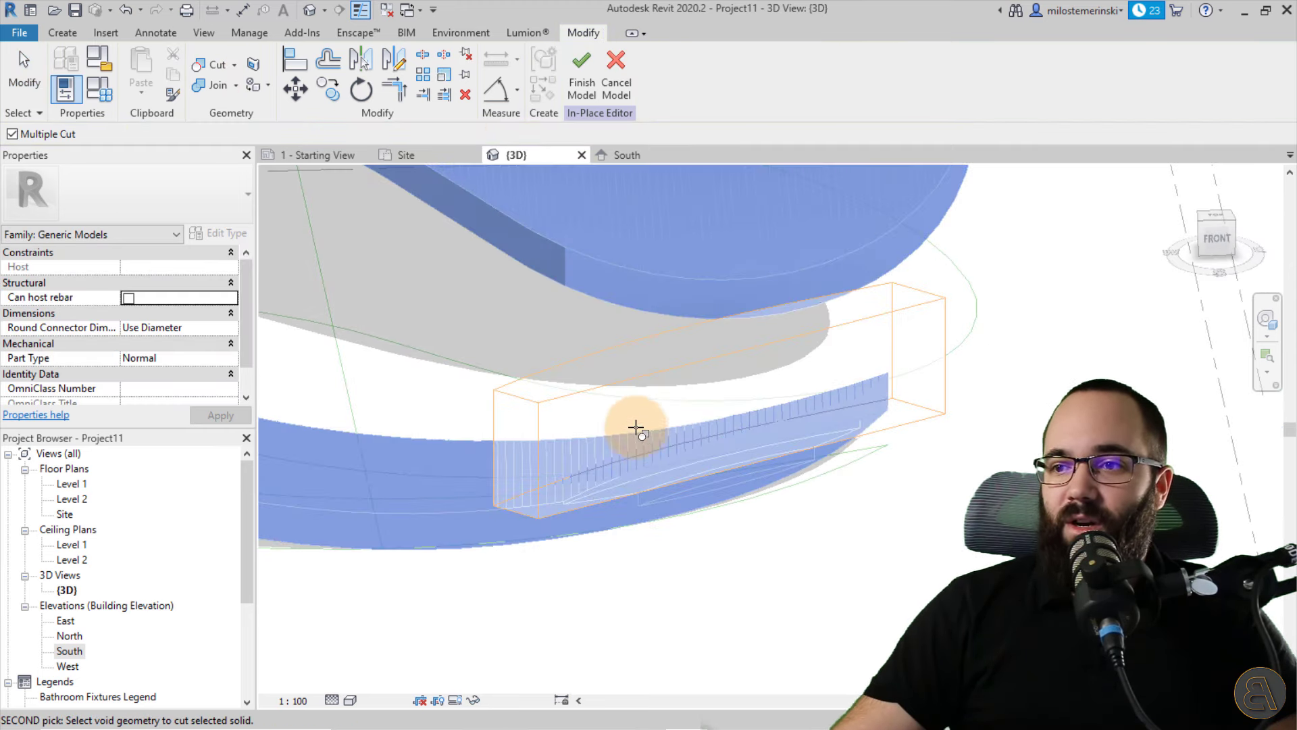
left_click(617, 379)
key("Escape")
- Check the stepped roof end from several angles and finish the in-place model
middle_click_drag(768, 590, 643, 492, "shift")
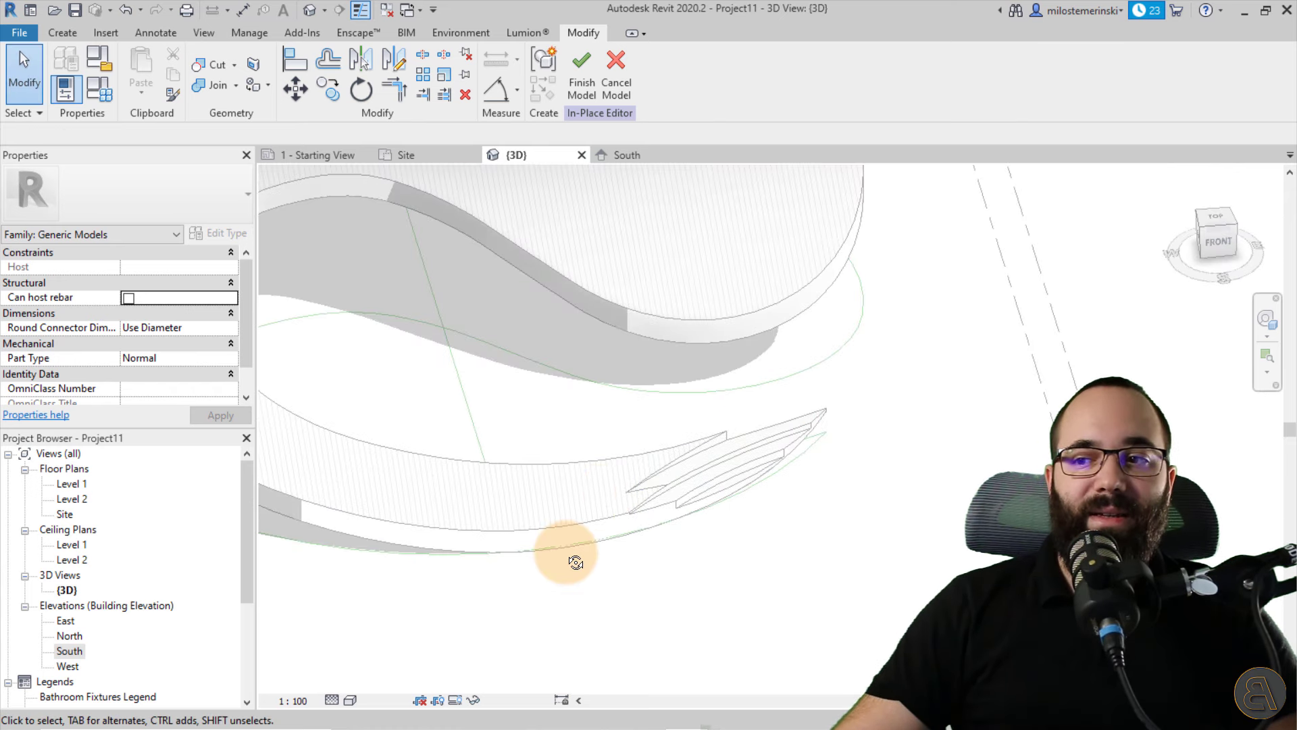
middle_click_drag(574, 559, 687, 486, "shift")
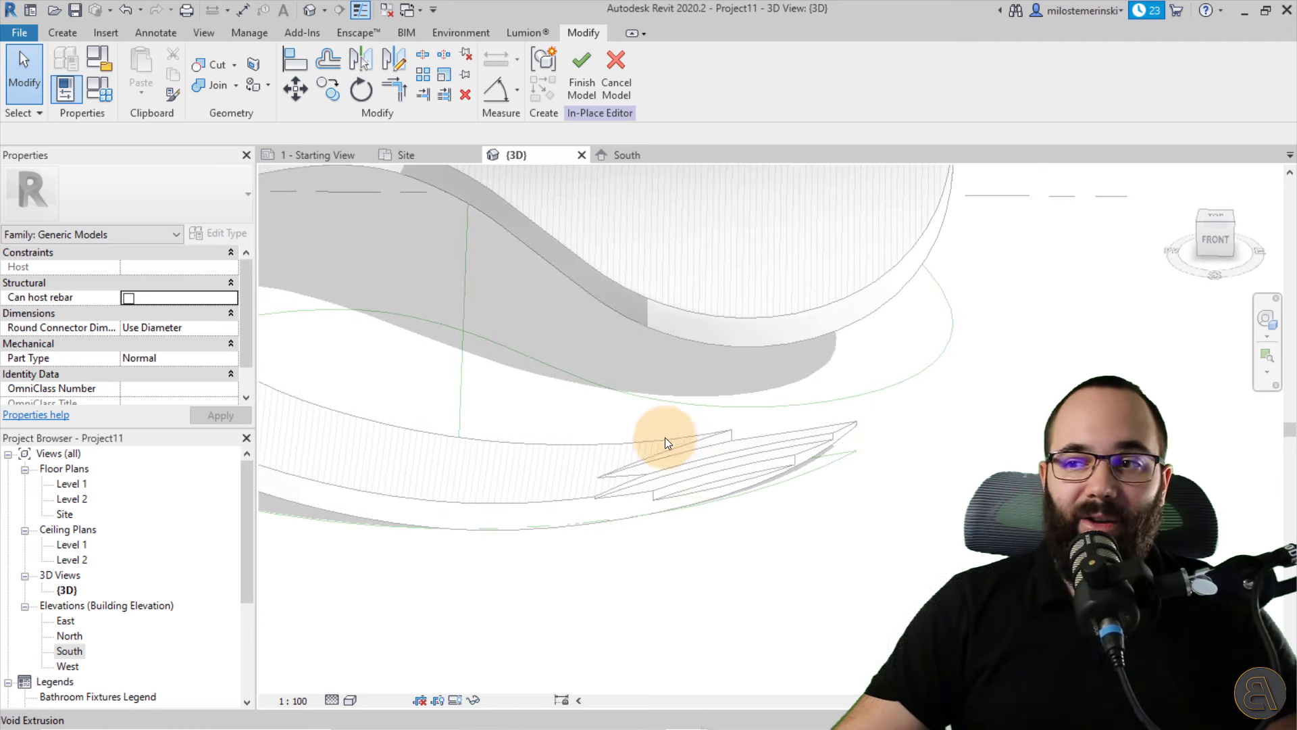
middle_click_drag(760, 567, 737, 536, "shift")
left_click(589, 92)
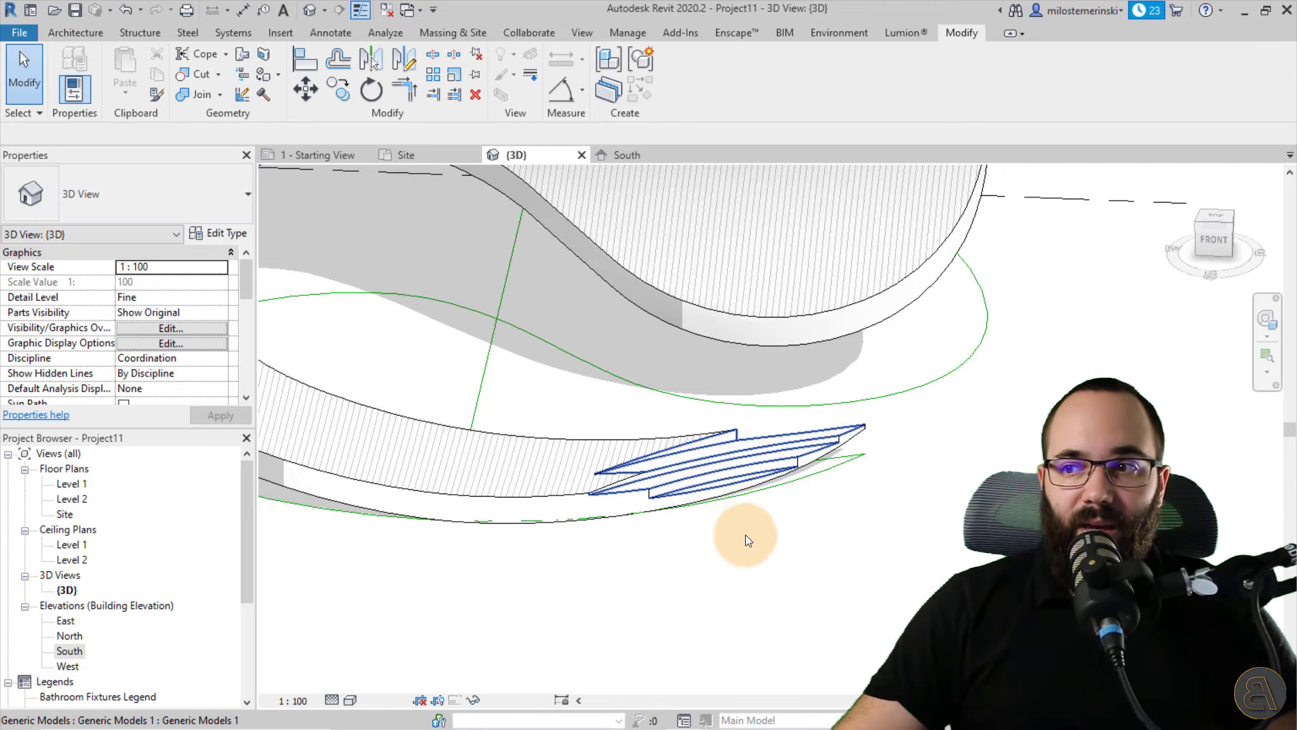
- Look over the whole spiral roof in 3D and open the Level 1 floor plan at the roof's low section
mouse_move(744, 534)
middle_mouse_down("shift")
mouse_move(712, 527)
mouse_move(811, 565)
mouse_move(663, 562)
mouse_move(844, 591)
middle_mouse_up("shift")
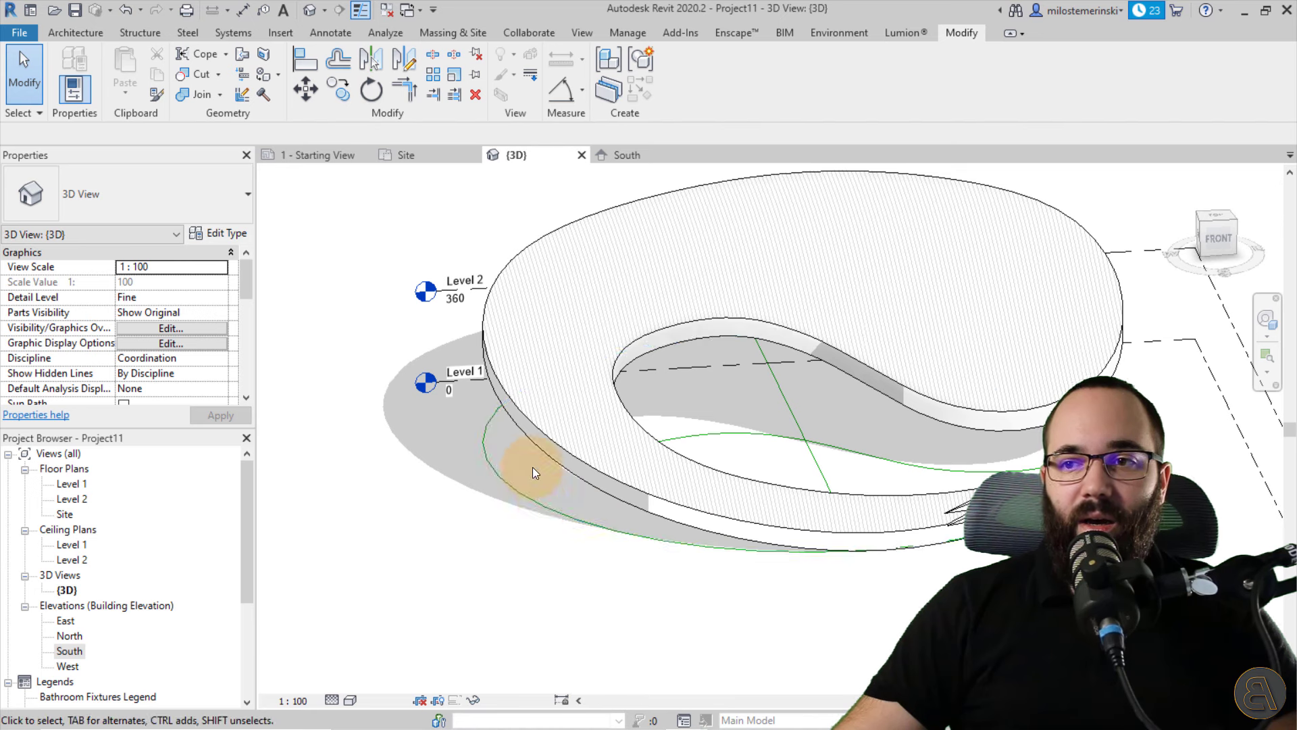
scroll(518, 440, "up", 1)
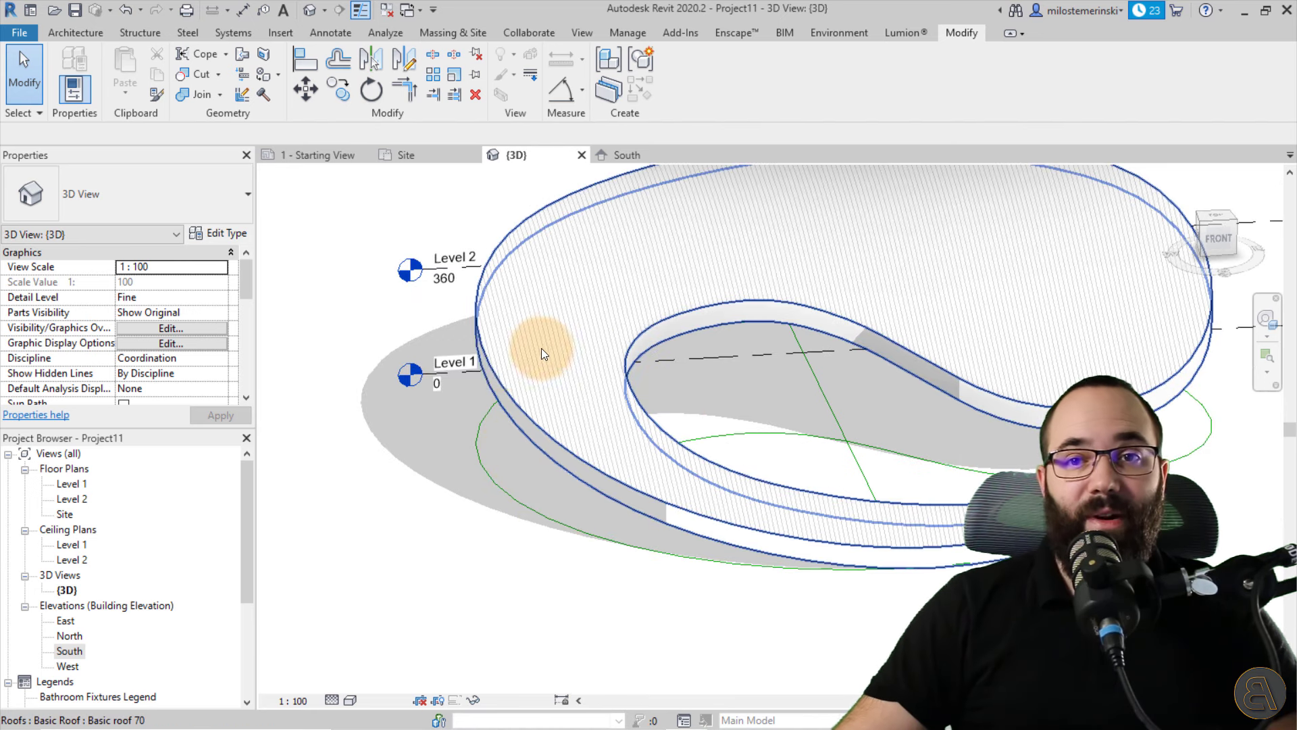
middle_click_drag(338, 183, 355, 238, "shift")
middle_click_drag(472, 215, 428, 141, "shift")
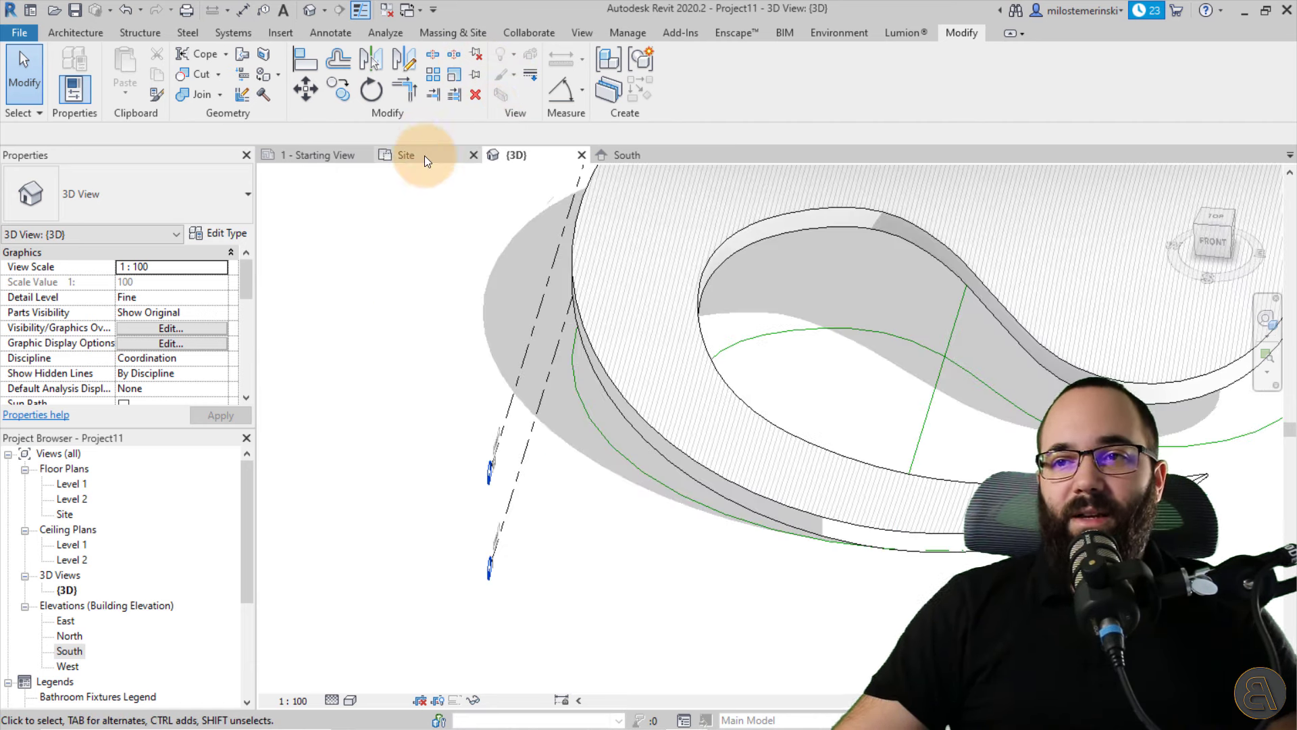
double_click(69, 484)
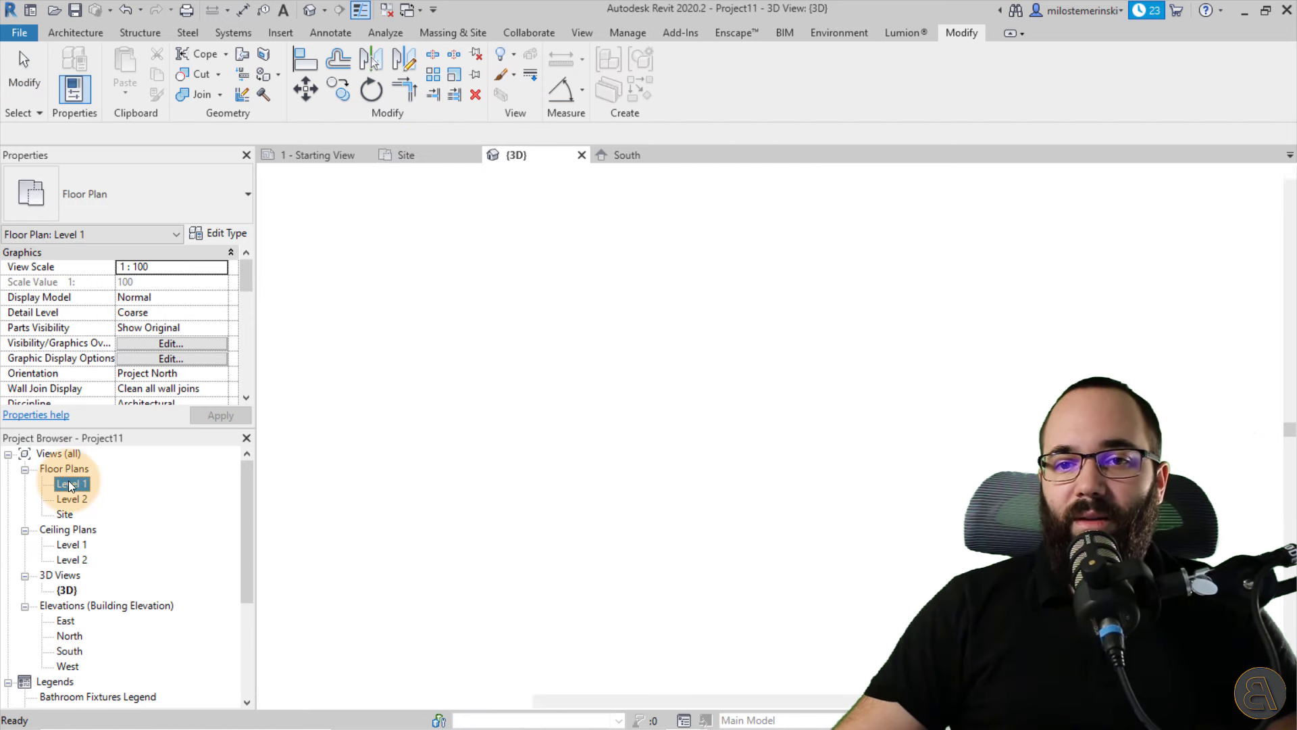
scroll(558, 464, "up", 2)
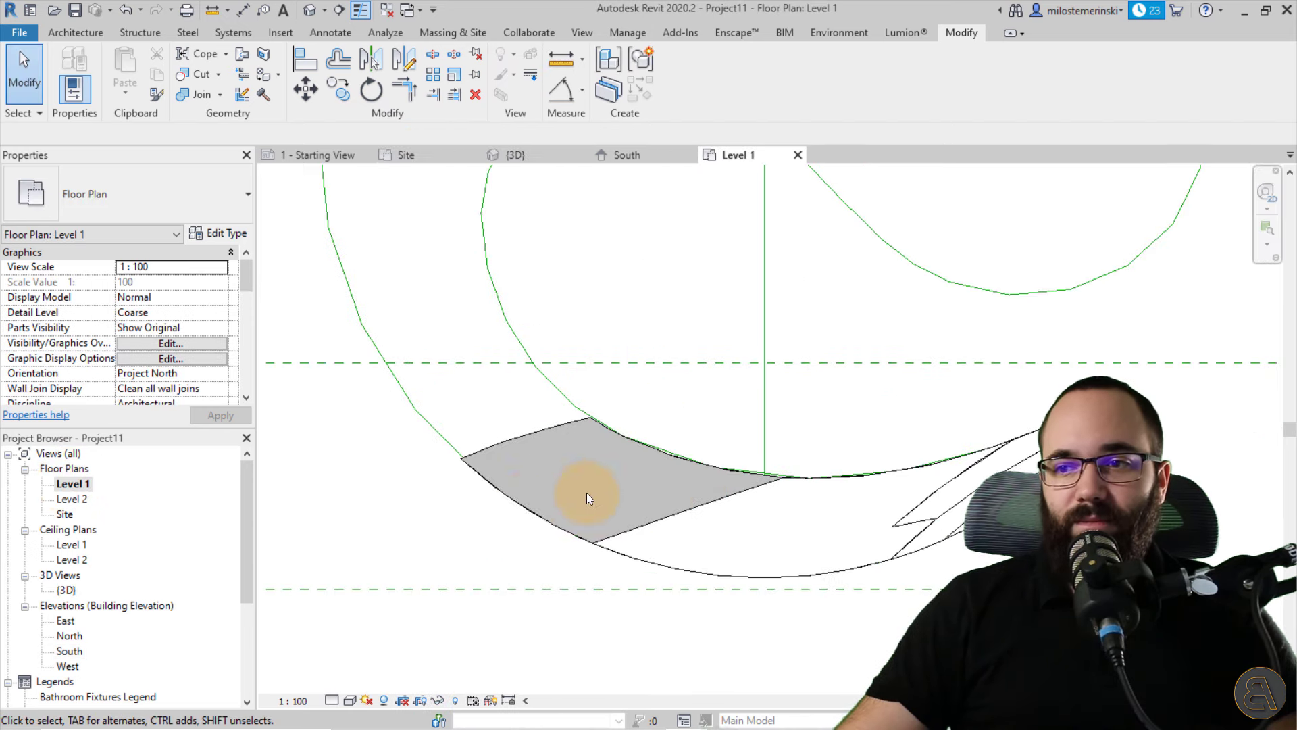
- Start a wall of type Interior Wall, set to be placed by picking lines with an offset of 30
left_click(76, 33)
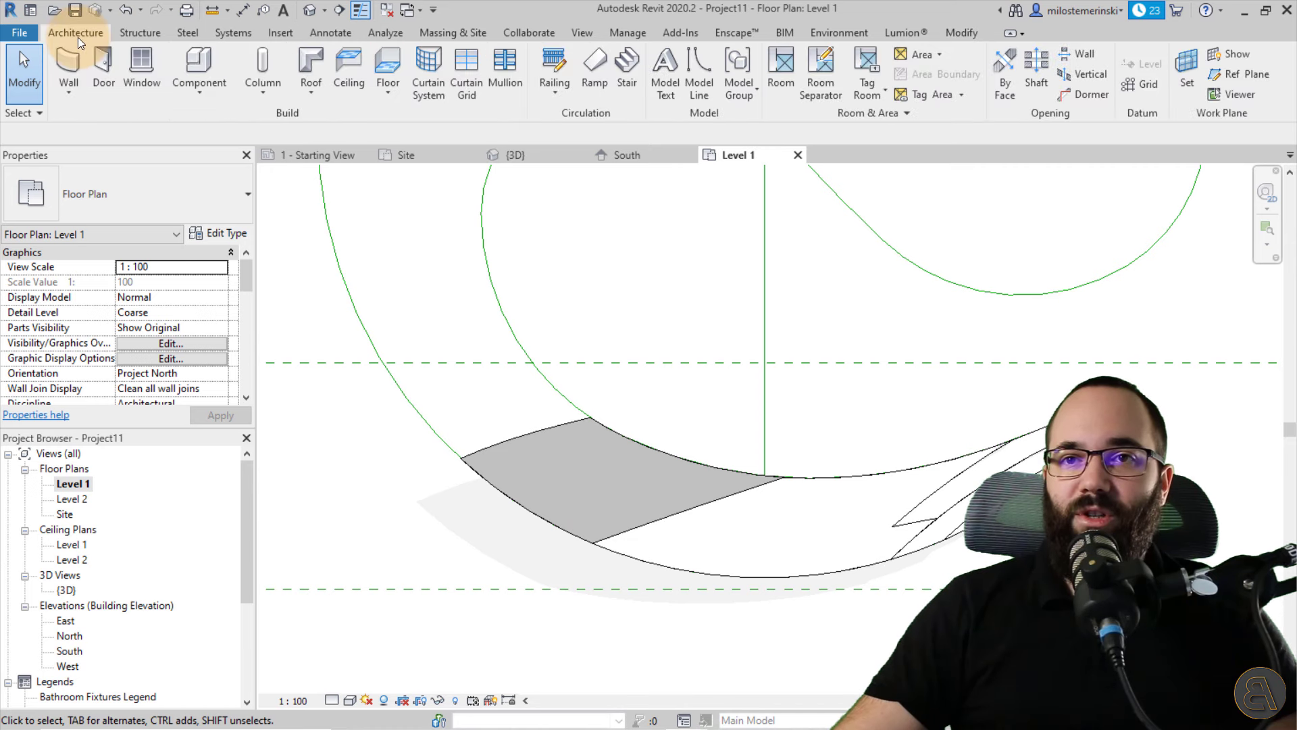
key("w")
key("a")
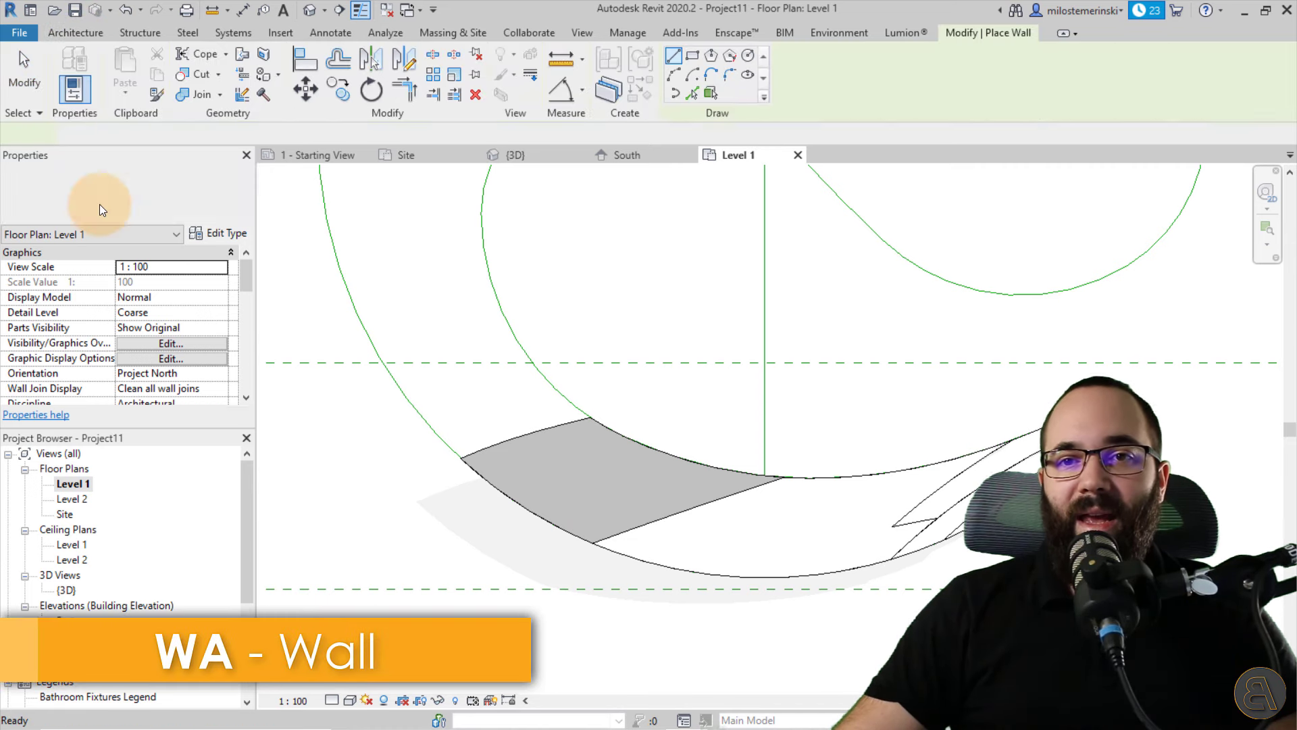
left_click(100, 204)
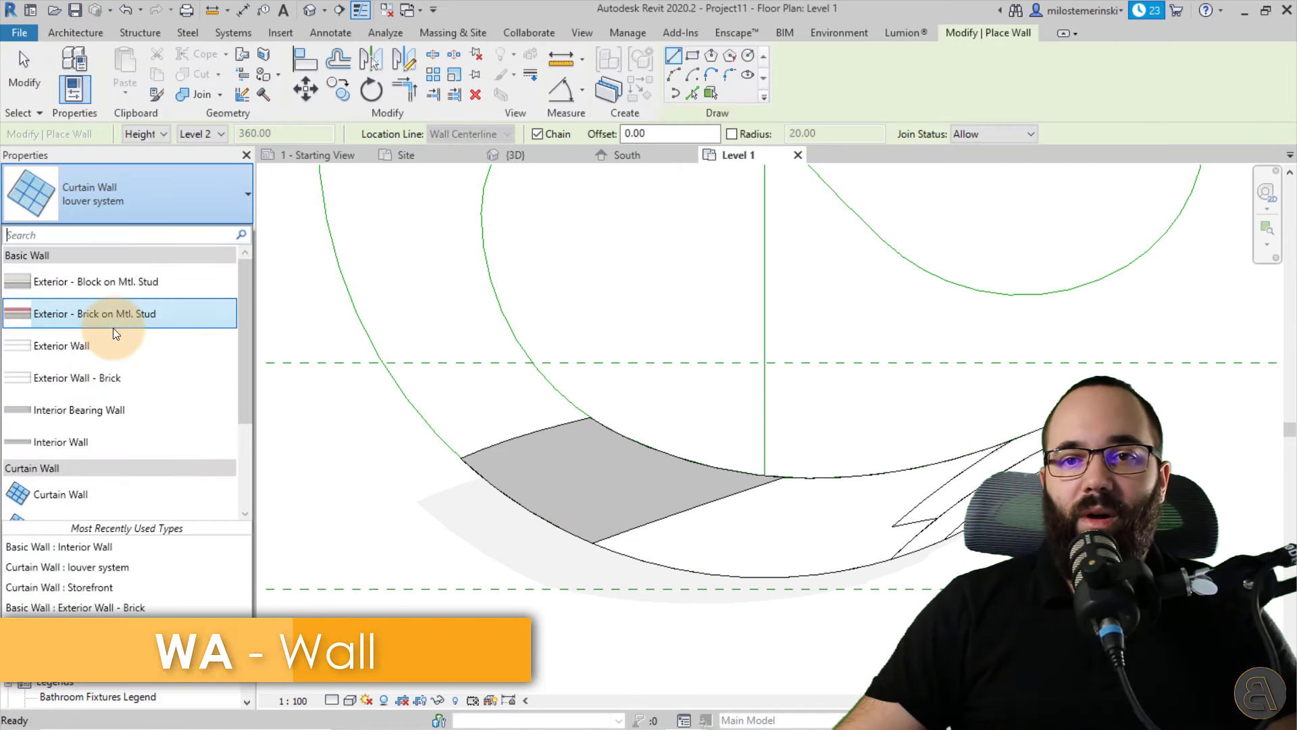
scroll(102, 358, "down", 3)
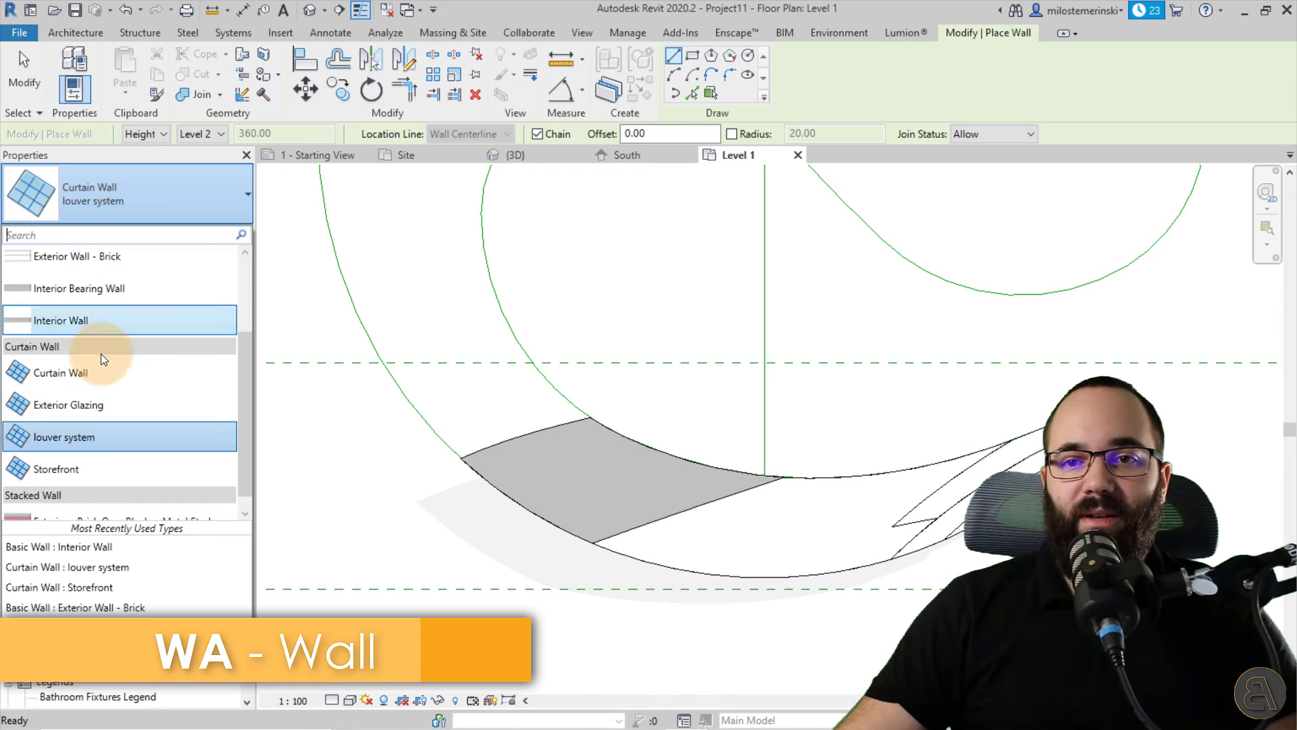
left_click(67, 321)
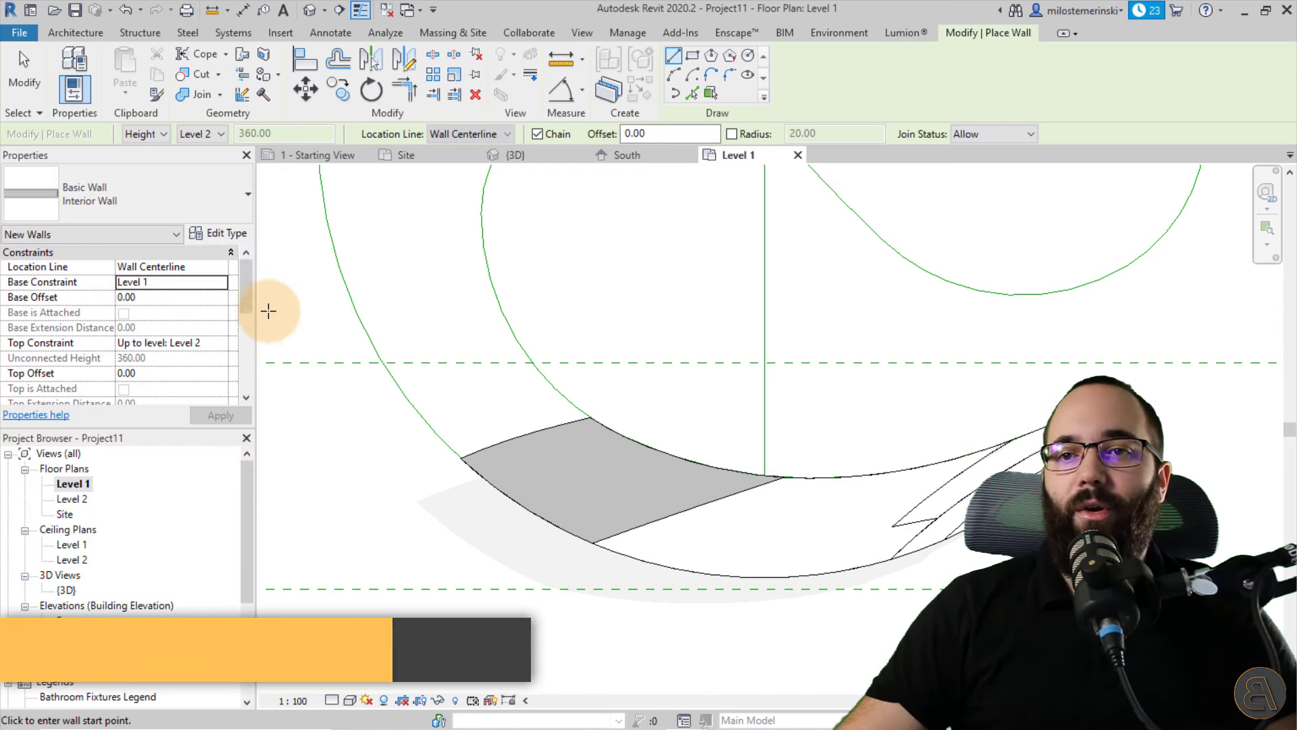
left_click(688, 94)
left_click(583, 134)
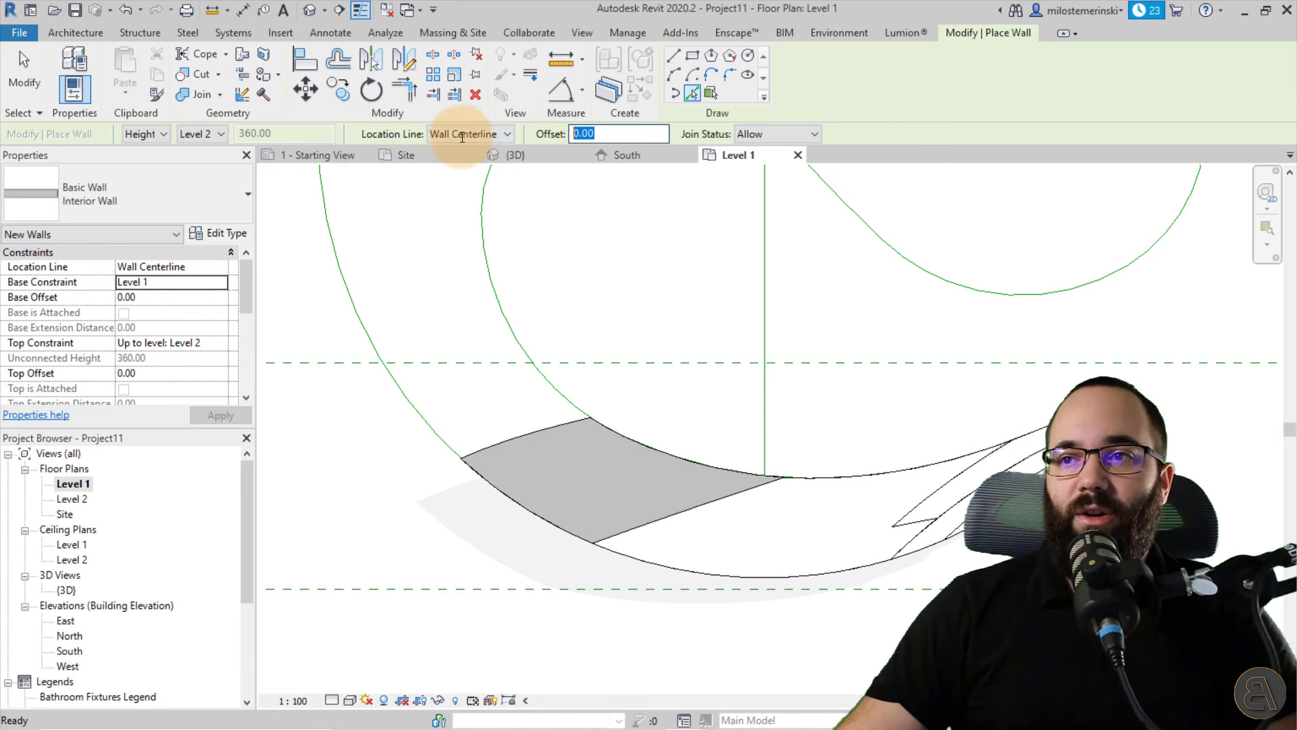
type("30.00")
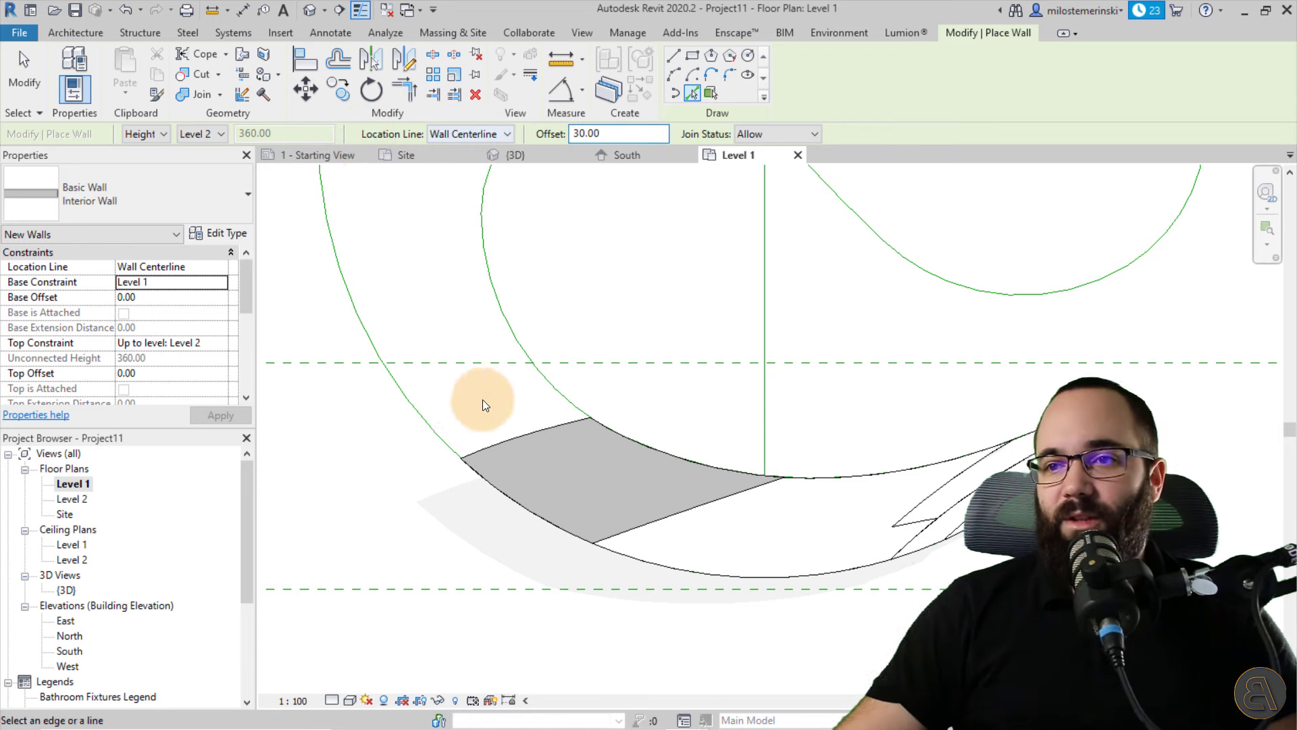
- Place walls offset 30 to the inside of the roof's outer reference curve and along each segment of the inner S-shaped curve
left_click(427, 419)
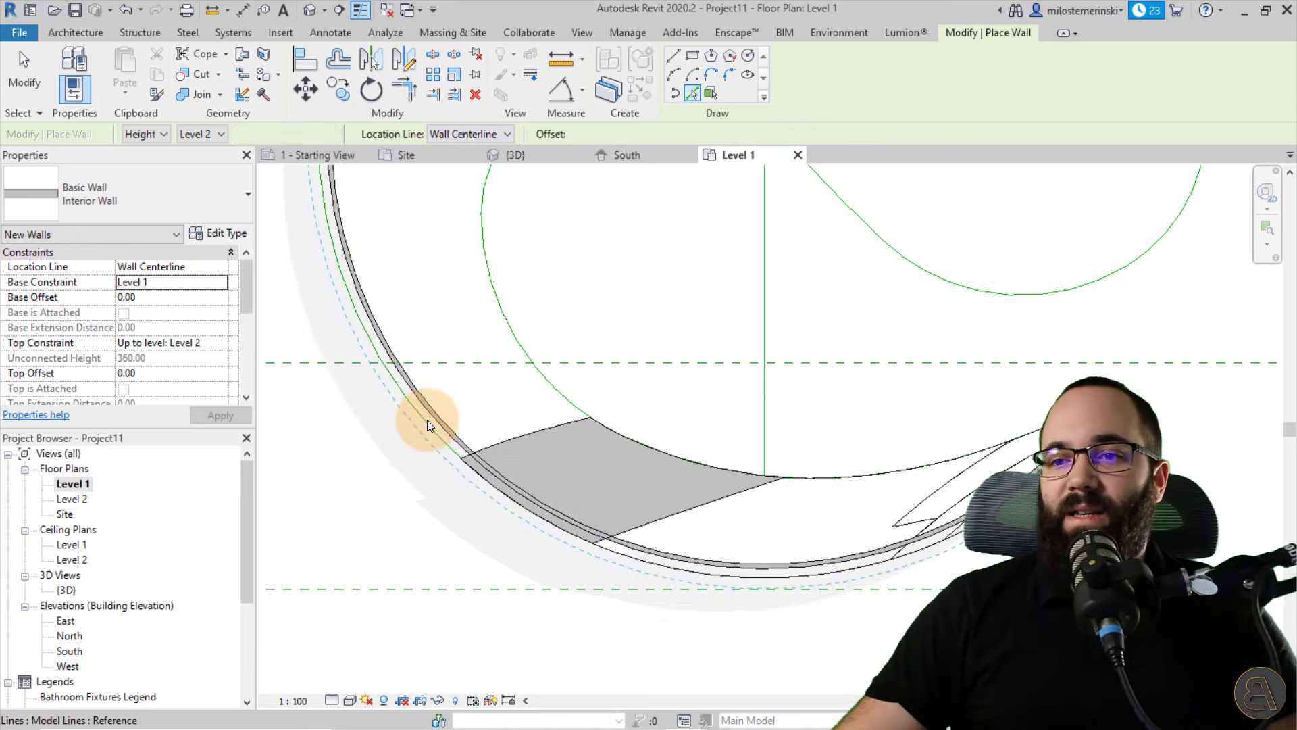
scroll(427, 420, "down", 2)
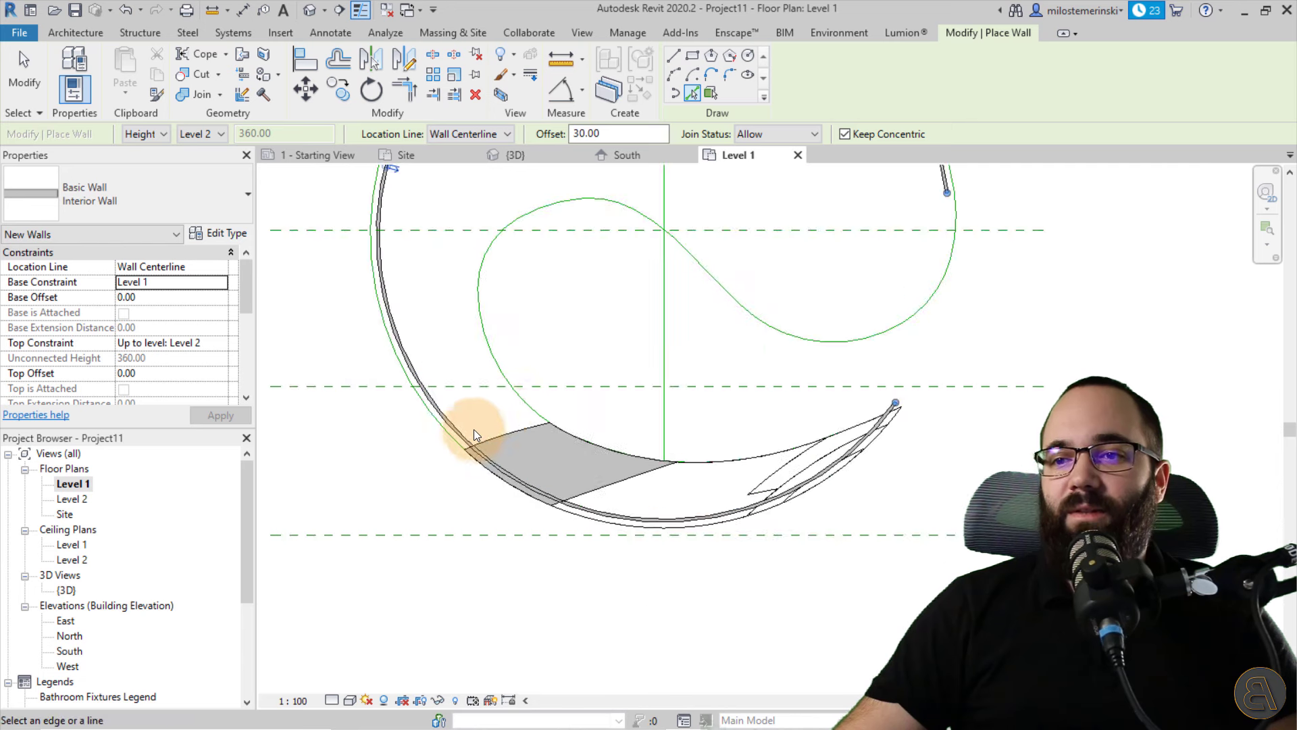
left_click(521, 404)
left_click(486, 261)
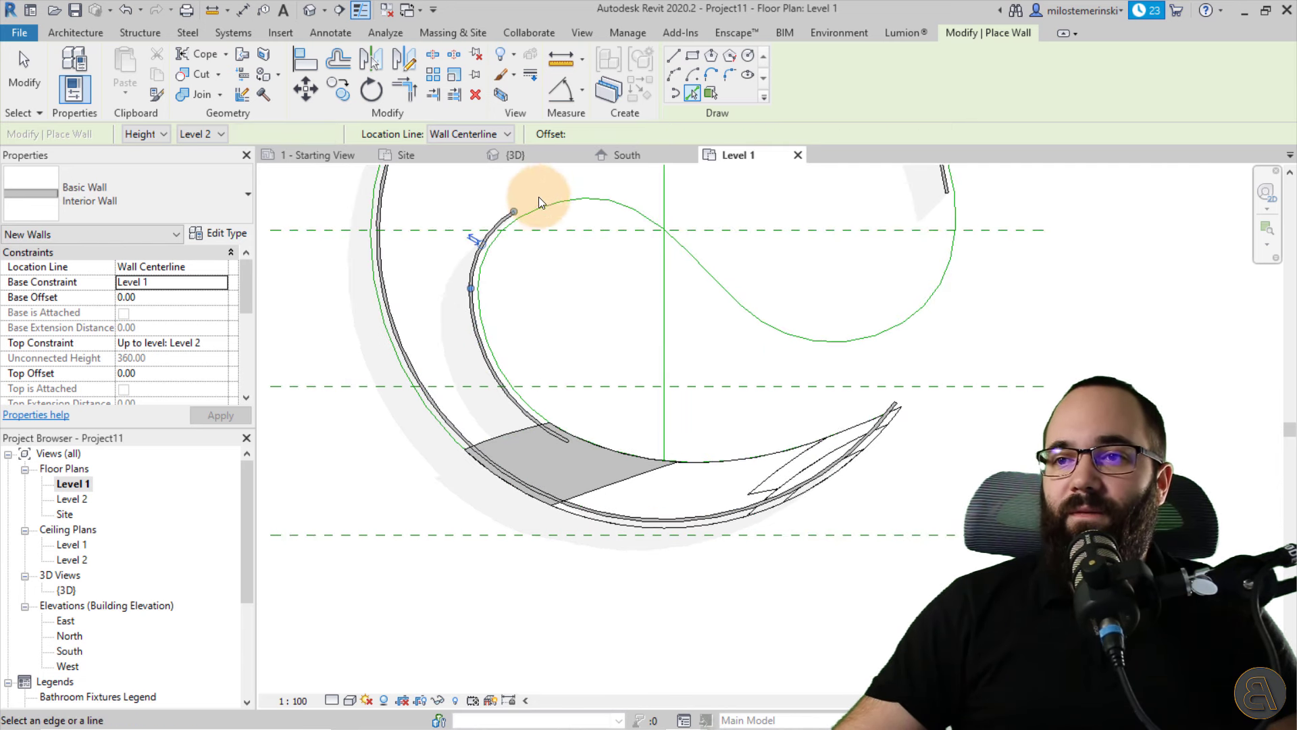
left_click(646, 218)
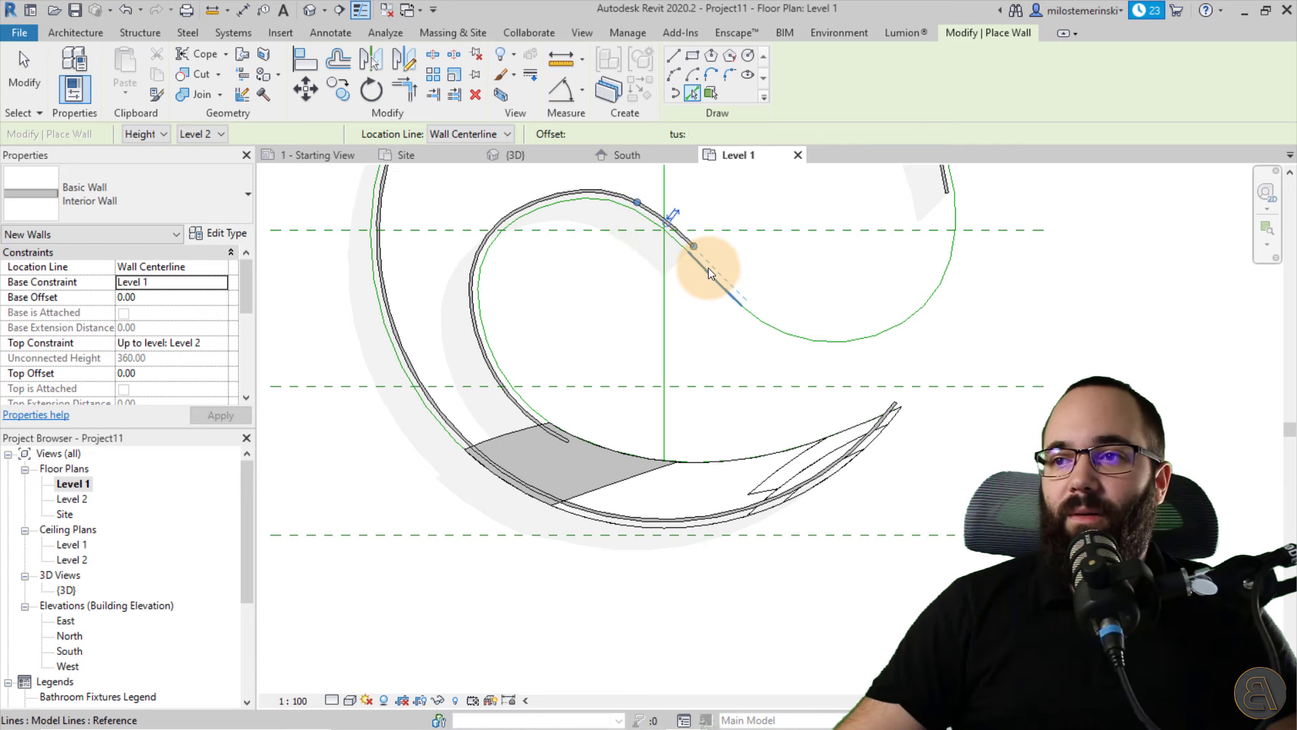
left_click(830, 338)
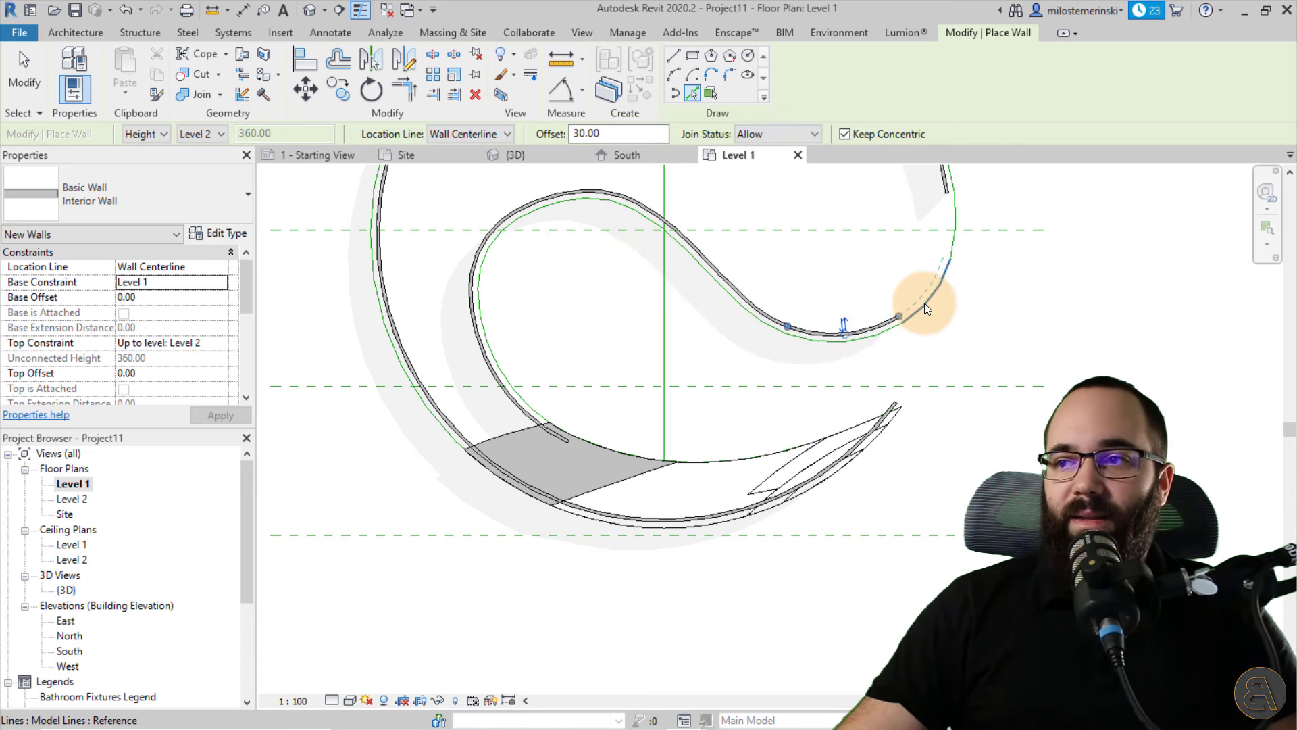
left_click(925, 302)
key("Escape")
key("Escape")
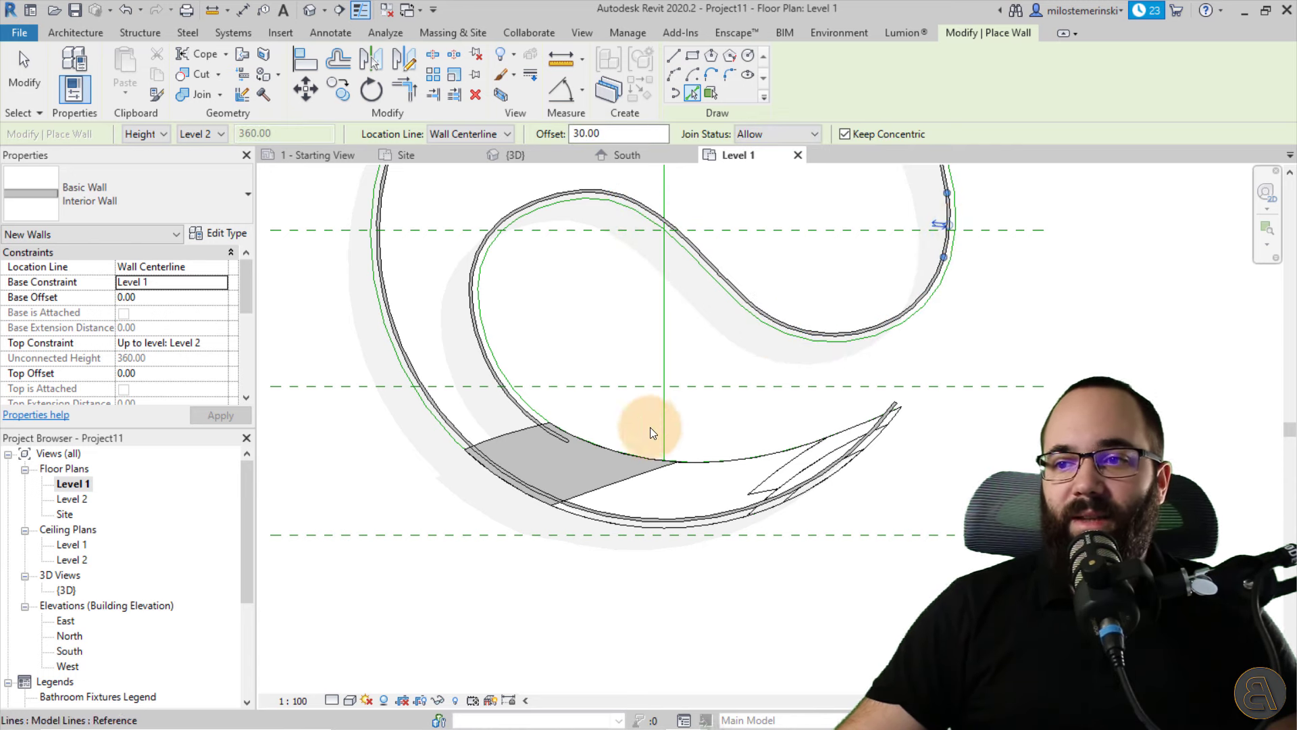
- Shorten the outer curved wall by pulling its end back from the stepped roof tip into the grey cut area
left_click(724, 515)
left_click_drag(896, 403, 509, 476)
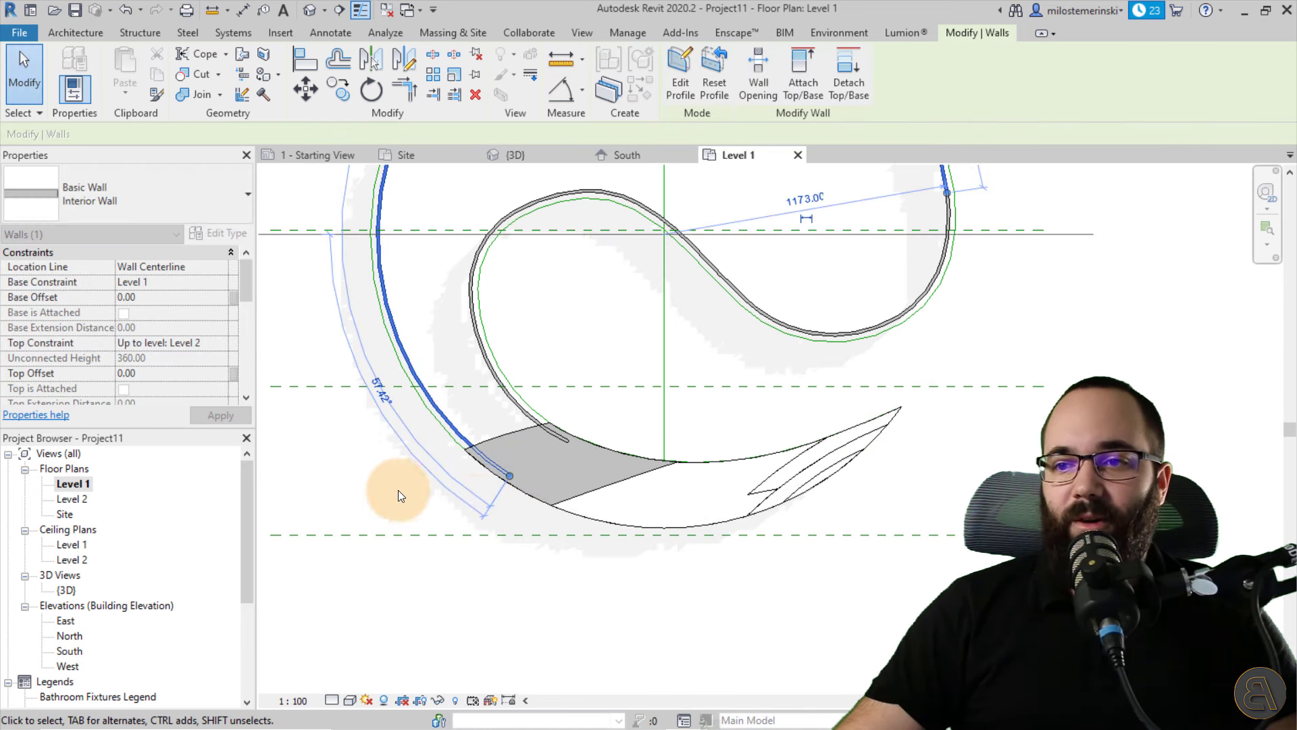
left_click(378, 489)
- Switch to the 3D view and examine where the new walls meet the roof's low section
left_click(517, 154)
middle_click_drag(658, 365, 720, 298, "shift")
scroll(756, 493, "up", 2)
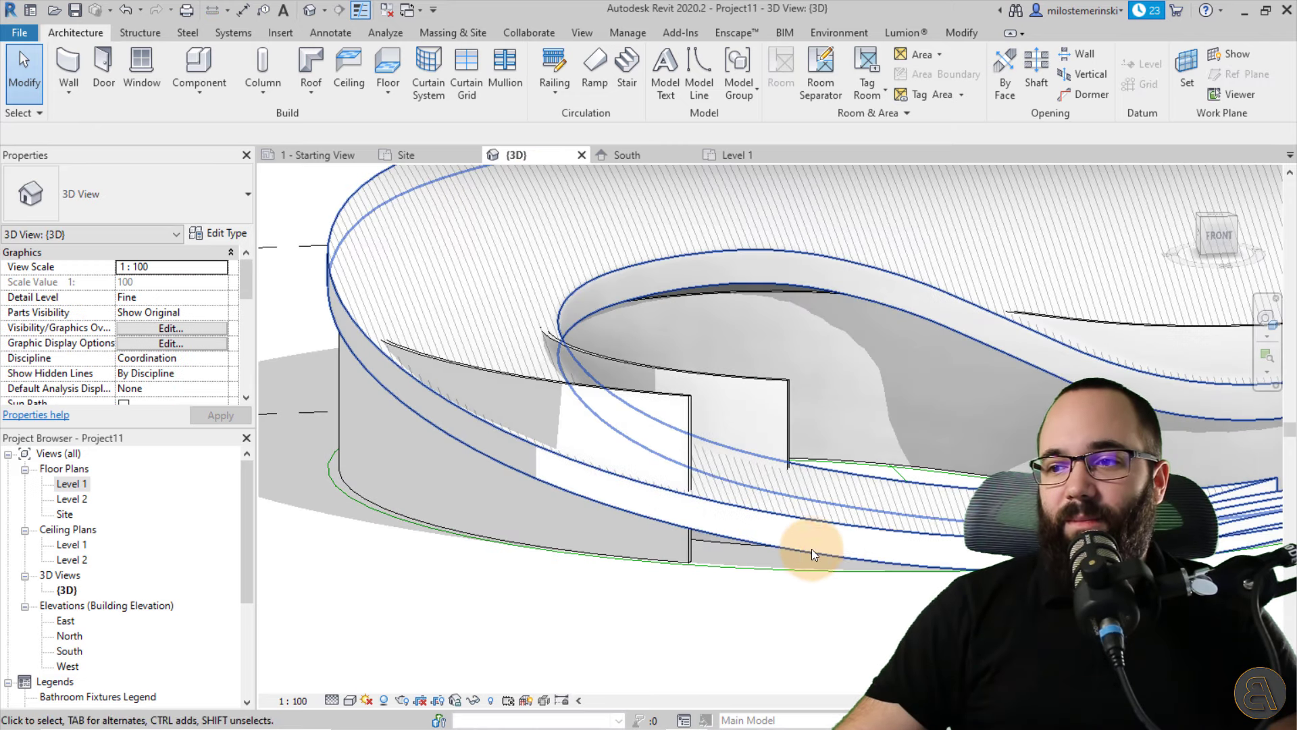
- Lengthen the outer curved wall by pulling its free end farther along the curve beneath the low section of the roof
left_click(707, 571)
left_click_drag(692, 564, 766, 568)
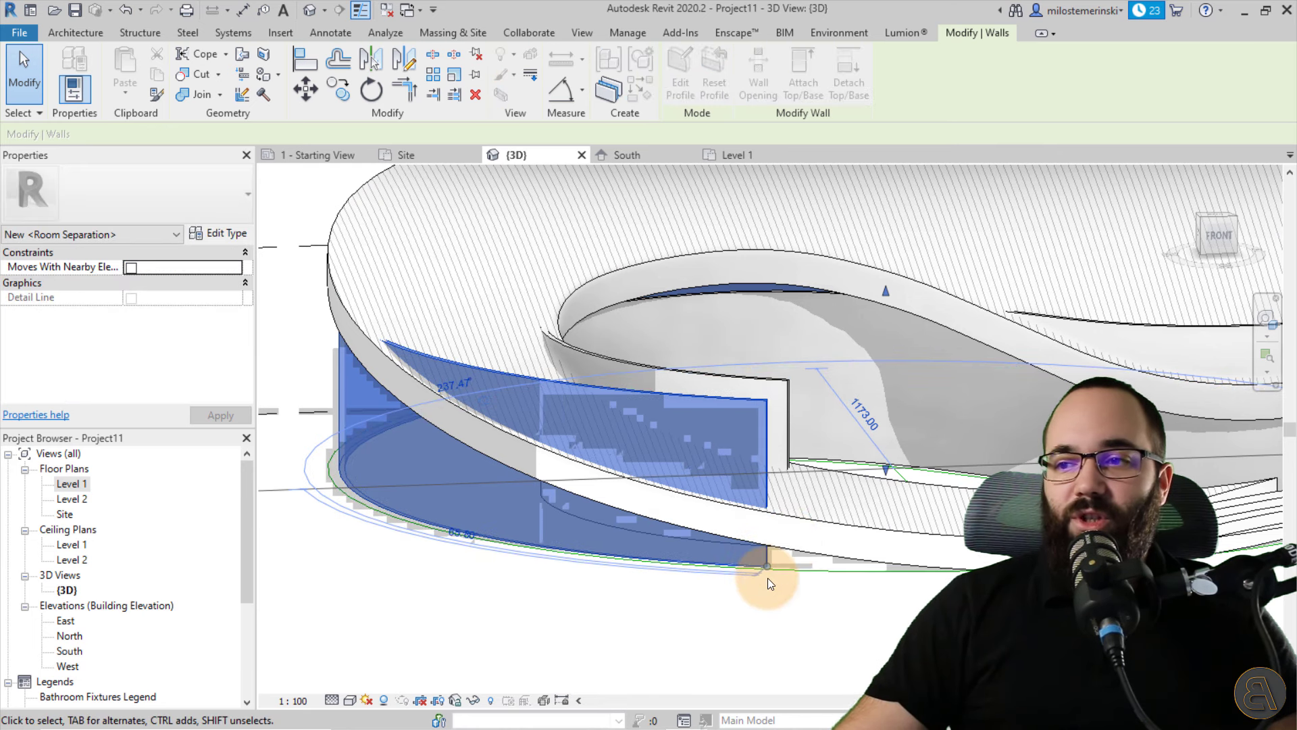
scroll(707, 569, "down", 2)
left_click(632, 611)
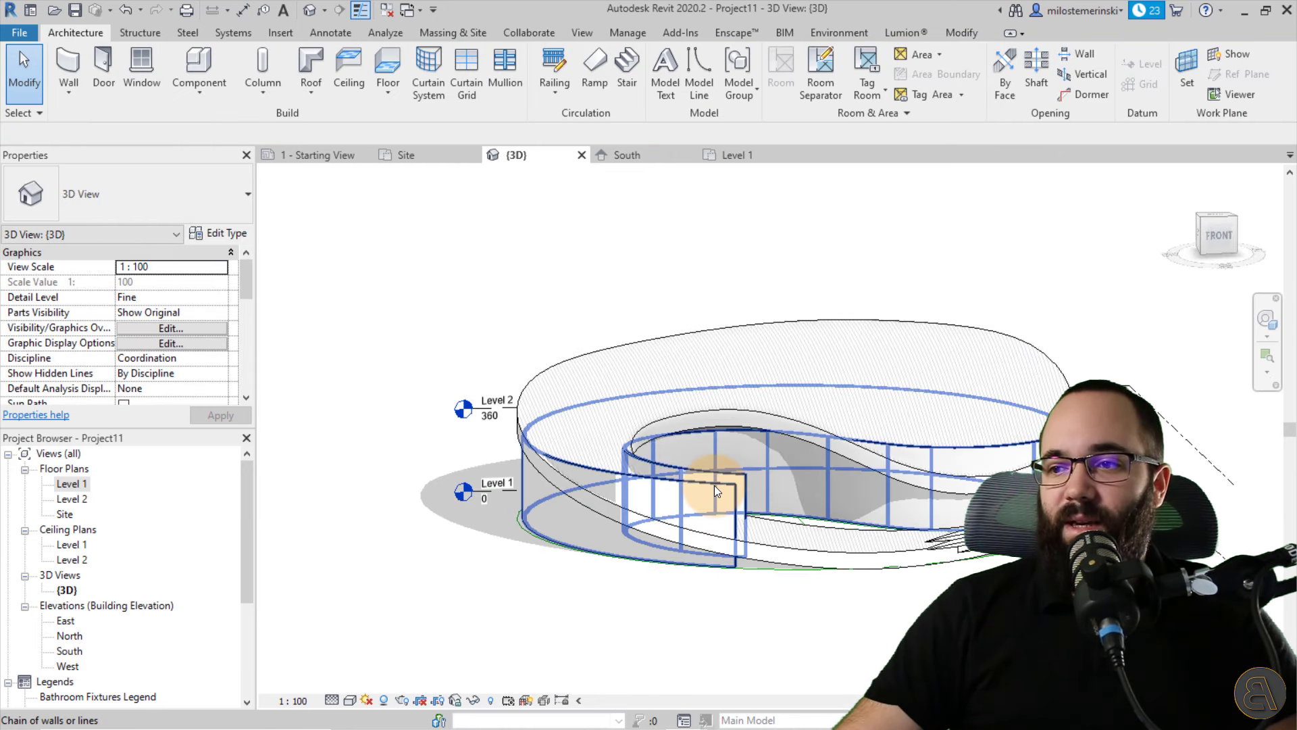
- Select the whole chain of outer and inner curved walls and attach their tops to the spiral roof
key("Tab")
left_click(711, 489)
middle_click_drag(710, 490, 804, 347, "shift")
left_click(801, 91)
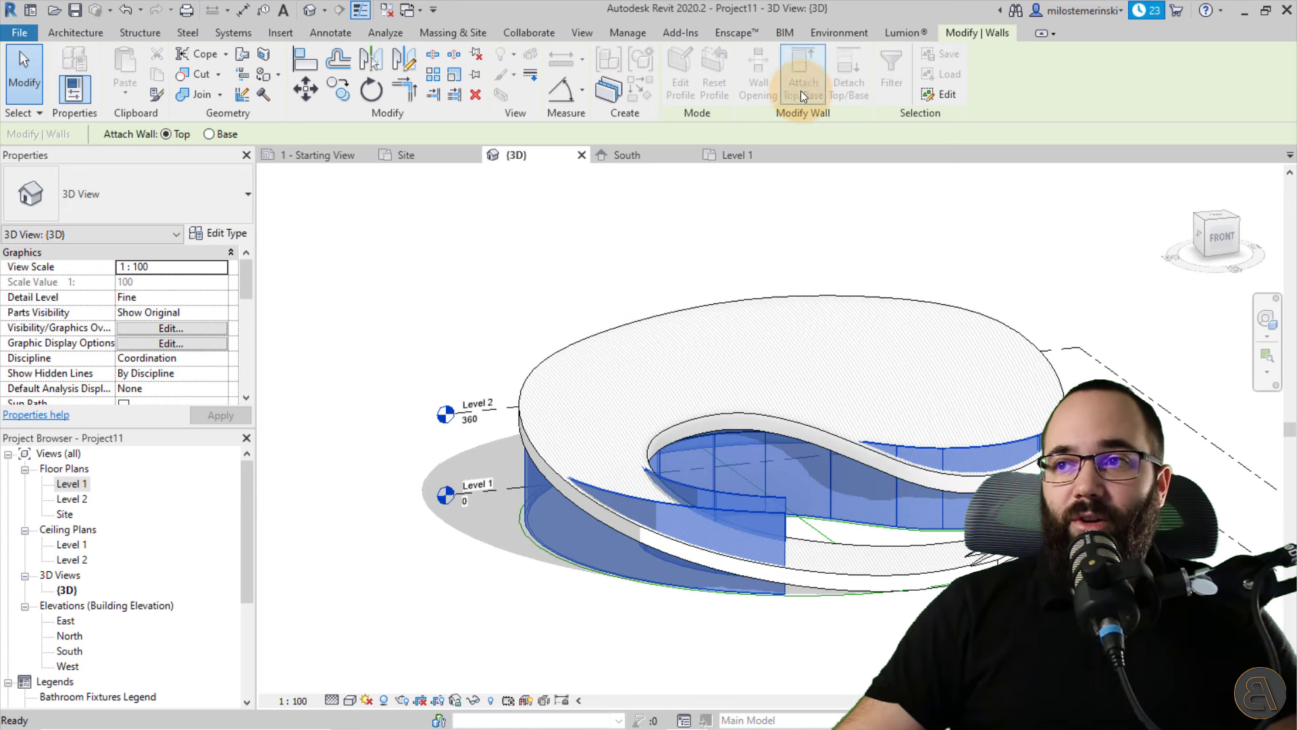
left_click(749, 491)
middle_click_drag(538, 614, 944, 514, "shift")
middle_click_drag(865, 583, 788, 550)
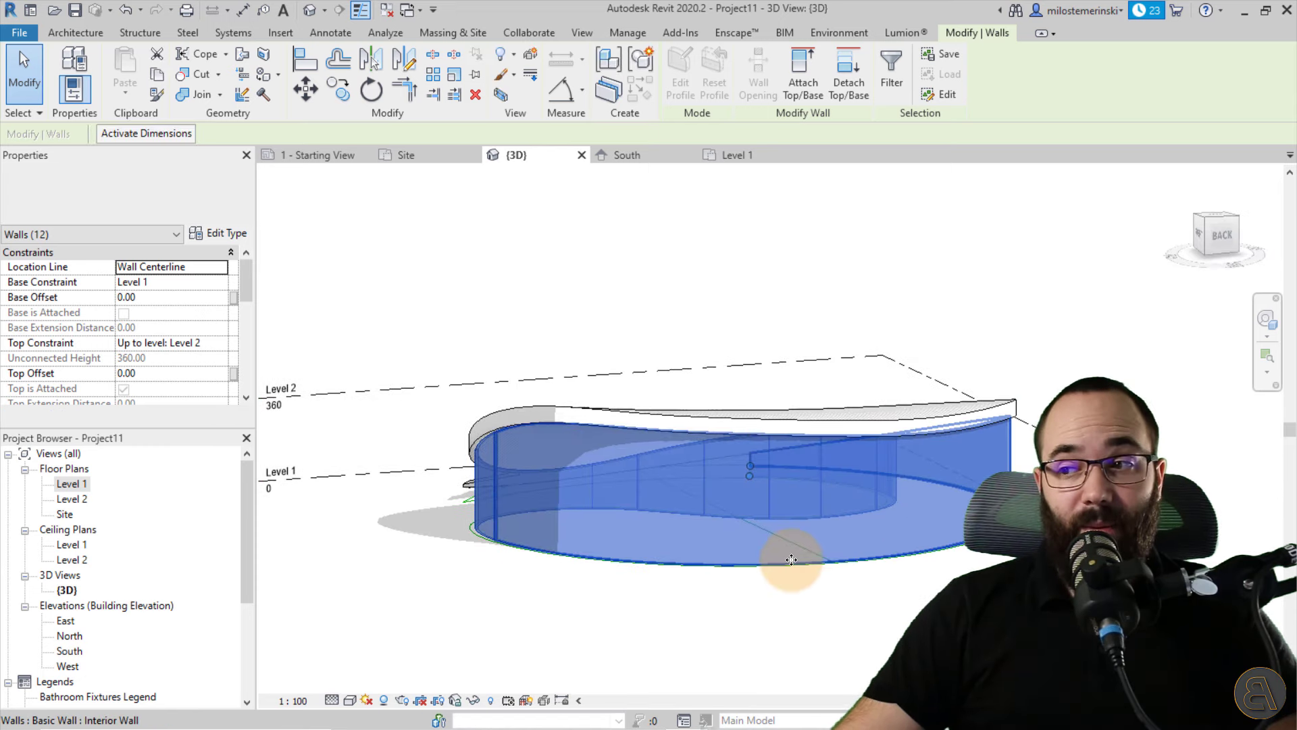
- Change the type of all the selected walls to the Storefront curtain wall and inspect the glazing around the building
left_click(156, 209)
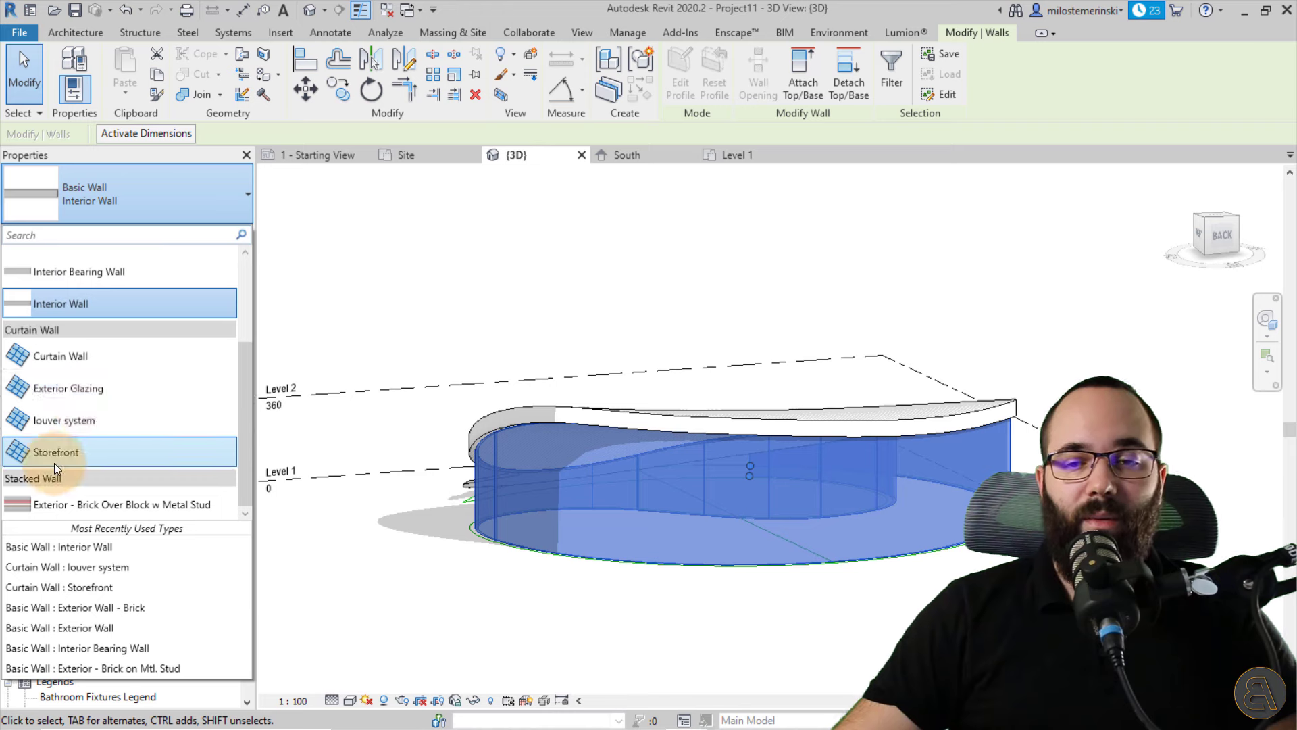
left_click(647, 589)
mouse_move(640, 597)
middle_mouse_down("shift")
mouse_move(854, 587)
mouse_move(759, 517)
mouse_move(650, 585)
middle_mouse_up("shift")
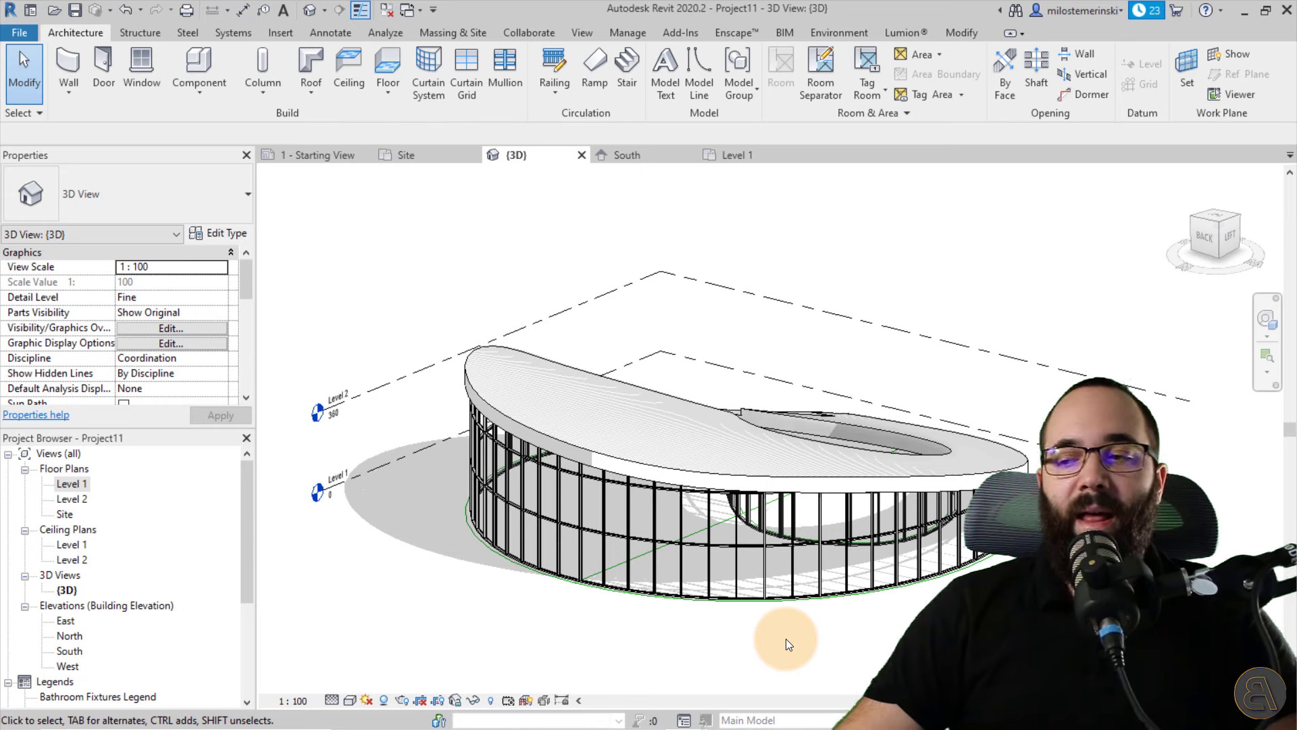
mouse_move(911, 620)
middle_mouse_down("shift")
mouse_move(822, 641)
mouse_move(481, 619)
mouse_move(472, 628)
mouse_move(558, 612)
mouse_move(714, 631)
middle_mouse_up("shift")
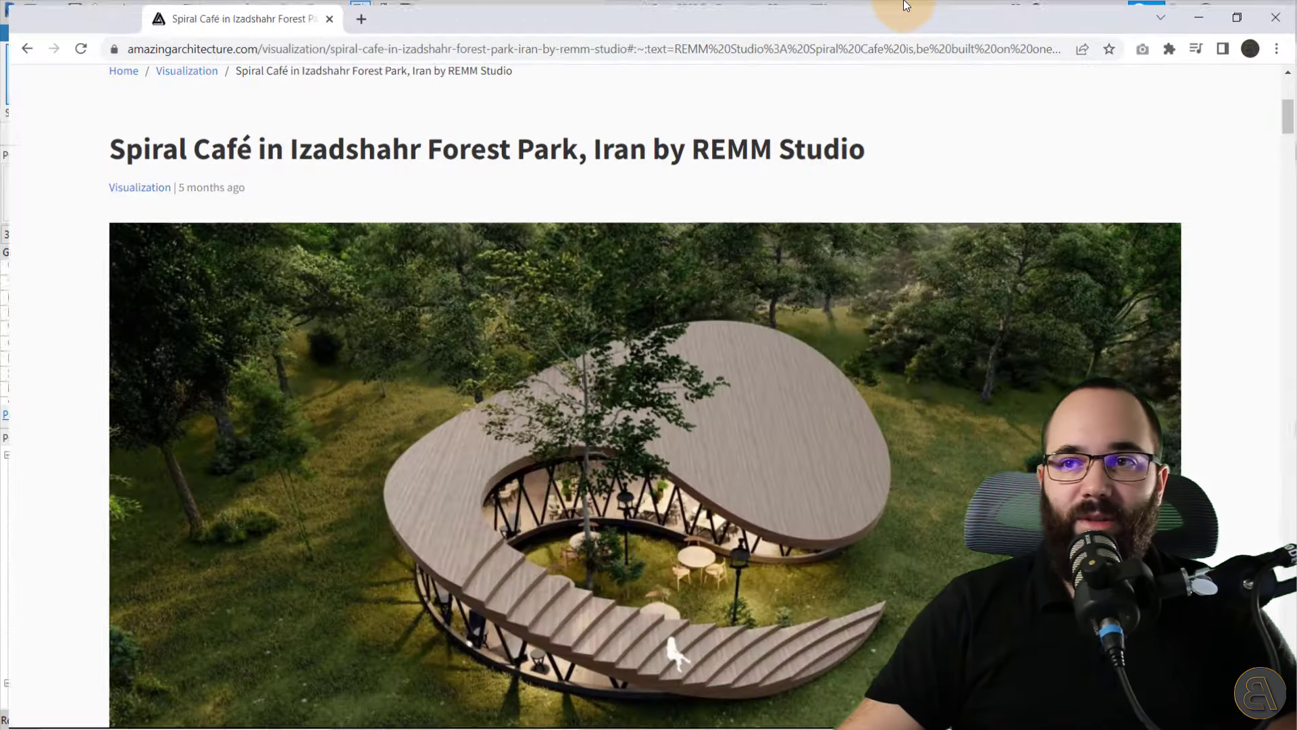
- Compare the Spiral Café reference image in the browser with the roof and glazed walls of the Revit model
scroll(684, 352, "down", 4)
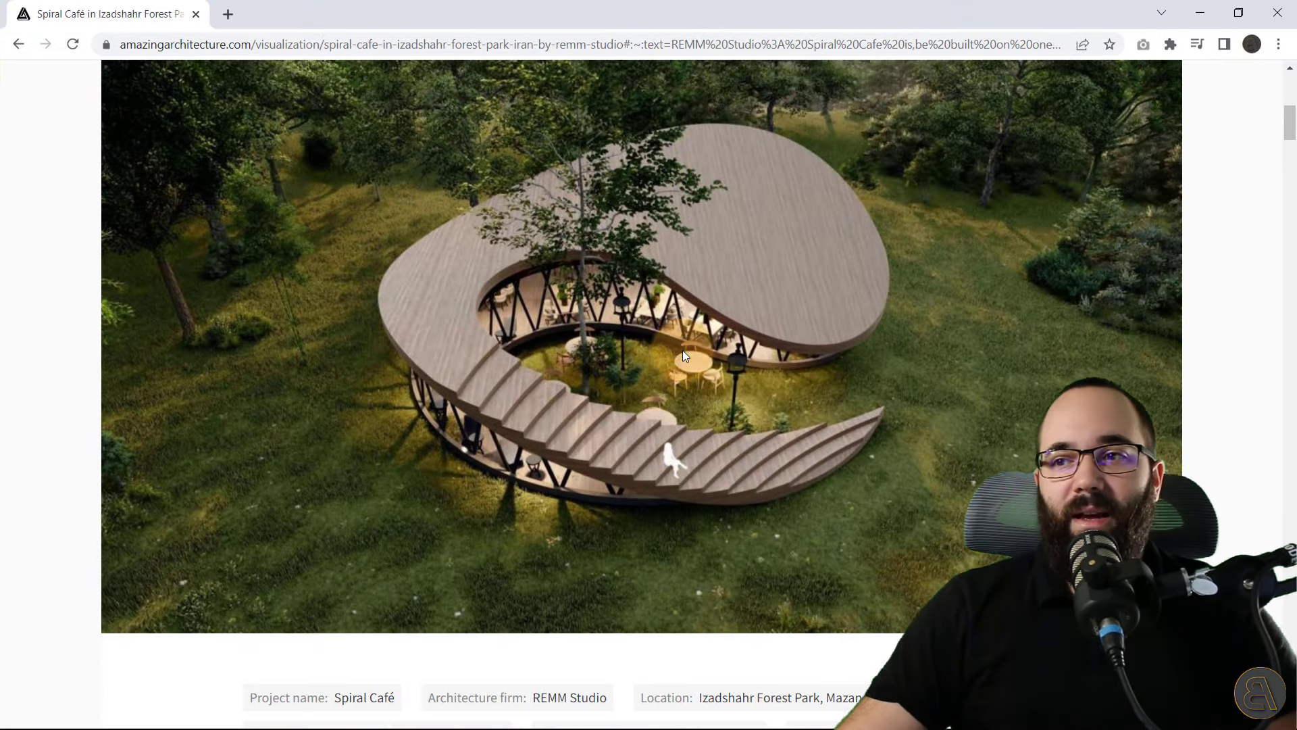
scroll(684, 351, "up", 2)
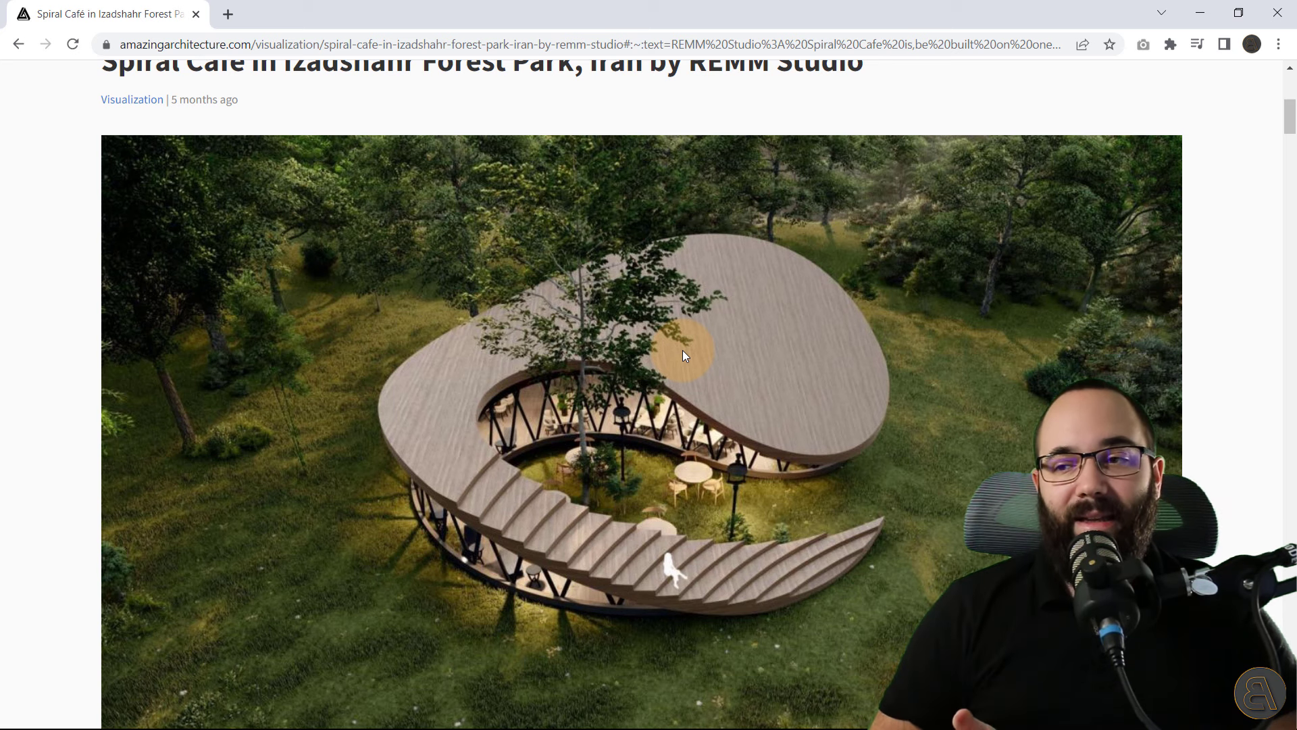
left_click(1214, 18)
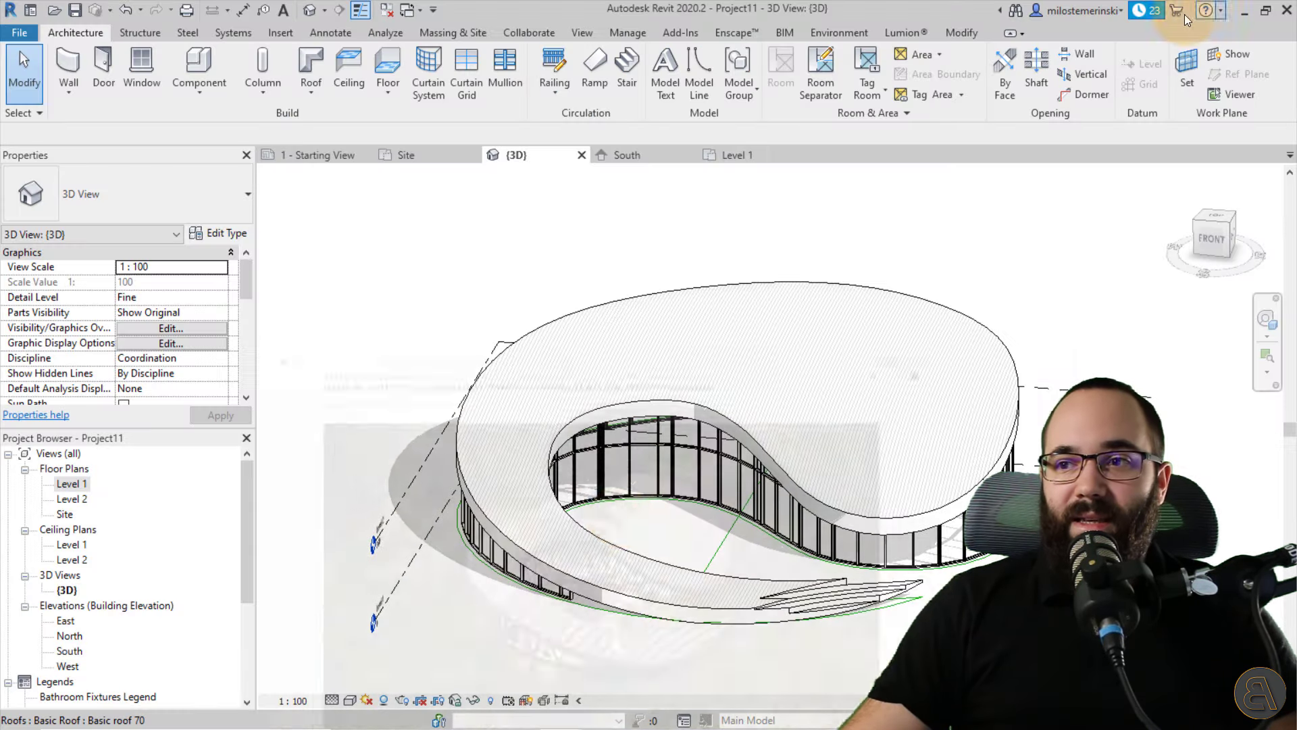
mouse_move(672, 396)
middle_mouse_down("shift")
mouse_move(623, 381)
mouse_move(651, 419)
mouse_move(587, 456)
mouse_move(600, 512)
middle_mouse_up("shift")
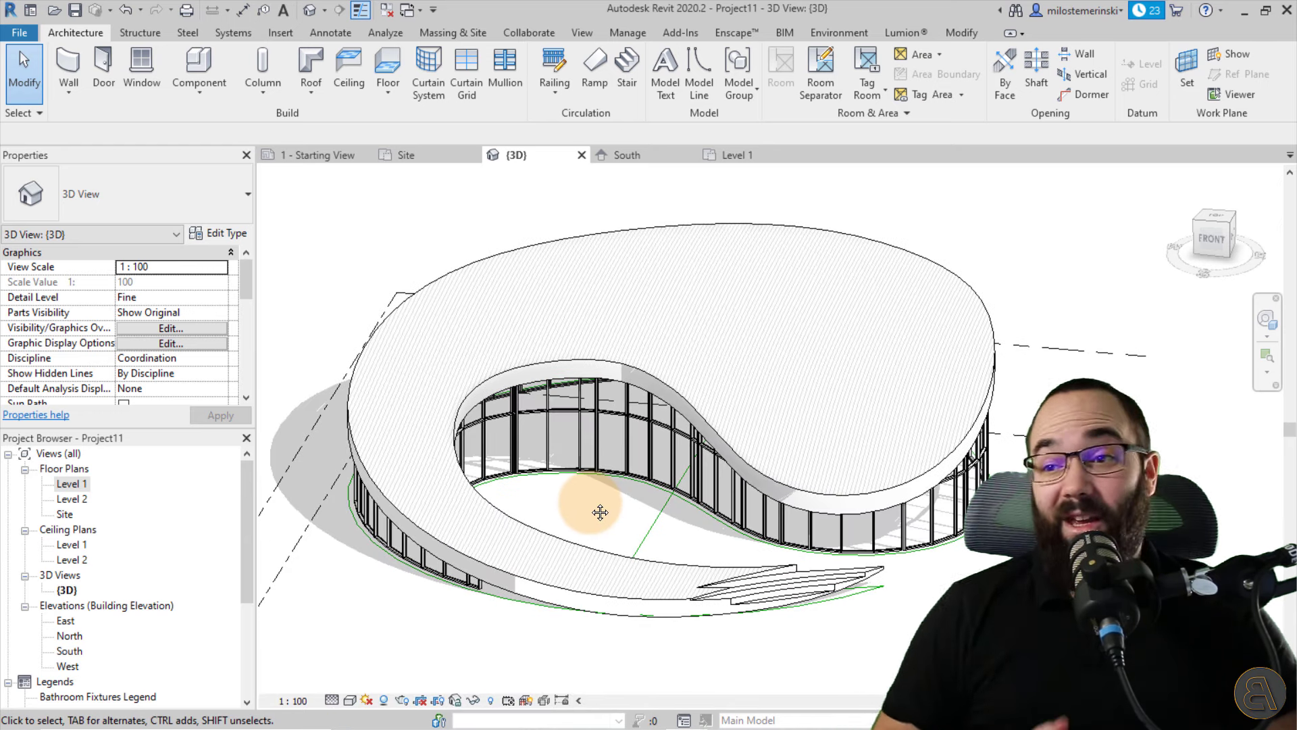